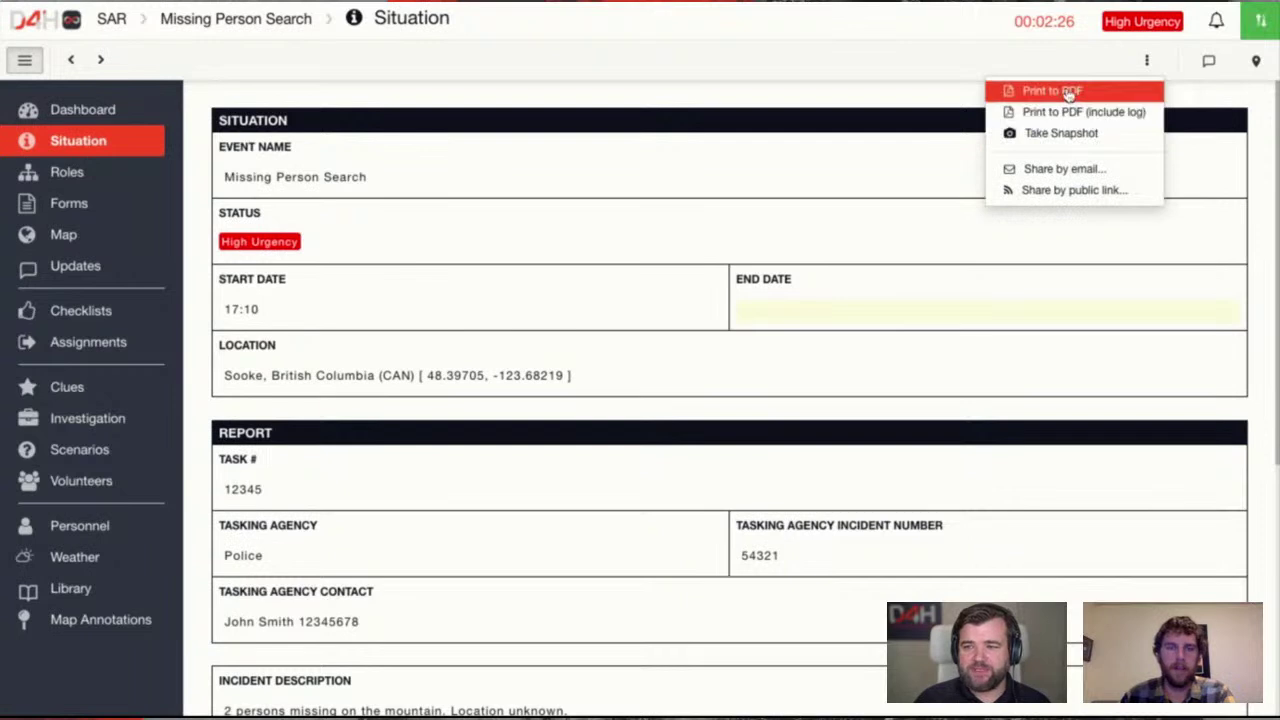
# Export the situation report to PDF, review it down to Urgency Analysis, then return to D4H
pyautogui.click(1052, 91)
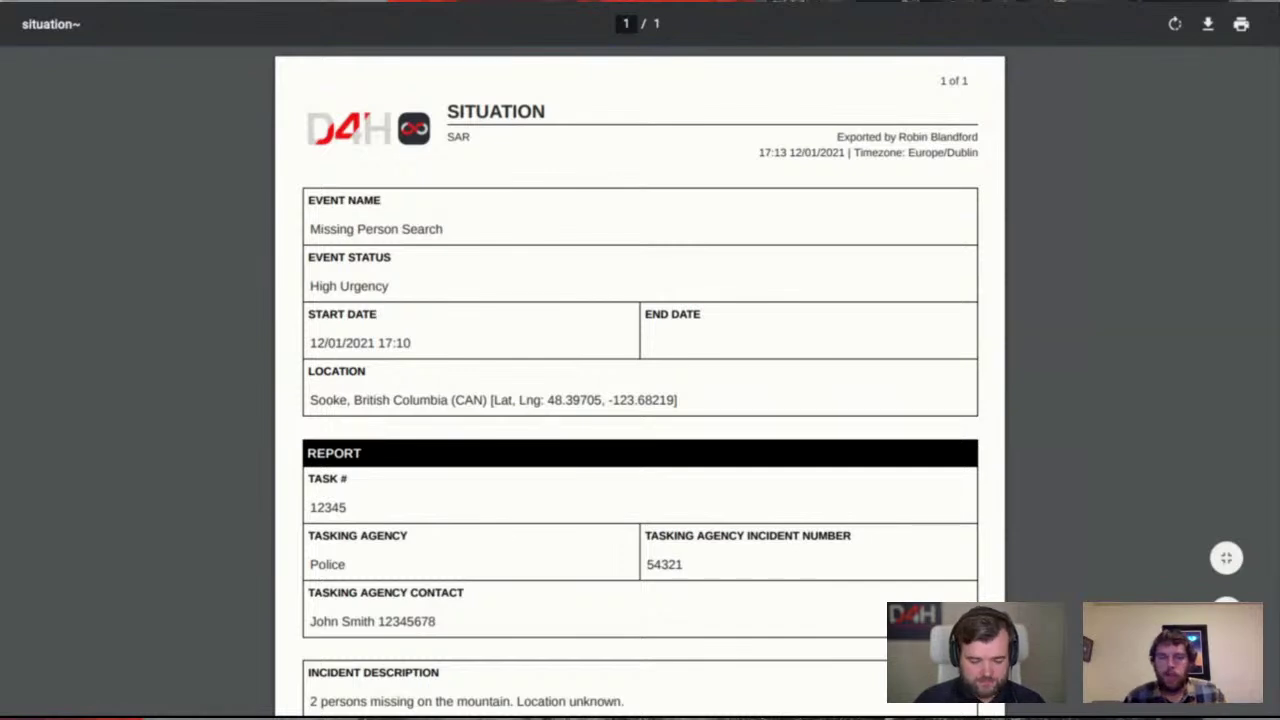
pyautogui.scroll(4, 640, 380)
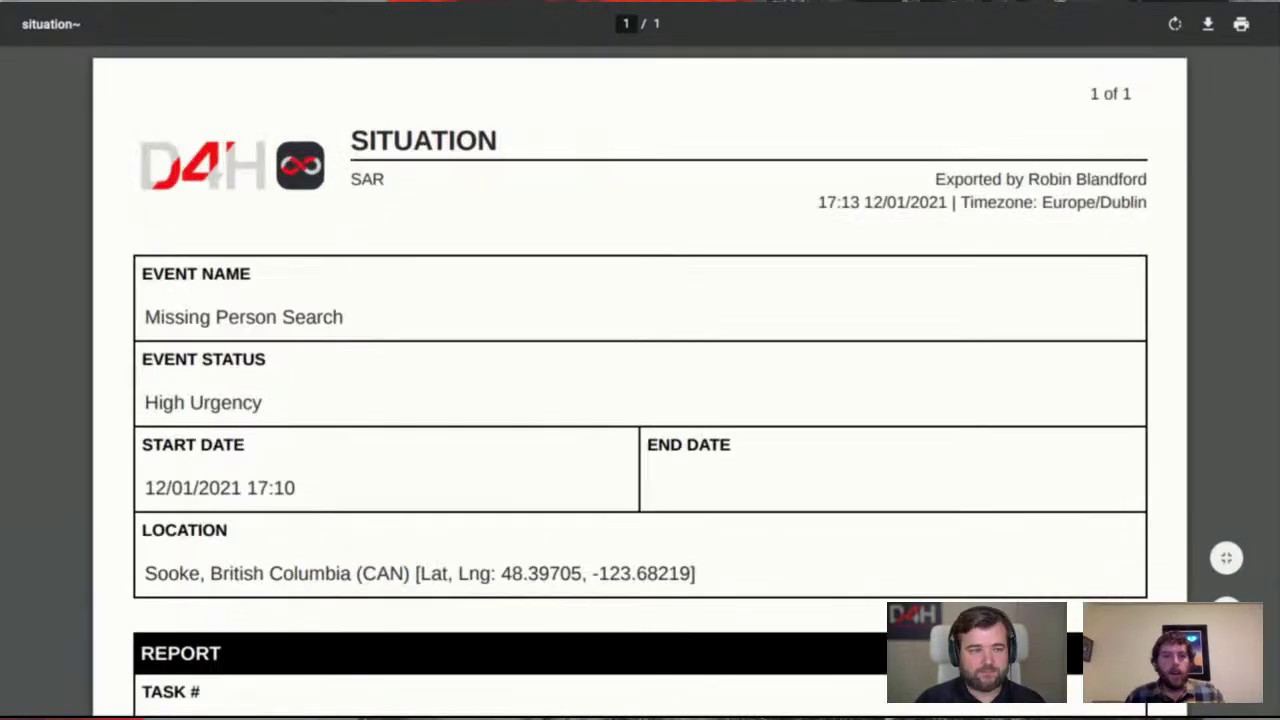
pyautogui.scroll(-1, 593, 320)
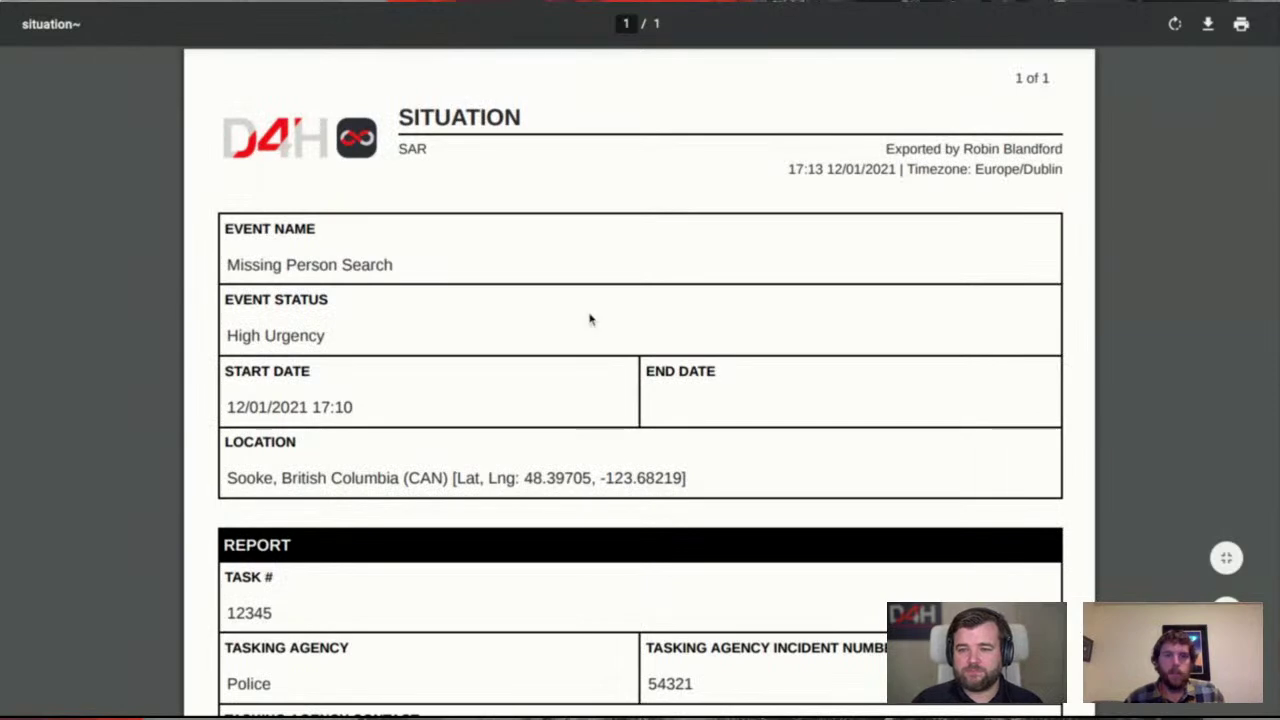
pyautogui.scroll(-3, 593, 320)
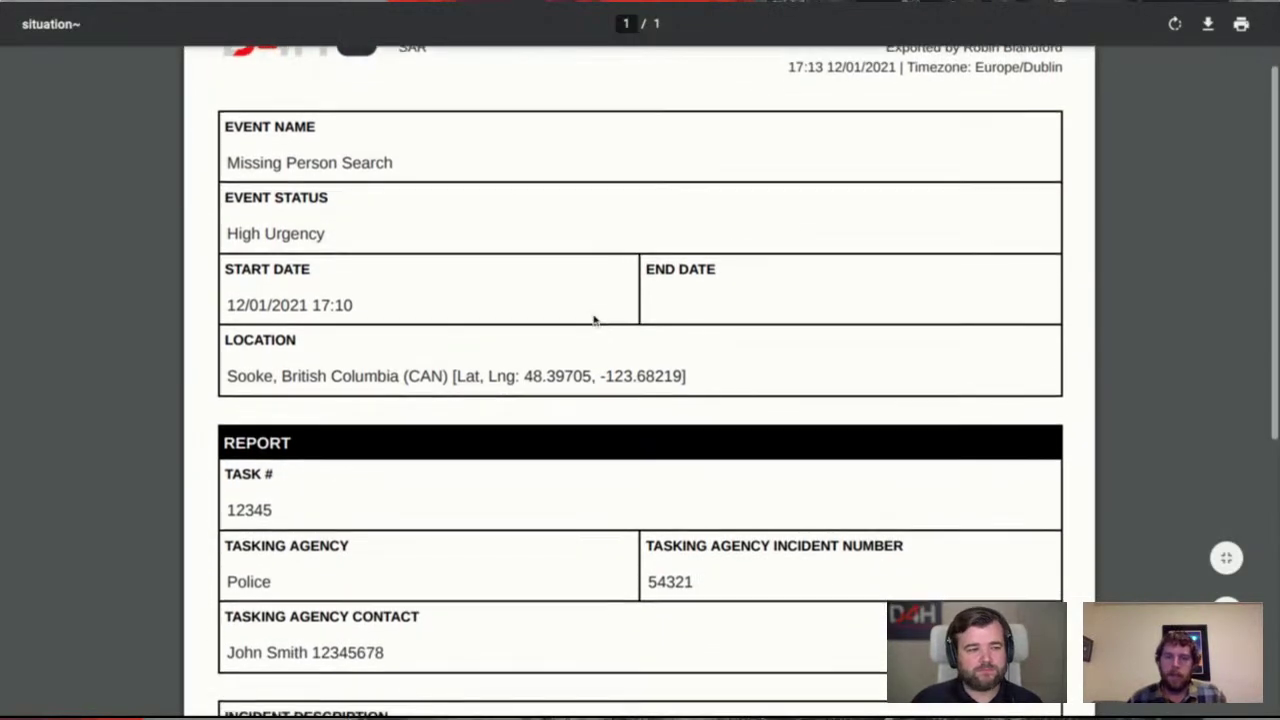
pyautogui.scroll(-1, 593, 320)
pyautogui.scroll(-3, 640, 360)
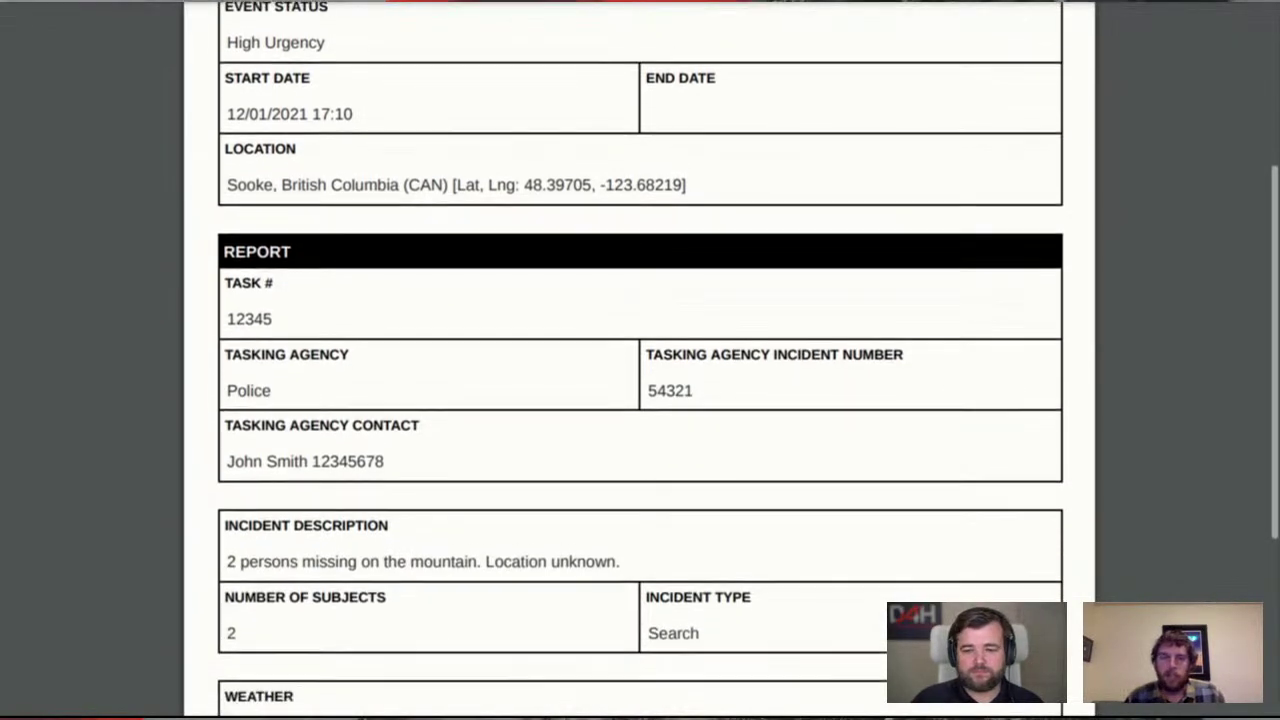
pyautogui.scroll(-2, 640, 360)
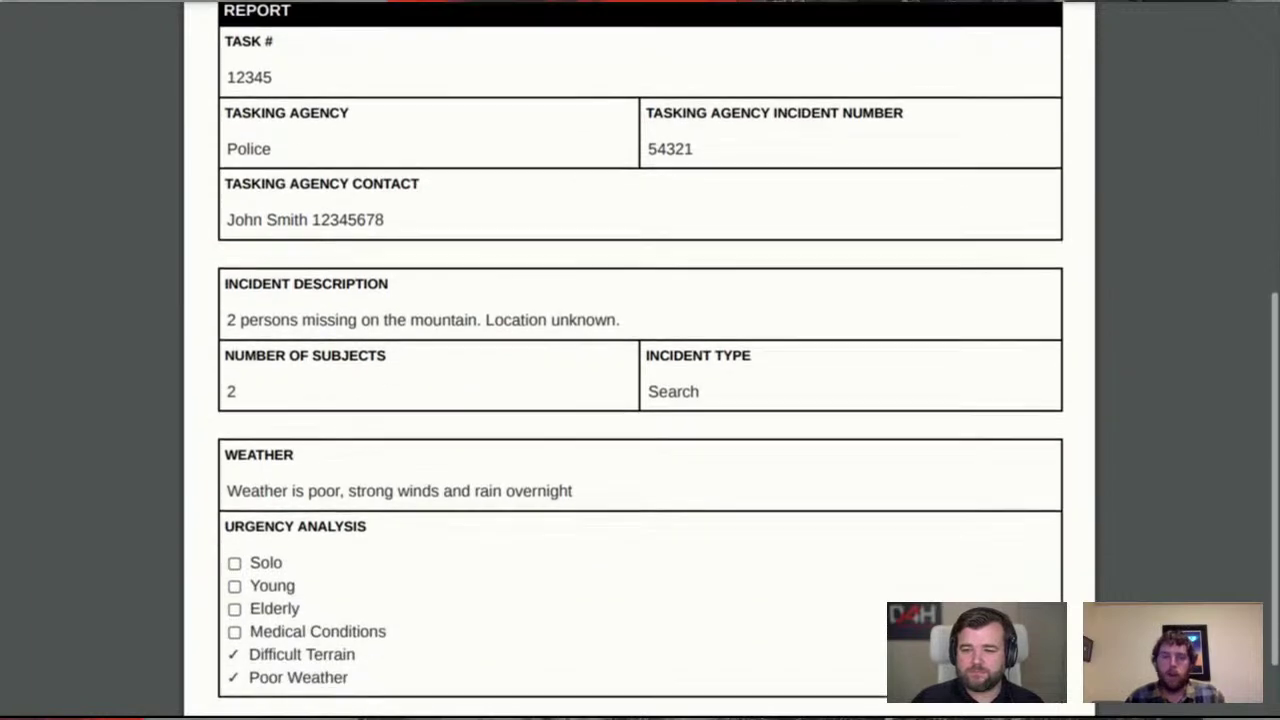
pyautogui.scroll(-1, 640, 360)
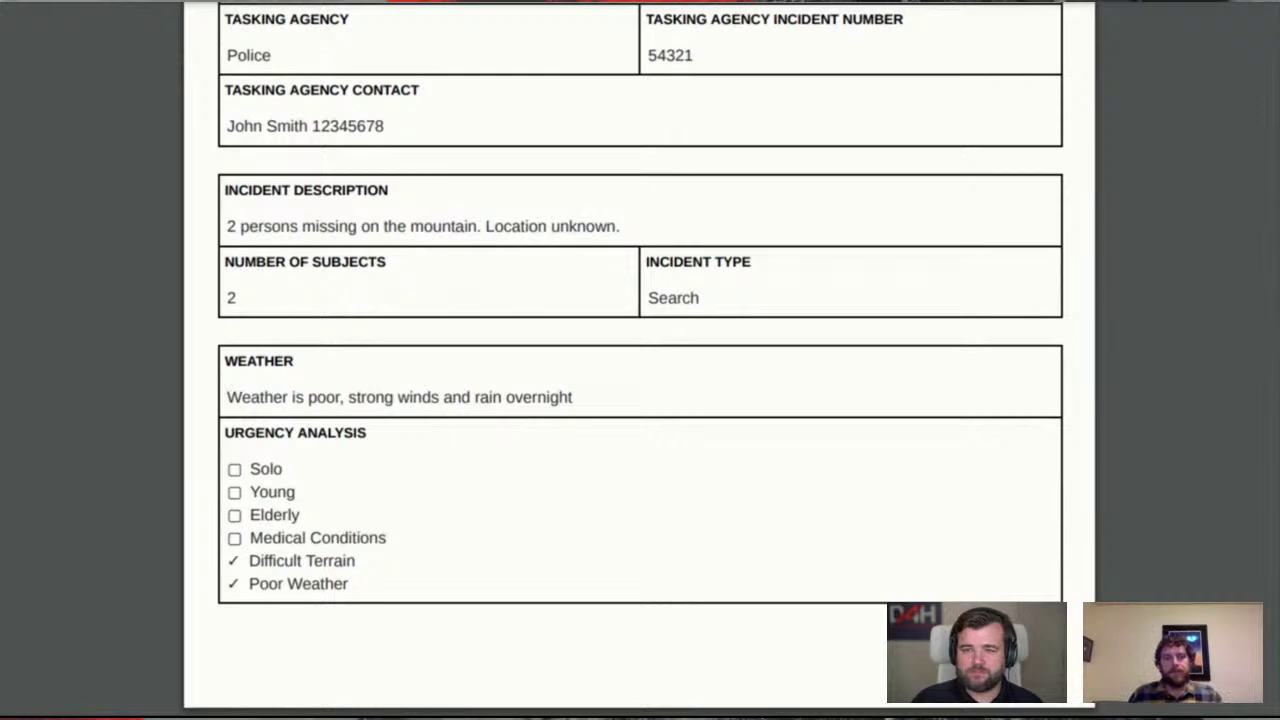
pyautogui.scroll(10, 640, 360)
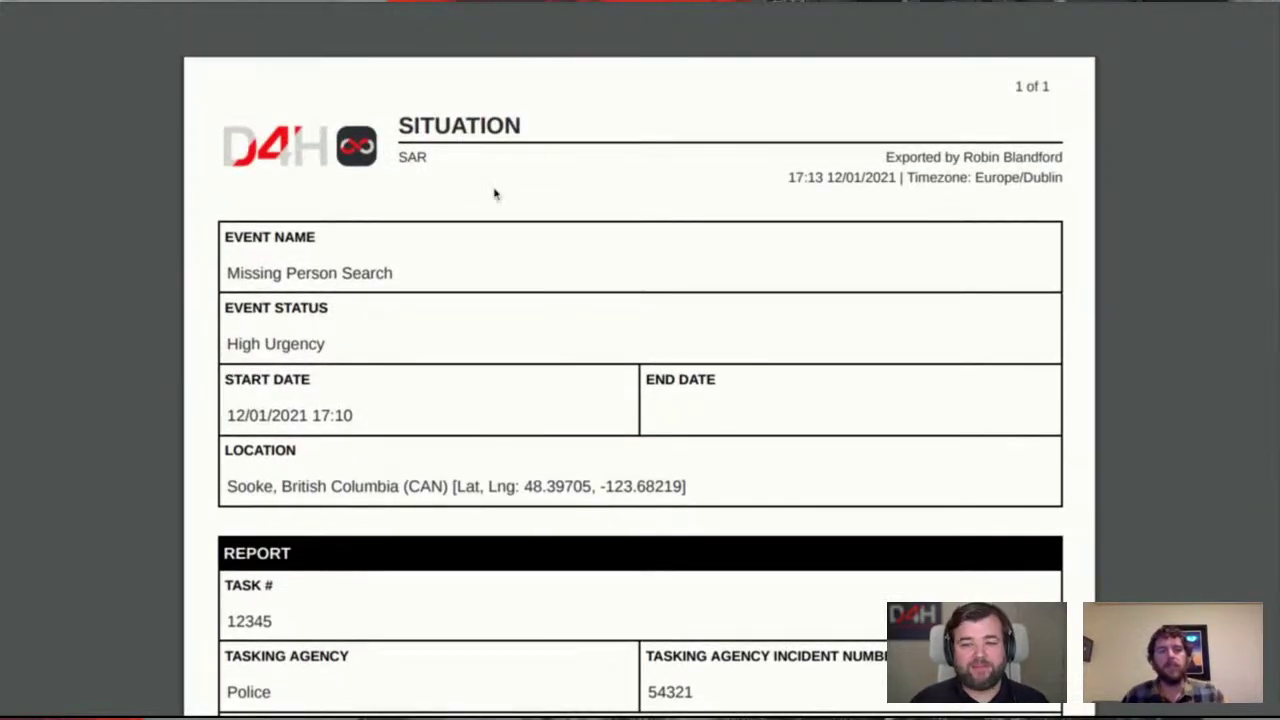
pyautogui.scroll(-3, 480, 277)
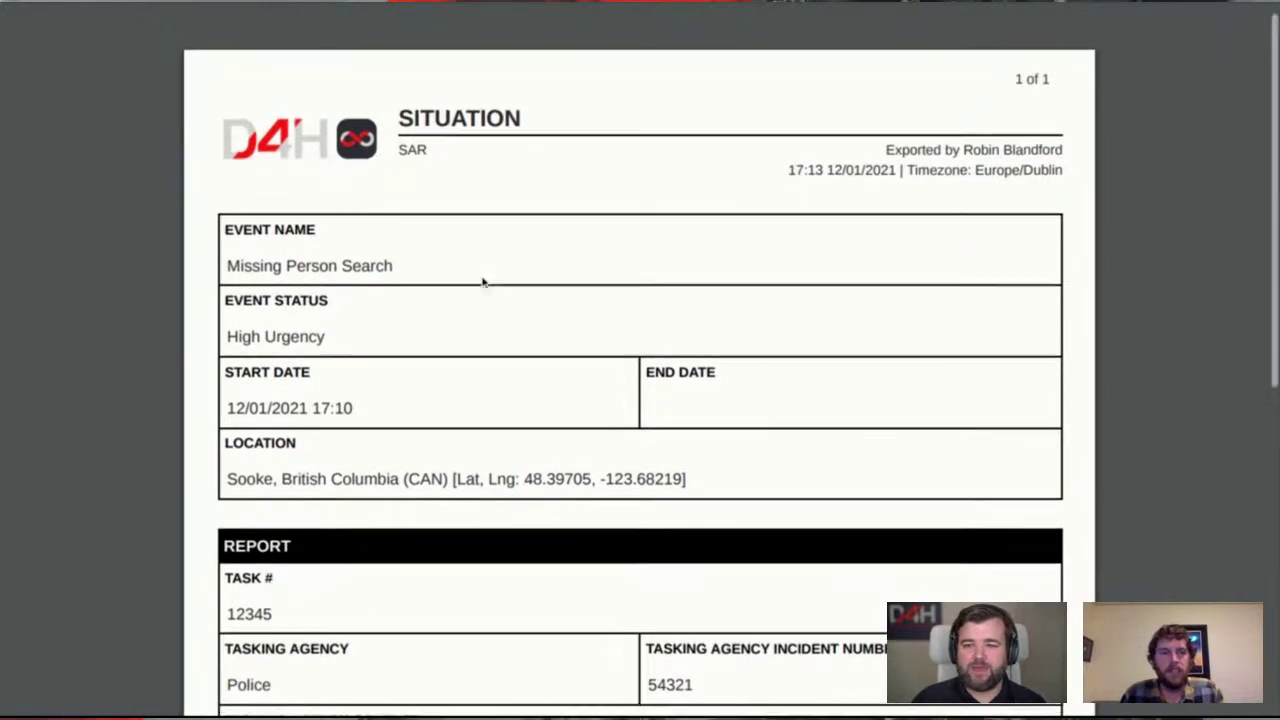
pyautogui.scroll(2, 482, 283)
pyautogui.scroll(1, 482, 283)
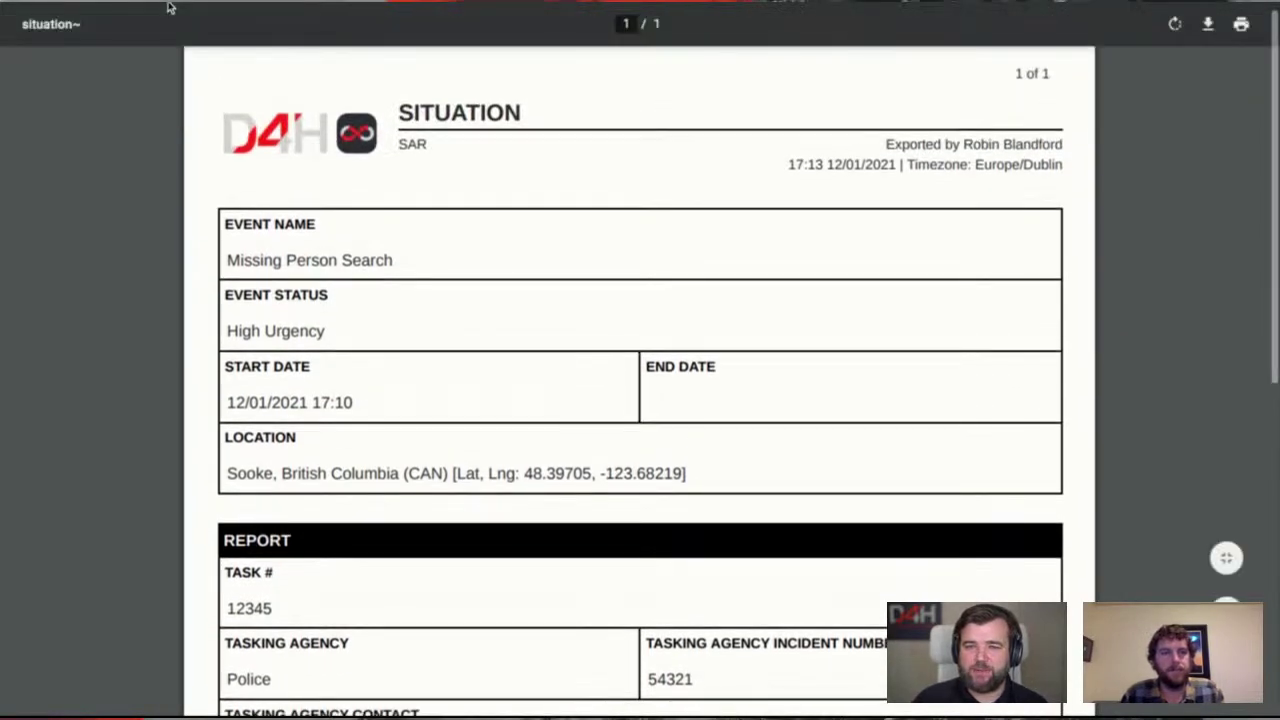
pyautogui.click(168, 7)
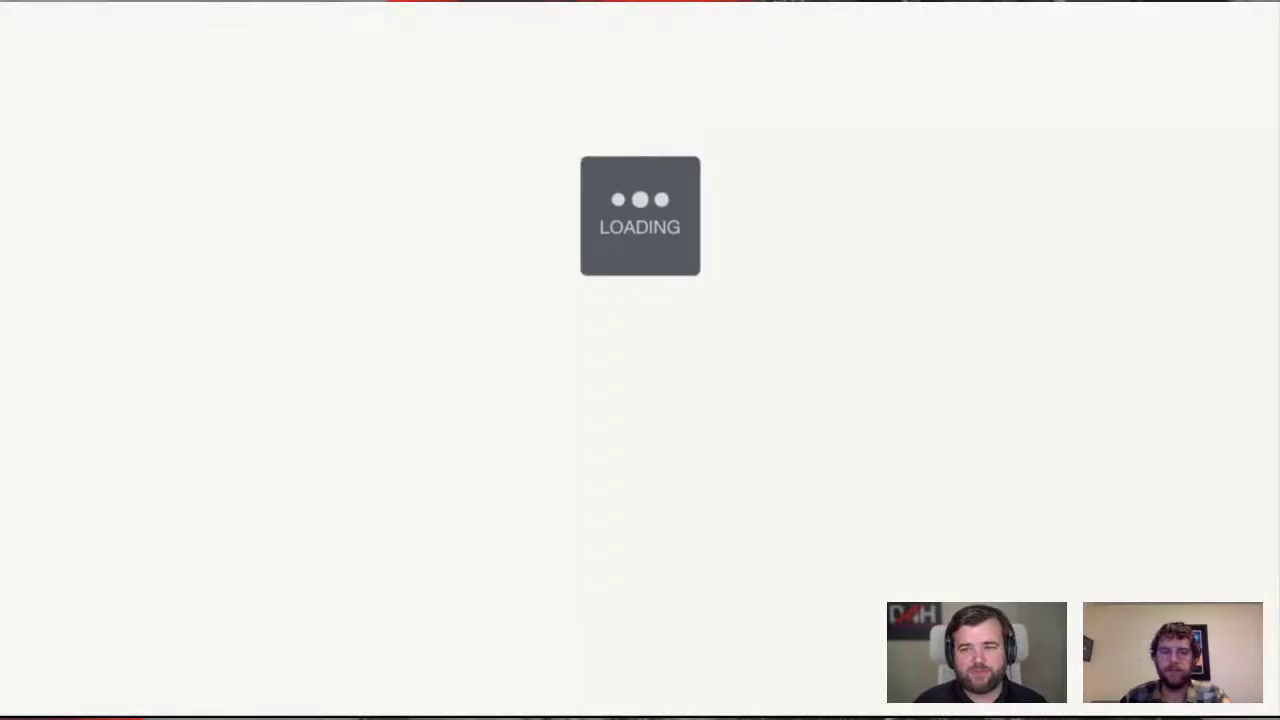
# Correct the description to 'Persons missing on the mountain. Location unknown.' and collapse the sidebar
pyautogui.scroll(-5, 440, 406)
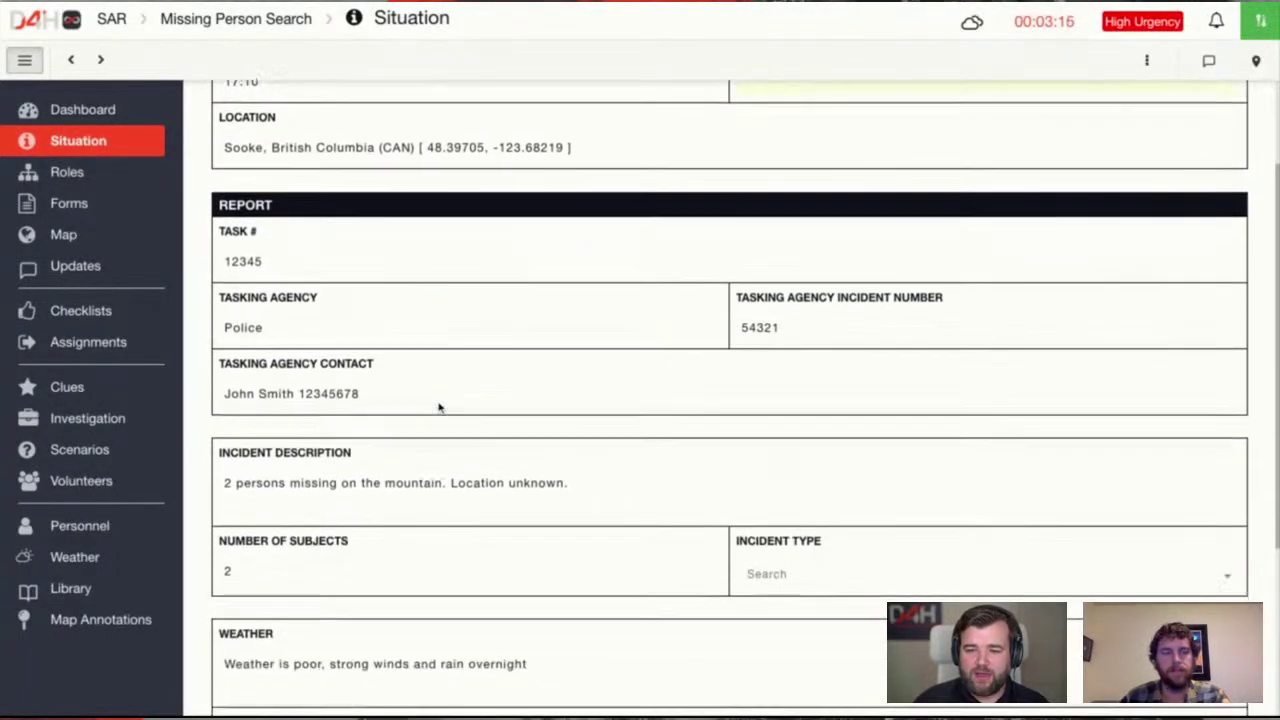
pyautogui.click(251, 314)
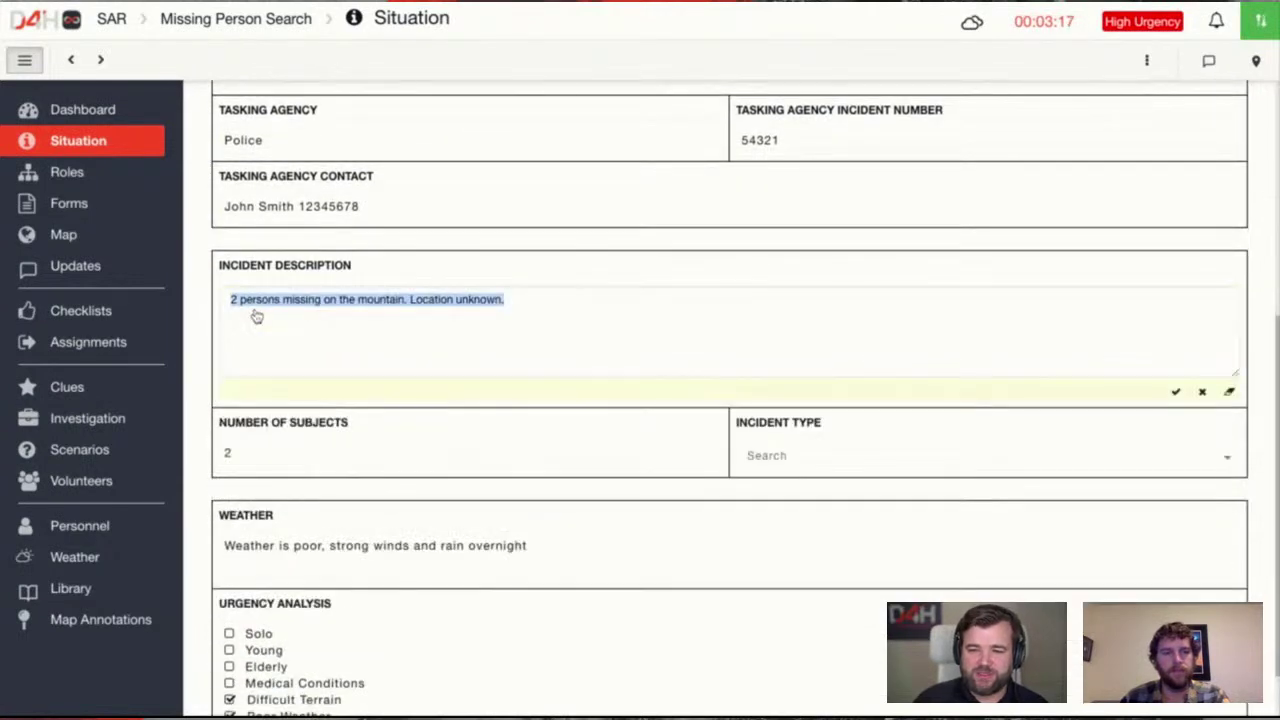
pyautogui.click(245, 299)
pyautogui.click(211, 305)
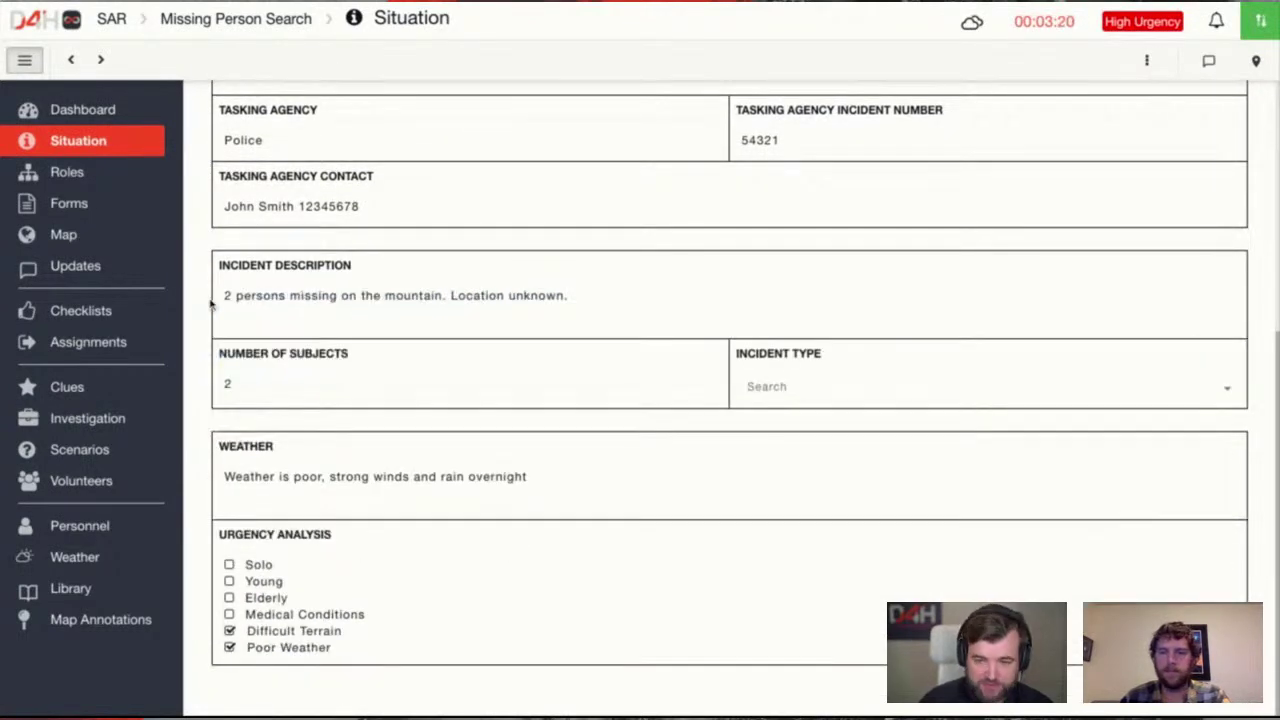
pyautogui.click(252, 306)
pyautogui.moveTo(248, 300); pyautogui.dragTo(229, 300)
pyautogui.write('Pe')
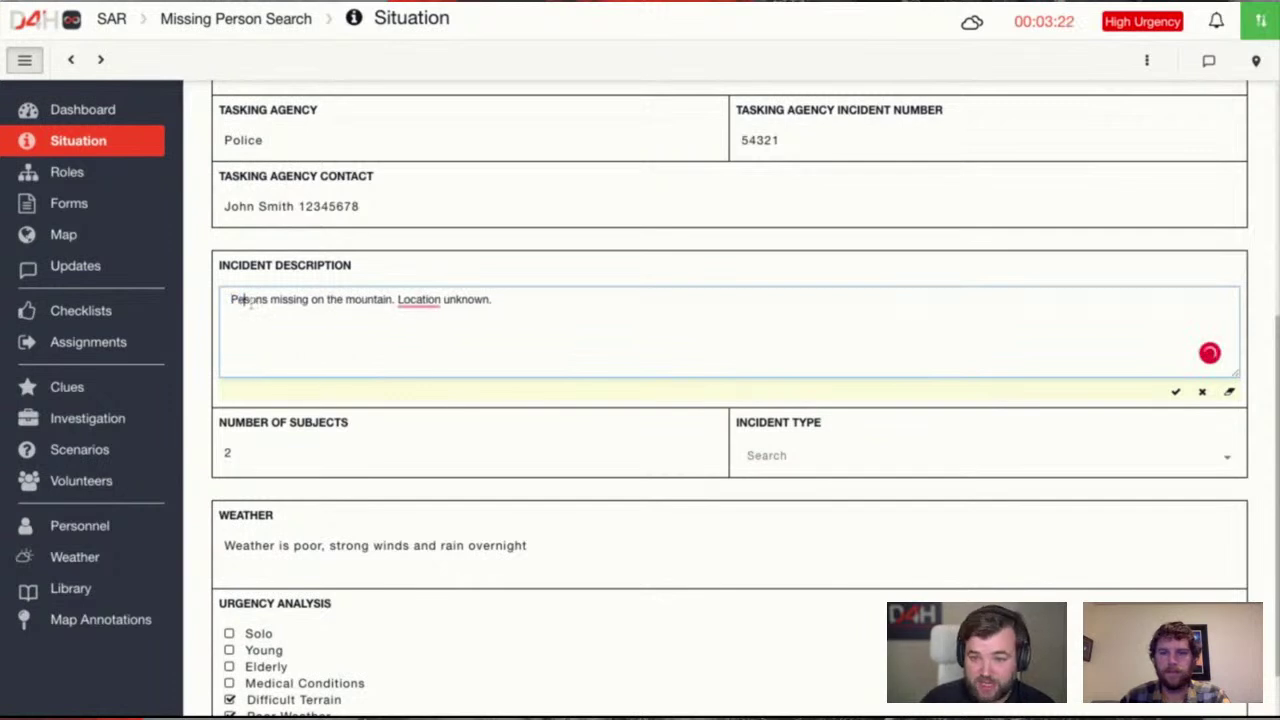
pyautogui.write('r')
pyautogui.press('Return')
pyautogui.press('BackSpace')
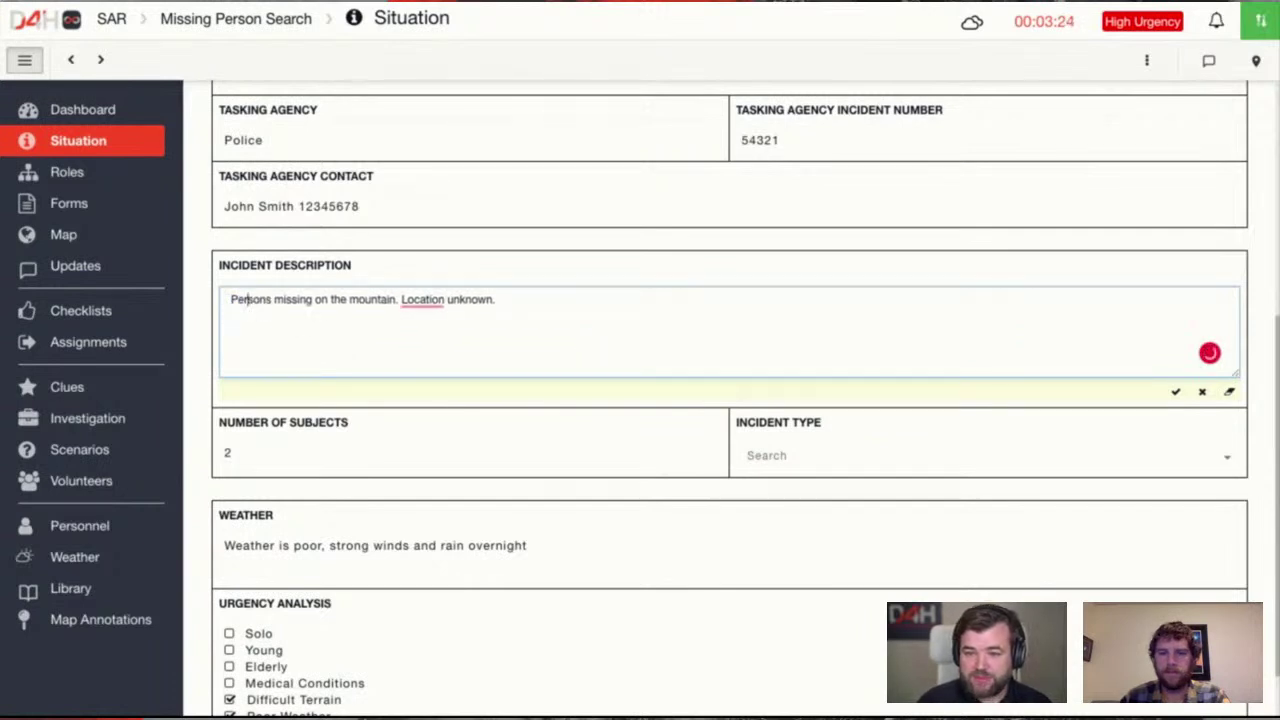
pyautogui.click(385, 267)
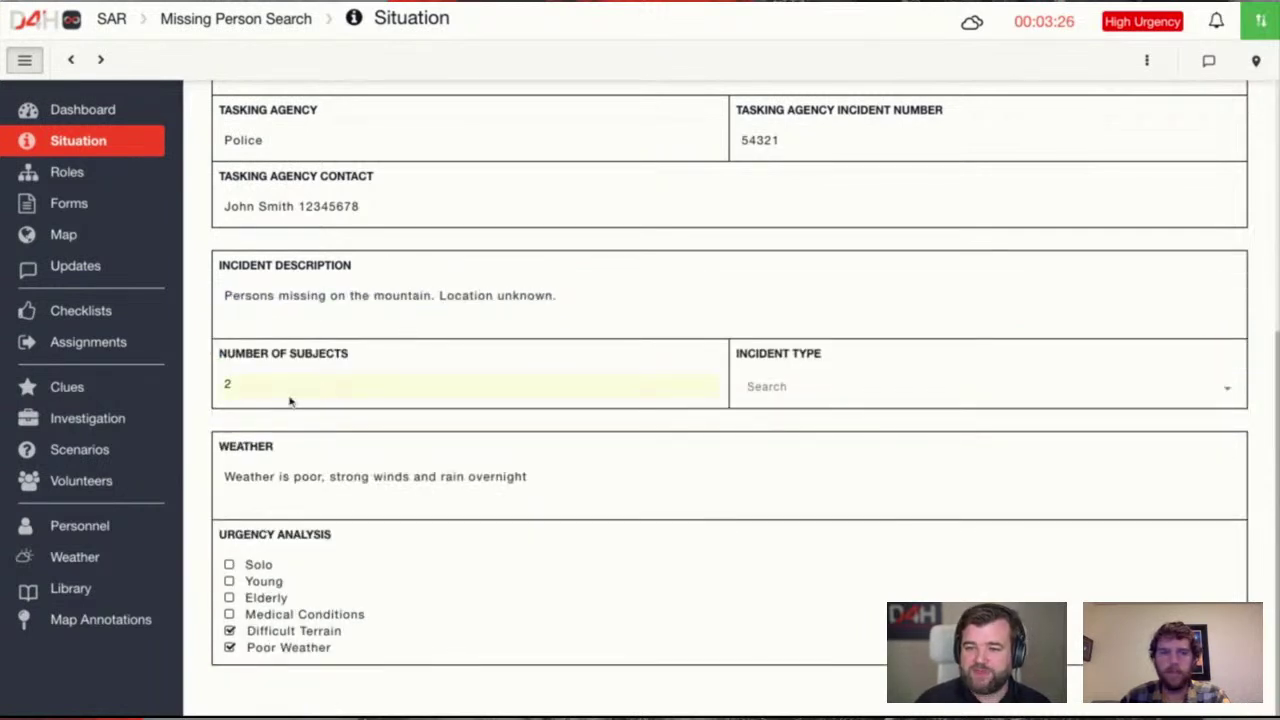
pyautogui.click(27, 60)
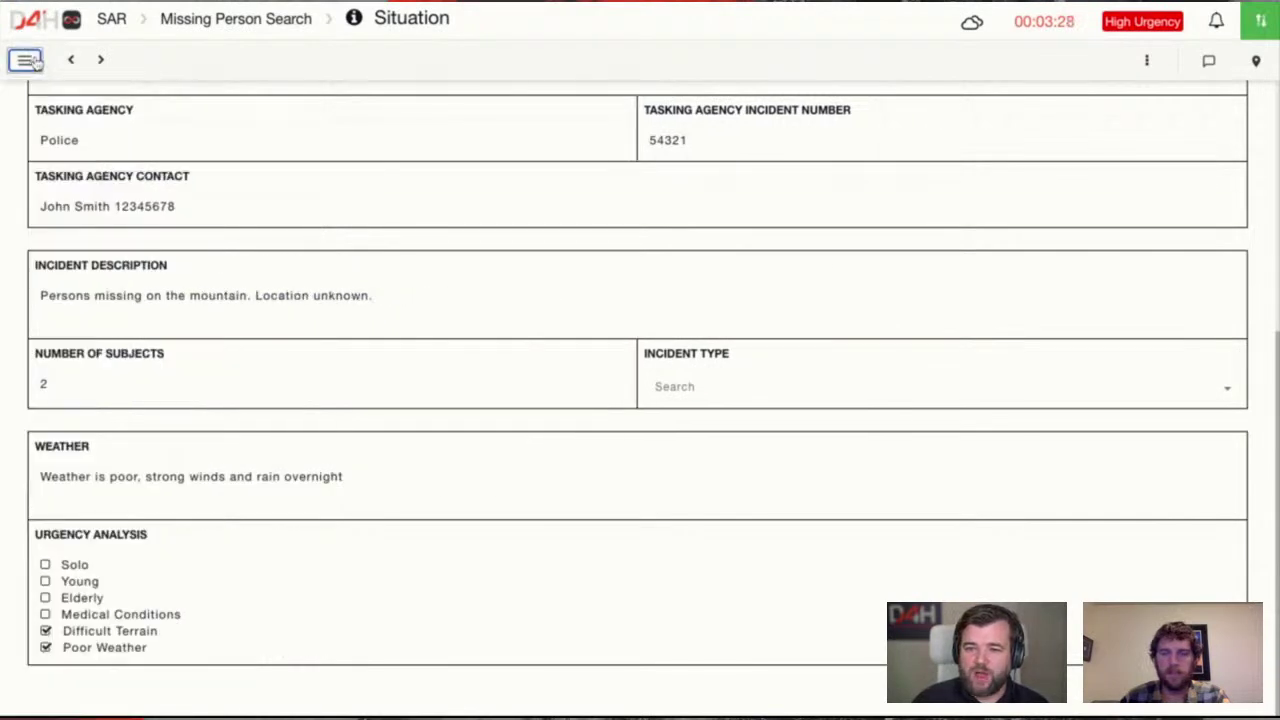
# With the activity log showing all entries, change Number of Subjects from 2 to 4
pyautogui.click(1208, 61)
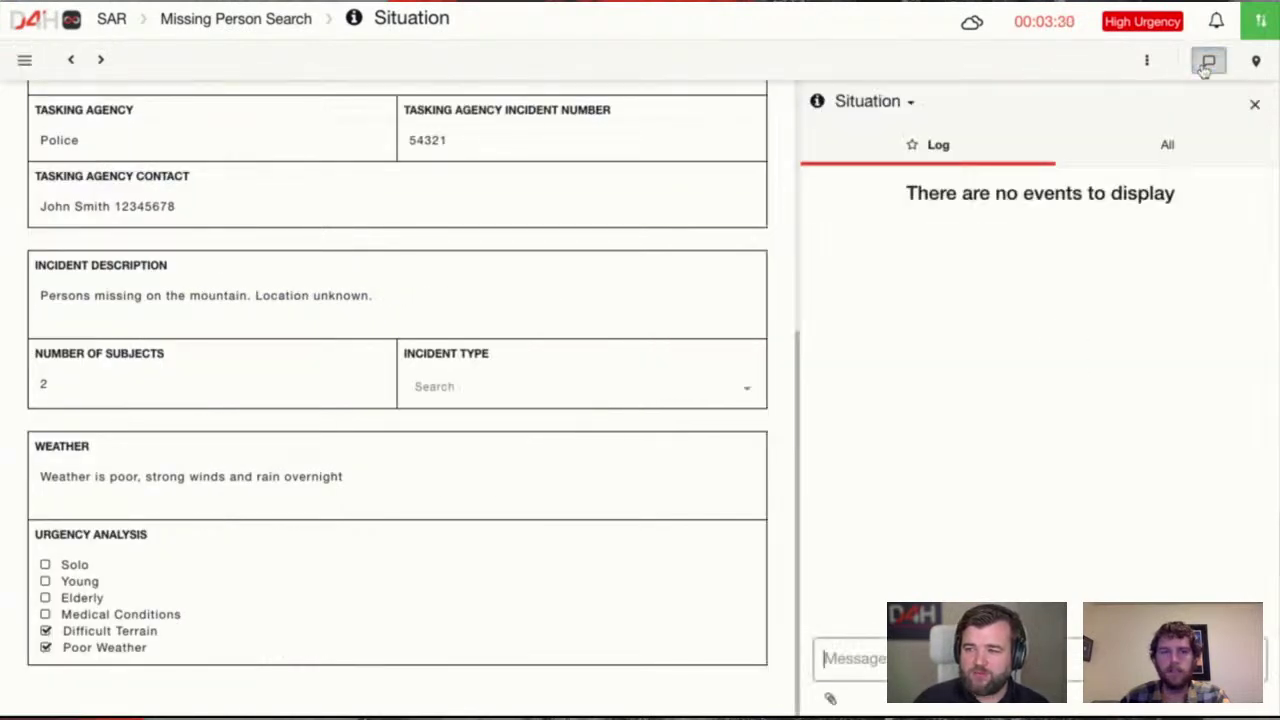
pyautogui.click(1171, 155)
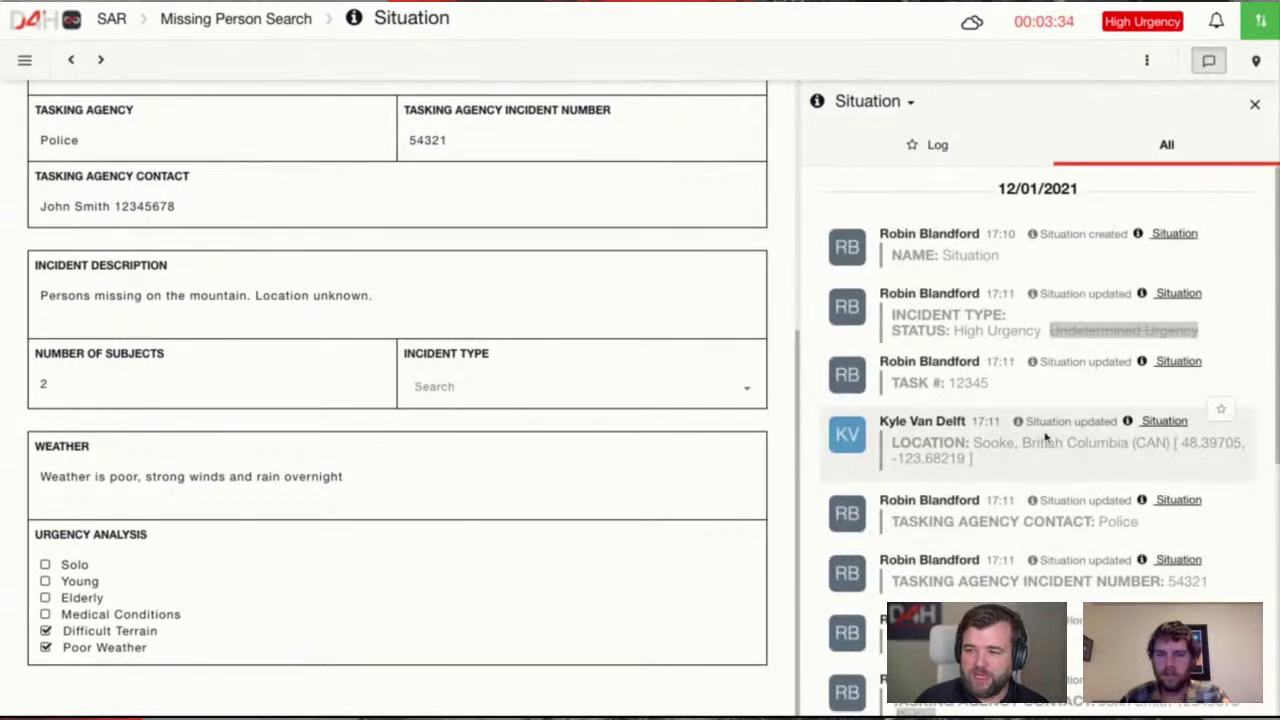
pyautogui.scroll(-5, 1040, 430)
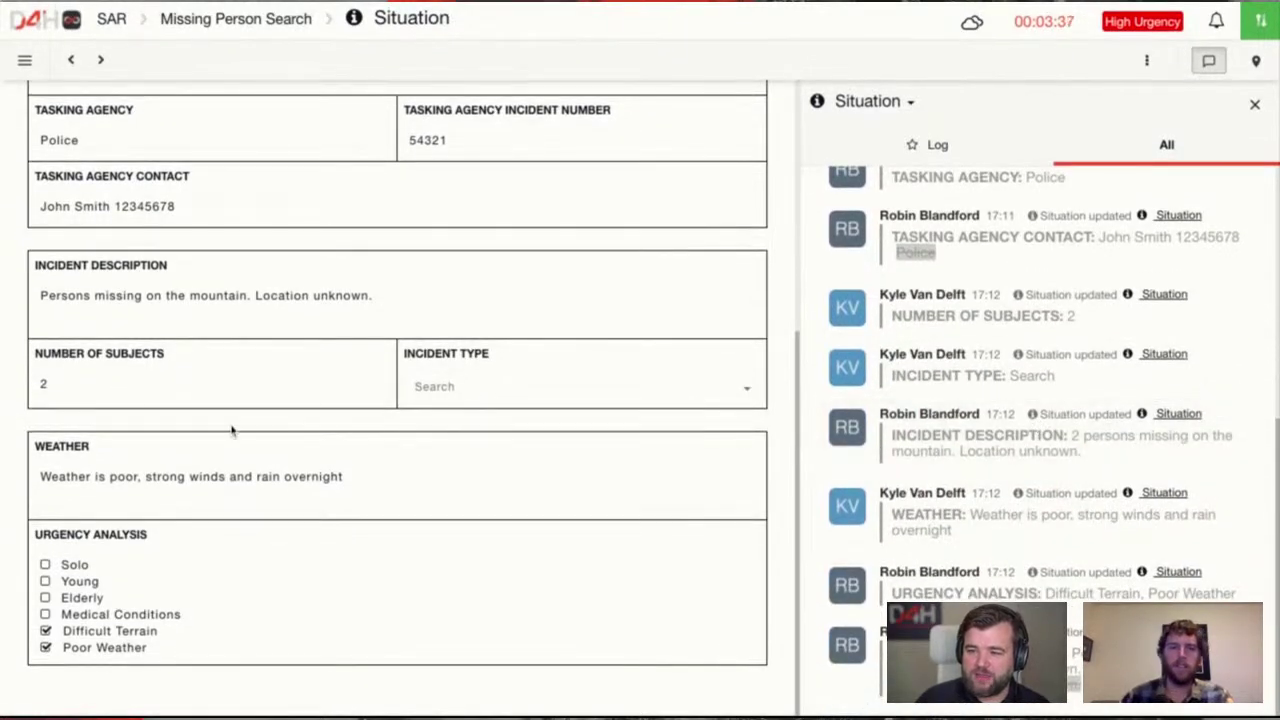
pyautogui.click(62, 390)
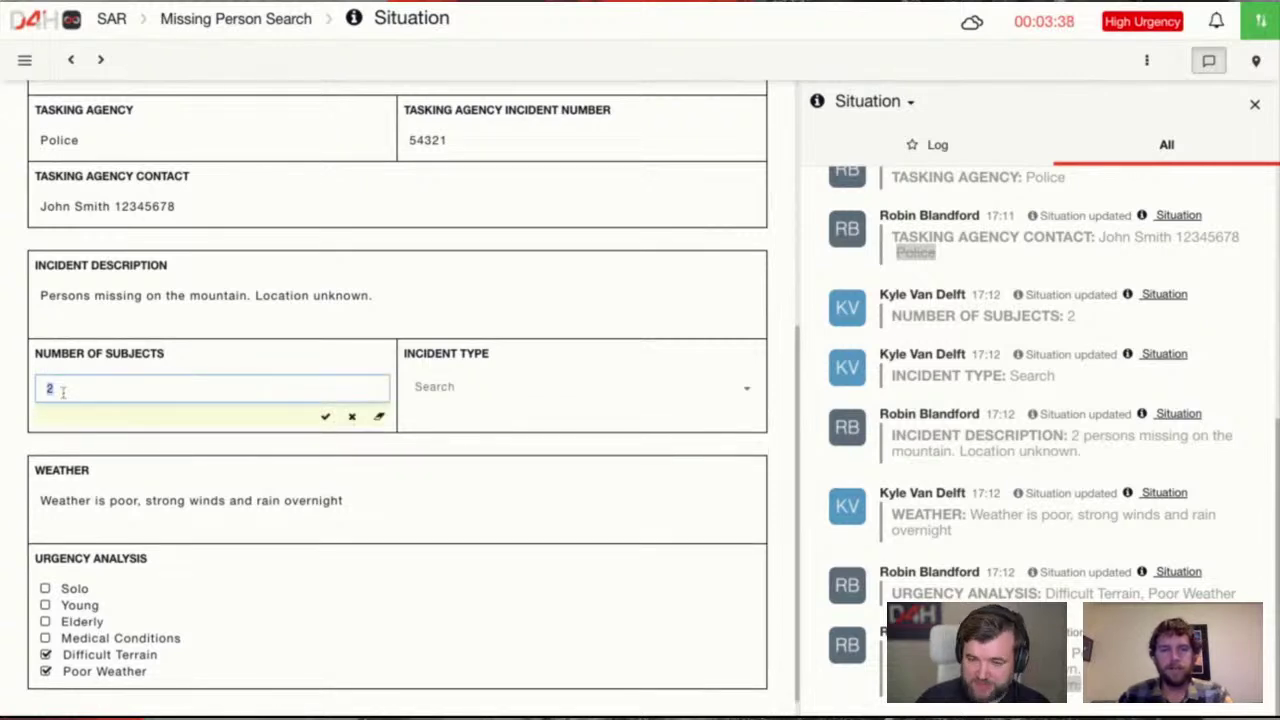
pyautogui.write('3')
pyautogui.press('Return')
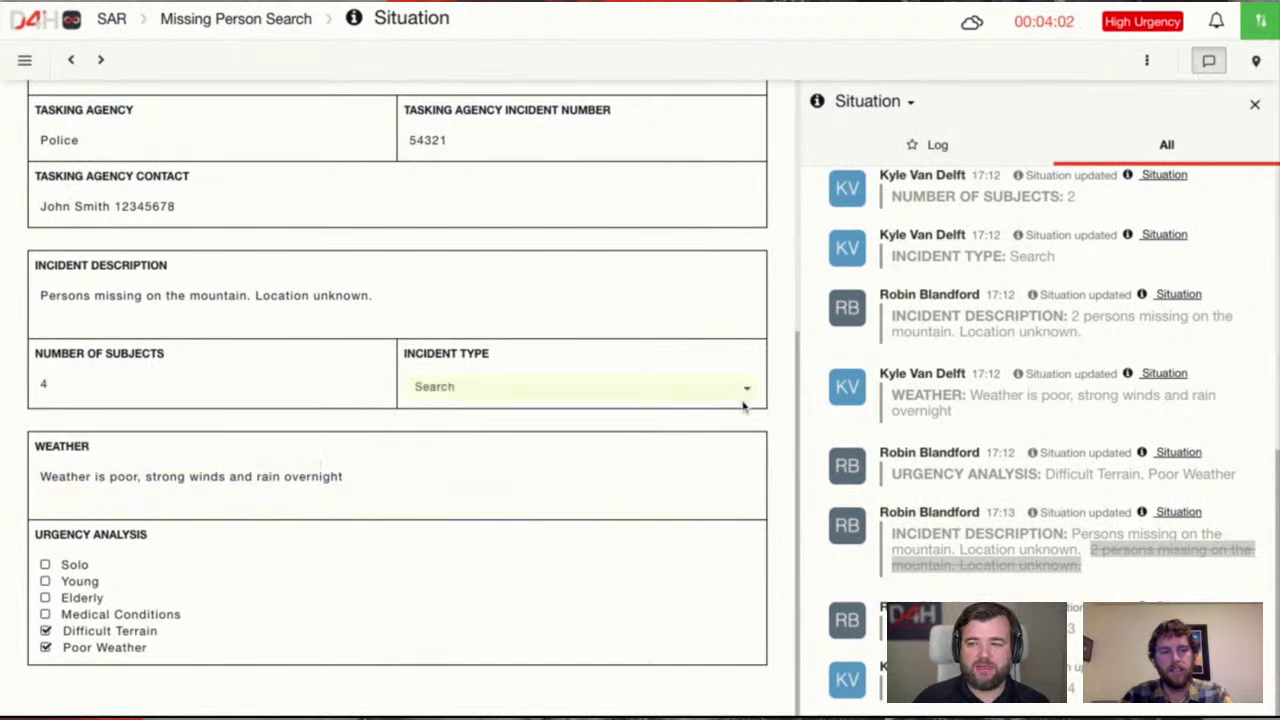
# Filter the log to events, close the activity panel, and reopen the navigation sidebar
pyautogui.click(962, 156)
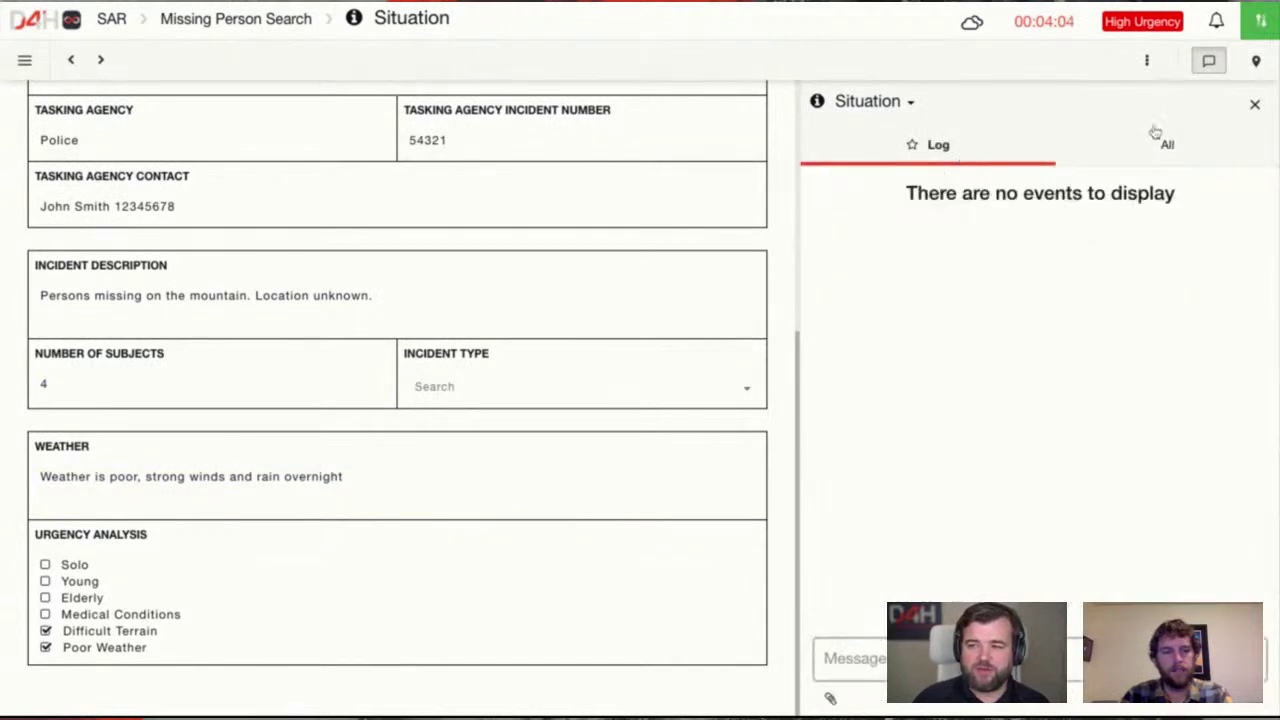
pyautogui.click(1253, 106)
pyautogui.click(25, 61)
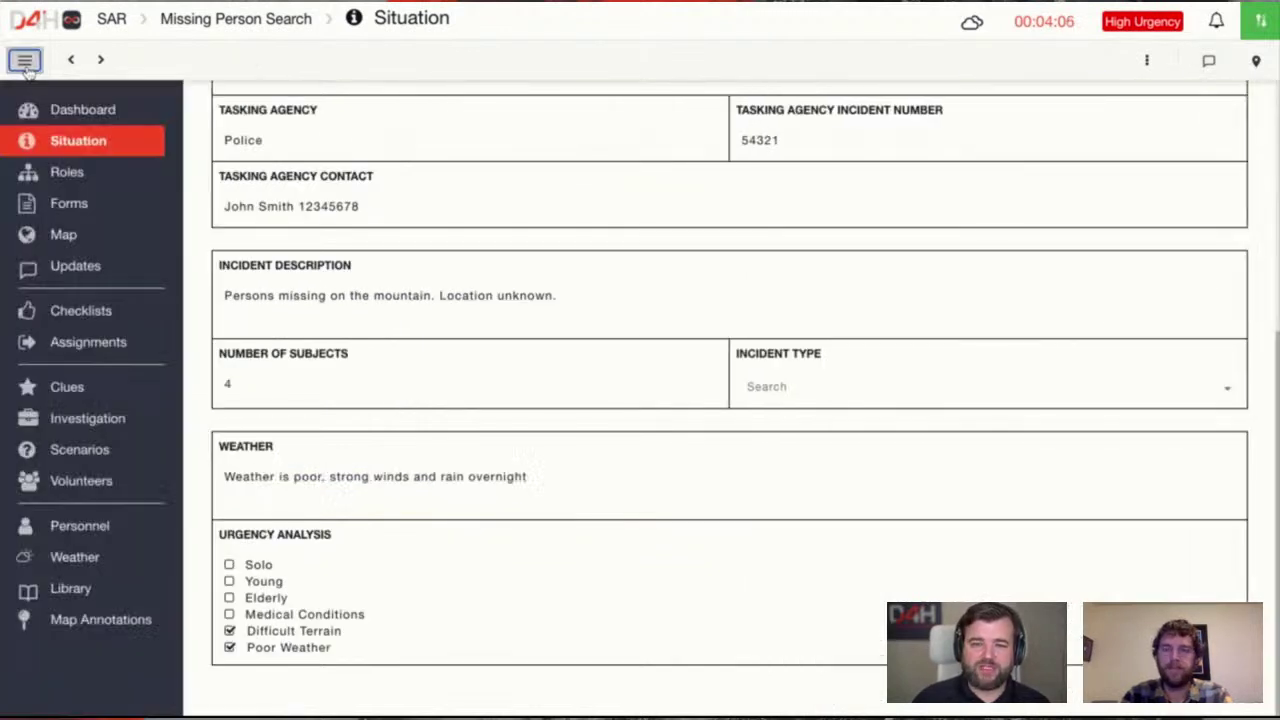
pyautogui.scroll(5, 486, 309)
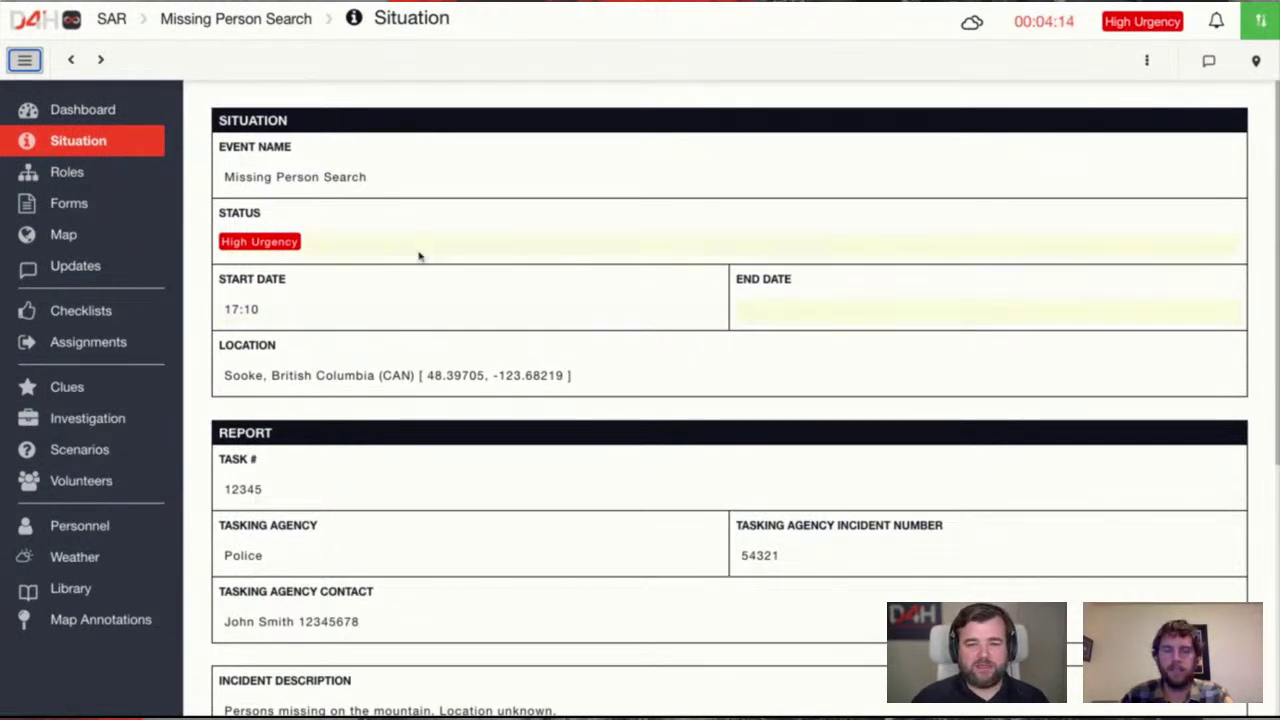
# On the Roles page, assign team members as Incident Commander and Planning Chief
pyautogui.click(117, 177)
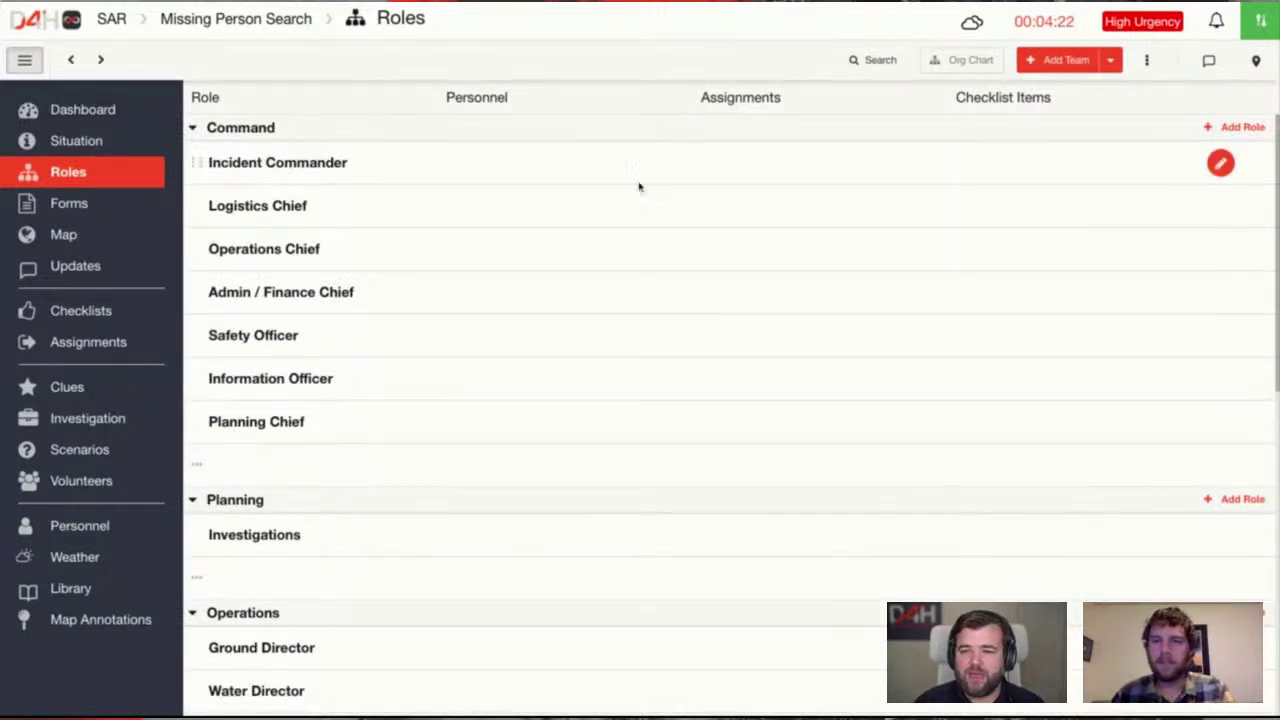
pyautogui.click(1218, 168)
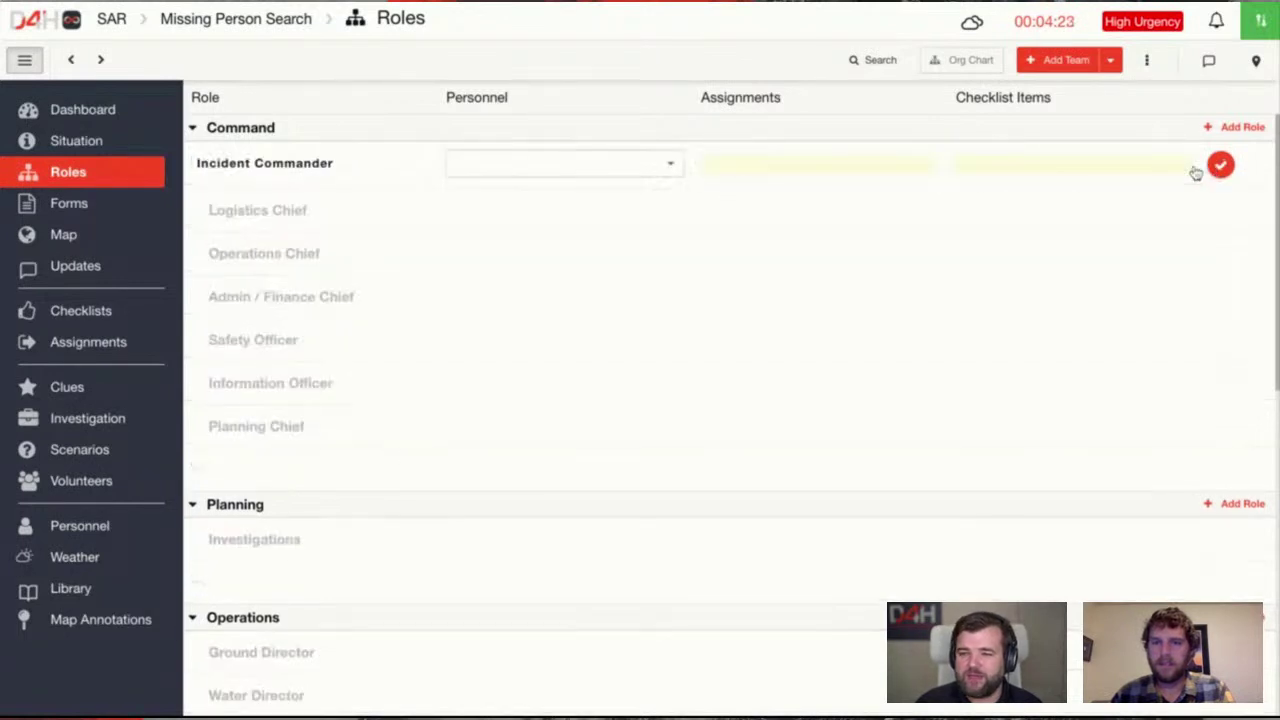
pyautogui.click(568, 168)
pyautogui.click(548, 279)
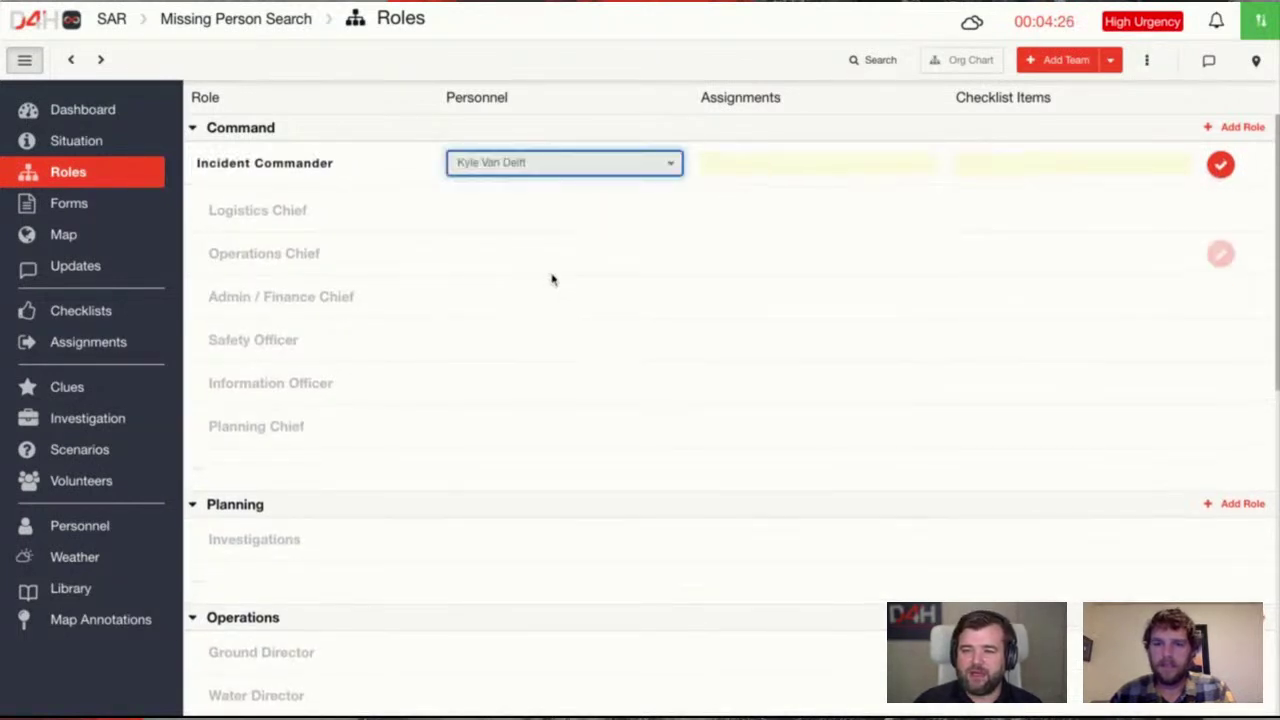
pyautogui.click(1220, 163)
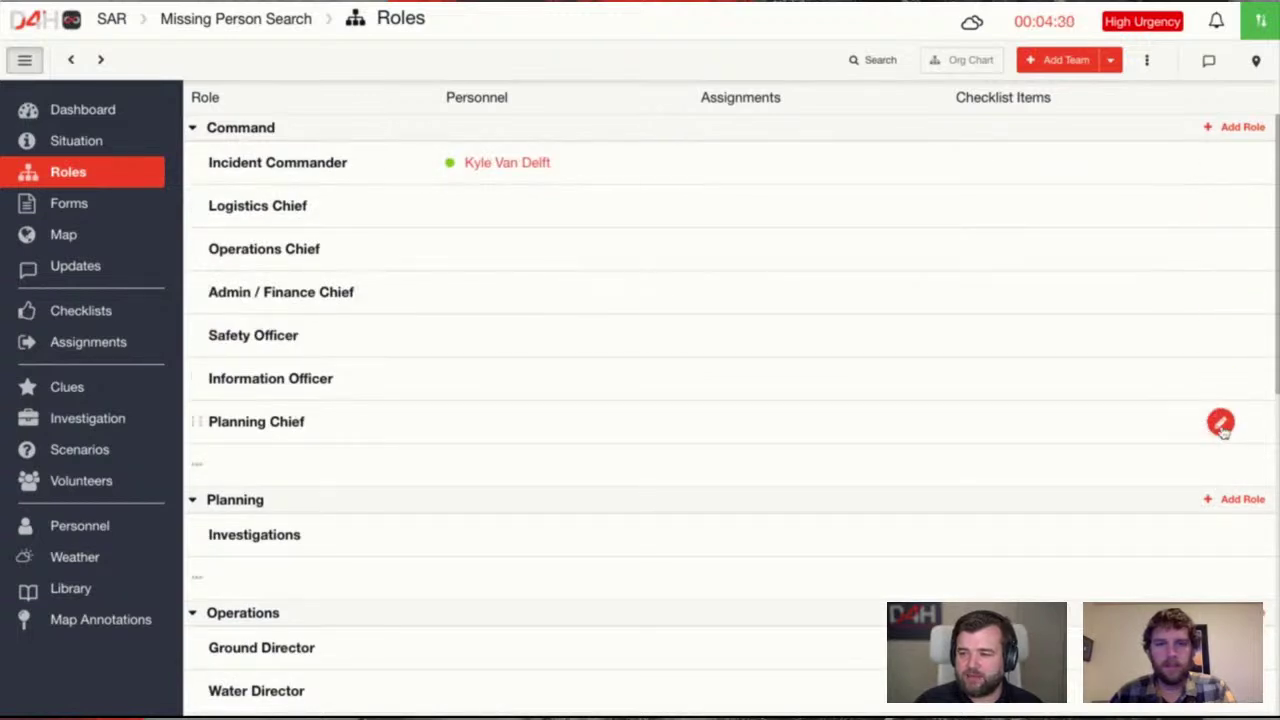
pyautogui.click(1220, 423)
pyautogui.click(646, 423)
pyautogui.click(548, 502)
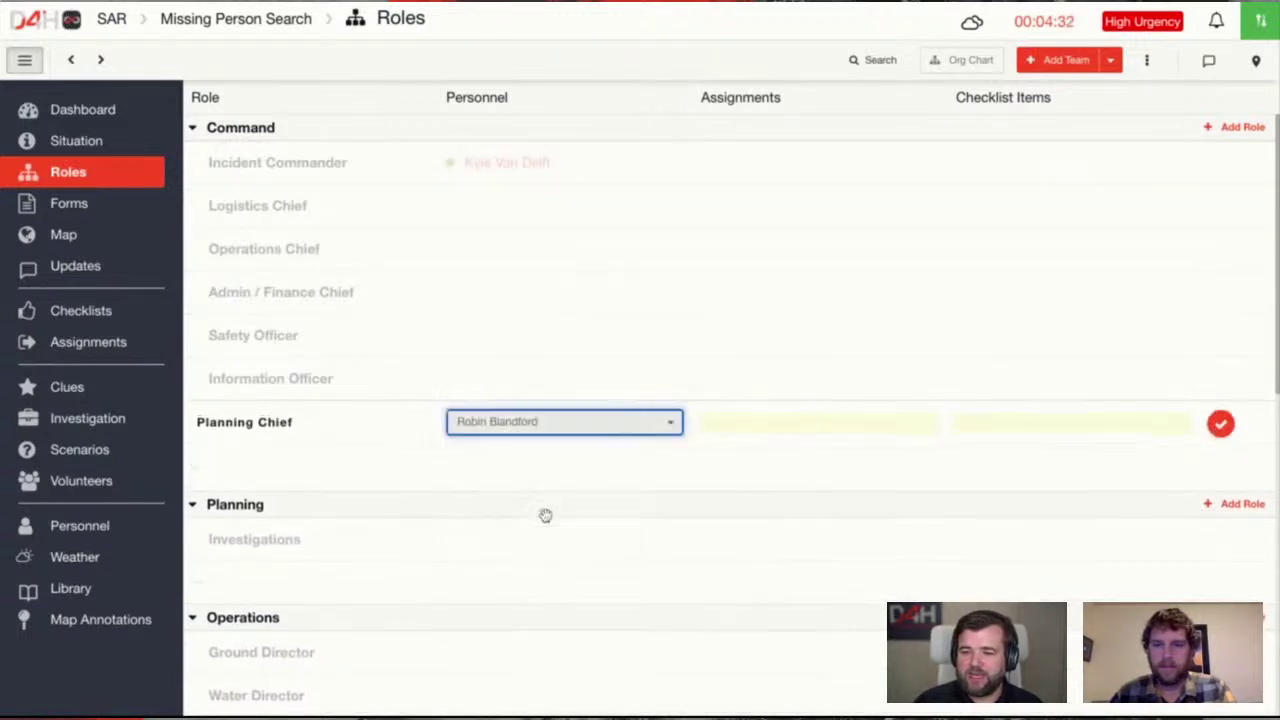
pyautogui.click(1220, 422)
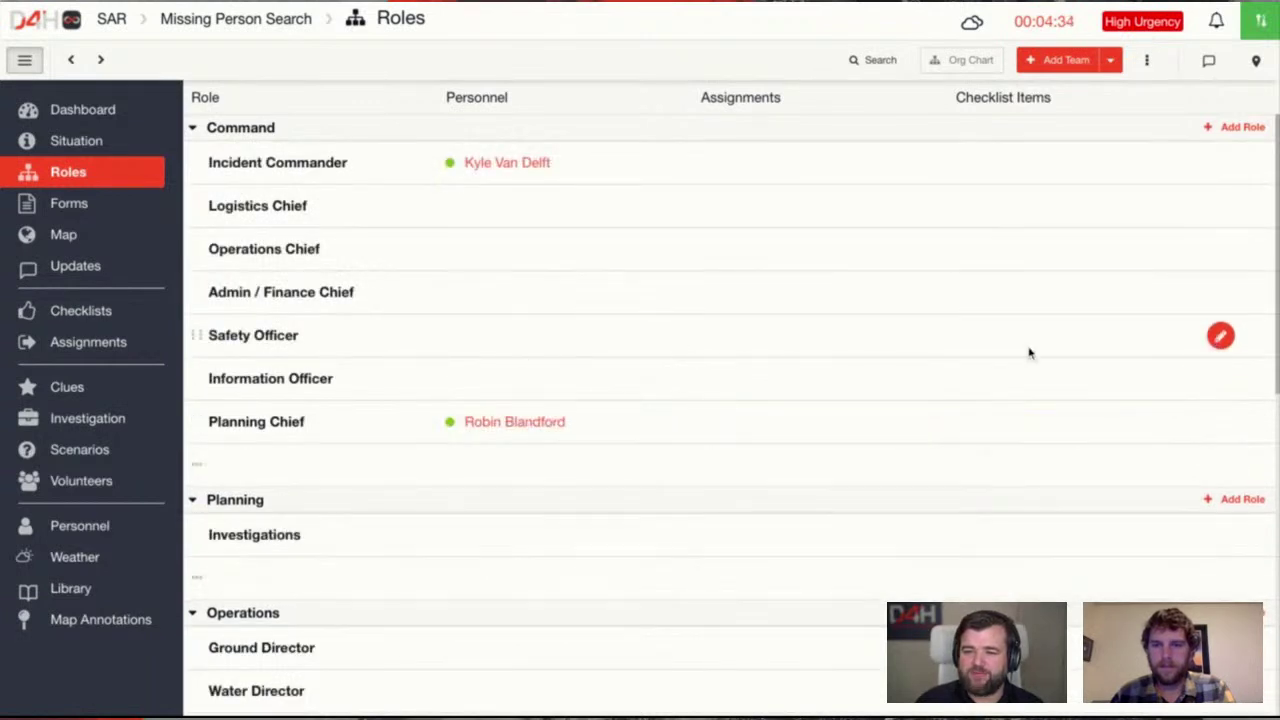
# Create a new personnel entry with the person's full name and assign them as Safety Officer
pyautogui.click(1219, 338)
pyautogui.click(597, 342)
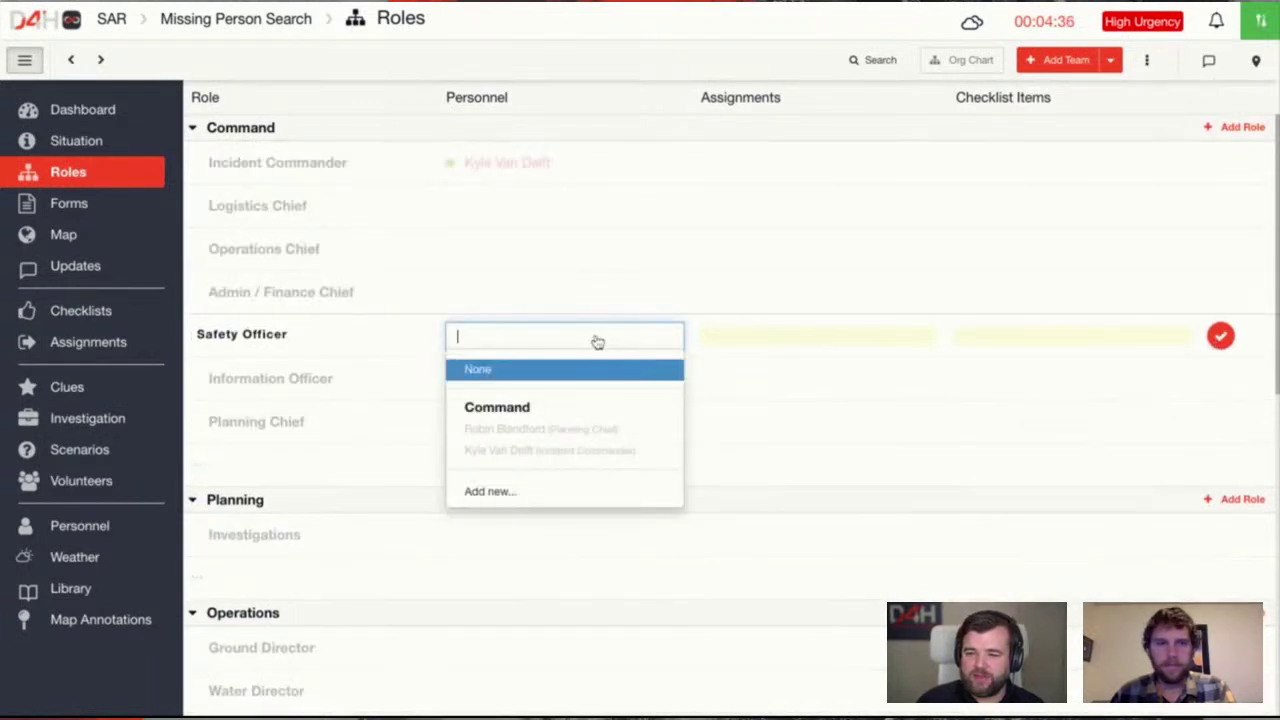
pyautogui.click(557, 490)
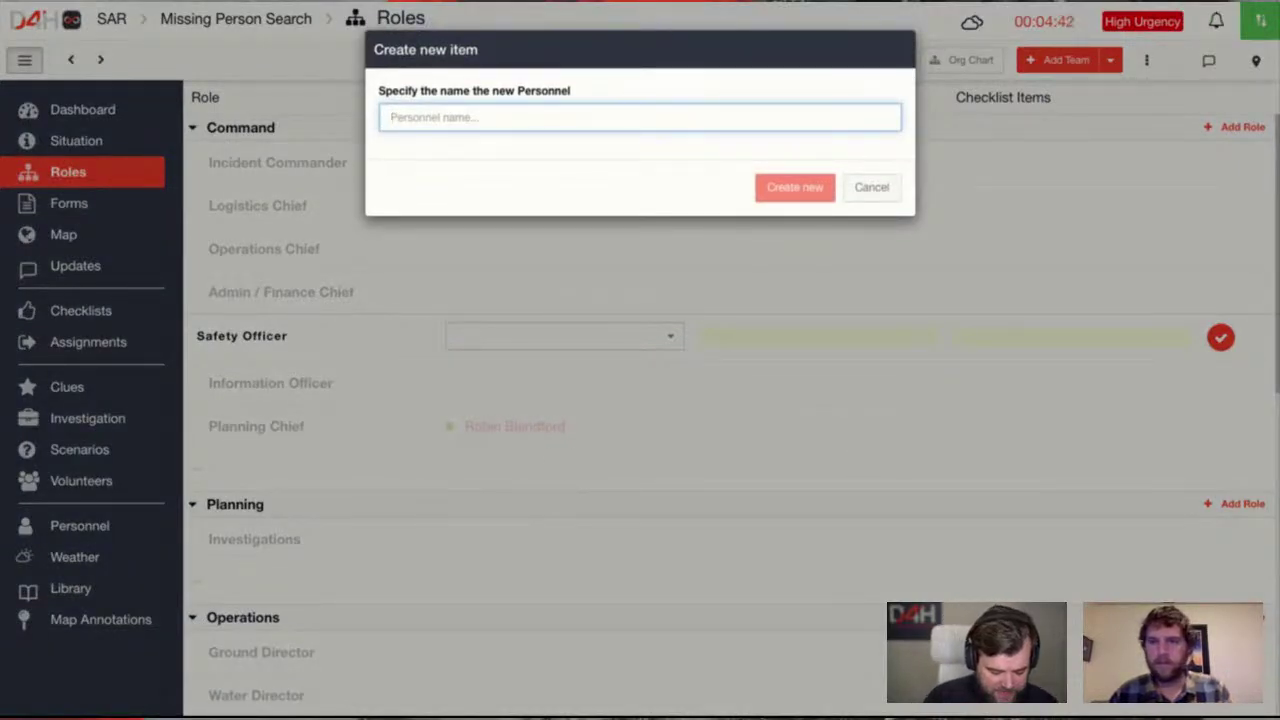
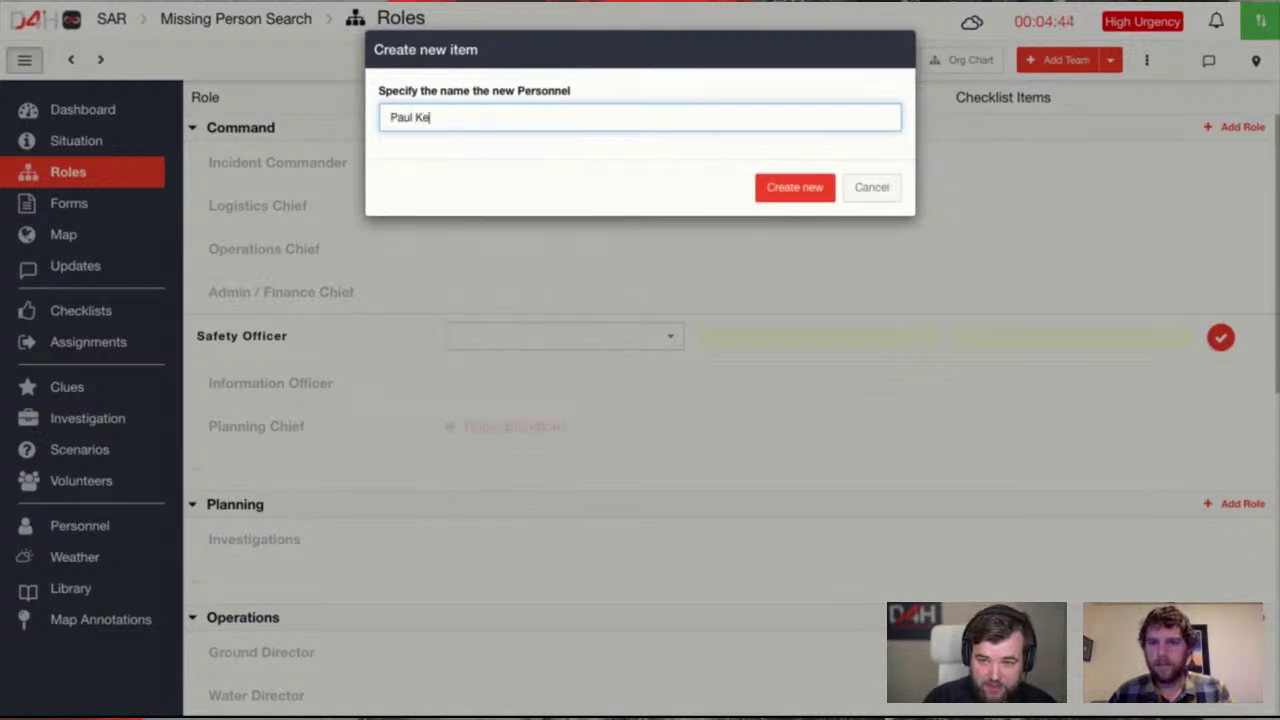
pyautogui.click(806, 192)
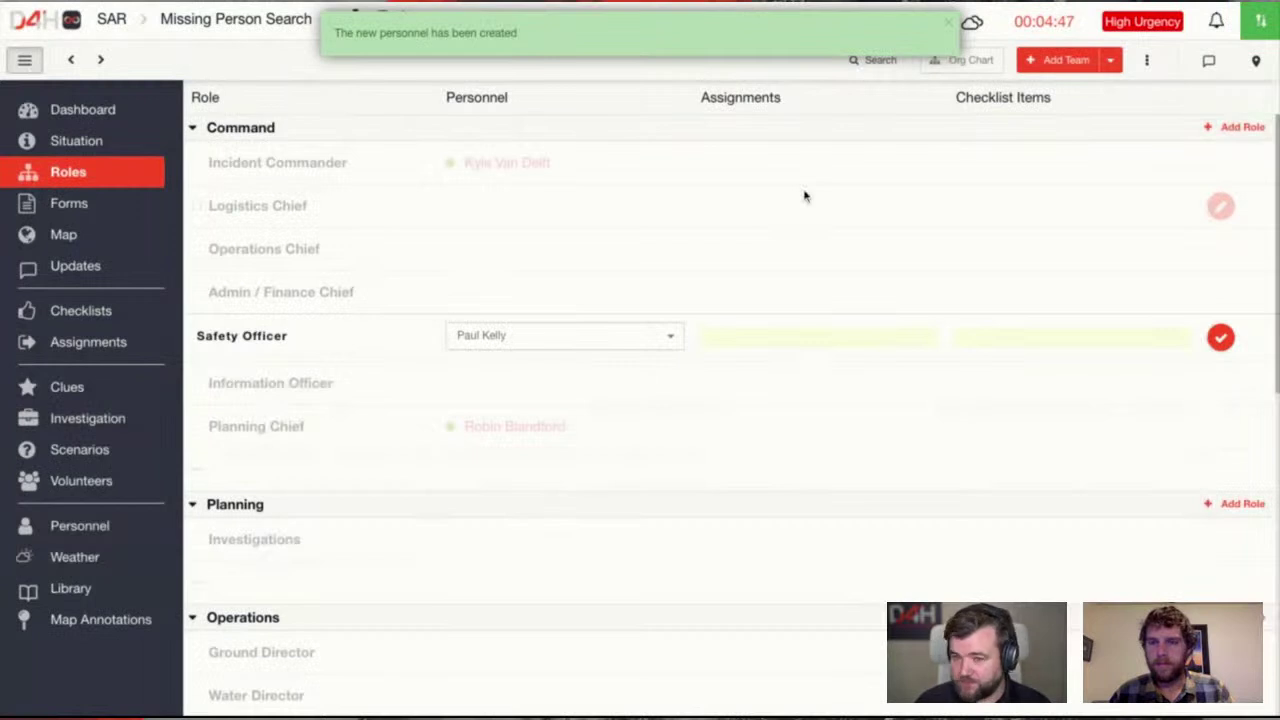
pyautogui.click(1221, 337)
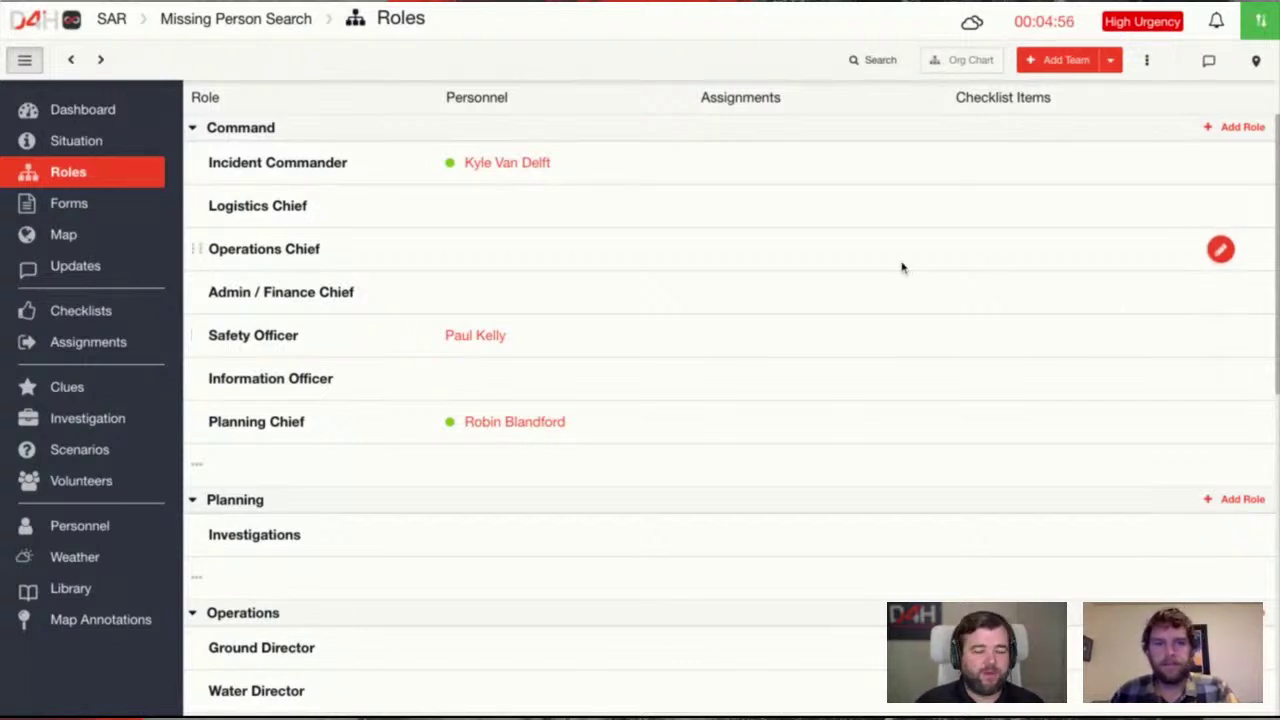
# In the org chart, move the Planning Chief's person into the Operations Chief box
pyautogui.click(975, 63)
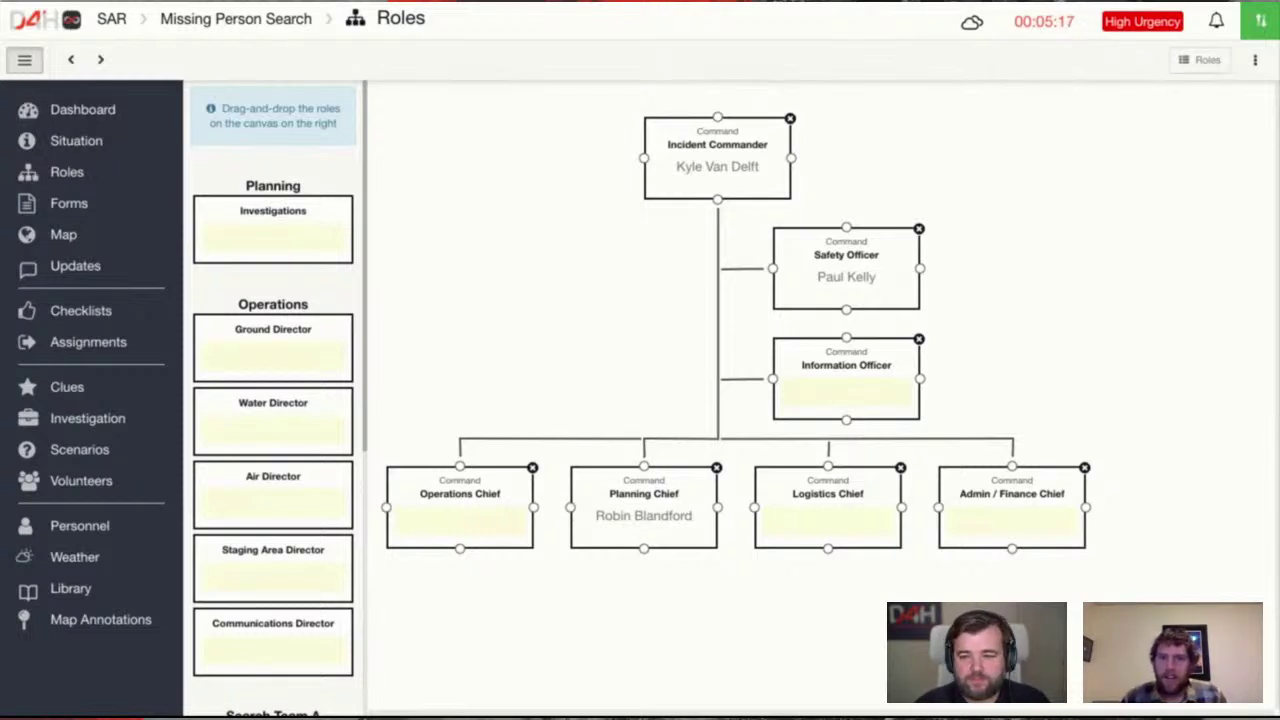
pyautogui.click(490, 524)
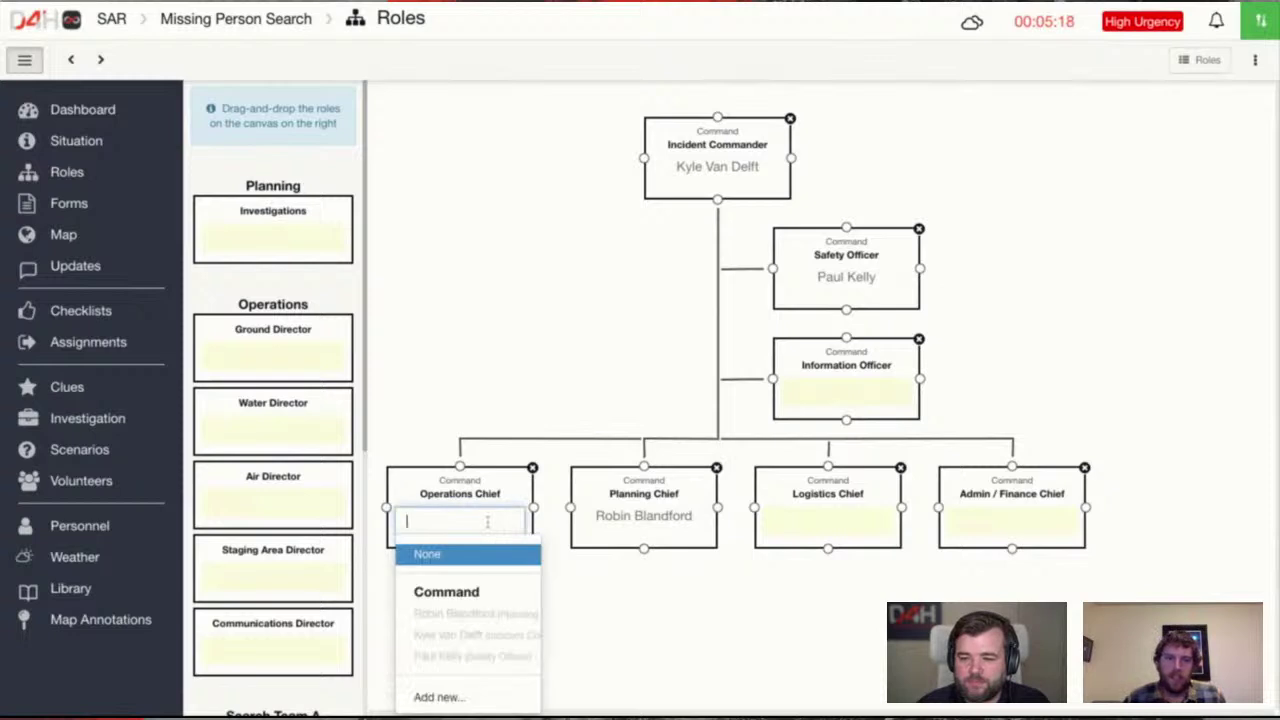
pyautogui.click(474, 617)
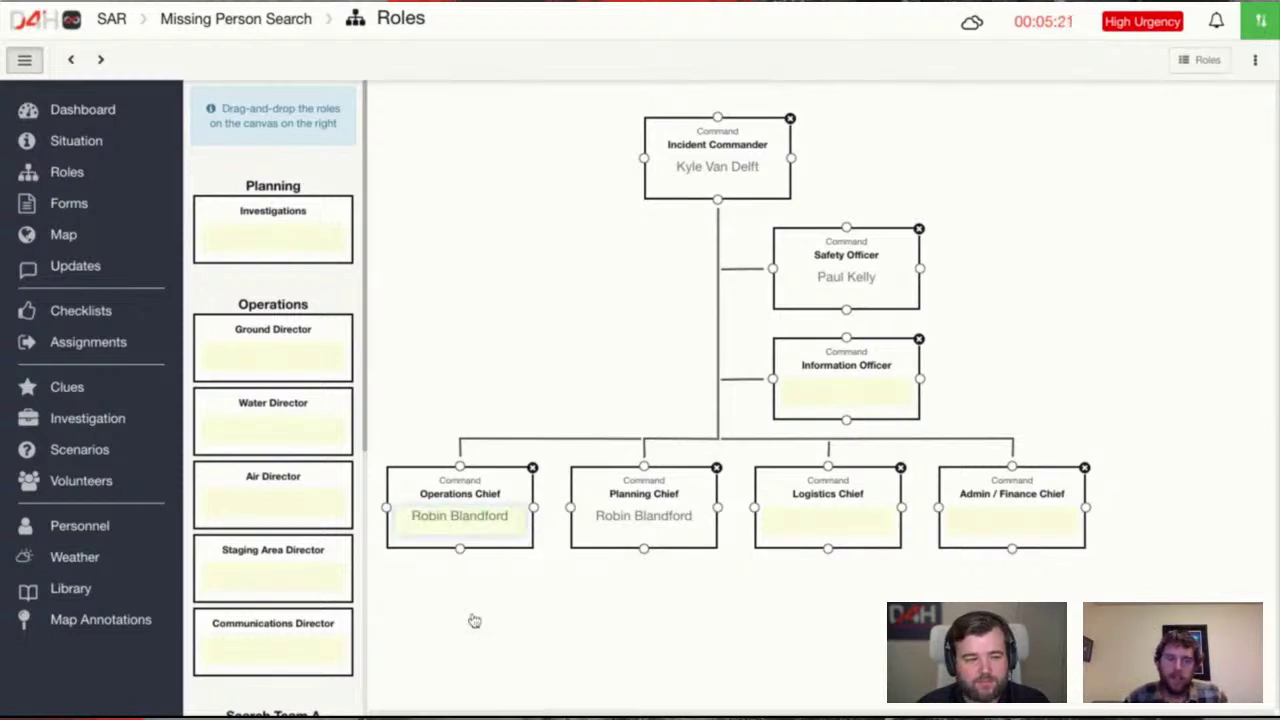
pyautogui.click(596, 607)
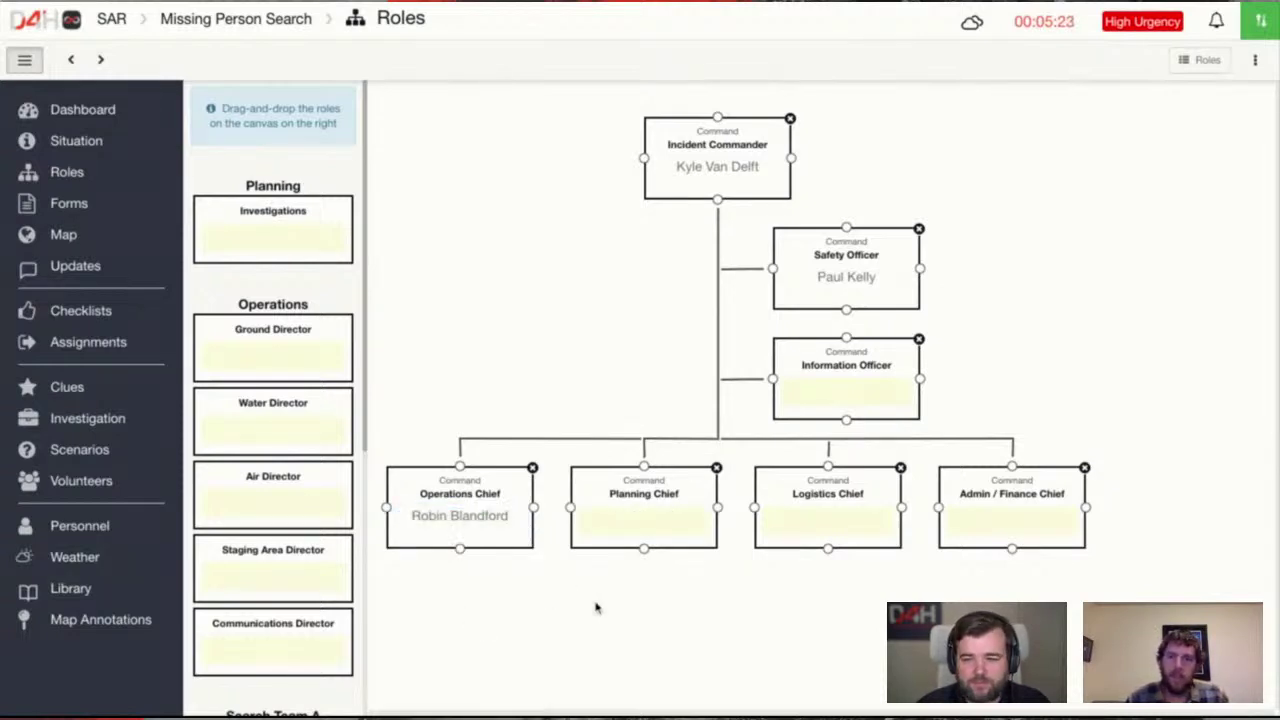
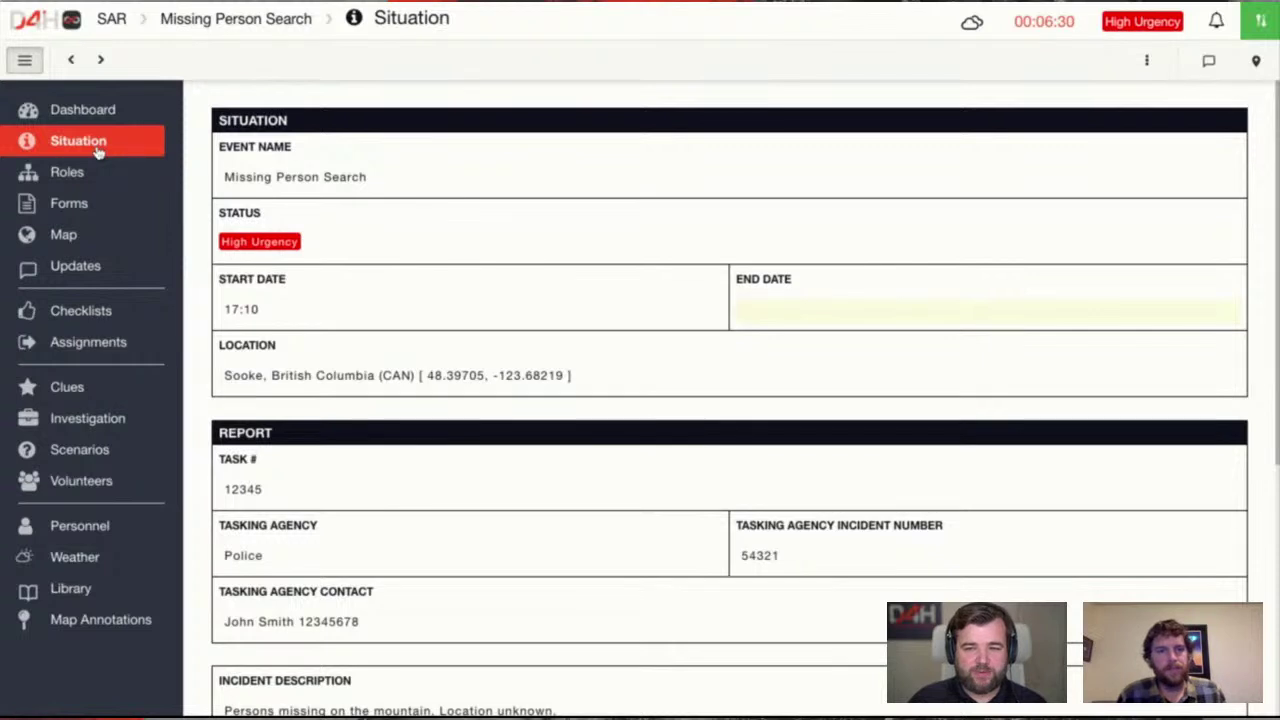
# Go through Roles to the incident's Forms list and open the Subject Profile form
pyautogui.click(98, 178)
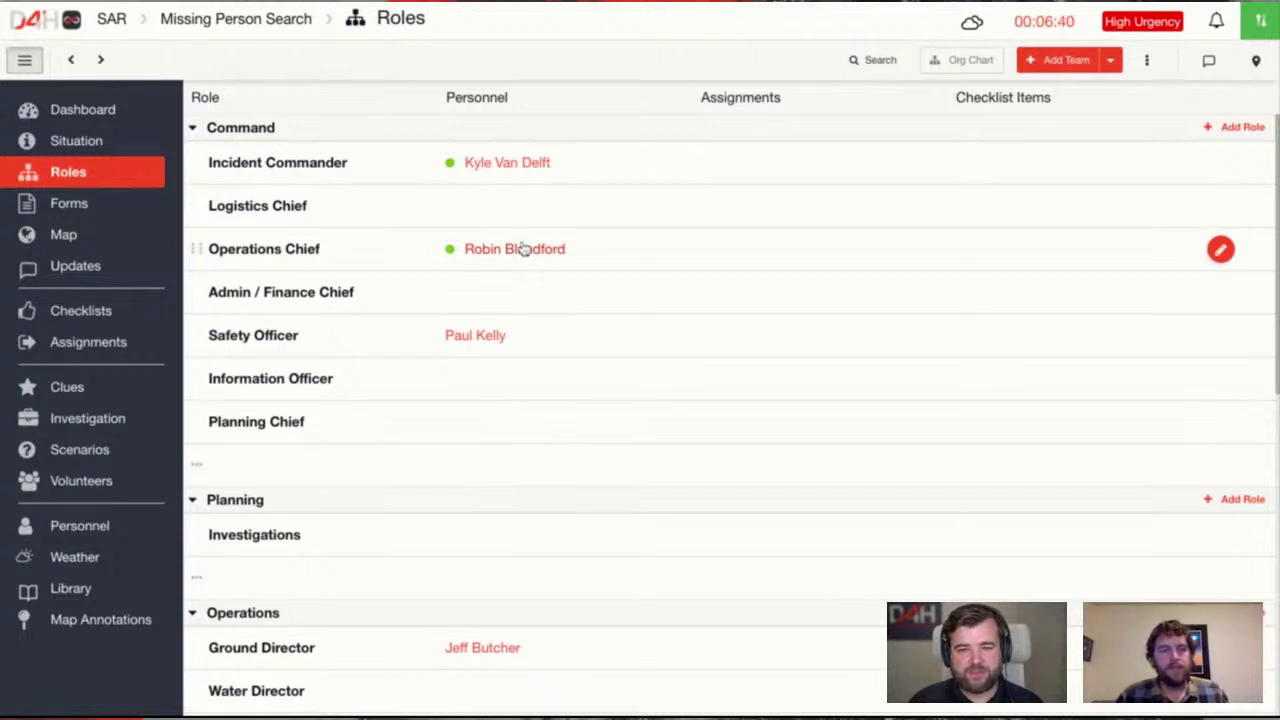
pyautogui.click(125, 215)
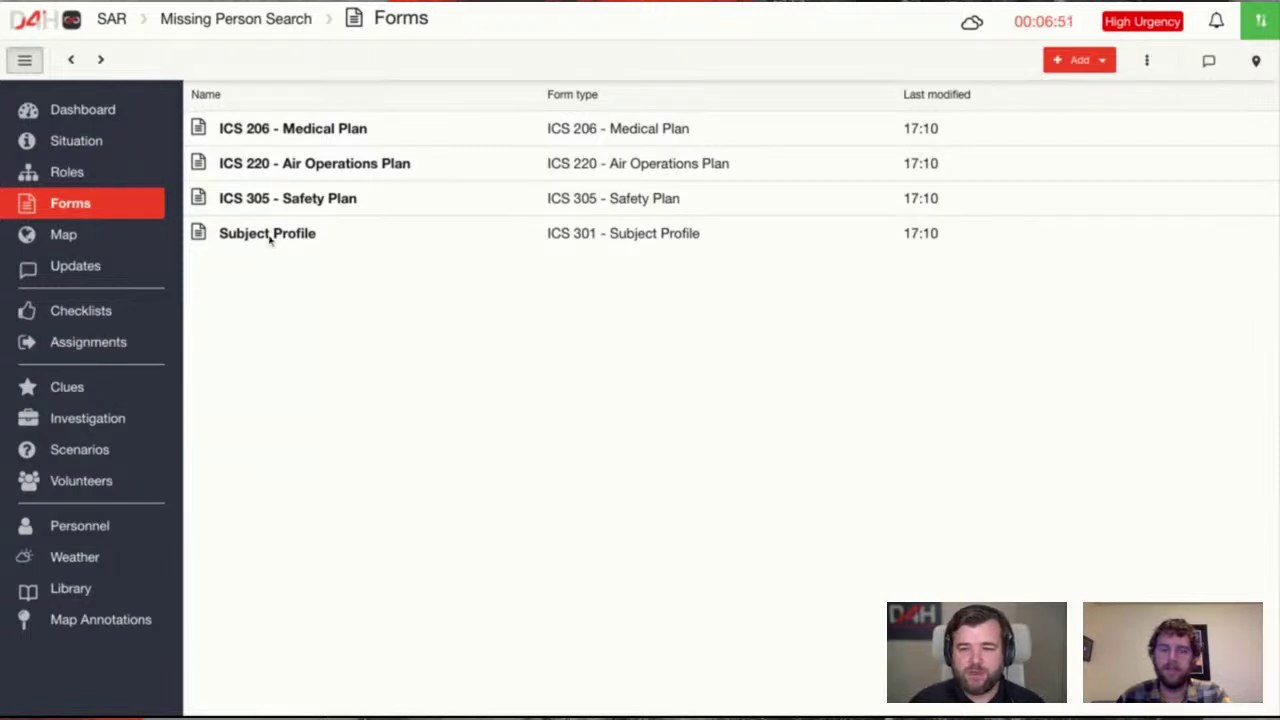
pyautogui.click(270, 236)
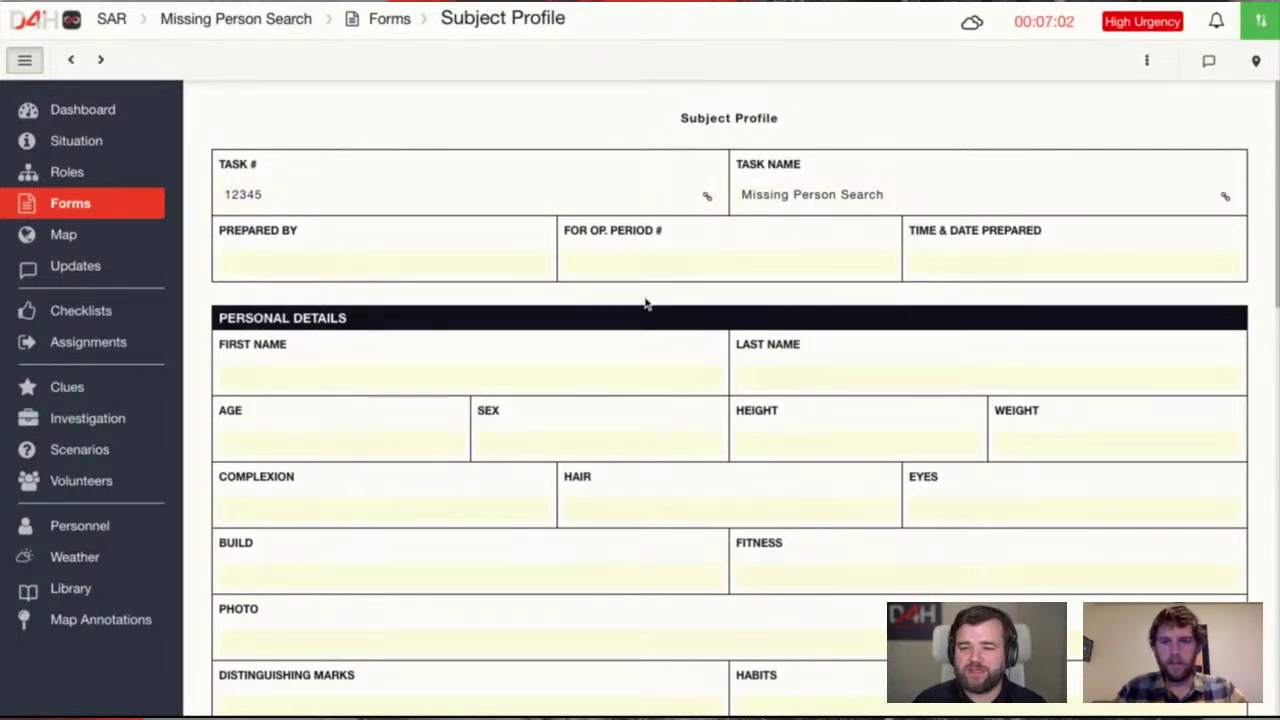
# Enter the subject's sex M, height 6ft and weight 105
pyautogui.scroll(-1, 645, 303)
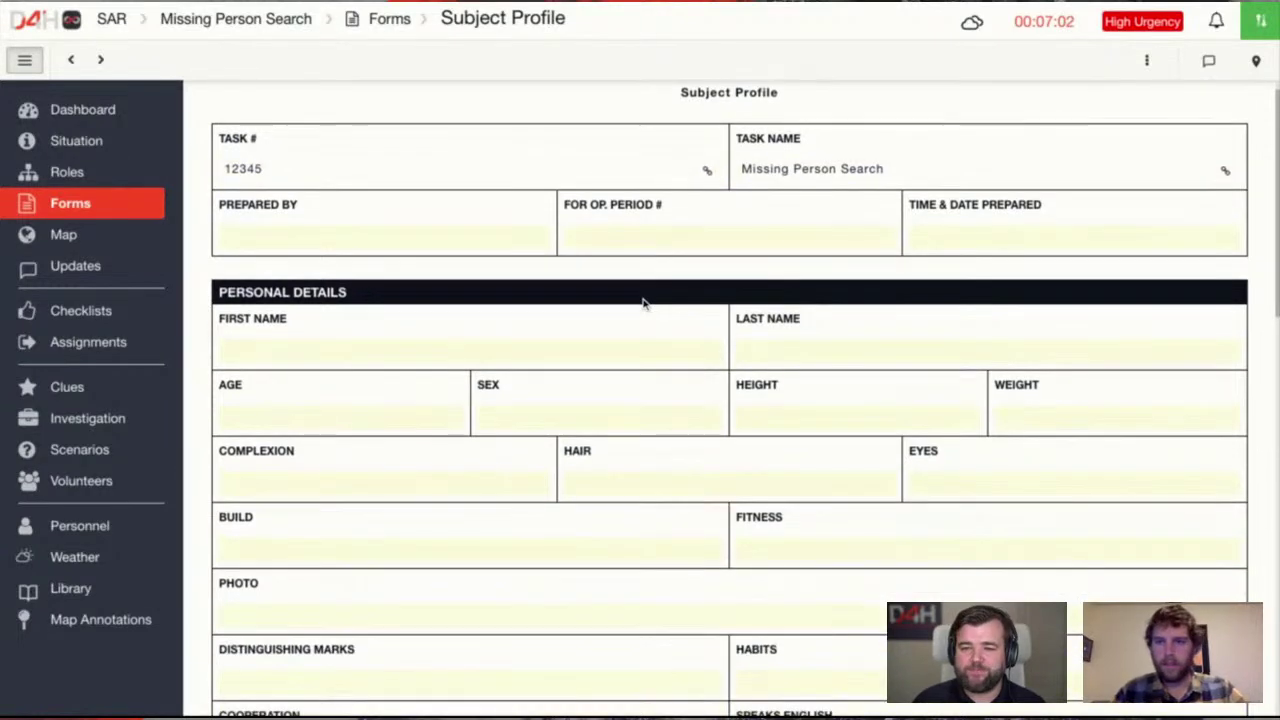
pyautogui.click(556, 428)
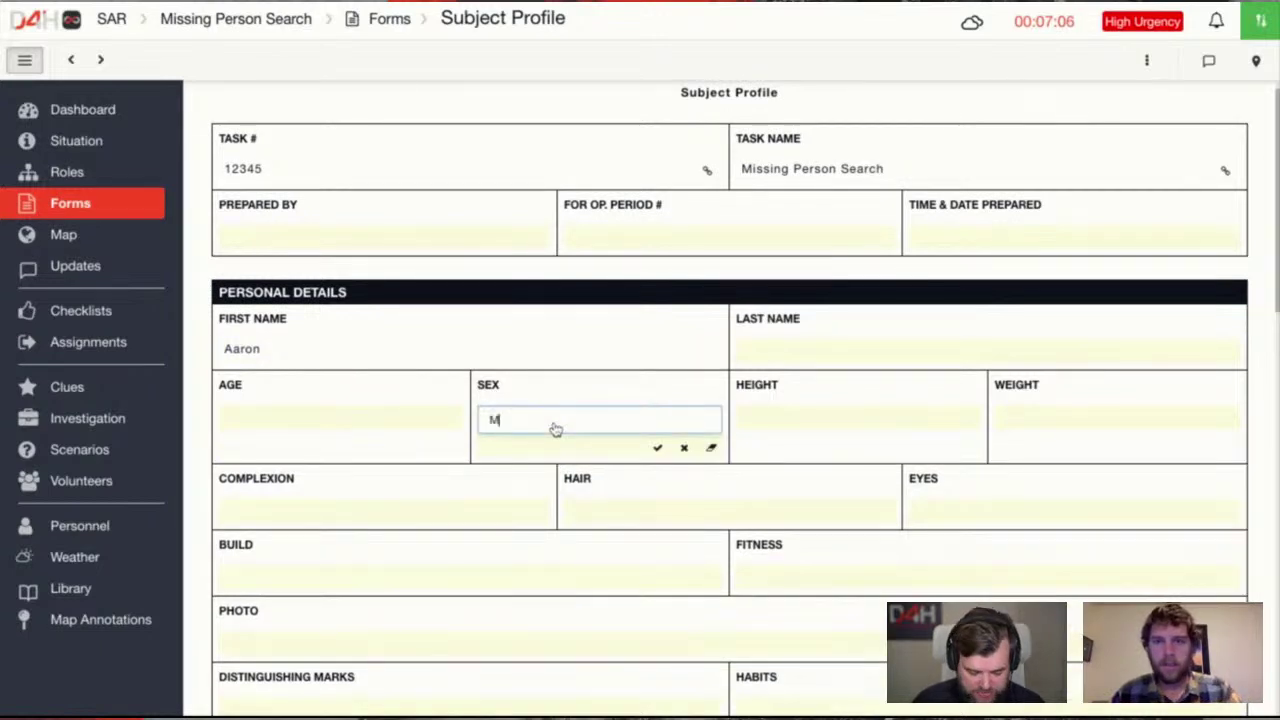
pyautogui.write('M')
pyautogui.click(777, 421)
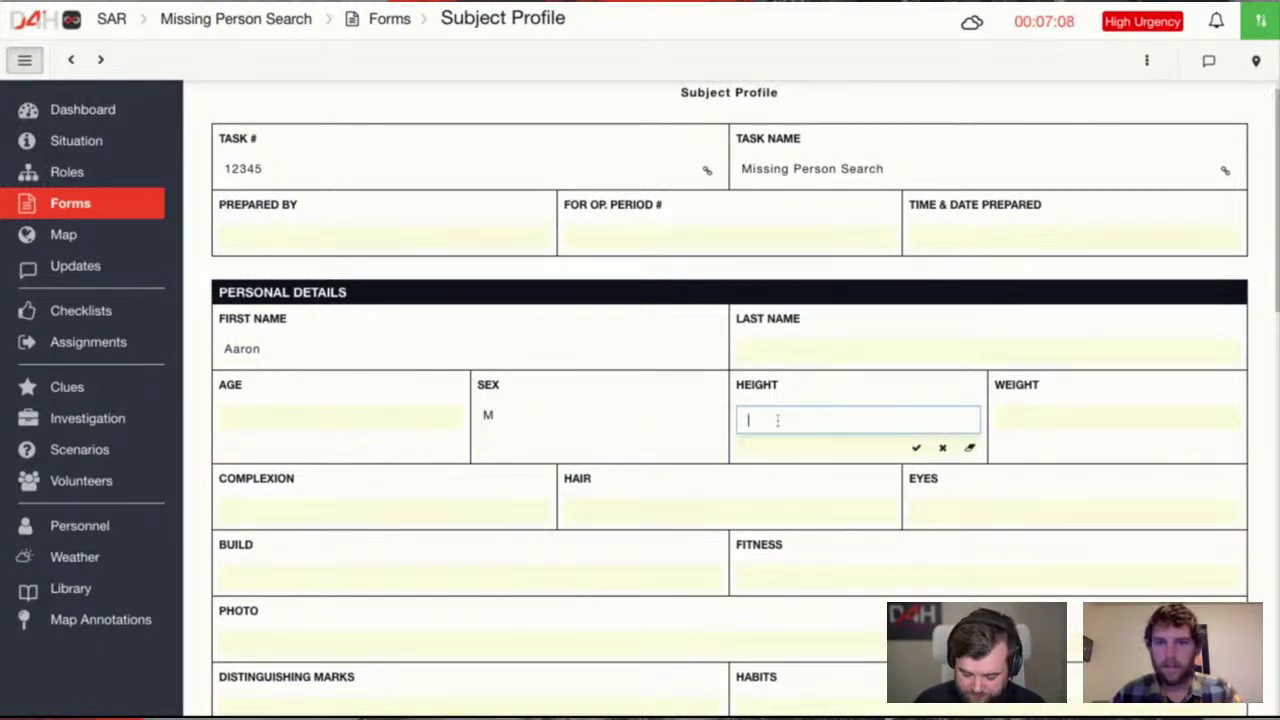
pyautogui.write('6ft')
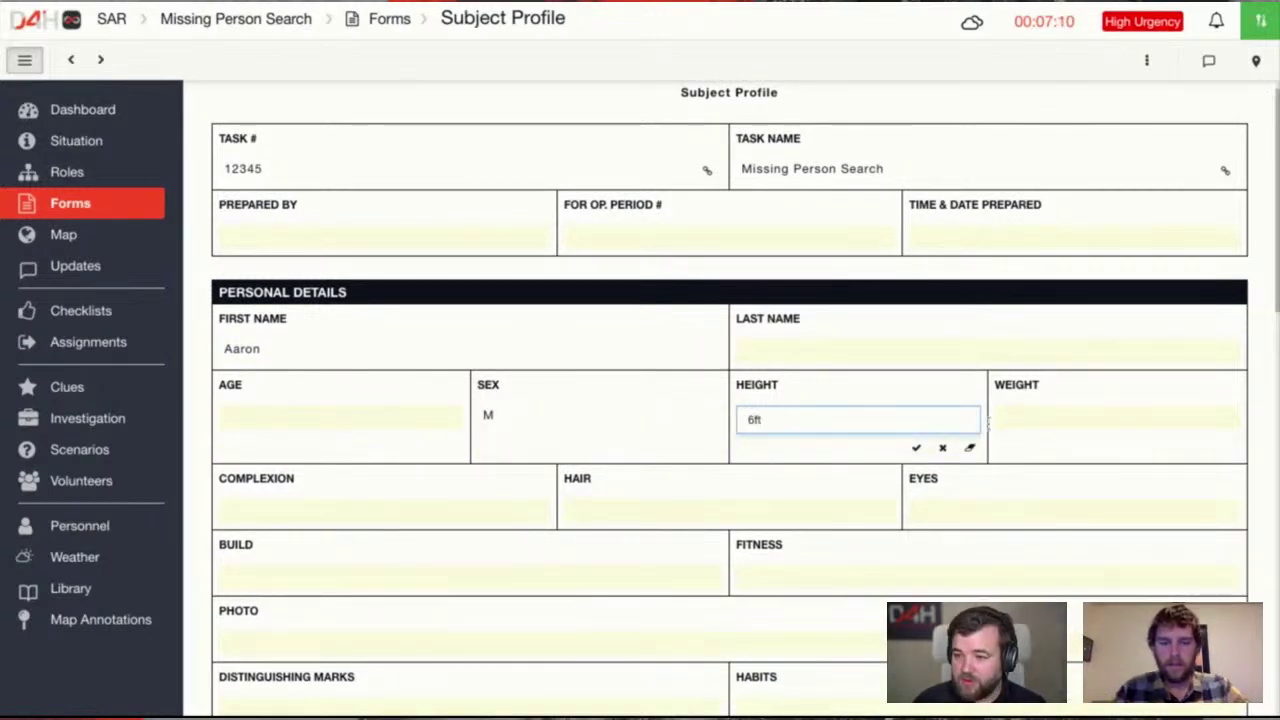
pyautogui.click(1013, 420)
pyautogui.write('105')
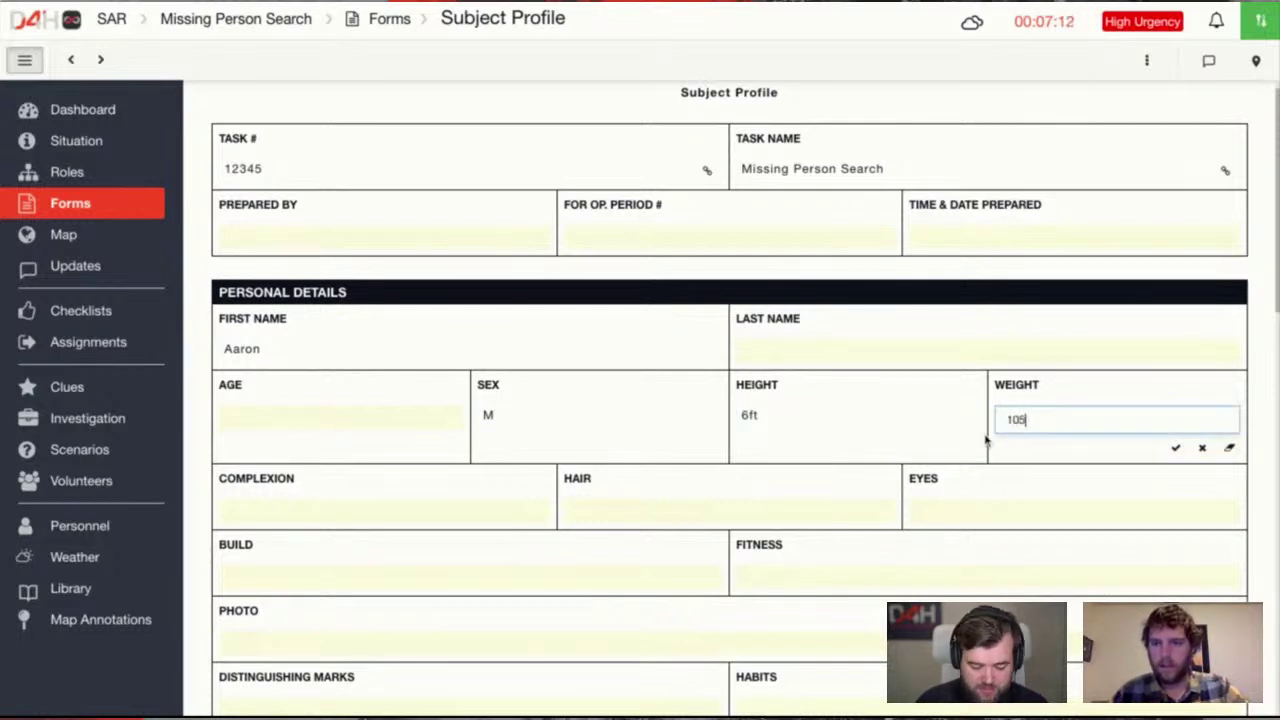
pyautogui.click(374, 511)
# Set the subject's hair colour to Blonde and eye colour to Blue
pyautogui.click(652, 493)
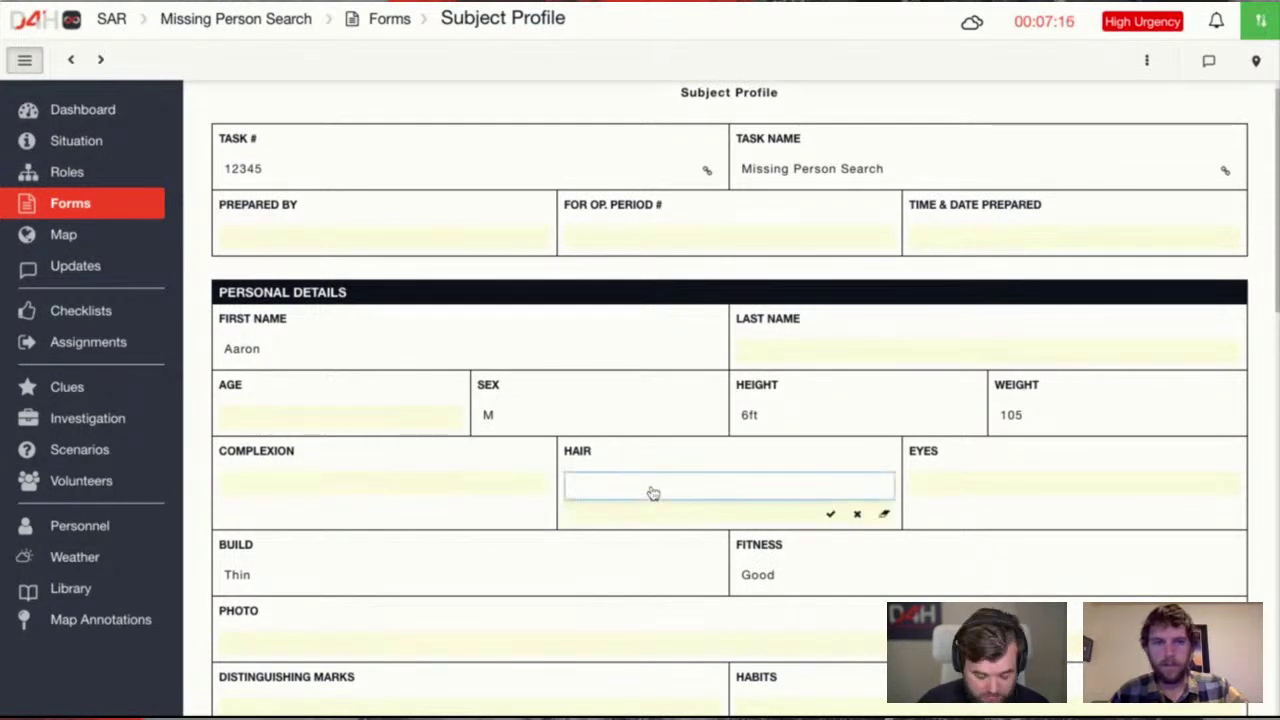
pyautogui.write('Blonde')
pyautogui.click(940, 488)
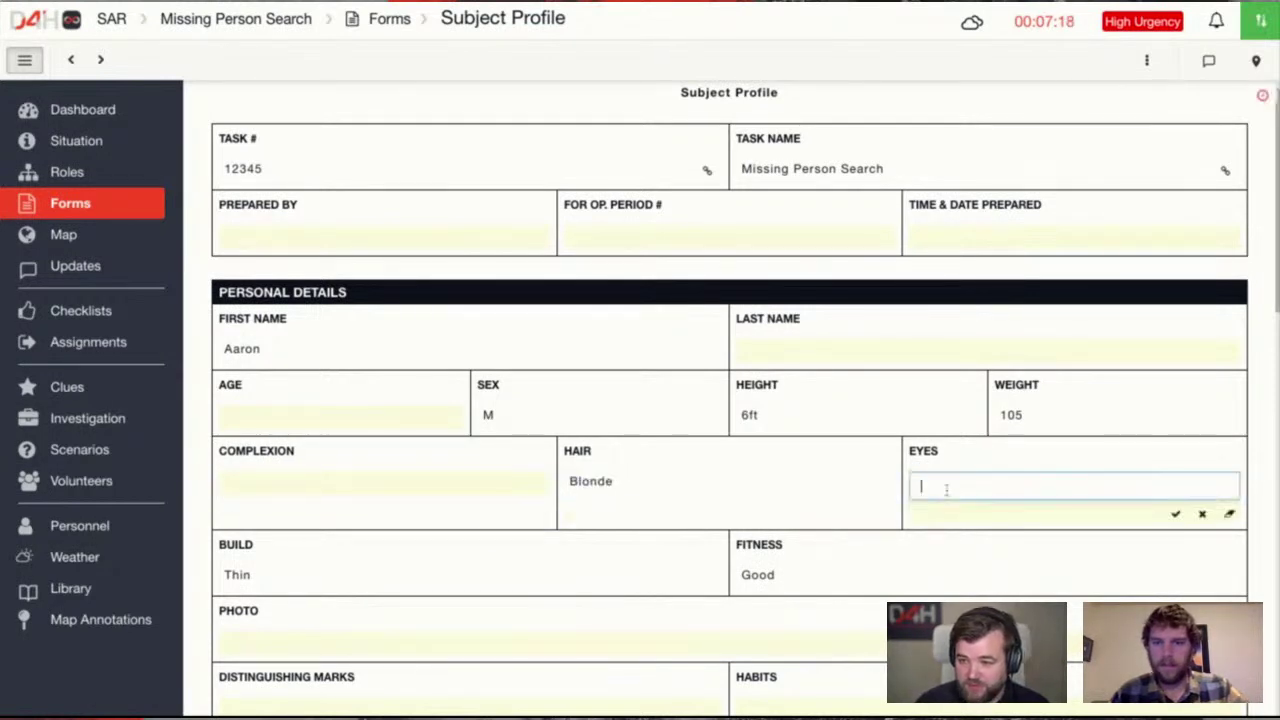
pyautogui.write('Blue')
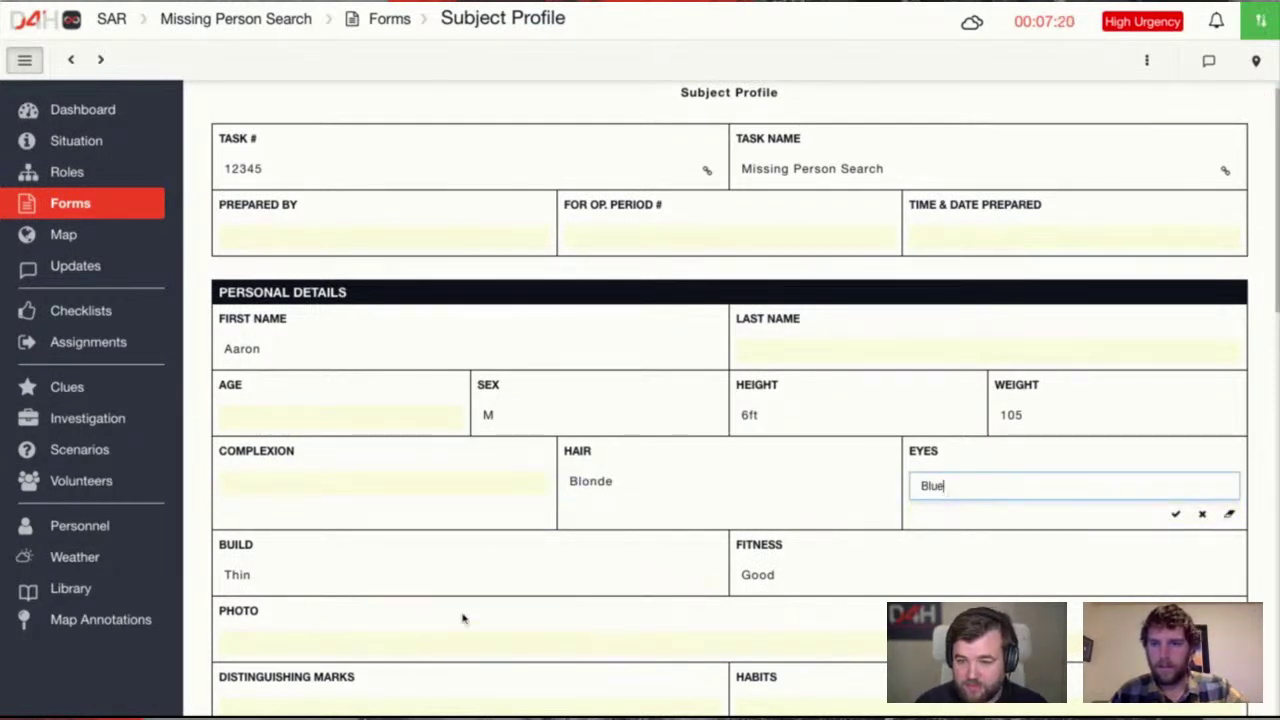
pyautogui.scroll(-2, 440, 615)
pyautogui.click(337, 548)
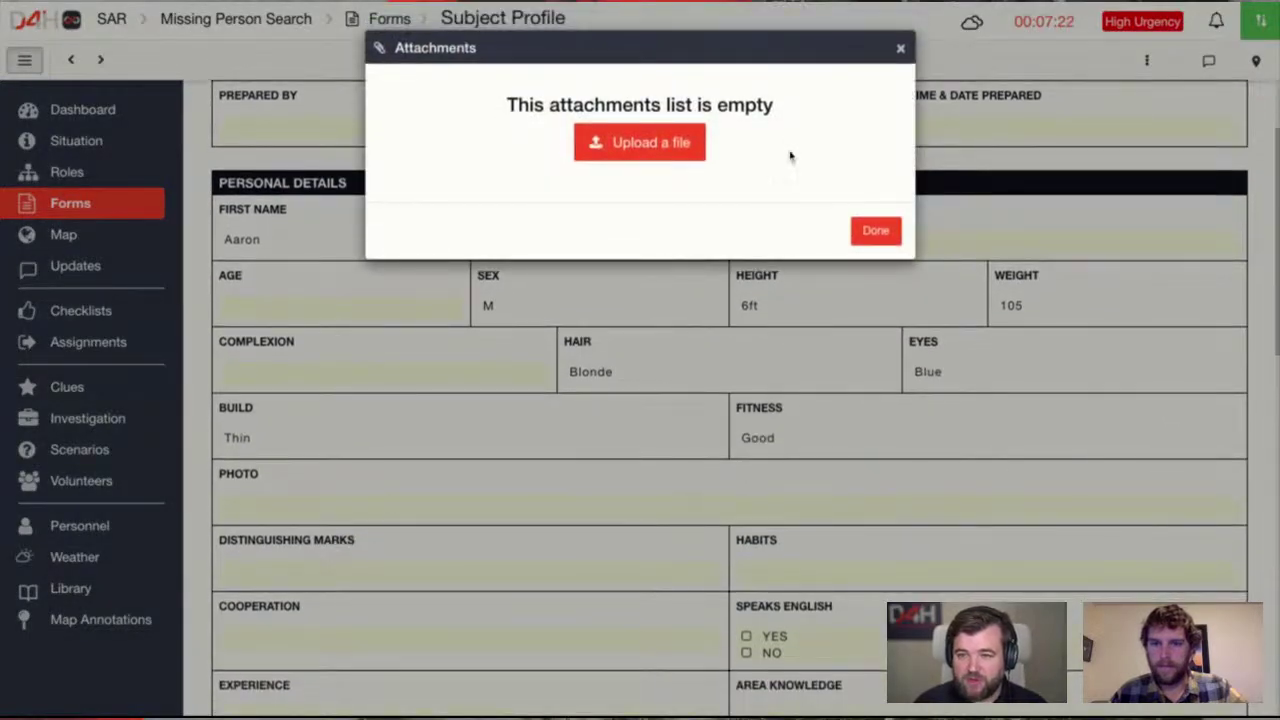
pyautogui.click(875, 230)
# Mark the subject as speaking English and set Experience to None
pyautogui.scroll(-2, 620, 610)
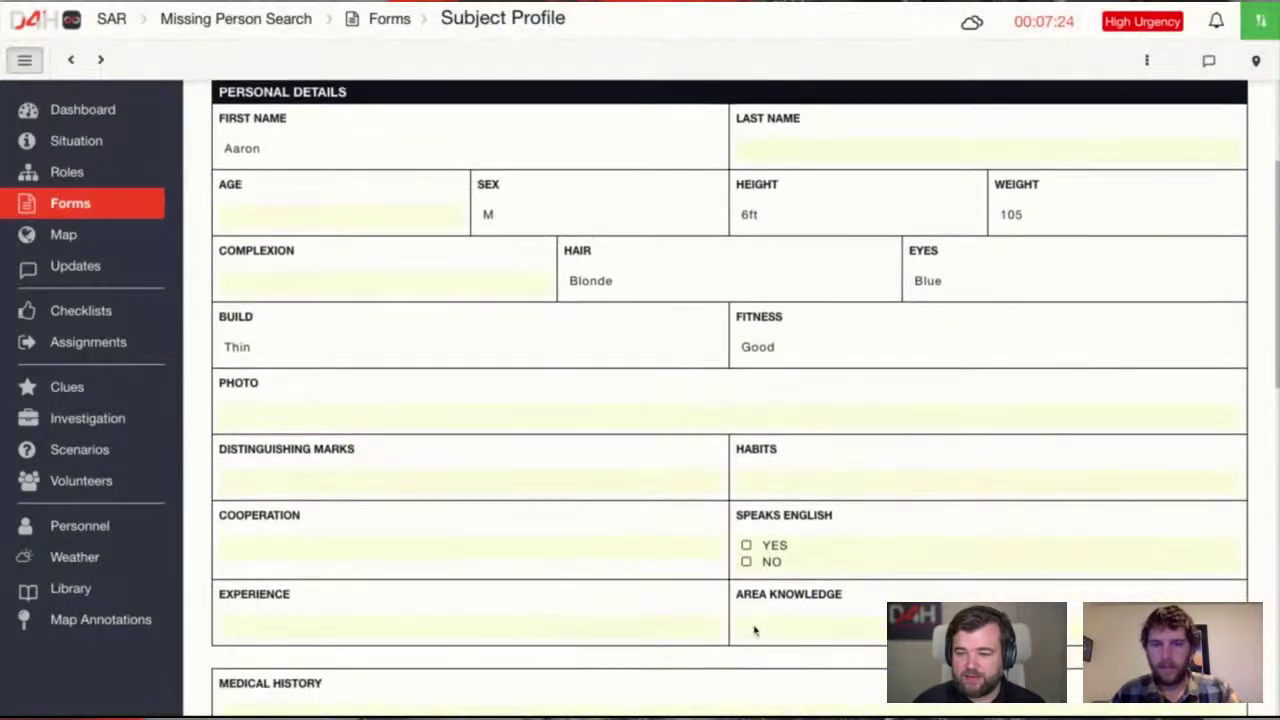
pyautogui.click(764, 556)
pyautogui.click(679, 486)
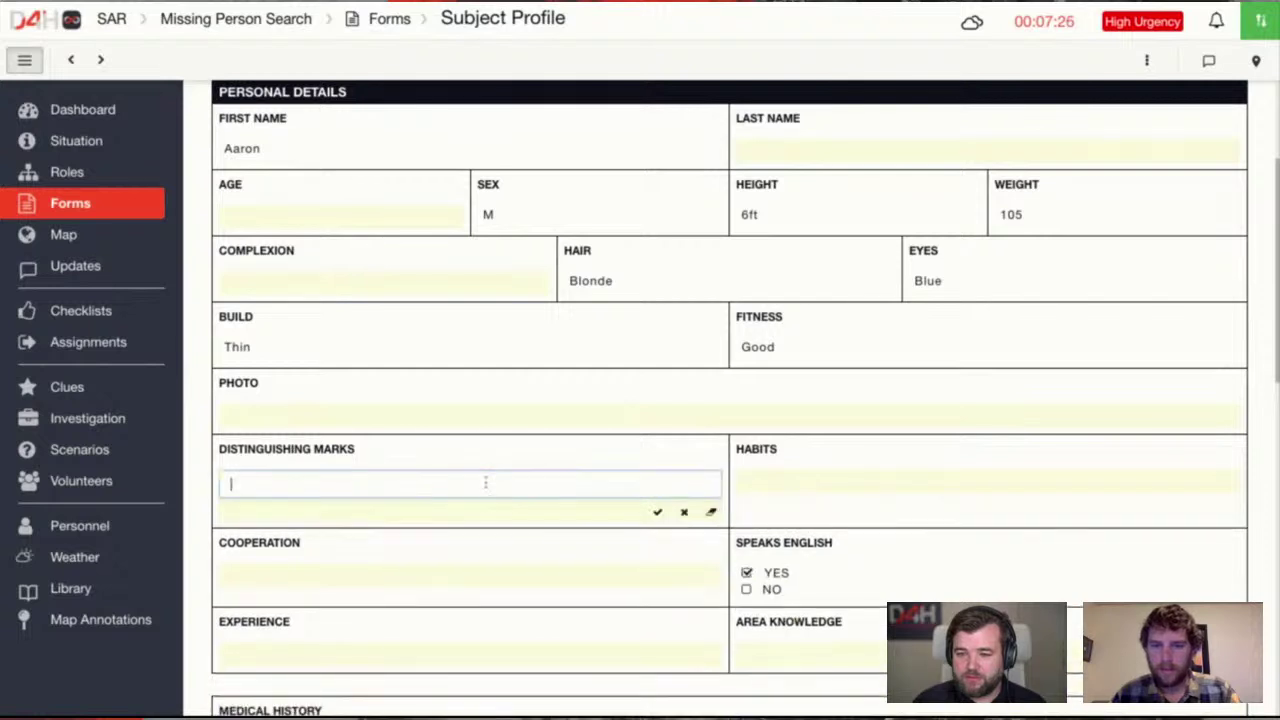
pyautogui.click(403, 652)
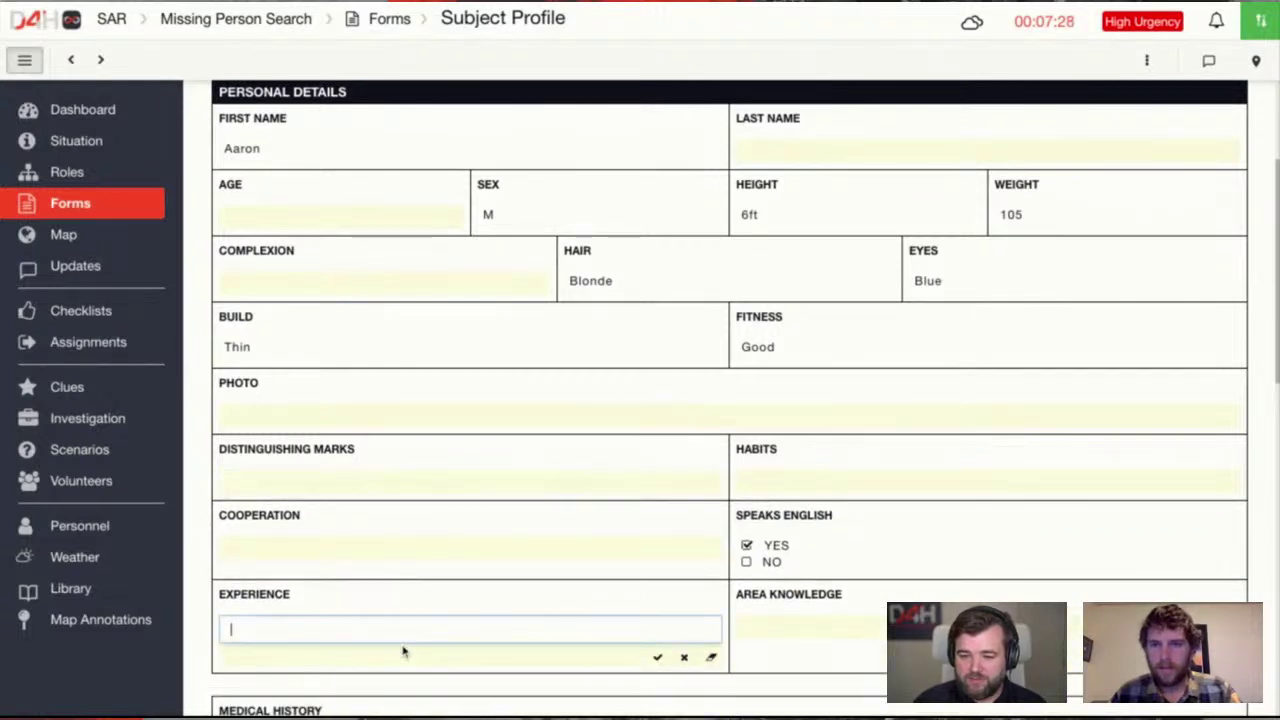
pyautogui.write('None')
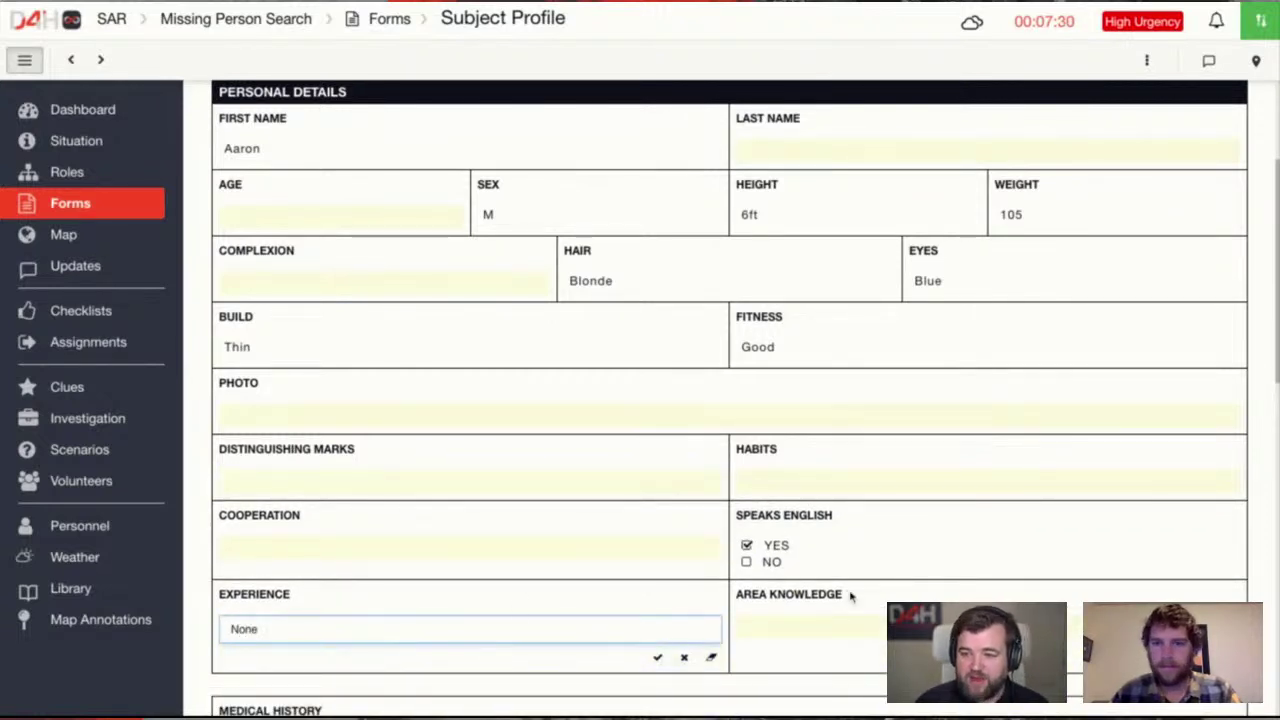
pyautogui.press('Return')
pyautogui.scroll(-1, 626, 425)
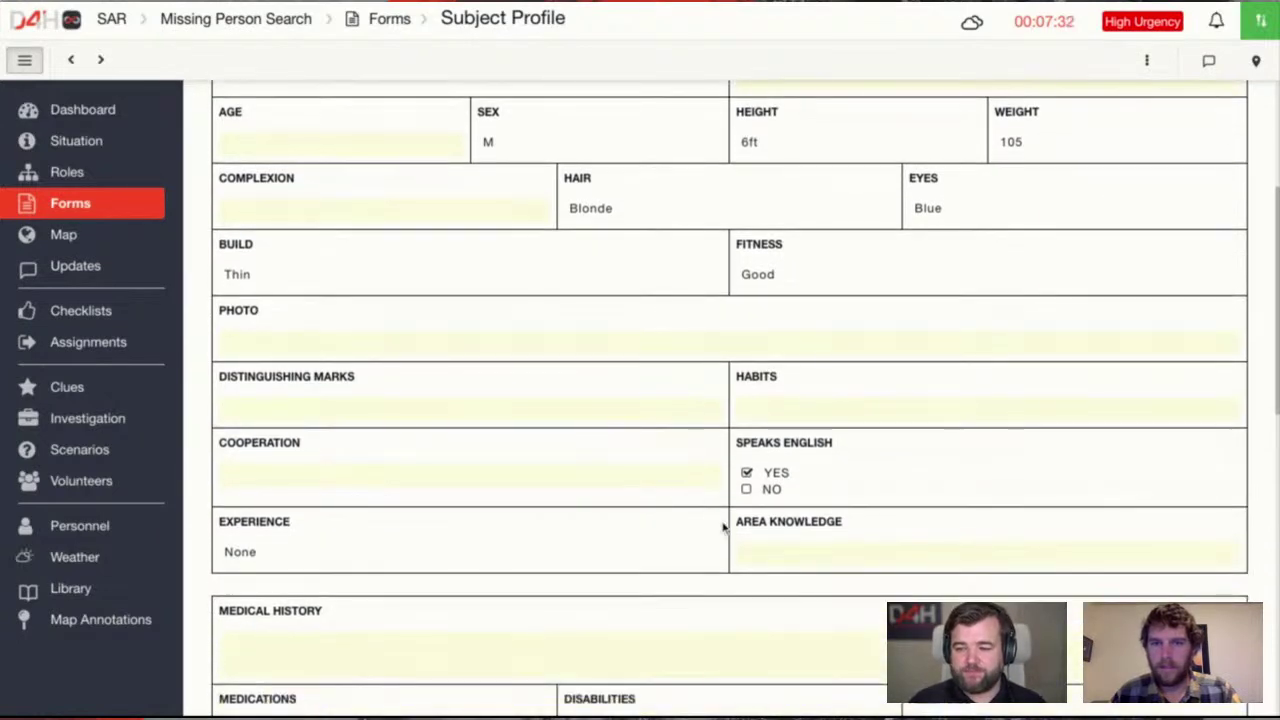
pyautogui.scroll(-10, 549, 457)
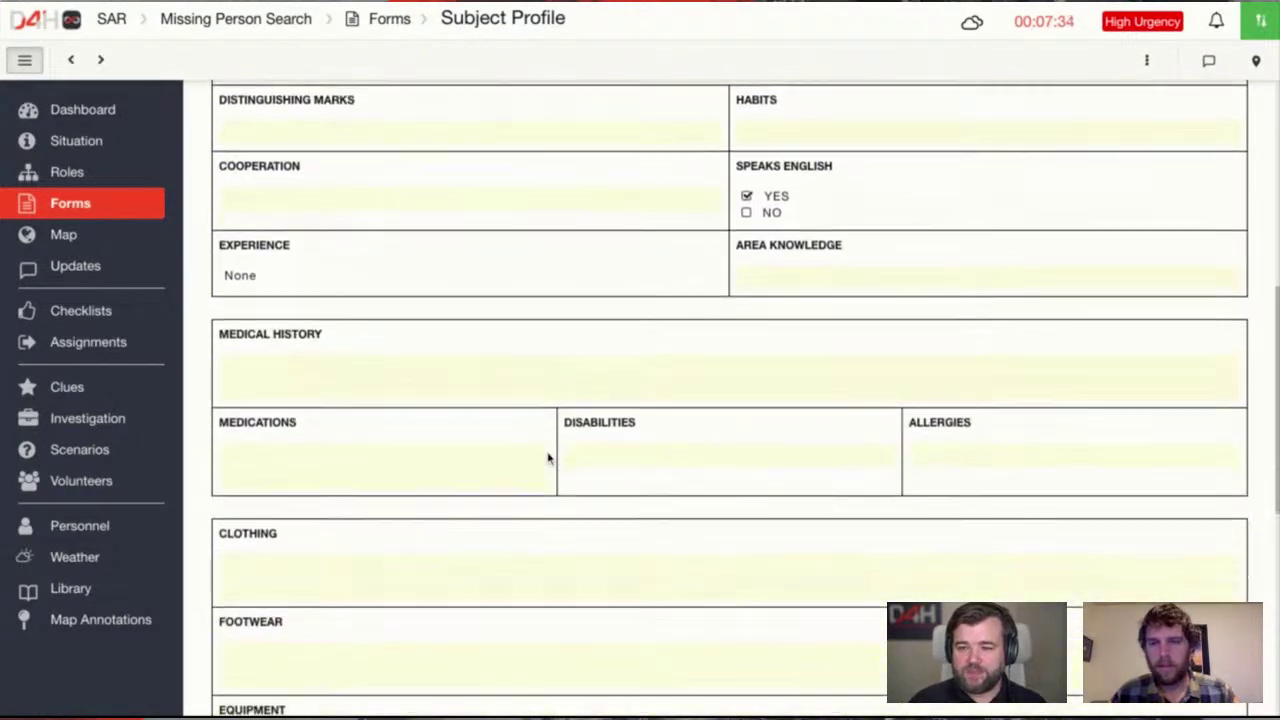
pyautogui.scroll(-2, 548, 458)
pyautogui.scroll(12, 458, 628)
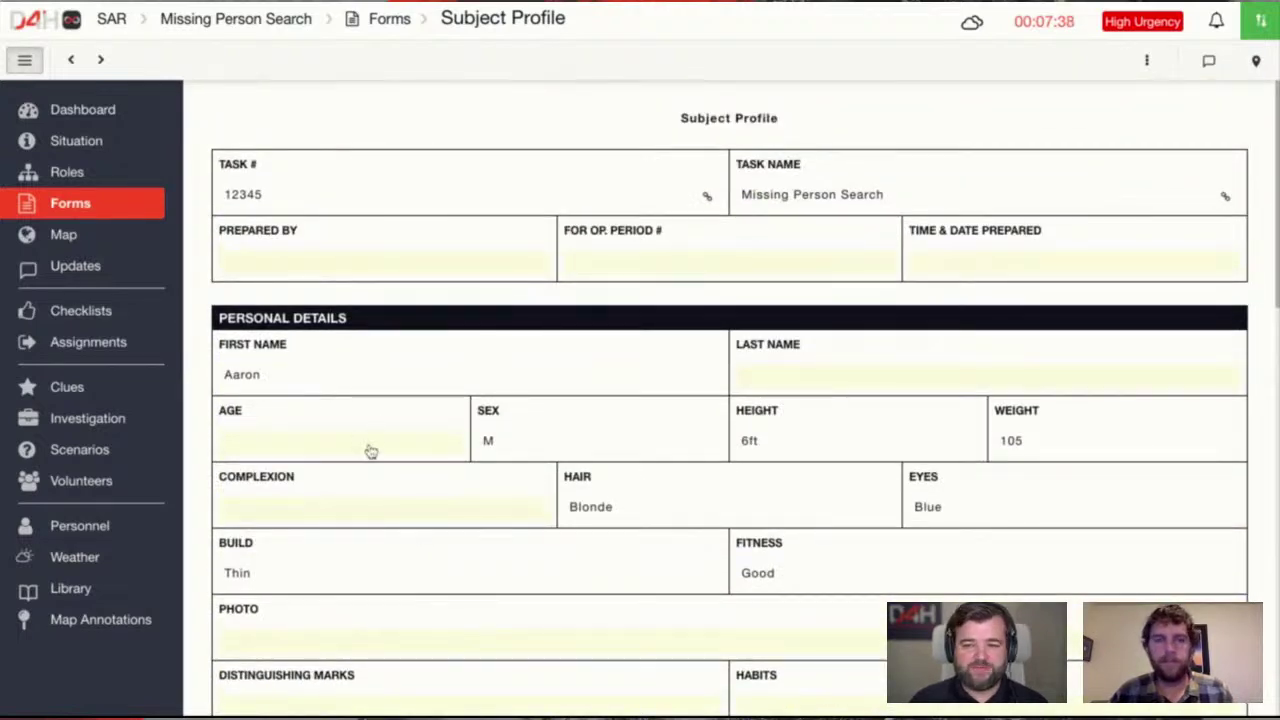
pyautogui.scroll(-3, 560, 431)
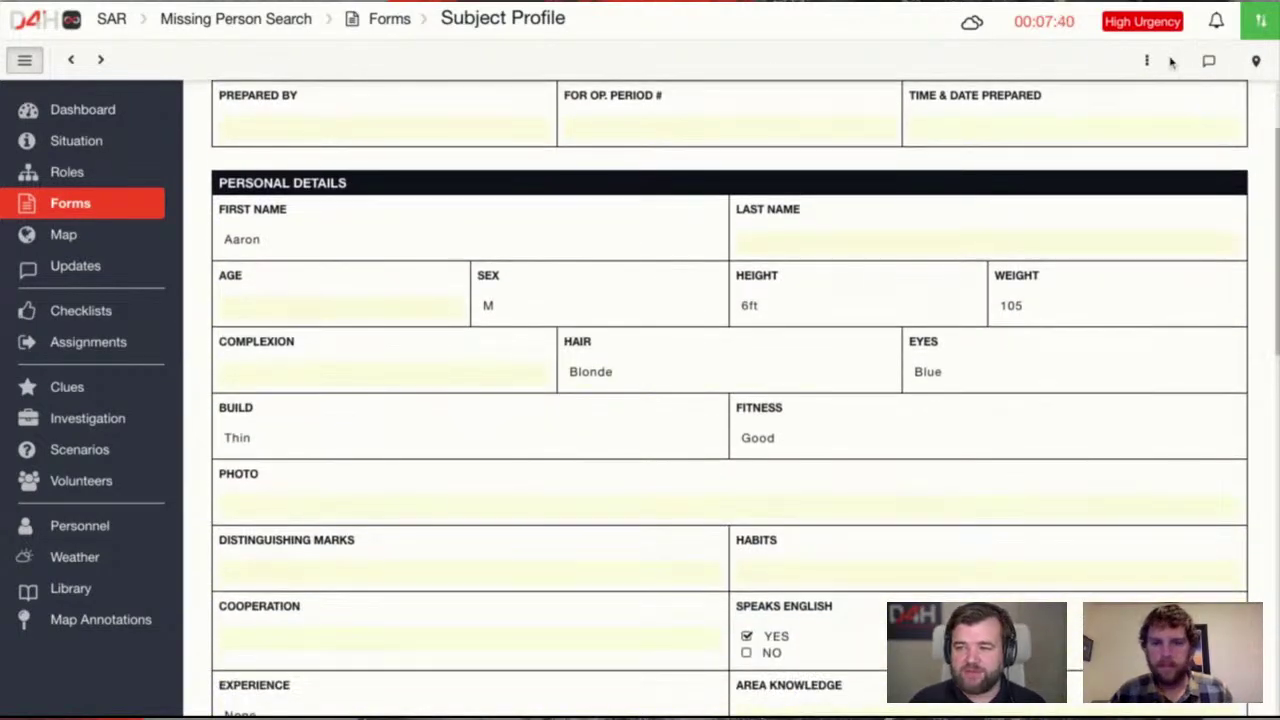
# Draw a signature in Approved By, save it as default, and sign and lock the form
pyautogui.click(1148, 61)
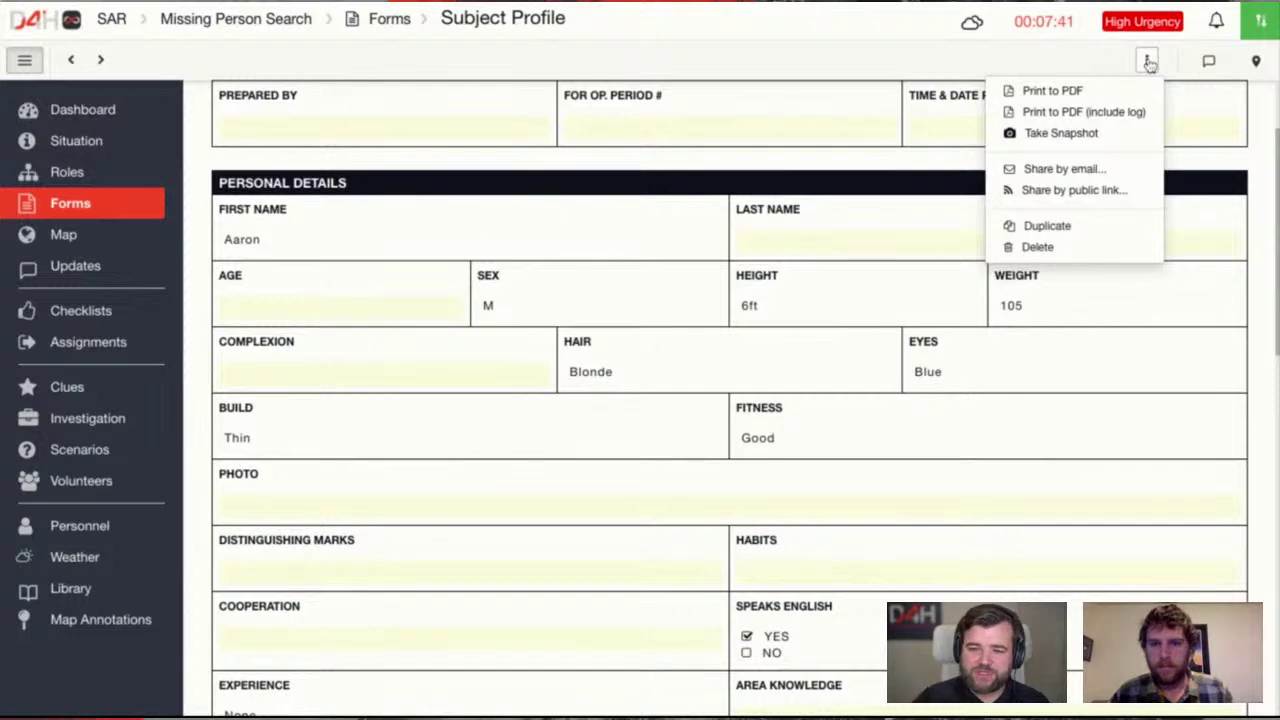
pyautogui.click(809, 223)
pyautogui.scroll(-10, 363, 409)
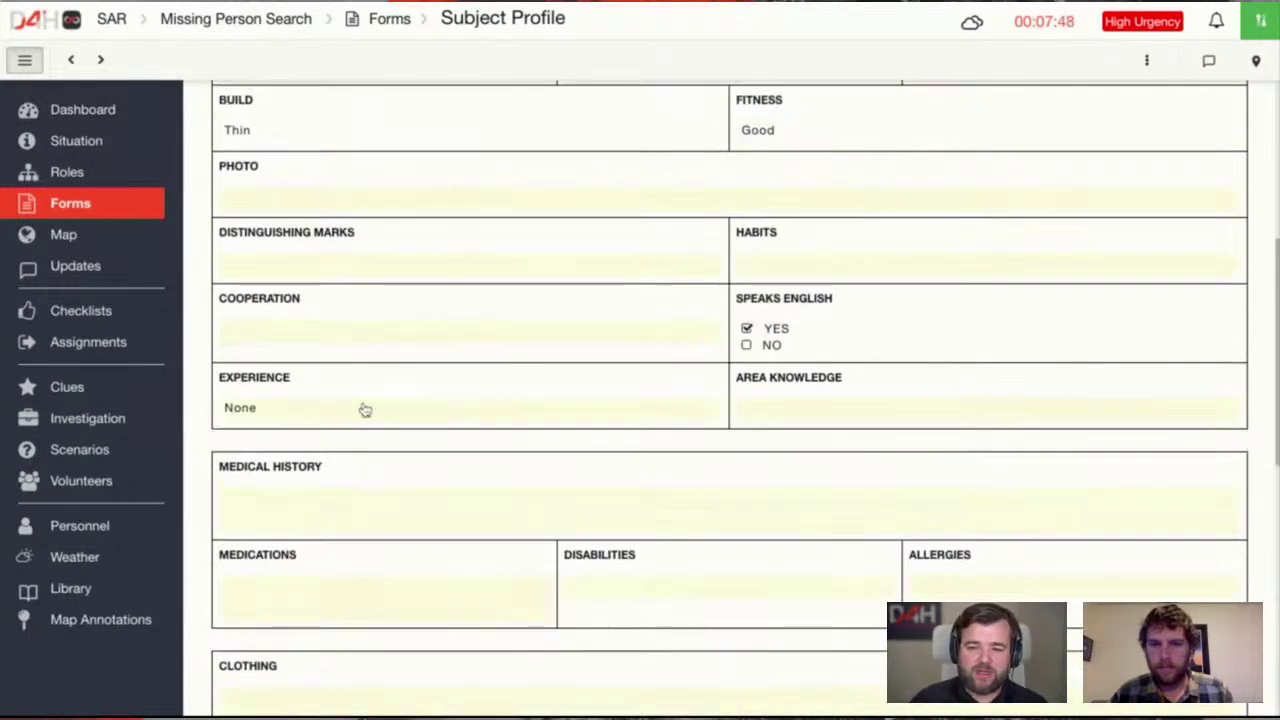
pyautogui.scroll(-10, 406, 414)
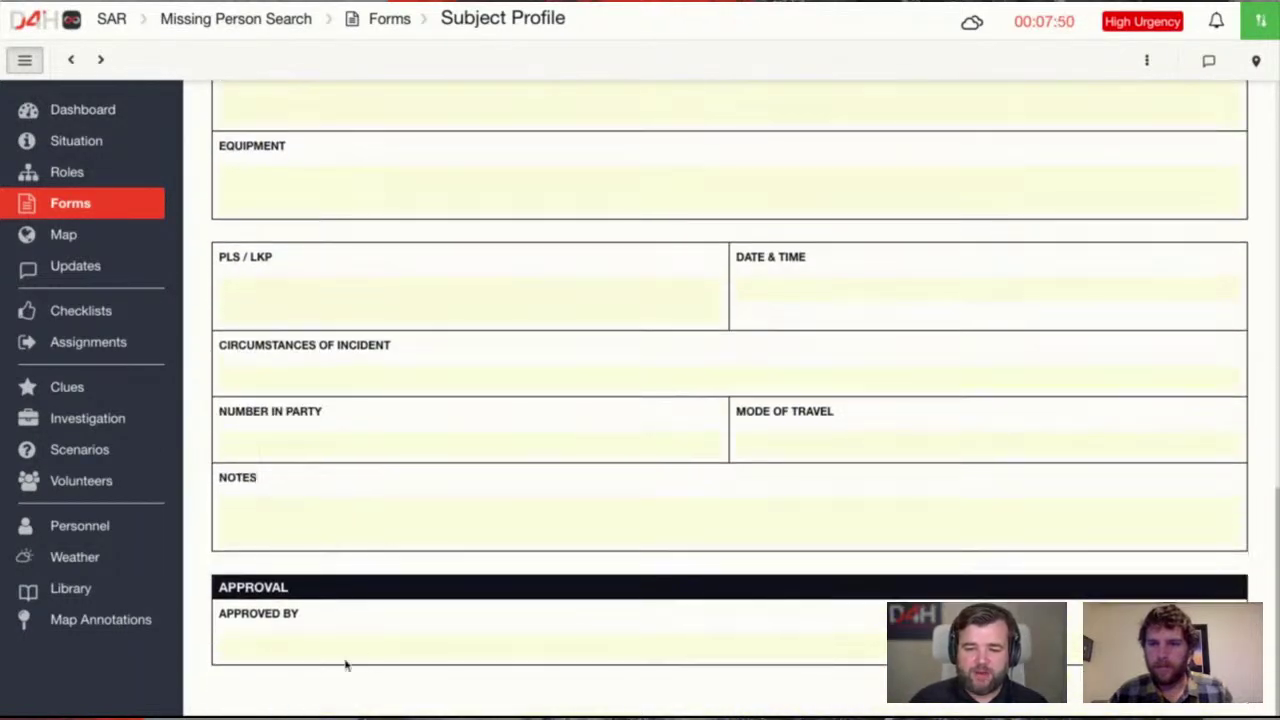
pyautogui.click(261, 646)
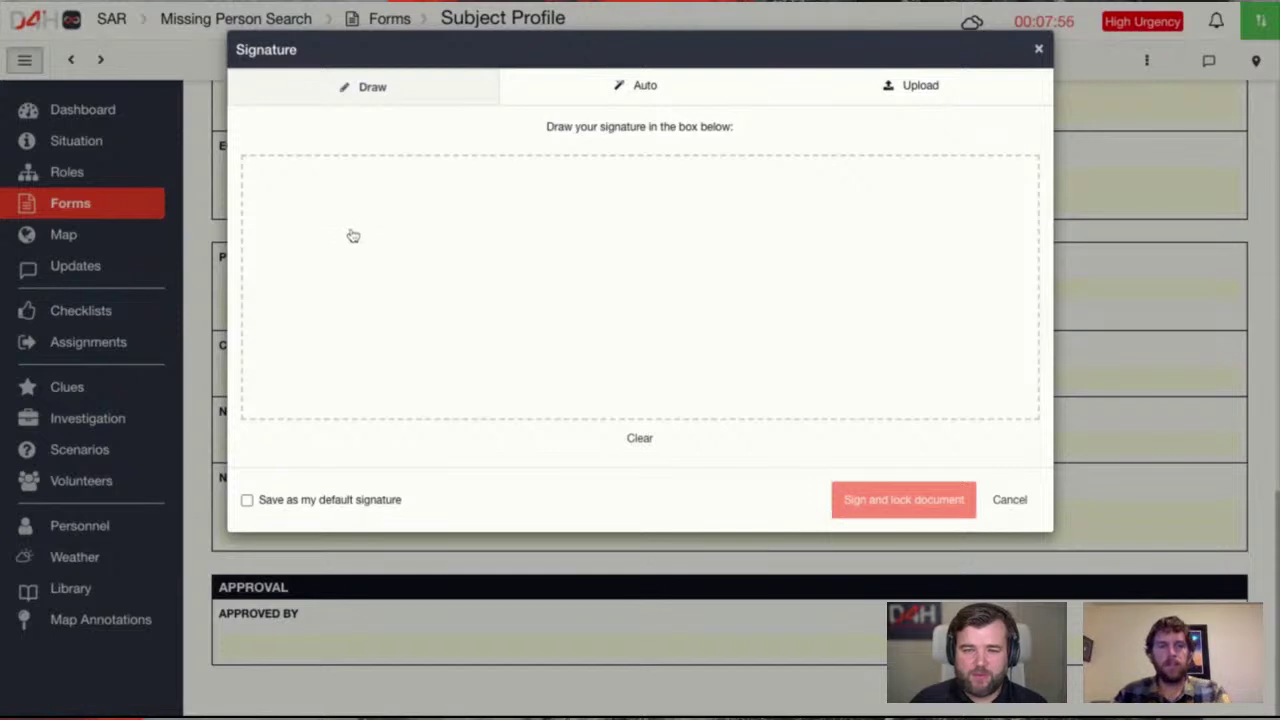
pyautogui.moveTo(352, 228); pyautogui.dragTo(371, 366)
pyautogui.moveTo(365, 298)
pyautogui.mouseDown()
pyautogui.moveTo(358, 310)
pyautogui.moveTo(400, 352)
pyautogui.moveTo(465, 358)
pyautogui.moveTo(530, 402)
pyautogui.moveTo(572, 200)
pyautogui.moveTo(612, 335)
pyautogui.moveTo(690, 366)
pyautogui.moveTo(829, 400)
pyautogui.moveTo(1016, 356)
pyautogui.mouseUp()
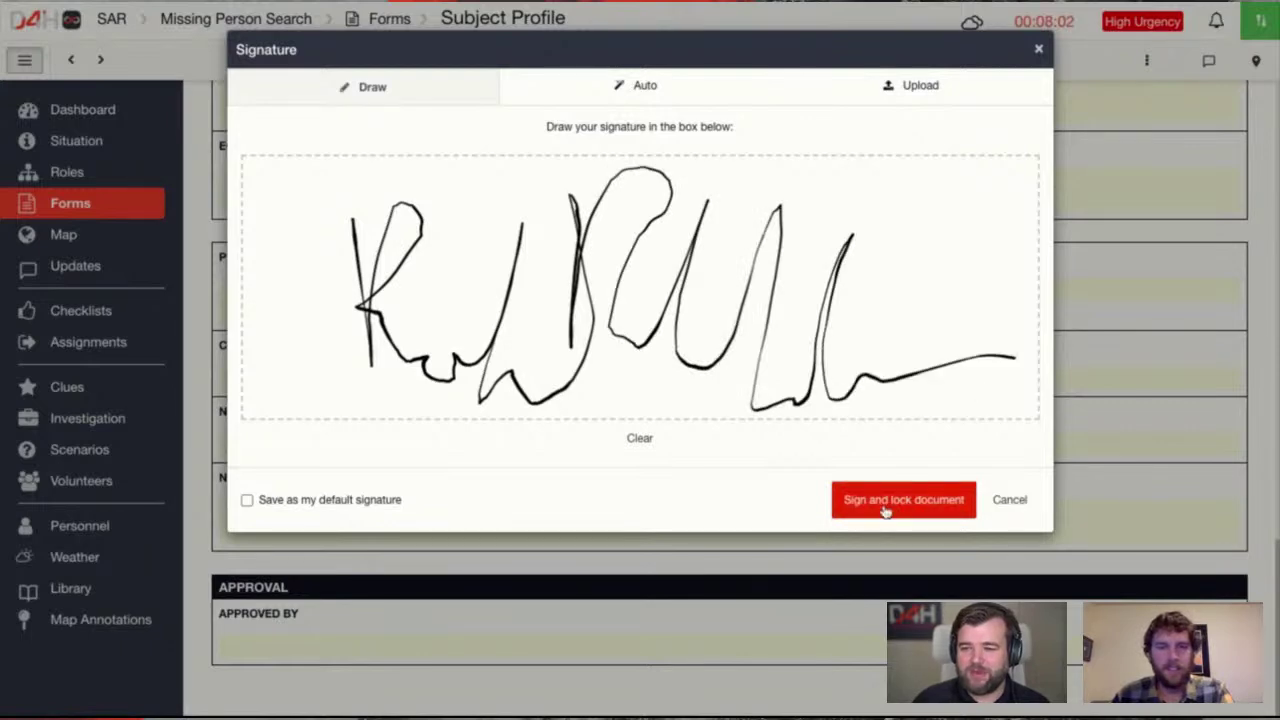
pyautogui.click(356, 500)
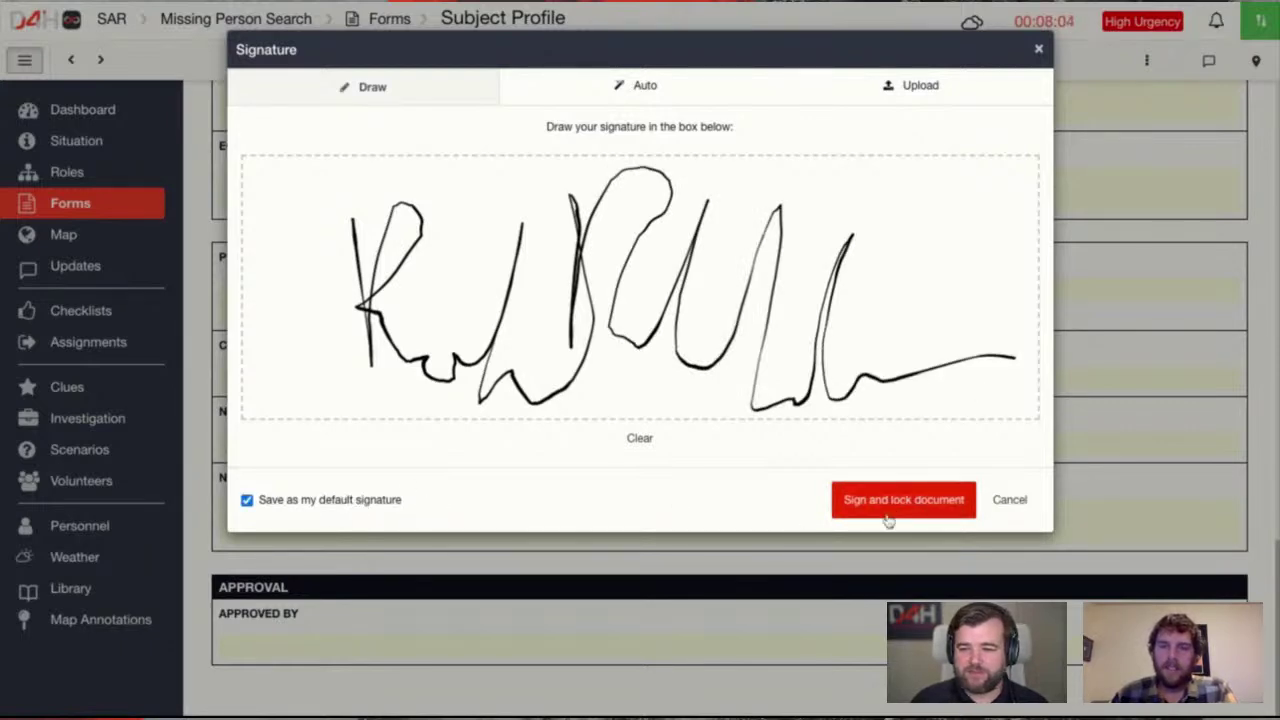
pyautogui.click(905, 512)
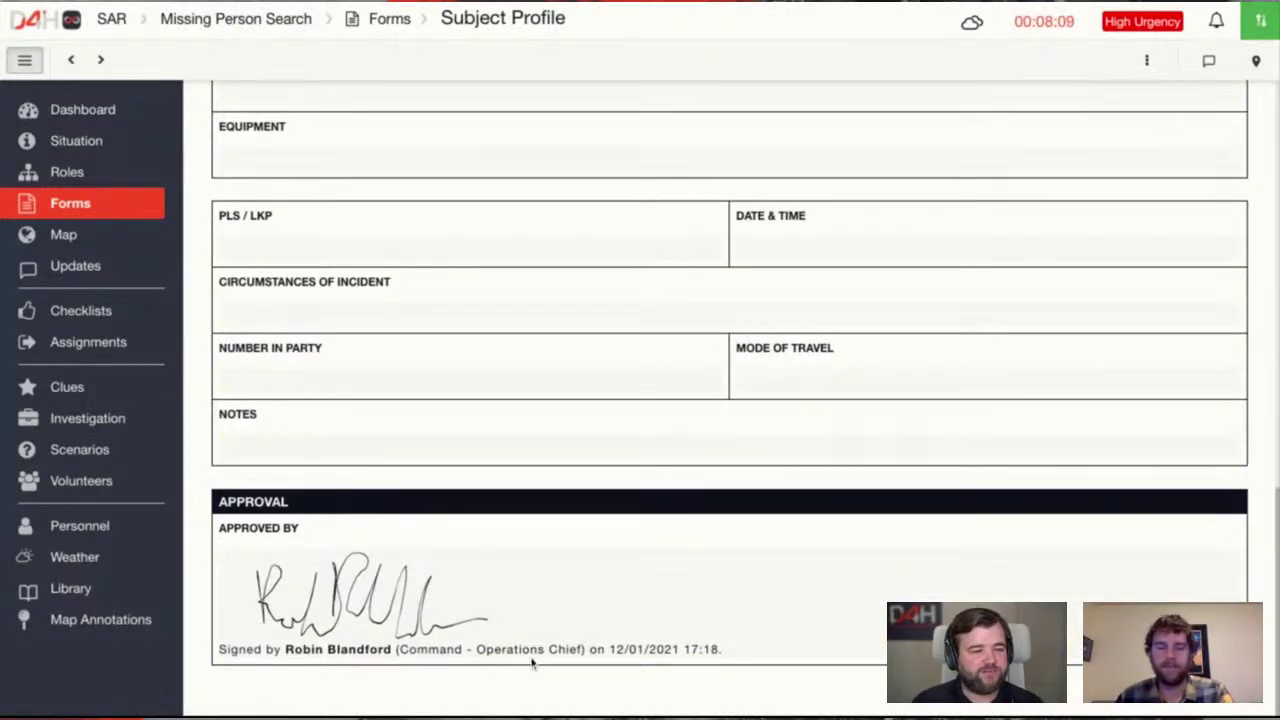
# Review the locked Subject Profile, glancing at its actions menu without choosing anything
pyautogui.scroll(15, 560, 589)
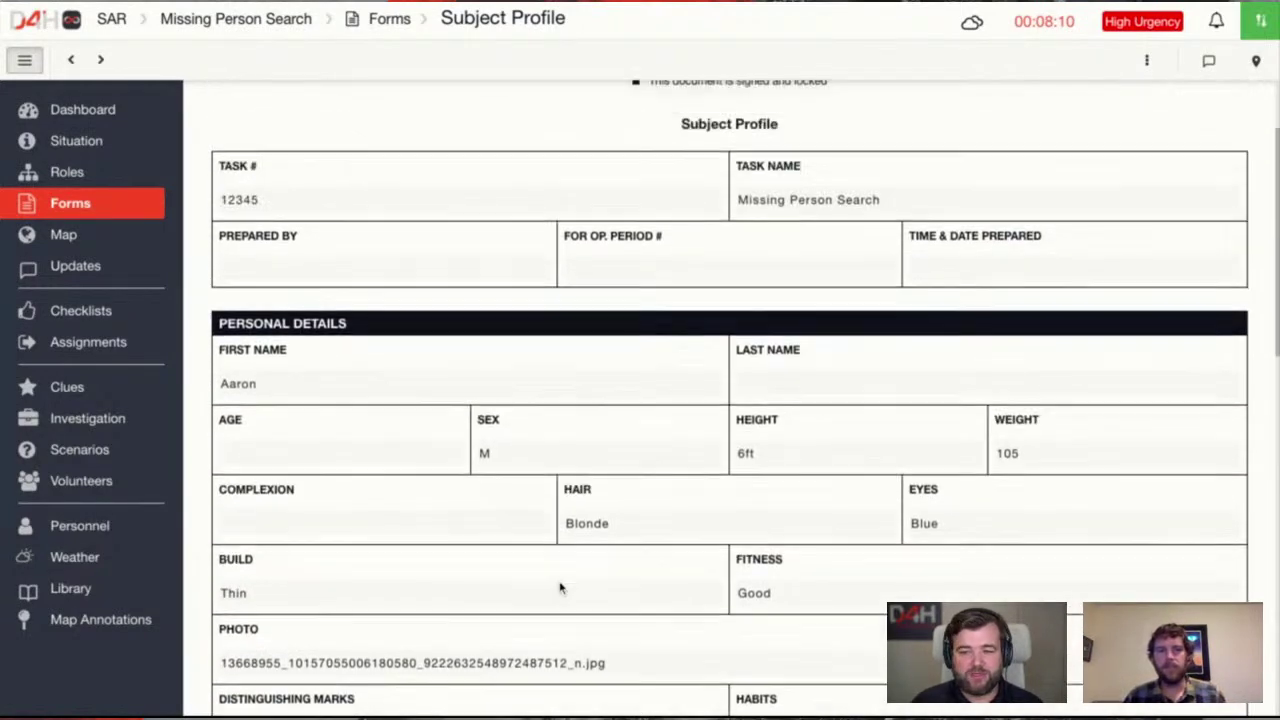
pyautogui.scroll(1, 560, 589)
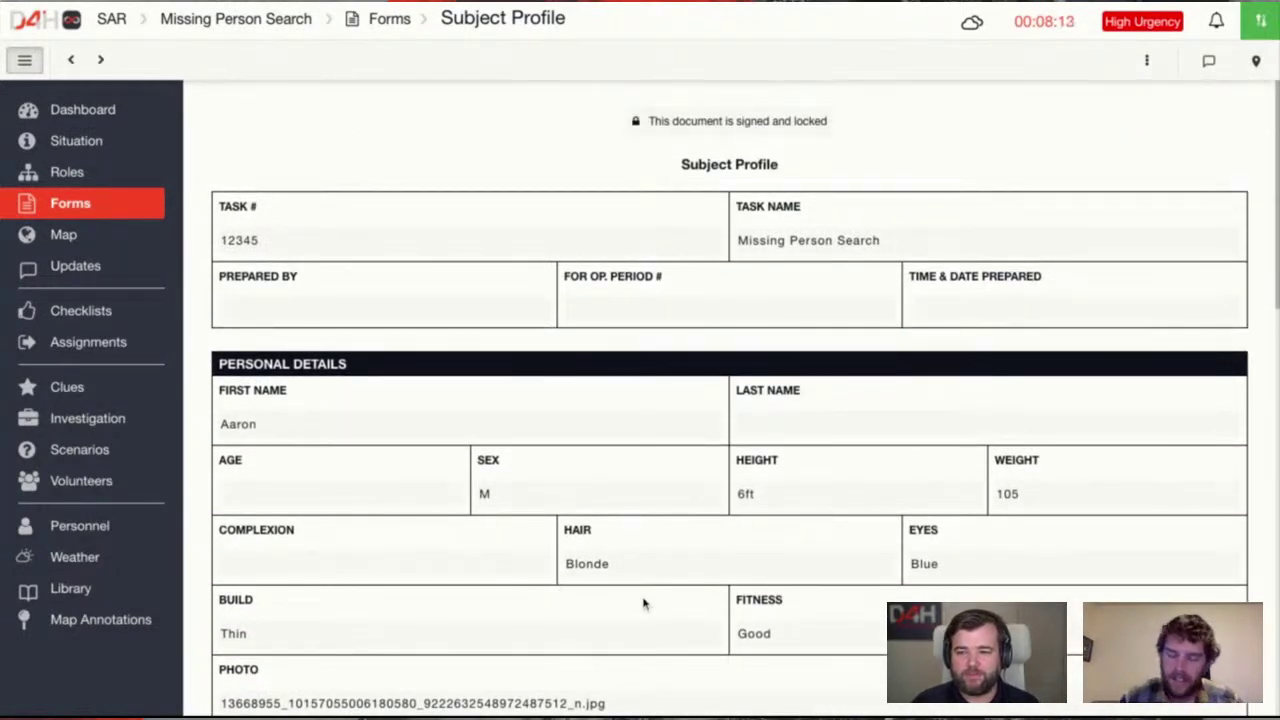
pyautogui.scroll(-2, 643, 603)
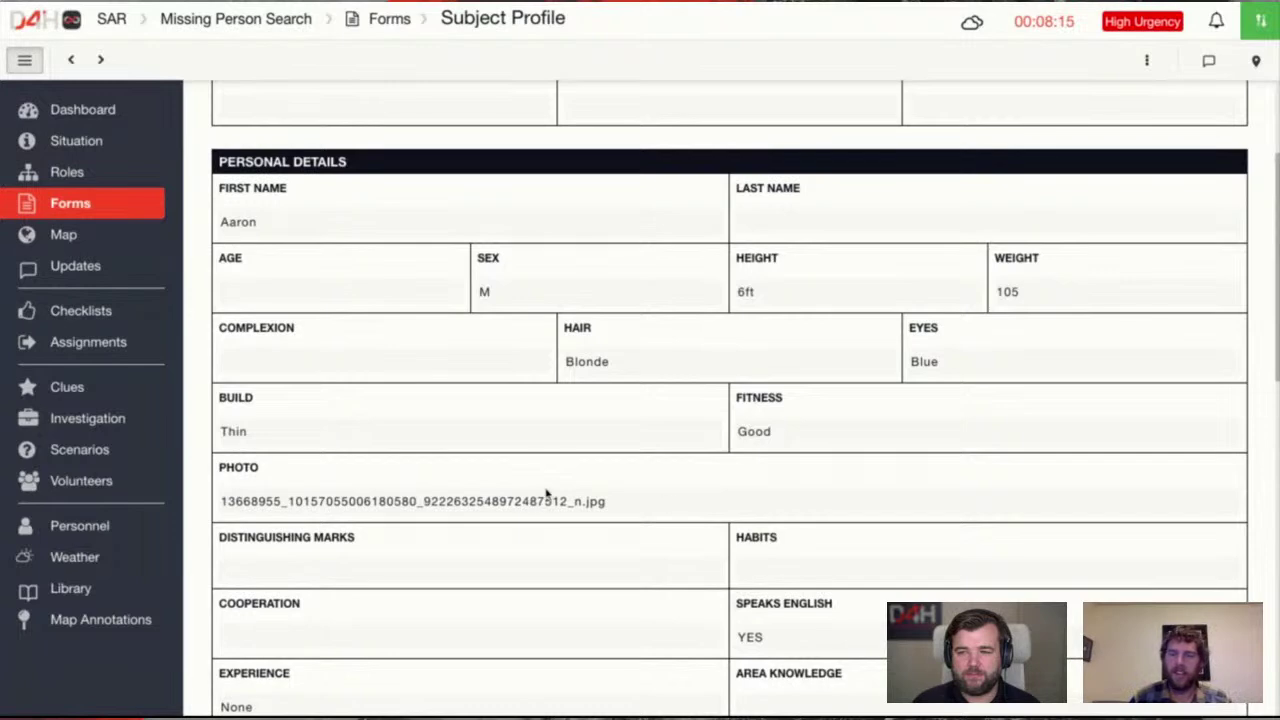
pyautogui.scroll(-8, 703, 509)
pyautogui.scroll(5, 703, 509)
pyautogui.scroll(5, 703, 509)
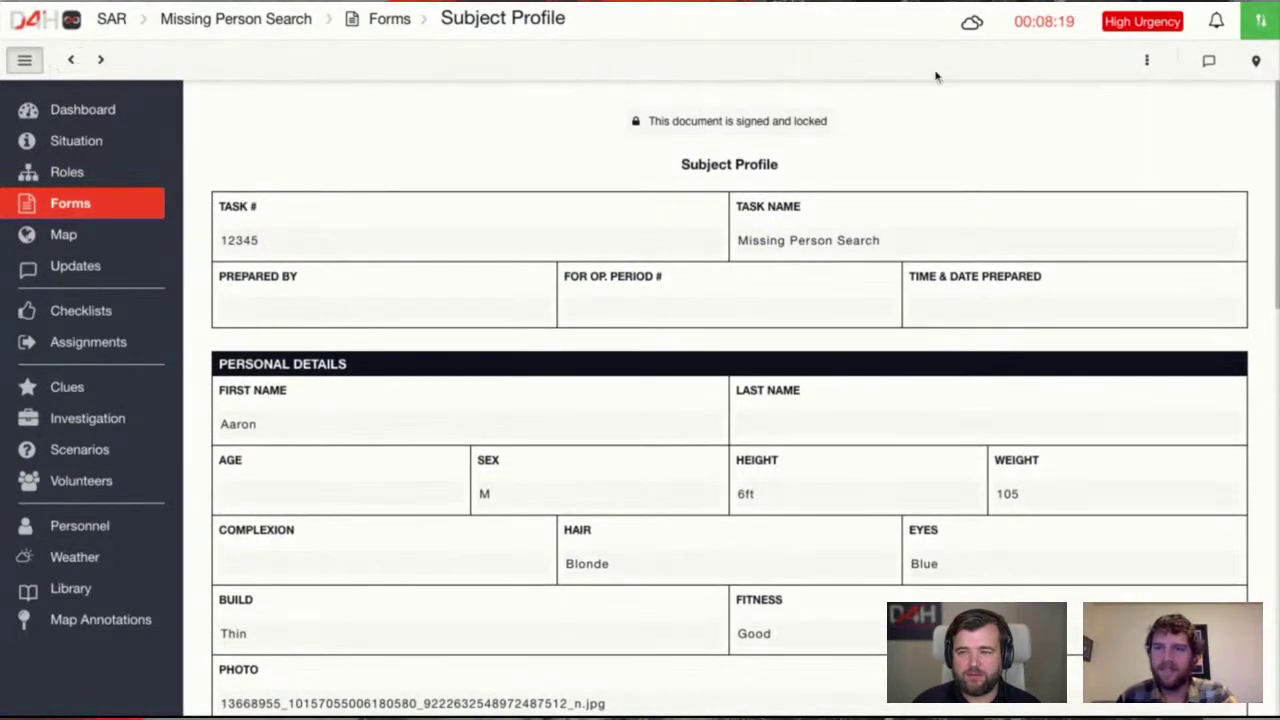
pyautogui.click(1146, 60)
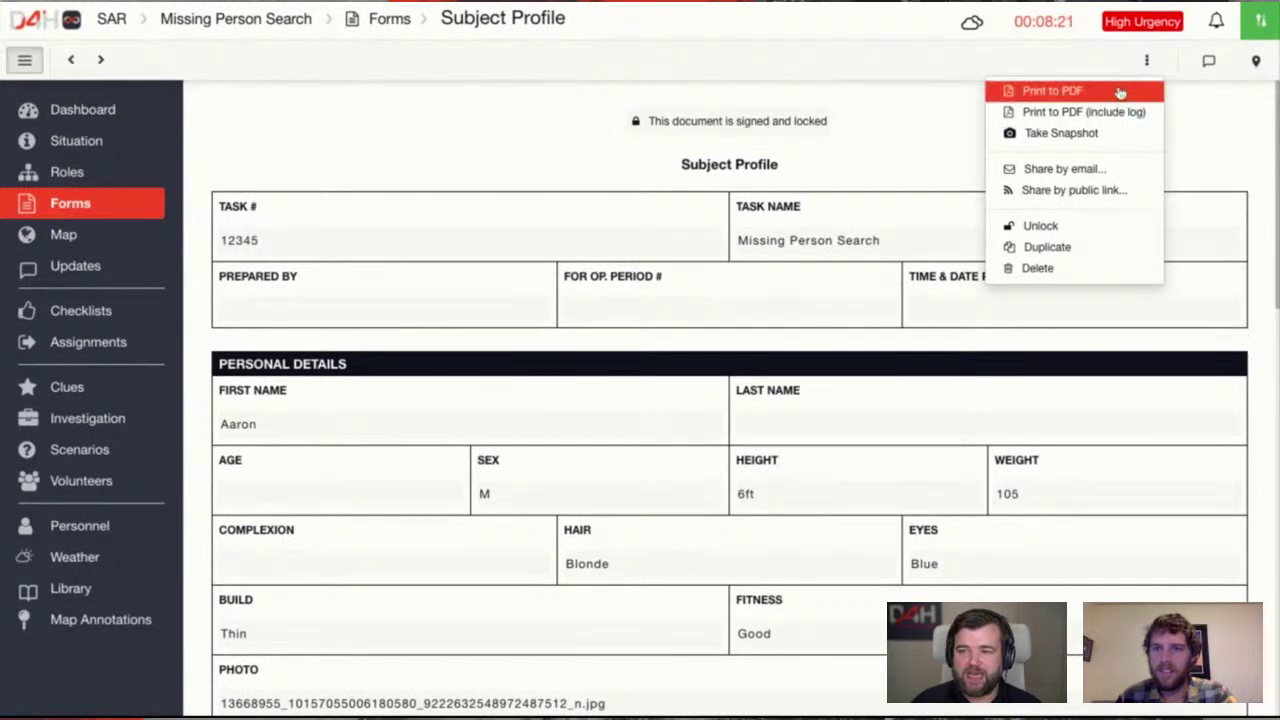
pyautogui.click(556, 223)
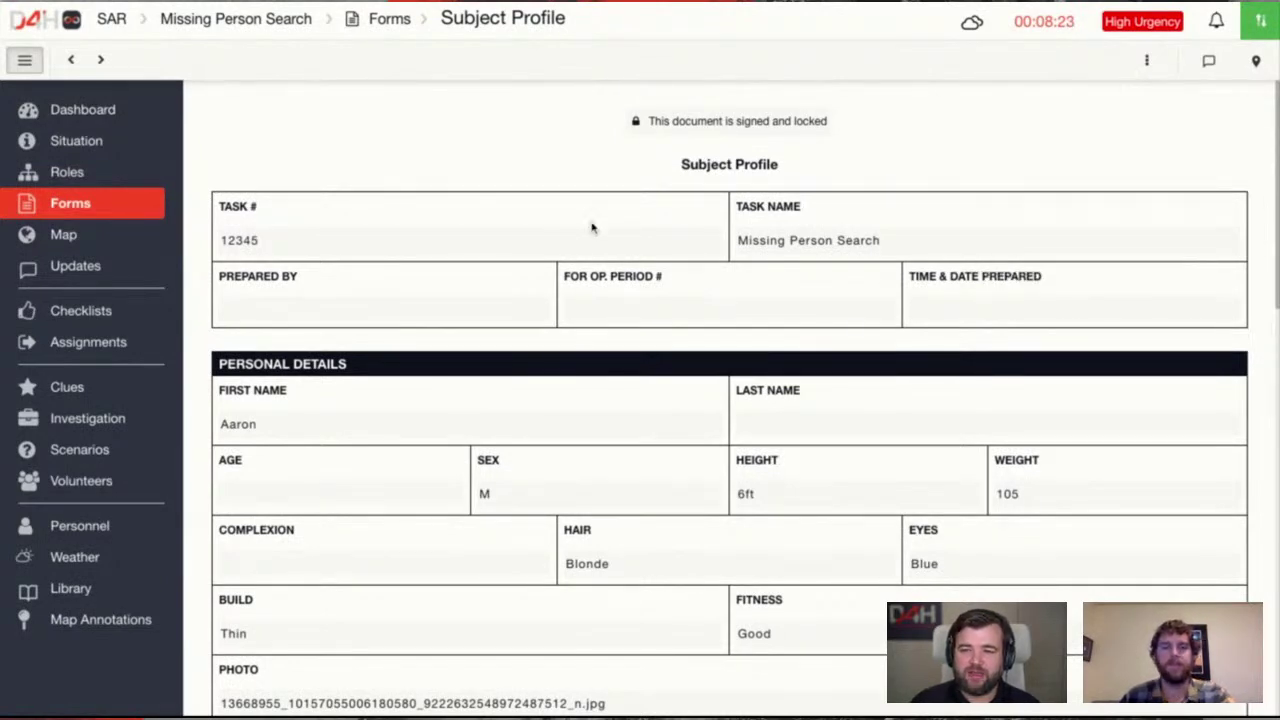
pyautogui.scroll(-10, 591, 228)
pyautogui.scroll(10, 591, 228)
# Return to the forms list and browse the form types available to add, adding none
pyautogui.click(128, 210)
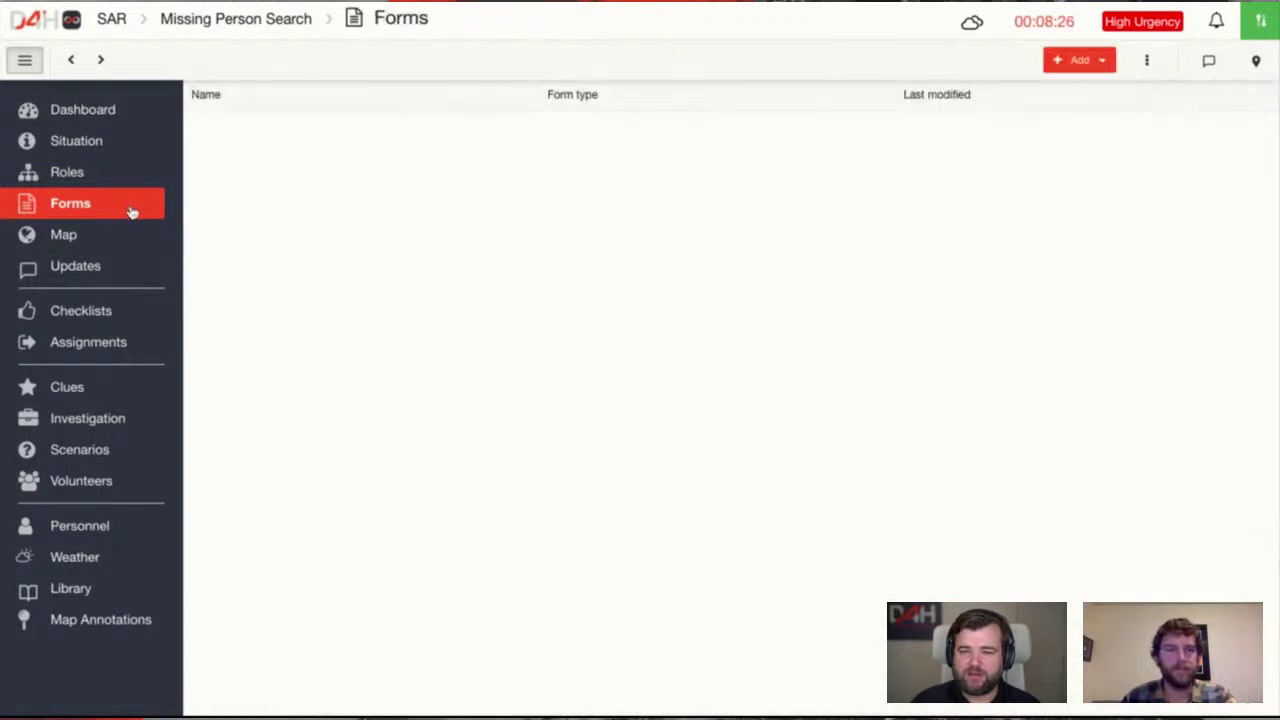
pyautogui.click(322, 236)
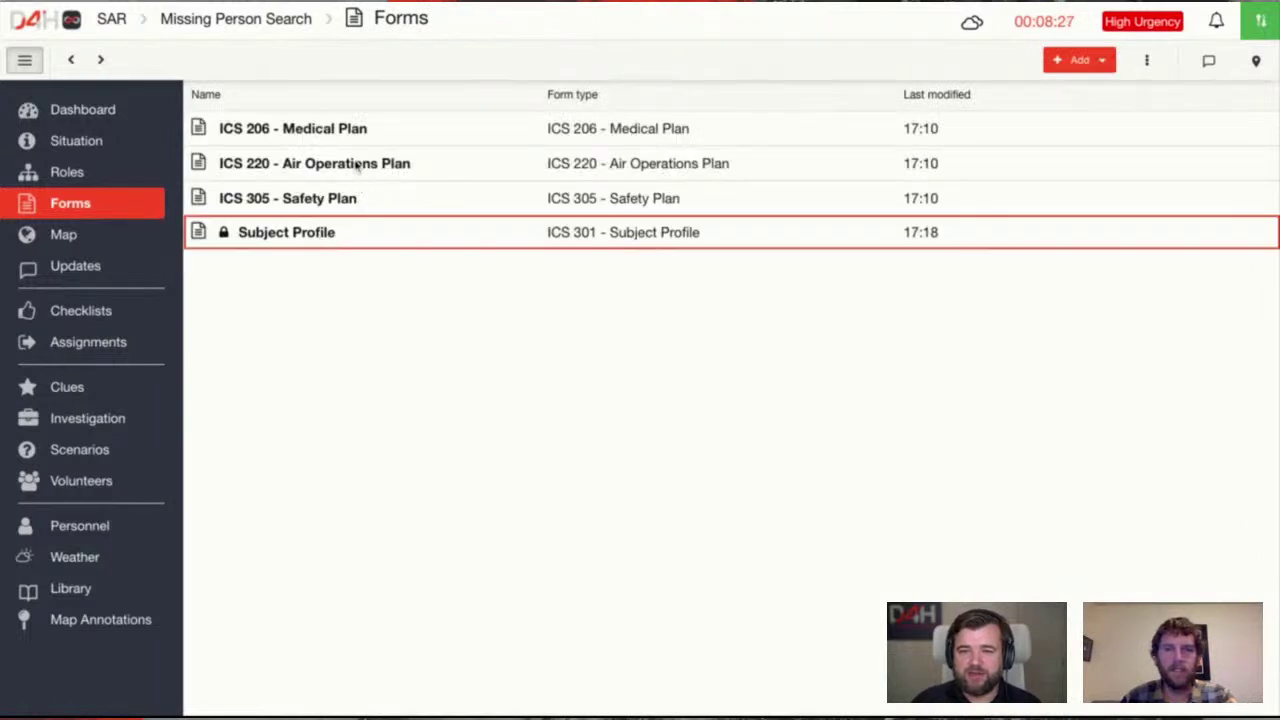
pyautogui.click(1079, 60)
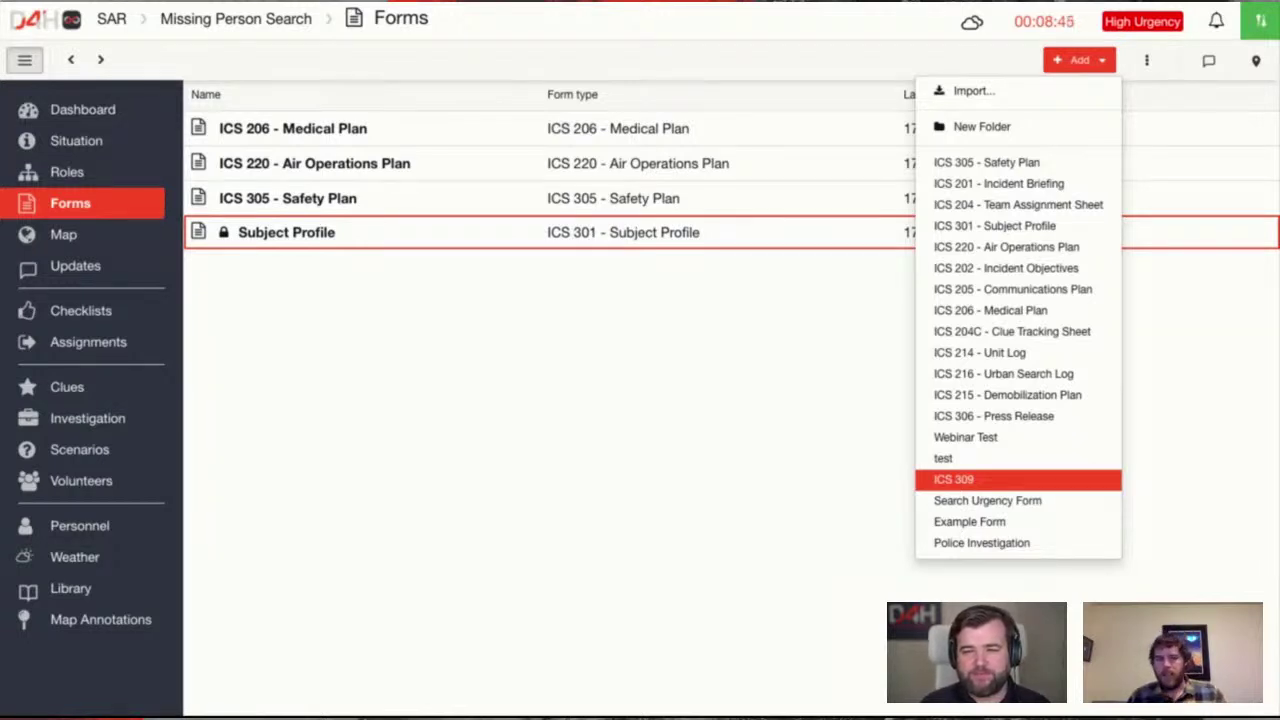
pyautogui.click(655, 417)
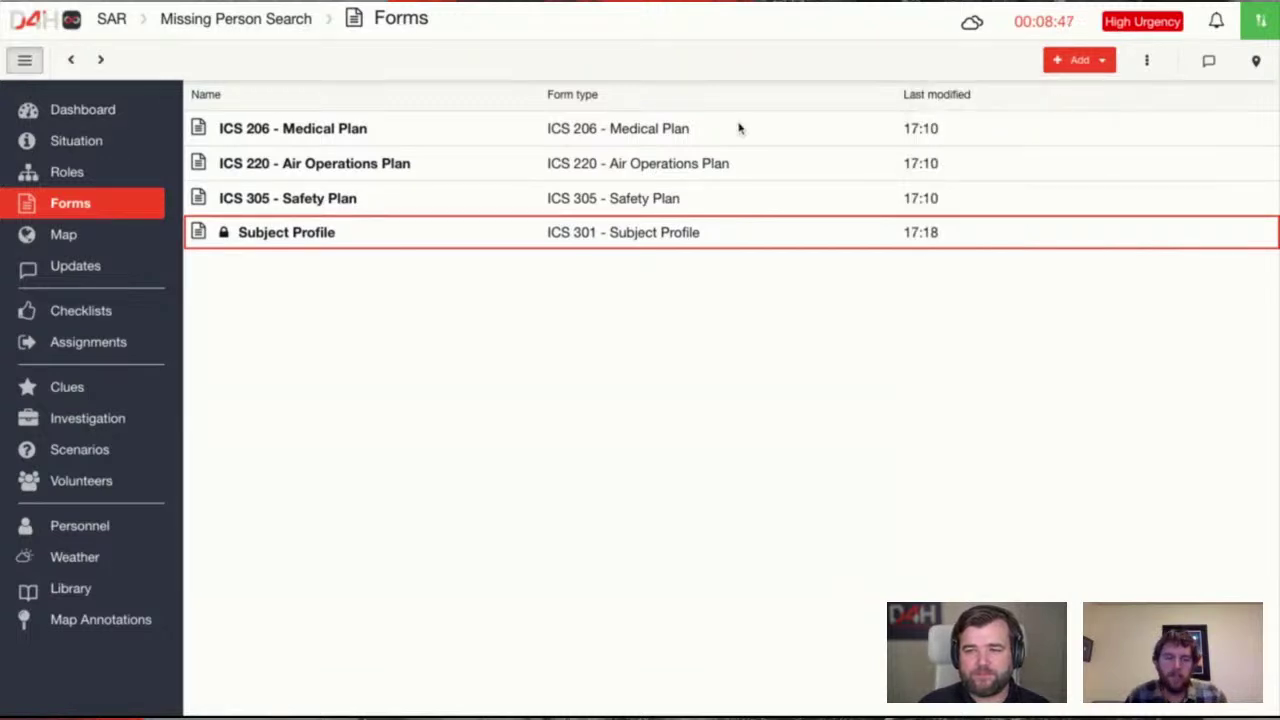
pyautogui.click(1079, 60)
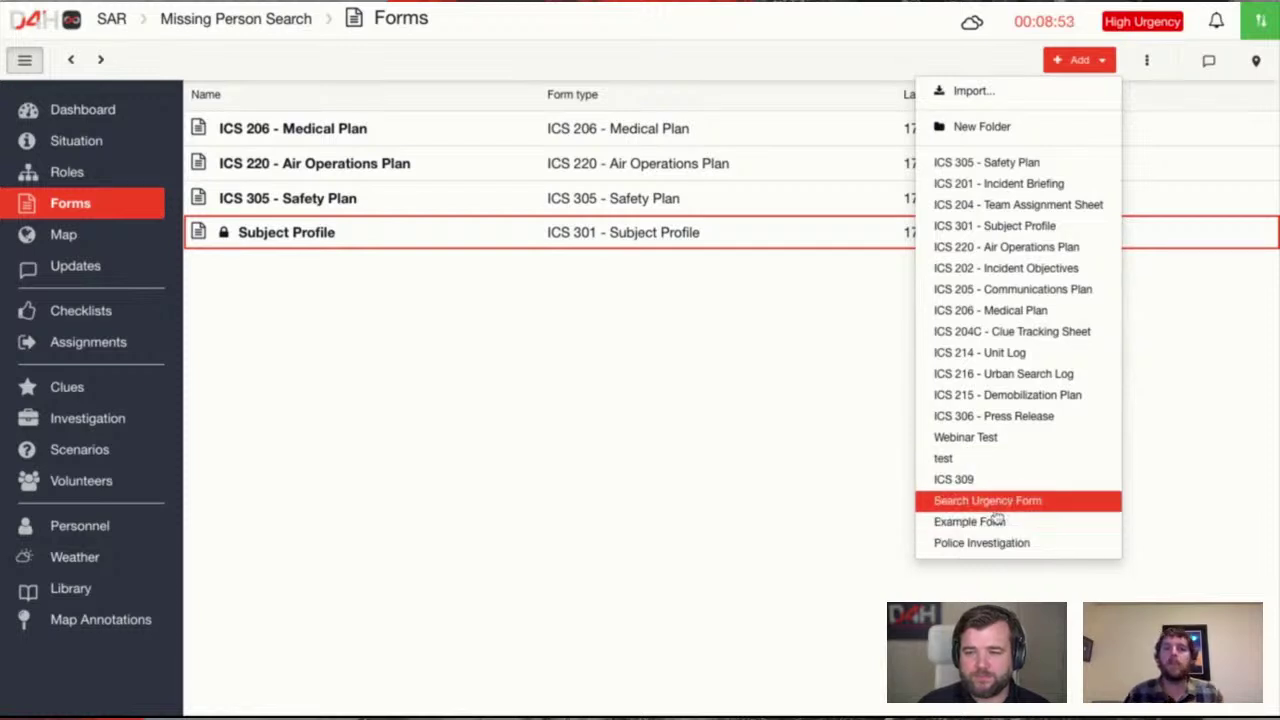
pyautogui.click(471, 320)
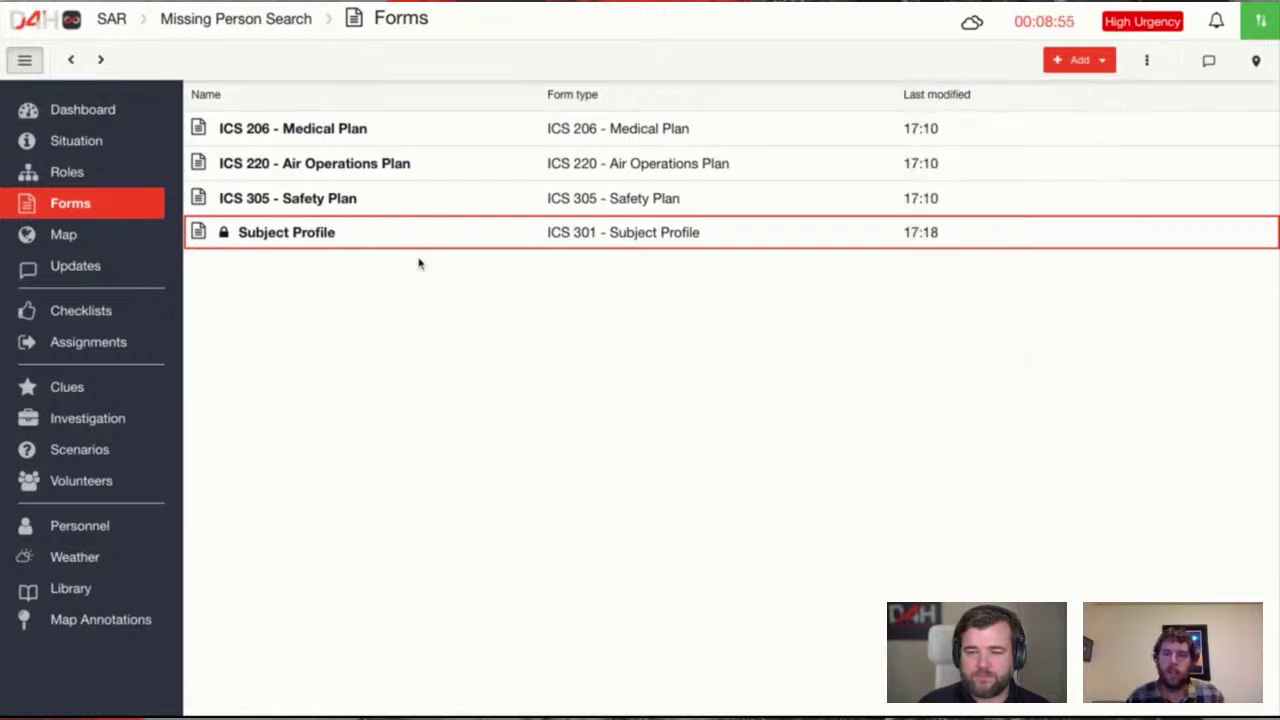
pyautogui.click(346, 142)
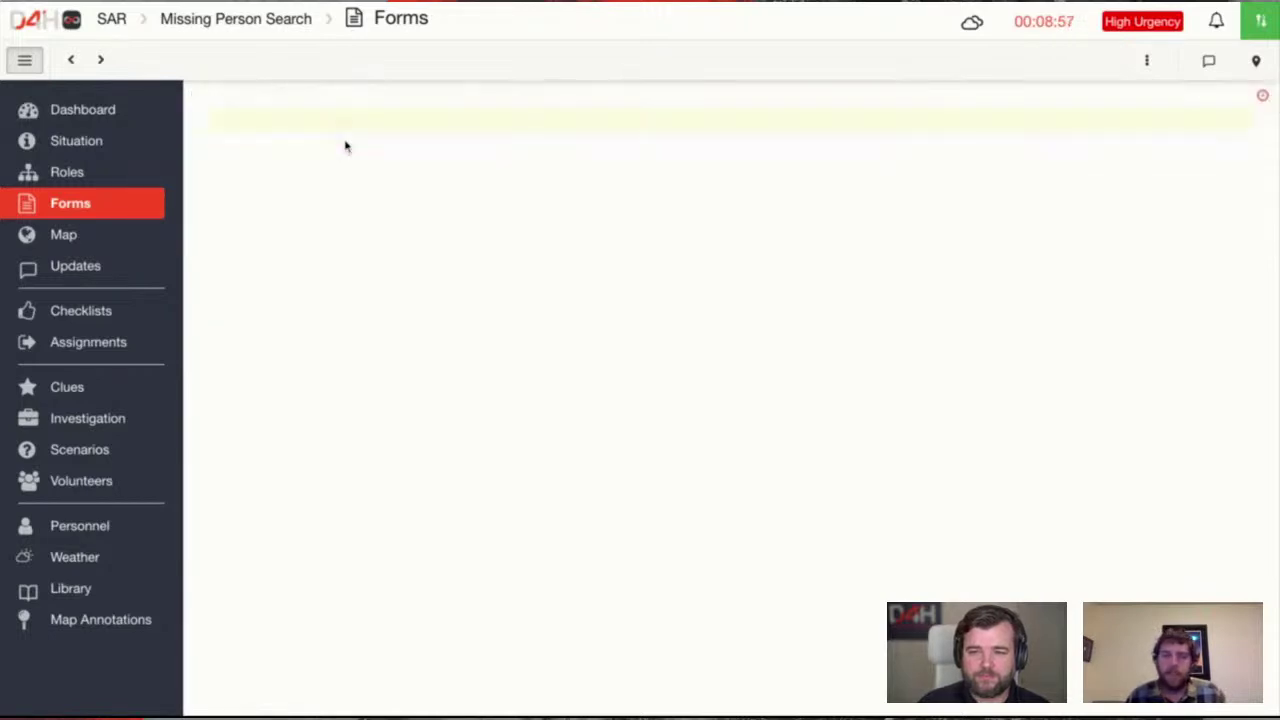
pyautogui.scroll(-3, 360, 157)
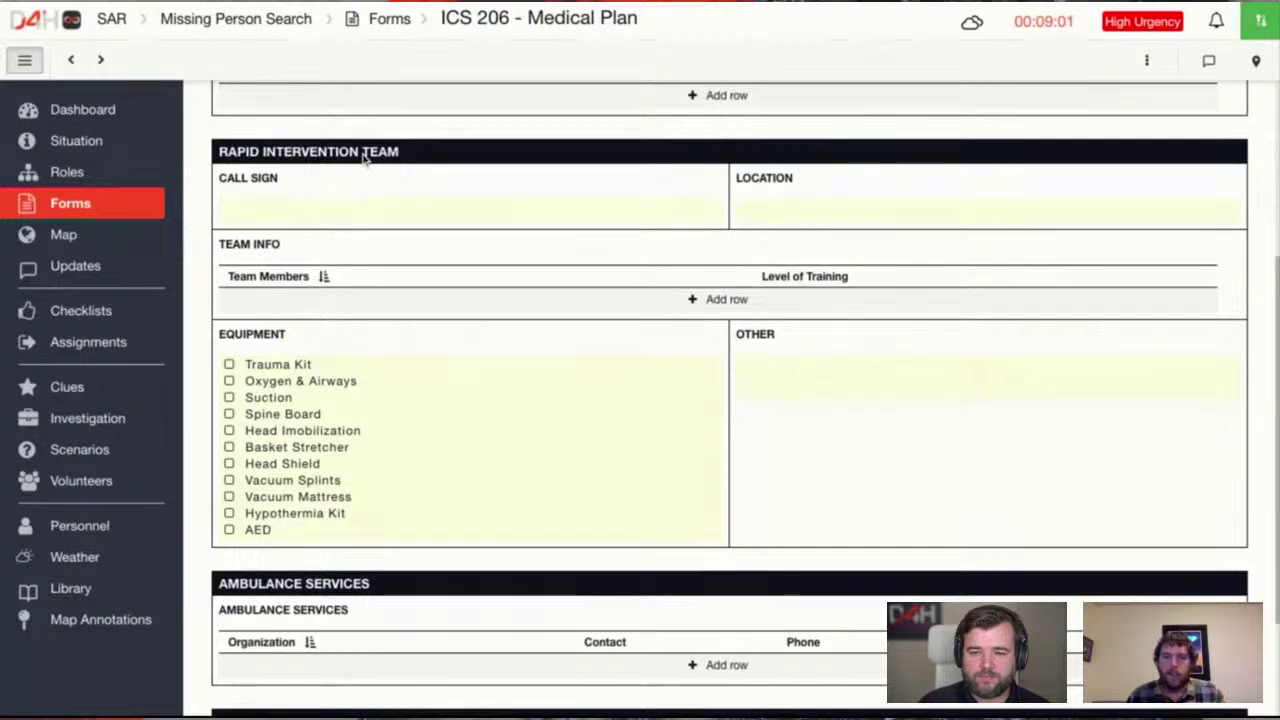
pyautogui.scroll(3, 729, 400)
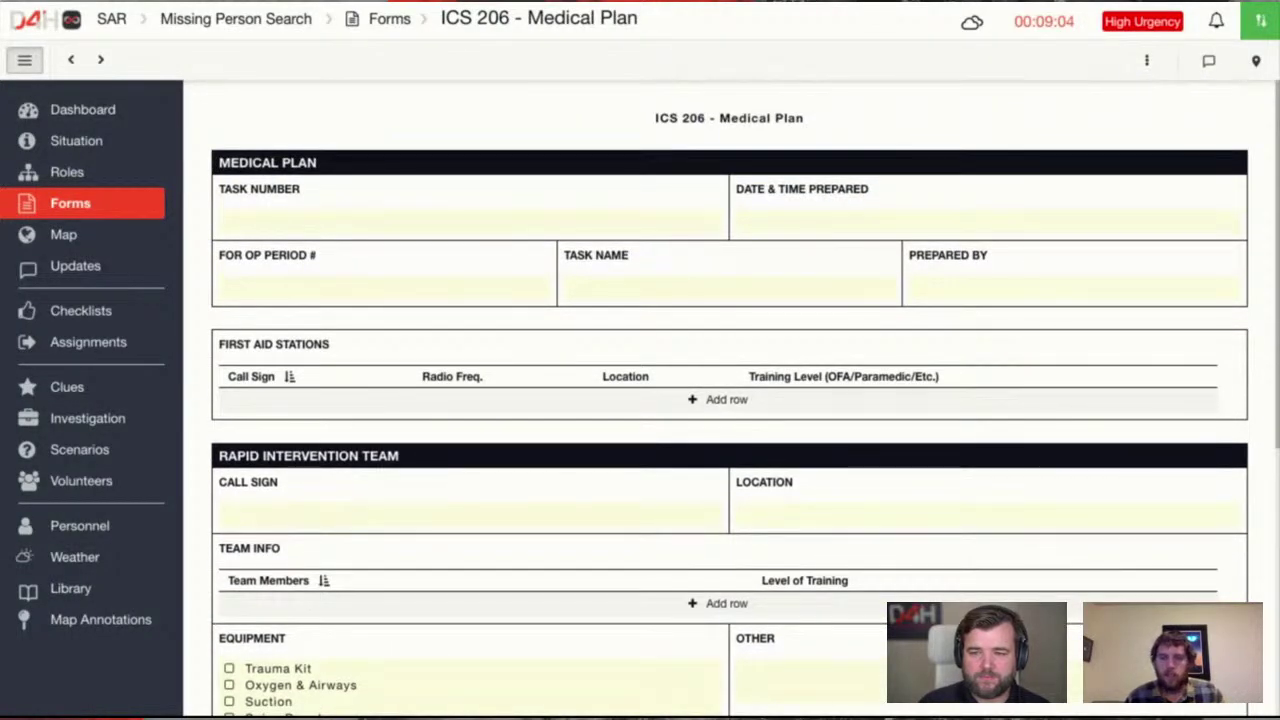
pyautogui.scroll(-2, 729, 400)
pyautogui.scroll(2, 729, 400)
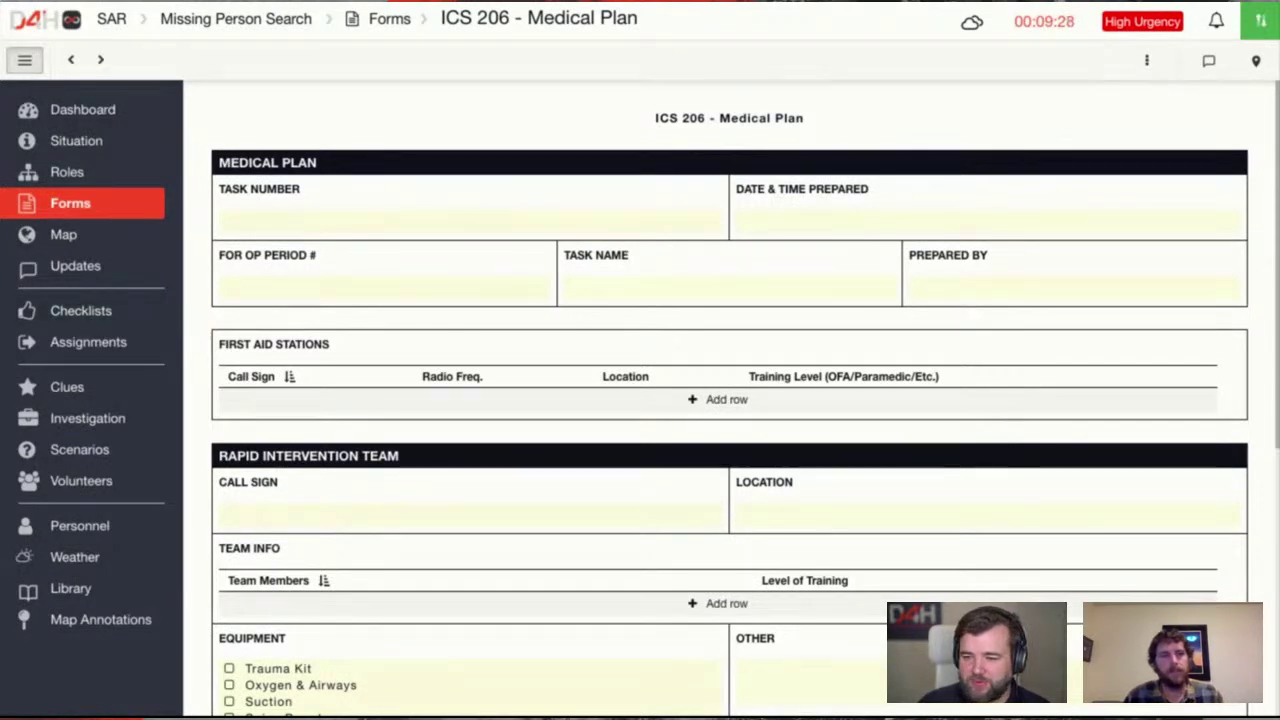
pyautogui.scroll(-3, 730, 400)
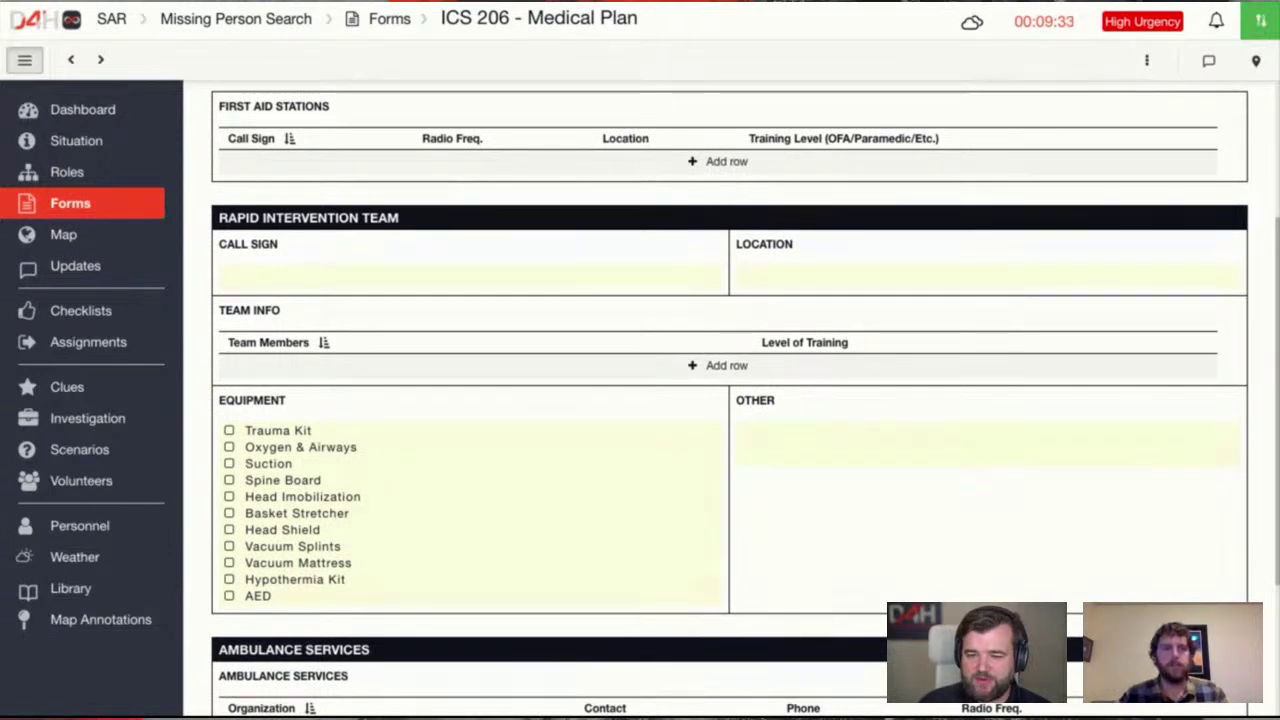
# Tick Trauma Kit, Oxygen & Airways and Spine Board as Rapid Intervention Team equipment and save
pyautogui.click(277, 447)
pyautogui.click(270, 462)
pyautogui.click(262, 446)
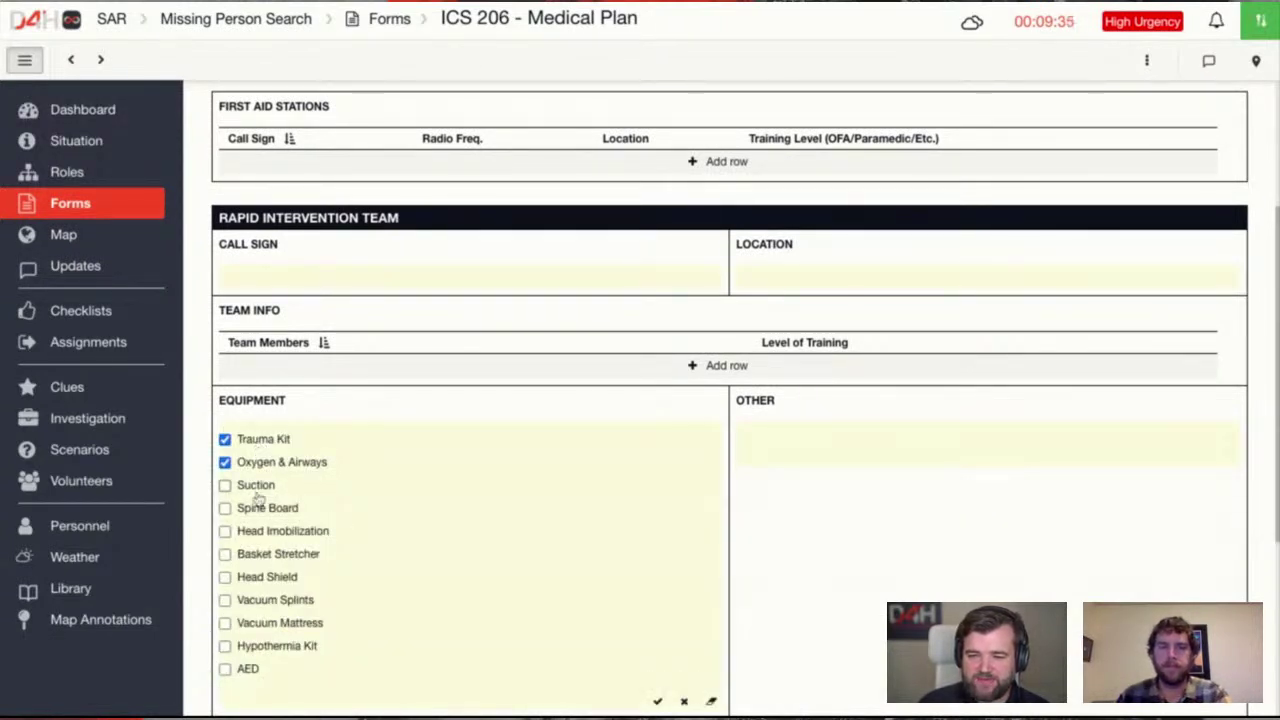
pyautogui.click(262, 512)
pyautogui.click(657, 702)
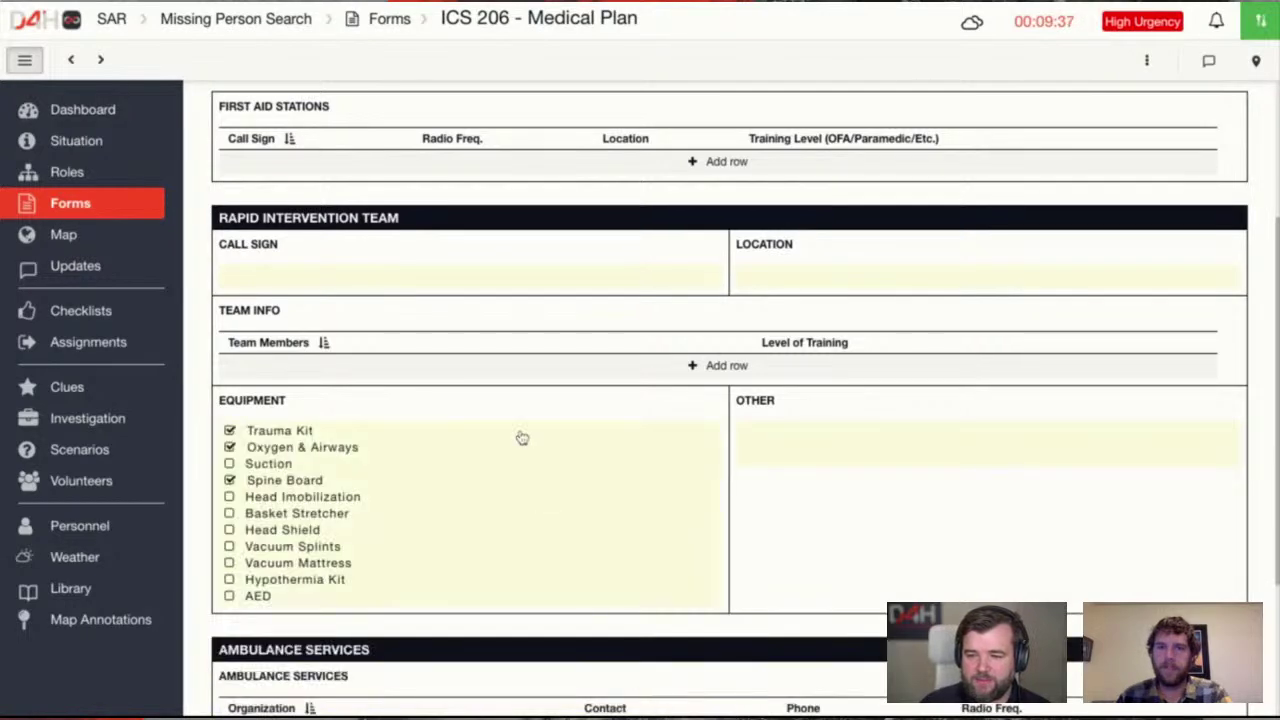
pyautogui.scroll(1, 520, 437)
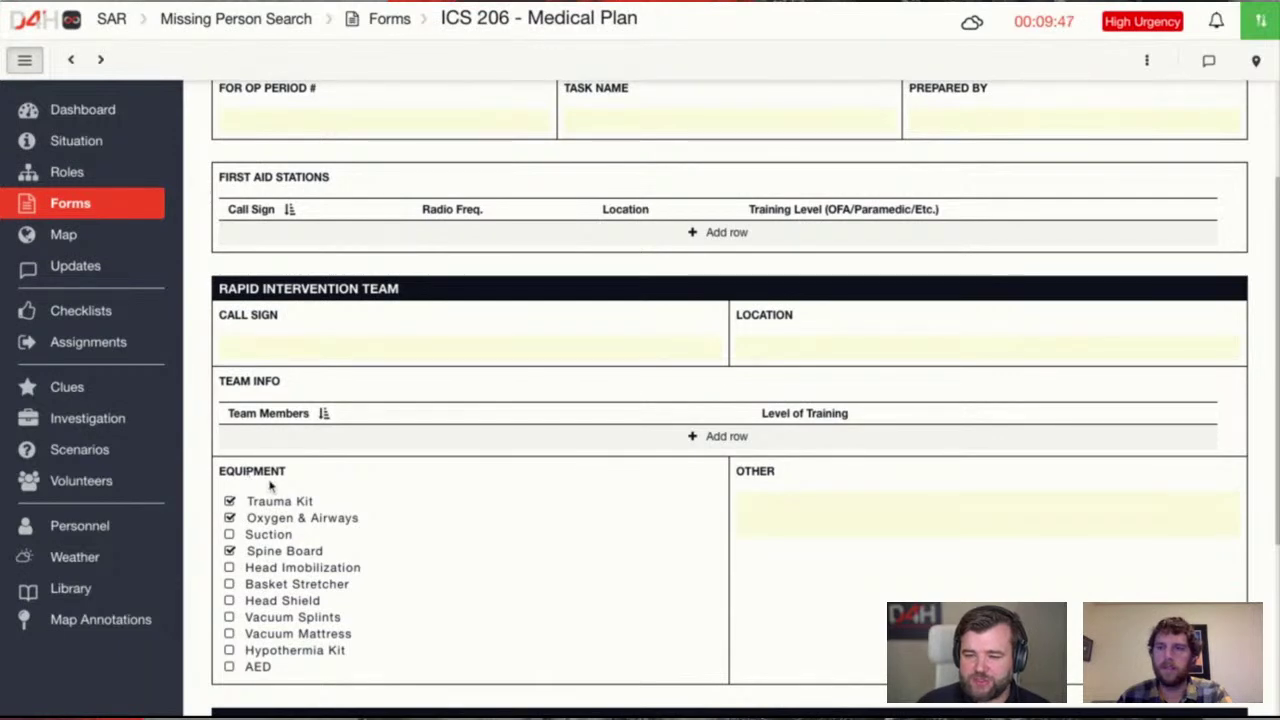
pyautogui.scroll(1, 485, 541)
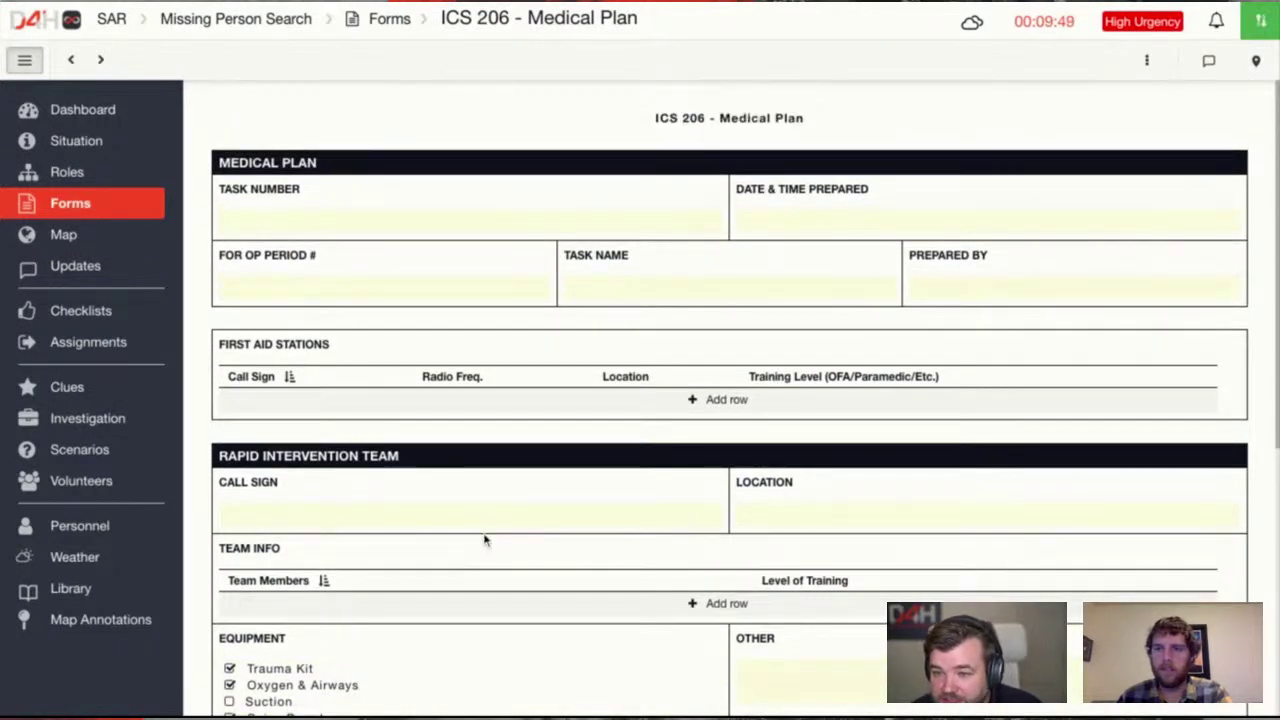
pyautogui.scroll(-3, 485, 541)
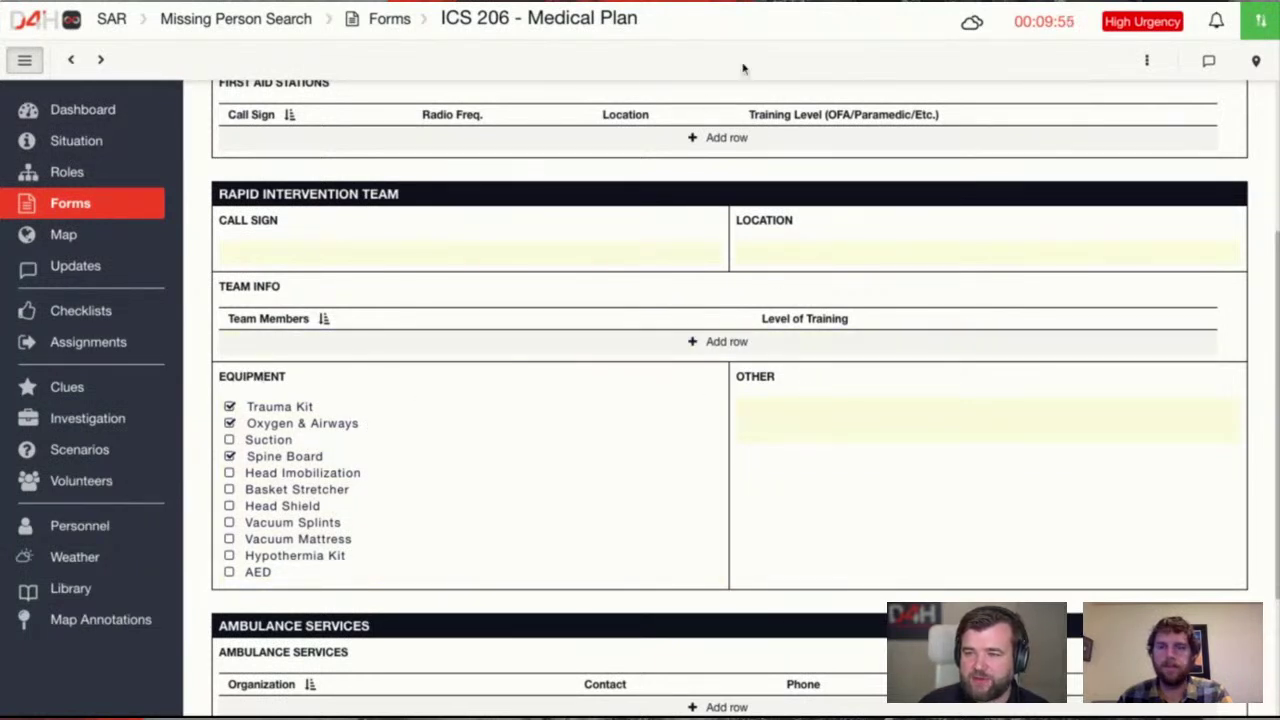
# Go to the Admin Area and open Templates > Forms
pyautogui.click(1260, 22)
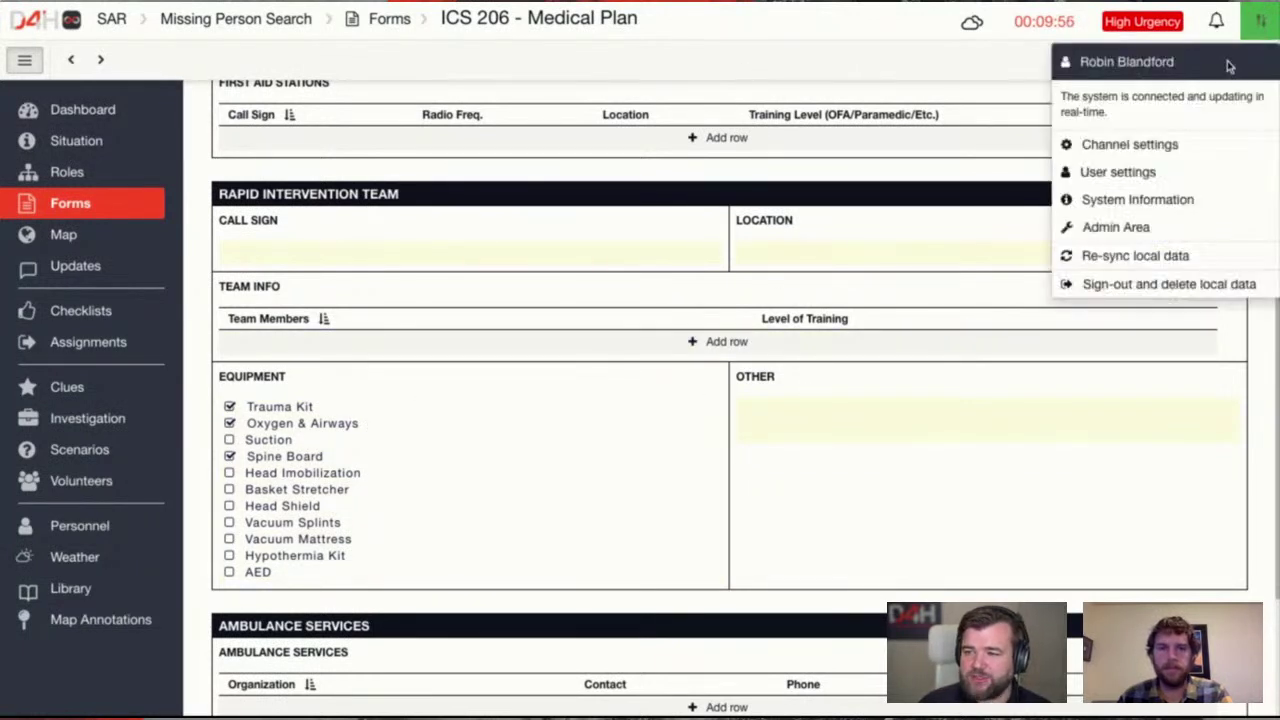
pyautogui.click(1168, 243)
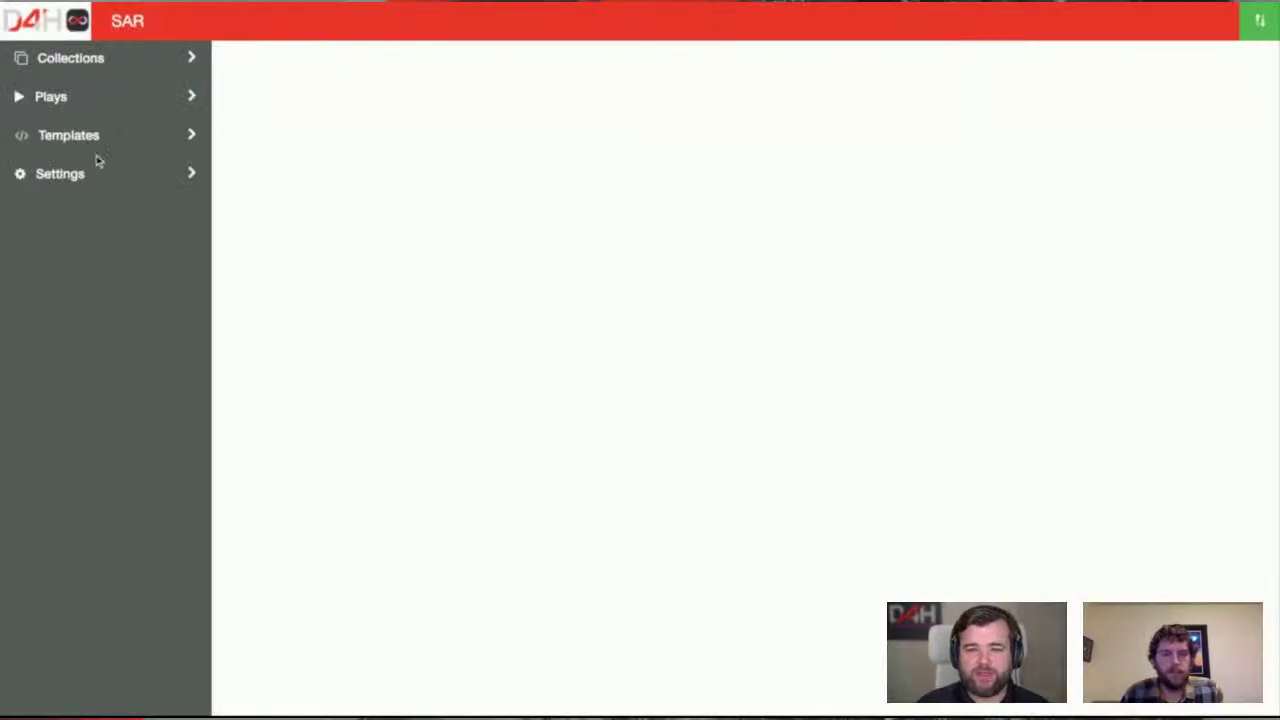
pyautogui.click(66, 137)
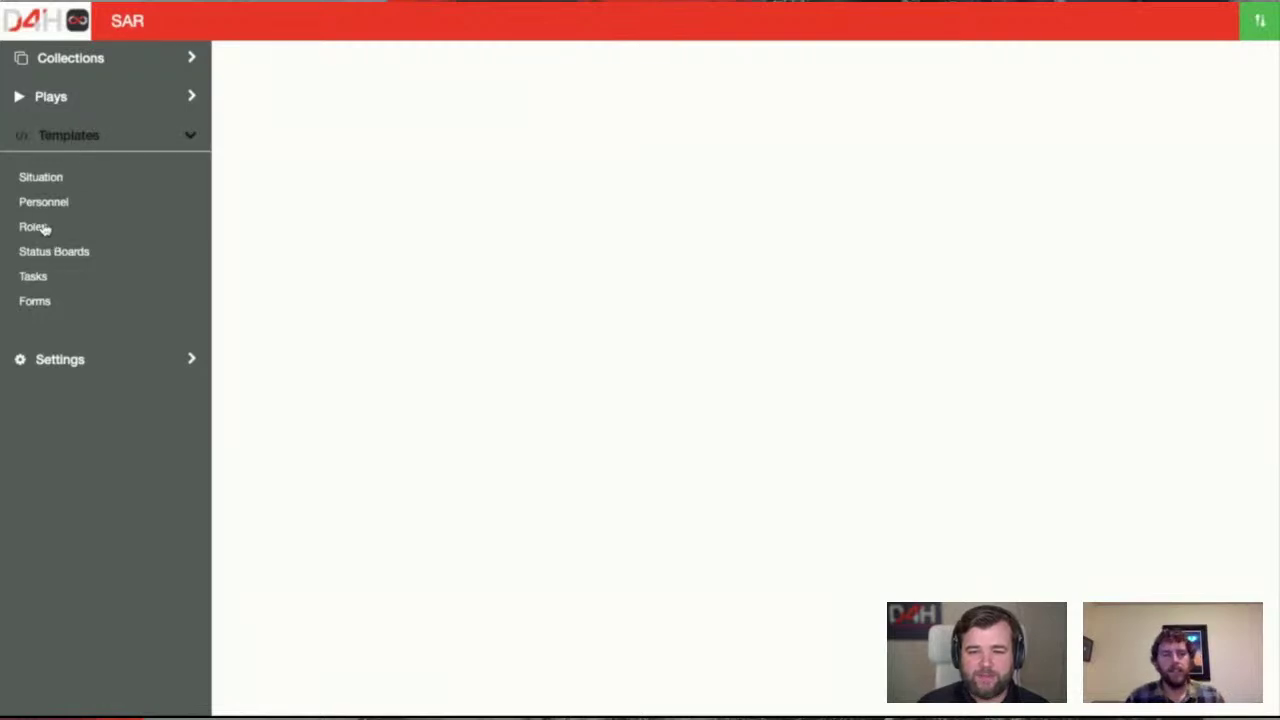
pyautogui.click(39, 309)
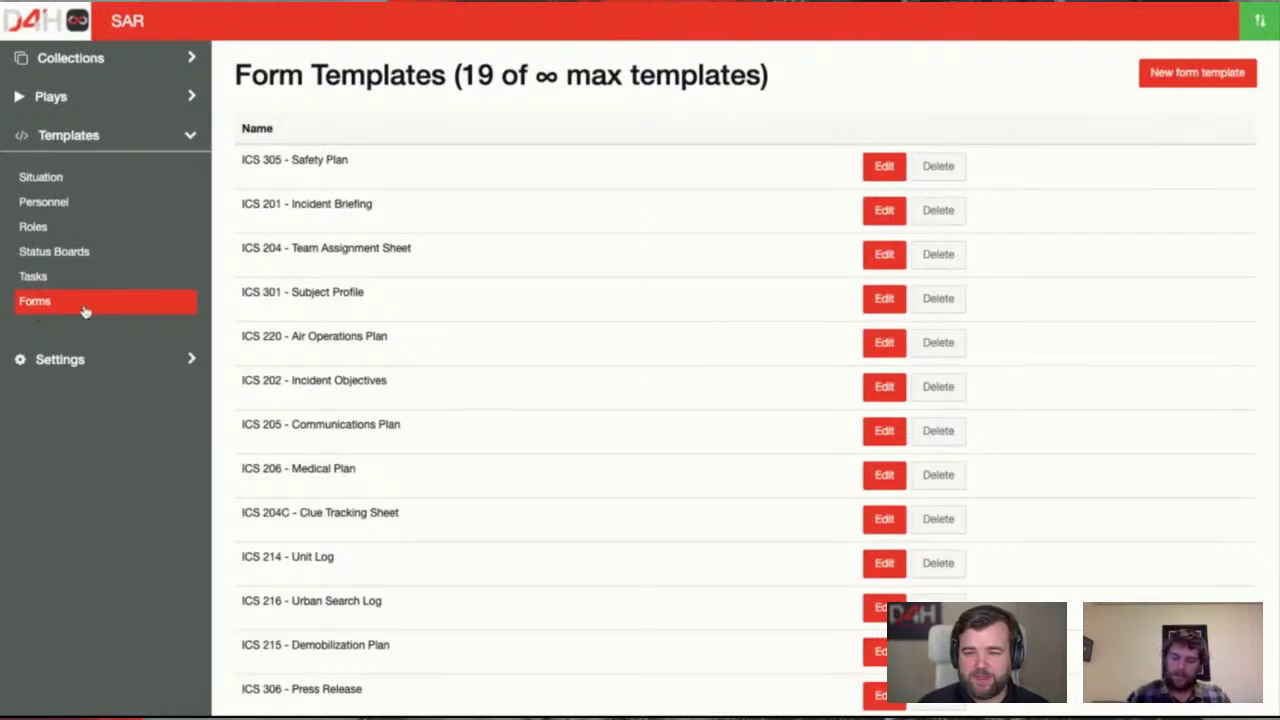
# In the ICS 206 - Medical Plan template, add a field named 'Hospital Transfer Time'
pyautogui.click(883, 476)
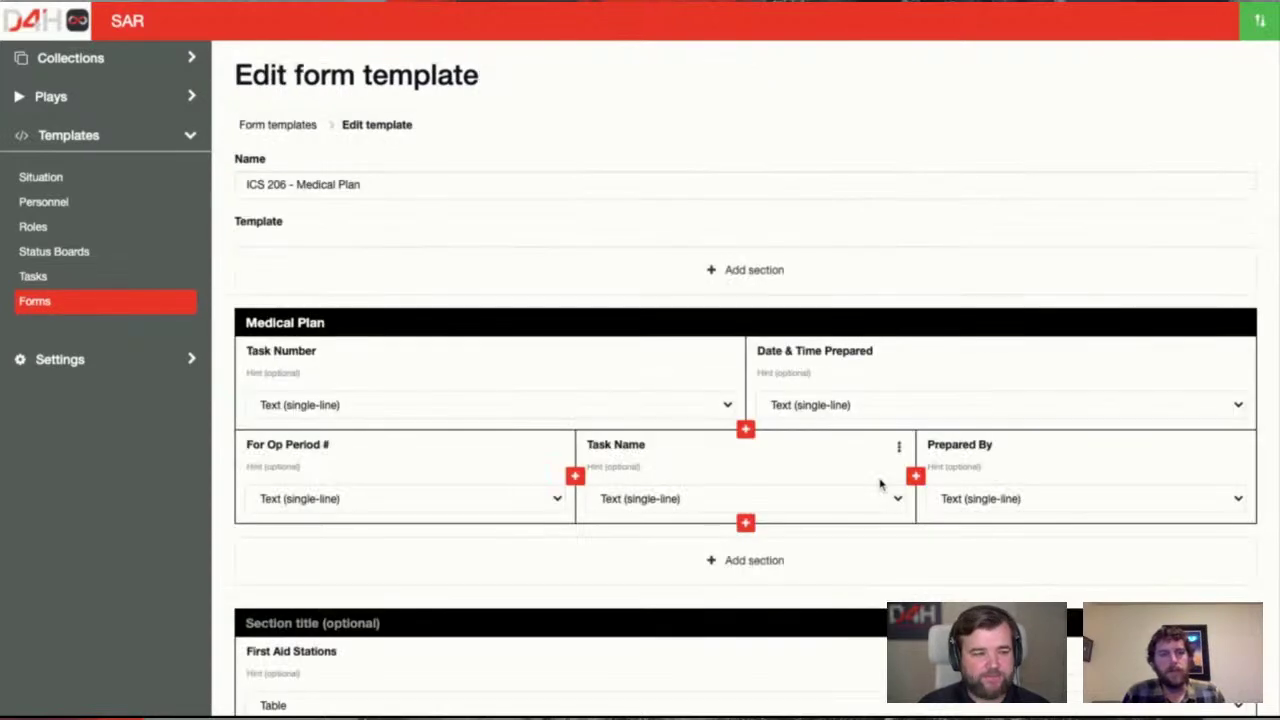
pyautogui.scroll(-8, 805, 468)
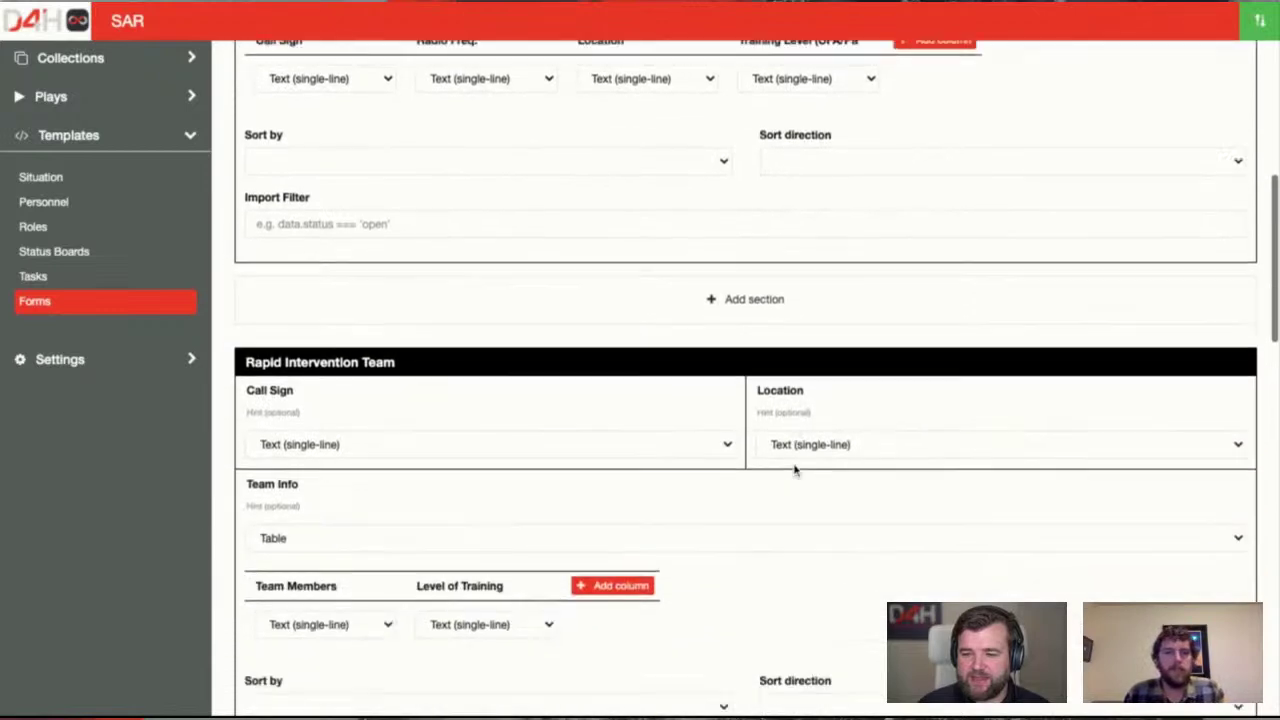
pyautogui.scroll(-4, 795, 470)
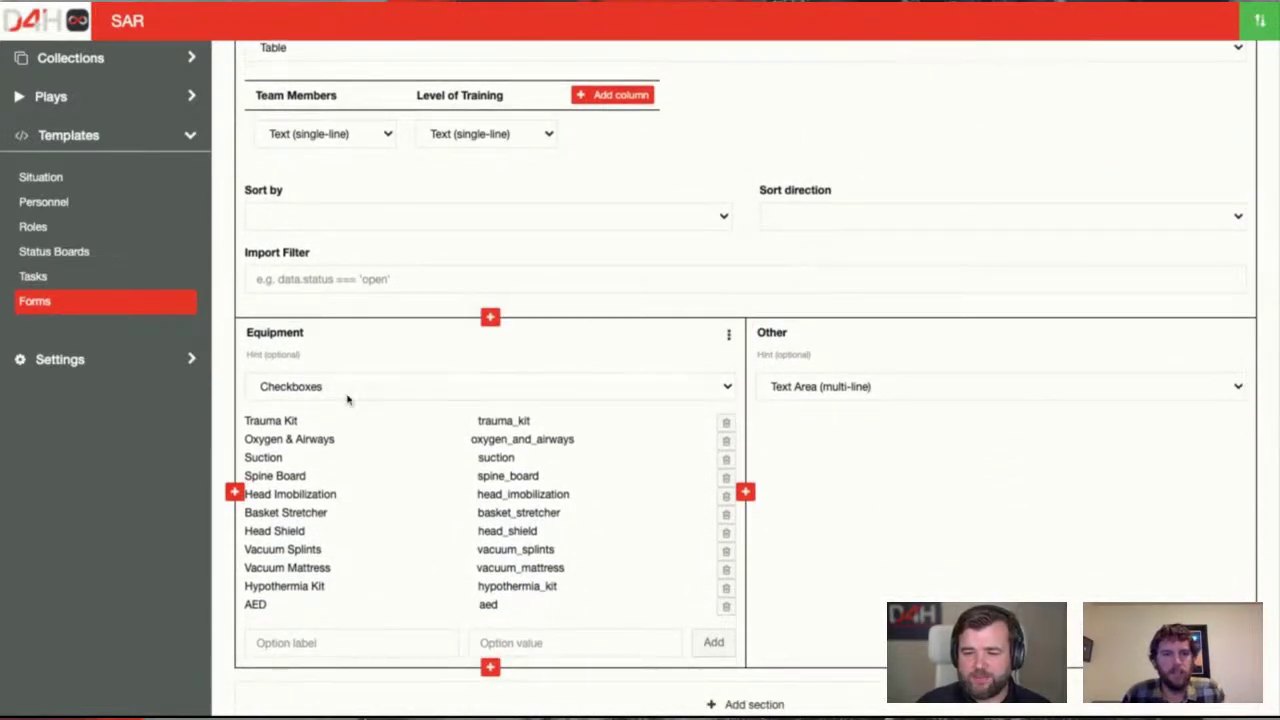
pyautogui.click(745, 493)
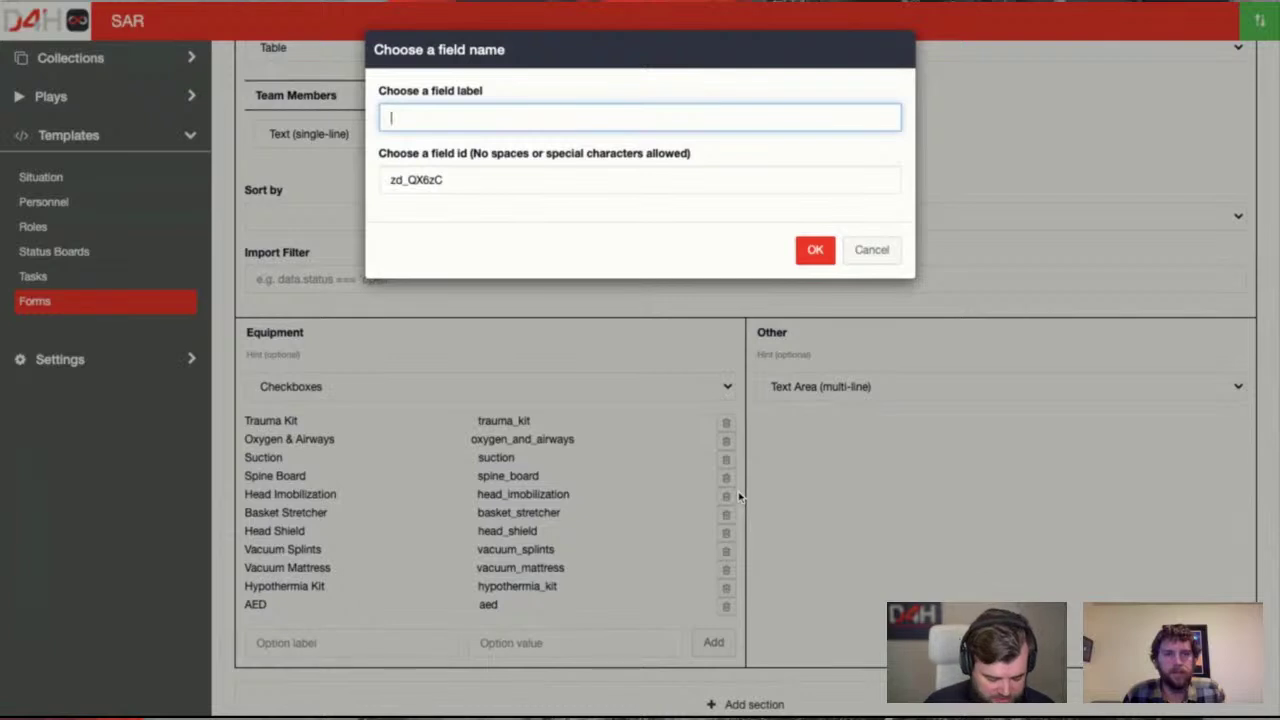
pyautogui.write('Hosp')
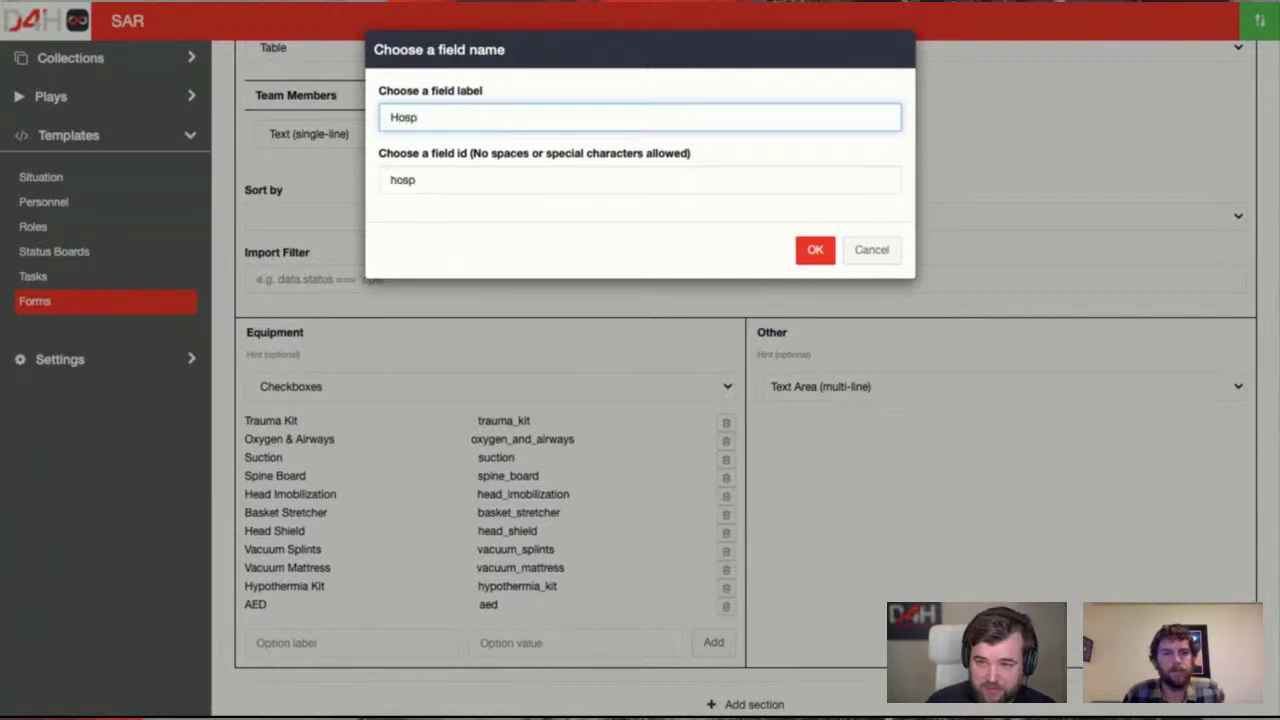
pyautogui.write('ital T')
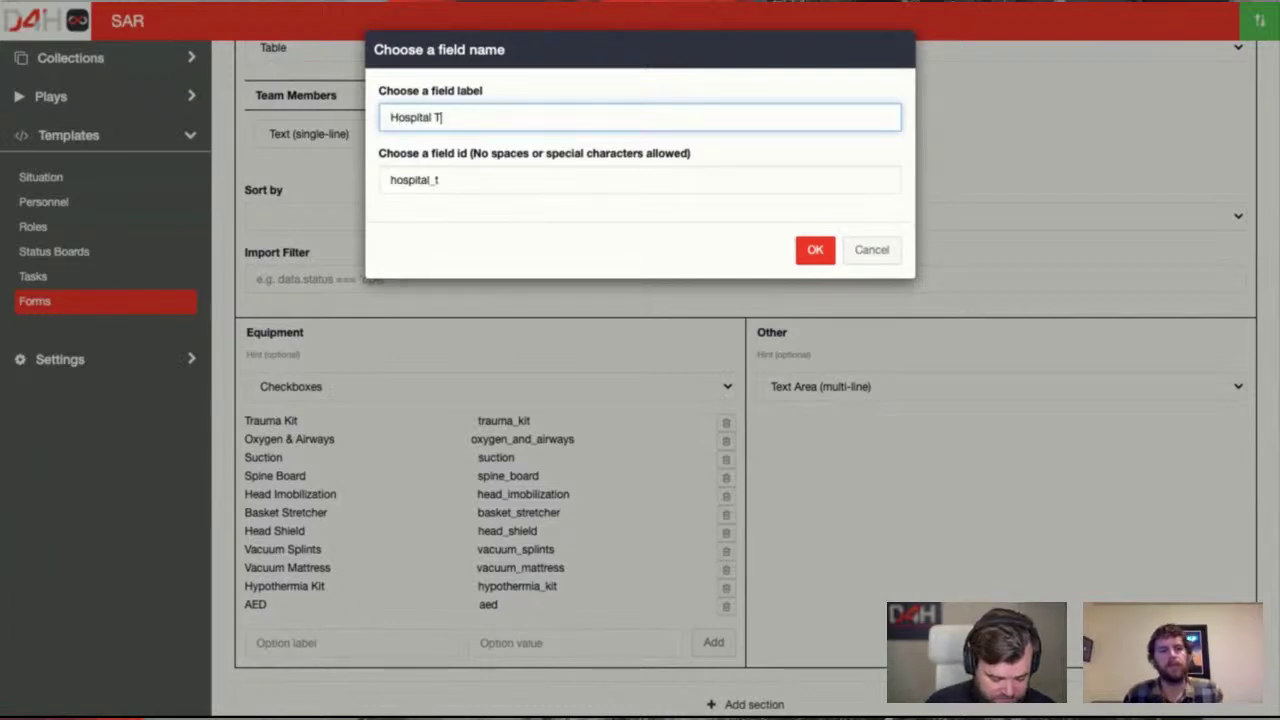
pyautogui.write('ransfer Tim')
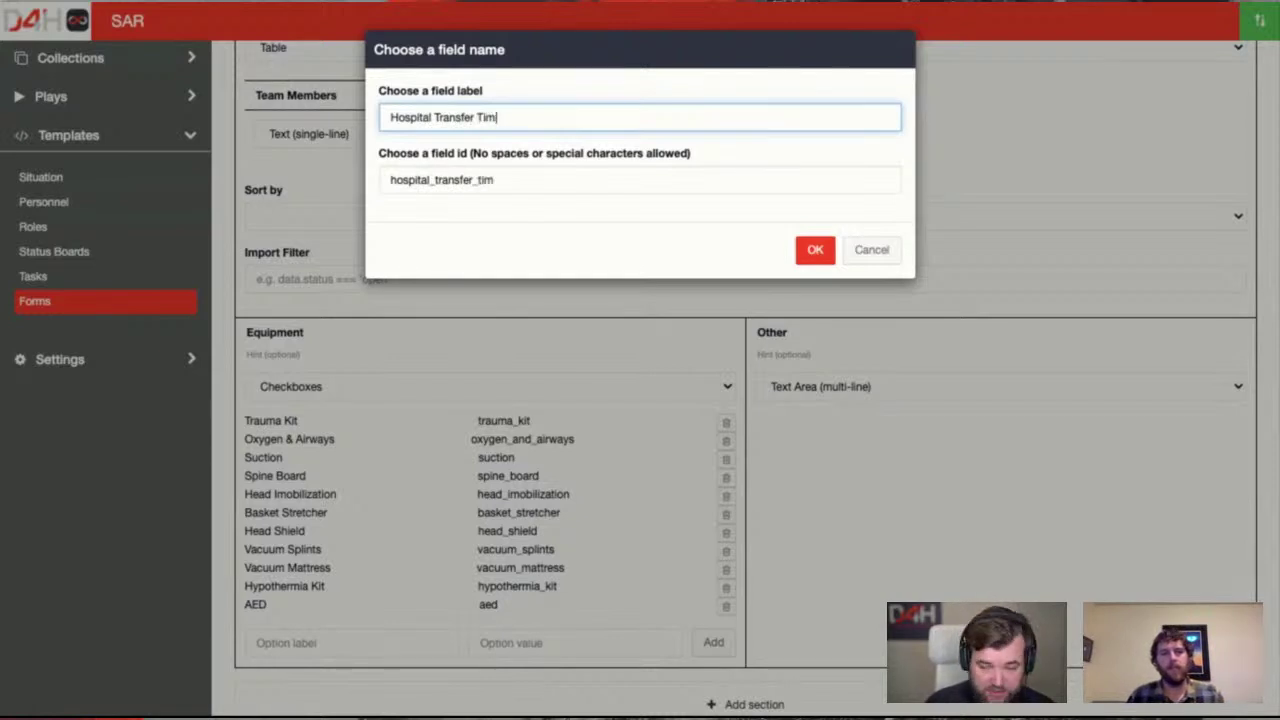
pyautogui.write('e')
pyautogui.press('Return')
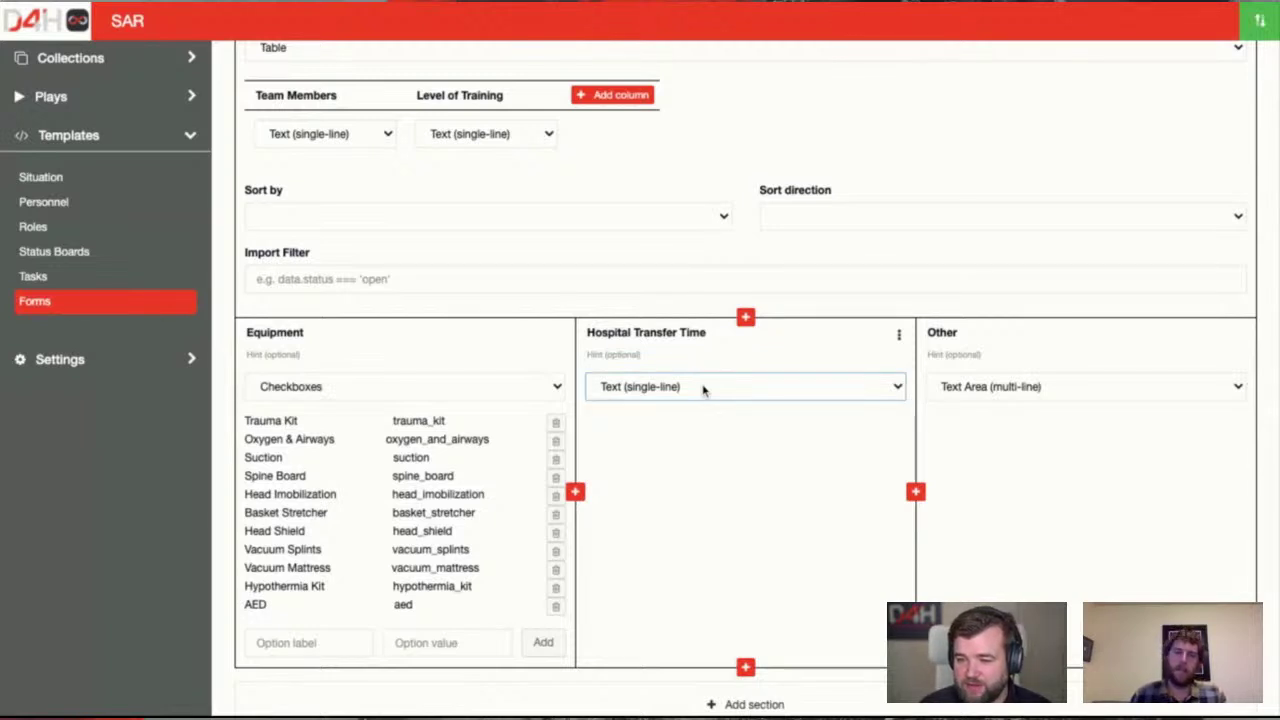
# Make Hospital Transfer Time a Number field with post-symbol 'Minutes' and save the template
pyautogui.click(703, 390)
pyautogui.click(799, 428)
pyautogui.write('Mi')
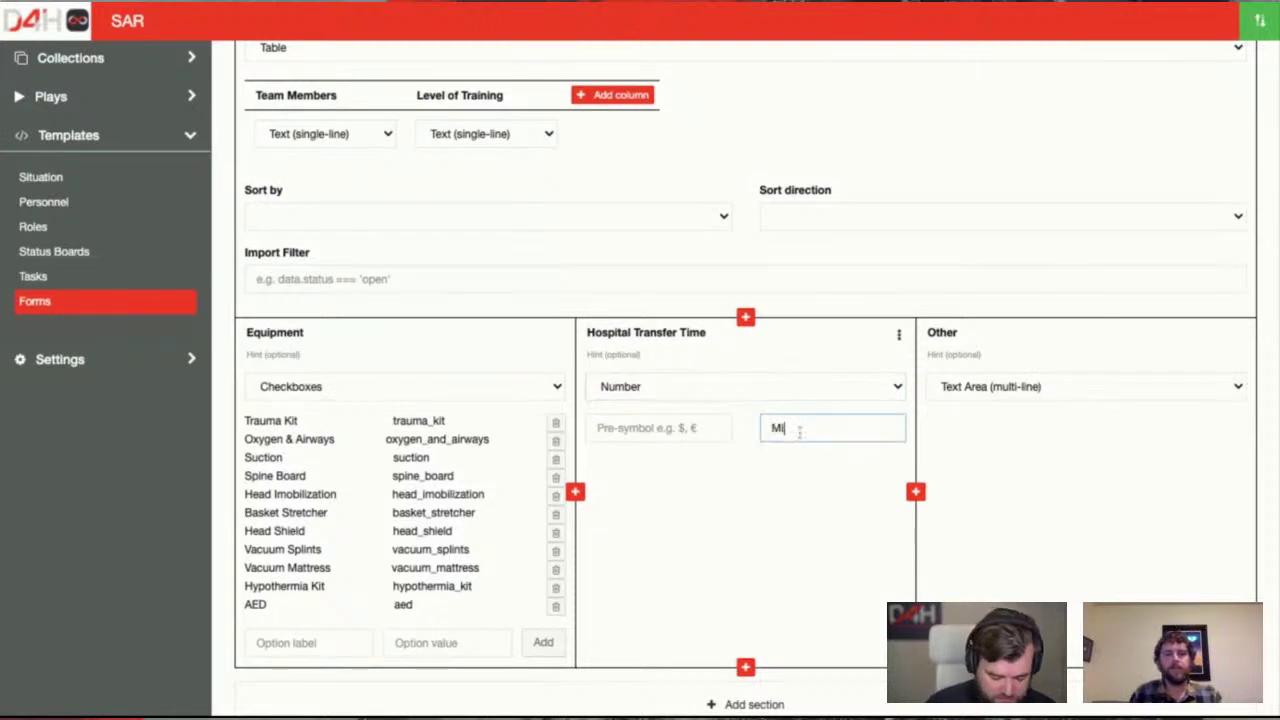
pyautogui.write('nutes')
pyautogui.click(776, 536)
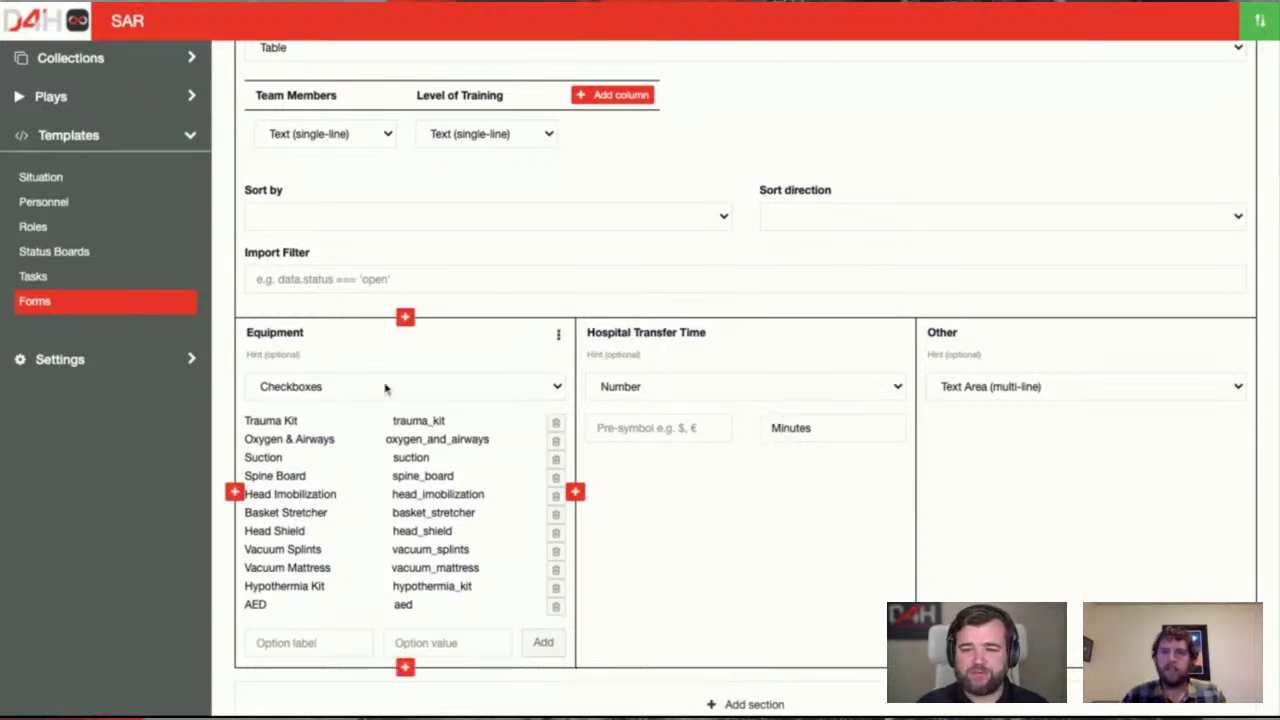
pyautogui.scroll(-1, 878, 485)
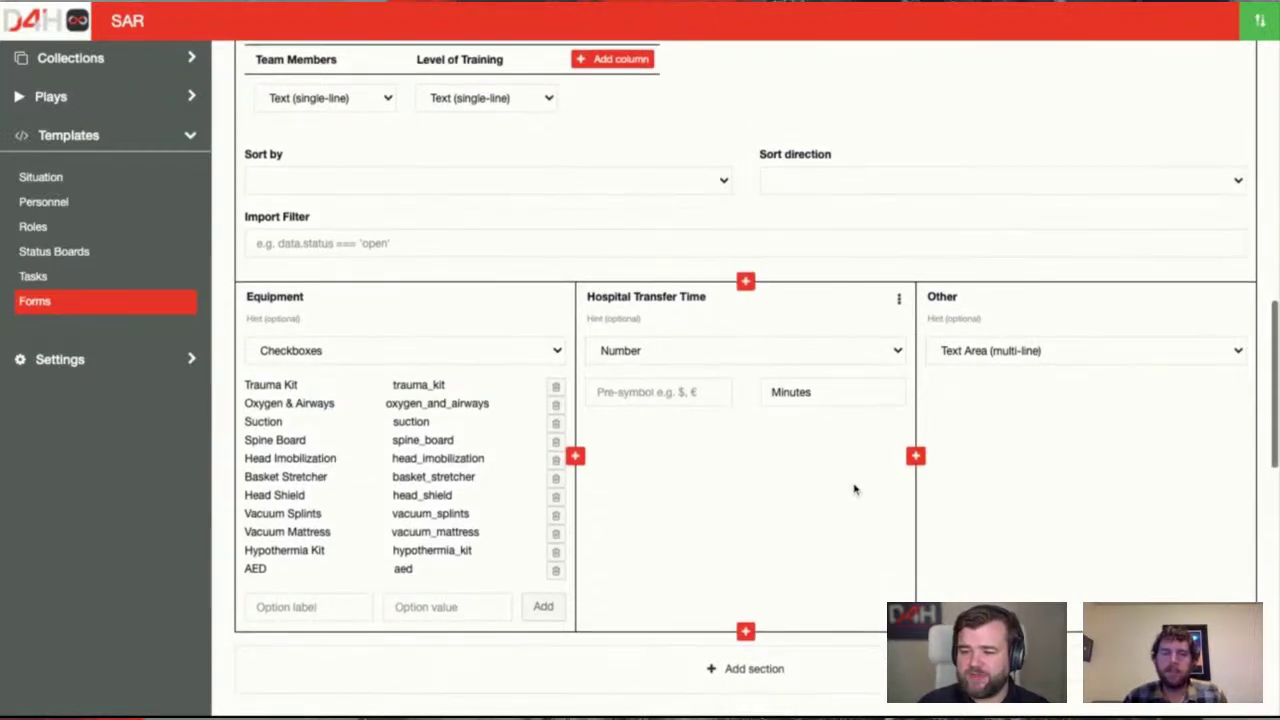
pyautogui.scroll(-15, 995, 500)
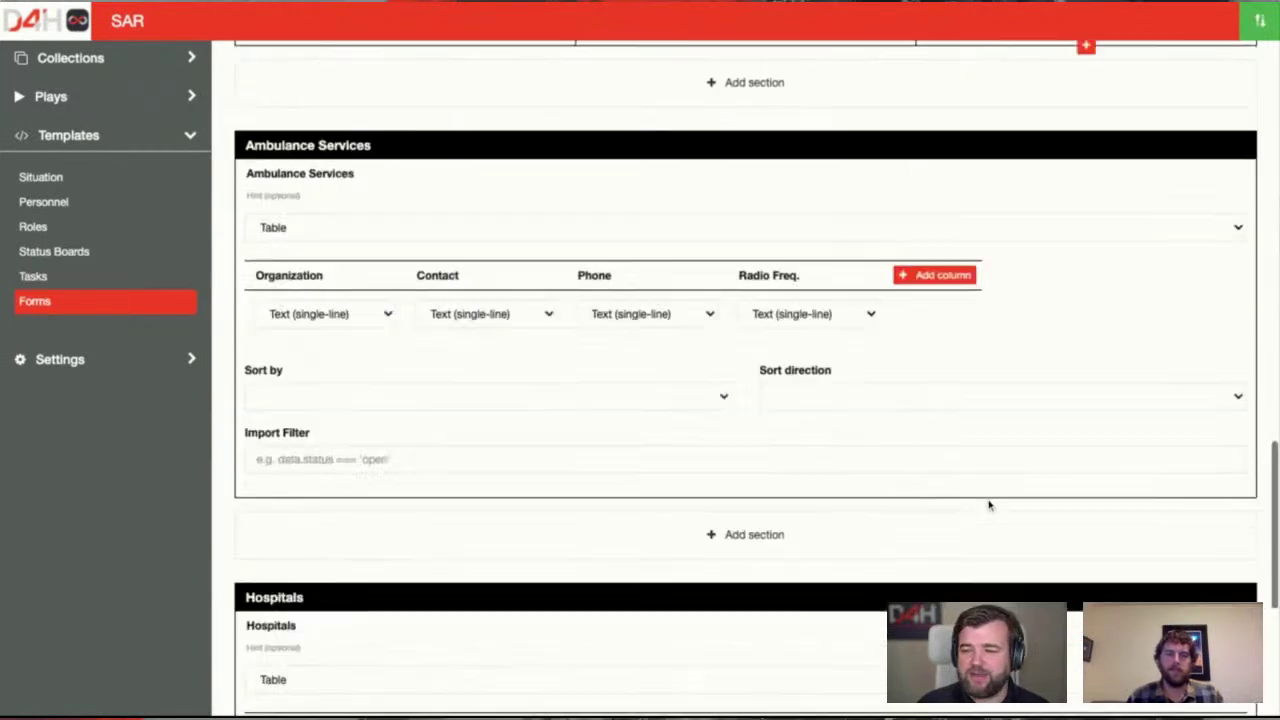
pyautogui.click(755, 694)
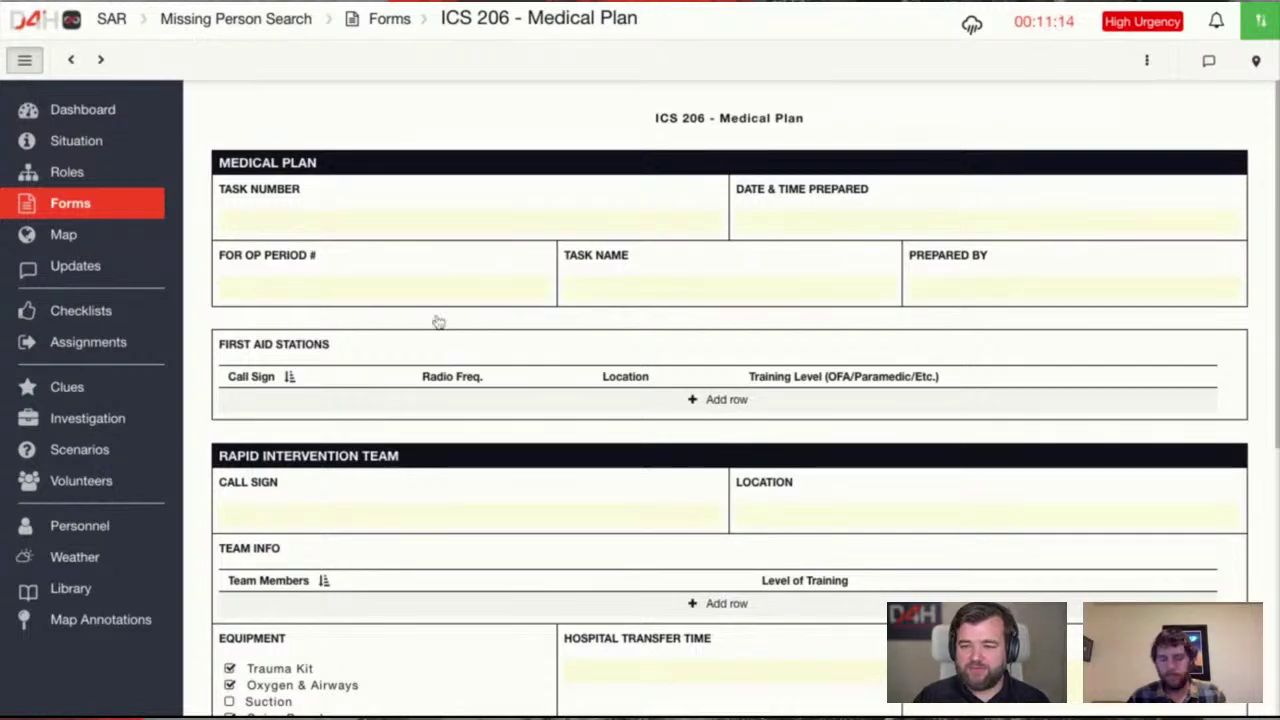
# Change Hospital Transfer Time from 22 to 23 minutes and return to the forms list
pyautogui.scroll(-3, 451, 334)
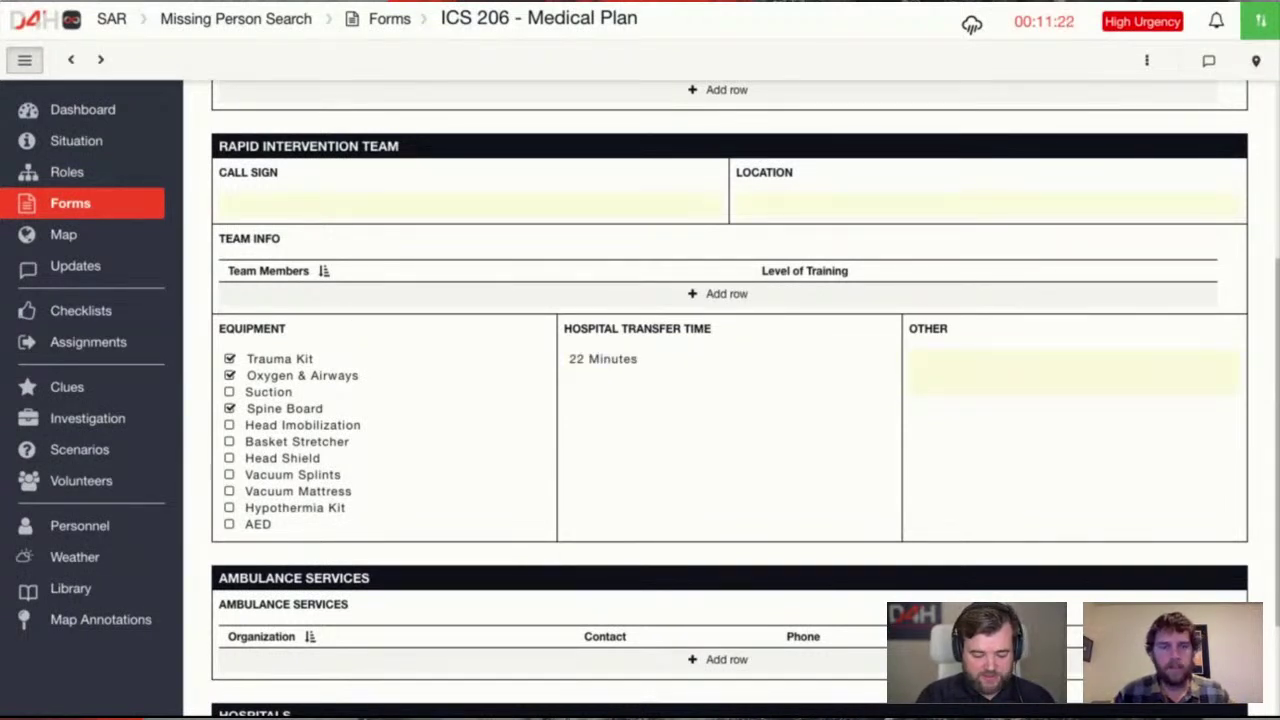
pyautogui.click(582, 360)
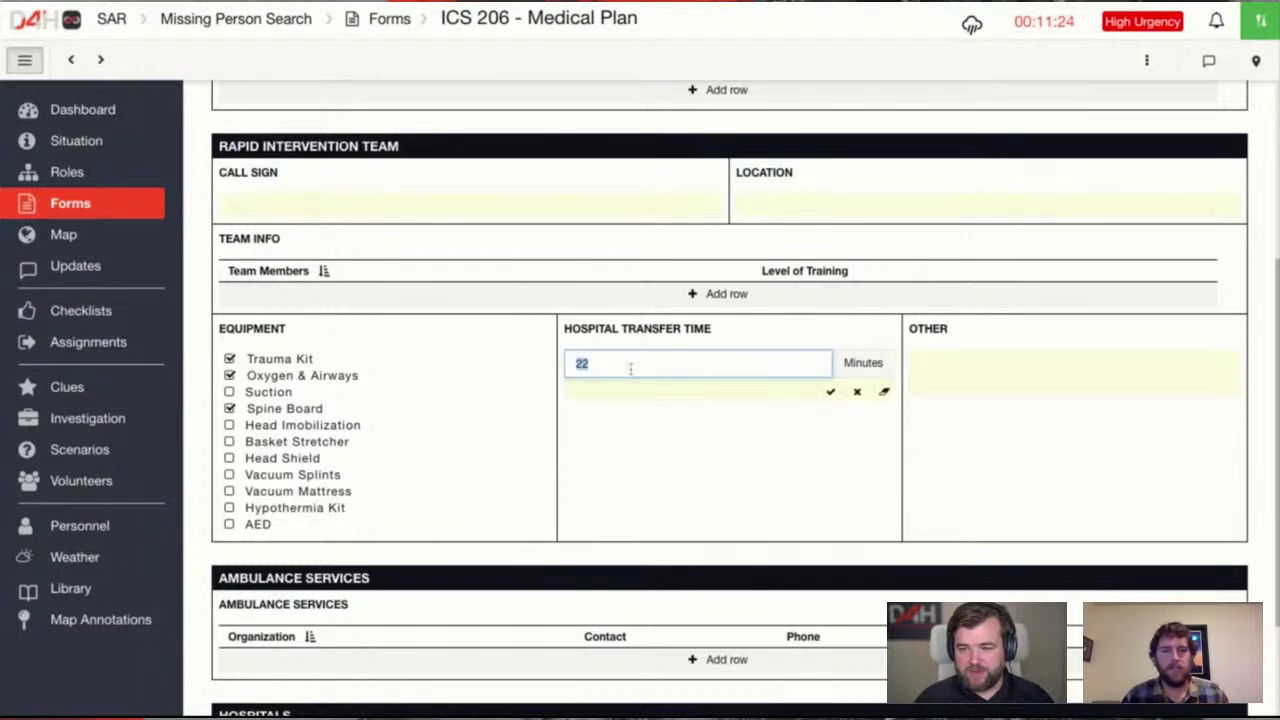
pyautogui.write('23')
pyautogui.press('Return')
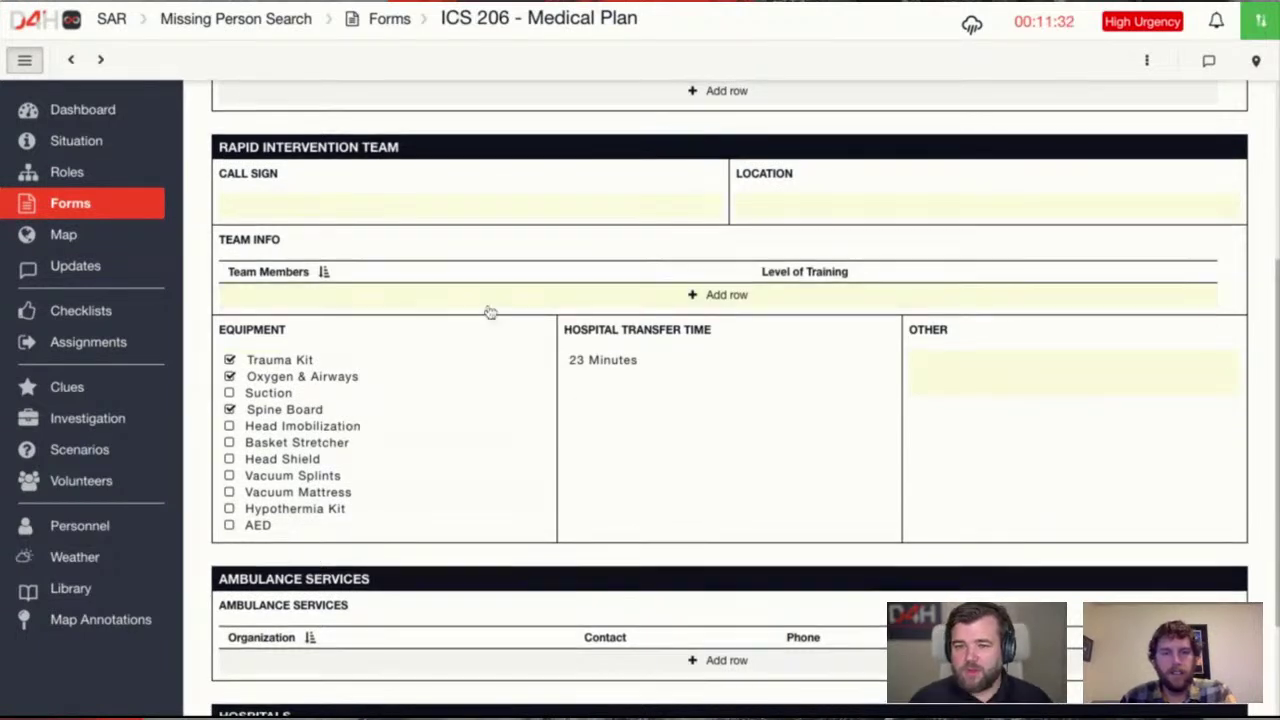
pyautogui.scroll(3, 489, 312)
pyautogui.click(114, 216)
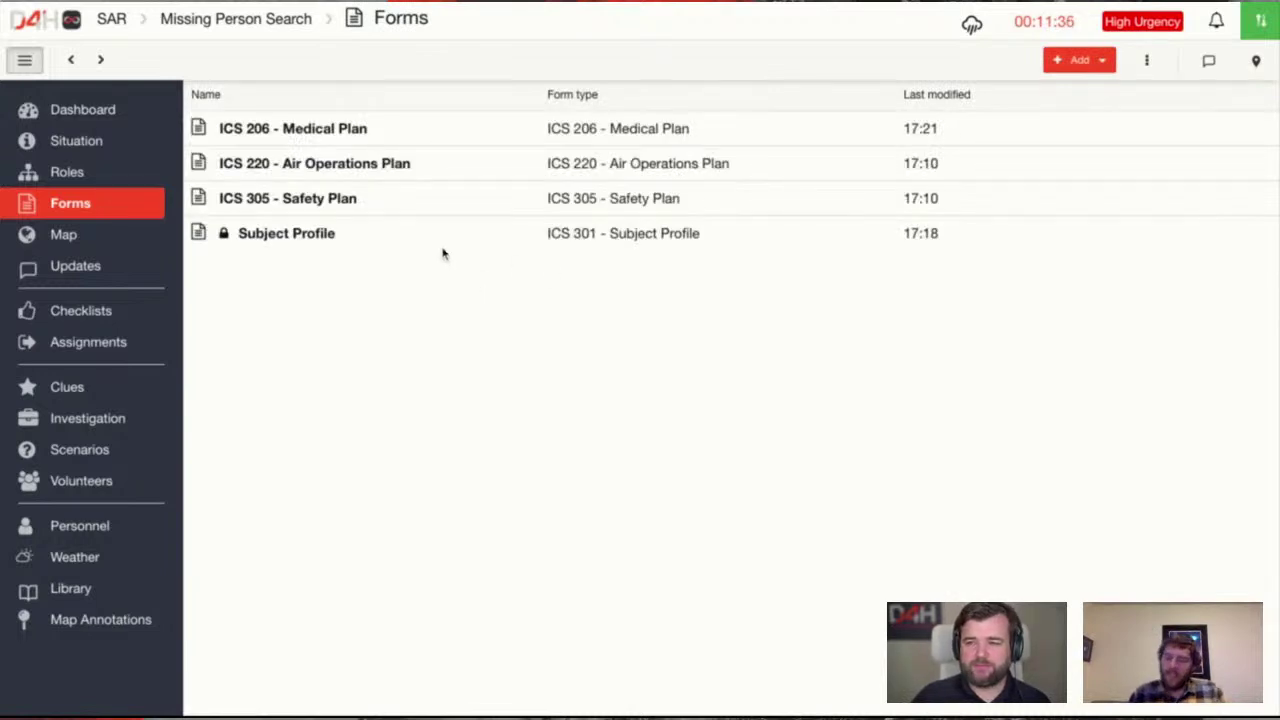
# Check the ICS 206 Medical Plan's Task Number unchanged, then reopen the locked Subject Profile
pyautogui.click(356, 136)
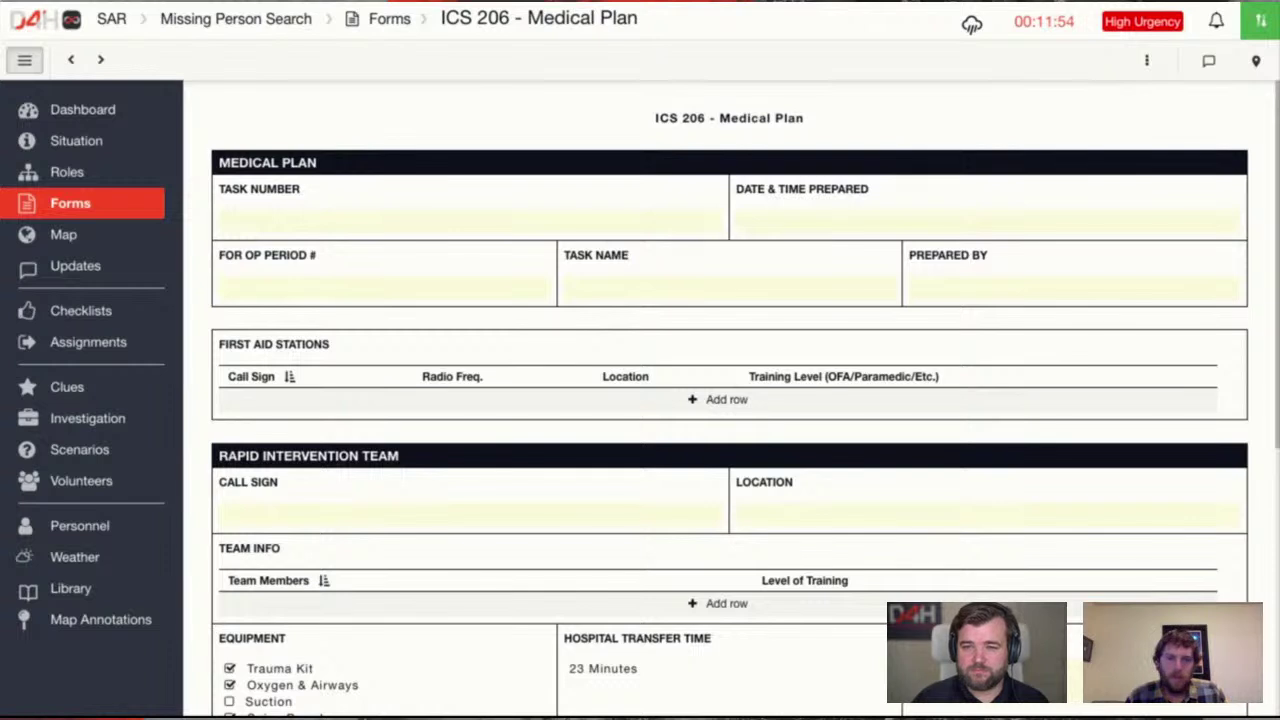
pyautogui.click(485, 217)
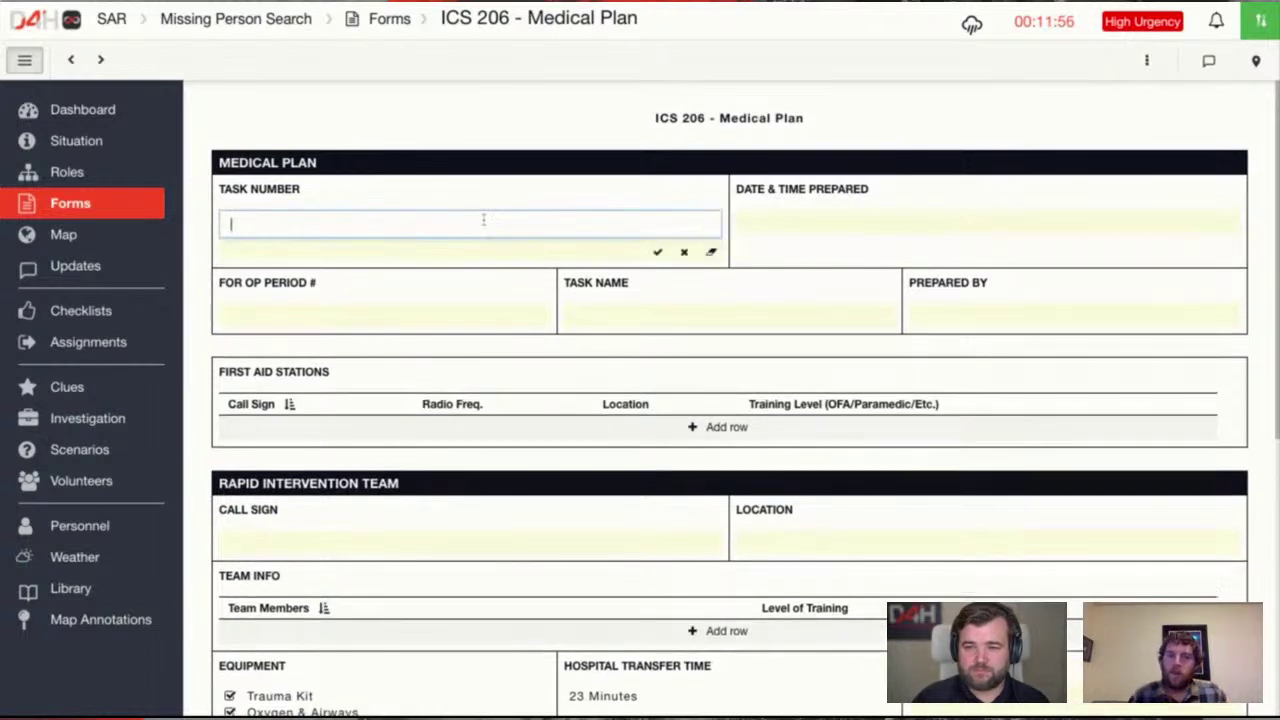
pyautogui.click(474, 176)
pyautogui.click(397, 22)
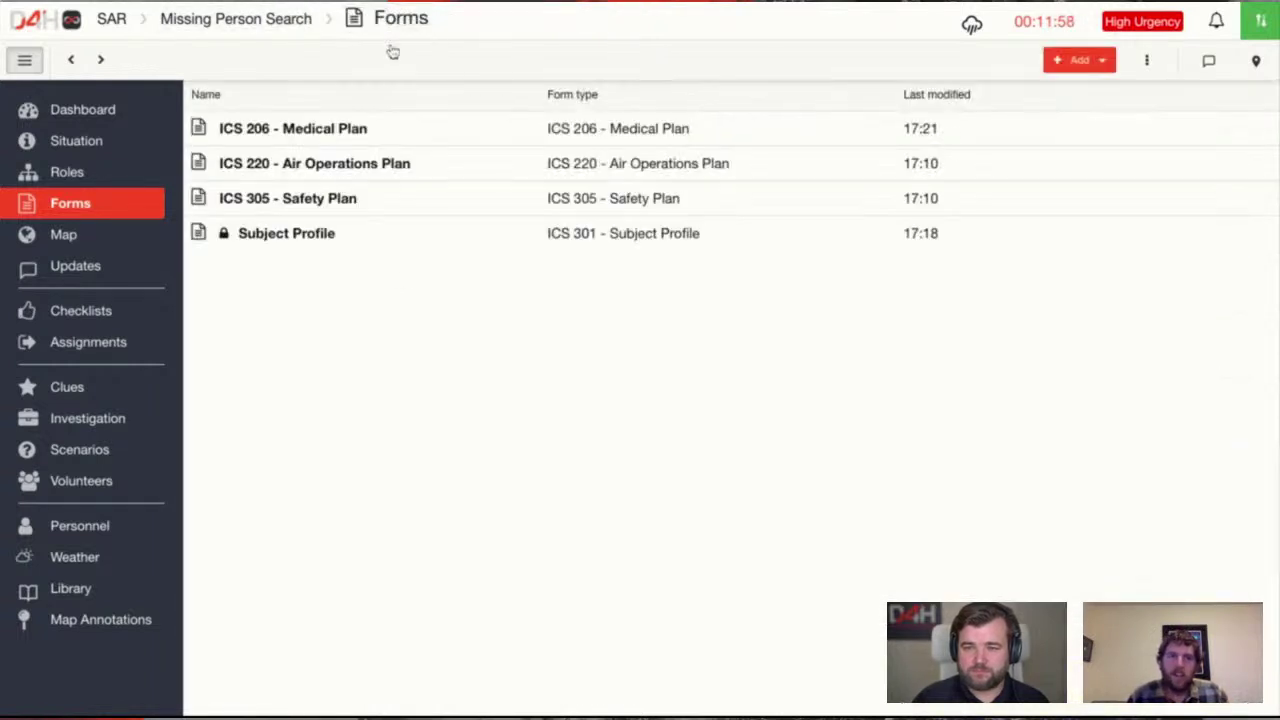
pyautogui.click(324, 236)
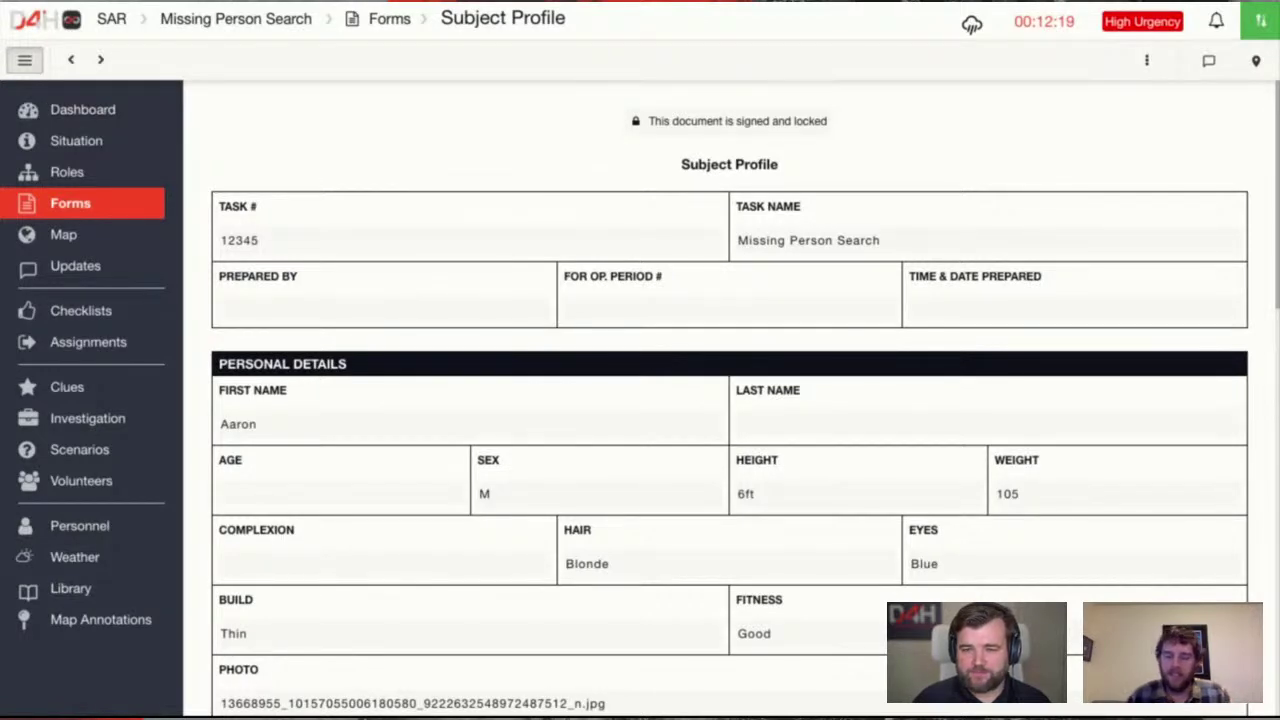
# Open the incident map, switch to Open Street Map and centre the Situation marker
pyautogui.click(120, 249)
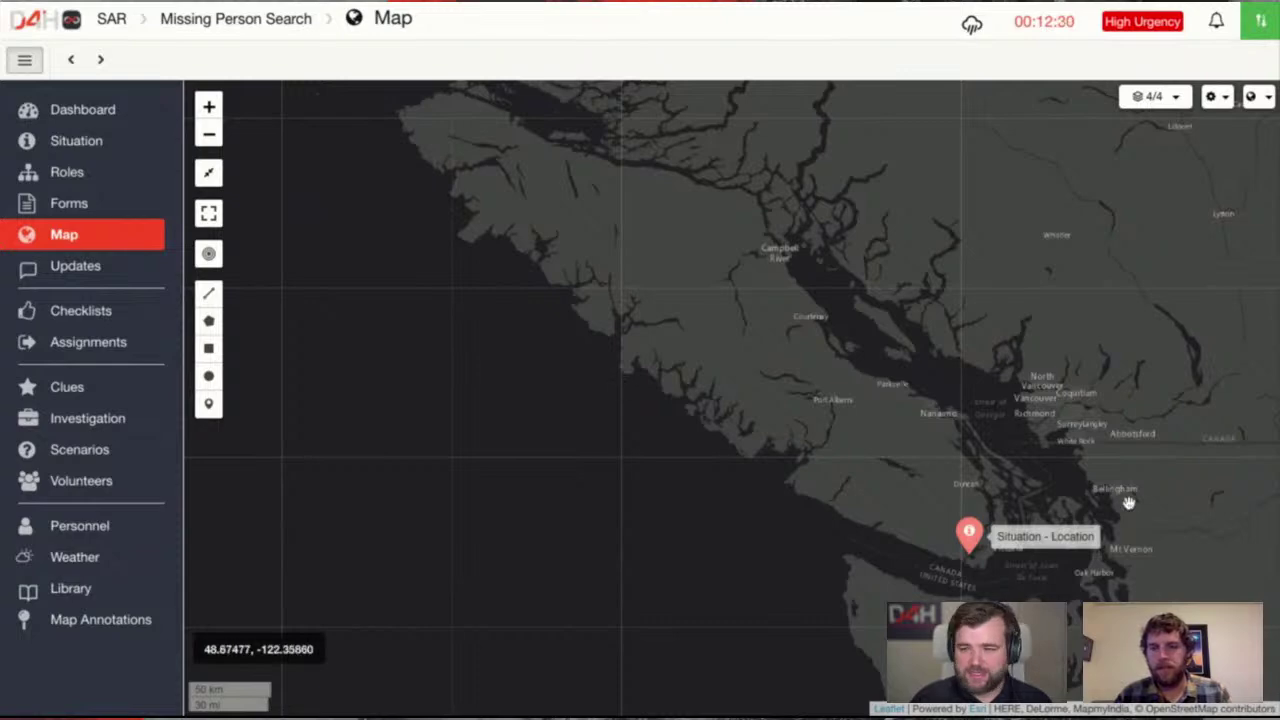
pyautogui.scroll(3, 691, 333)
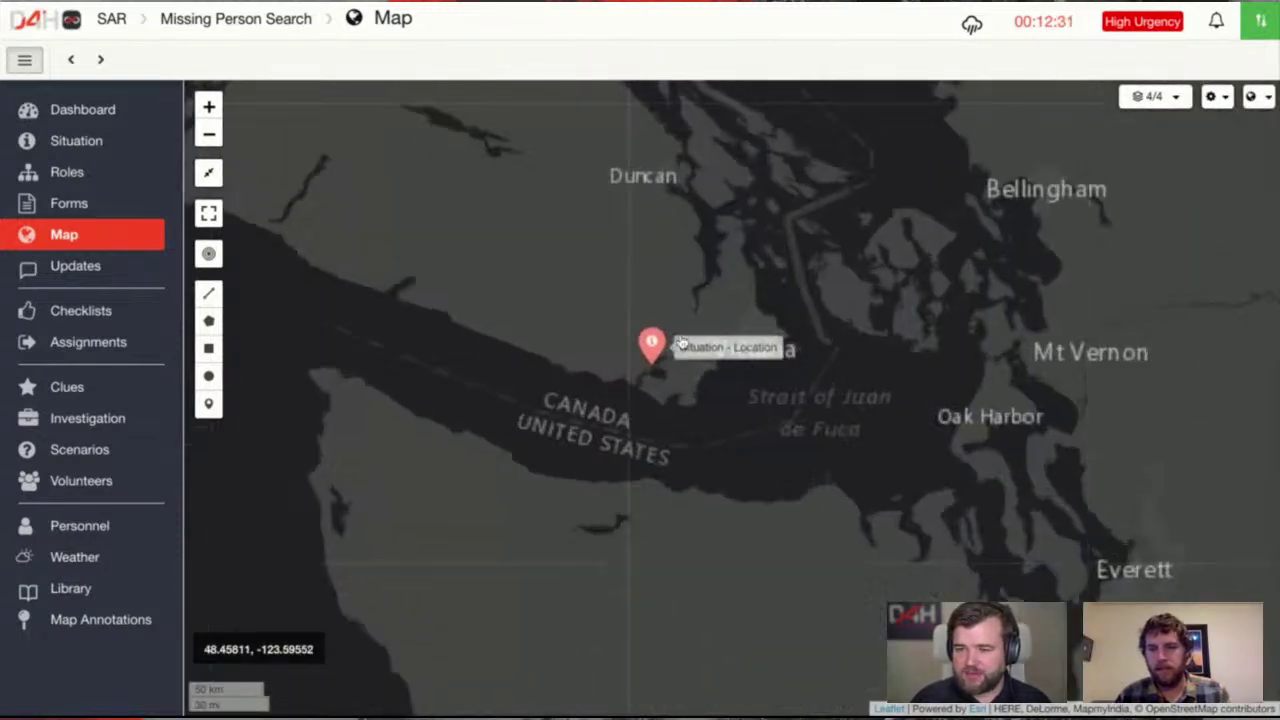
pyautogui.moveTo(691, 336); pyautogui.dragTo(731, 332)
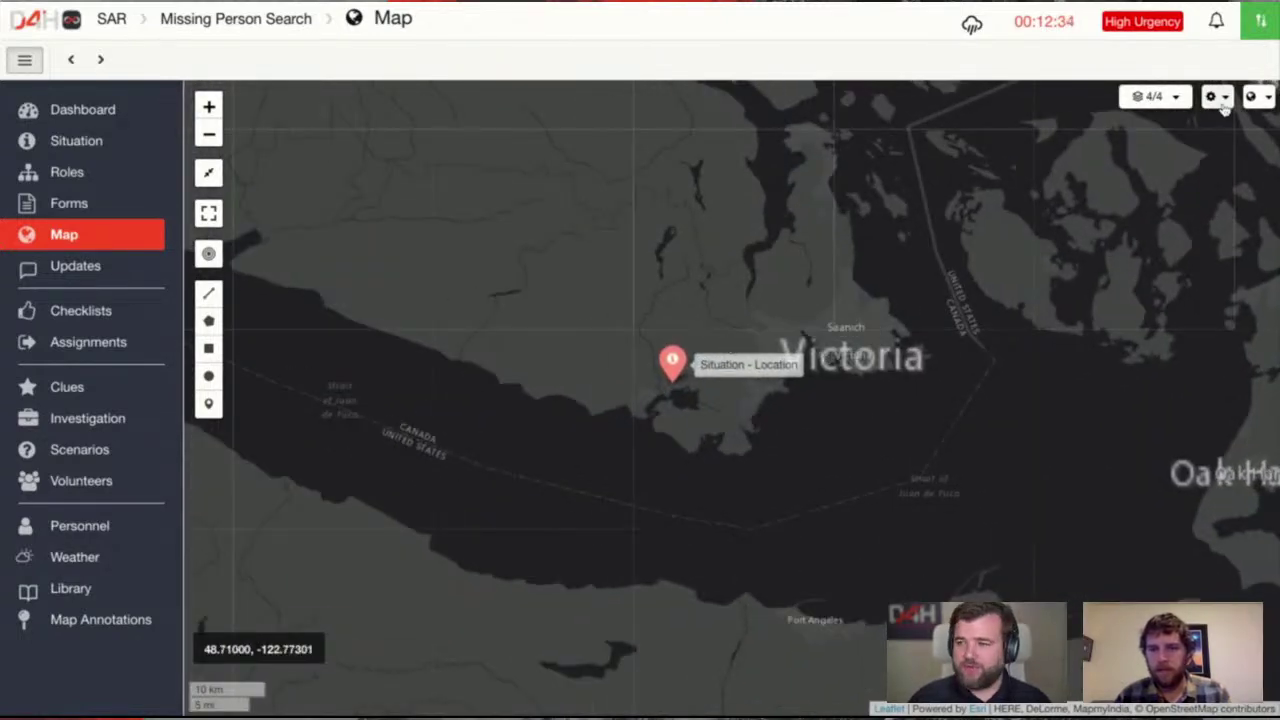
pyautogui.click(1160, 96)
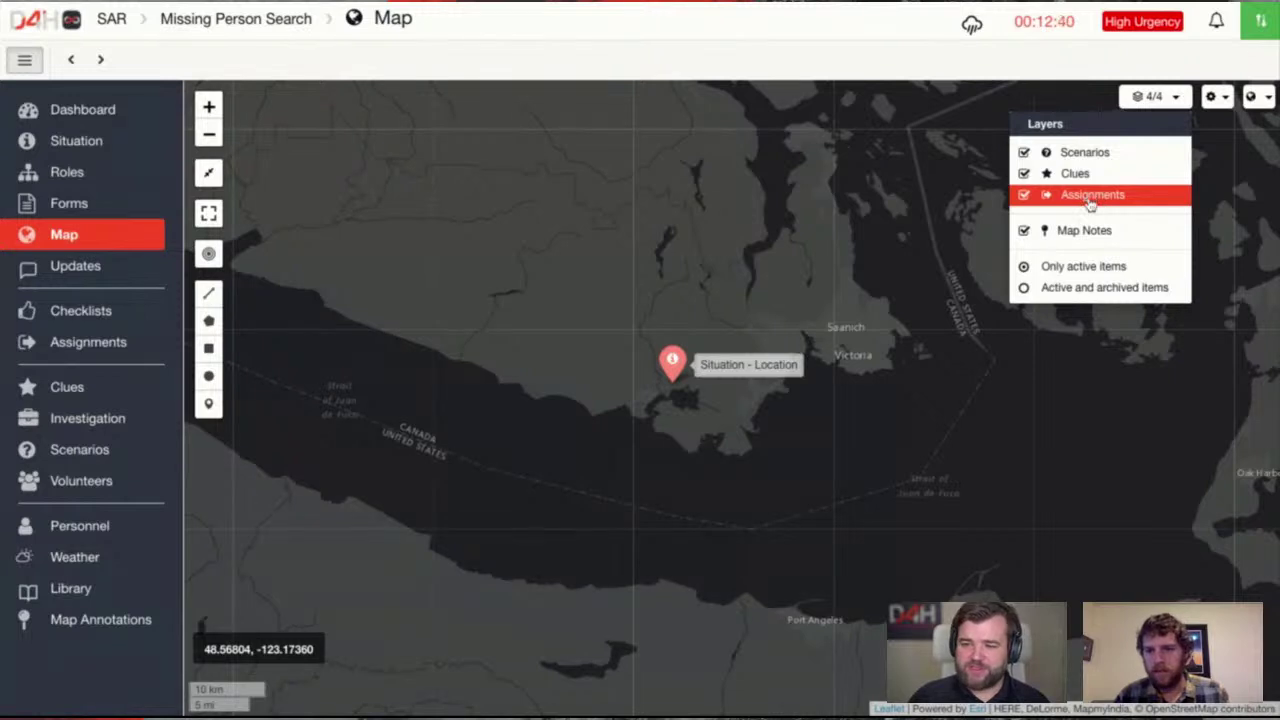
pyautogui.click(1262, 100)
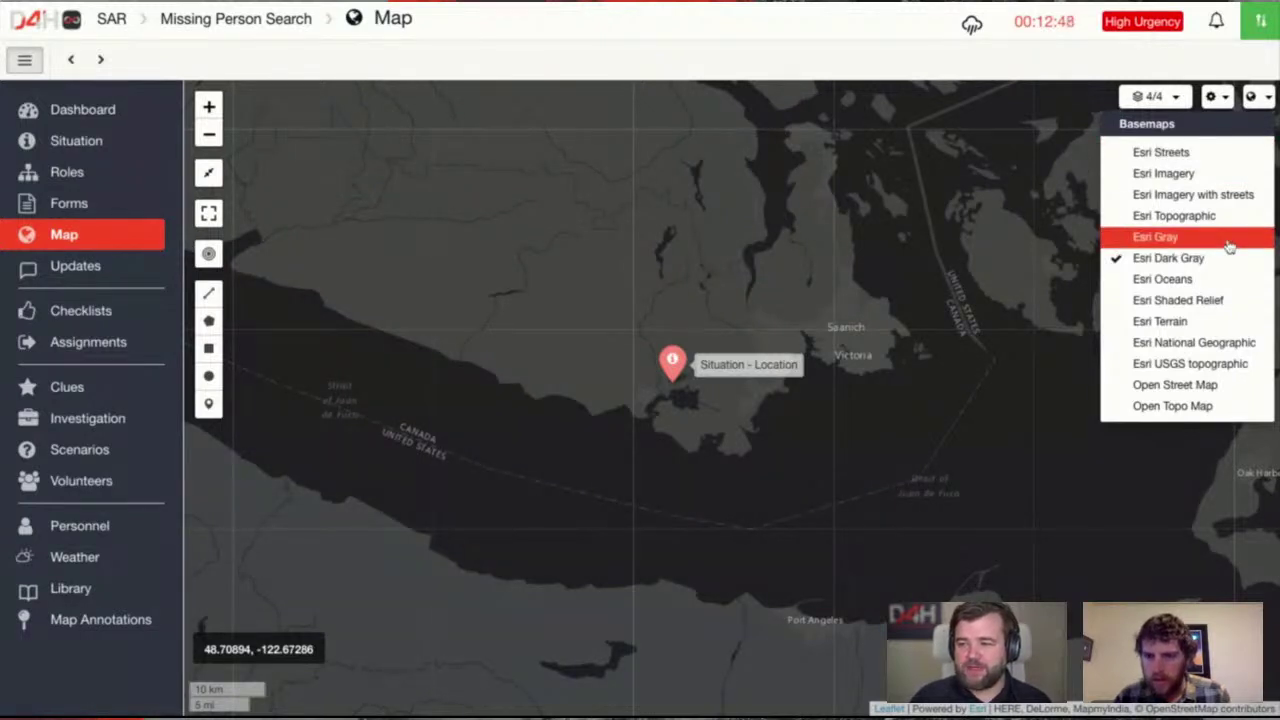
pyautogui.click(1212, 389)
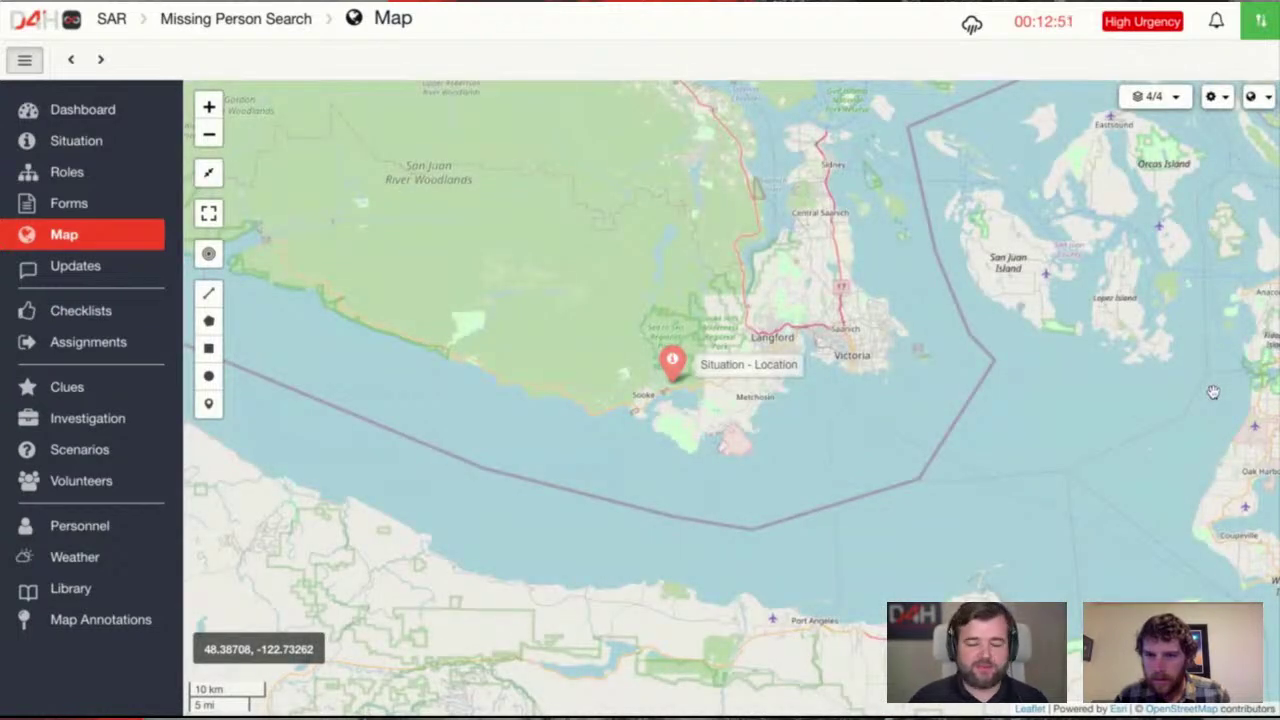
pyautogui.scroll(3, 691, 412)
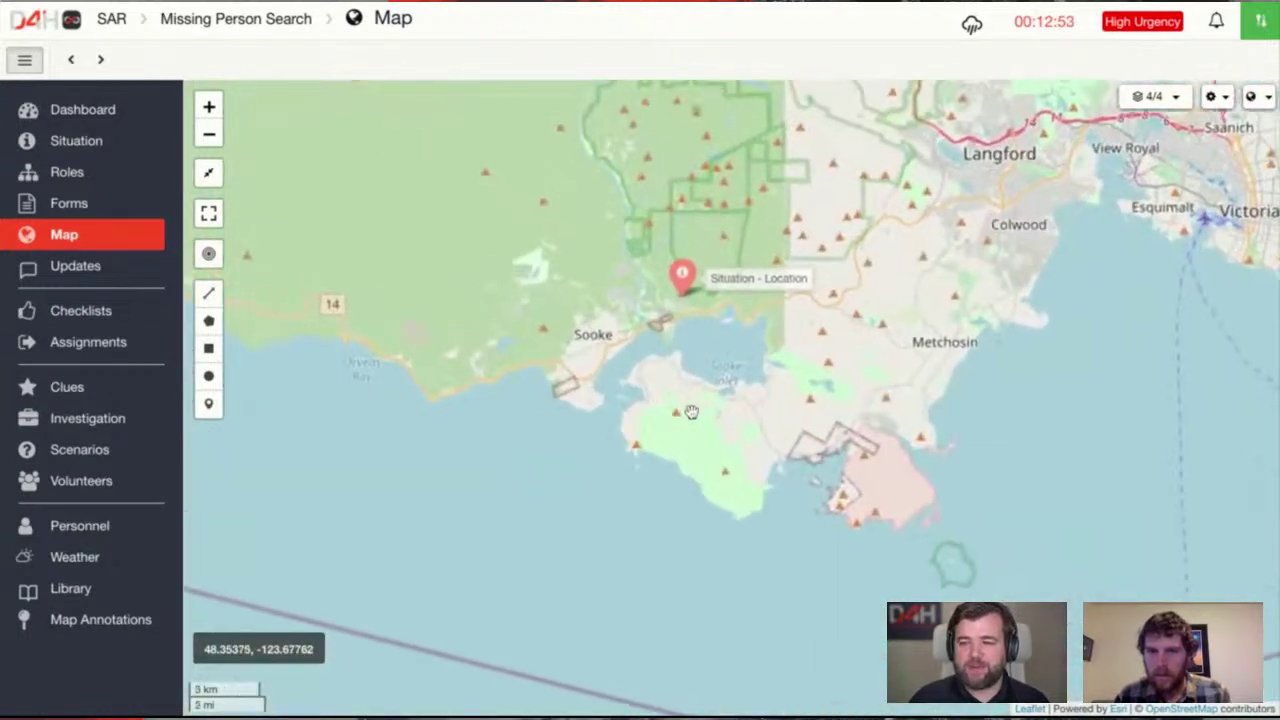
pyautogui.scroll(3, 621, 289)
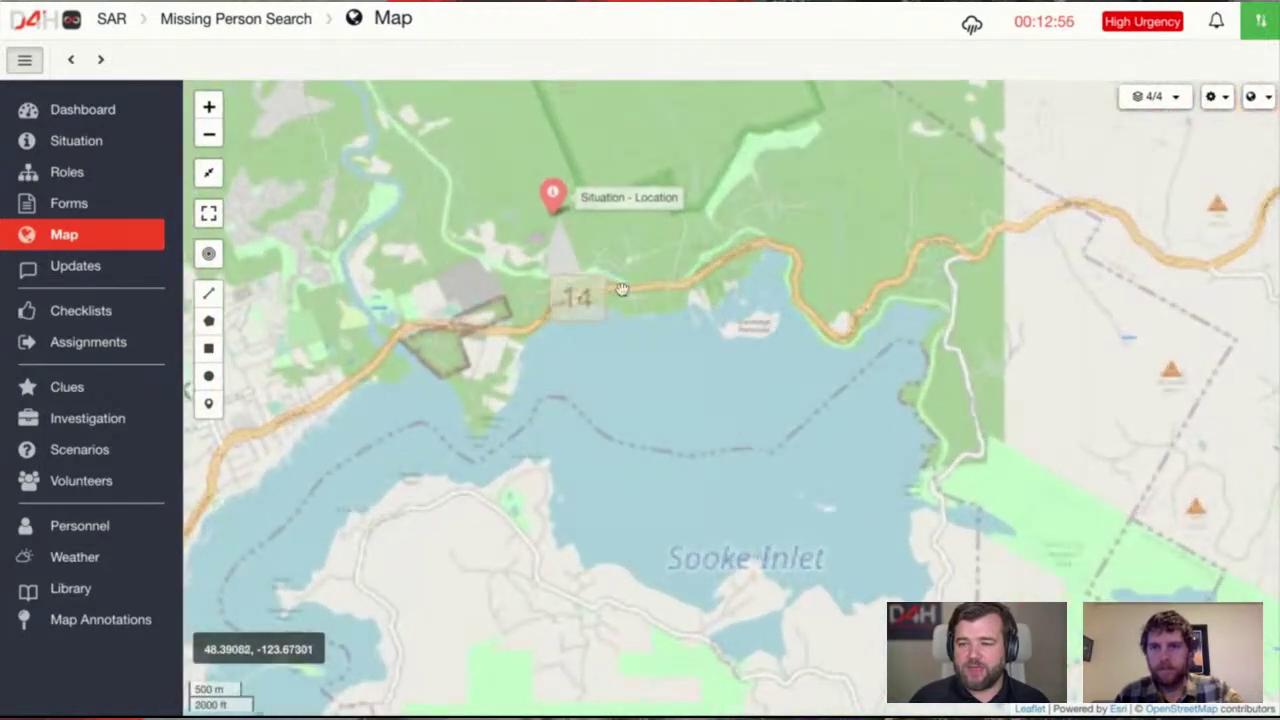
pyautogui.moveTo(621, 289); pyautogui.dragTo(663, 543)
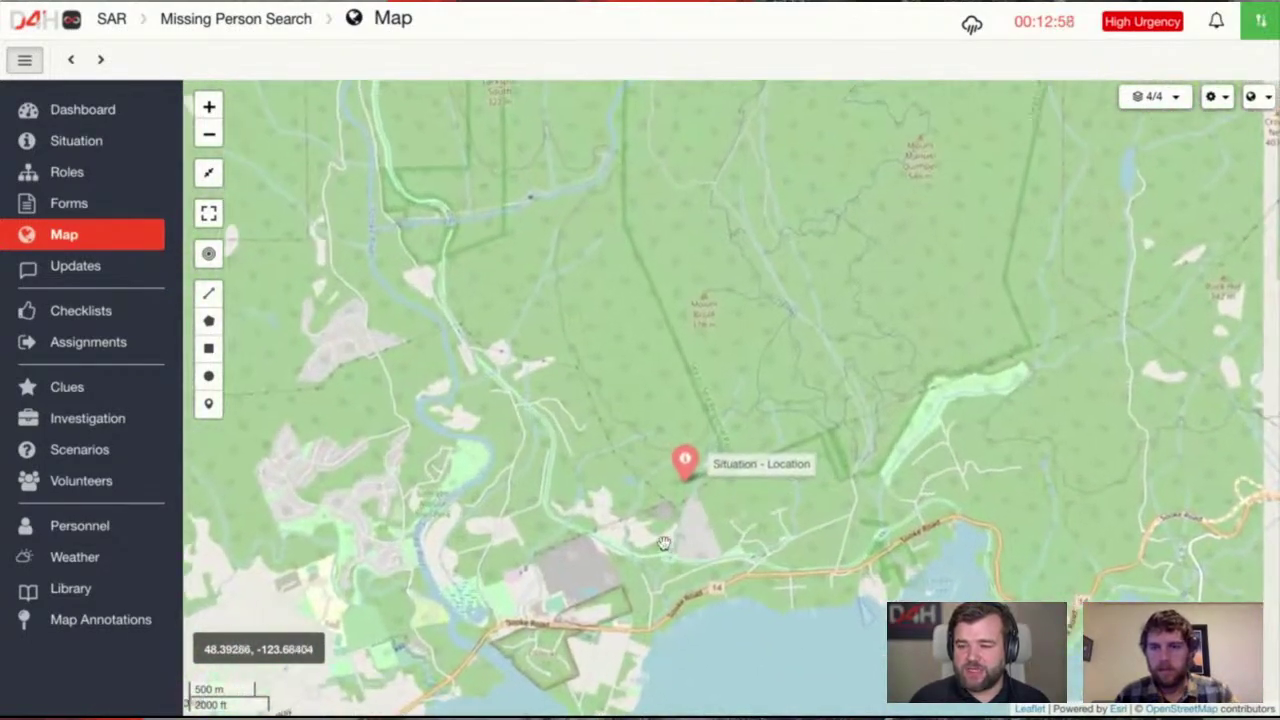
pyautogui.scroll(3, 663, 543)
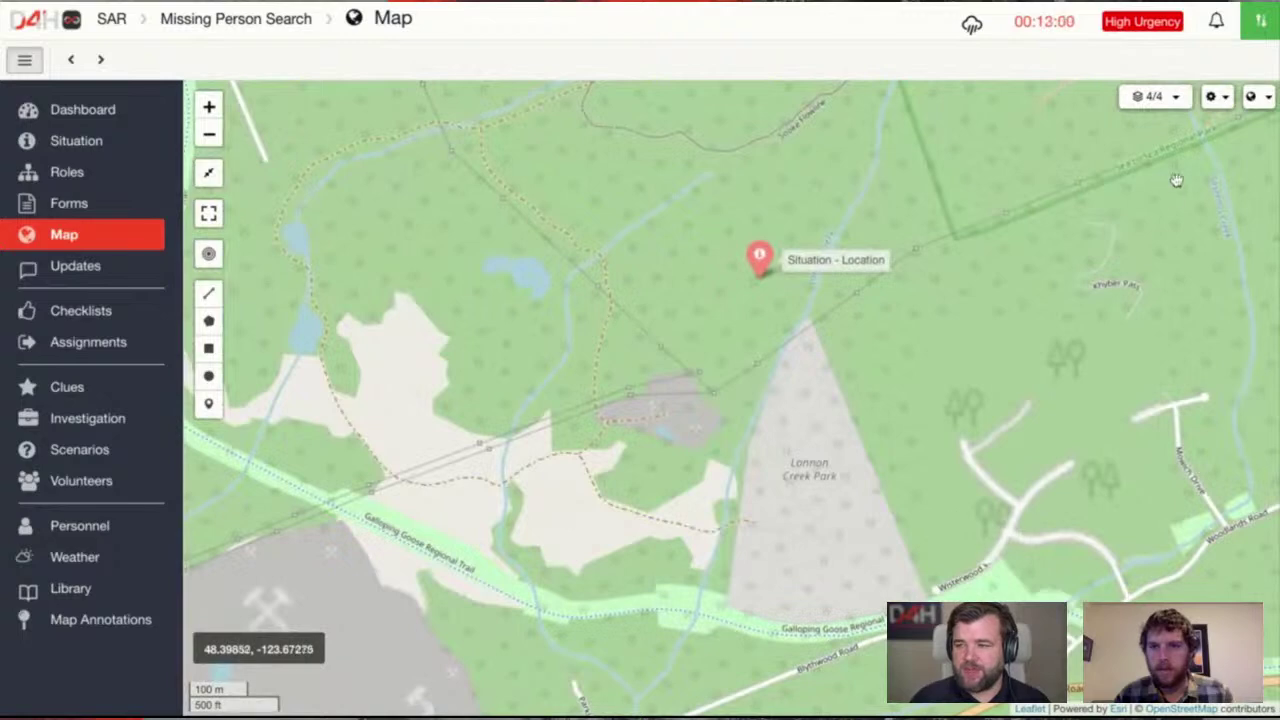
# Try Esri Topographic, then pan the aerial imagery until both incident markers are visible
pyautogui.click(1252, 97)
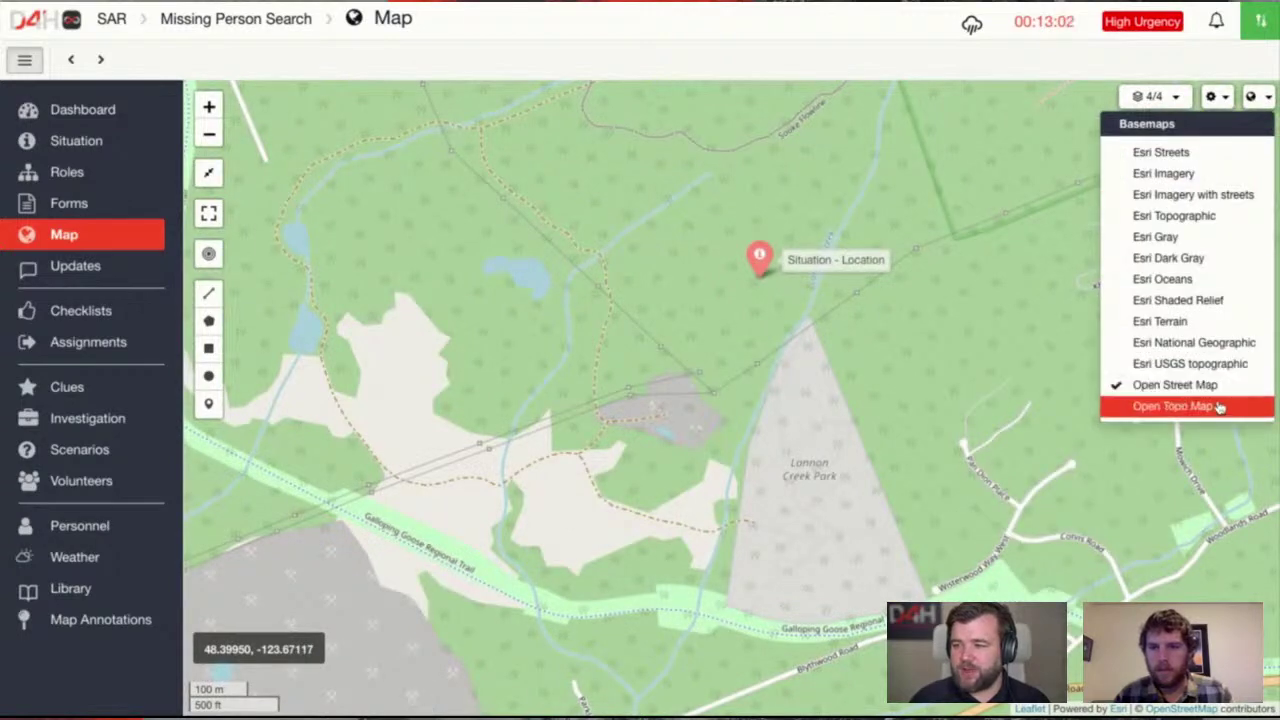
pyautogui.click(1220, 216)
pyautogui.scroll(-3, 1066, 260)
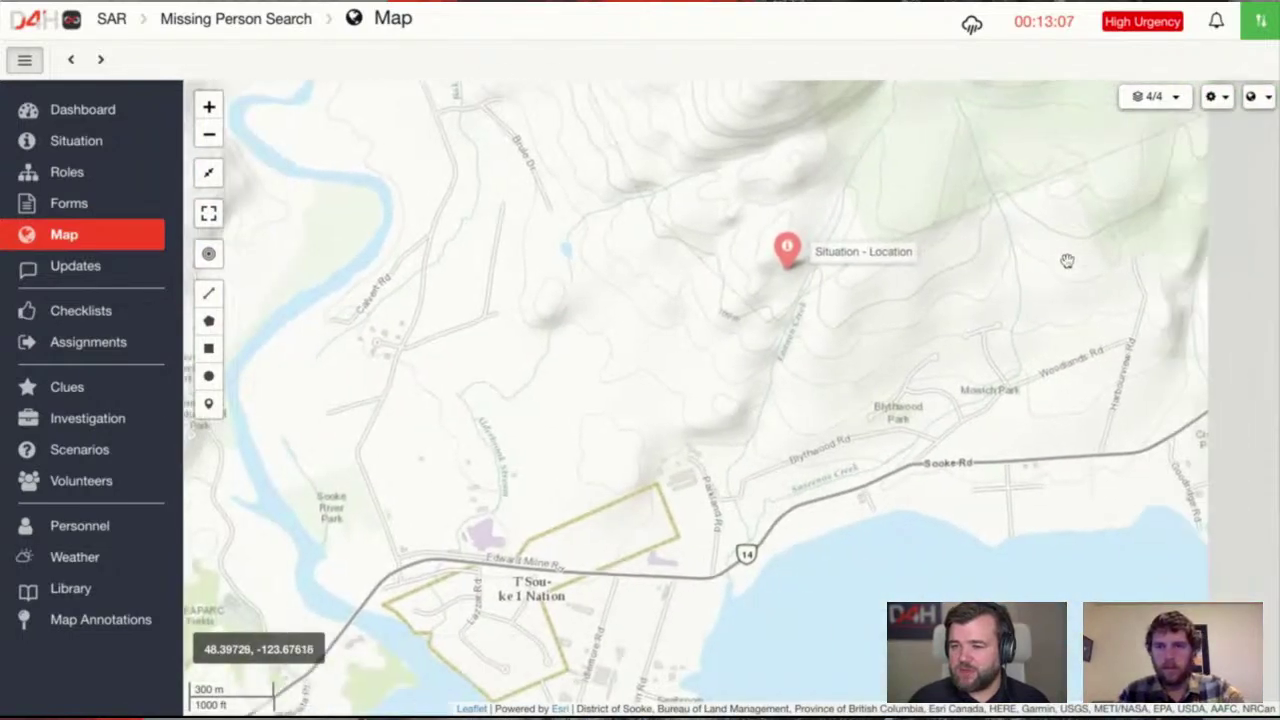
pyautogui.moveTo(1067, 260); pyautogui.dragTo(1014, 265)
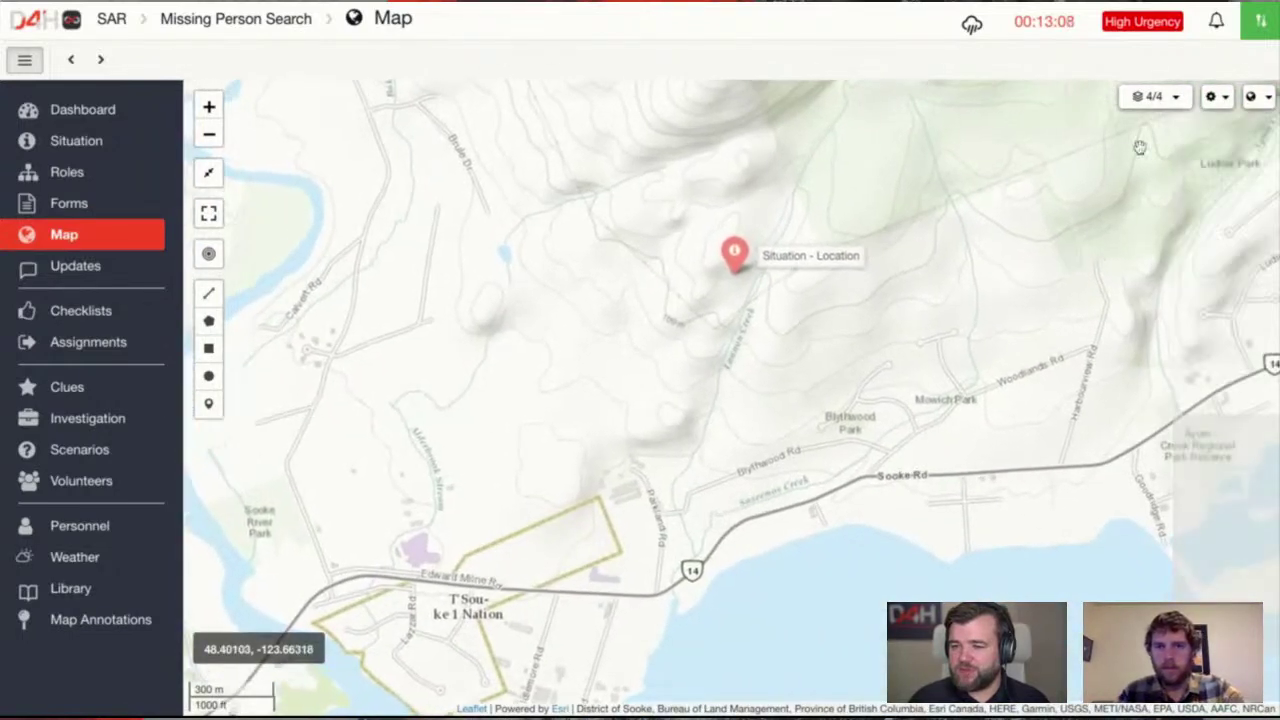
pyautogui.click(1251, 97)
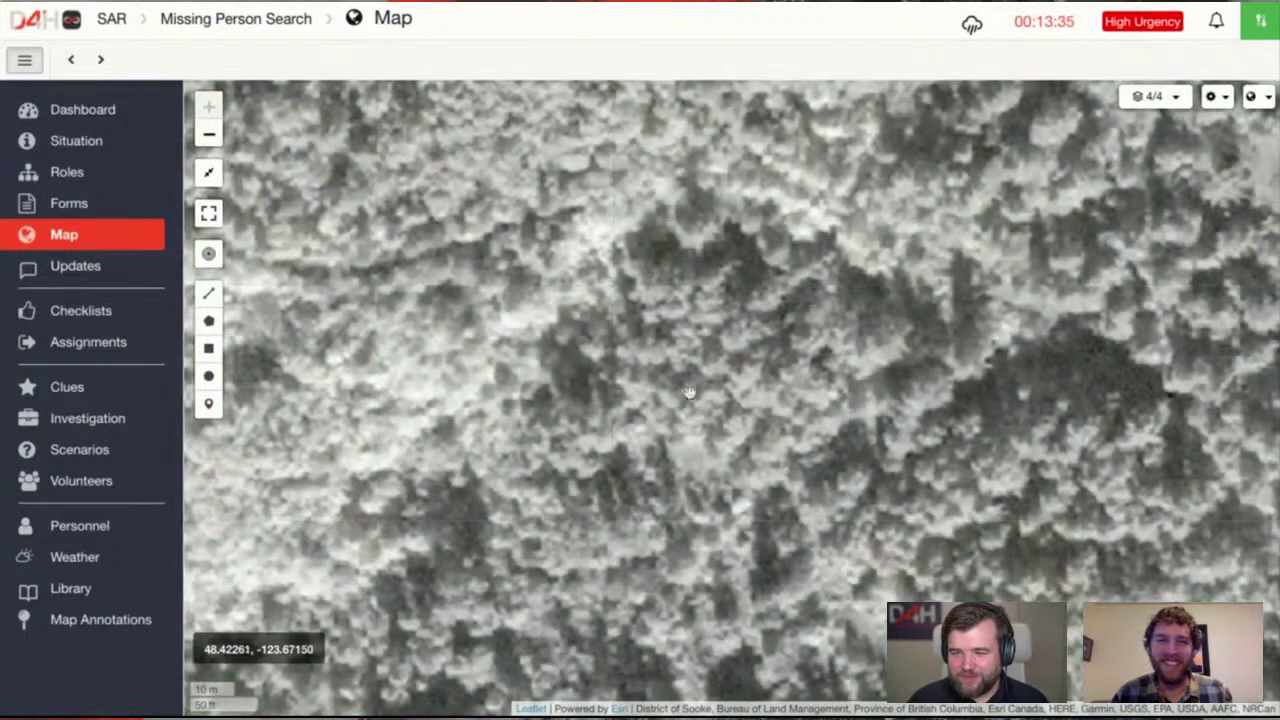
pyautogui.scroll(-4, 687, 392)
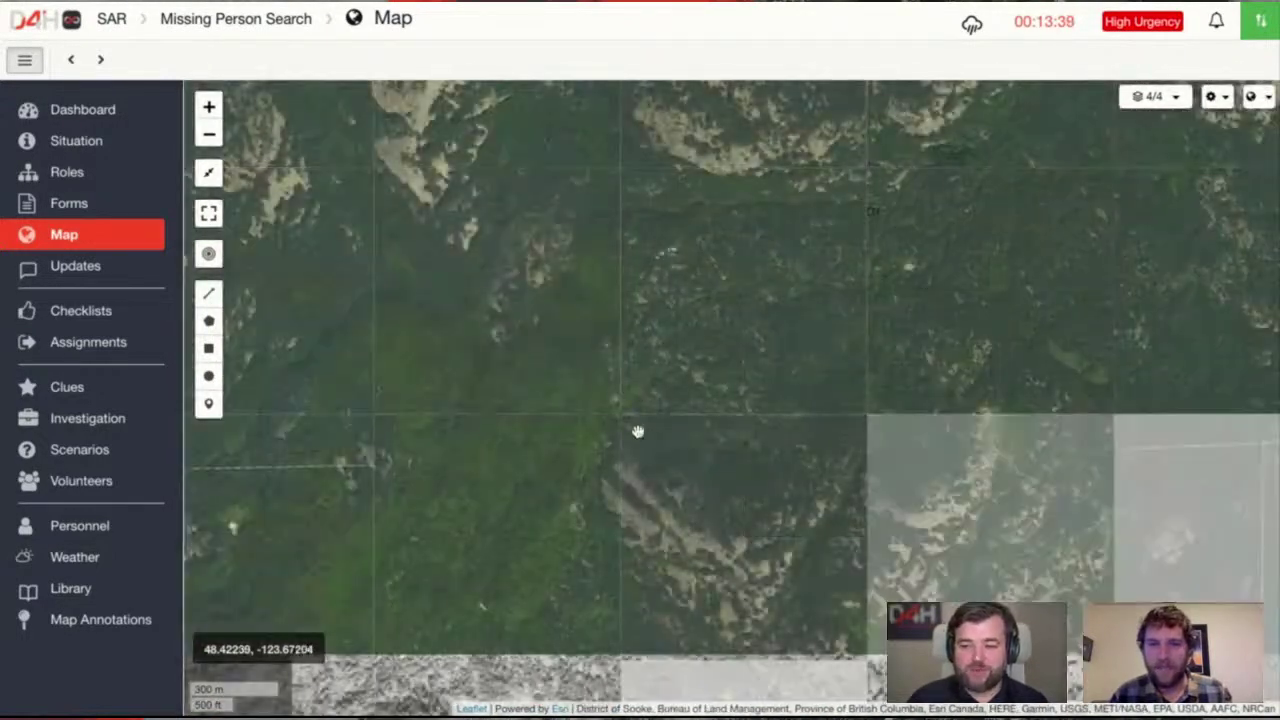
pyautogui.moveTo(637, 429); pyautogui.dragTo(646, 200)
pyautogui.moveTo(727, 460); pyautogui.dragTo(741, 260)
pyautogui.moveTo(620, 515); pyautogui.dragTo(703, 315)
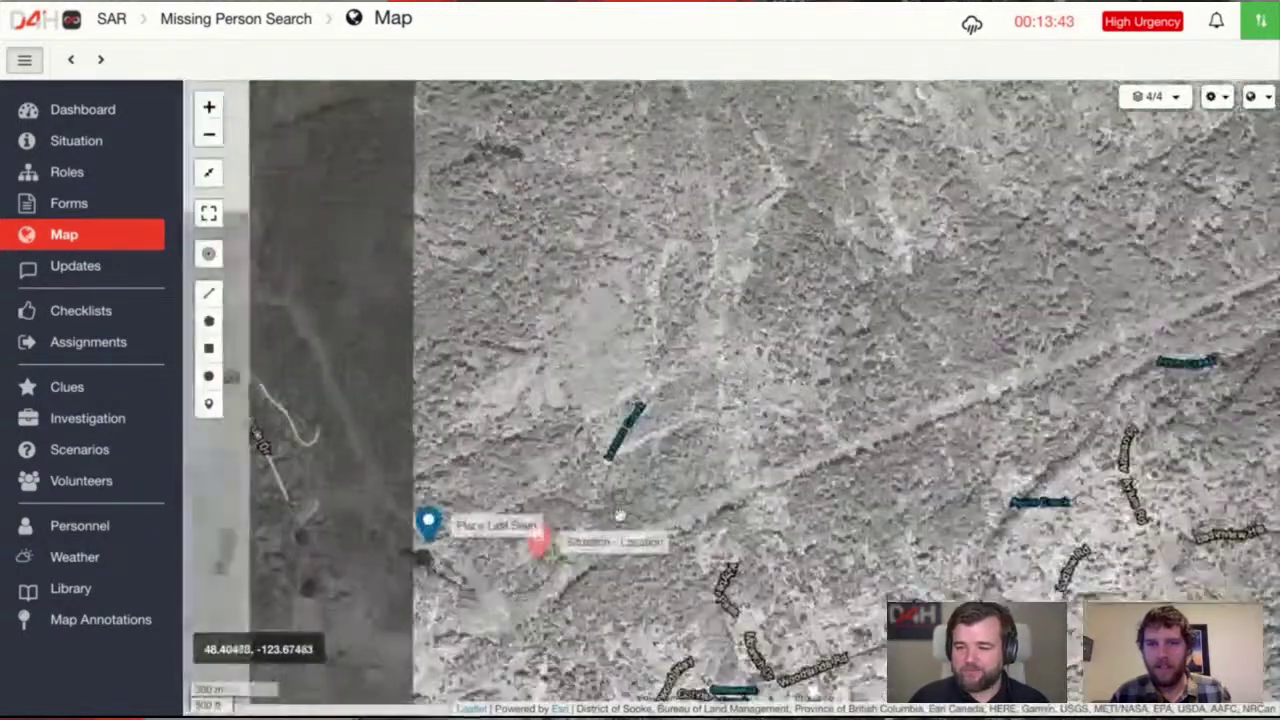
pyautogui.moveTo(522, 595); pyautogui.dragTo(774, 441)
pyautogui.scroll(1, 731, 515)
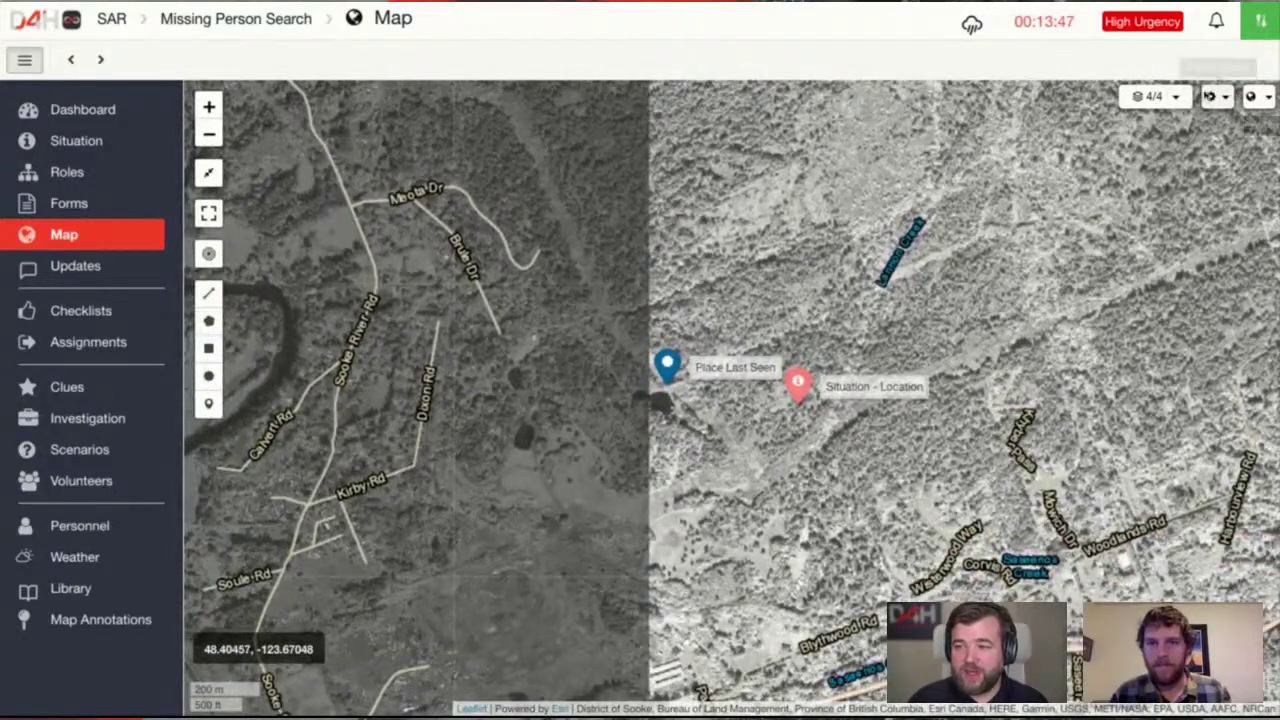
# Set the basemap to Open Topo Map after briefly trying another style
pyautogui.click(1155, 97)
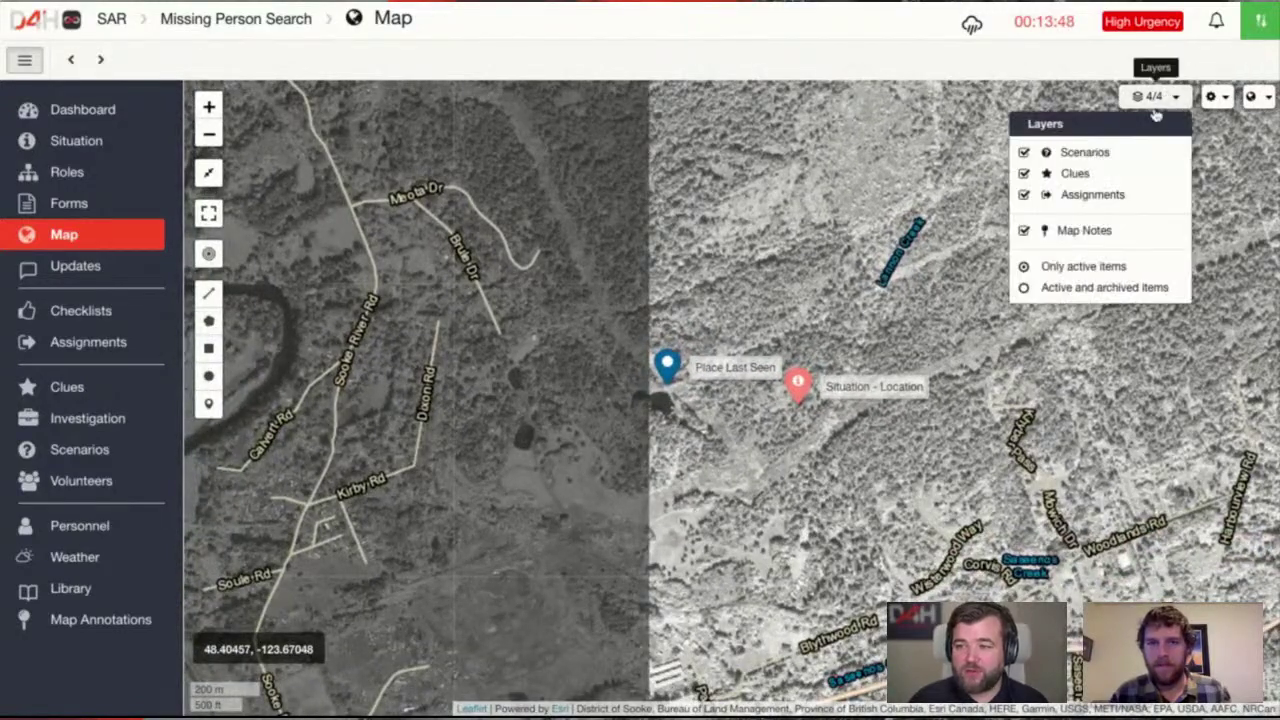
pyautogui.click(1214, 97)
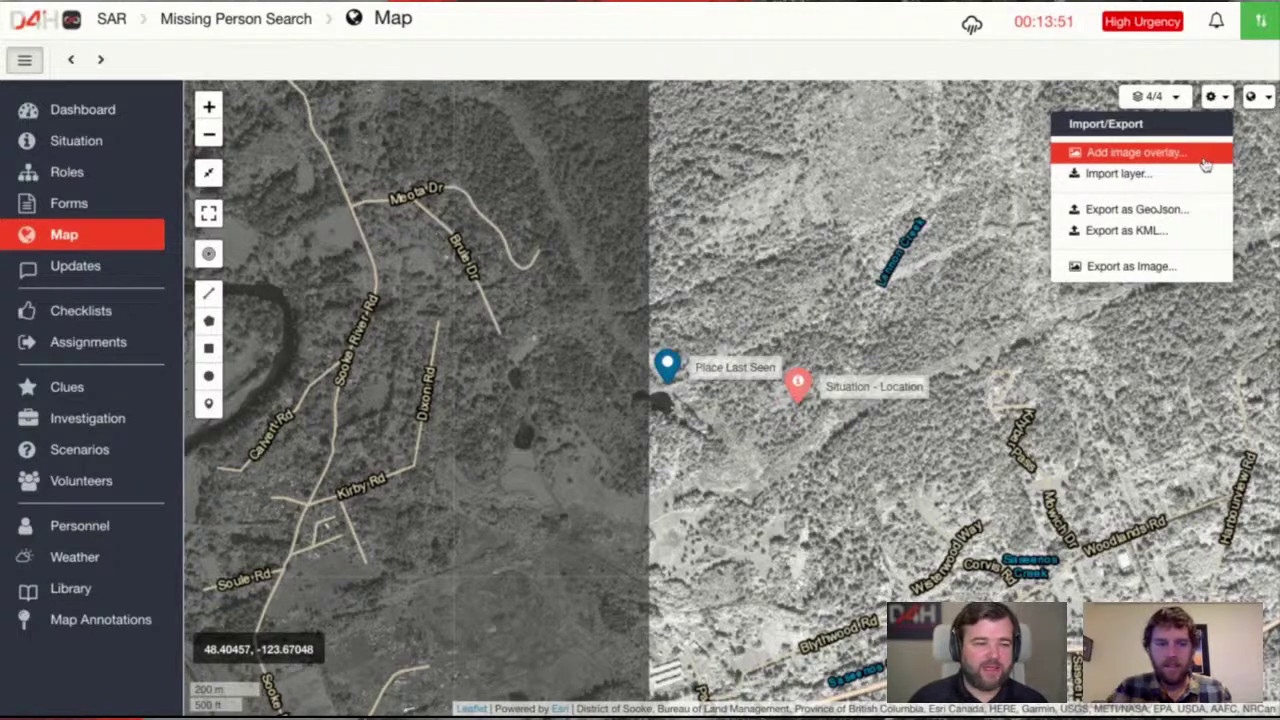
pyautogui.click(960, 318)
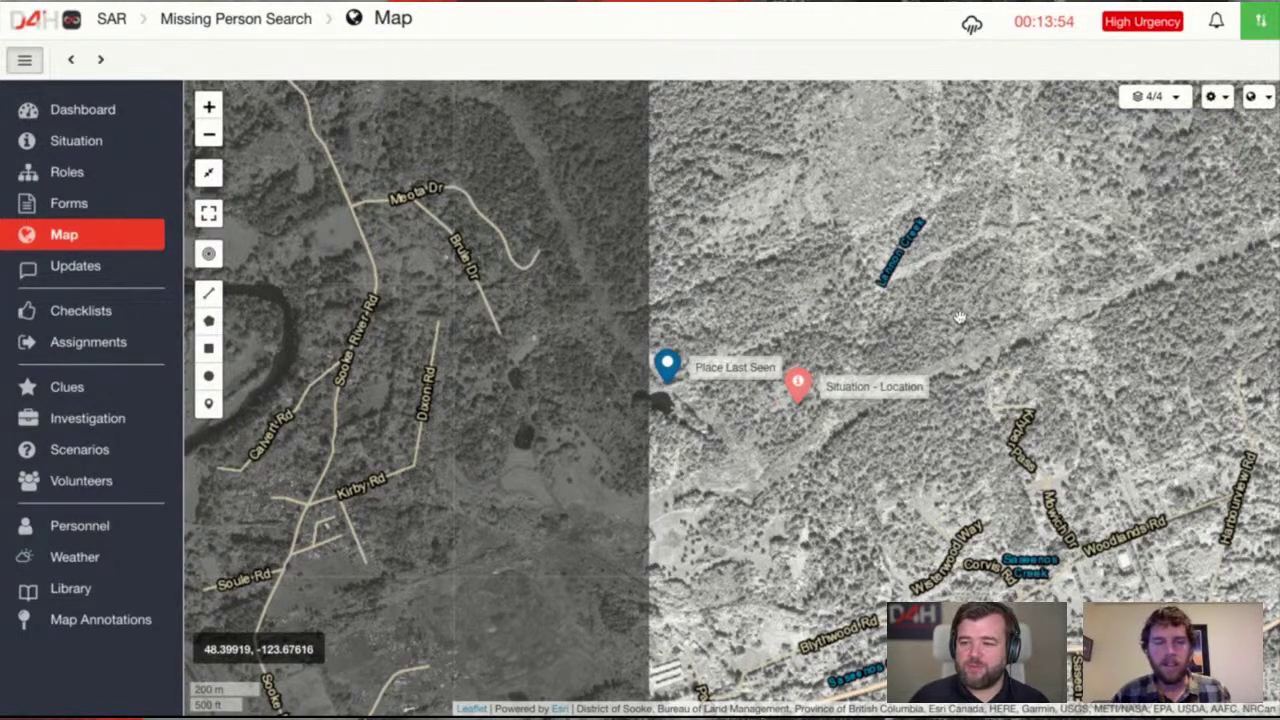
pyautogui.click(1252, 97)
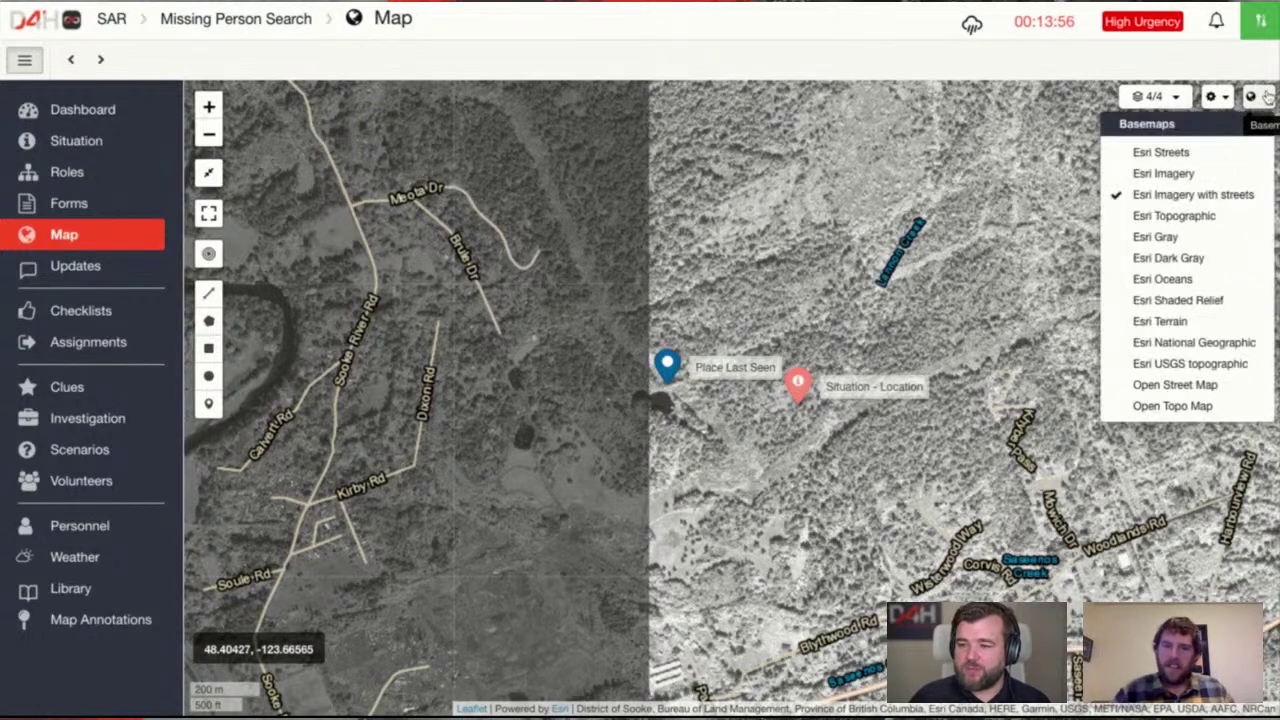
pyautogui.click(1196, 410)
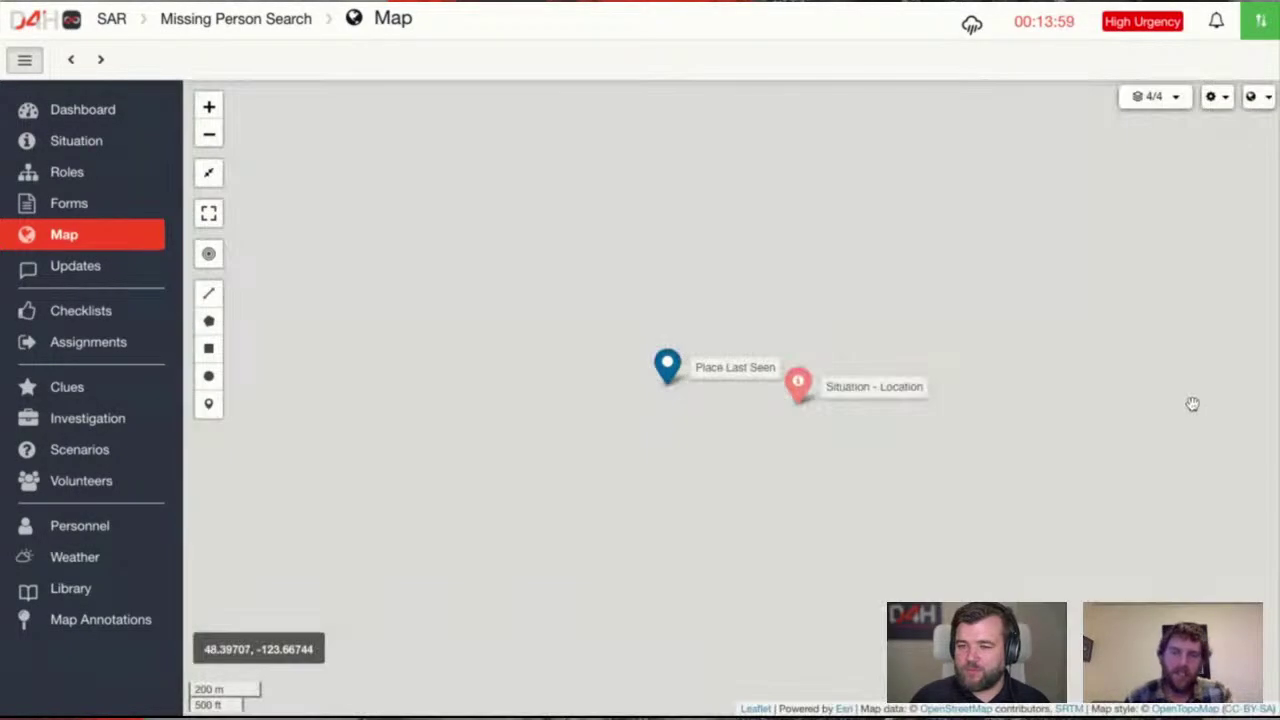
pyautogui.scroll(2, 747, 433)
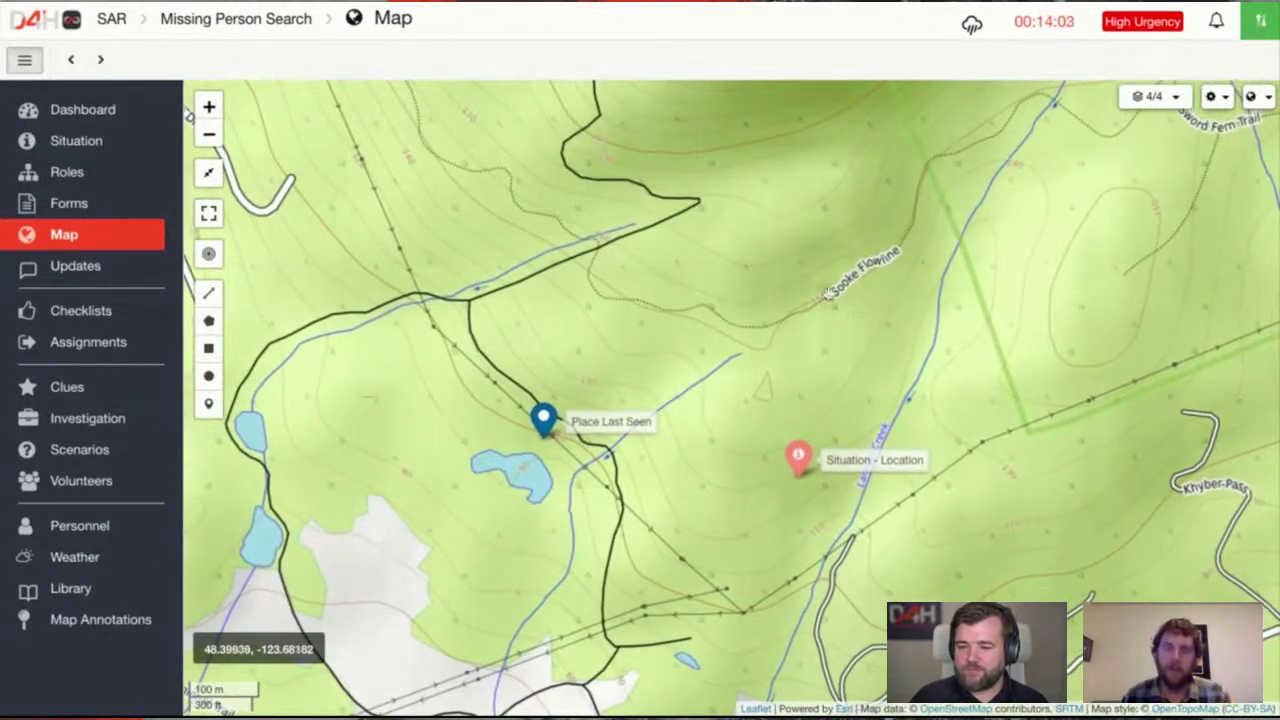
pyautogui.click(1250, 96)
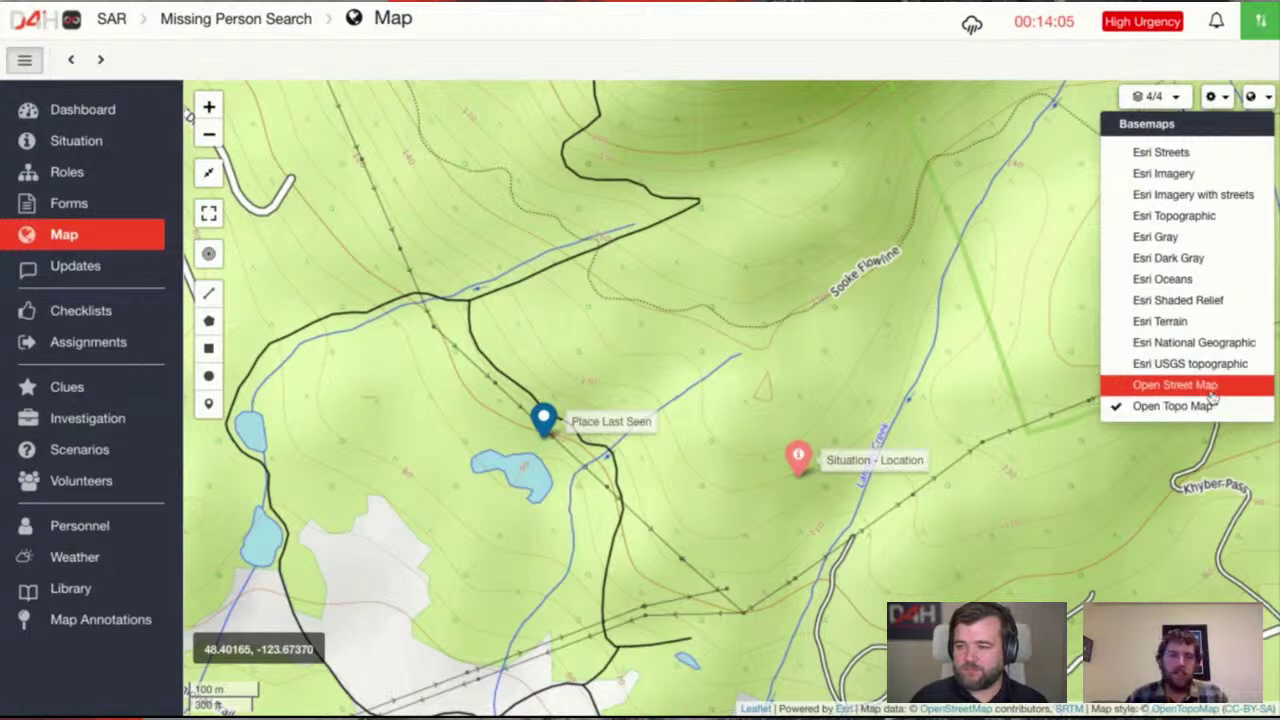
pyautogui.click(1210, 213)
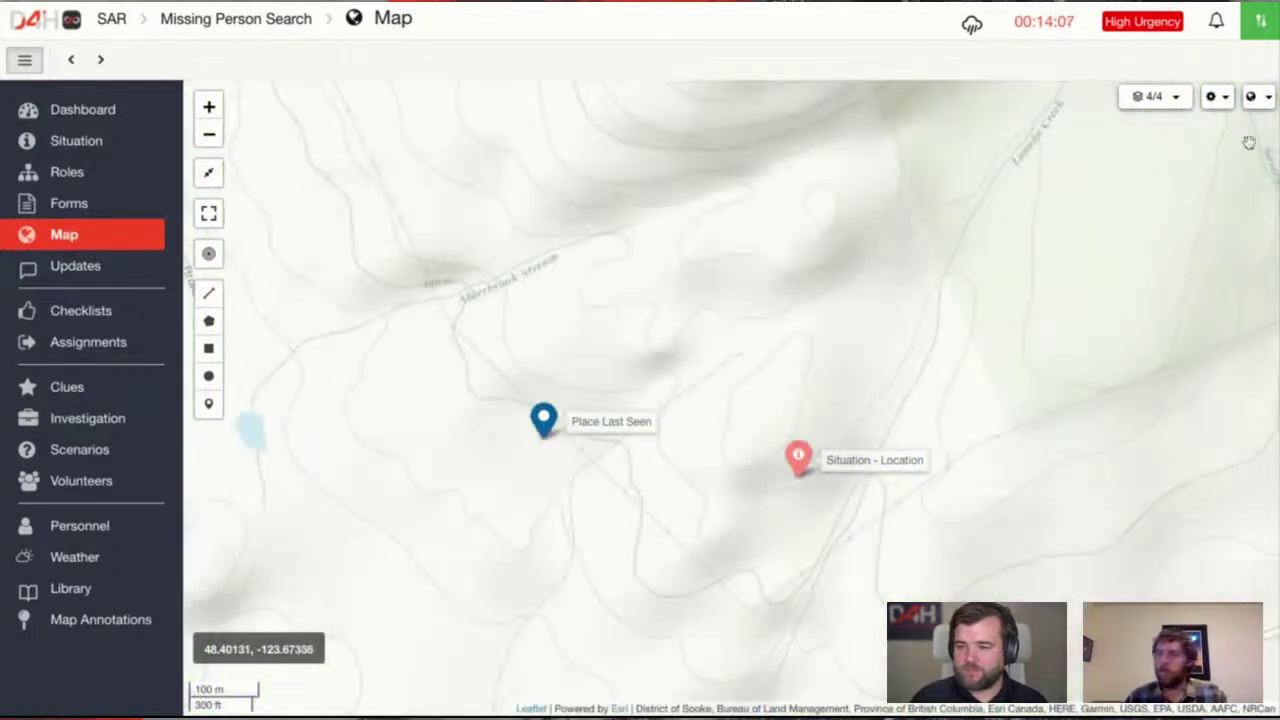
pyautogui.click(1252, 96)
pyautogui.click(1230, 402)
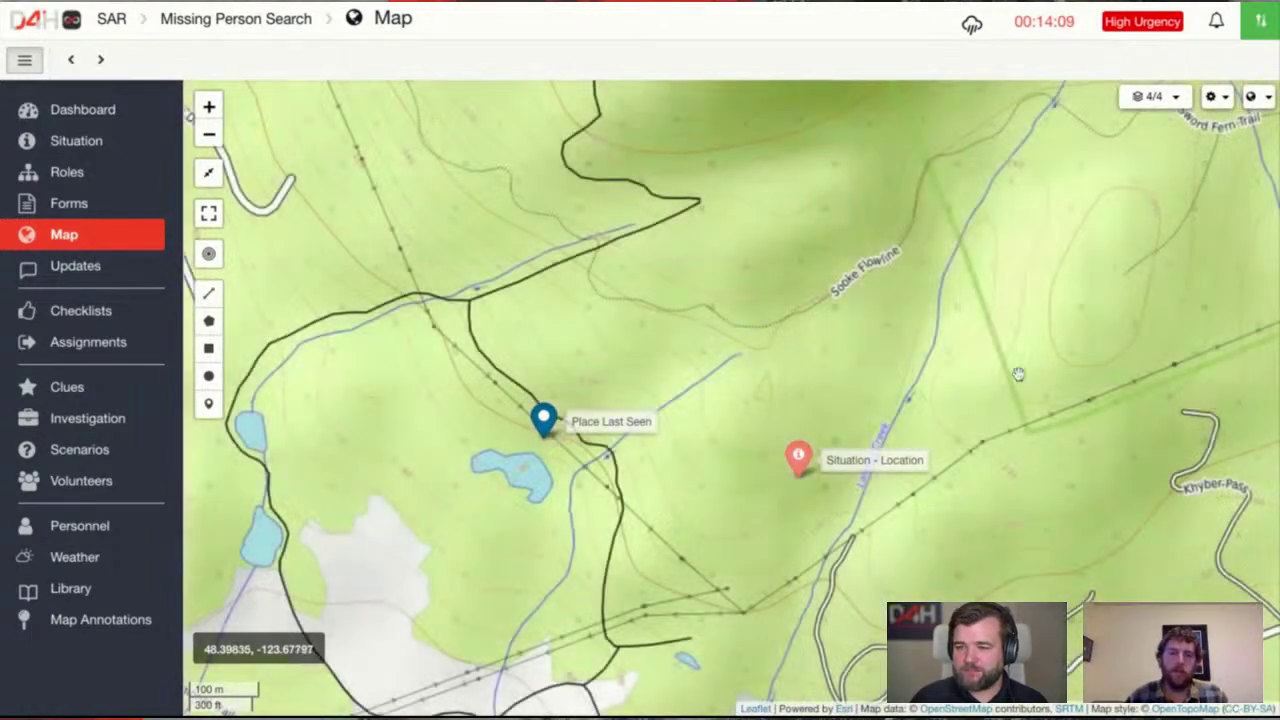
# Pan and zoom out the topo map to survey the terrain around both markers
pyautogui.scroll(-2, 777, 330)
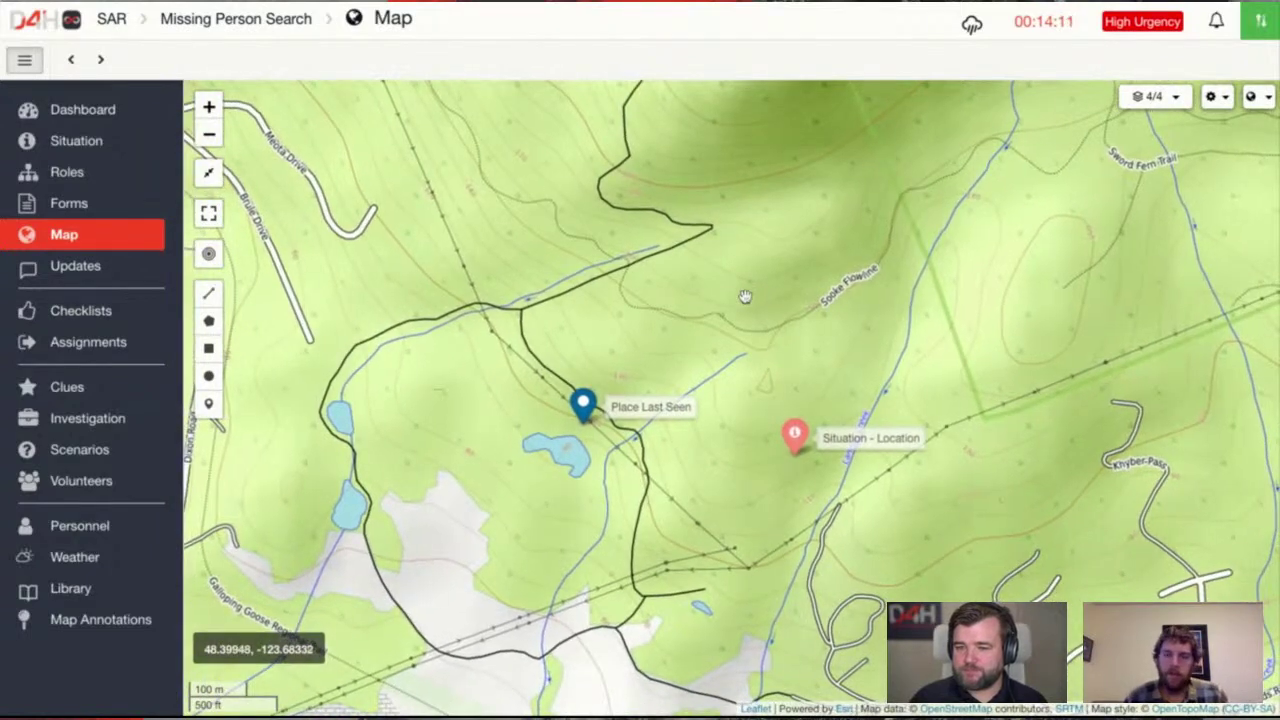
pyautogui.moveTo(757, 296); pyautogui.dragTo(590, 275)
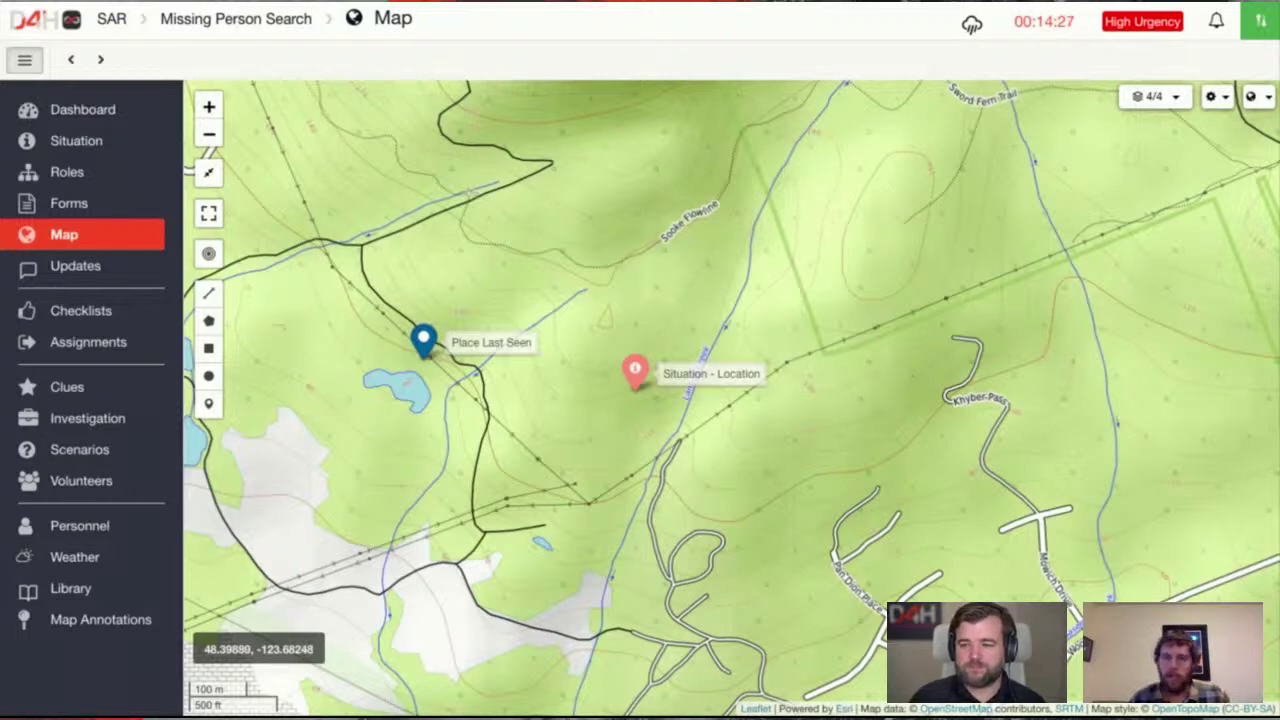
pyautogui.moveTo(552, 426); pyautogui.dragTo(648, 410)
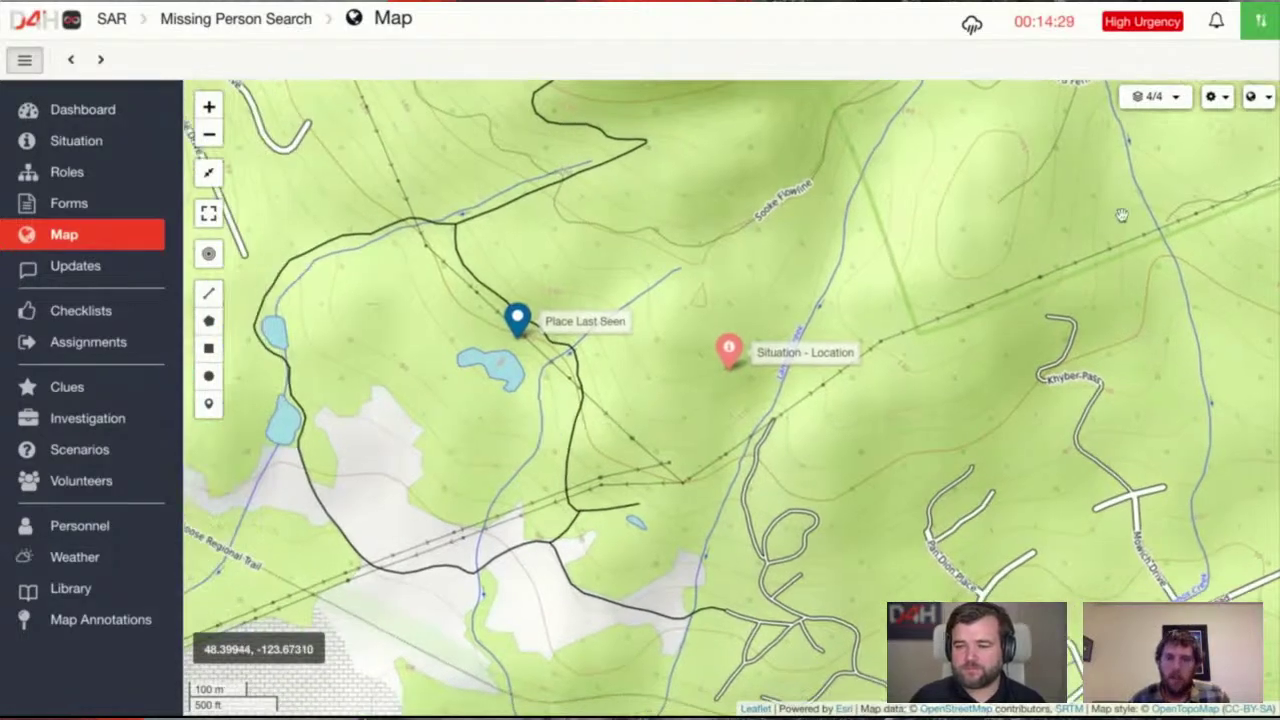
pyautogui.scroll(-1, 847, 314)
pyautogui.scroll(-3, 847, 314)
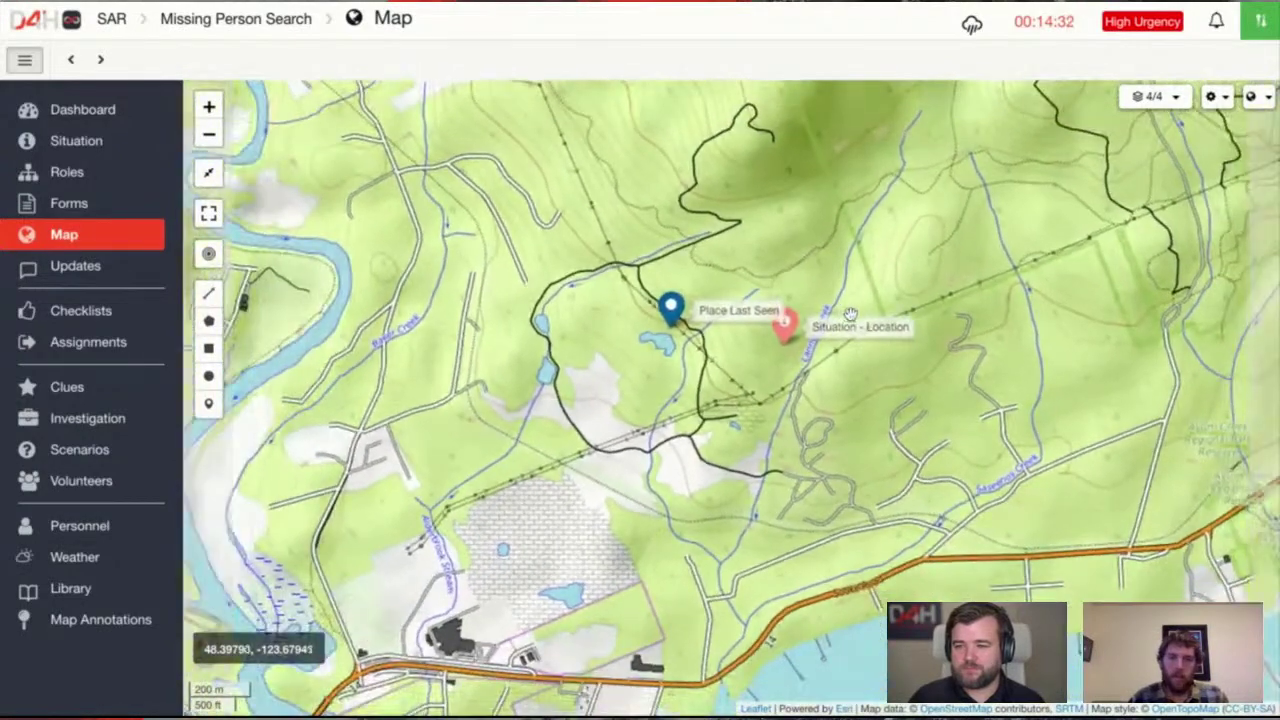
pyautogui.scroll(-2, 849, 313)
pyautogui.moveTo(930, 250); pyautogui.dragTo(906, 278)
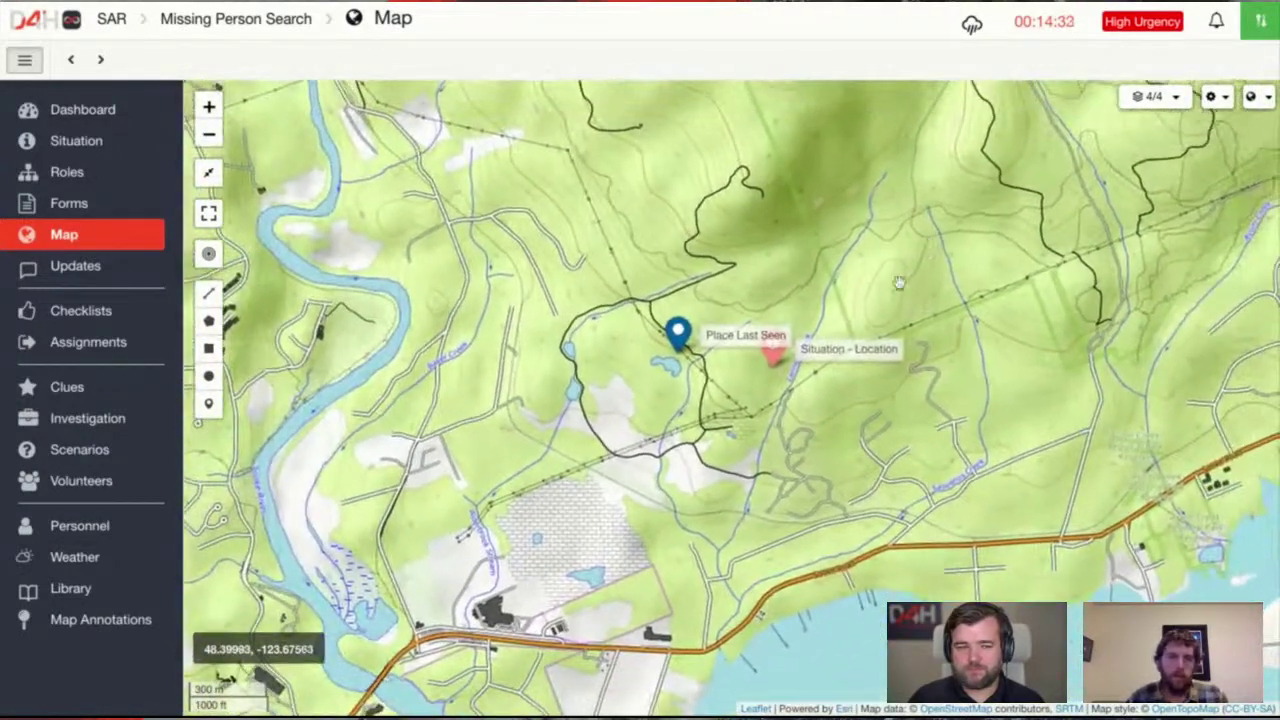
pyautogui.scroll(1, 896, 250)
pyautogui.scroll(1, 890, 238)
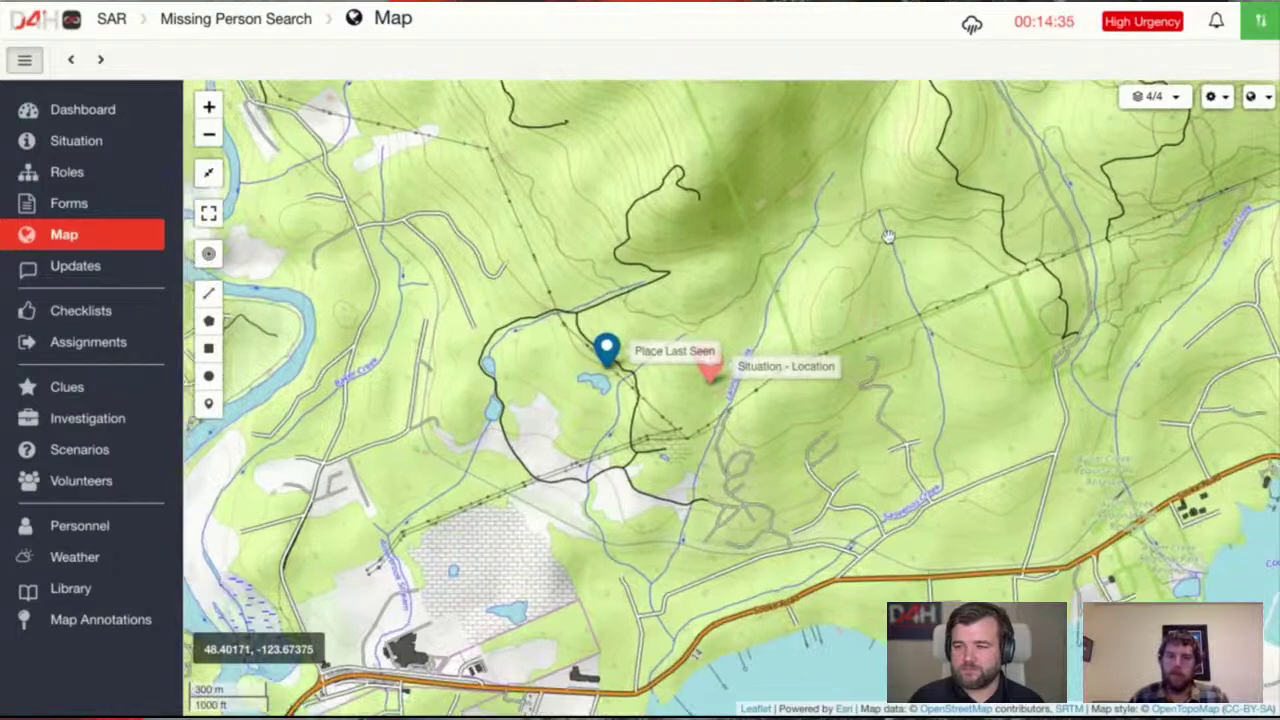
pyautogui.click(1268, 100)
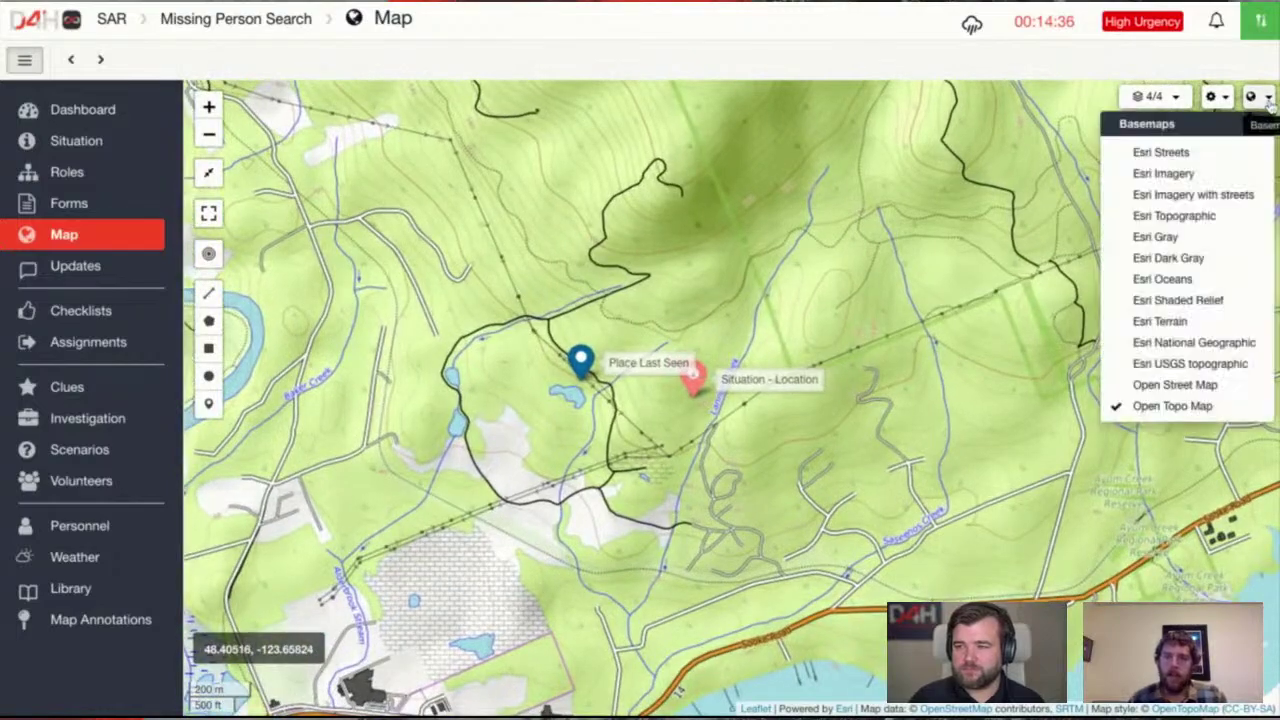
# Switch to Esri Imagery and bring both markers into a close-up view
pyautogui.click(1237, 176)
pyautogui.scroll(-1, 930, 330)
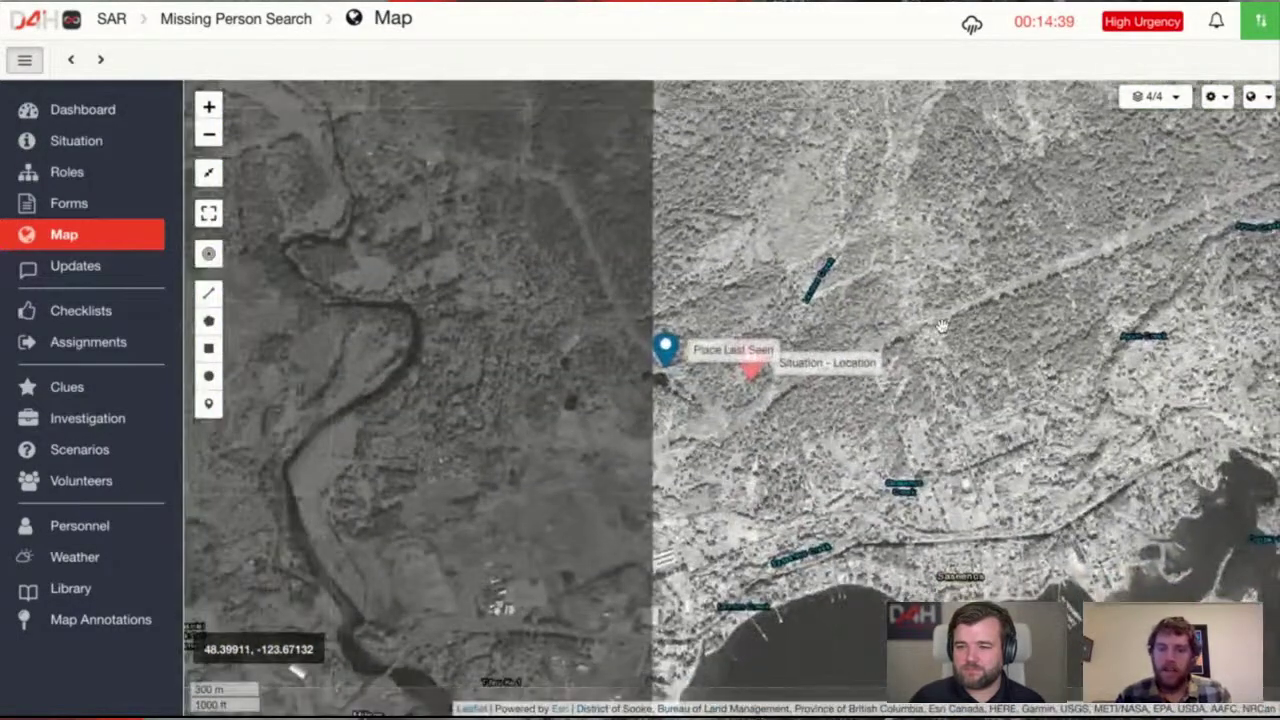
pyautogui.scroll(2, 905, 345)
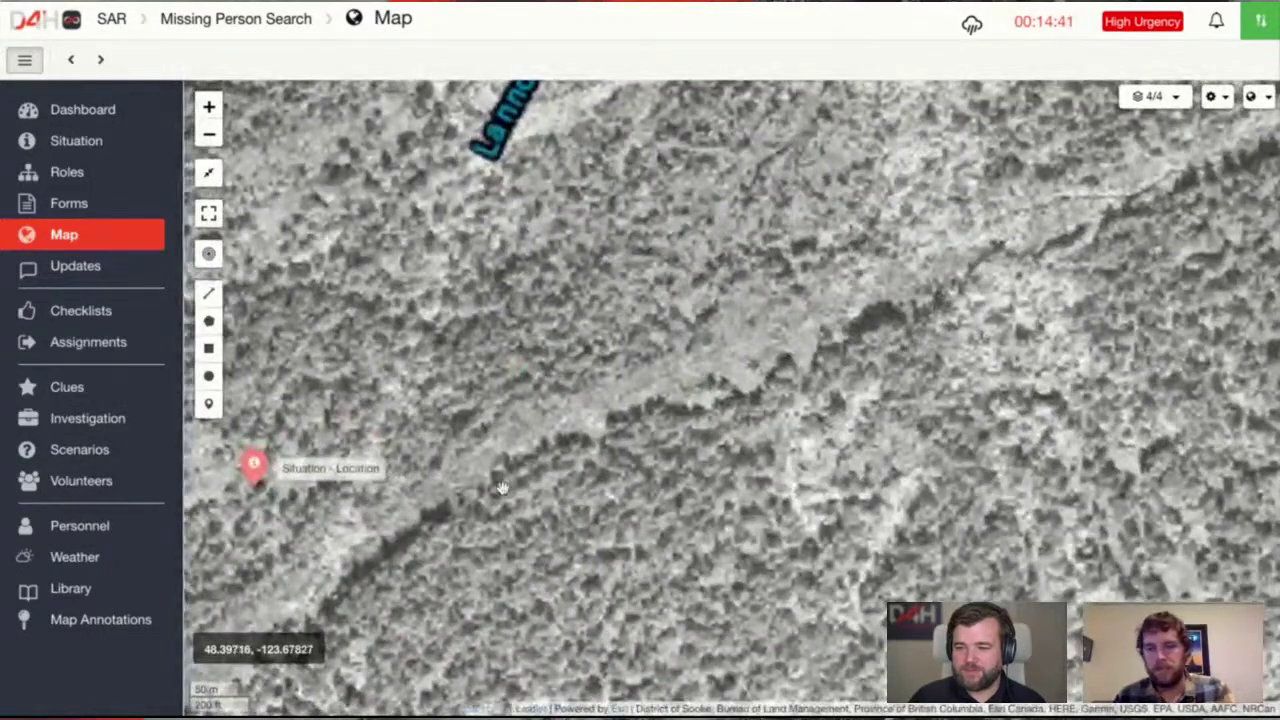
pyautogui.moveTo(375, 474); pyautogui.dragTo(929, 439)
pyautogui.scroll(1, 543, 487)
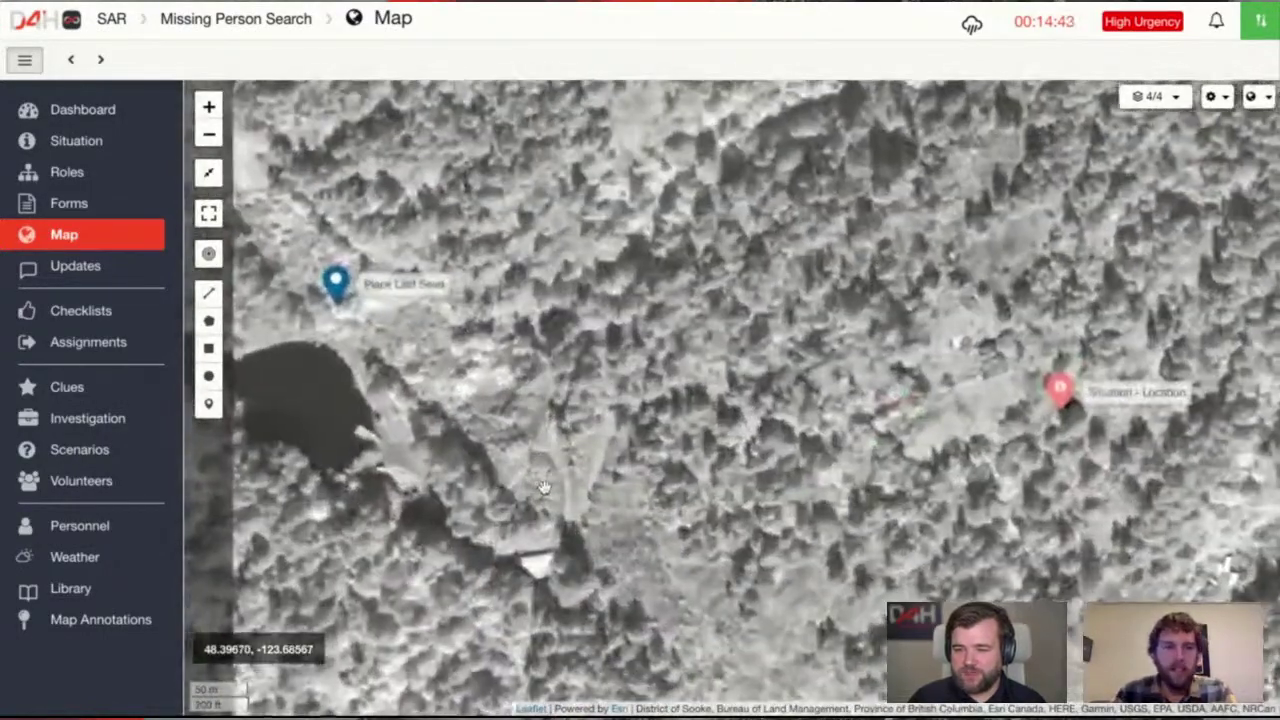
# Frame the forest and creeks south of the Situation - Location marker
pyautogui.moveTo(635, 398); pyautogui.dragTo(575, 504)
pyautogui.scroll(-2, 585, 492)
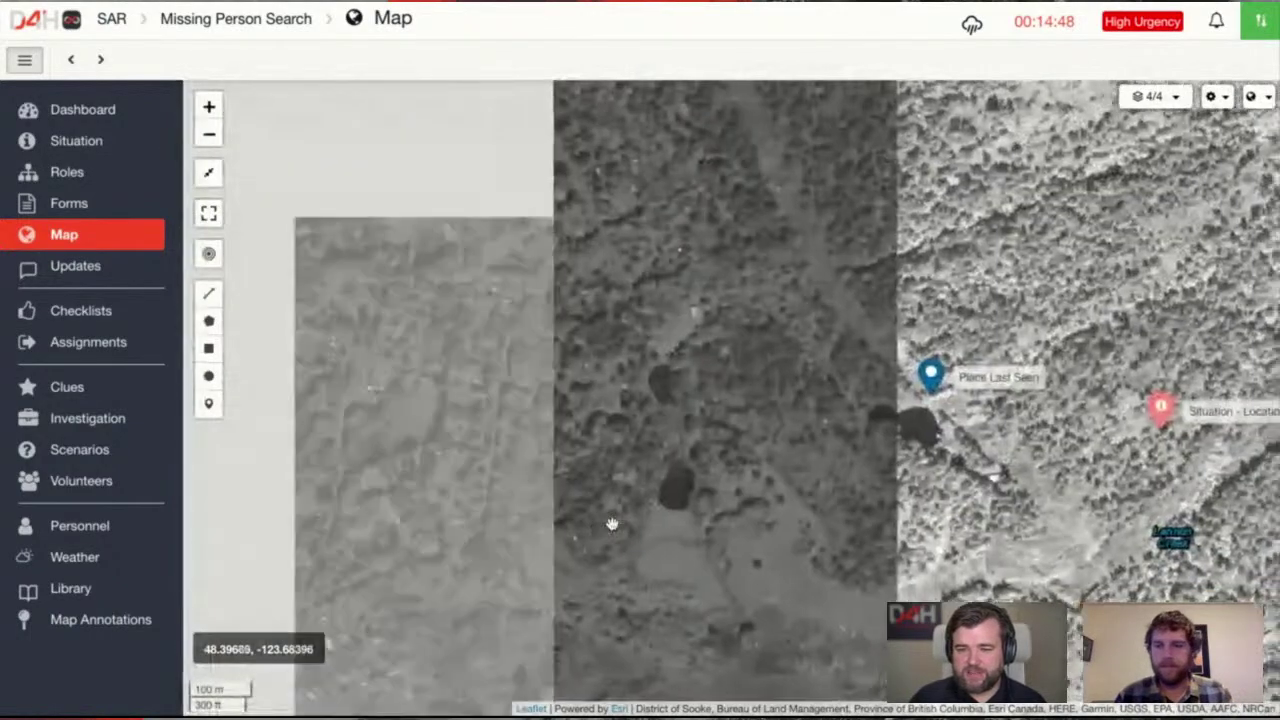
pyautogui.moveTo(605, 522); pyautogui.dragTo(721, 468)
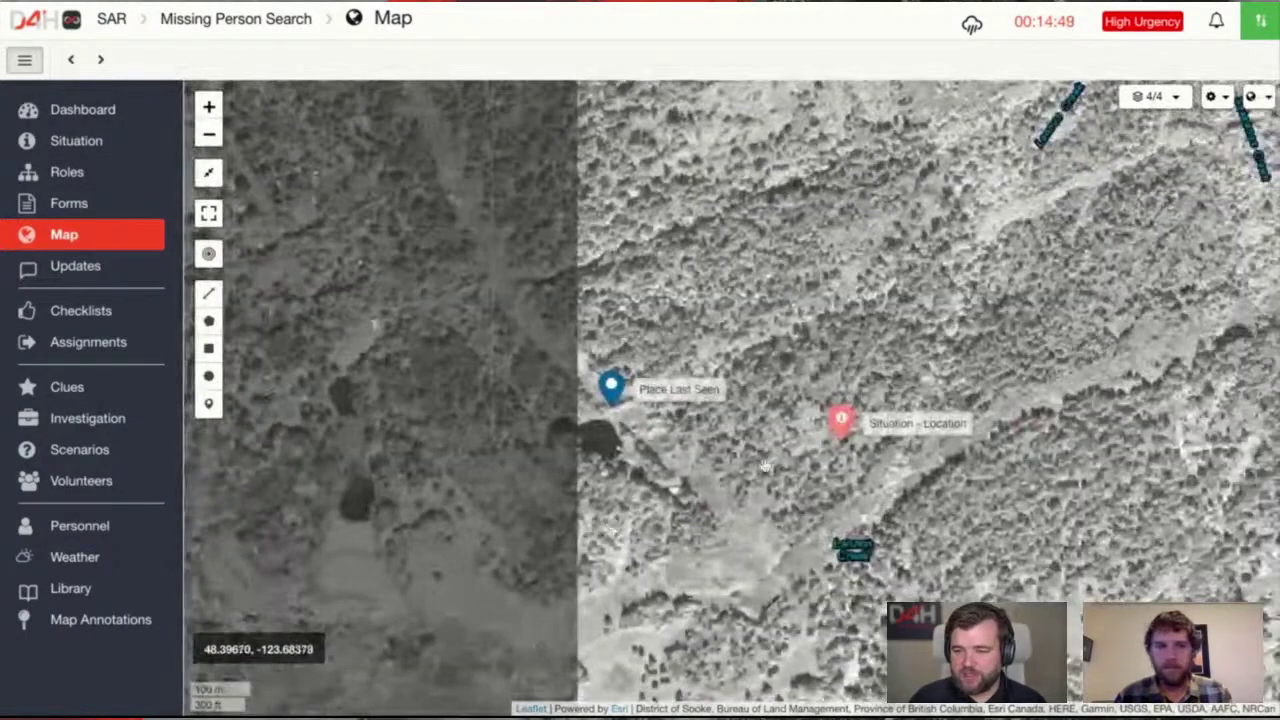
pyautogui.scroll(1, 742, 457)
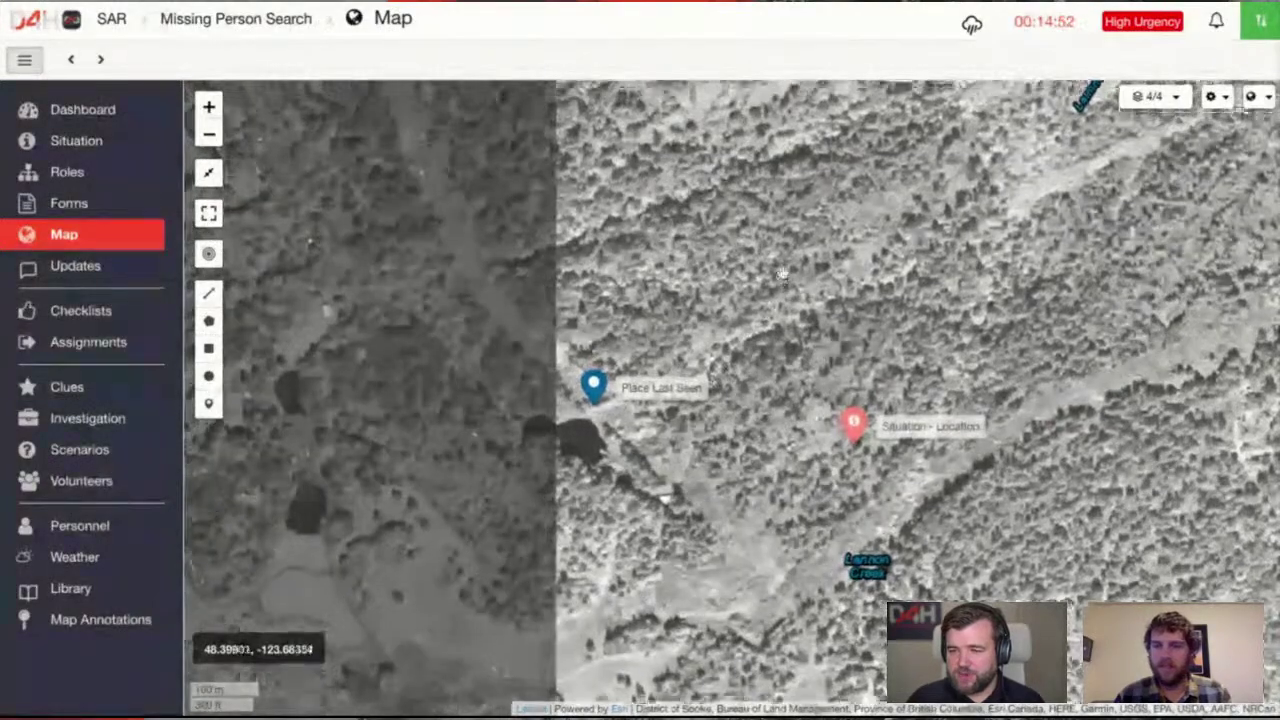
pyautogui.moveTo(856, 515); pyautogui.dragTo(828, 655)
pyautogui.moveTo(794, 452); pyautogui.dragTo(782, 378)
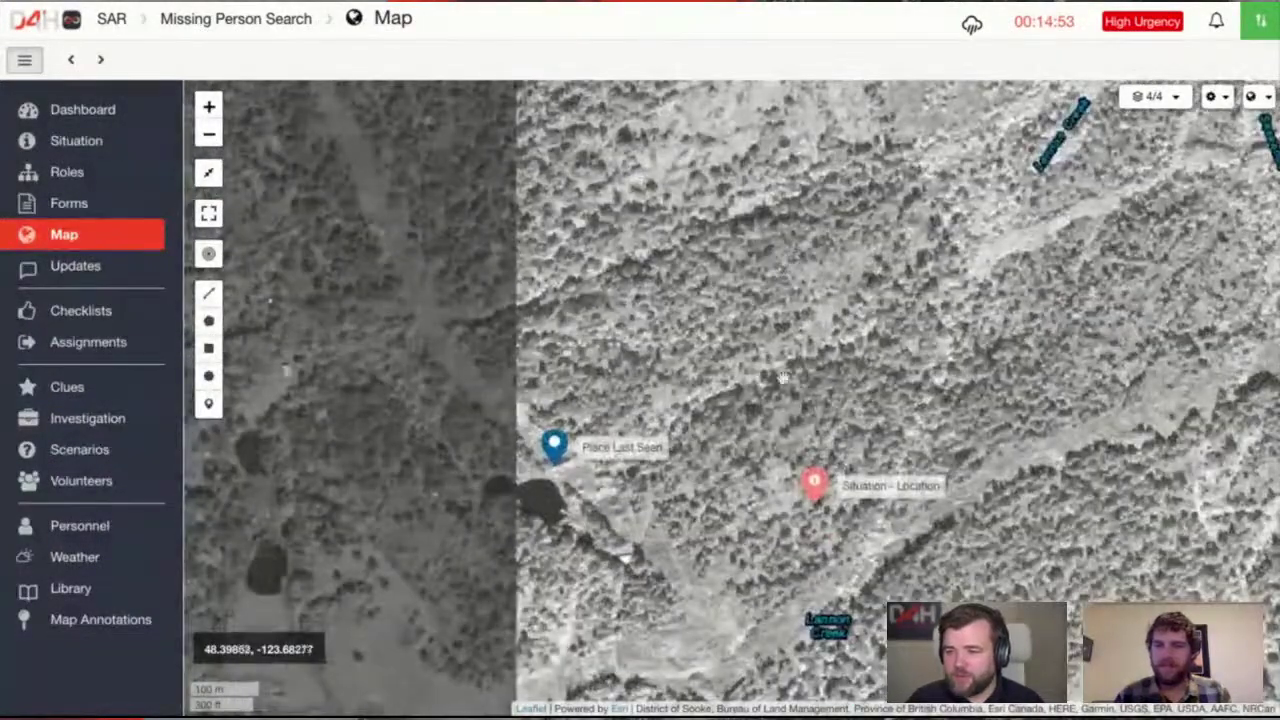
pyautogui.moveTo(650, 700); pyautogui.dragTo(614, 563)
pyautogui.moveTo(704, 261); pyautogui.dragTo(702, 356)
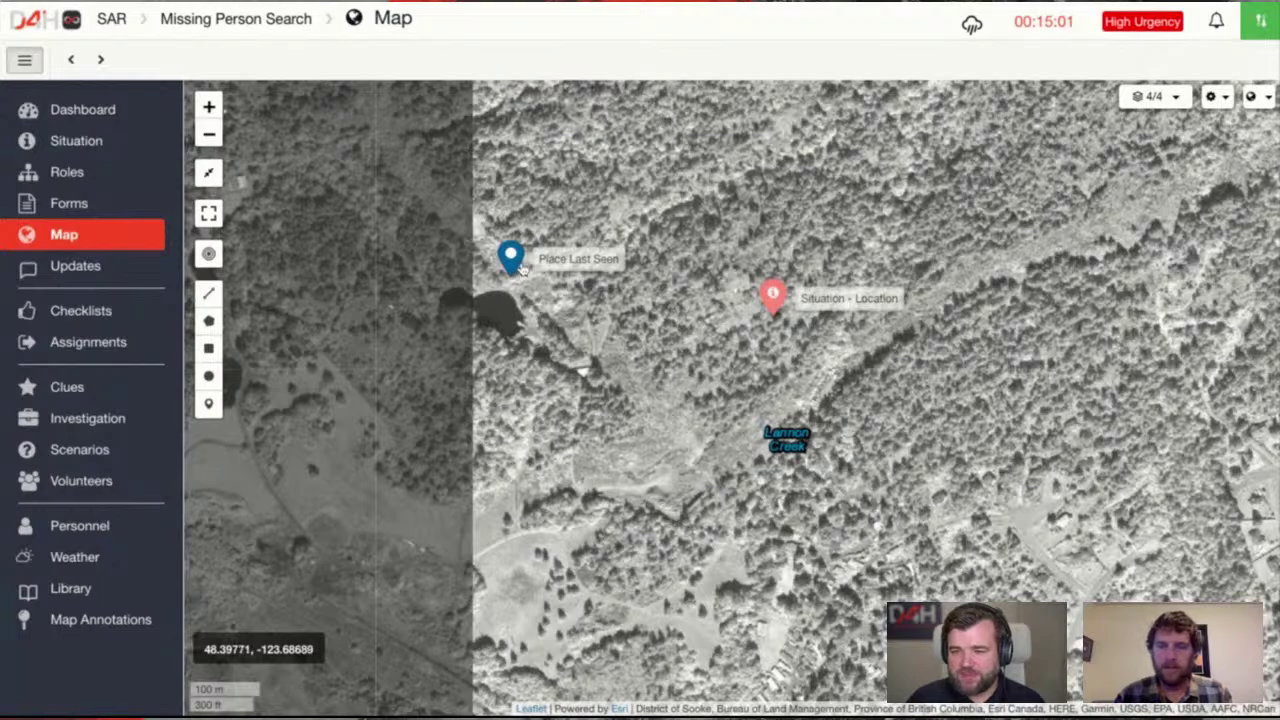
pyautogui.scroll(-5, 626, 486)
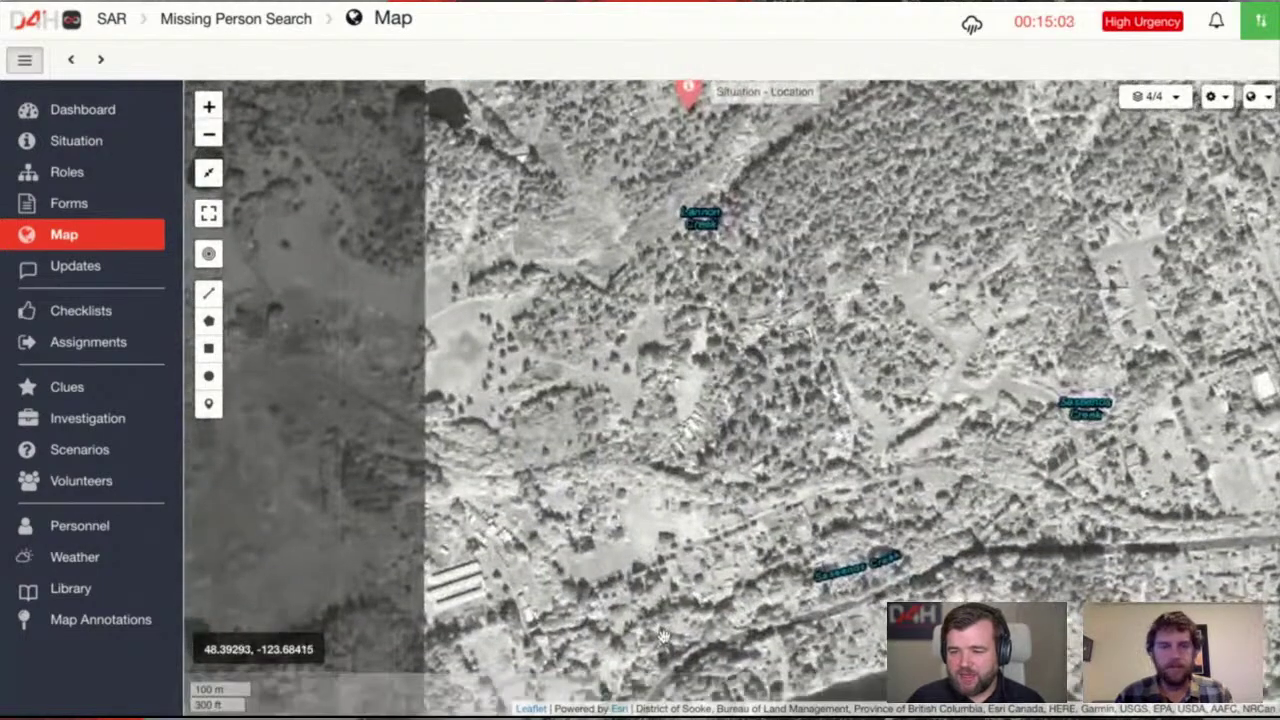
# Add a red flag map note 'Command Post' beside the buildings south of Lannon Creek
pyautogui.click(208, 403)
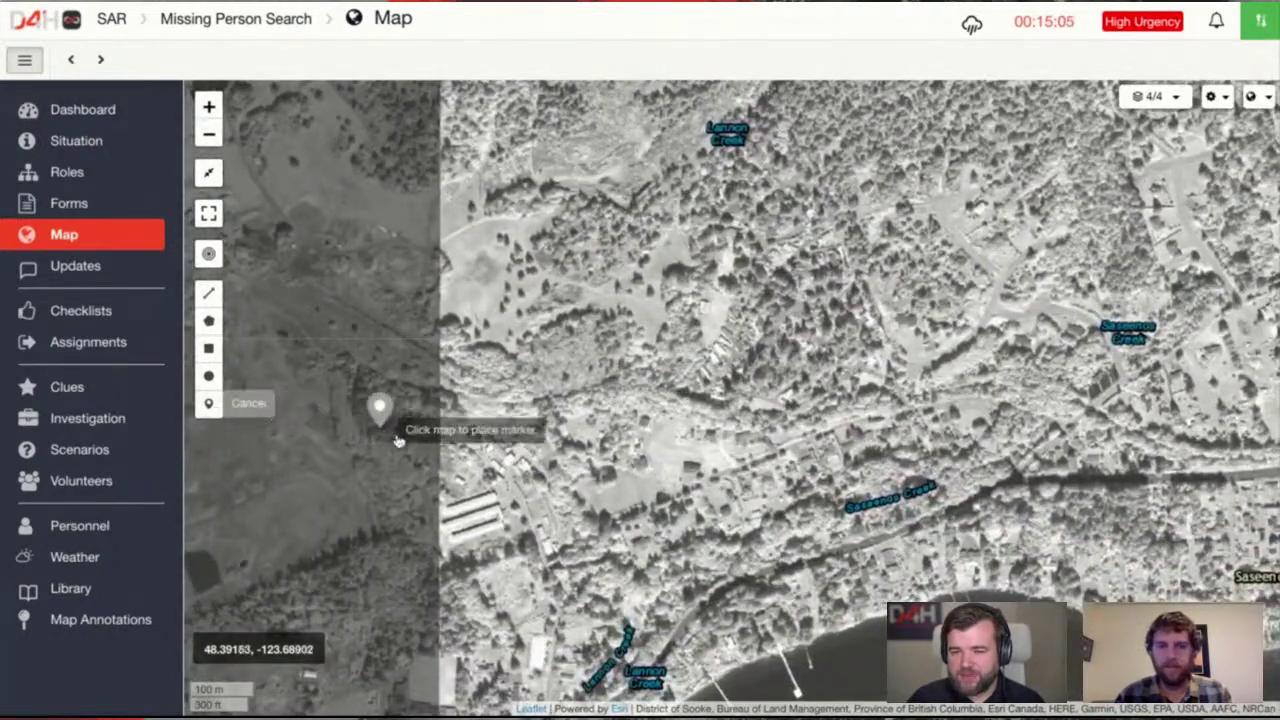
pyautogui.click(502, 496)
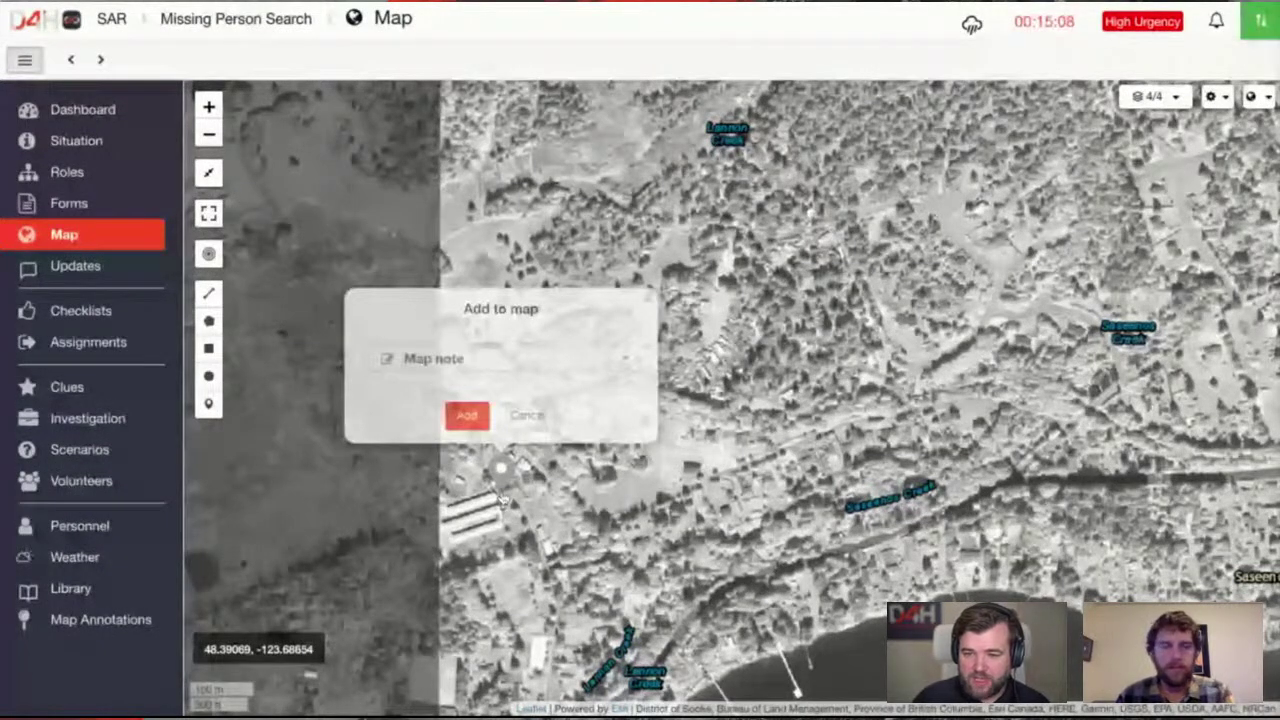
pyautogui.click(467, 415)
pyautogui.write('Co')
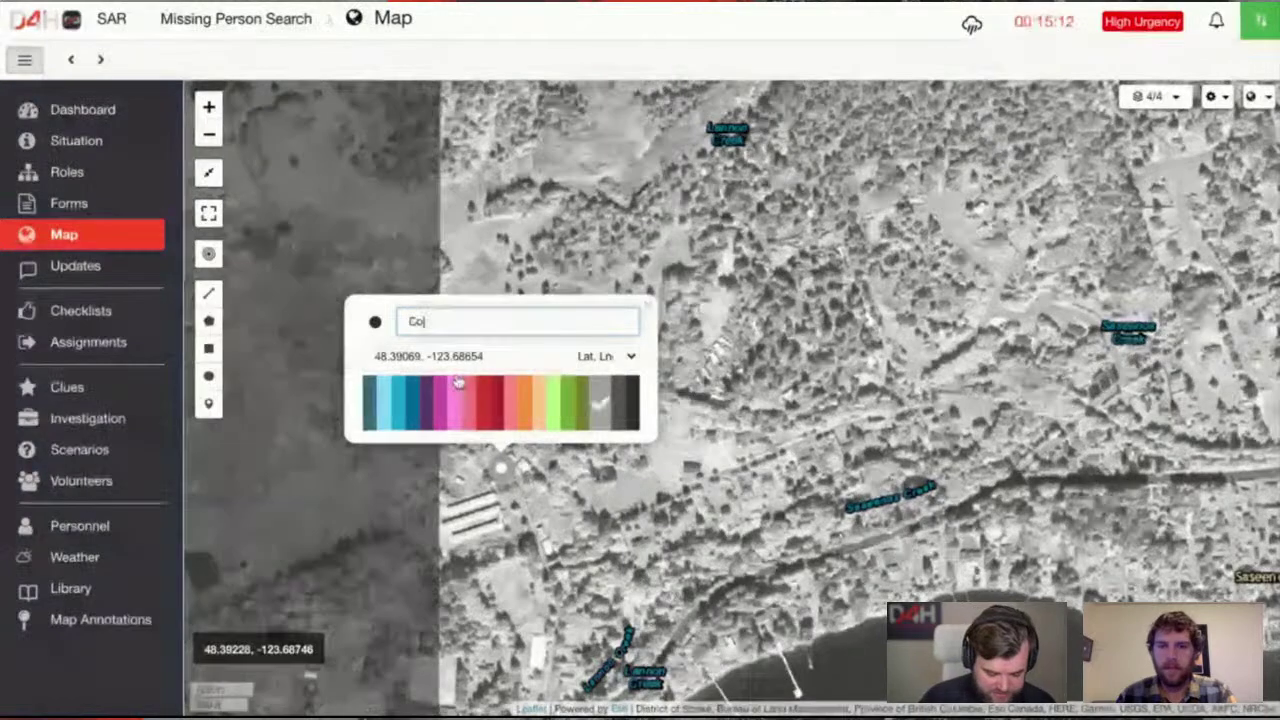
pyautogui.write('mmand Poi')
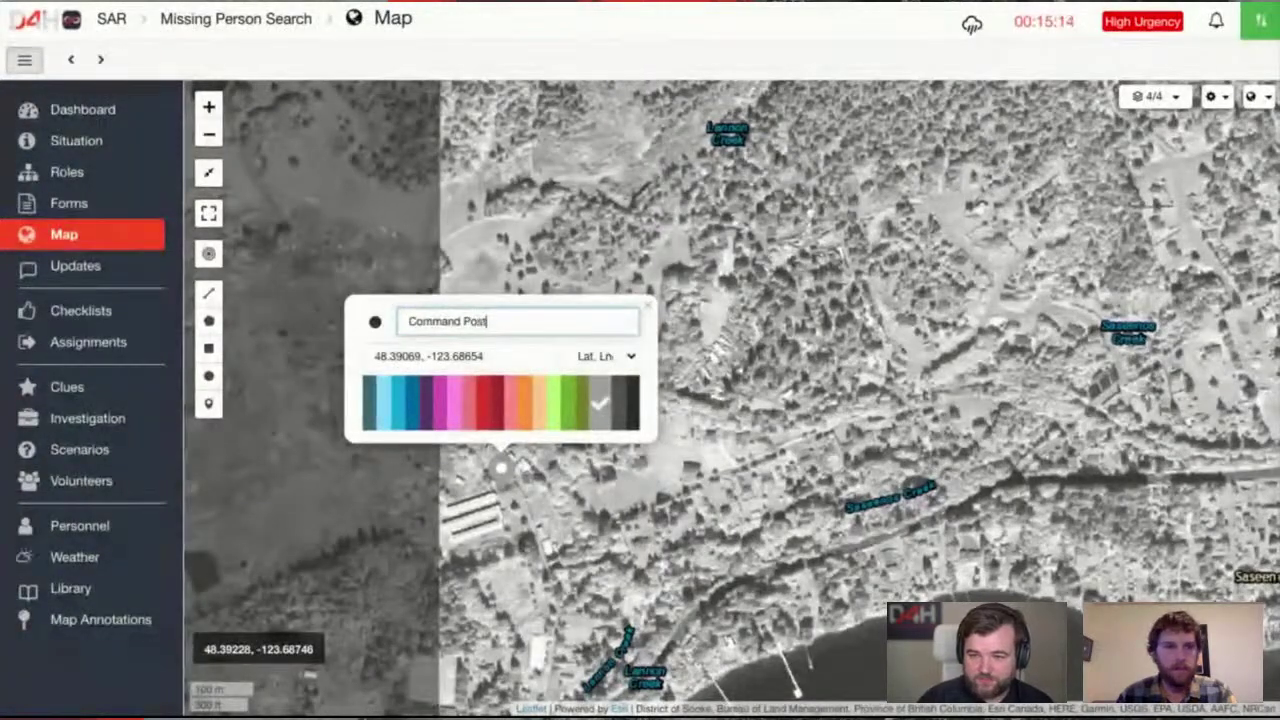
pyautogui.write('t')
pyautogui.click(380, 326)
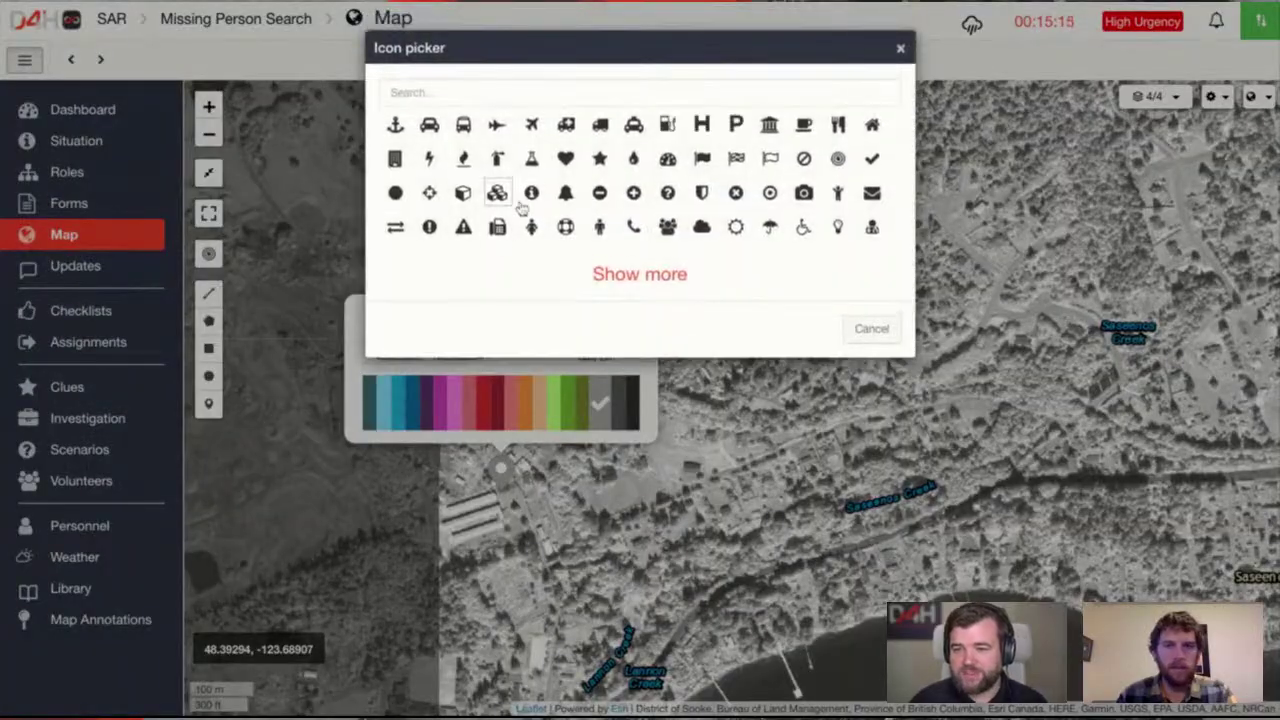
pyautogui.click(703, 162)
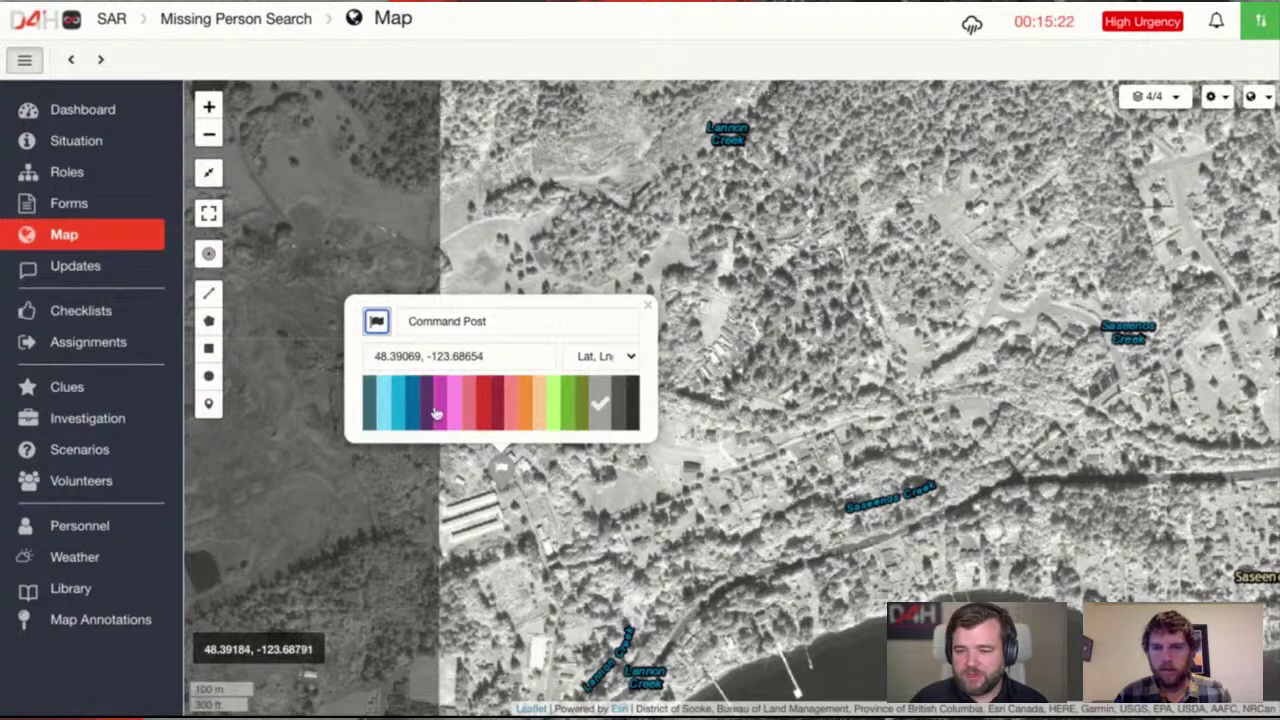
pyautogui.click(485, 412)
pyautogui.click(511, 320)
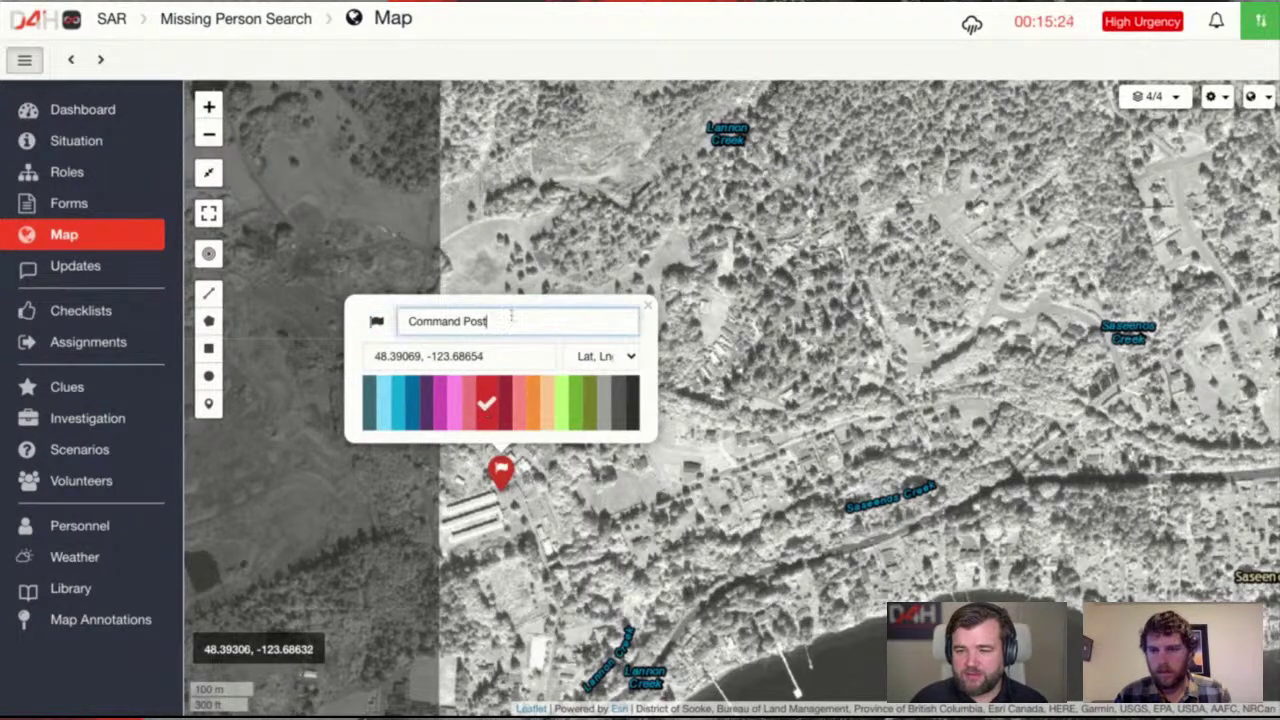
pyautogui.press('Return')
pyautogui.scroll(-1, 592, 507)
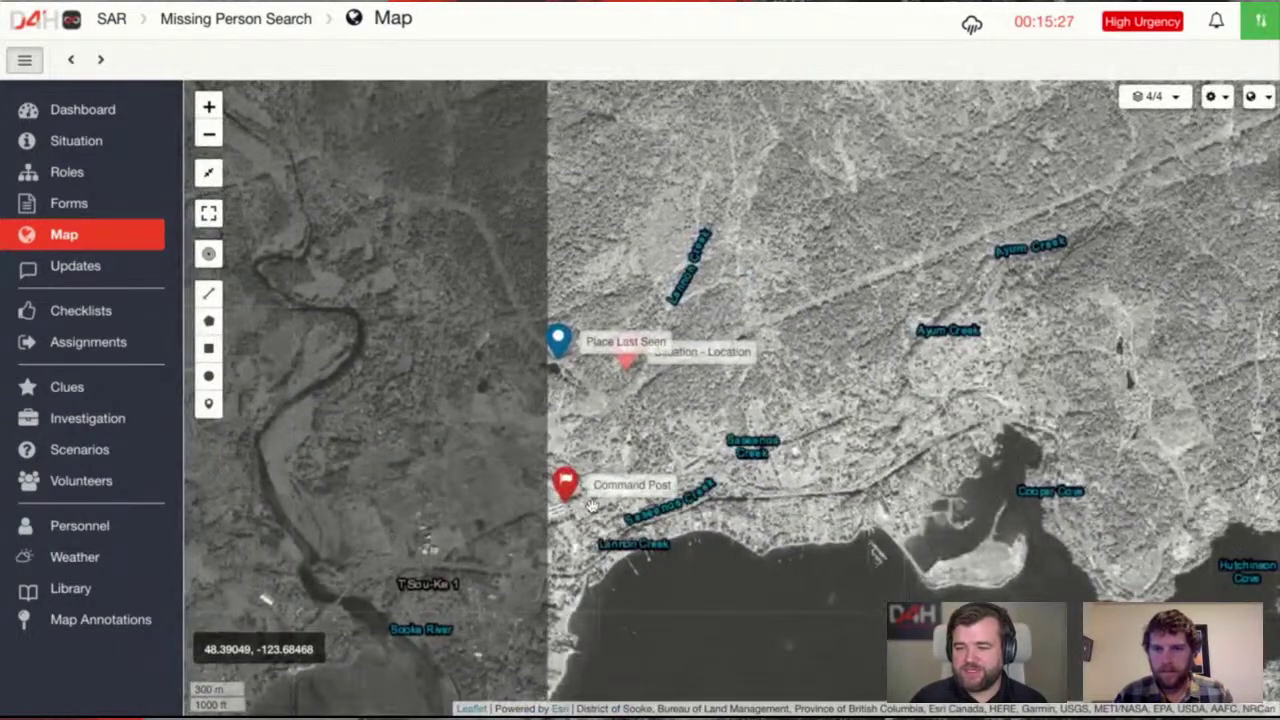
pyautogui.scroll(2, 605, 560)
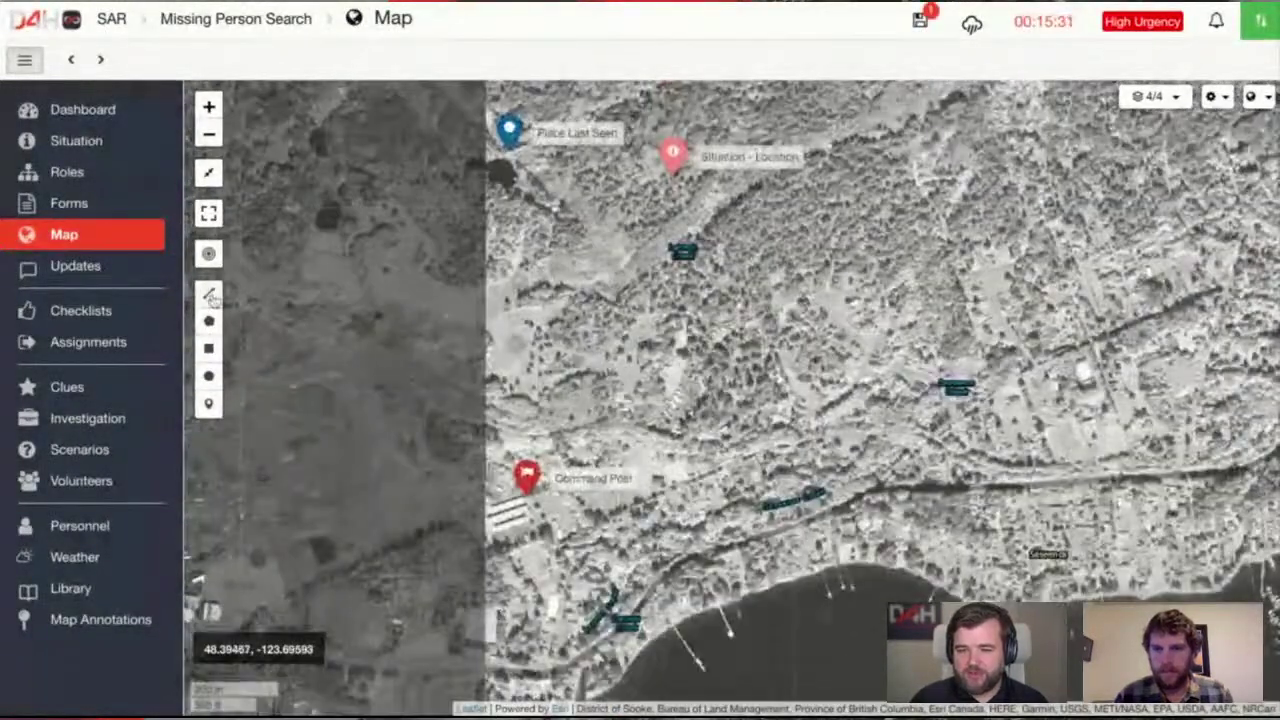
pyautogui.click(208, 293)
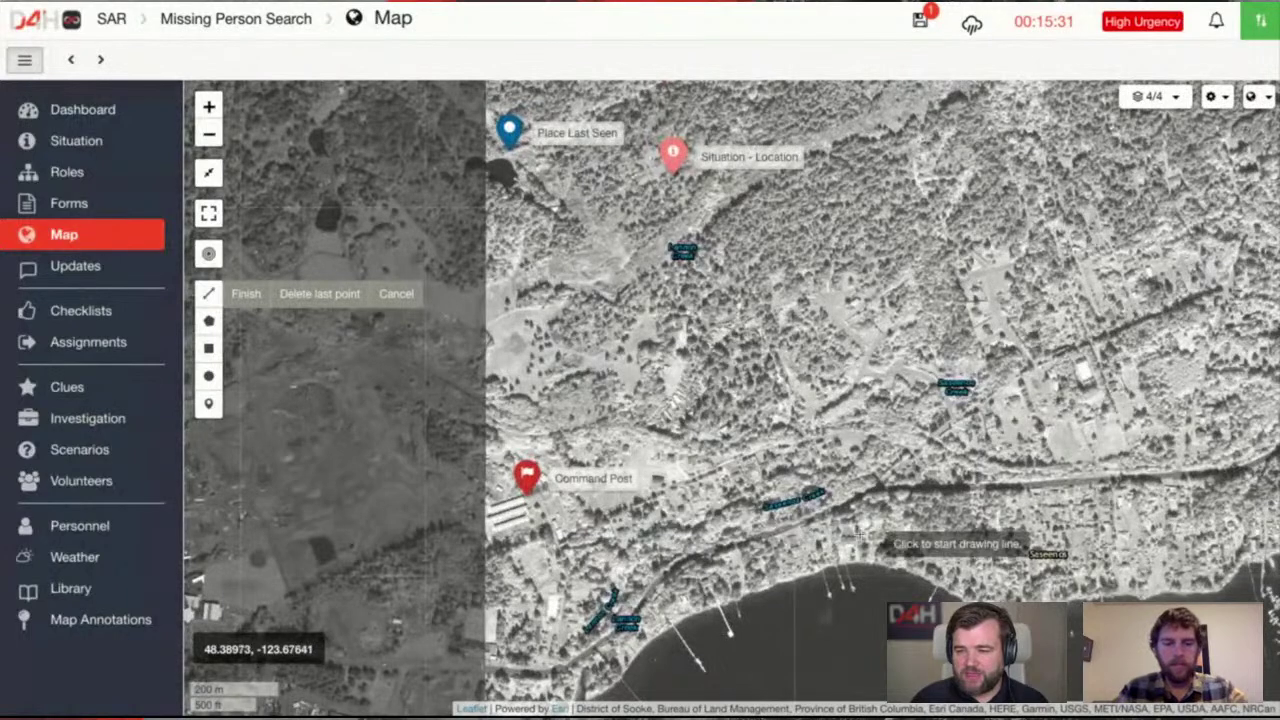
# Trace a road line southwest along the shore below the Command Post
pyautogui.click(866, 497)
pyautogui.click(777, 526)
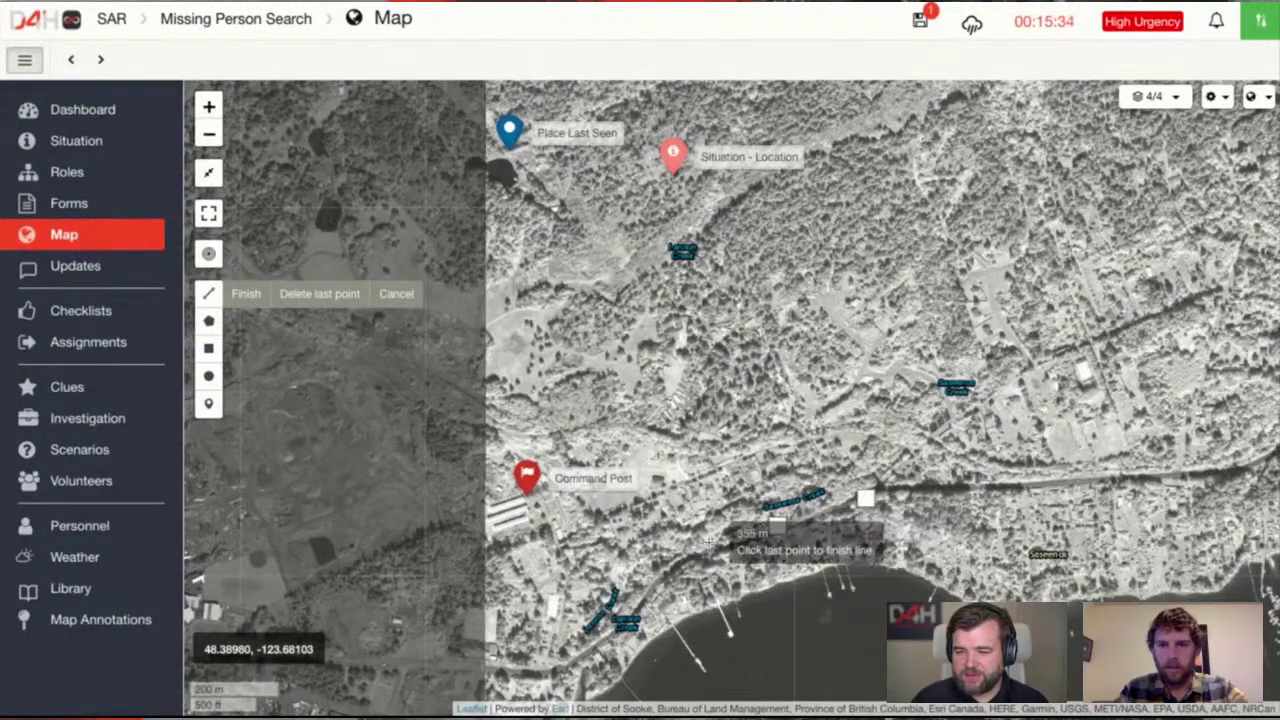
pyautogui.click(704, 541)
pyautogui.click(616, 632)
pyautogui.click(575, 655)
pyautogui.click(531, 666)
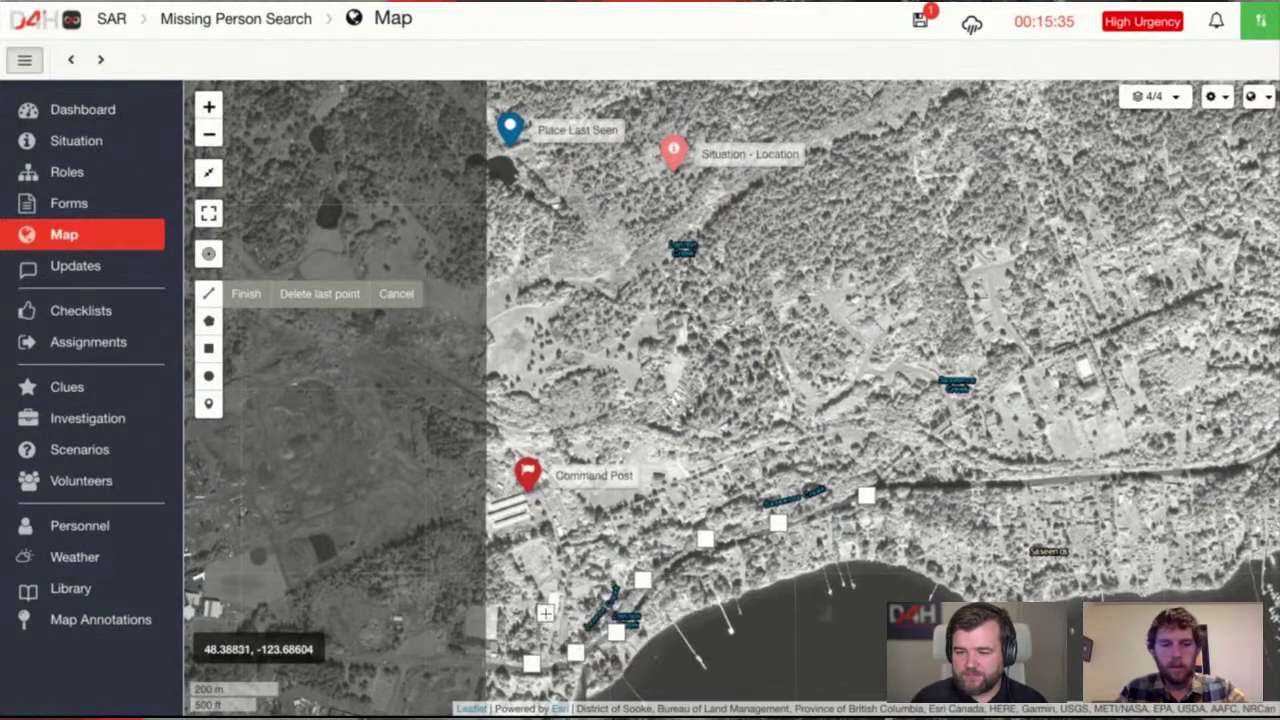
pyautogui.click(545, 615)
pyautogui.click(562, 566)
pyautogui.click(540, 497)
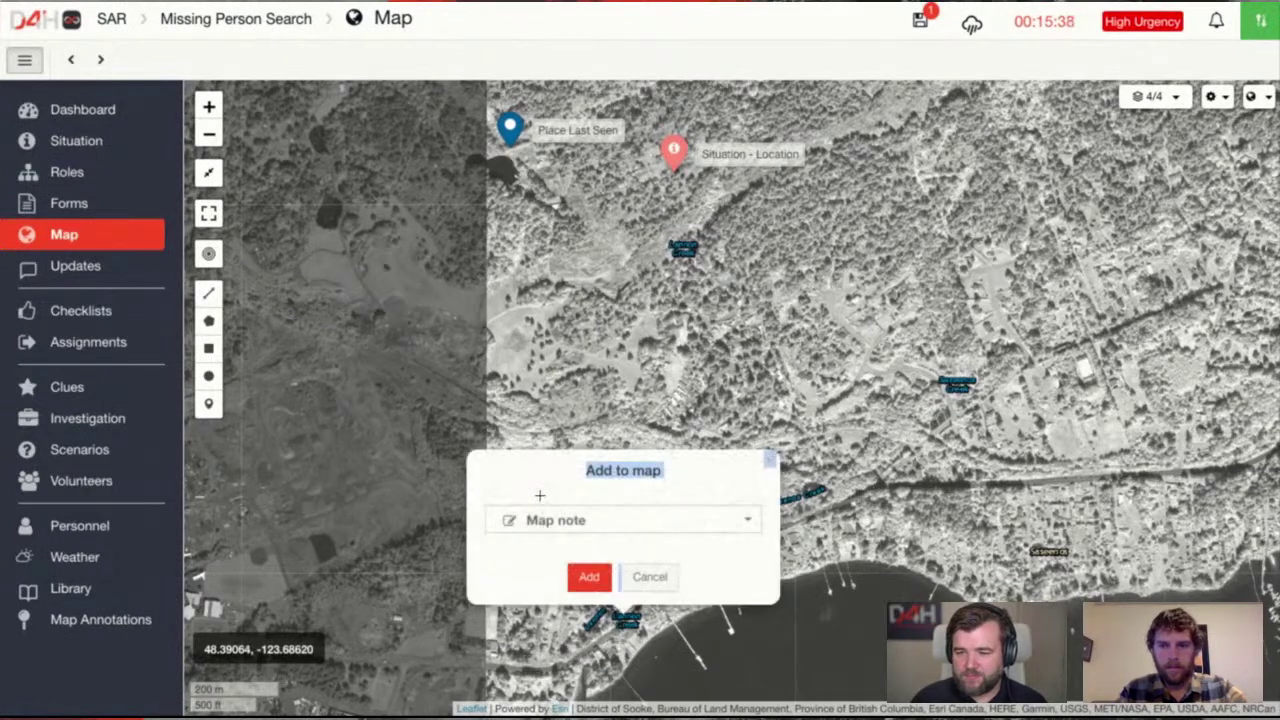
# Save the line as a green map note named 'Access Road'
pyautogui.click(600, 584)
pyautogui.write('A')
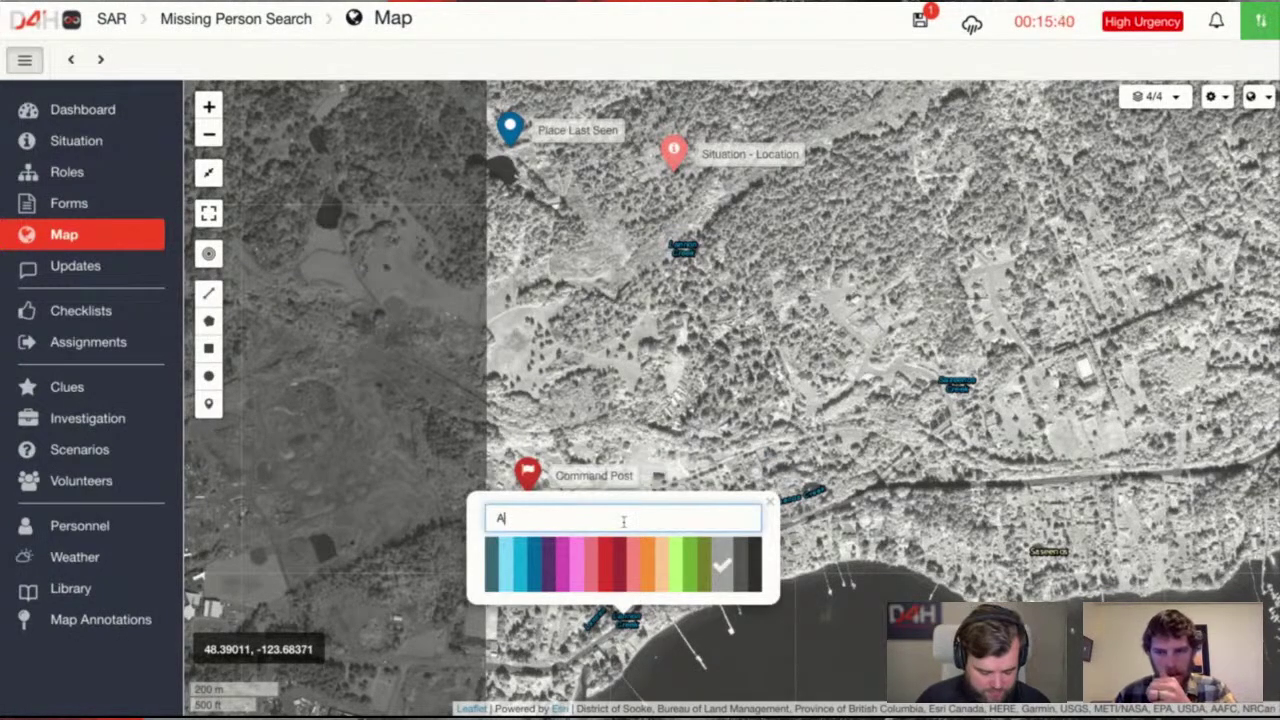
pyautogui.write('ccess Road')
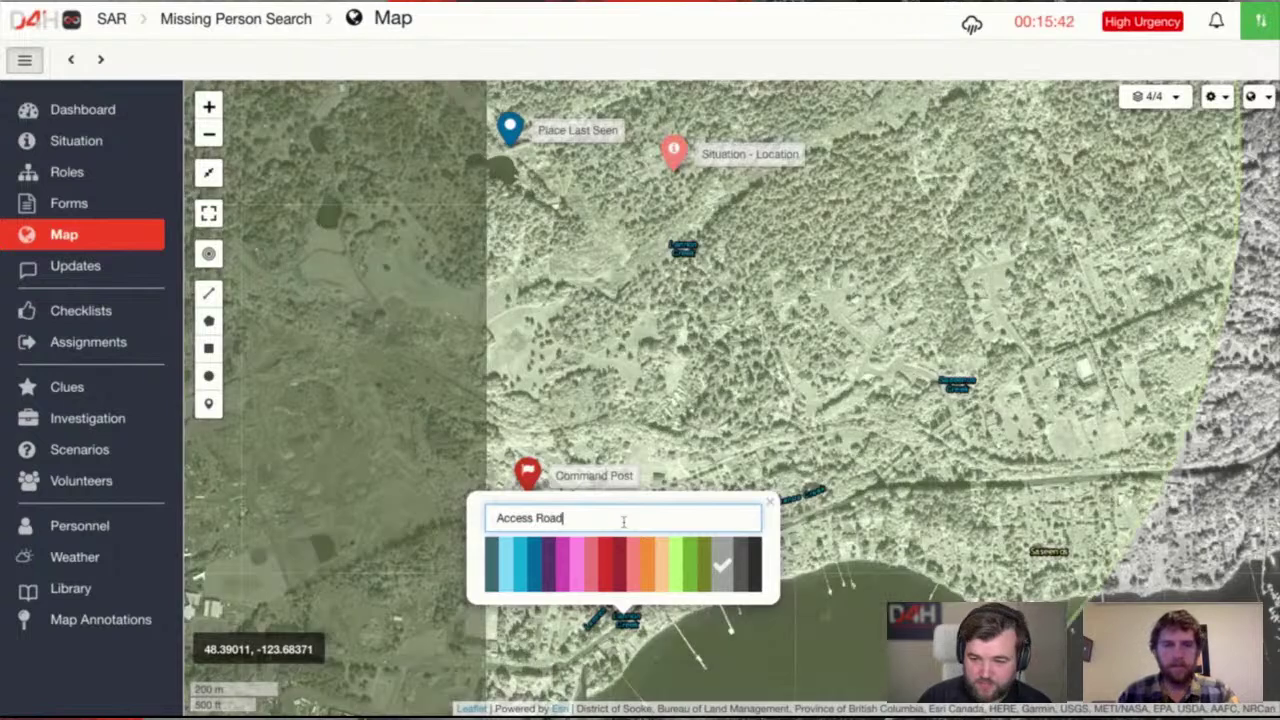
pyautogui.click(690, 566)
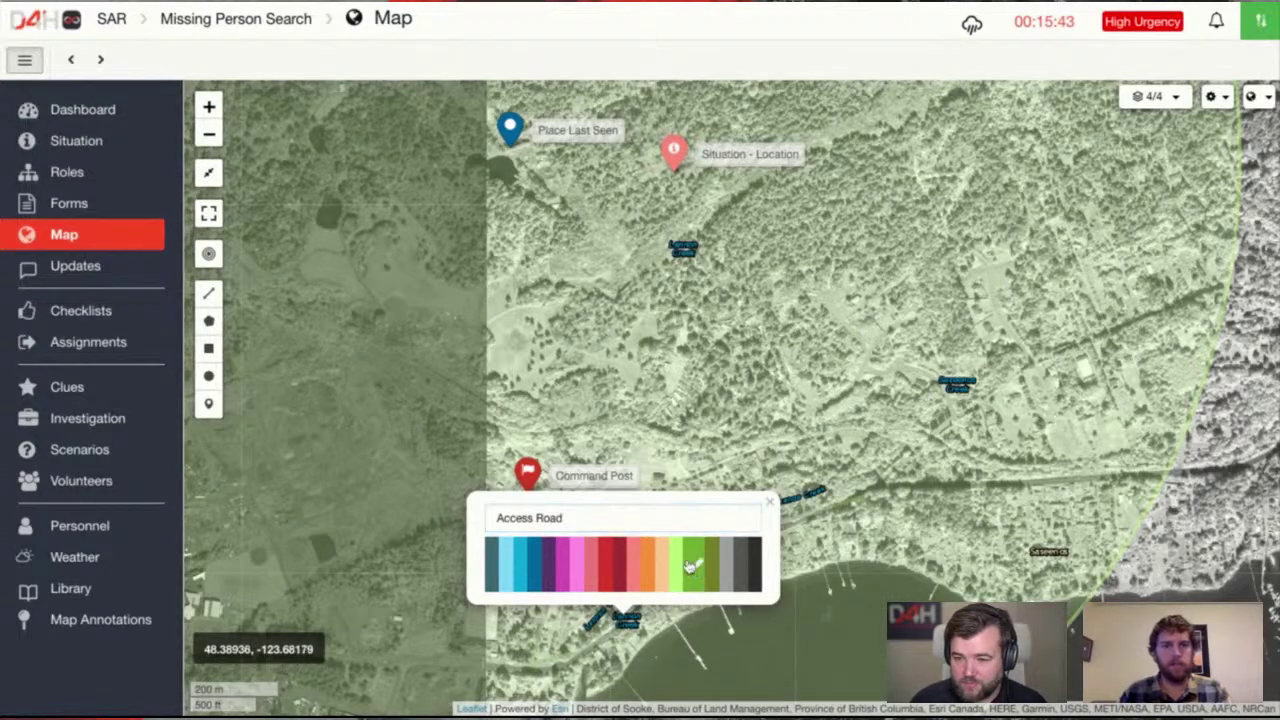
pyautogui.click(638, 517)
pyautogui.press('Return')
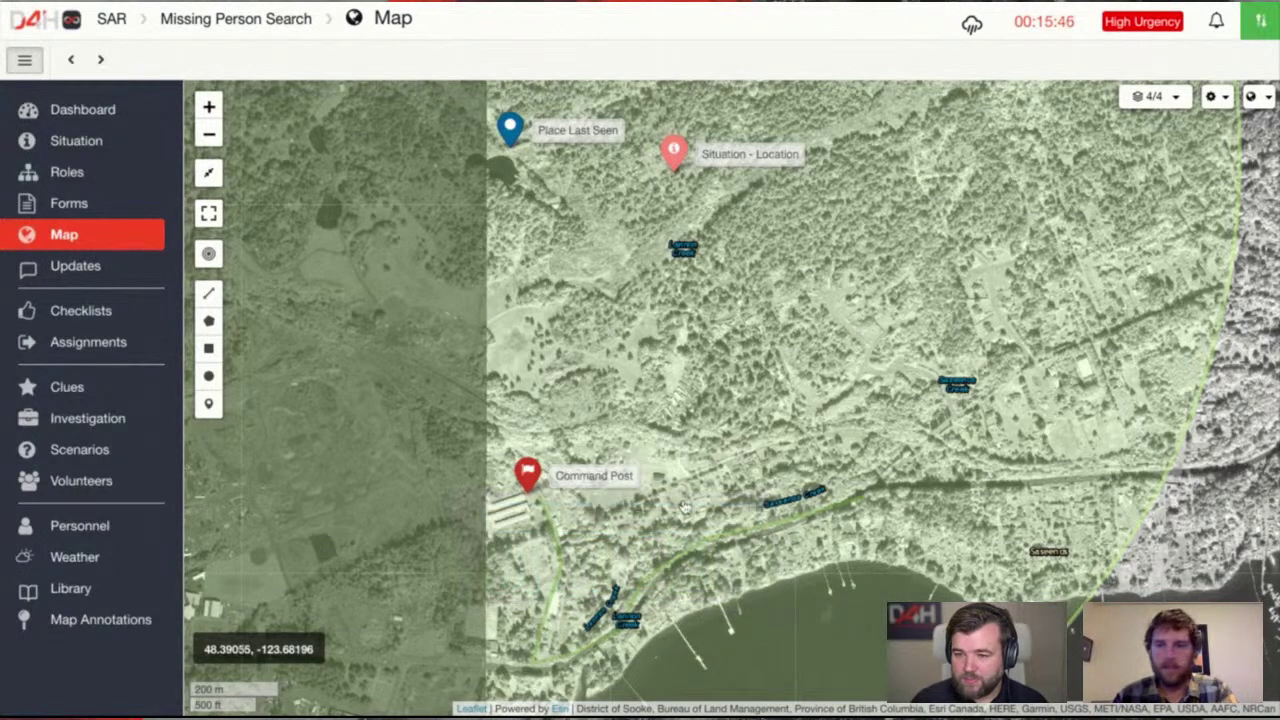
pyautogui.click(707, 549)
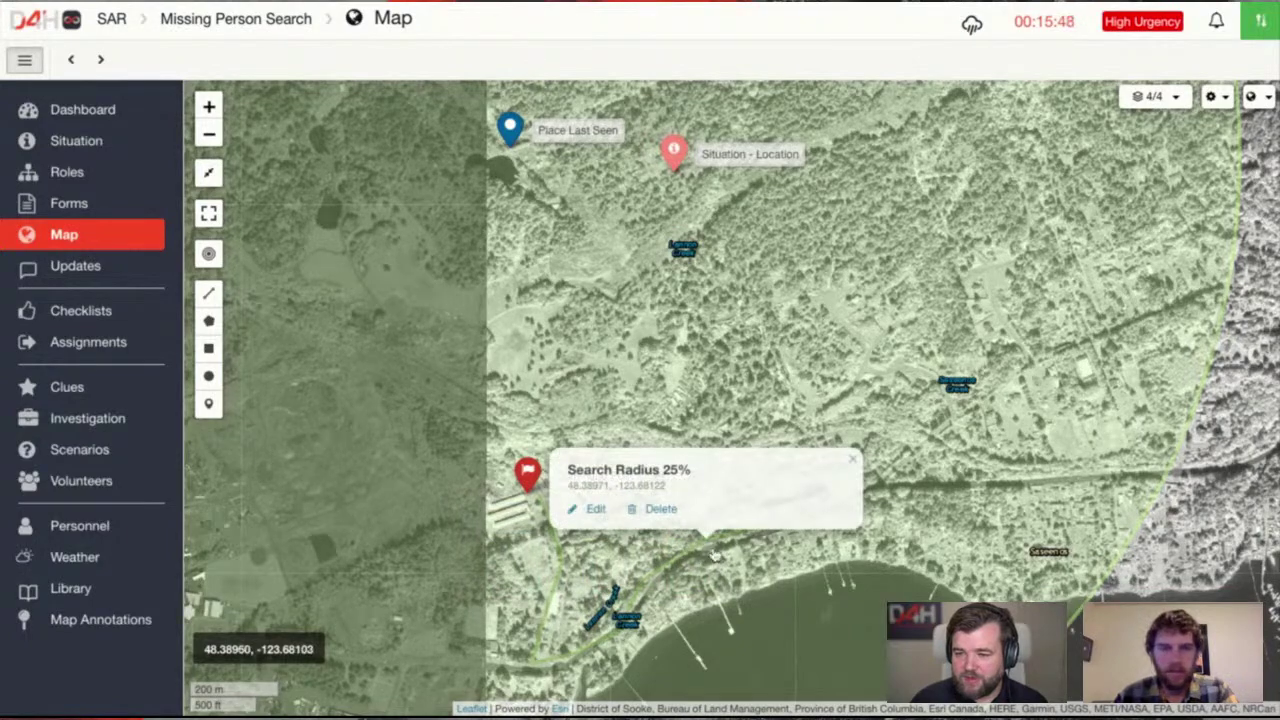
# Dismiss the Search Radius details and pan along the shoreline to the Command Post
pyautogui.scroll(-2, 714, 556)
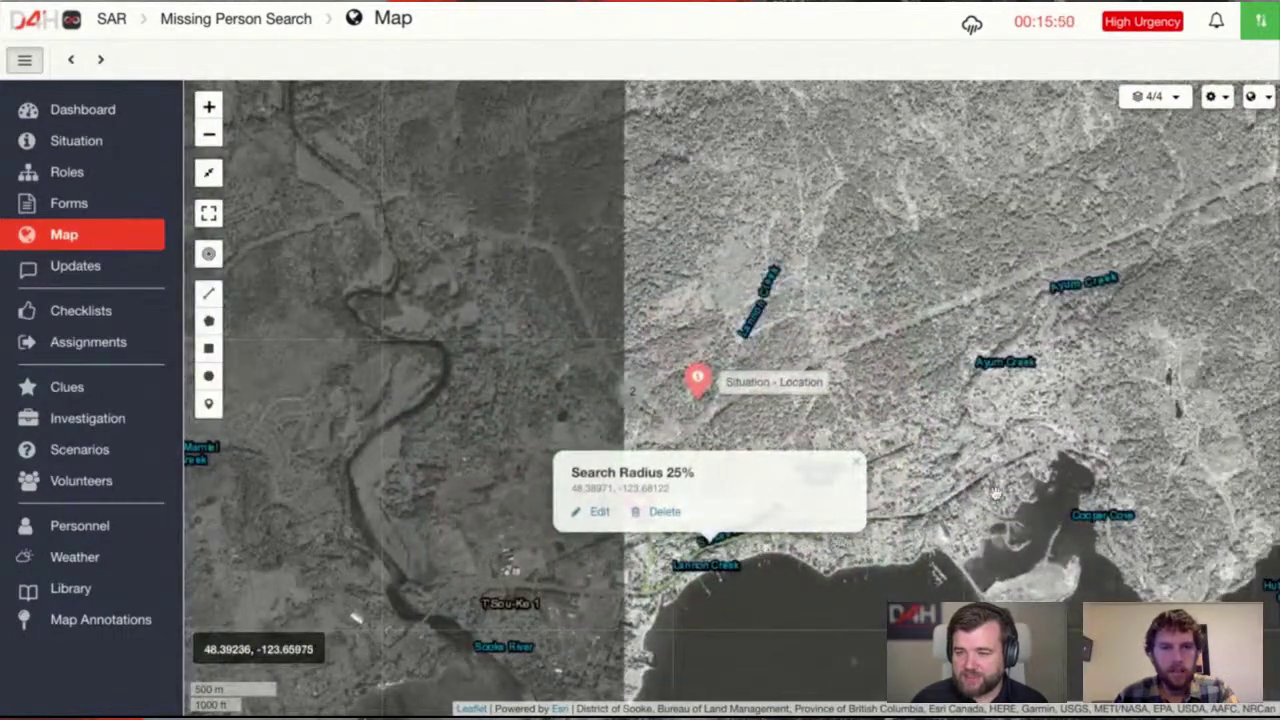
pyautogui.click(996, 491)
pyautogui.scroll(3, 880, 505)
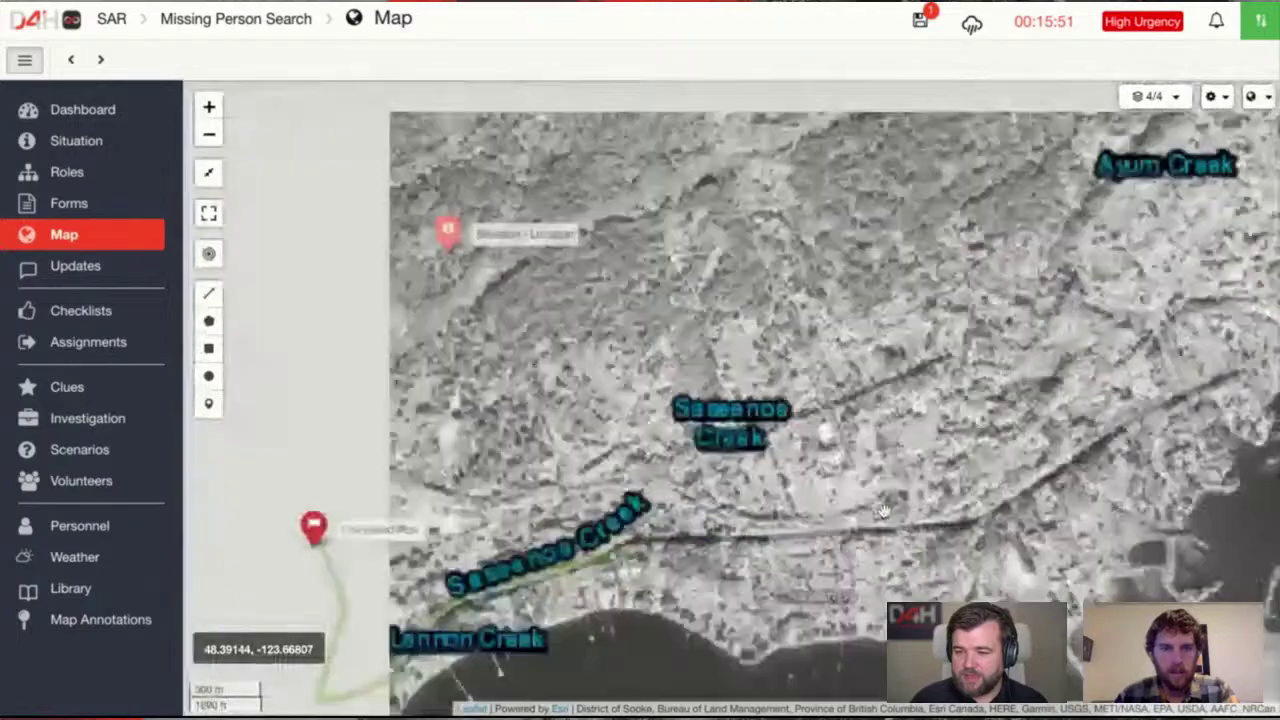
pyautogui.scroll(2, 882, 511)
pyautogui.moveTo(651, 384)
pyautogui.mouseDown()
pyautogui.moveTo(843, 232)
pyautogui.moveTo(917, 575)
pyautogui.mouseUp()
pyautogui.moveTo(1064, 259)
pyautogui.mouseDown()
pyautogui.moveTo(591, 455)
pyautogui.moveTo(904, 379)
pyautogui.mouseUp()
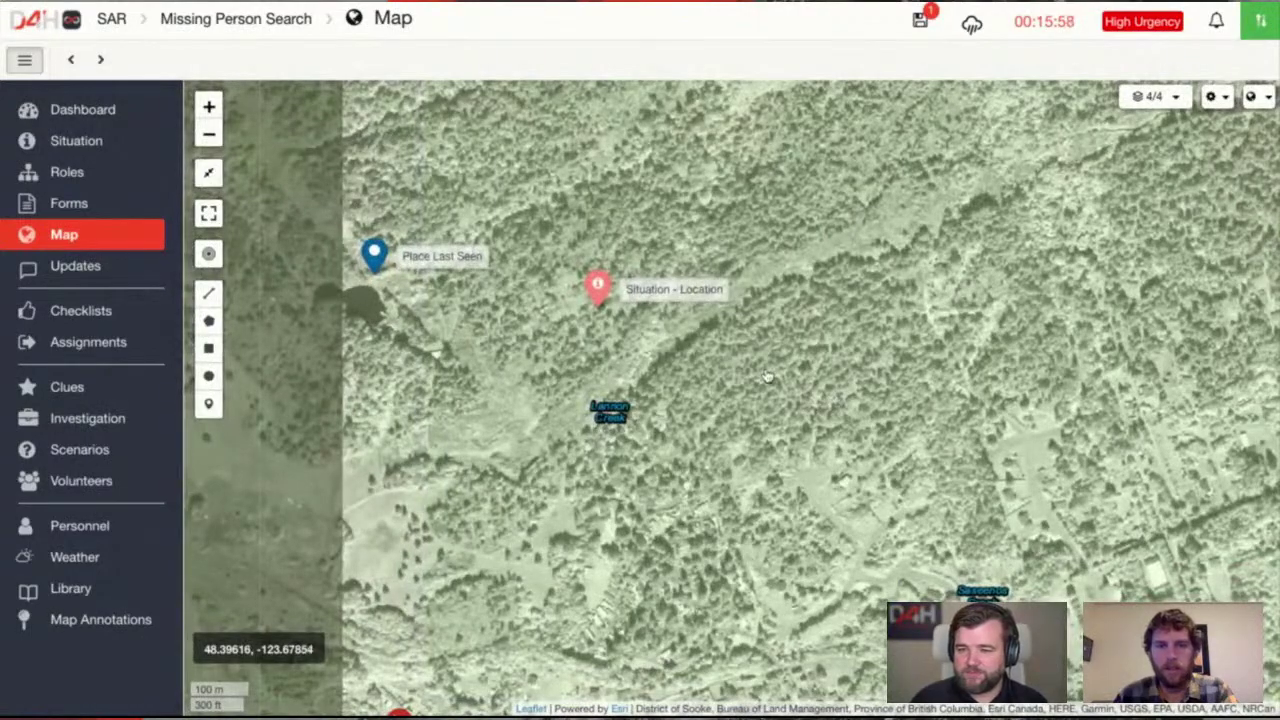
pyautogui.moveTo(767, 377)
pyautogui.mouseDown()
pyautogui.moveTo(793, 382)
pyautogui.moveTo(917, 500)
pyautogui.mouseUp()
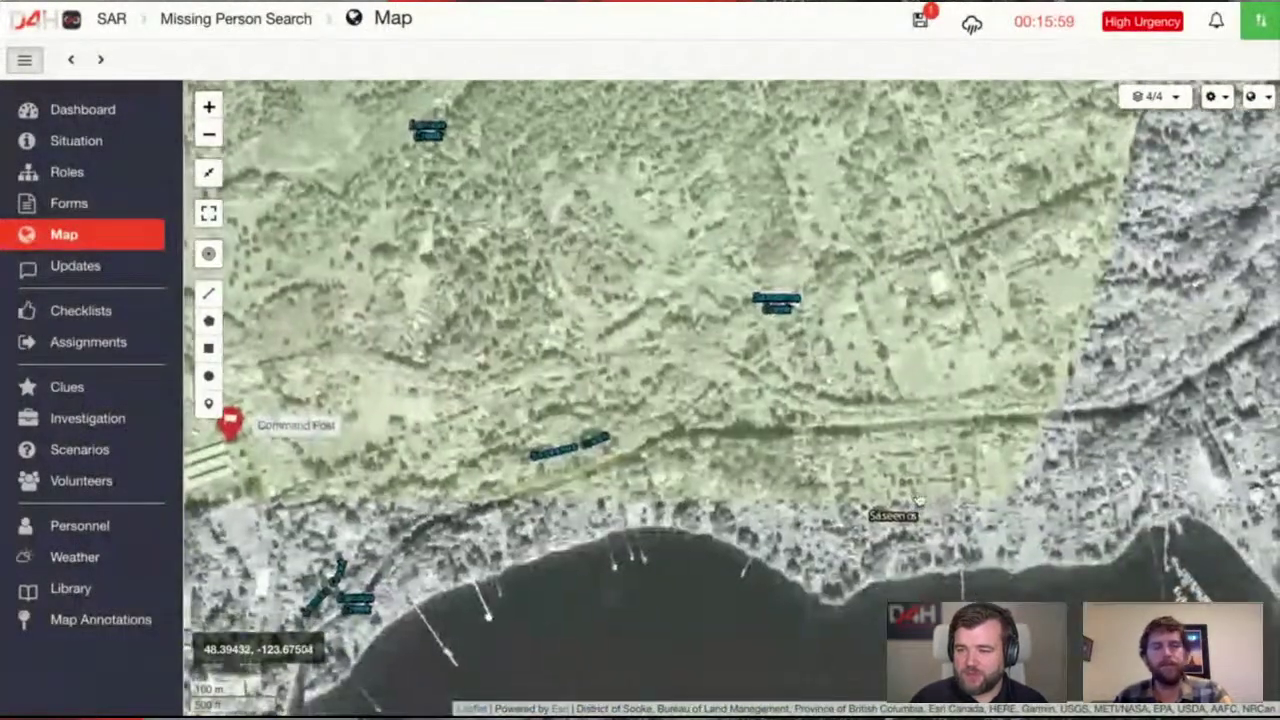
pyautogui.moveTo(588, 473)
pyautogui.mouseDown()
pyautogui.moveTo(807, 415)
pyautogui.moveTo(933, 426)
pyautogui.mouseUp()
pyautogui.scroll(-2, 730, 400)
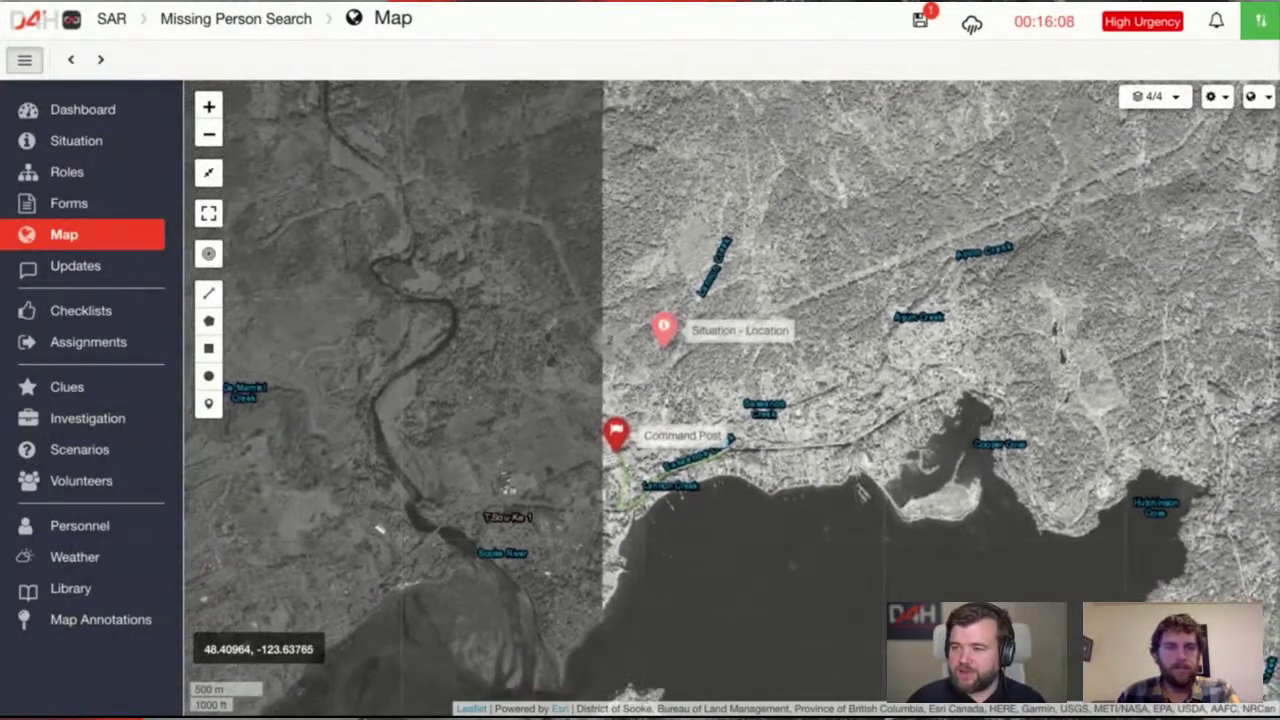
# Switch the basemap to Open Topo Map and recentre on the markers
pyautogui.click(1264, 97)
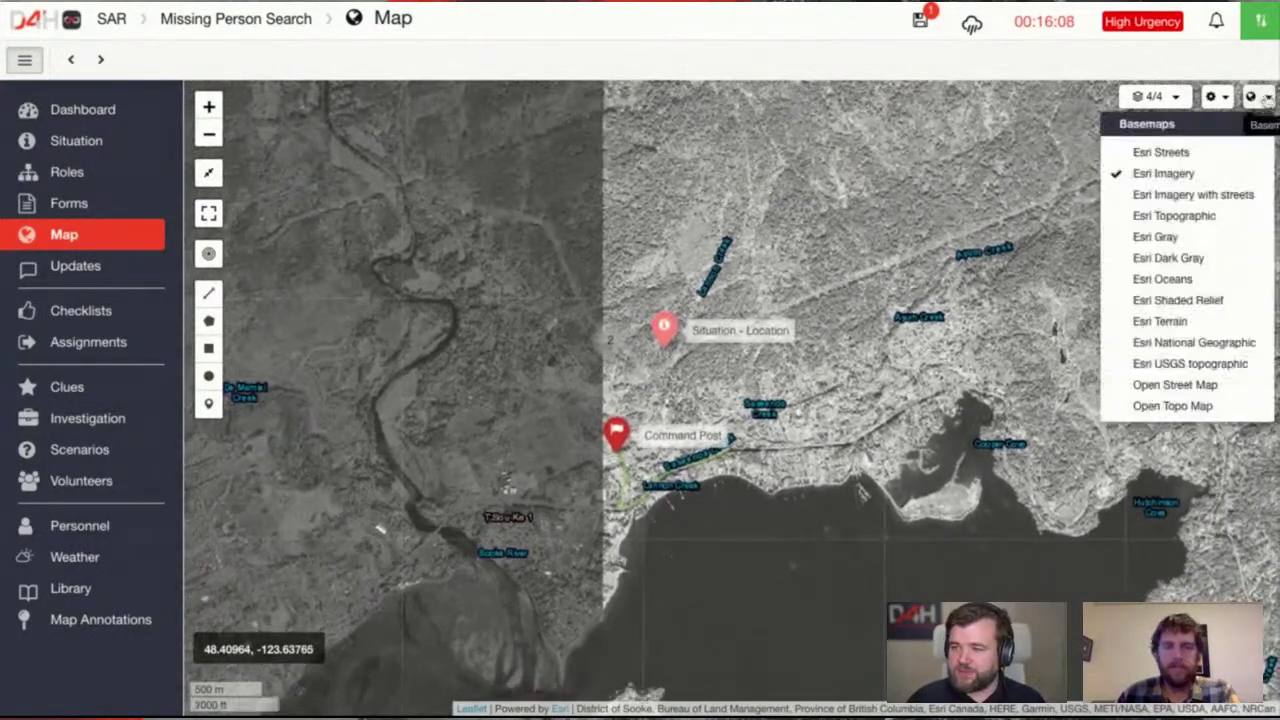
pyautogui.click(1195, 405)
pyautogui.scroll(2, 850, 422)
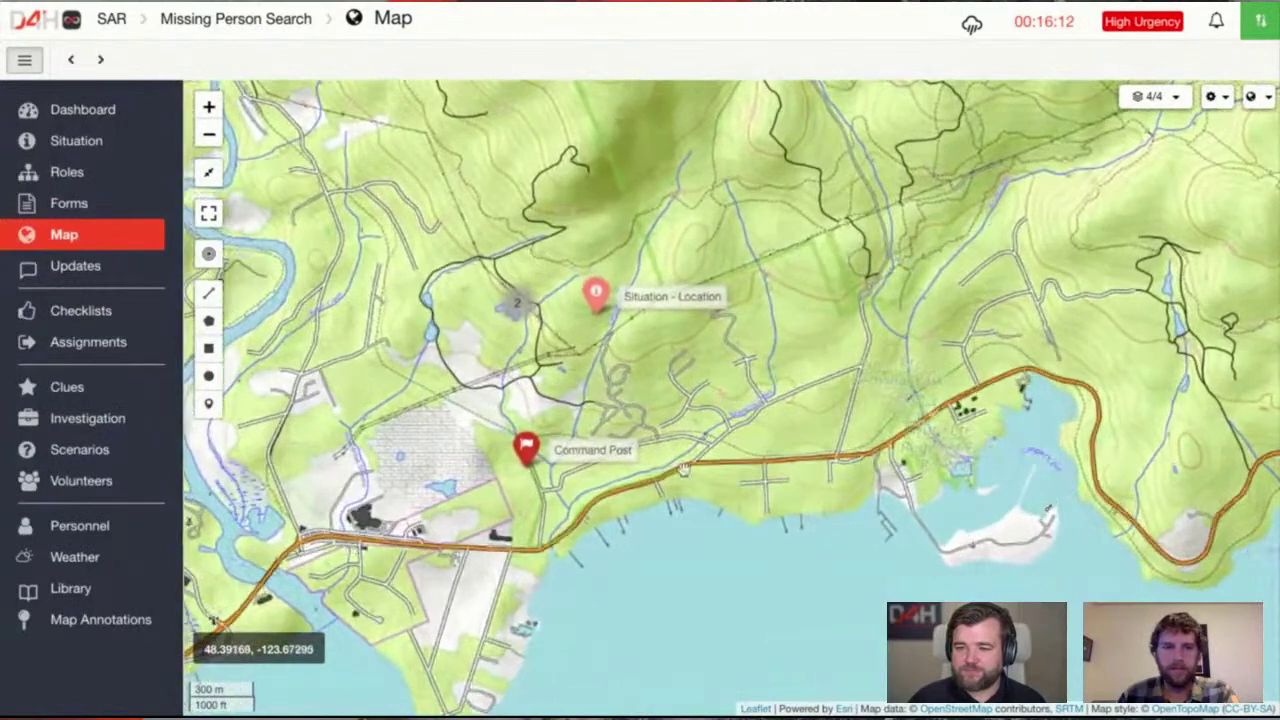
pyautogui.moveTo(500, 470); pyautogui.dragTo(664, 471)
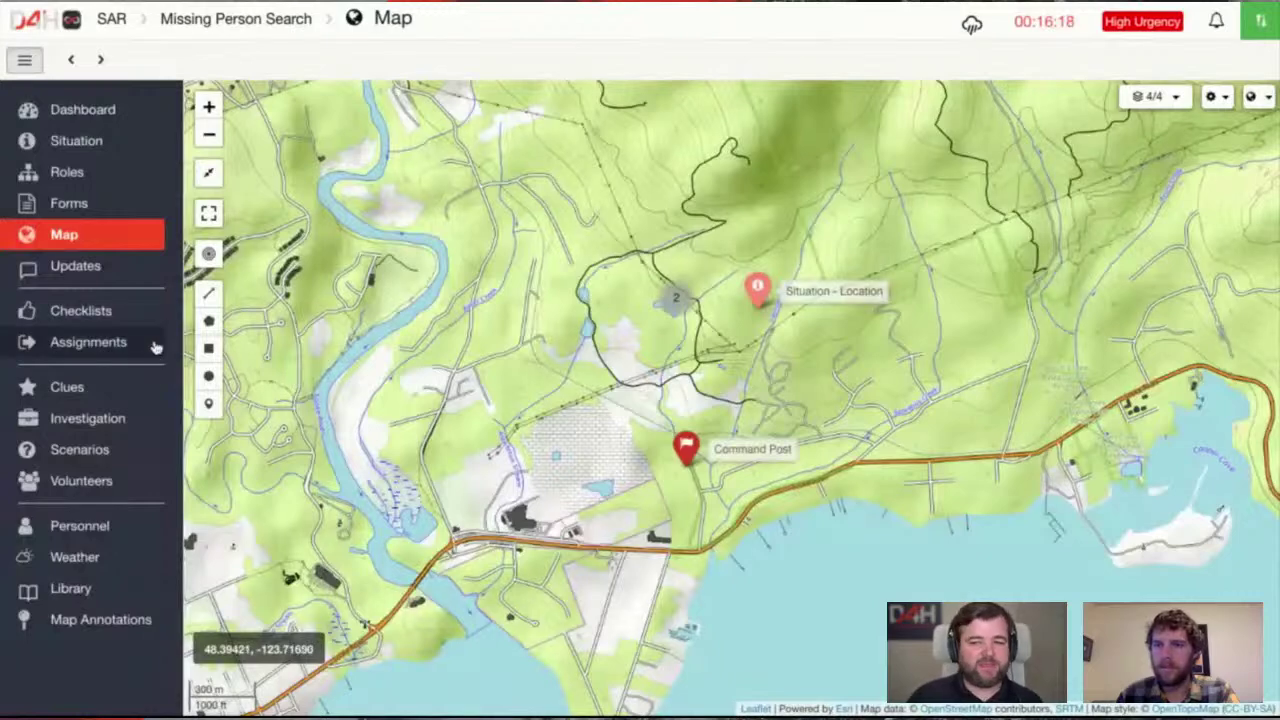
# Post 'Command Post set up at Farm A' to the Updates log, fixing the 'COmmand' typo
pyautogui.click(110, 279)
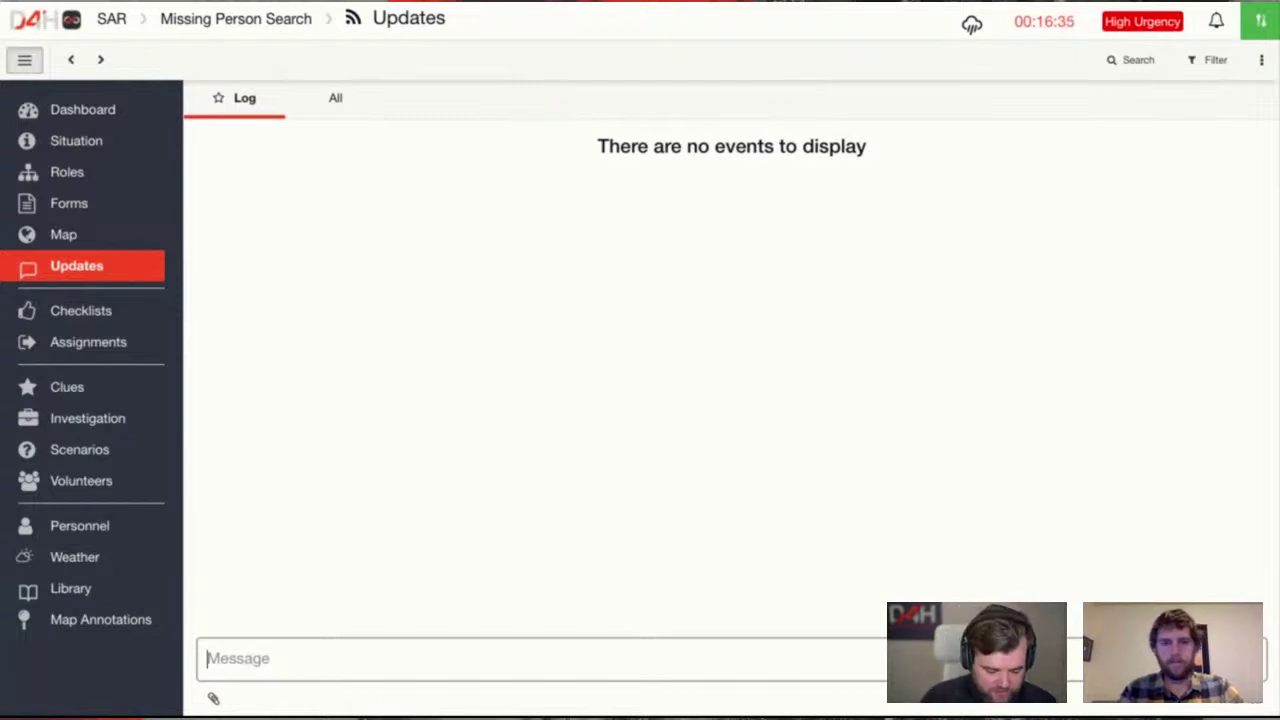
pyautogui.write('CO')
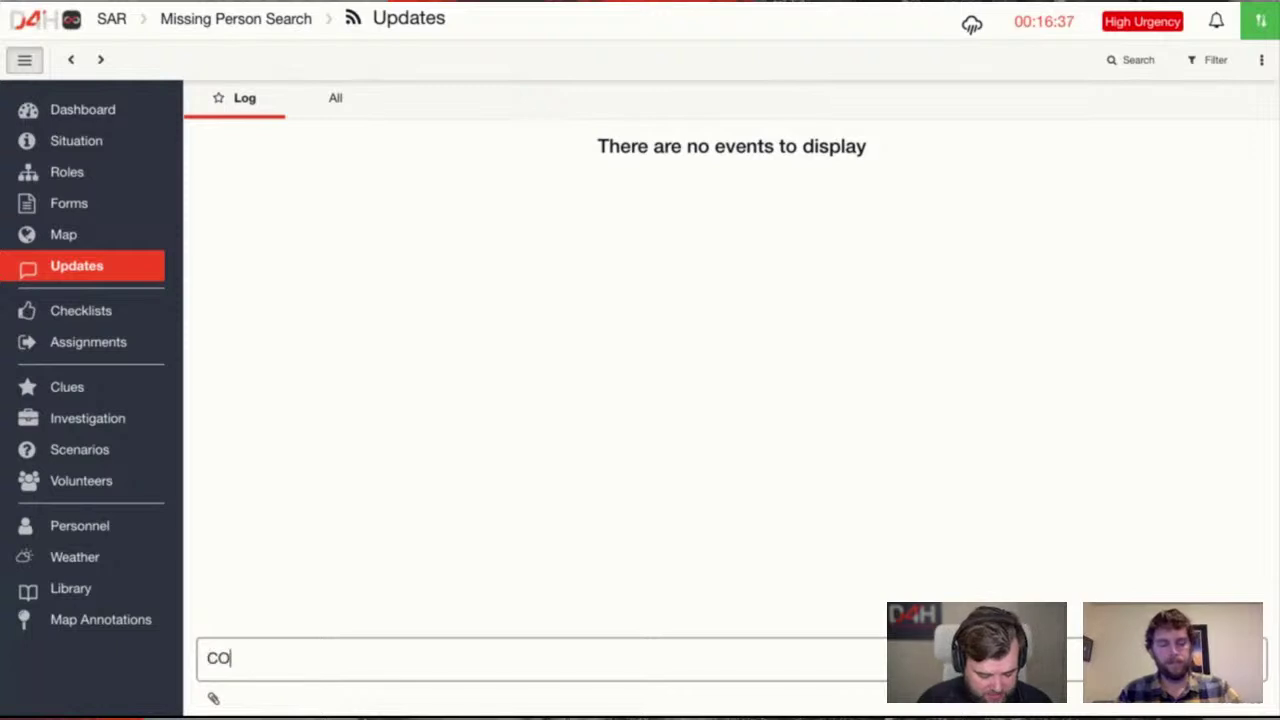
pyautogui.write('mmand Post set u')
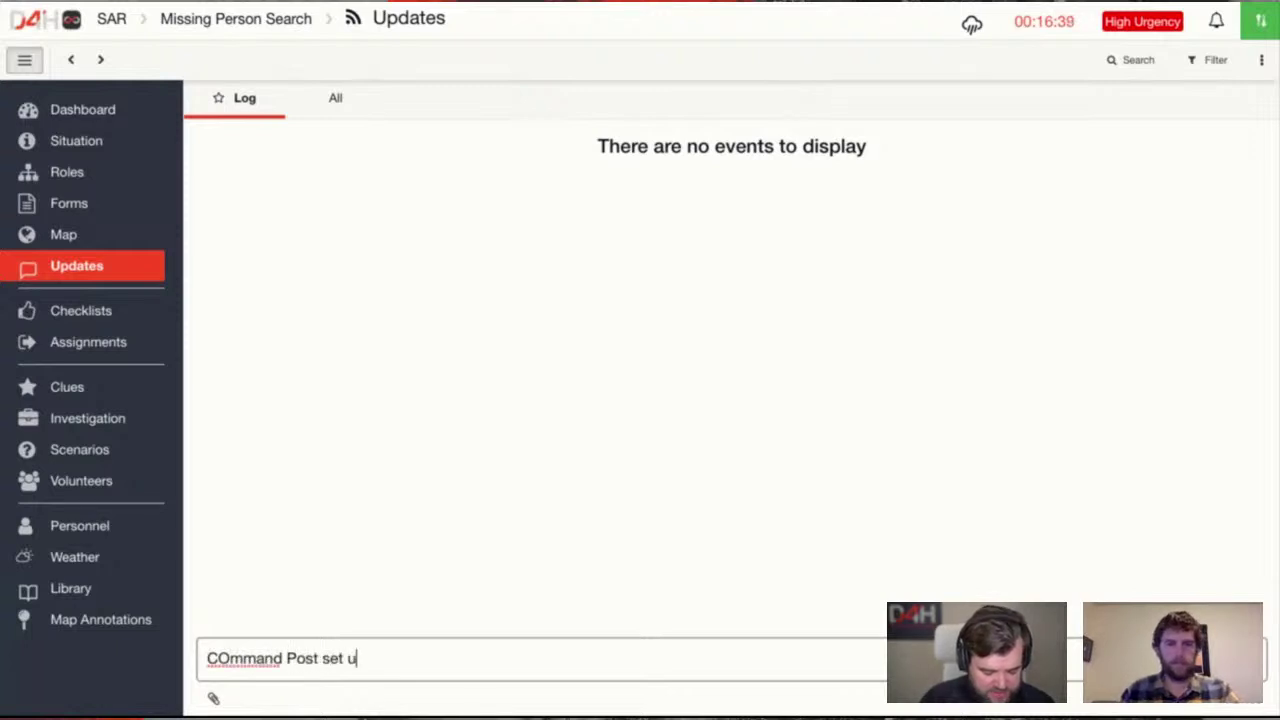
pyautogui.write('p at Farm')
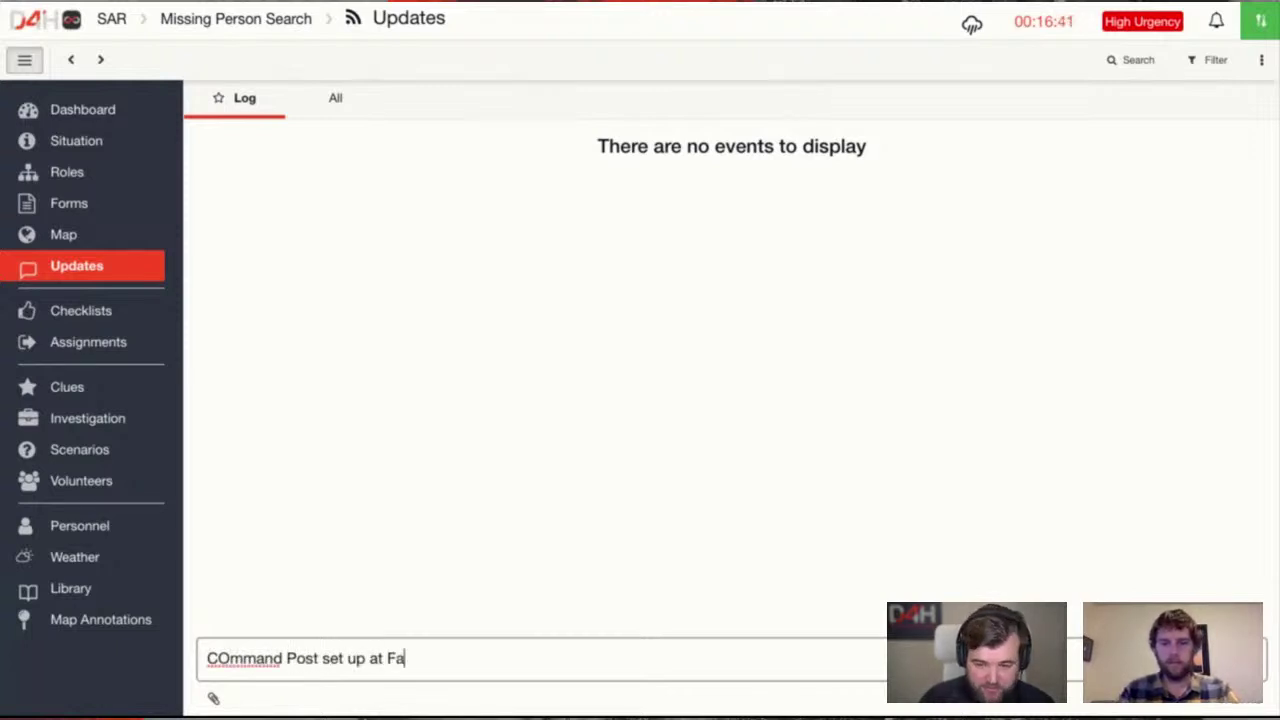
pyautogui.press('Home')
pyautogui.press('Right')
pyautogui.press('Delete')
pyautogui.write('o')
pyautogui.press('End')
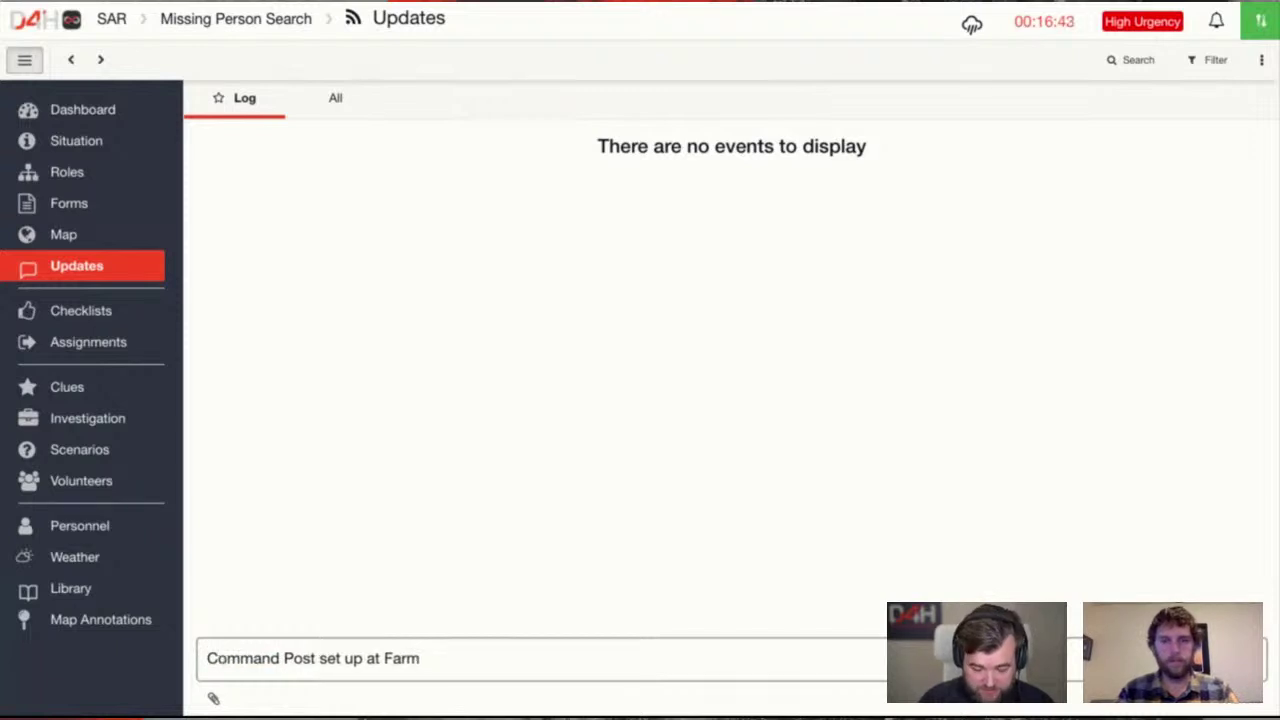
pyautogui.write('A')
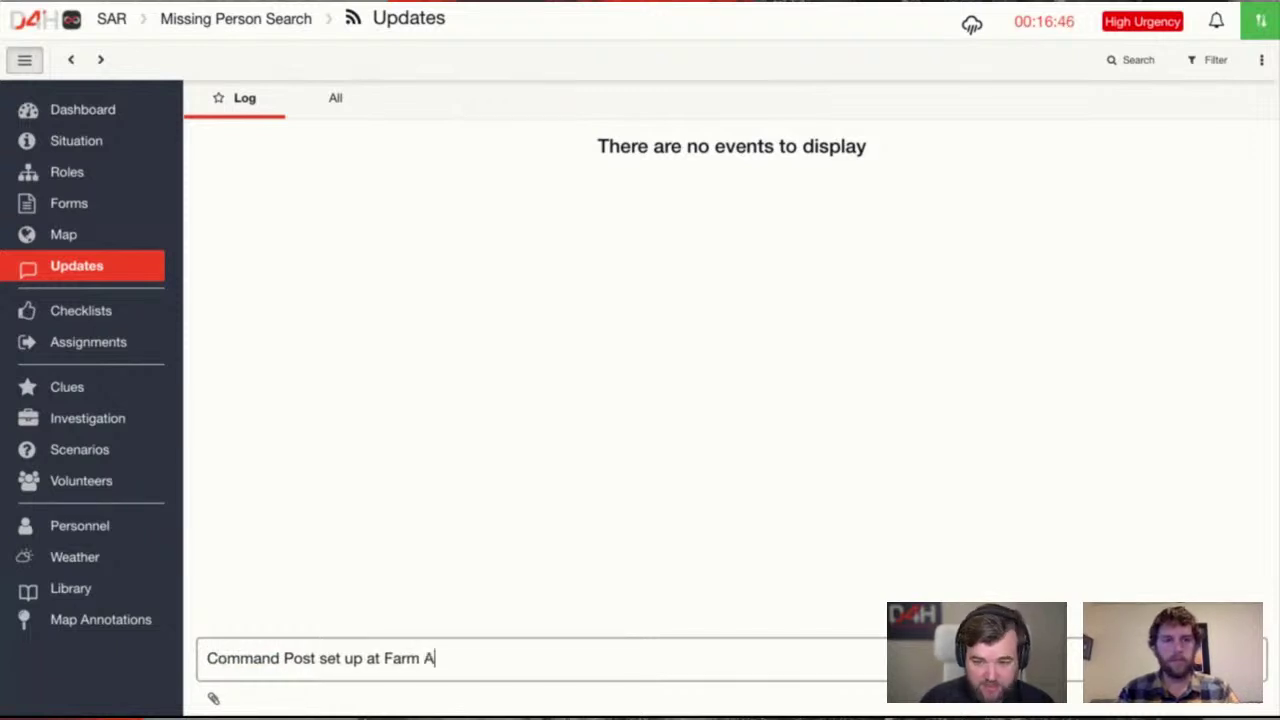
pyautogui.press('Return')
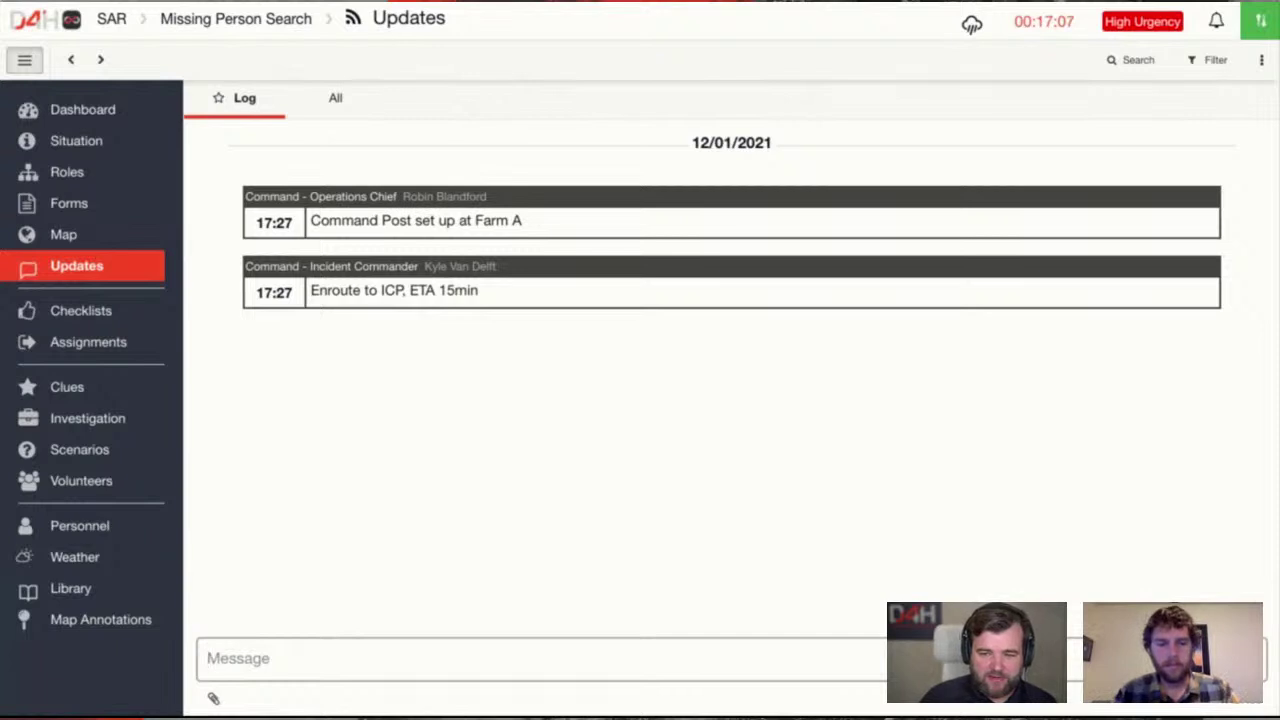
# Post two log entries: 'IC has arrived' and 'Briefing at 1500'
pyautogui.write('IC has')
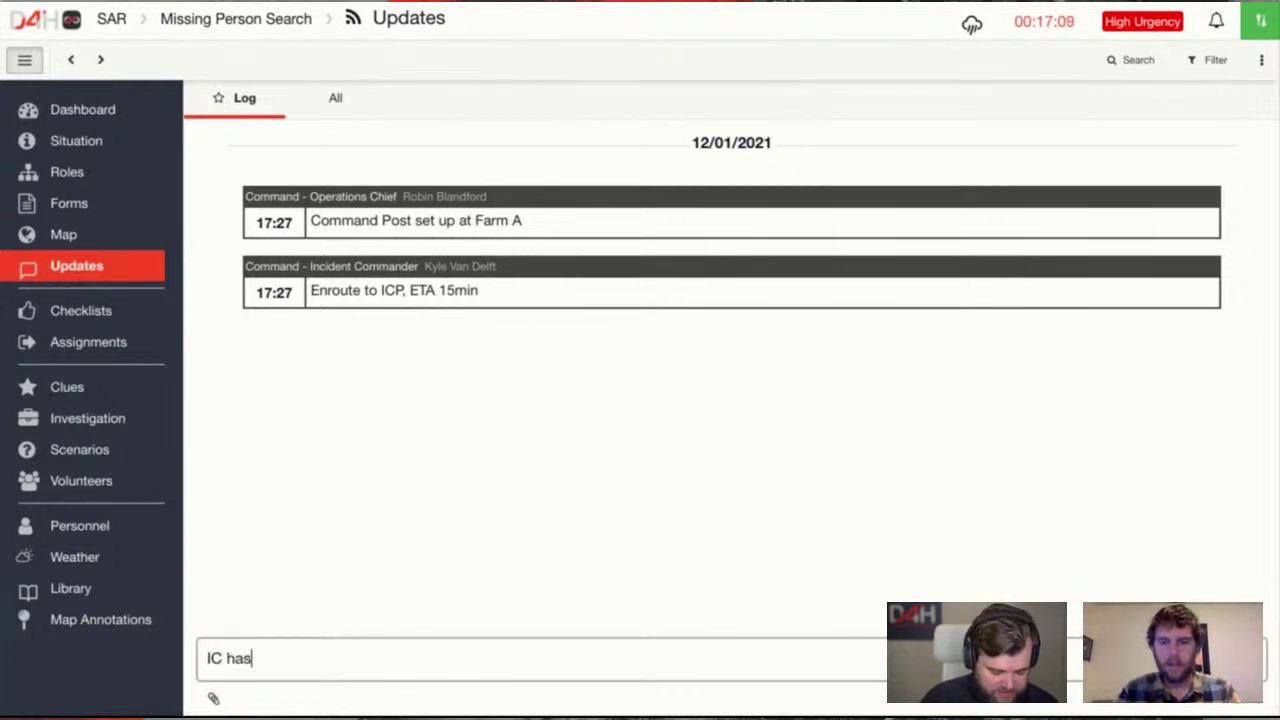
pyautogui.write(' arrived')
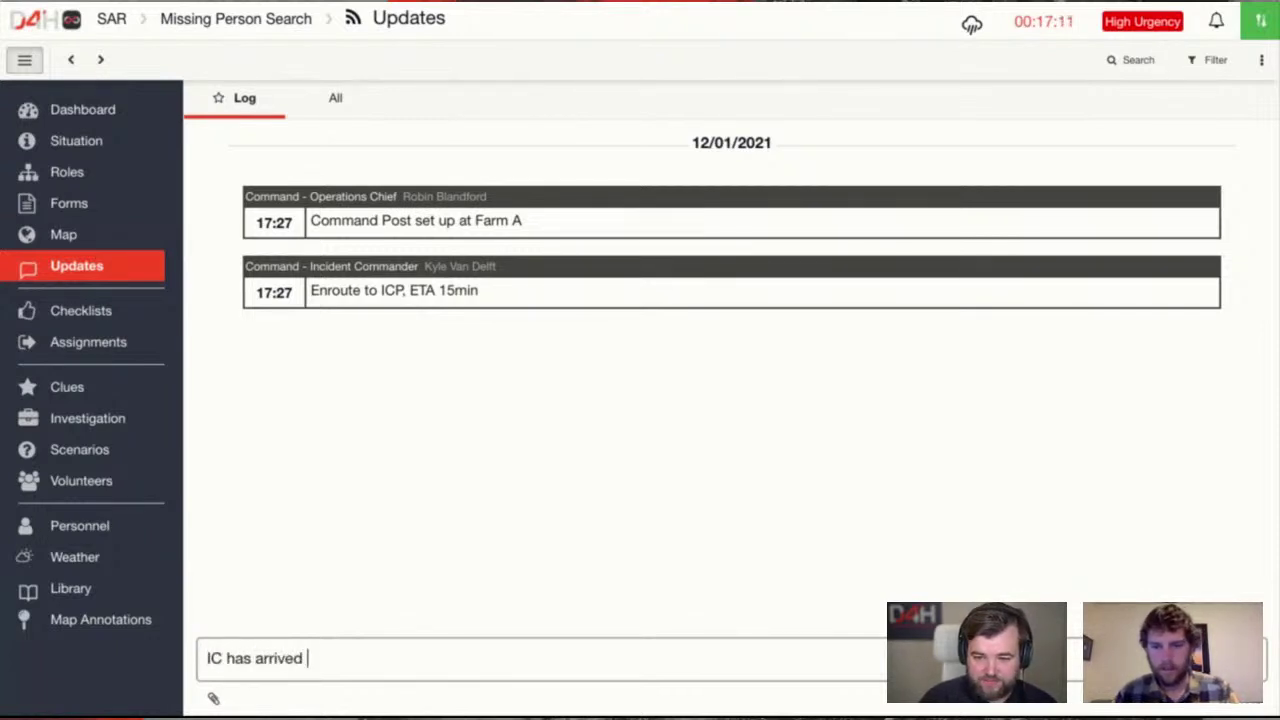
pyautogui.press('Return')
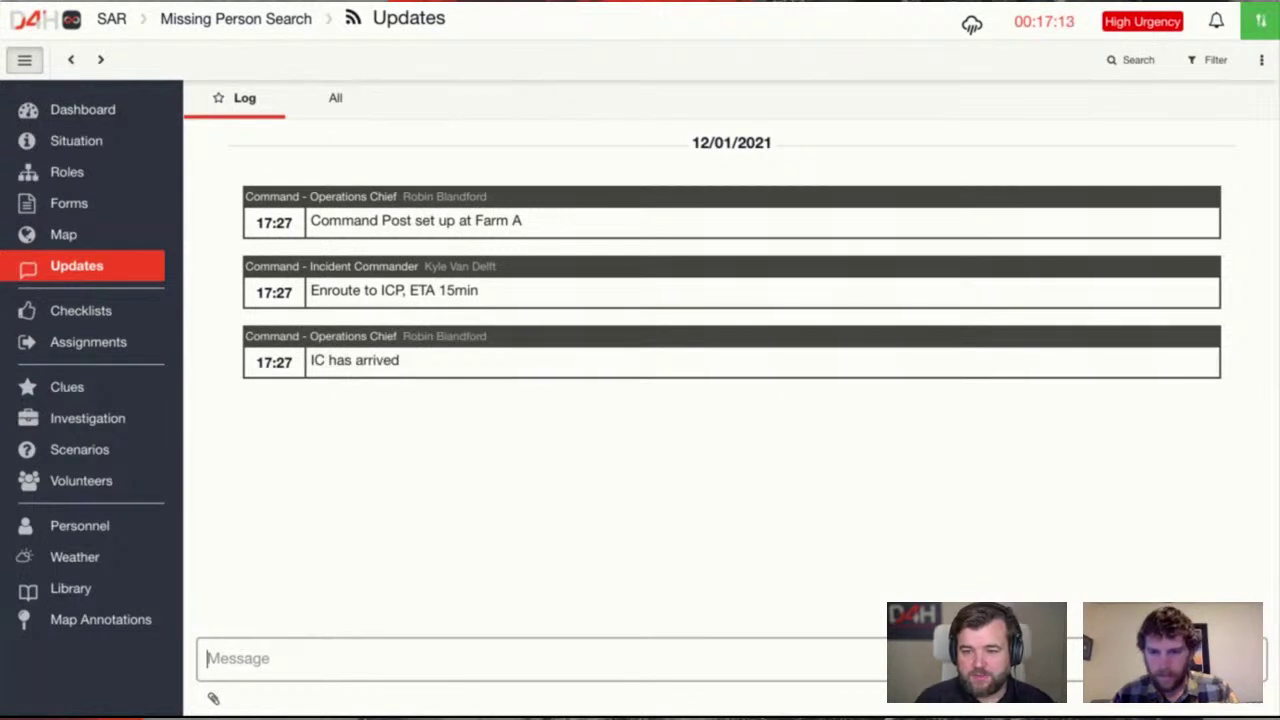
pyautogui.write('Briefing')
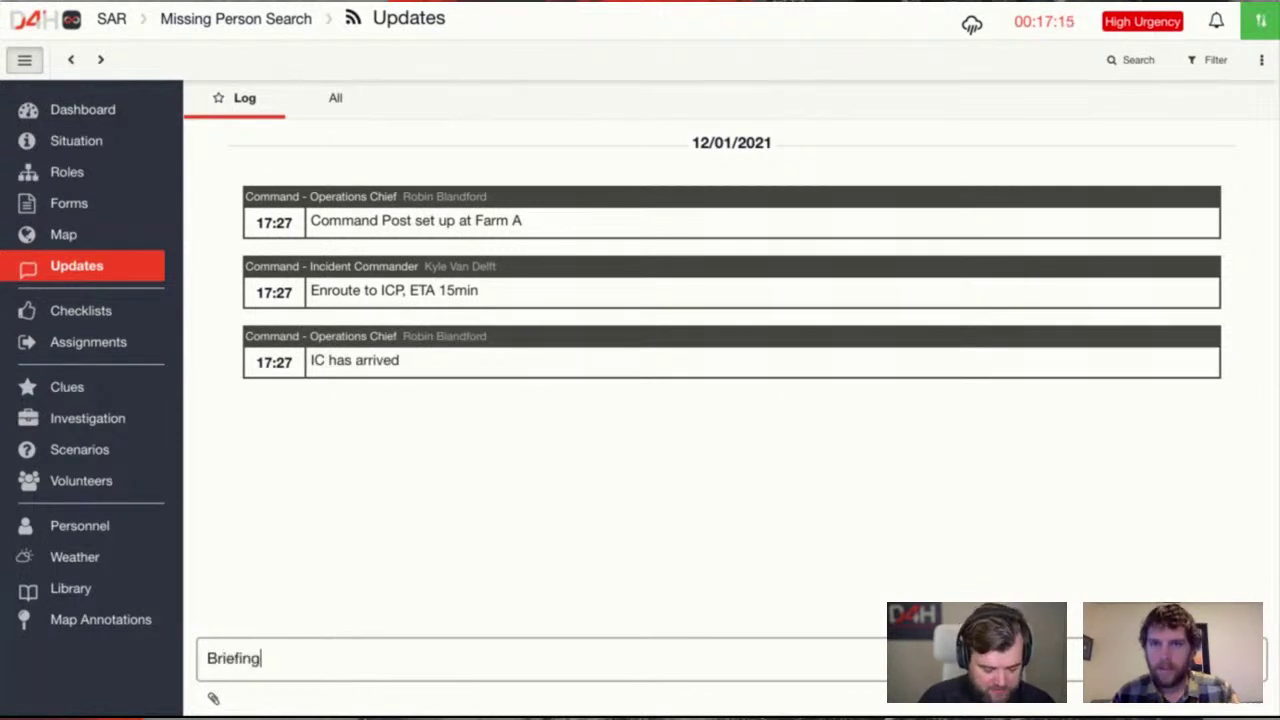
pyautogui.write(' at 1500')
pyautogui.press('Return')
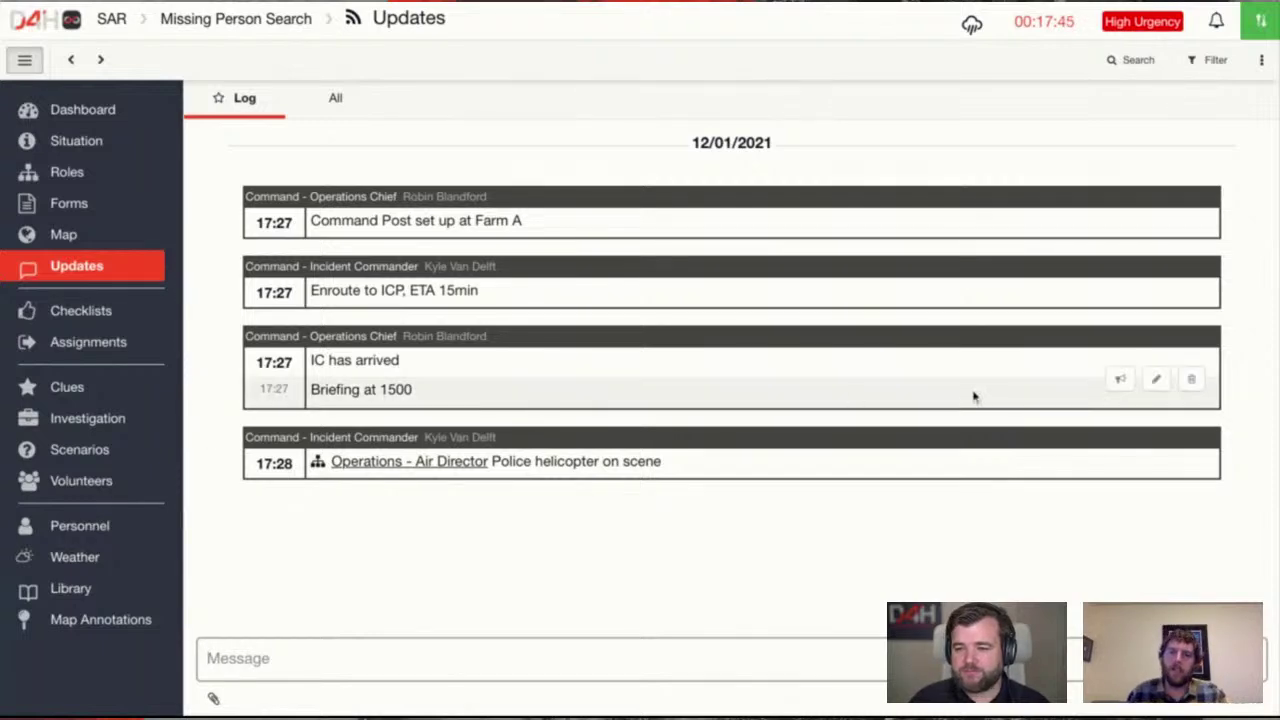
# Make the 'Briefing at 1500' entry the current announcement
pyautogui.click(1119, 381)
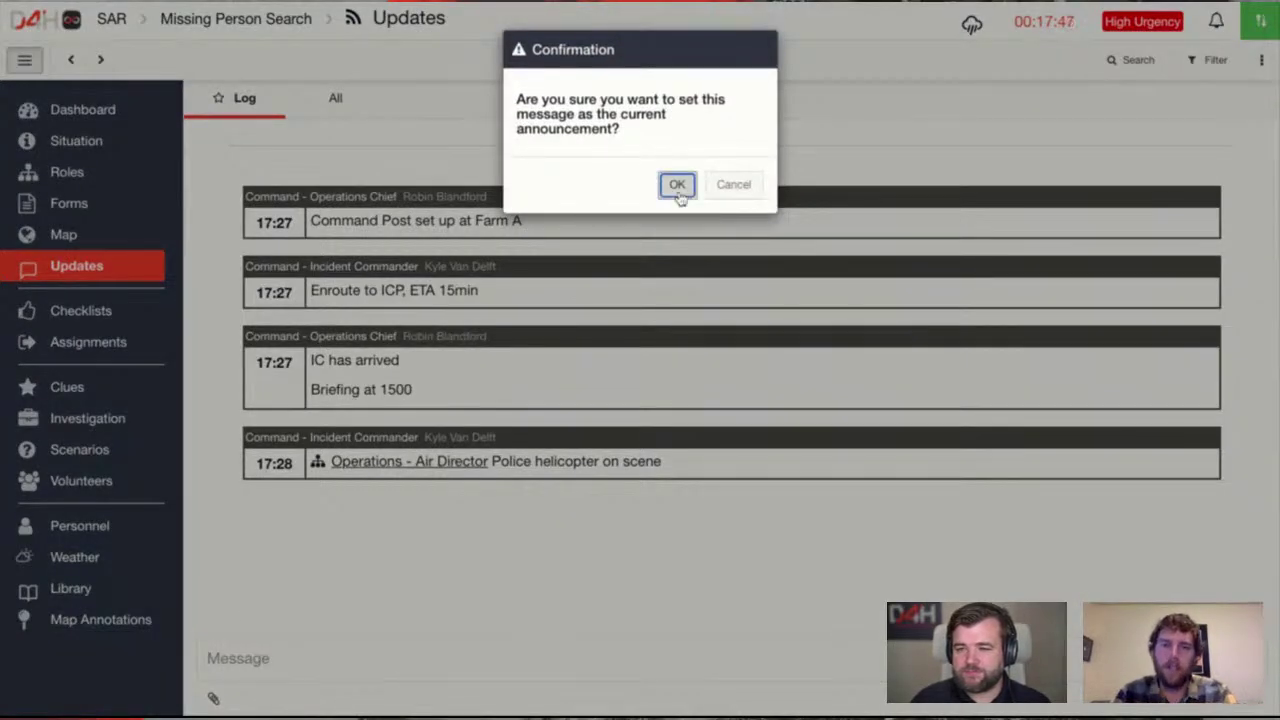
pyautogui.click(677, 186)
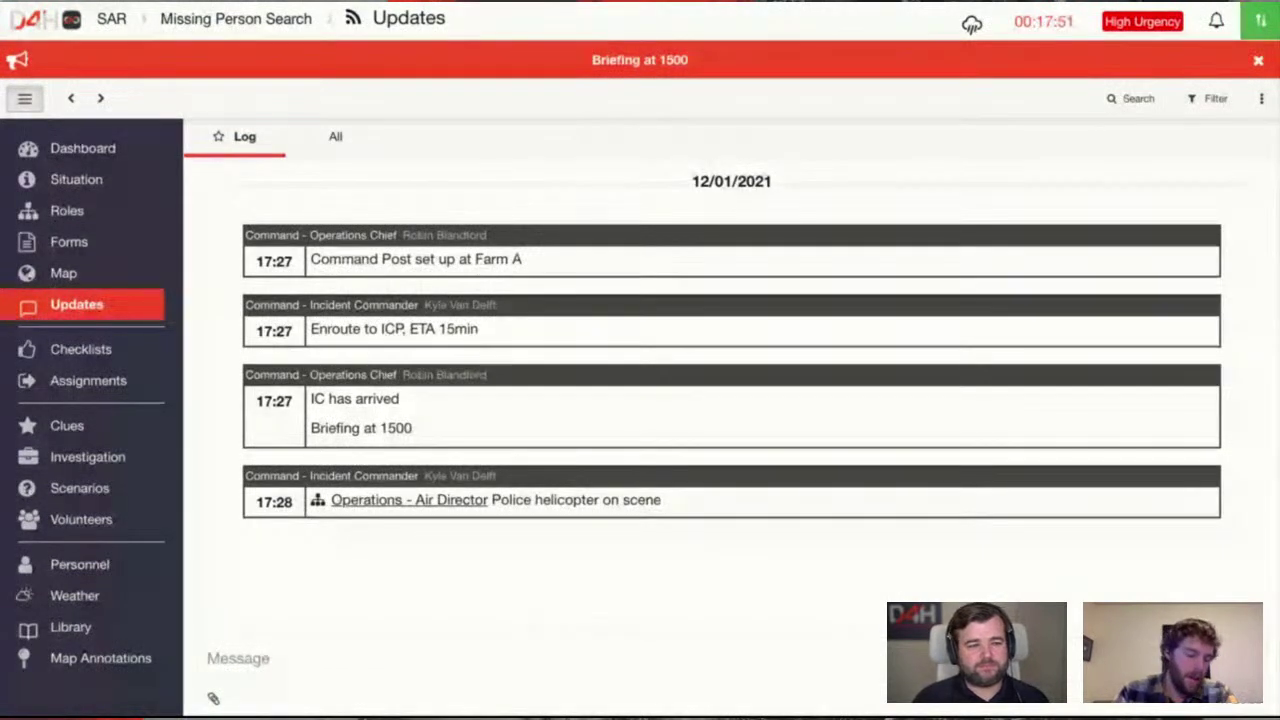
pyautogui.click(545, 657)
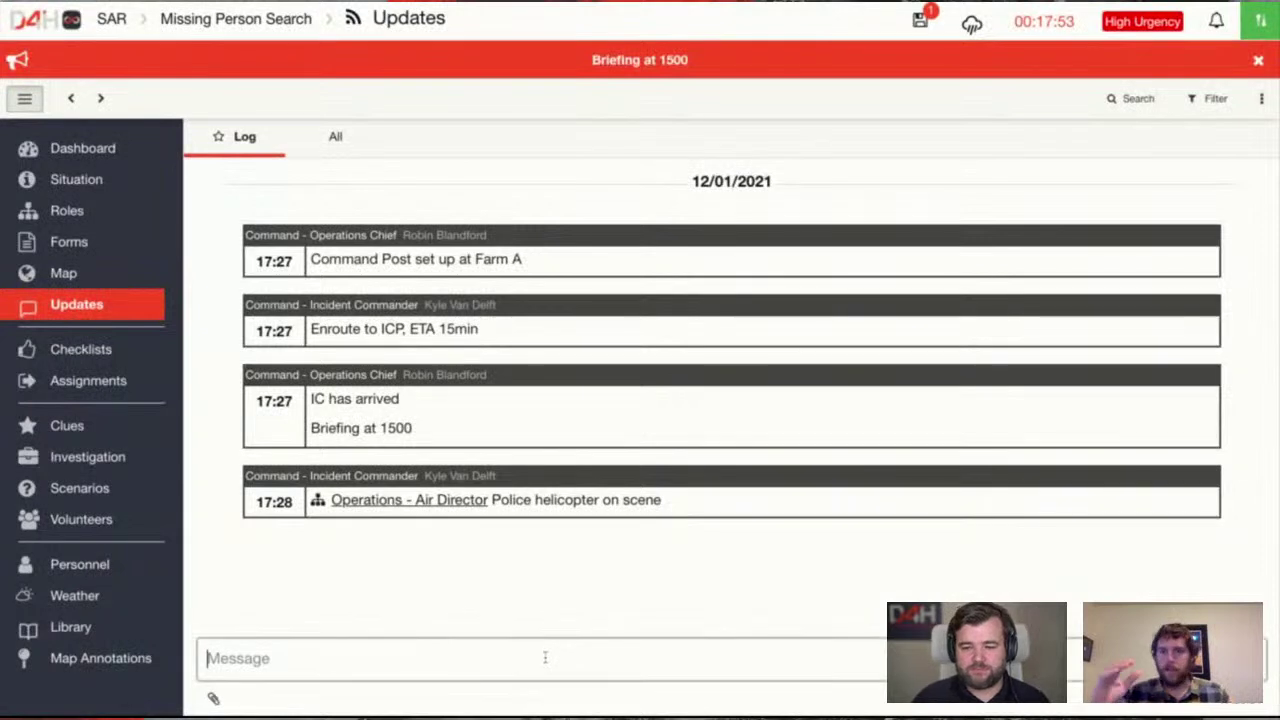
# Draft a new message mentioning Operations - Air Director, then delete the mention
pyautogui.write('@op')
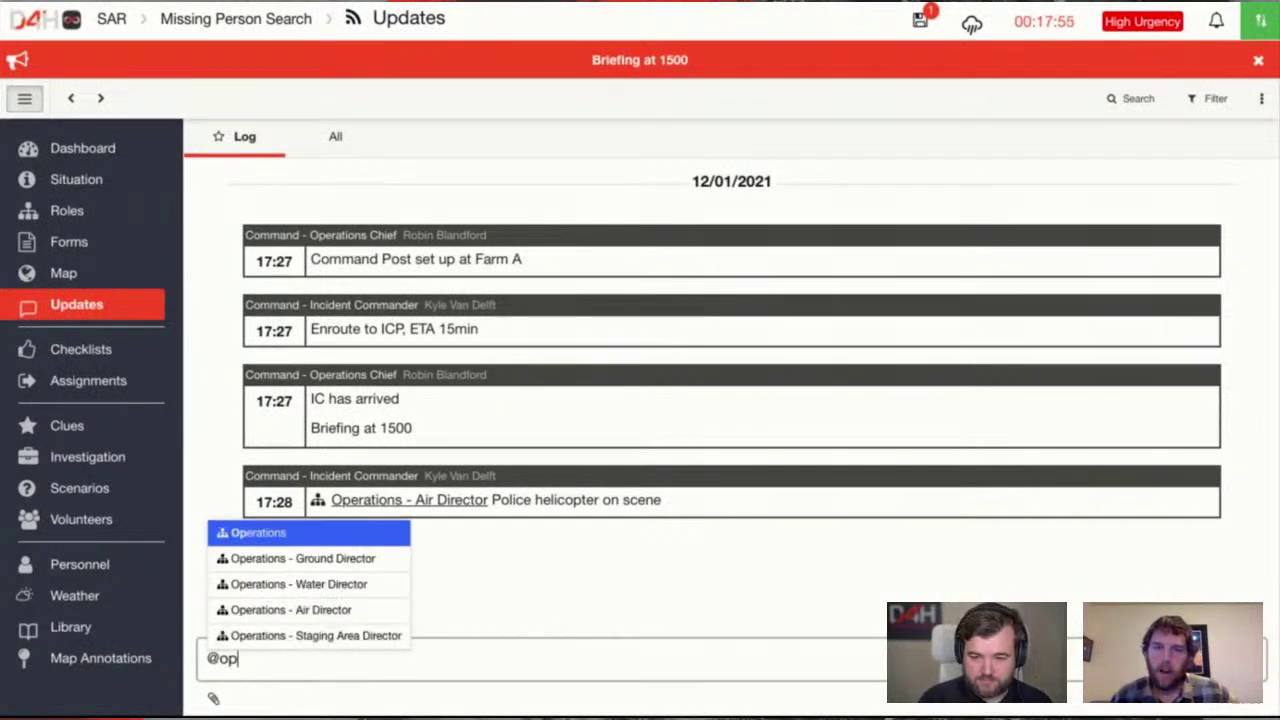
pyautogui.press('Down')
pyautogui.press('Down')
pyautogui.press('Down')
pyautogui.press('Down')
pyautogui.press('Up')
pyautogui.press('Up')
pyautogui.press('Up')
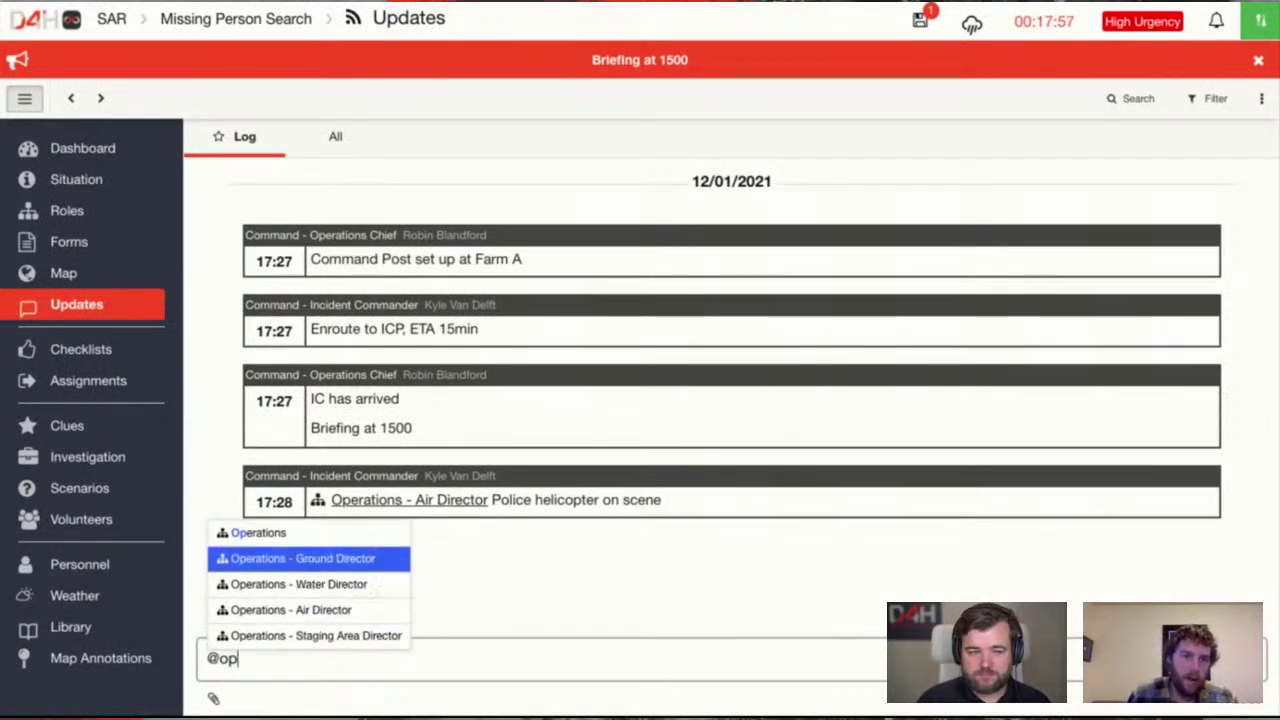
pyautogui.press('Down')
pyautogui.press('Down')
pyautogui.press('Down')
pyautogui.press('Up')
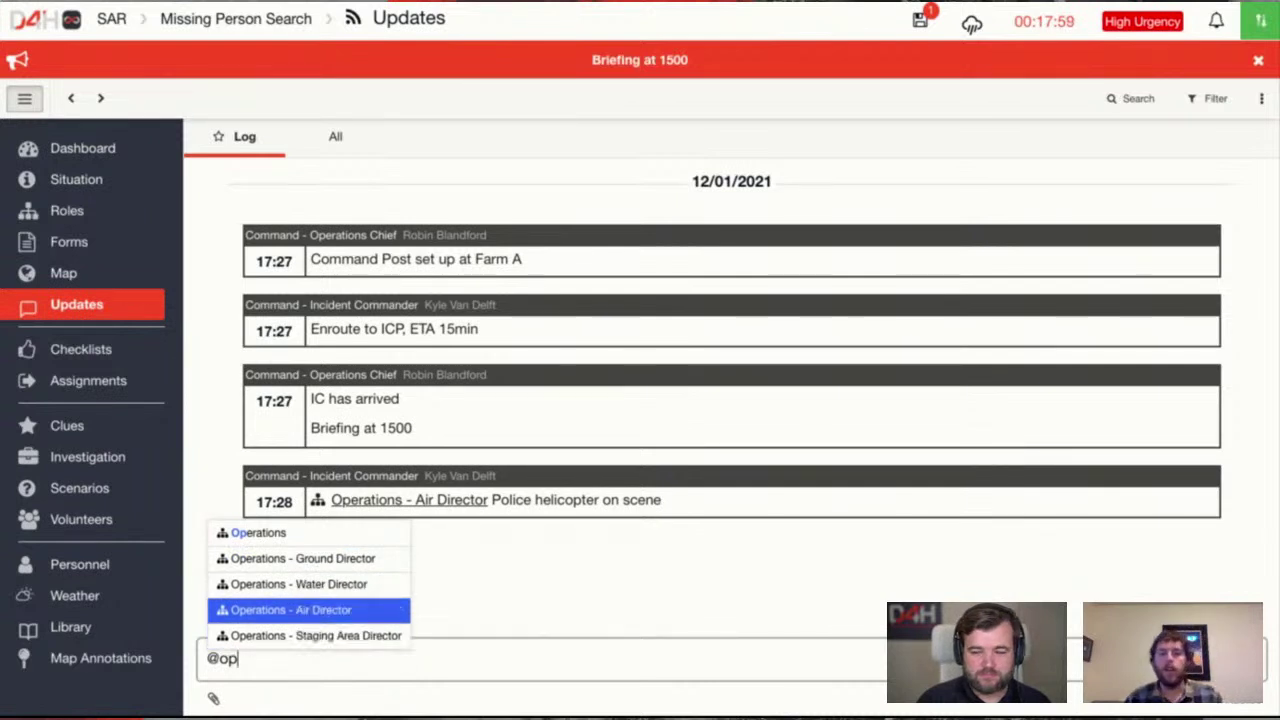
pyautogui.hotkey('shift', 'Up')
pyautogui.write('@air')
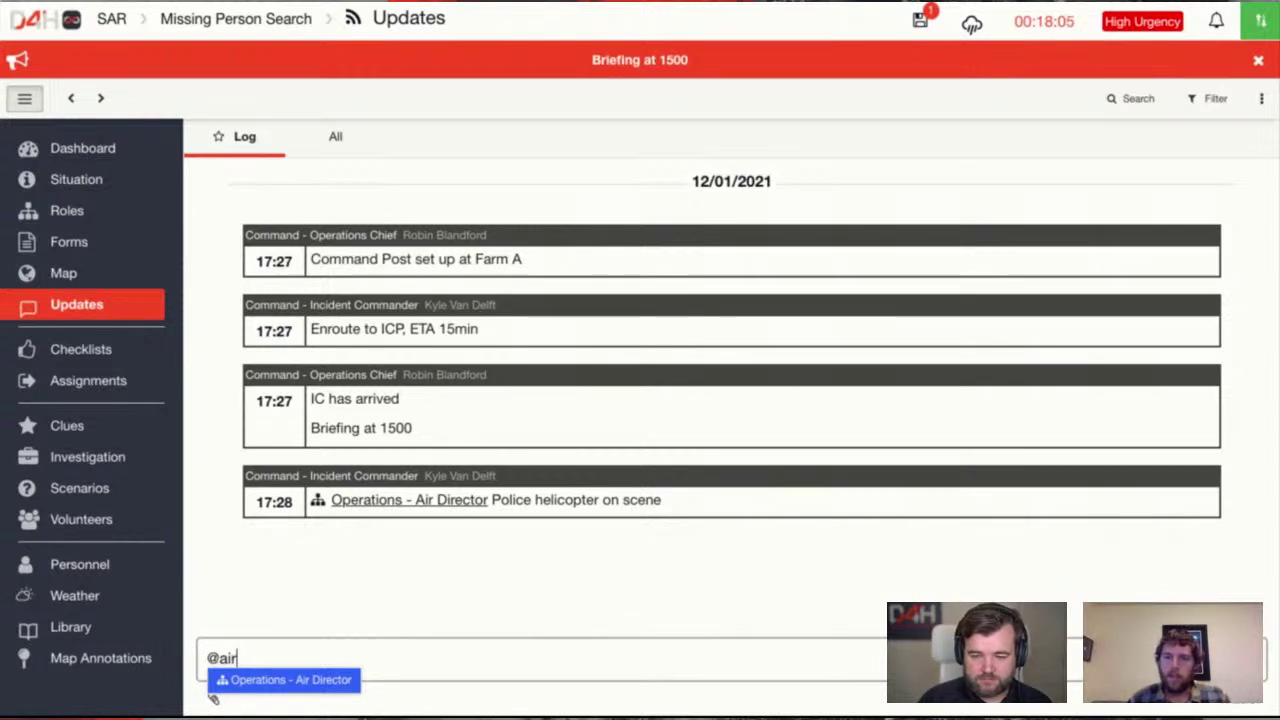
pyautogui.press('Return')
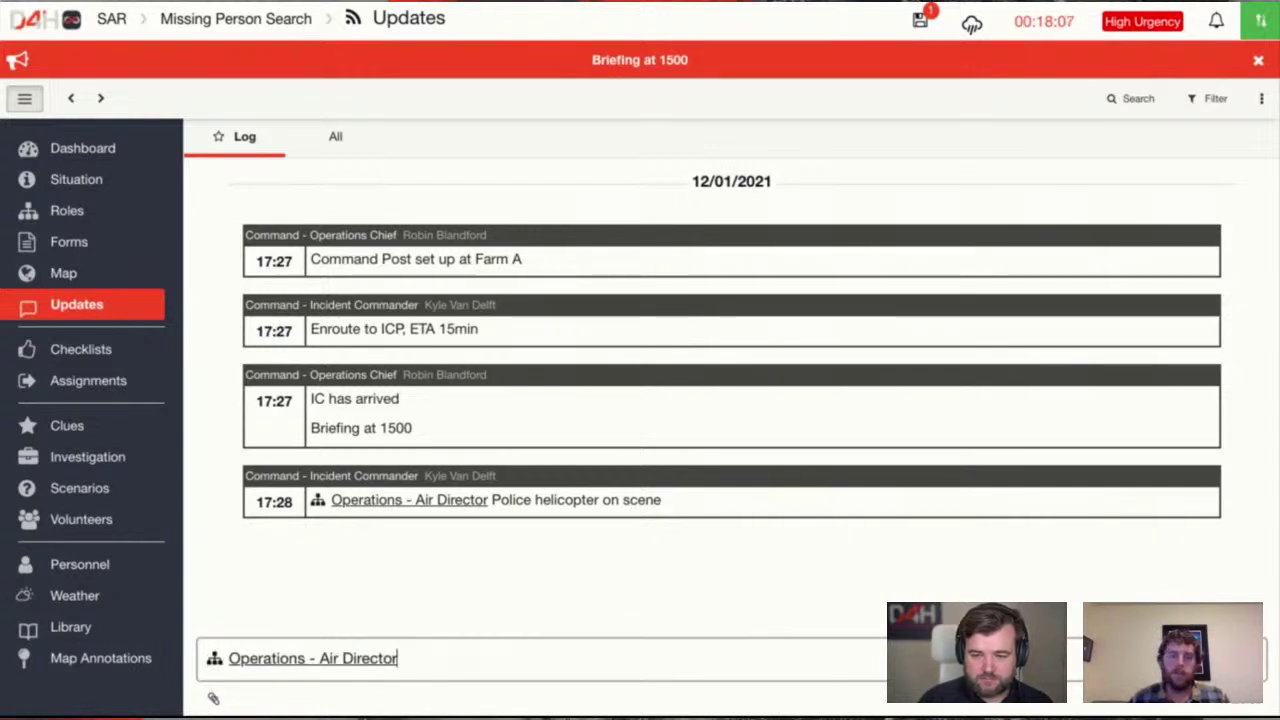
pyautogui.press('BackSpace')
pyautogui.press('BackSpace')
pyautogui.press('BackSpace')
pyautogui.press('BackSpace')
pyautogui.press('BackSpace')
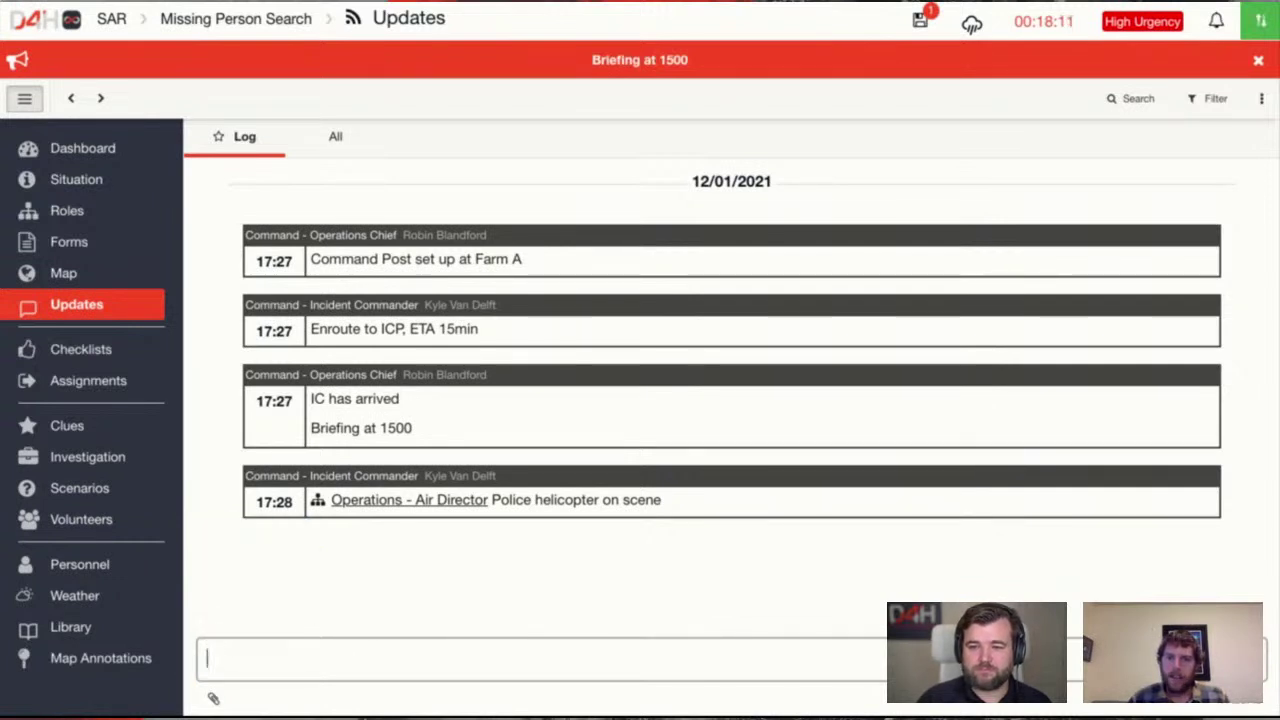
pyautogui.click(580, 588)
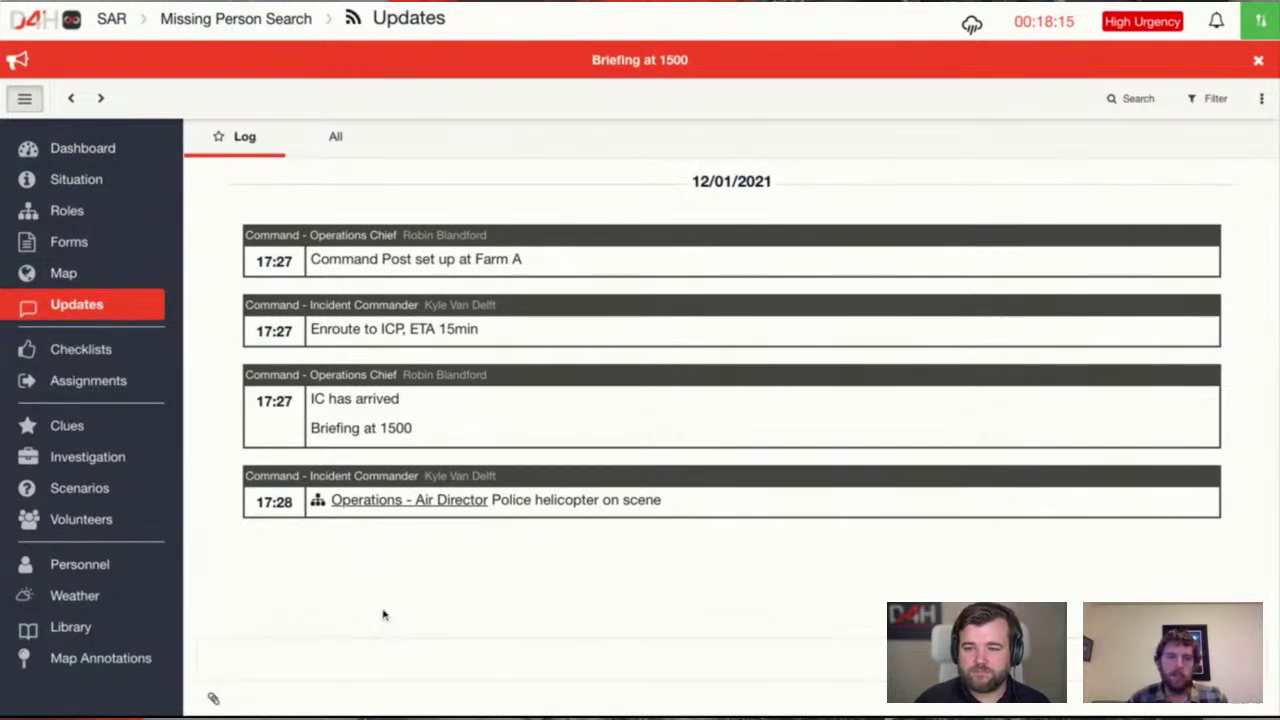
pyautogui.click(215, 699)
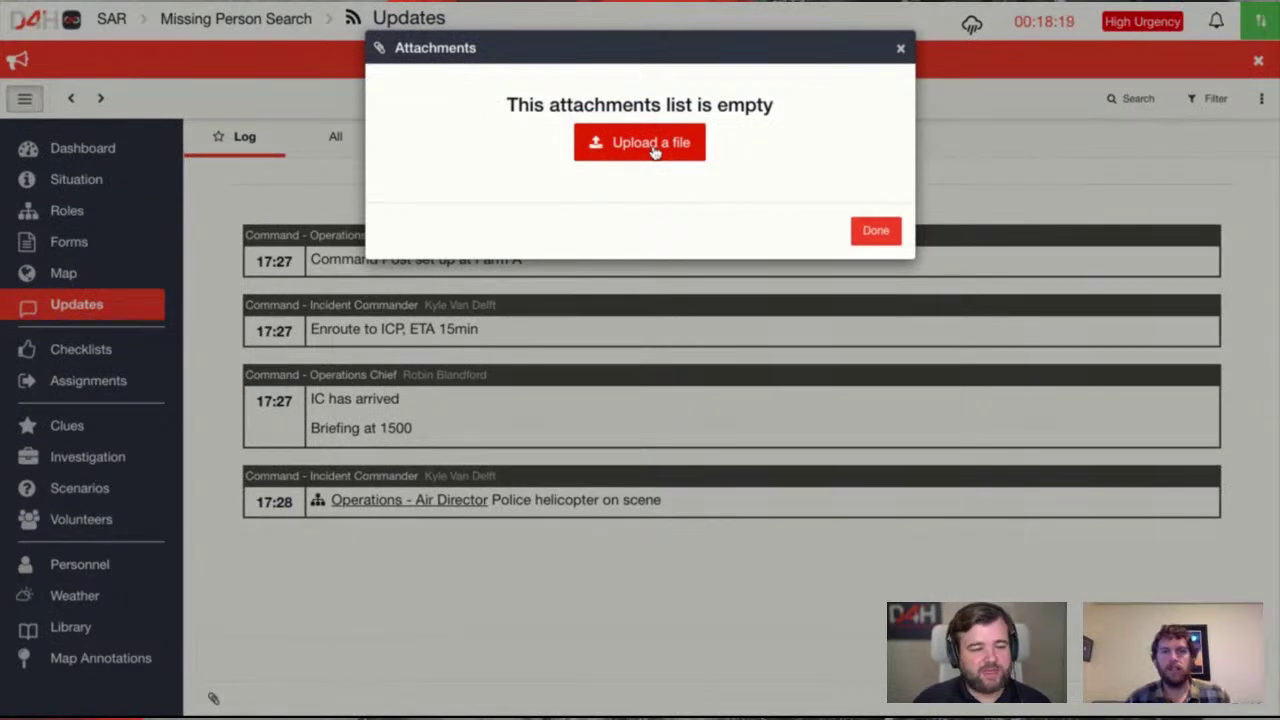
pyautogui.click(884, 236)
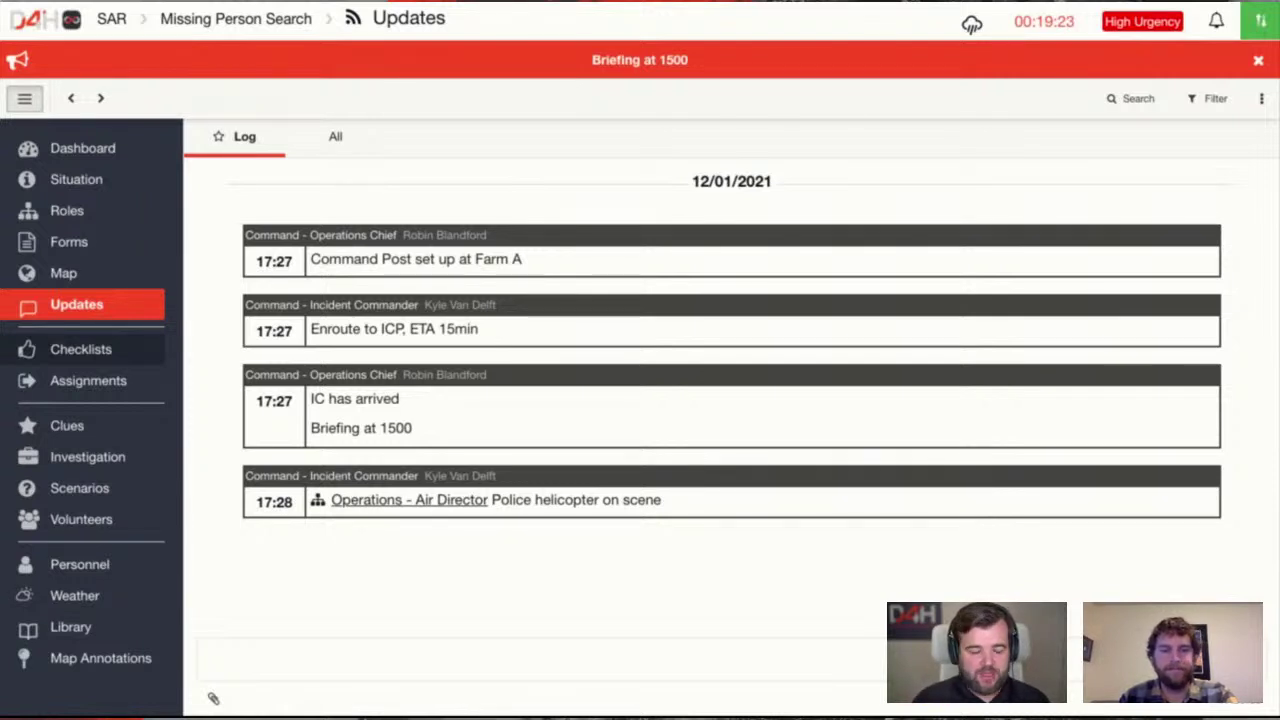
# Show the Checklists page with Initial Action Plan and Search Planning at 0%
pyautogui.click(104, 353)
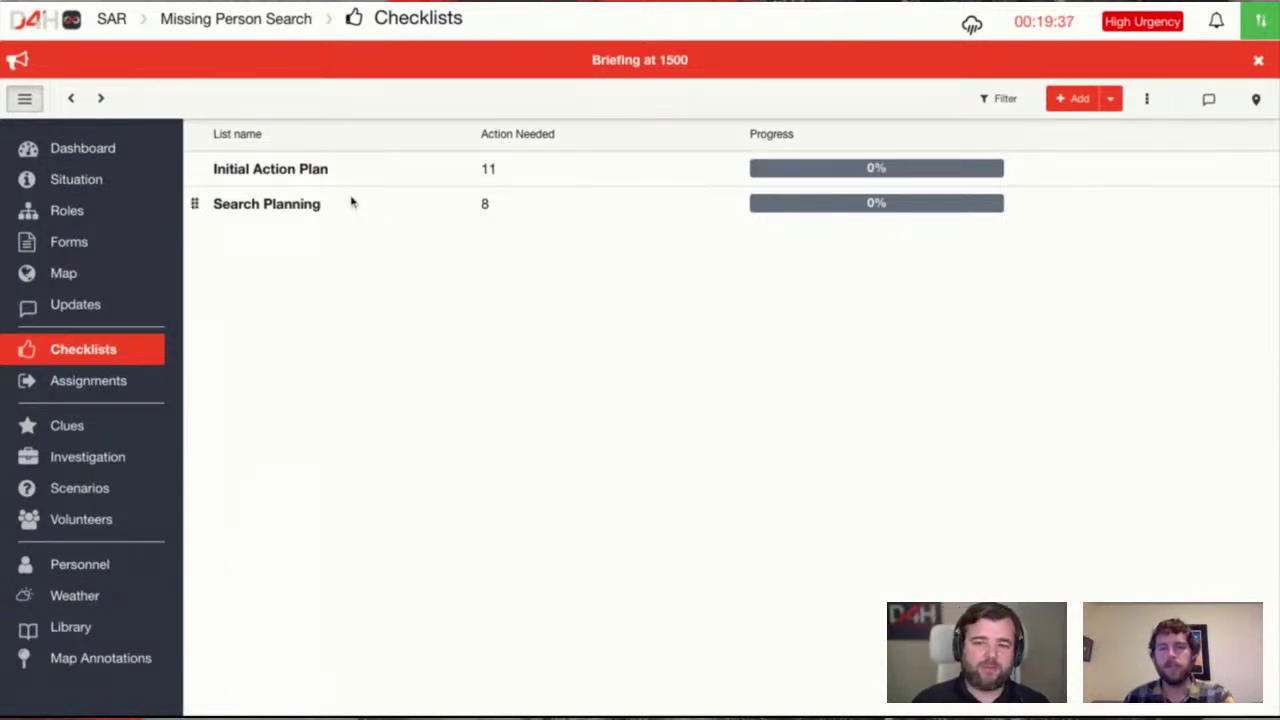
# Clear the 'Briefing at 1500' announcement and mark Organizational Chart complete in Initial Action Plan
pyautogui.click(1258, 61)
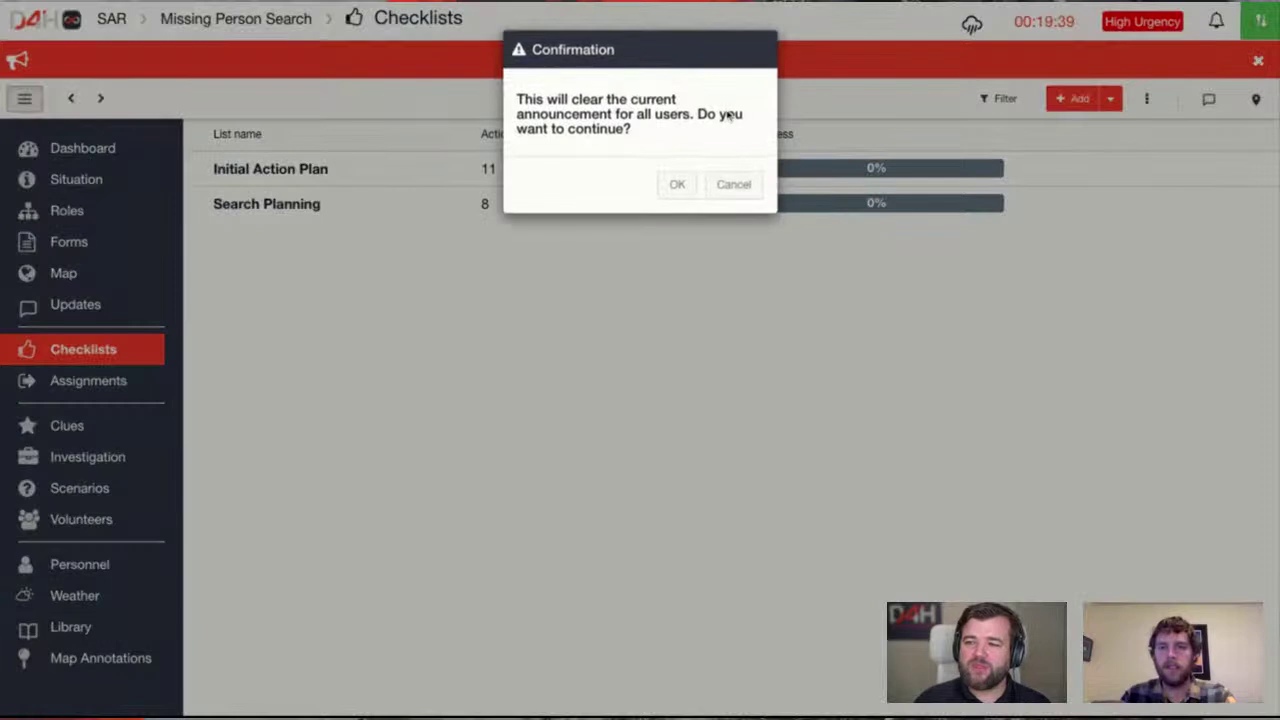
pyautogui.click(674, 184)
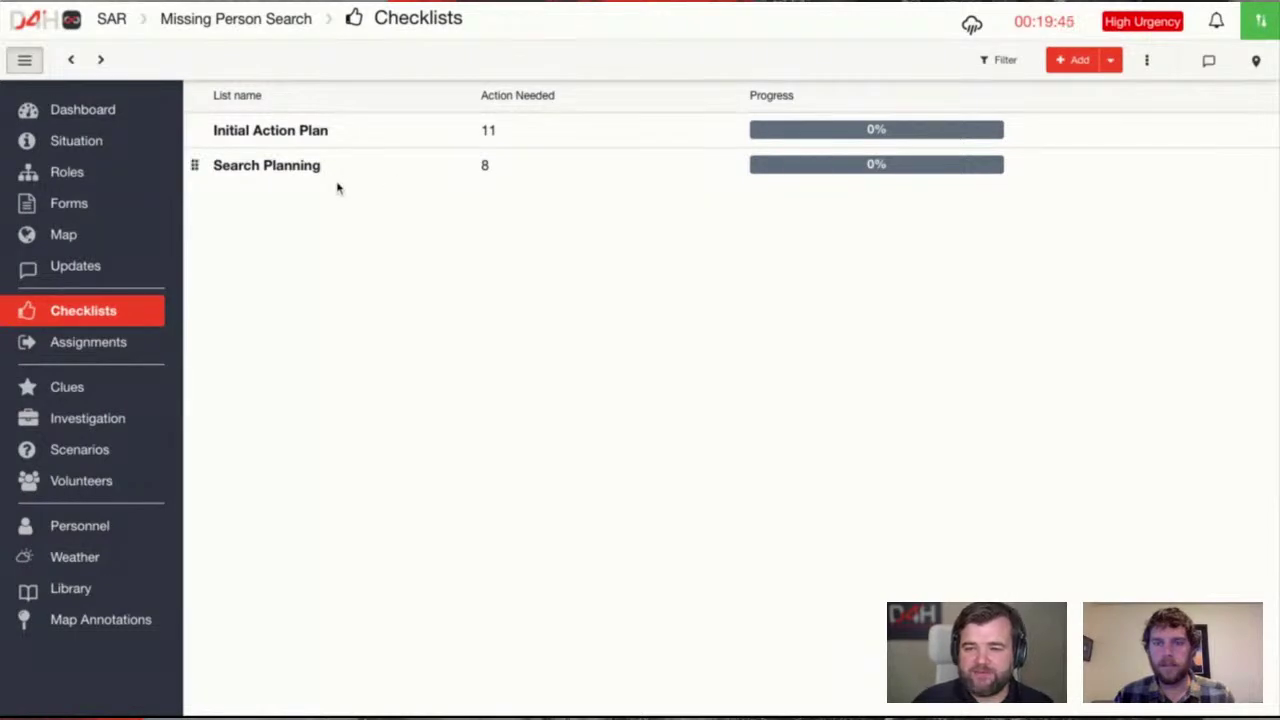
pyautogui.click(311, 141)
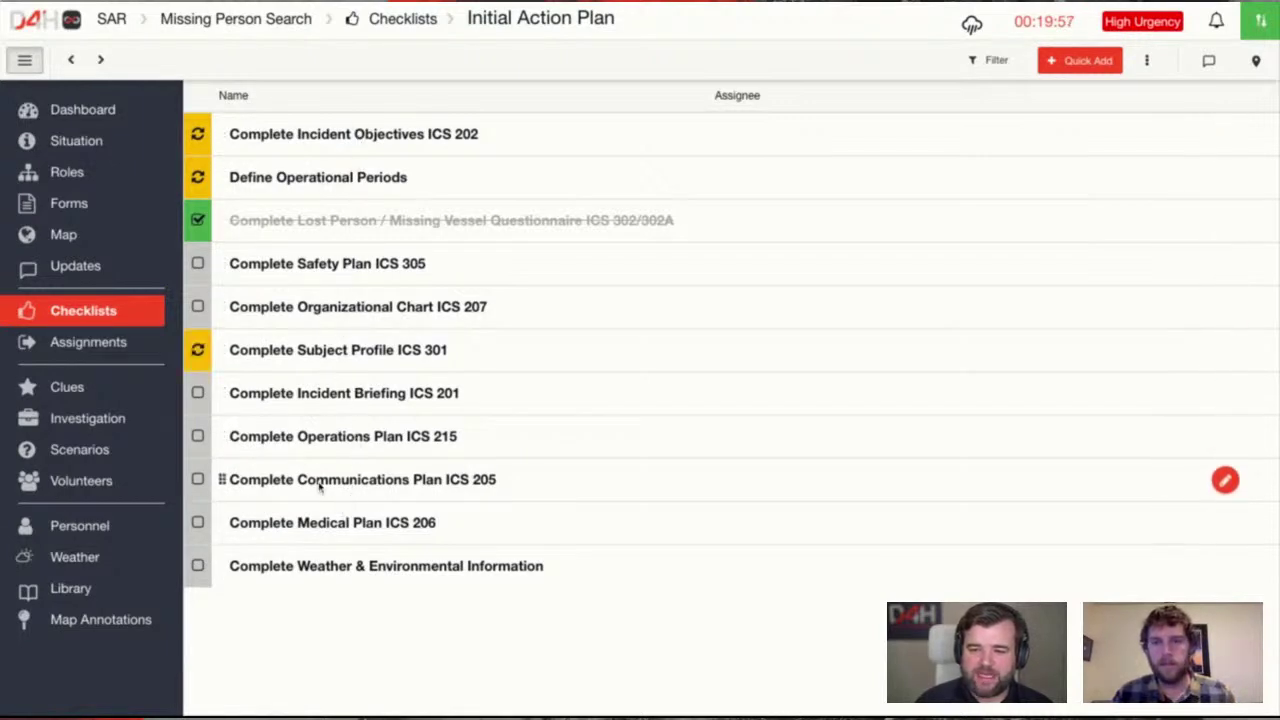
pyautogui.click(198, 308)
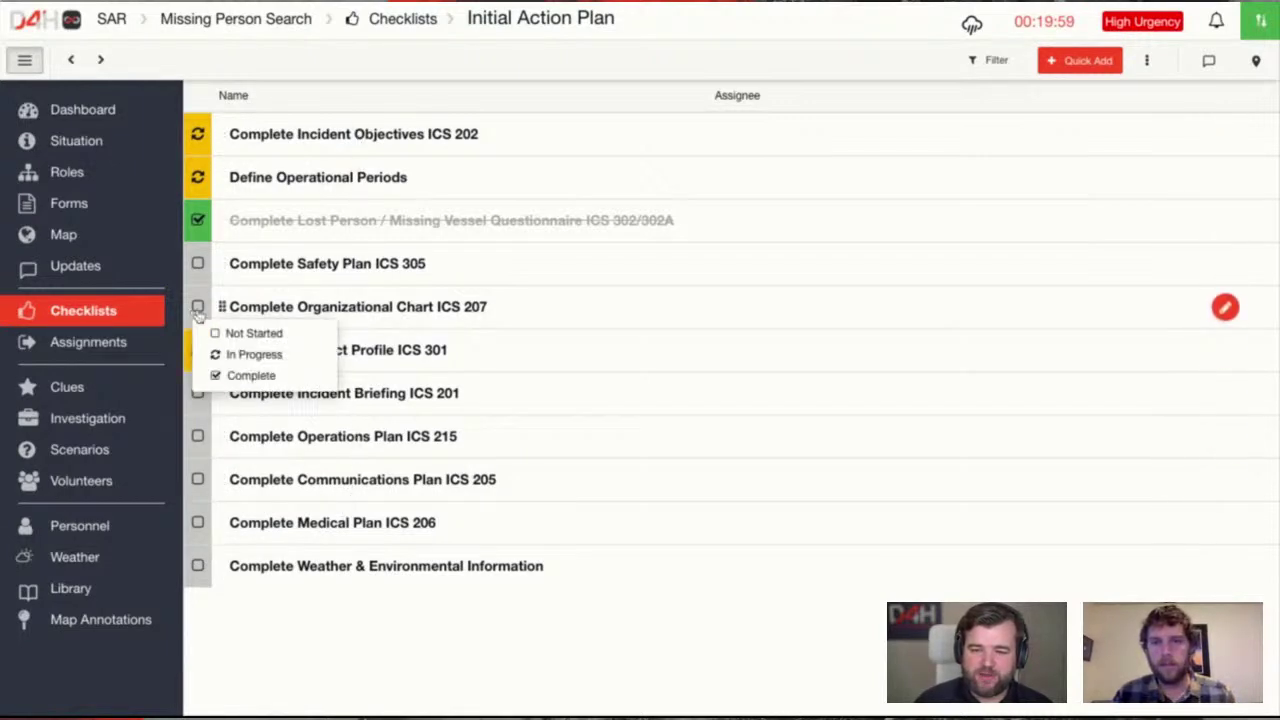
pyautogui.click(245, 375)
pyautogui.click(431, 24)
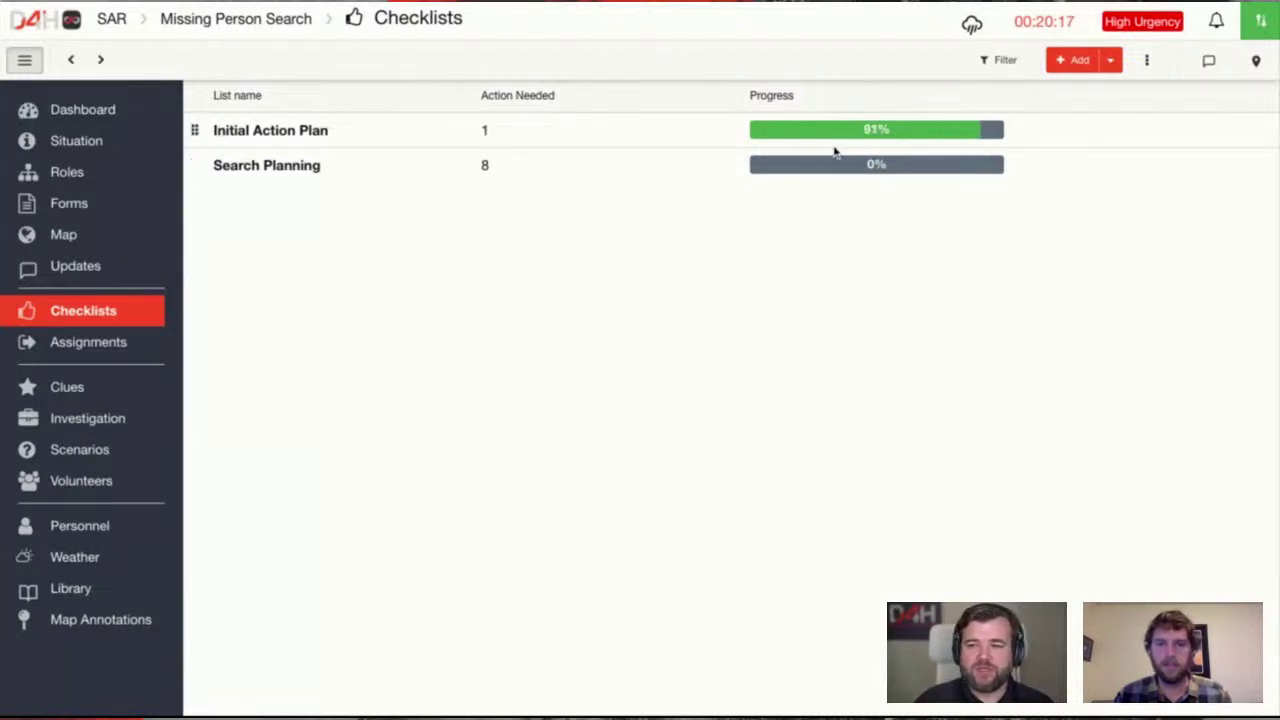
# Set the Search Planning task Build Search Profile to In Progress
pyautogui.click(307, 170)
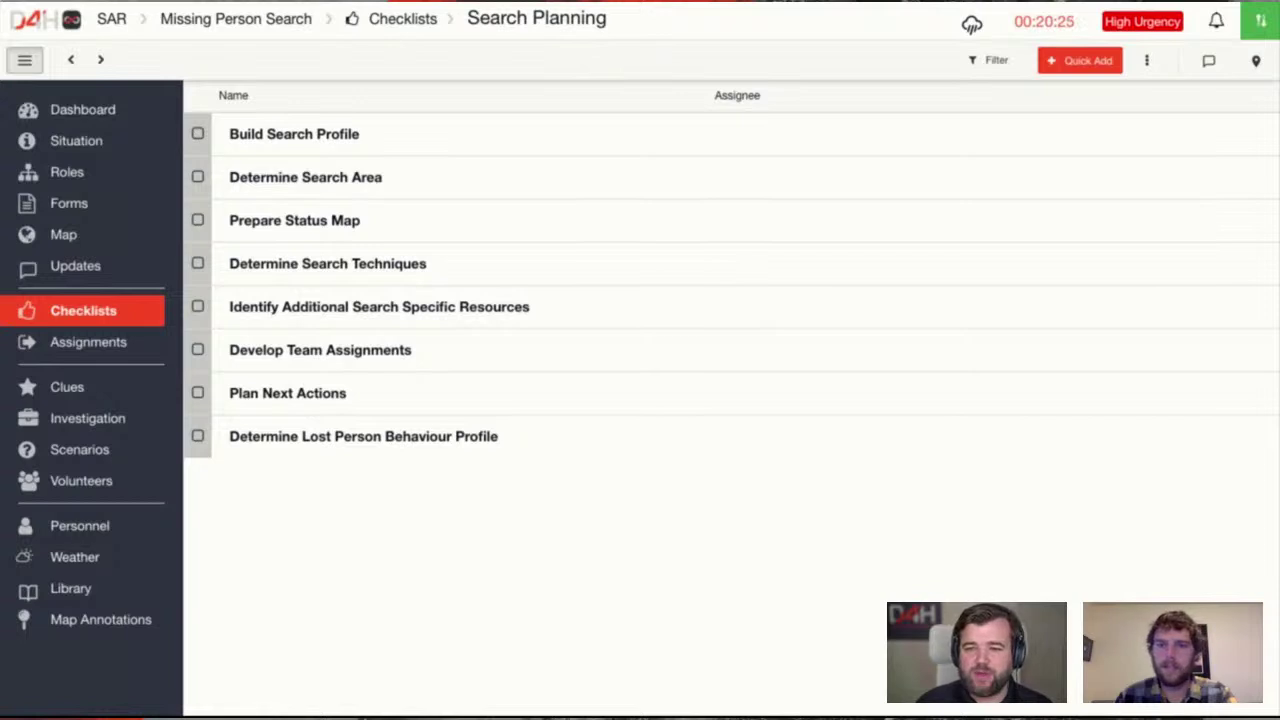
pyautogui.click(366, 143)
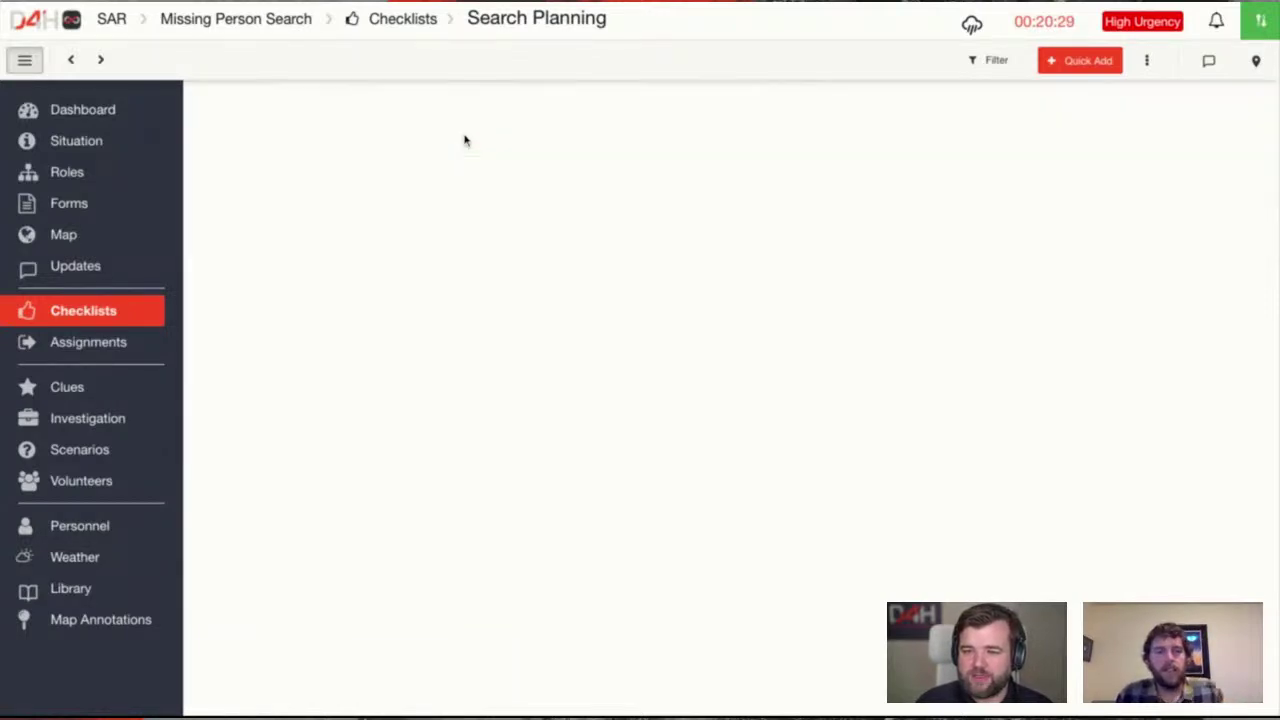
pyautogui.click(400, 246)
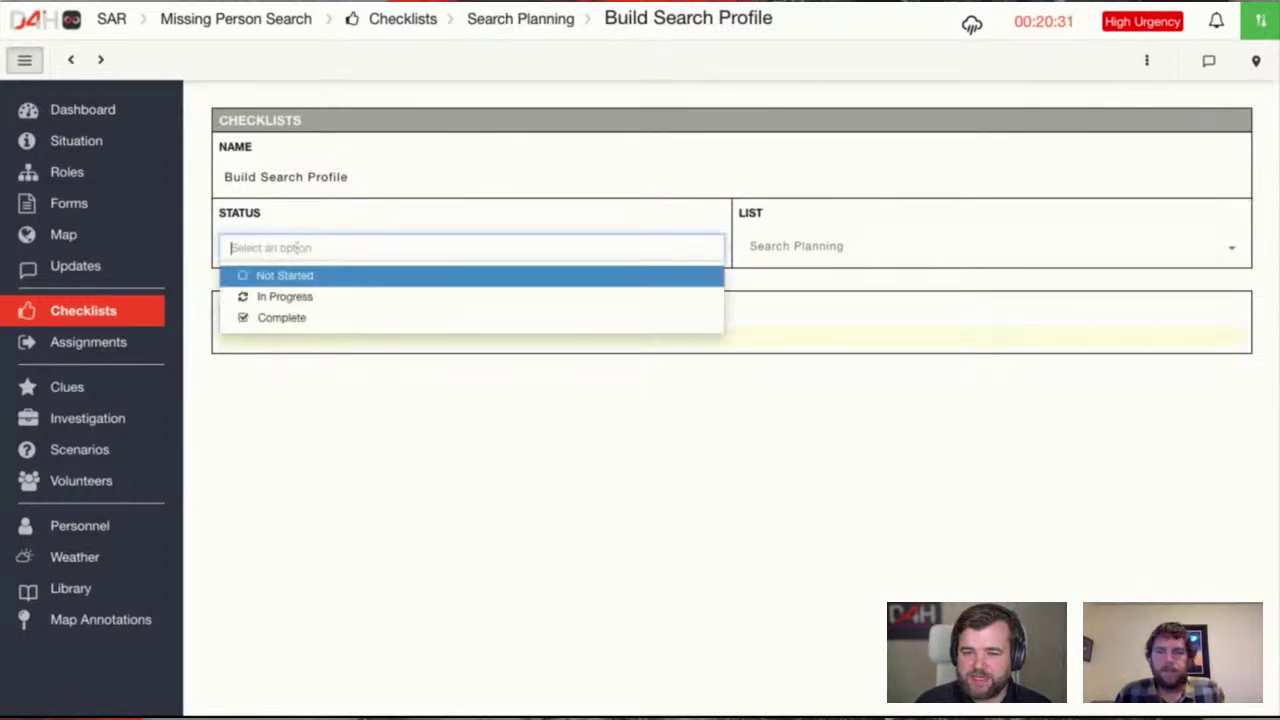
pyautogui.click(300, 296)
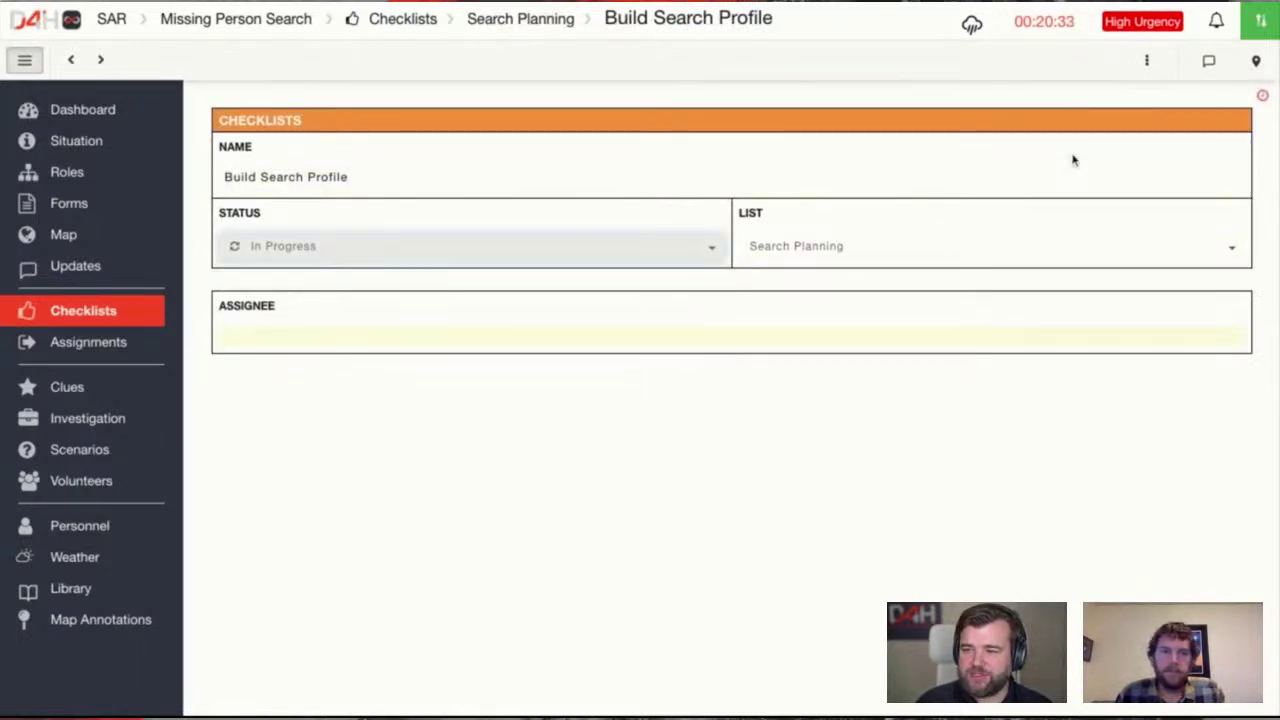
# Post a profile-in-progress note to the Build Search Profile log, addressed to one team member
pyautogui.click(1209, 62)
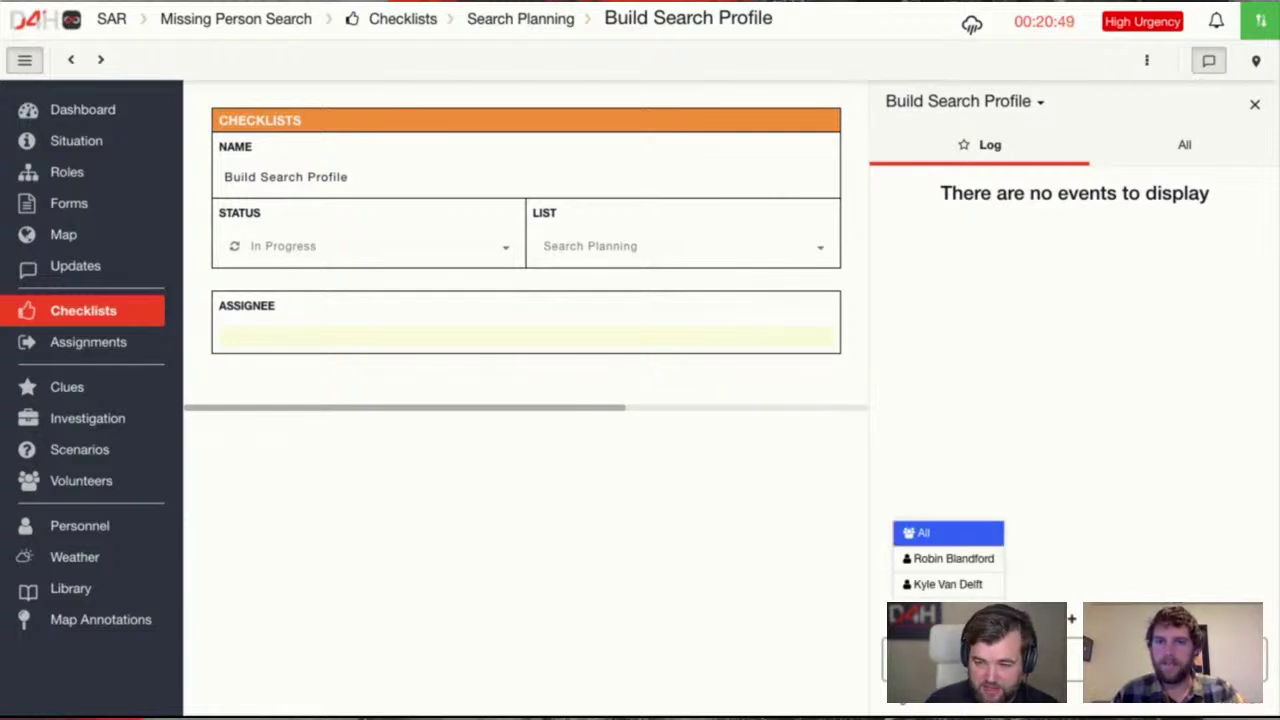
pyautogui.press('Down')
pyautogui.press('Return')
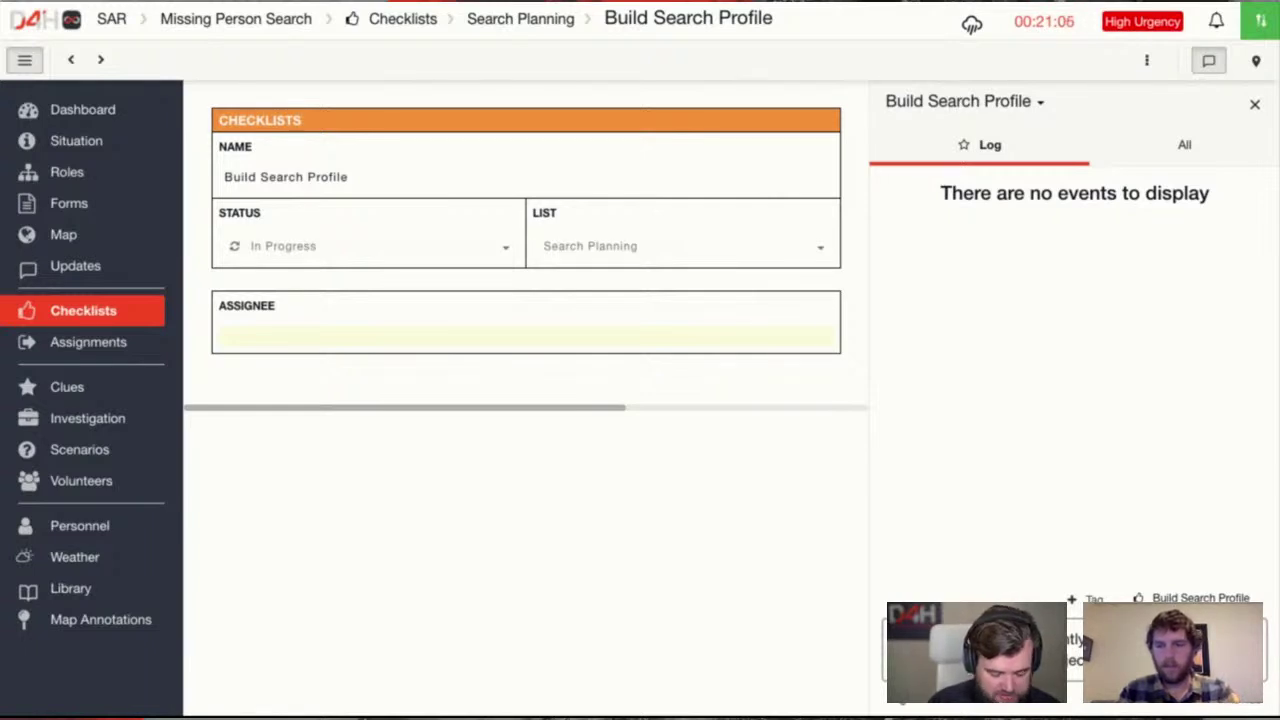
pyautogui.press('Return')
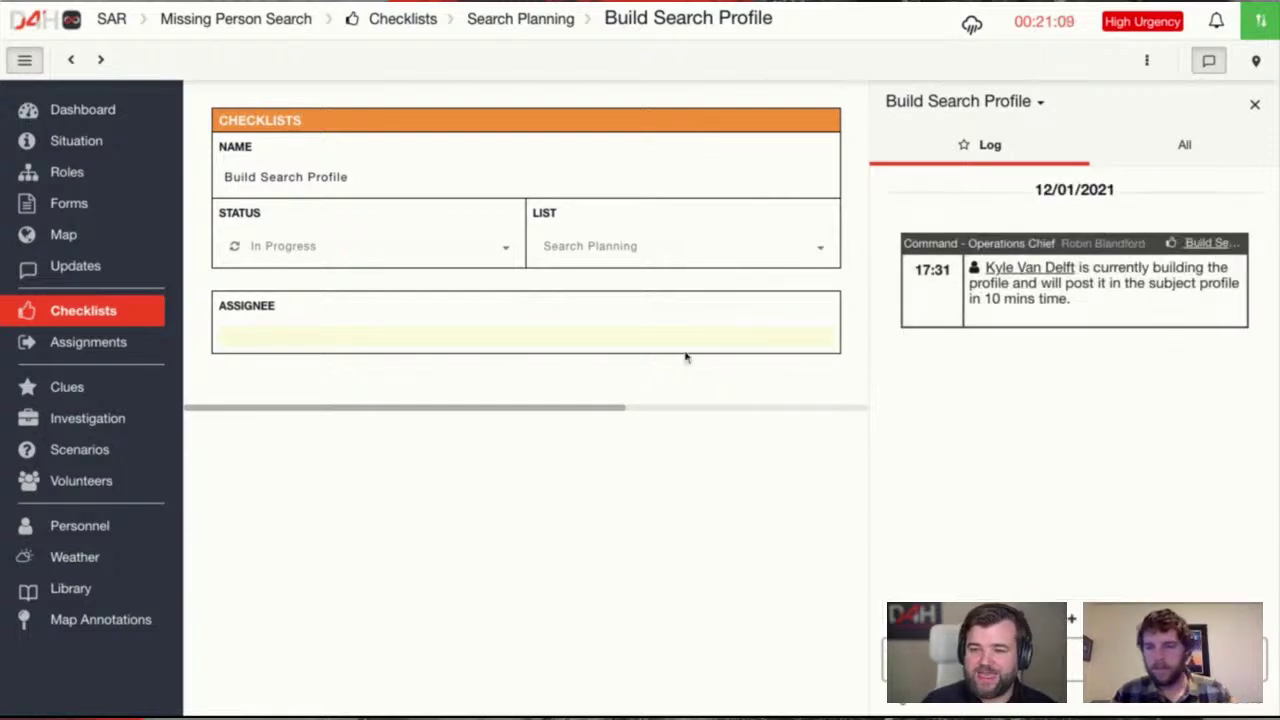
# Assign Build Search Profile to Command - Incident Commander
pyautogui.click(432, 341)
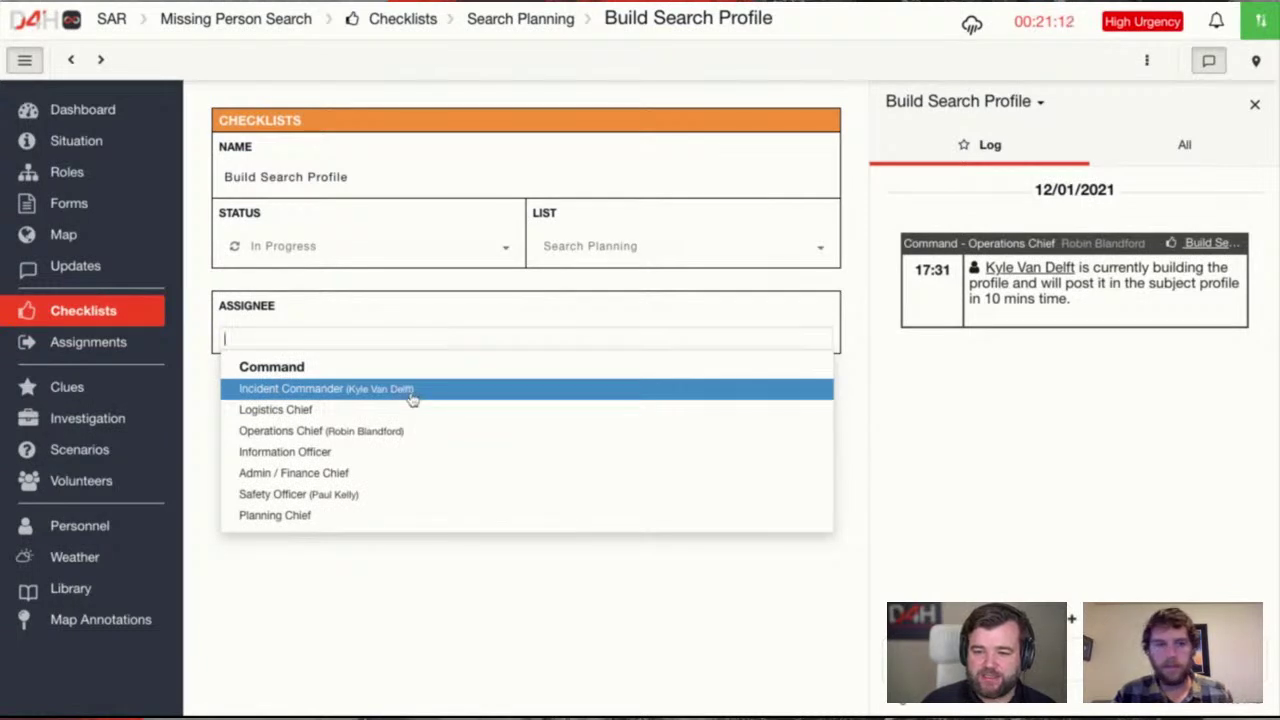
pyautogui.click(412, 398)
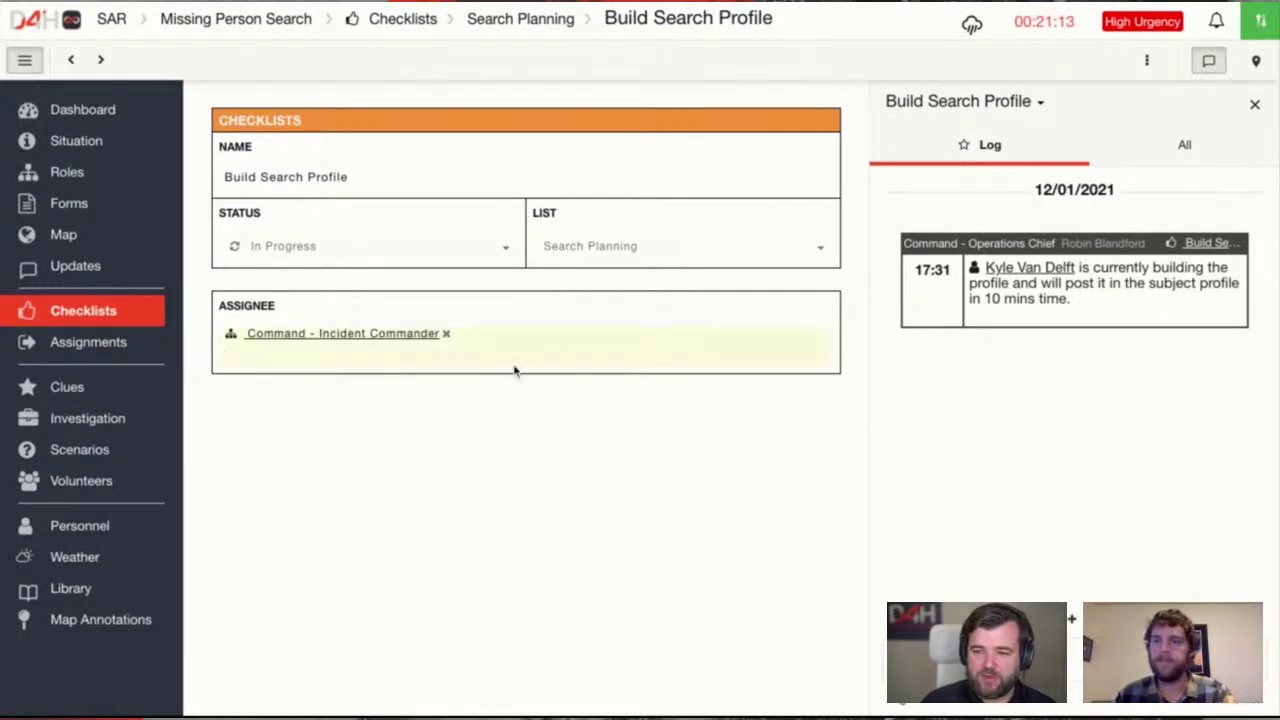
pyautogui.click(71, 60)
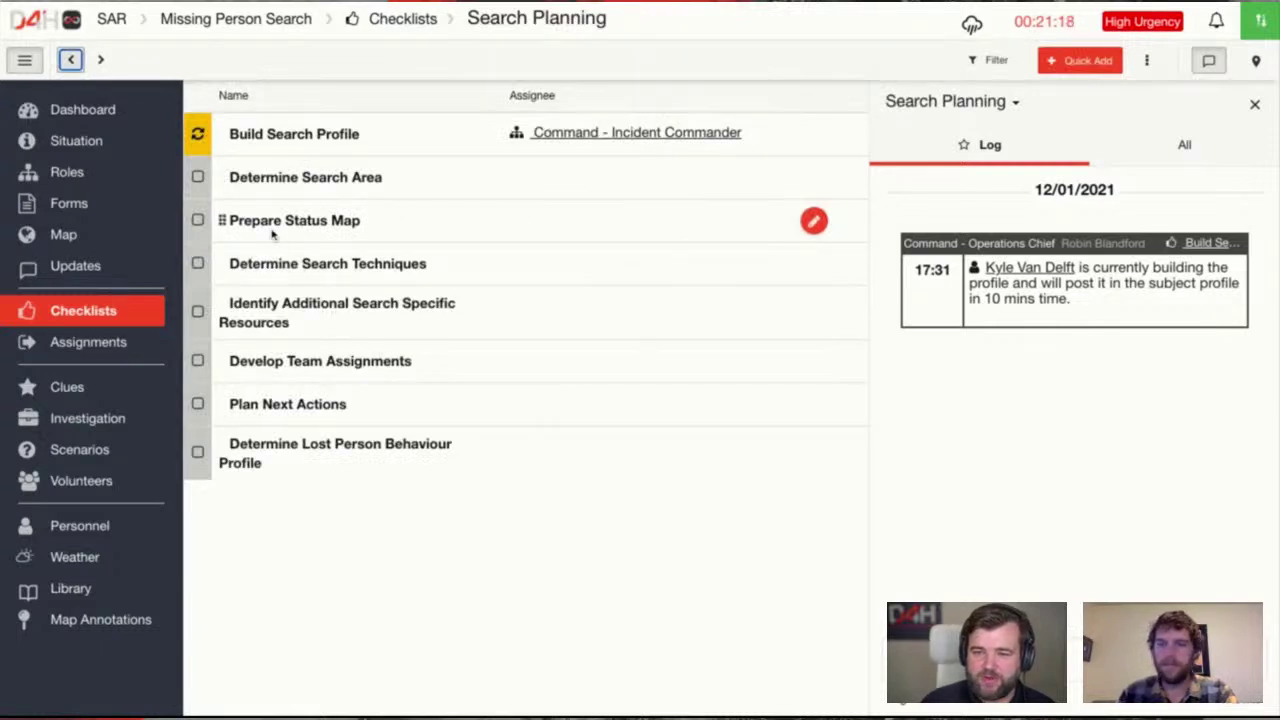
# Assign Determine Search Area to Command - Operations Chief and mark it Complete
pyautogui.click(330, 182)
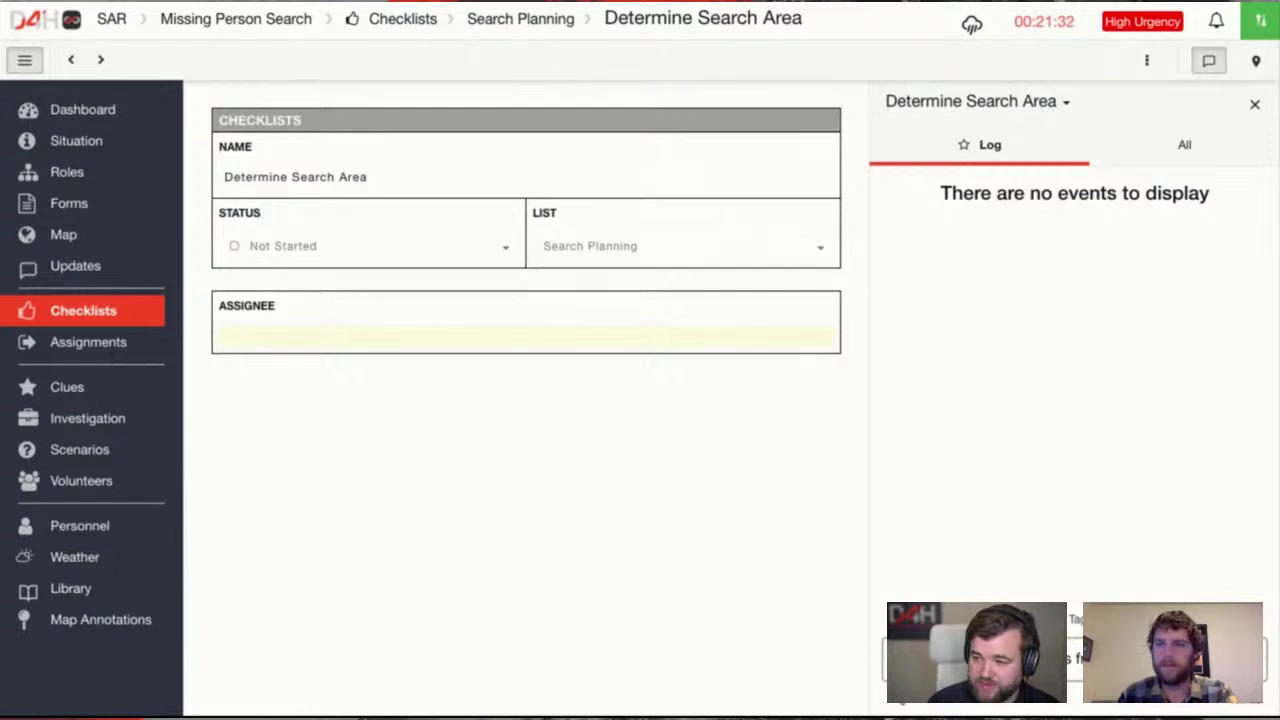
pyautogui.click(295, 332)
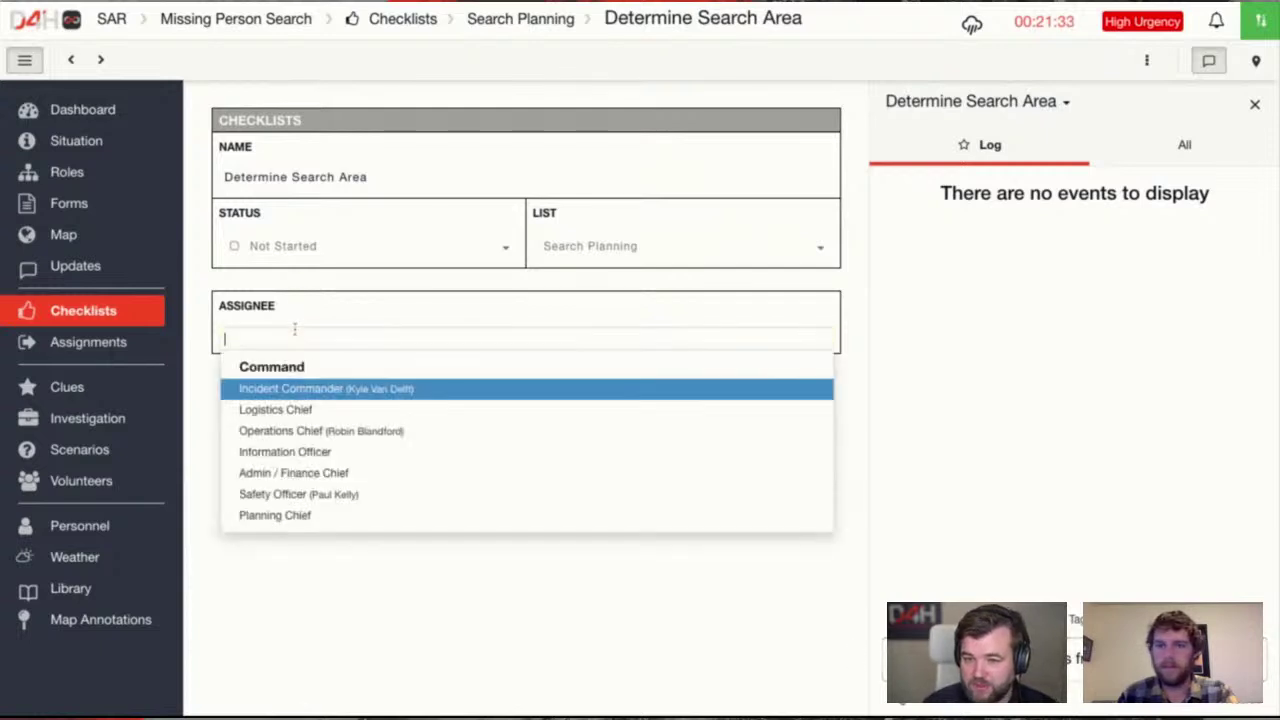
pyautogui.click(333, 430)
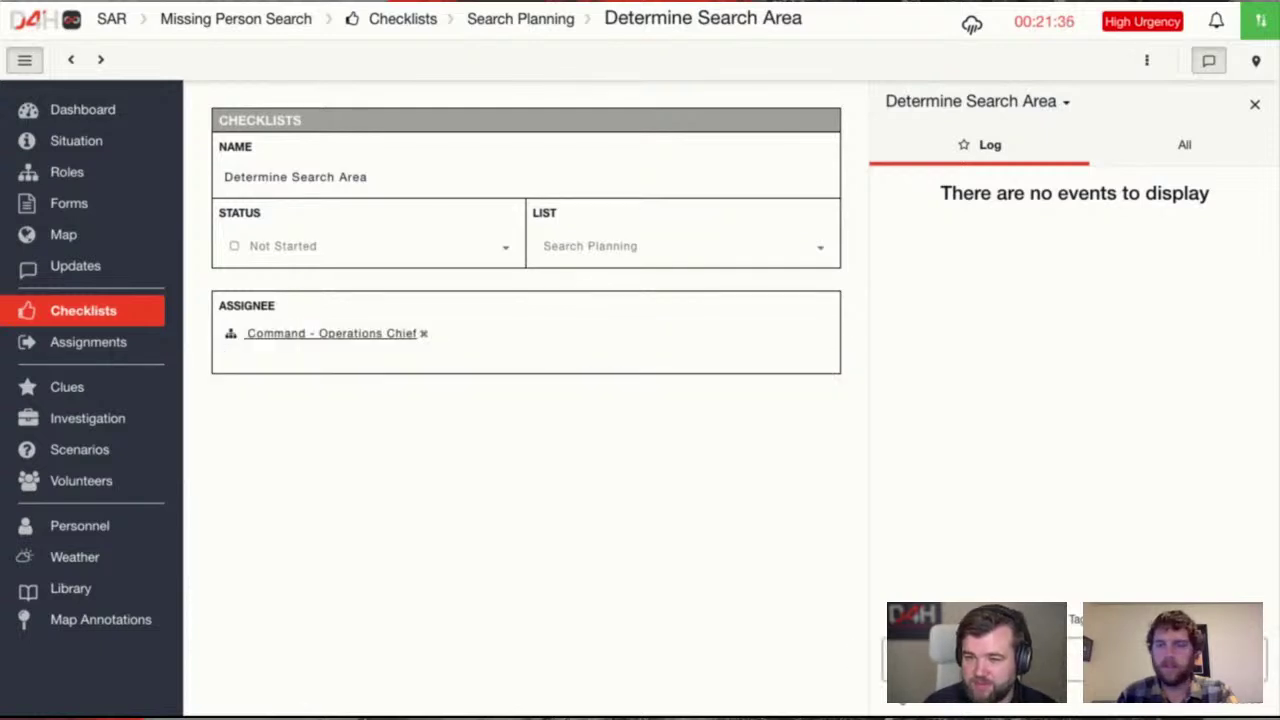
pyautogui.click(350, 245)
pyautogui.click(348, 319)
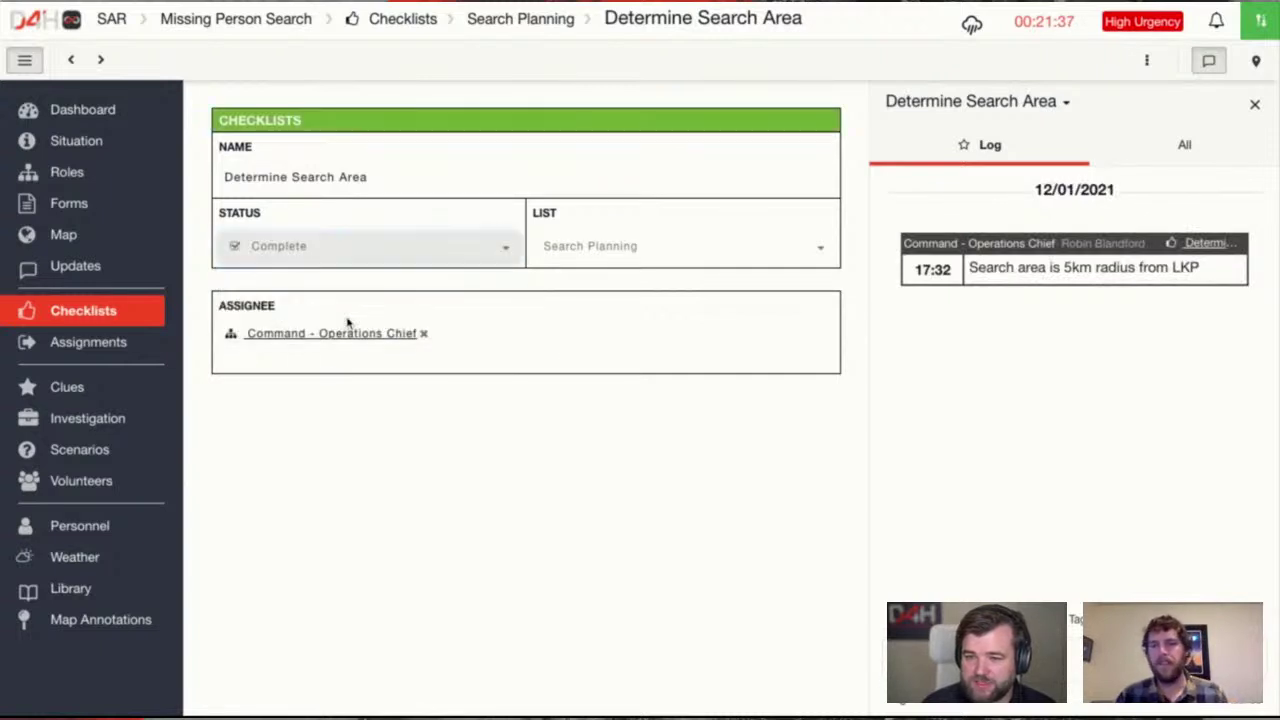
pyautogui.click(541, 20)
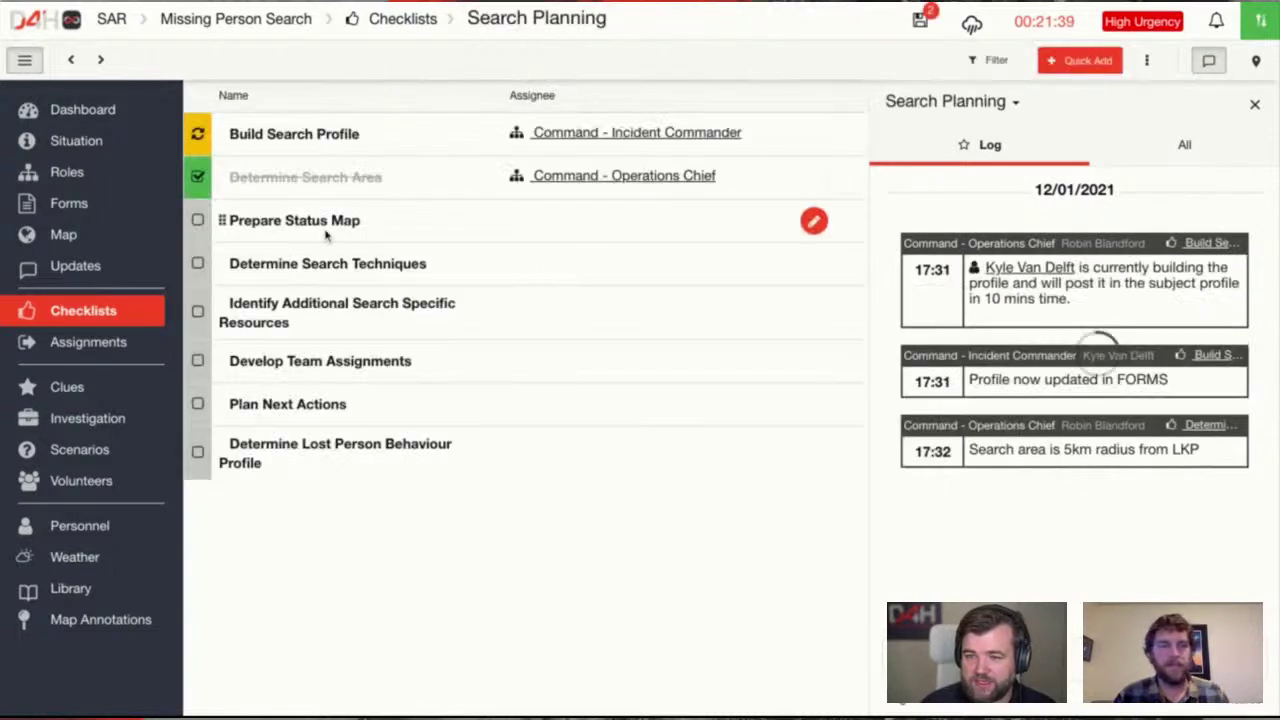
# Assign Prepare Status Map to Operations Chief and Determine Search Techniques to Logistics Chief
pyautogui.click(407, 232)
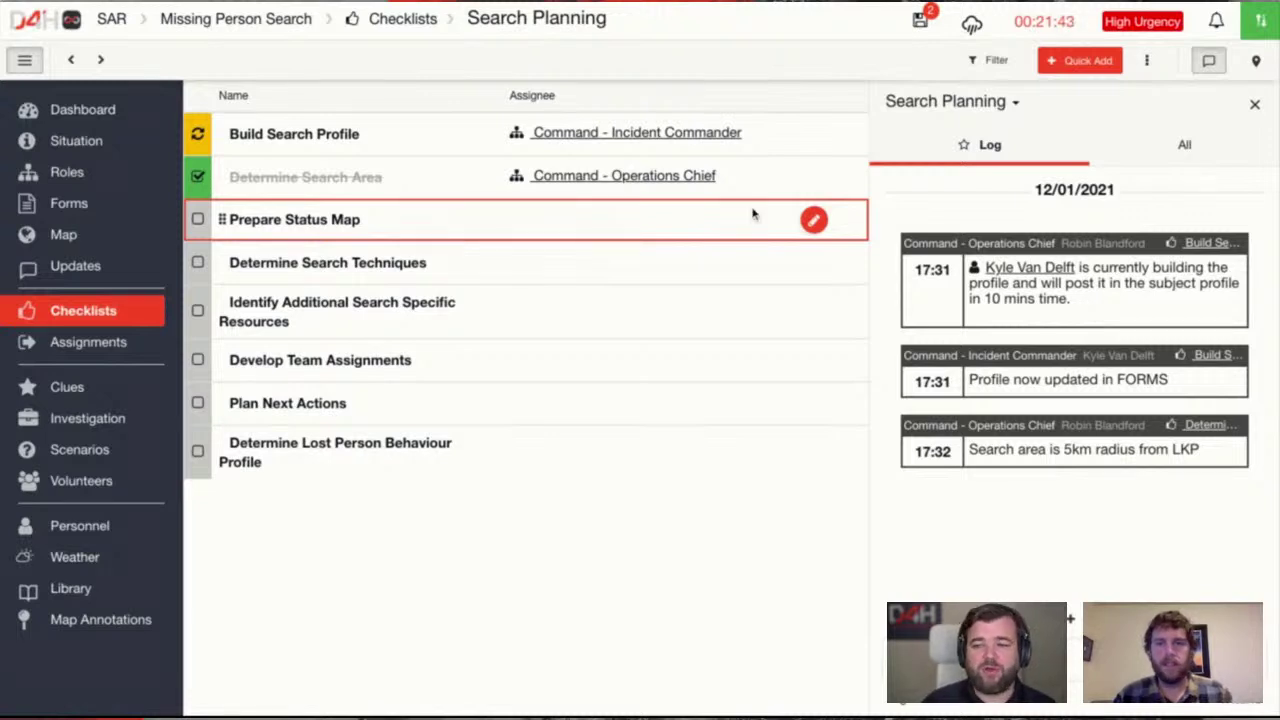
pyautogui.click(815, 220)
pyautogui.click(585, 224)
pyautogui.click(612, 315)
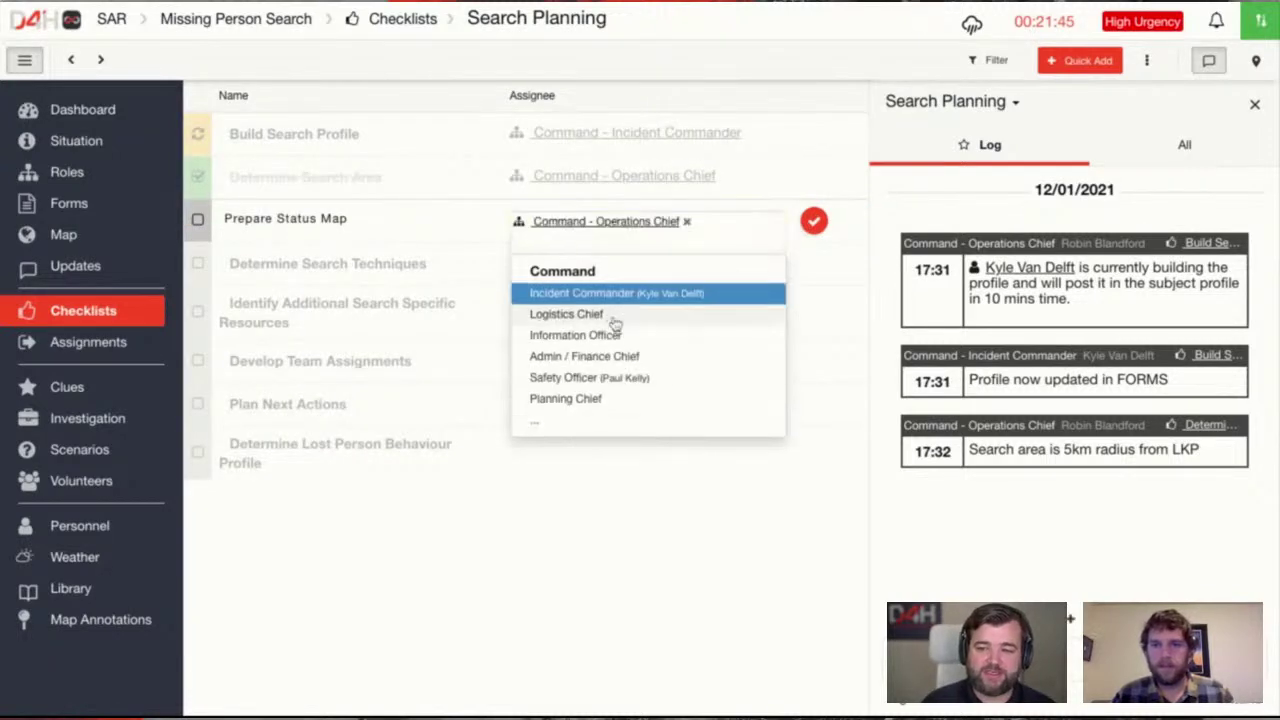
pyautogui.click(431, 363)
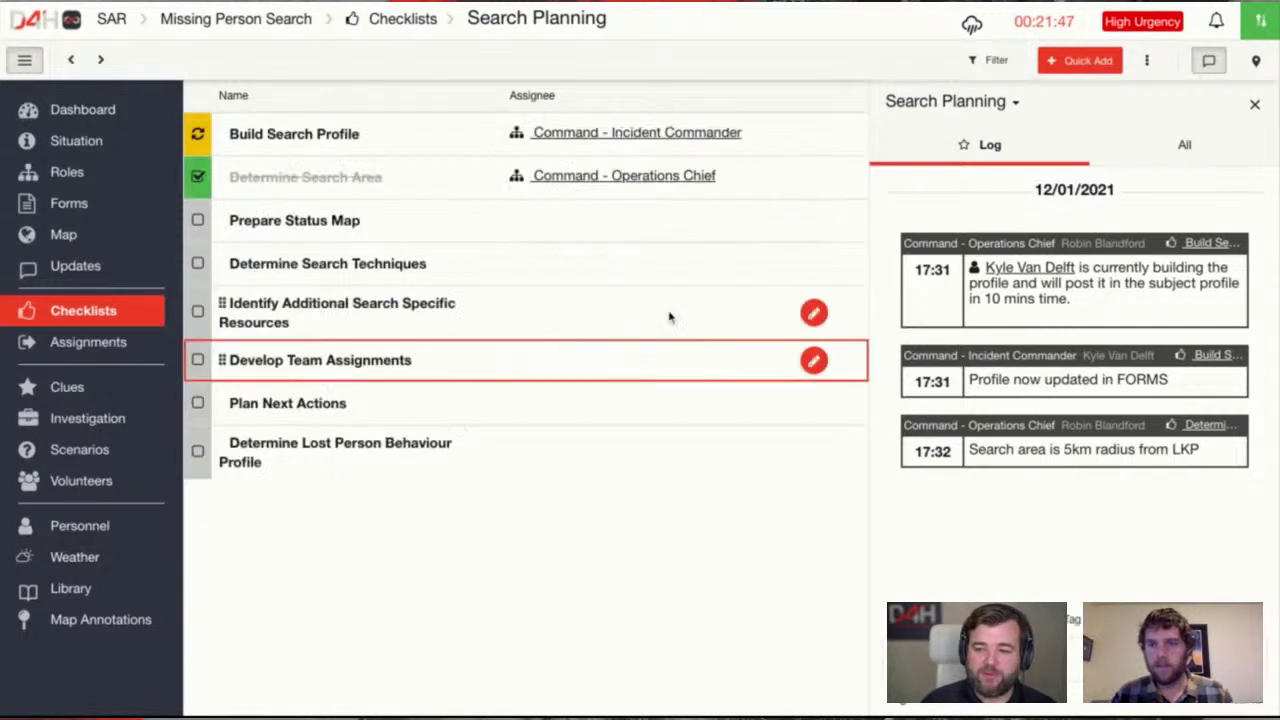
pyautogui.click(813, 263)
pyautogui.click(646, 264)
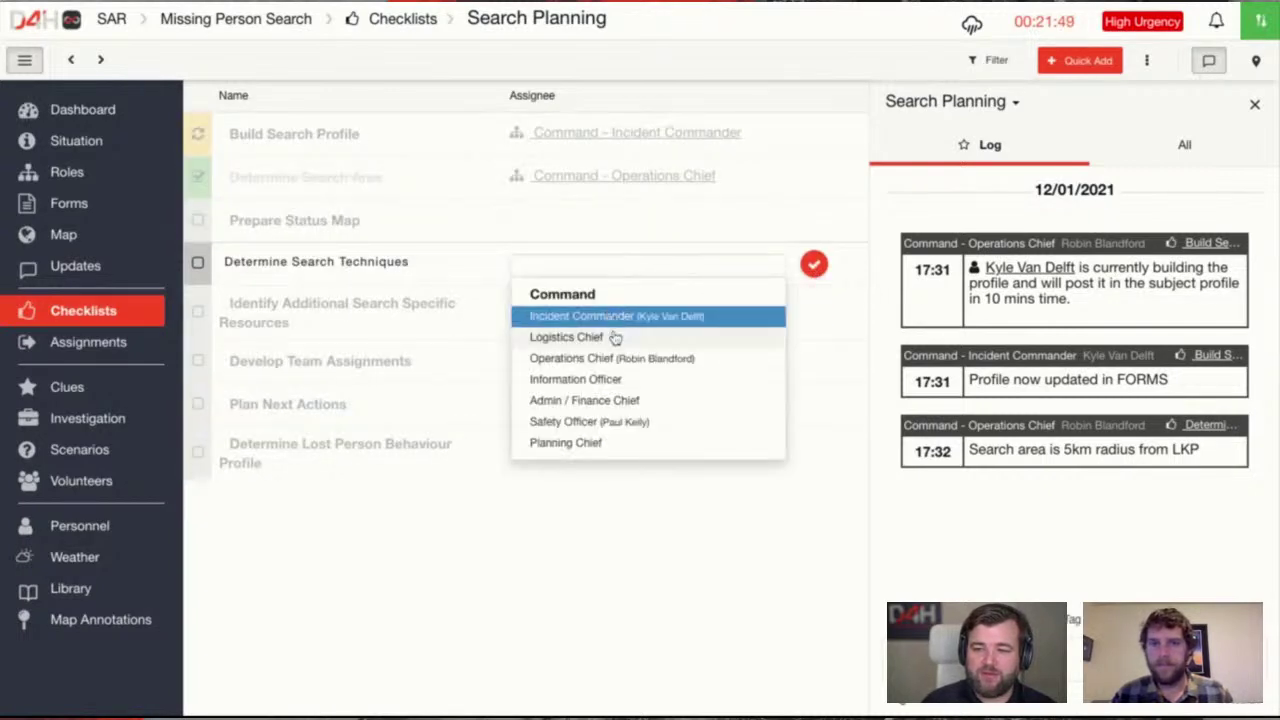
pyautogui.click(614, 337)
pyautogui.click(814, 220)
pyautogui.click(617, 223)
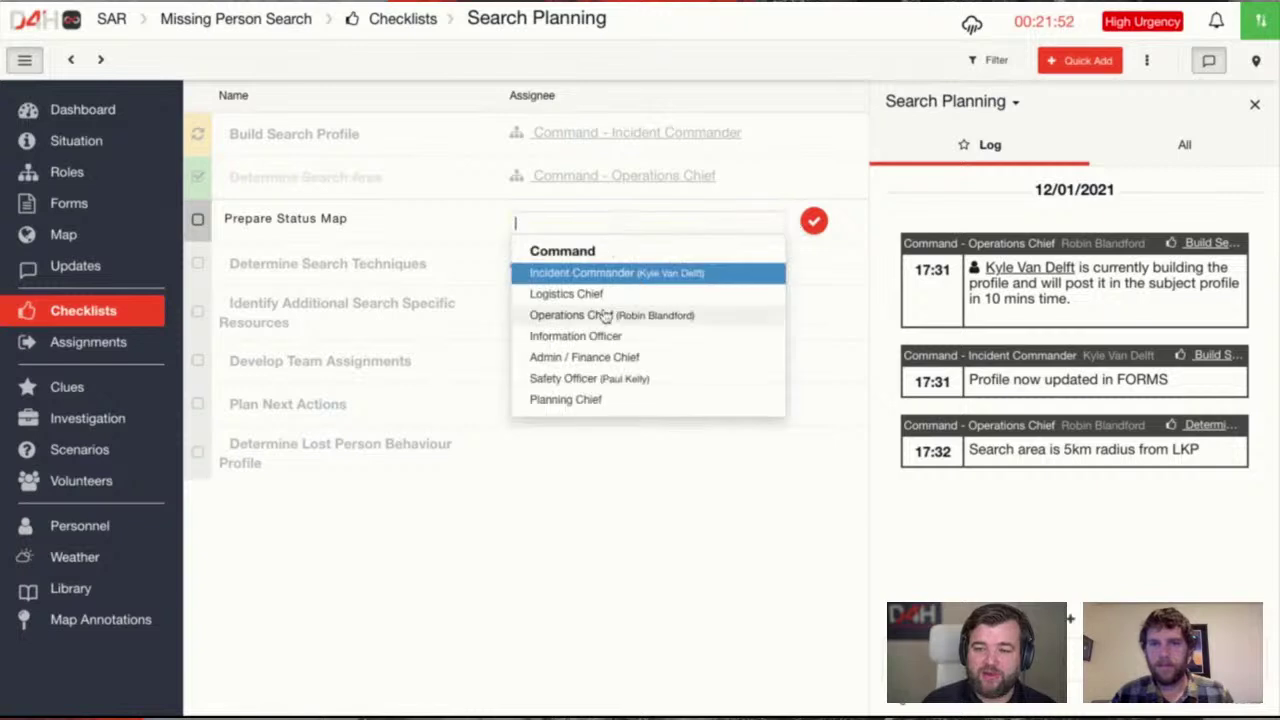
pyautogui.click(604, 314)
# Assign Additional Resources to Admin / Finance Chief, Team Assignments to Planning Chief, Plan Next Actions to Information Officer
pyautogui.click(811, 326)
pyautogui.click(668, 314)
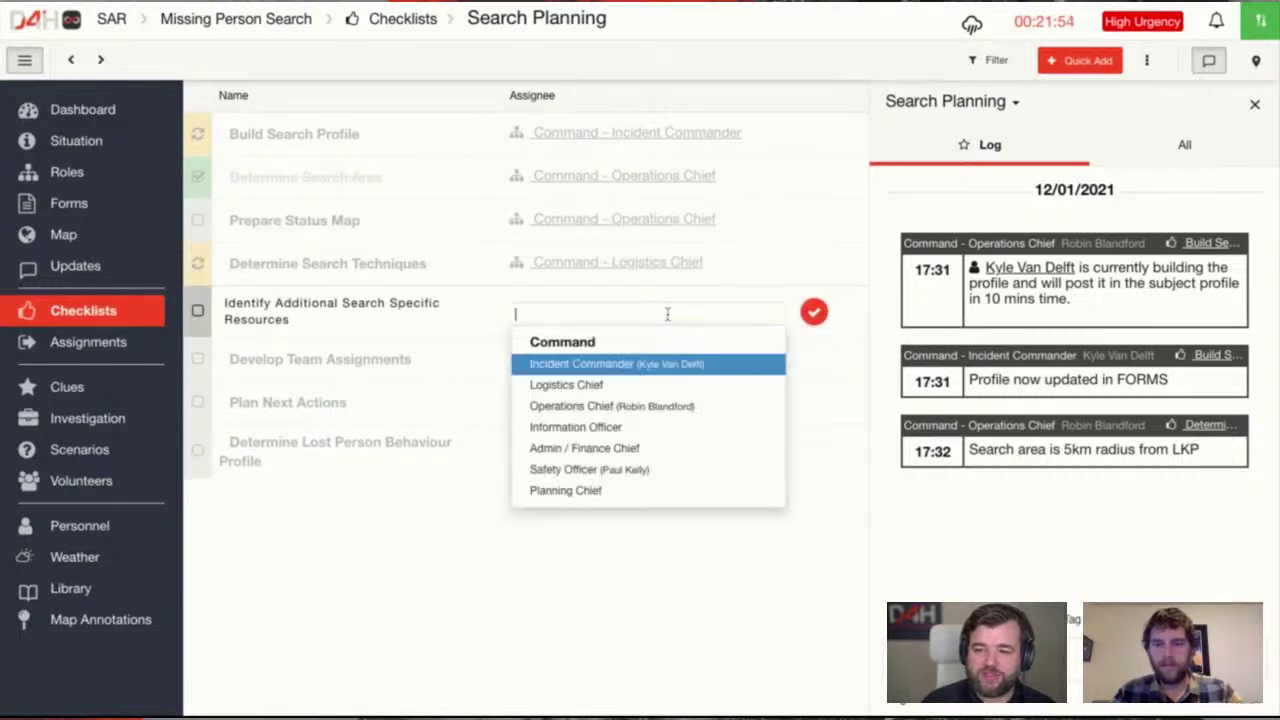
pyautogui.click(560, 451)
pyautogui.click(816, 365)
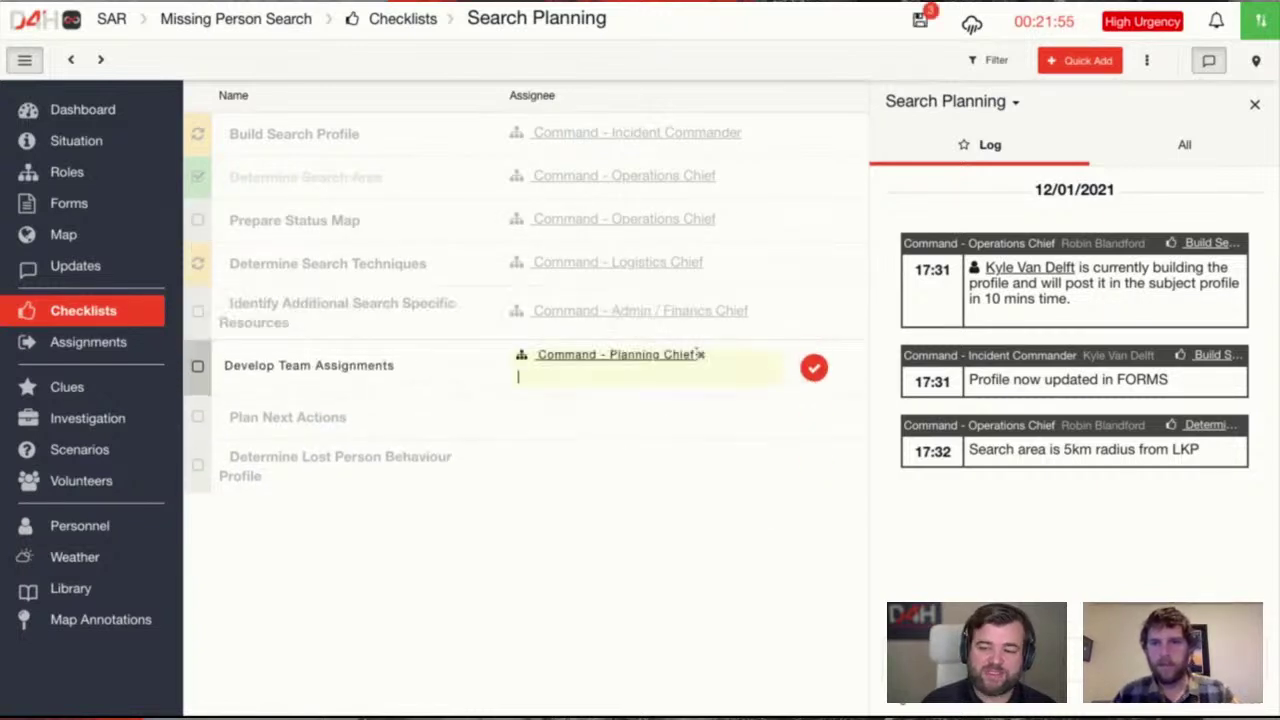
pyautogui.click(808, 446)
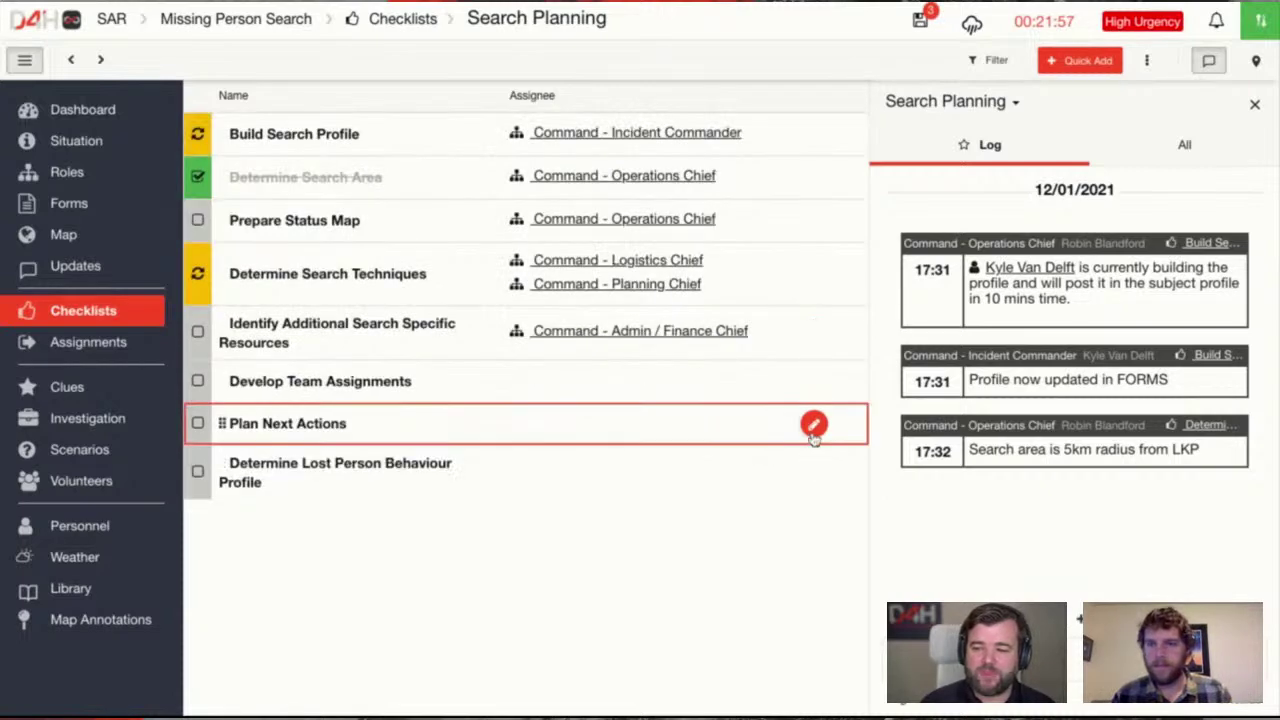
pyautogui.click(813, 424)
pyautogui.click(640, 428)
pyautogui.click(600, 540)
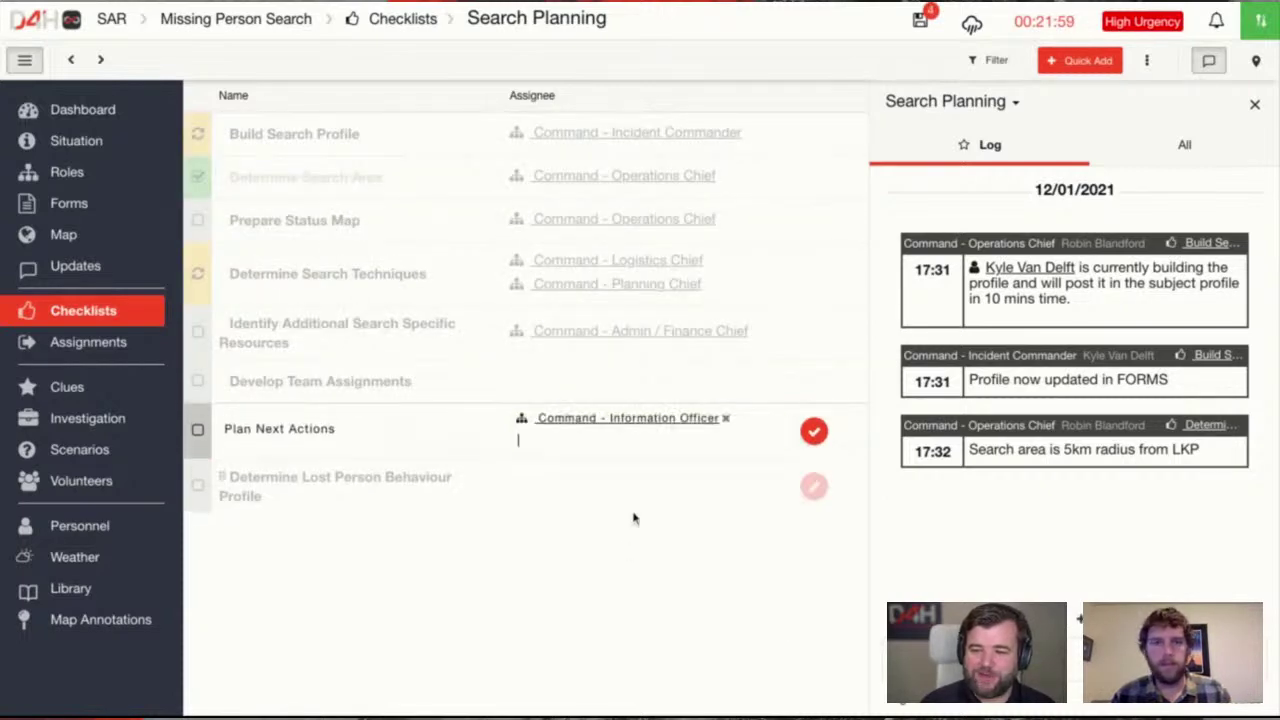
pyautogui.click(813, 425)
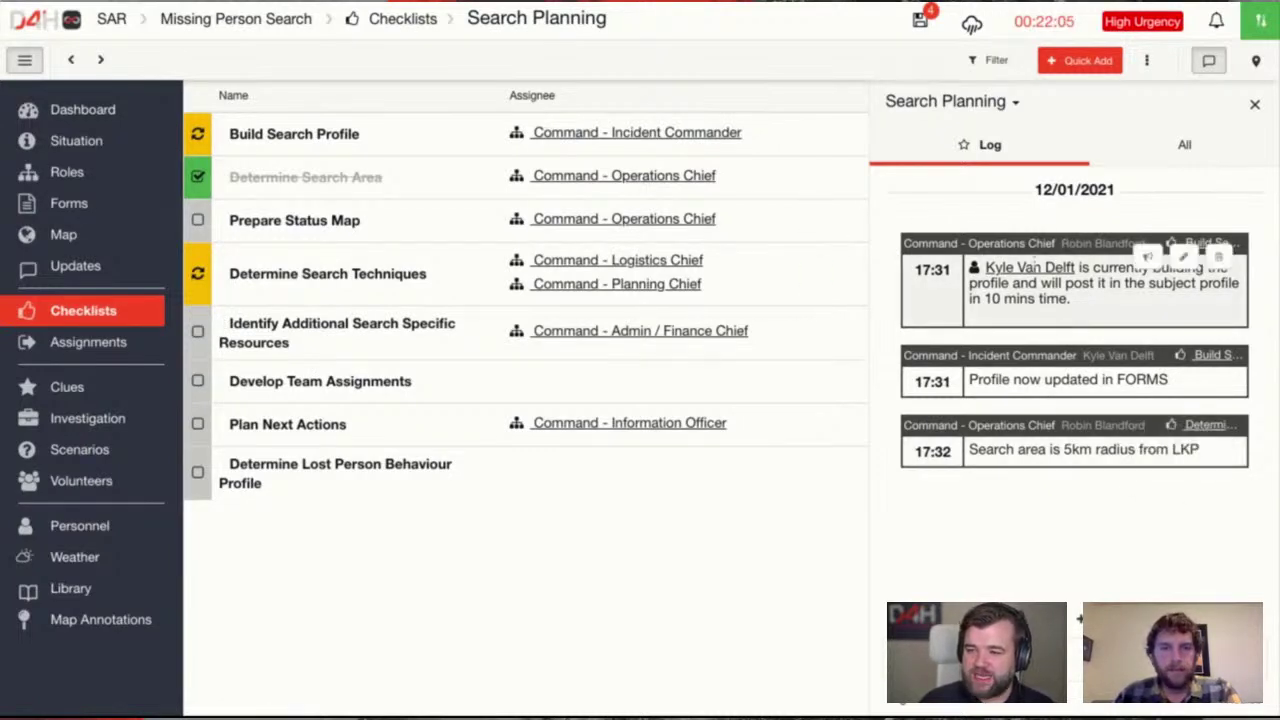
pyautogui.click(87, 276)
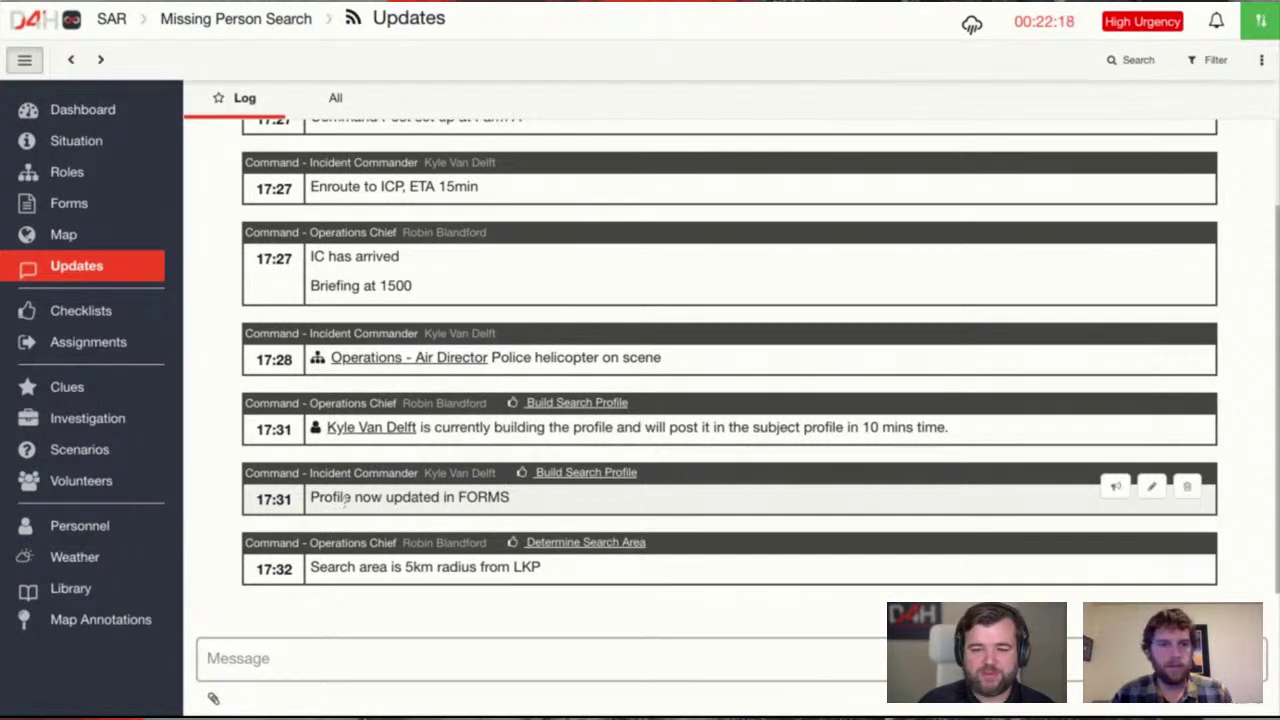
# Look over the Subject Profile form, the updates log and the Determine Search Area entry
pyautogui.click(86, 205)
pyautogui.click(279, 255)
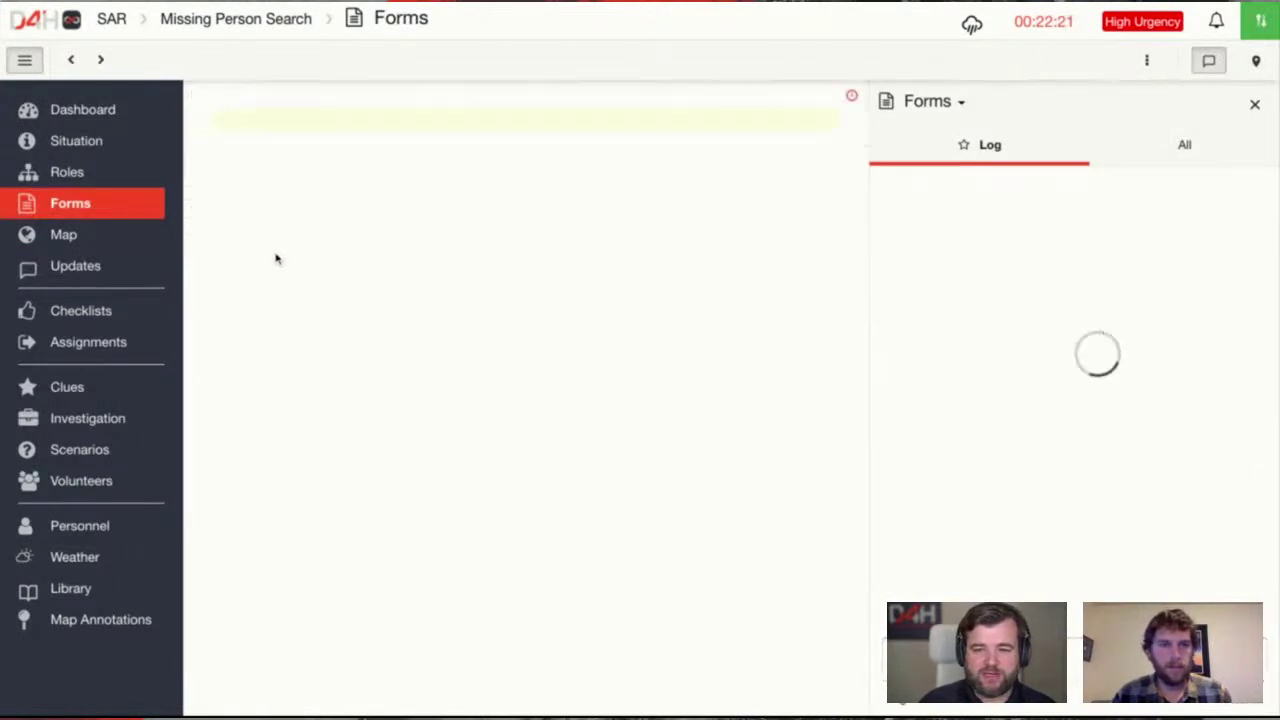
pyautogui.click(71, 59)
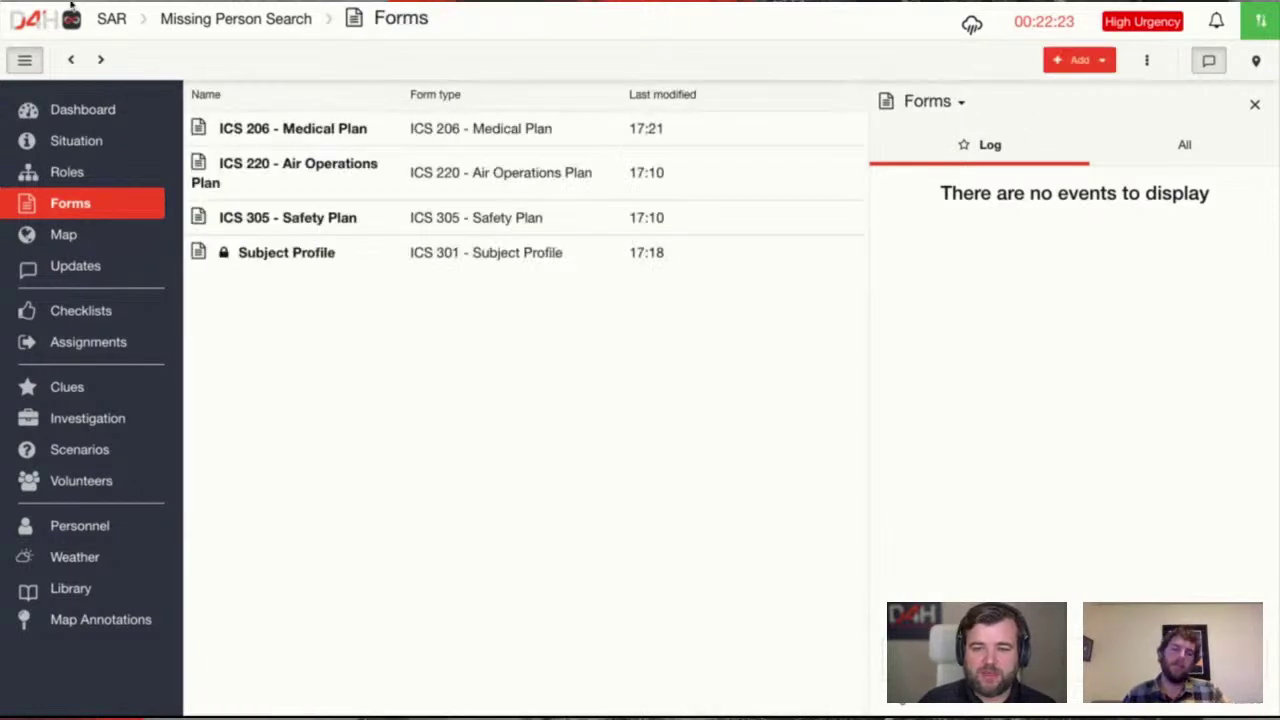
pyautogui.click(76, 265)
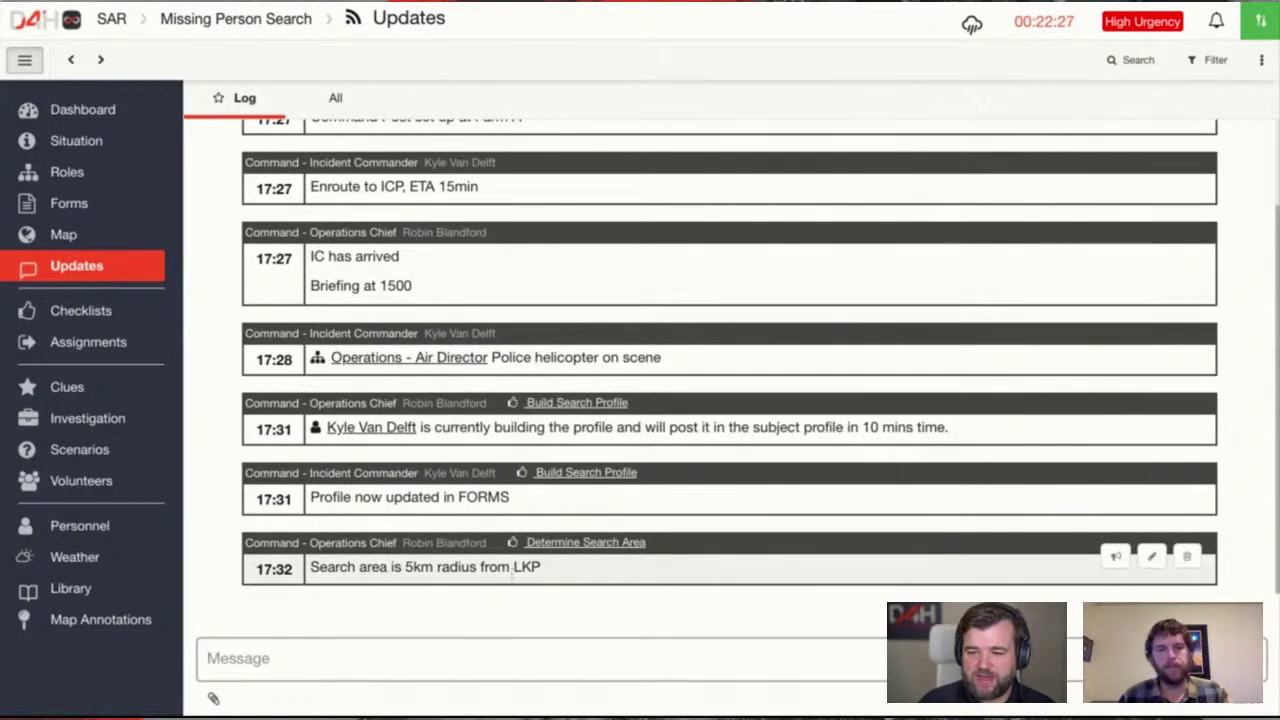
pyautogui.click(586, 545)
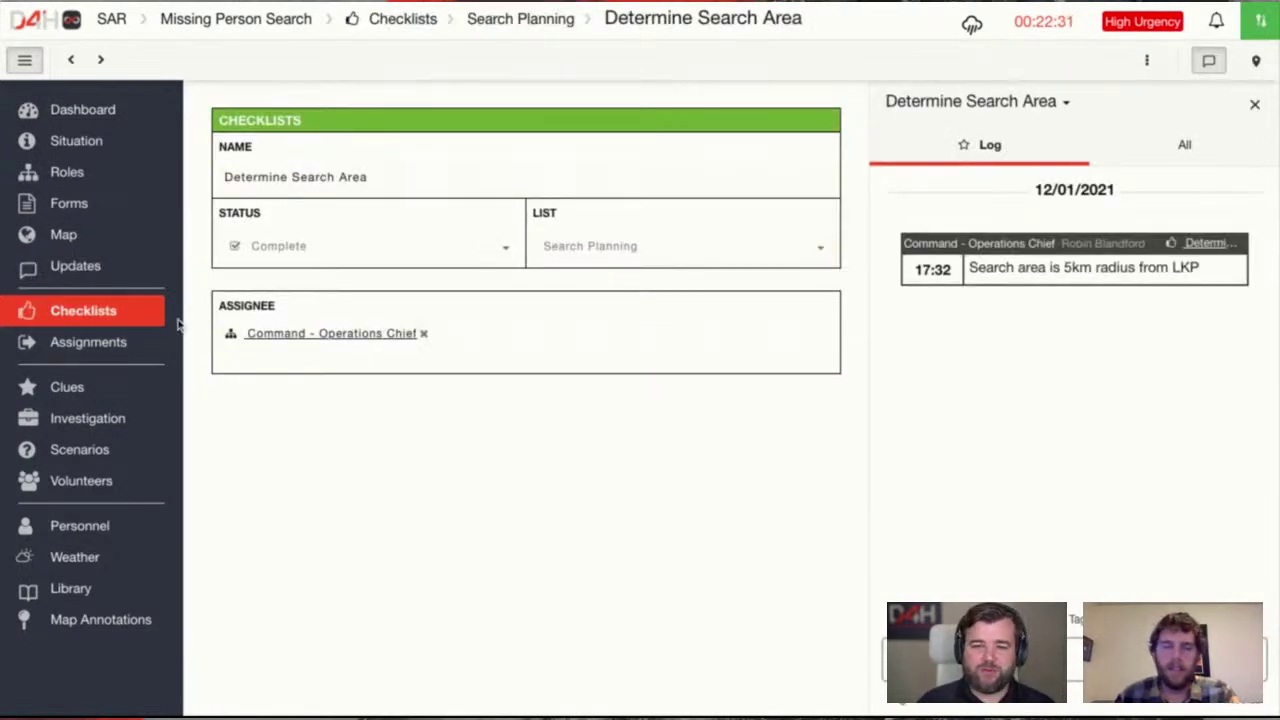
pyautogui.click(108, 318)
# Mark Develop Team Assignments, Plan Next Actions and Identify Additional Search Specific Resources complete
pyautogui.click(595, 172)
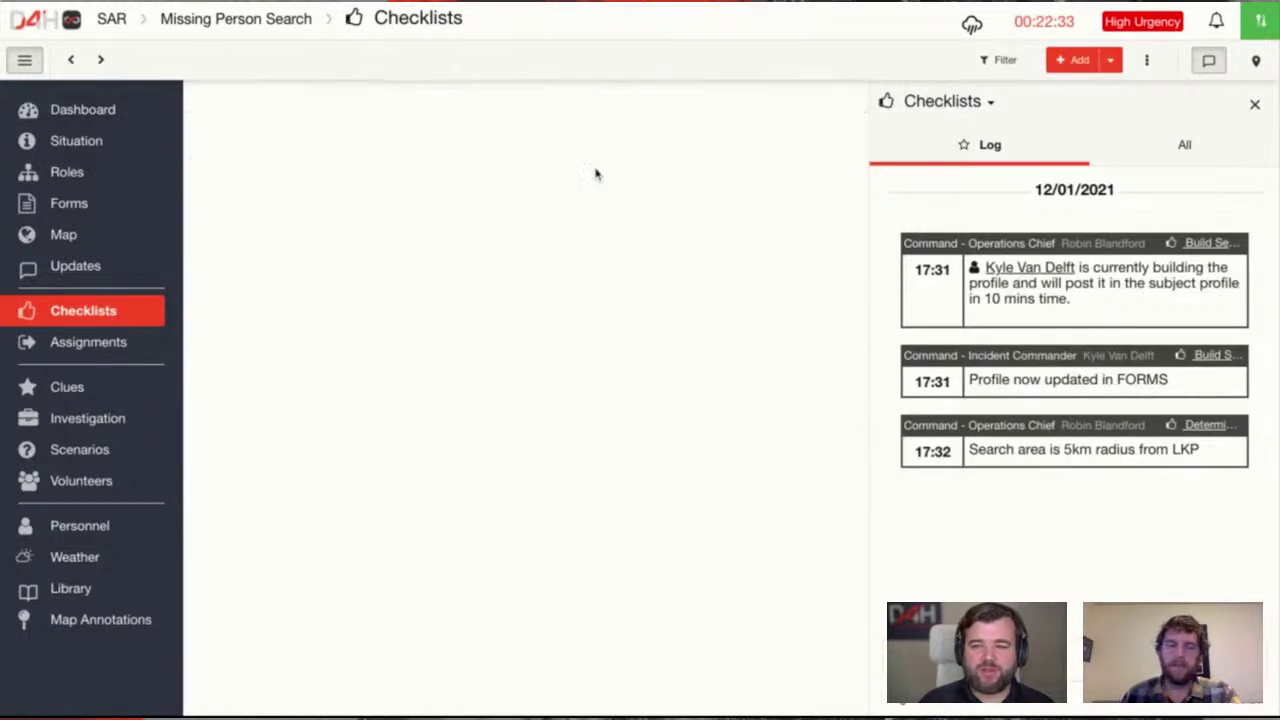
pyautogui.click(198, 381)
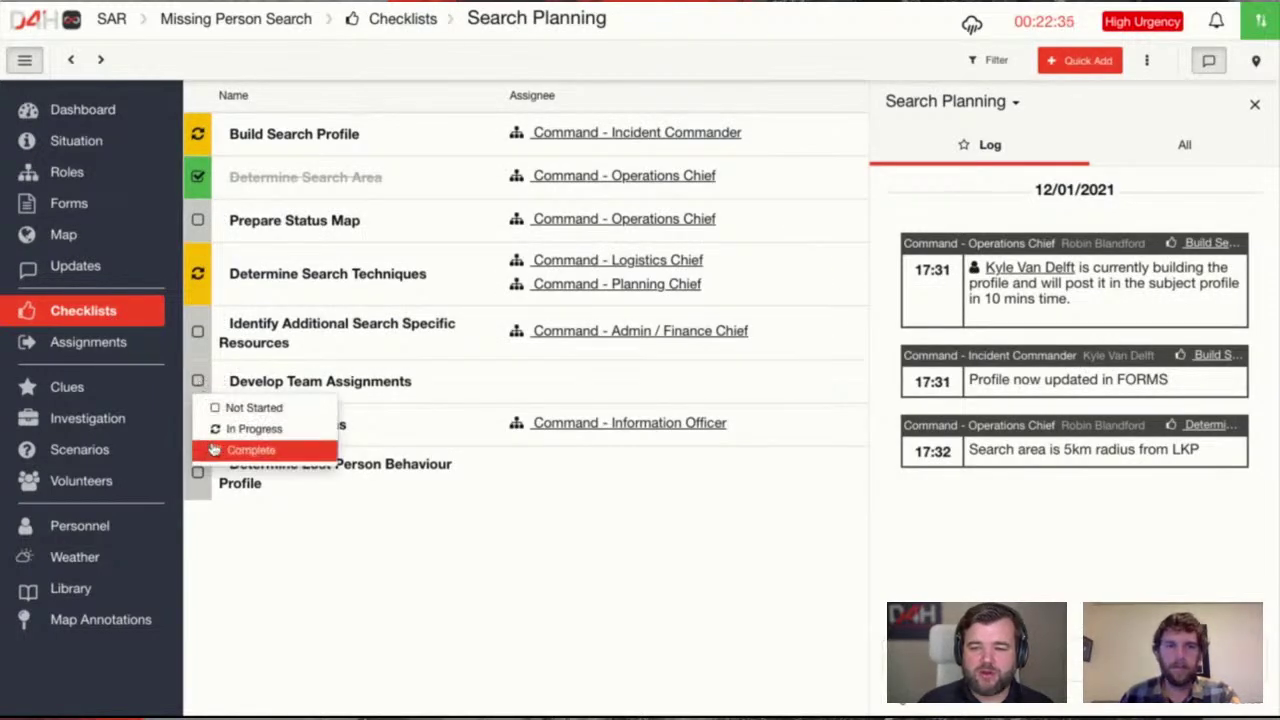
pyautogui.click(247, 450)
pyautogui.click(198, 424)
pyautogui.click(240, 492)
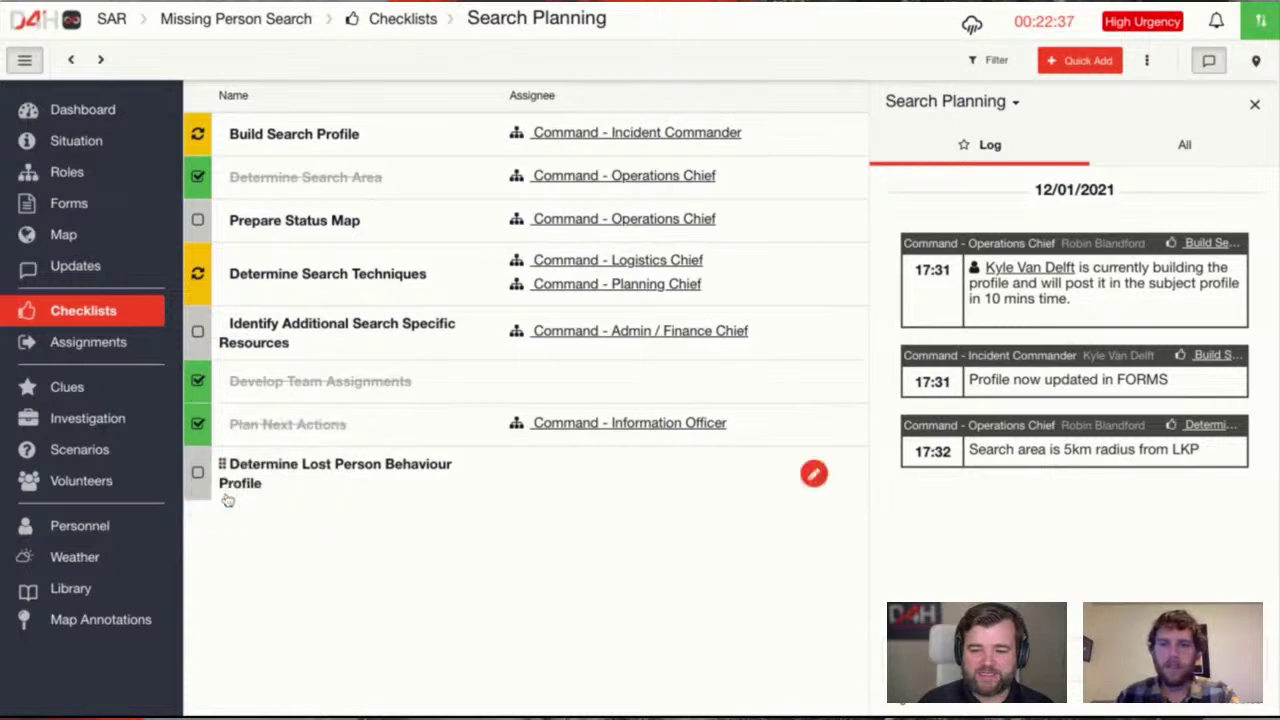
pyautogui.click(198, 331)
pyautogui.click(230, 400)
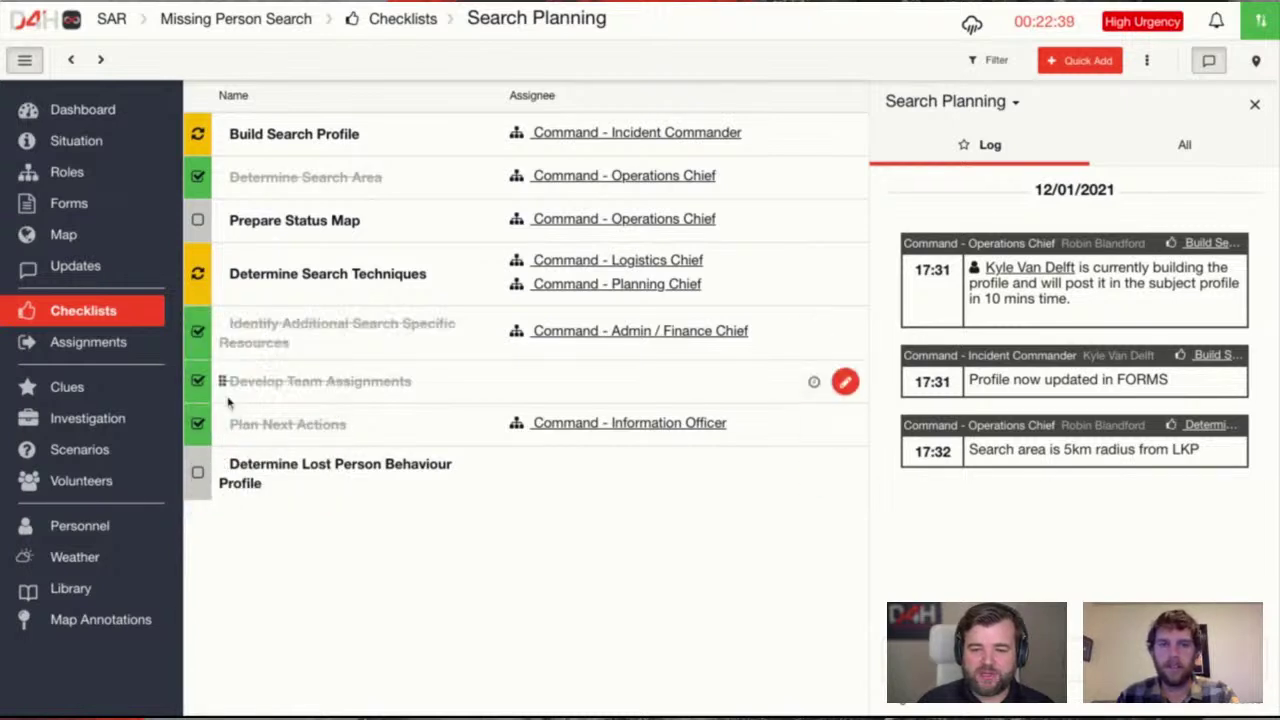
pyautogui.click(132, 314)
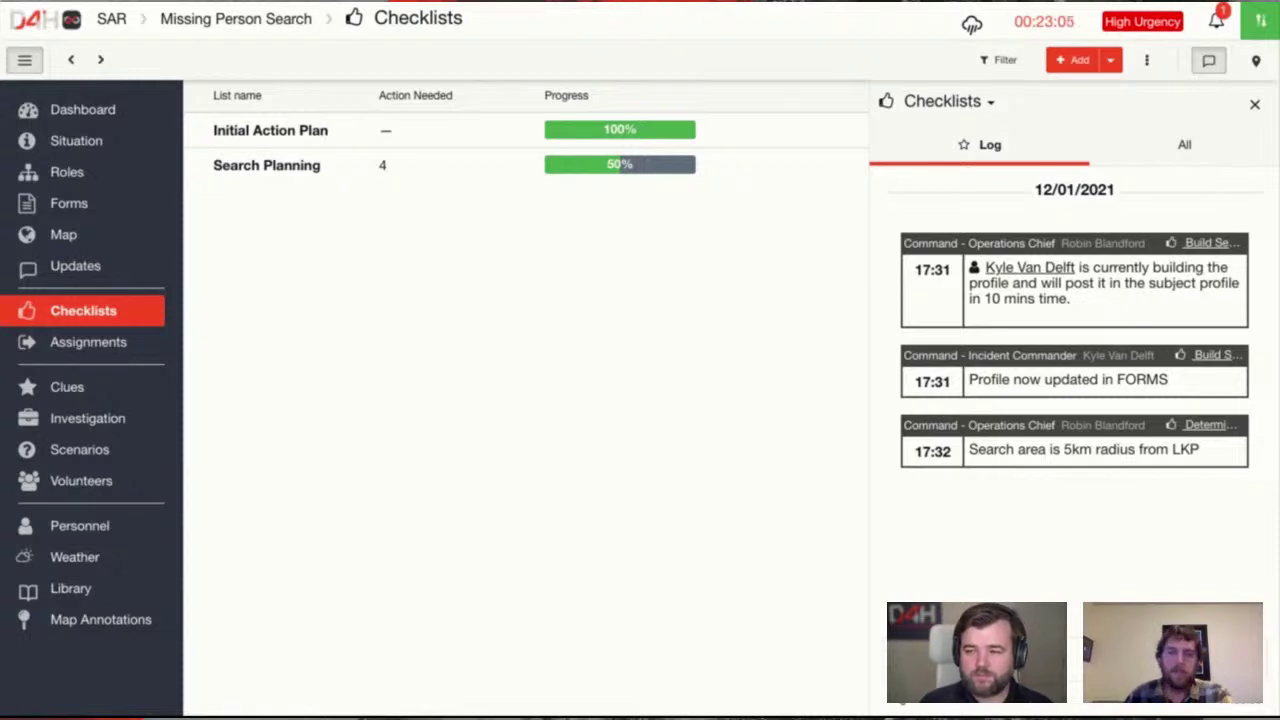
# Create a new checklist named Vehicle Checklist
pyautogui.click(1070, 60)
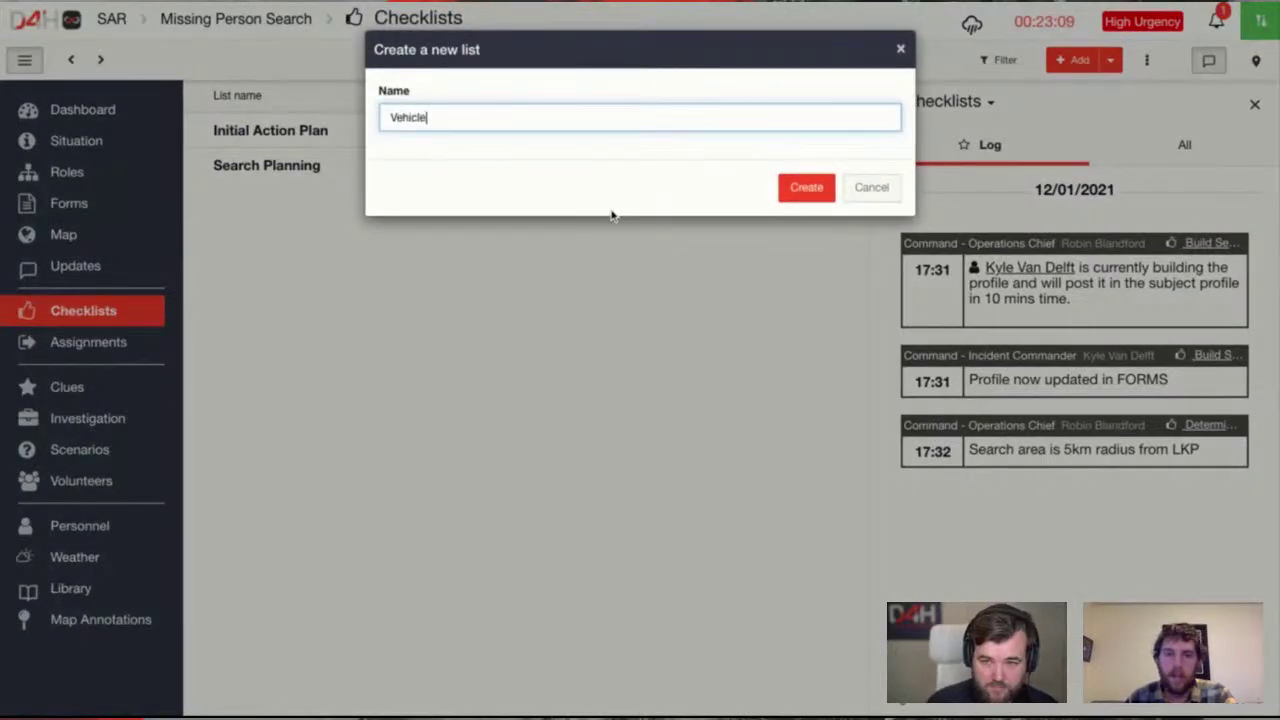
pyautogui.write('ecklist')
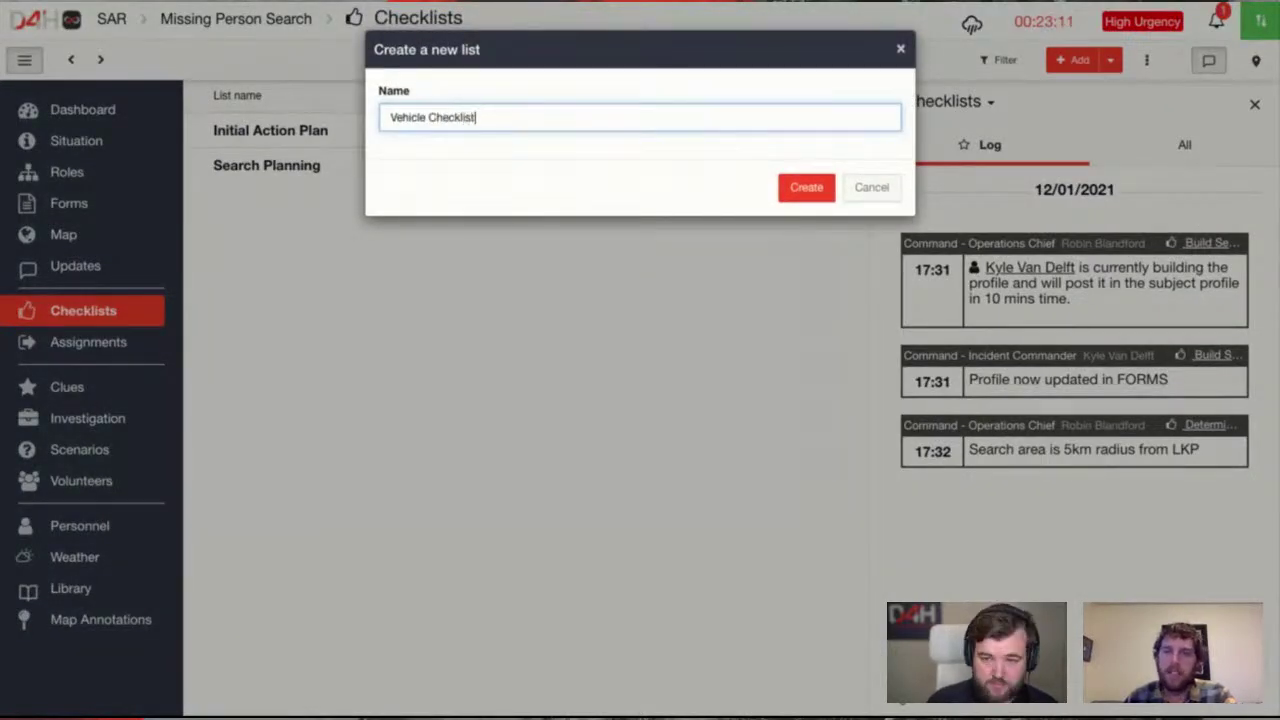
pyautogui.press('Return')
# Add the items 'Do this' and 'Do that' to the Vehicle Checklist
pyautogui.press('Escape')
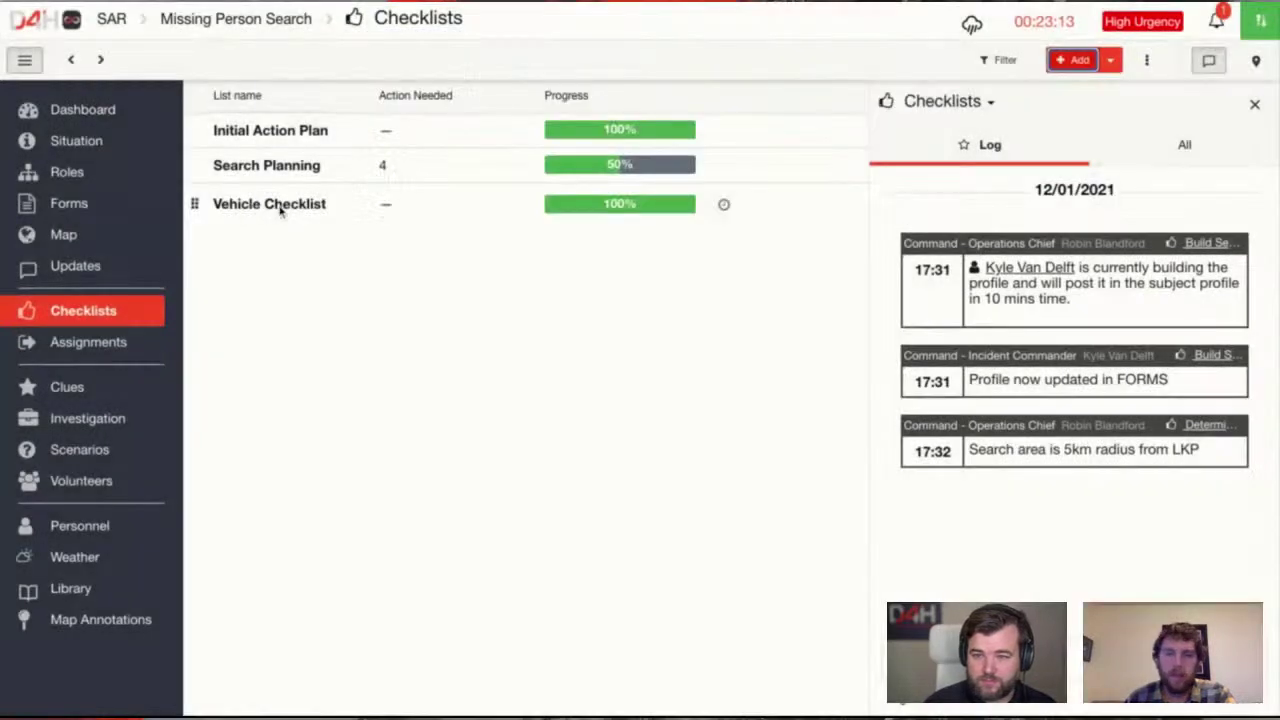
pyautogui.click(281, 206)
pyautogui.click(1072, 62)
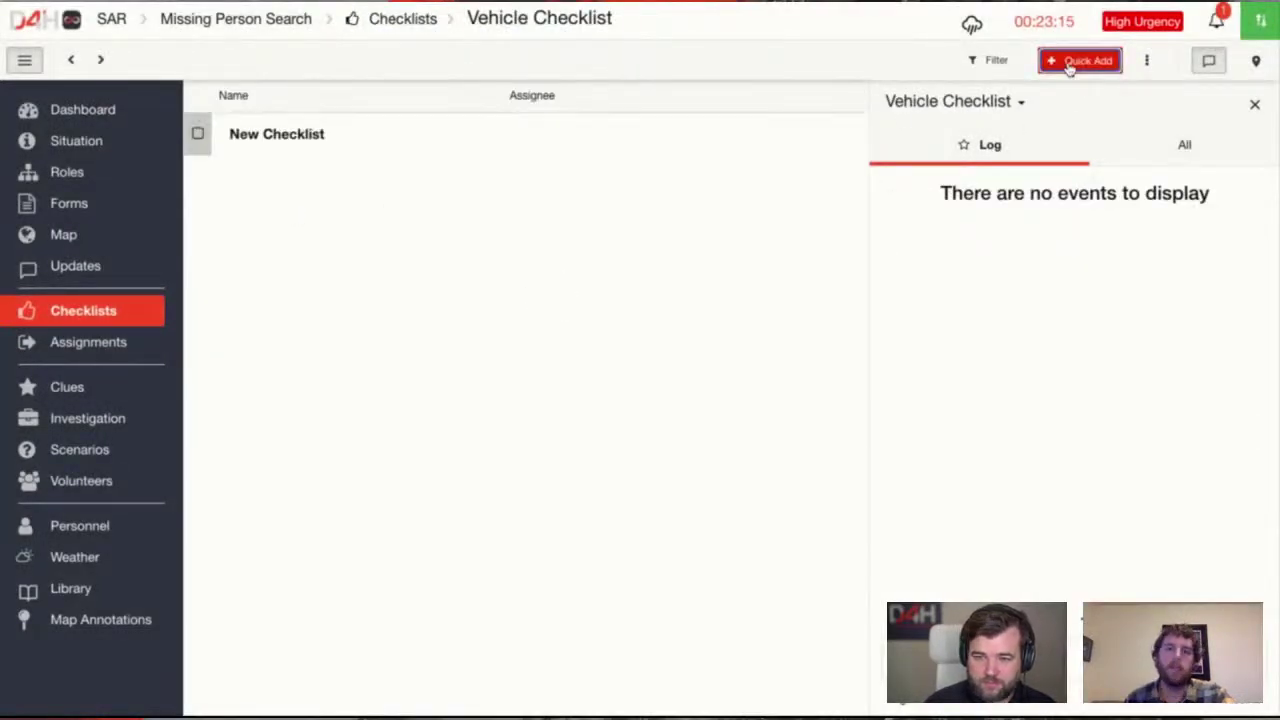
pyautogui.click(327, 142)
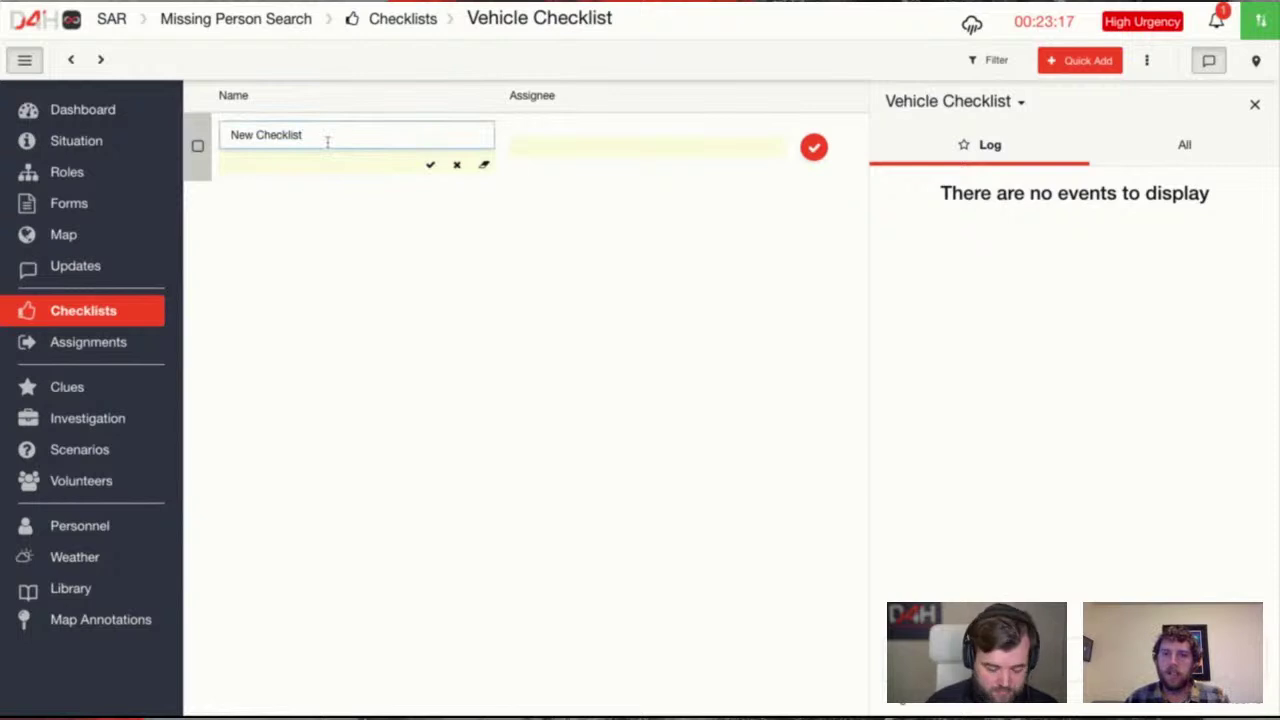
pyautogui.hotkey('ctrl', 'a')
pyautogui.write('Do')
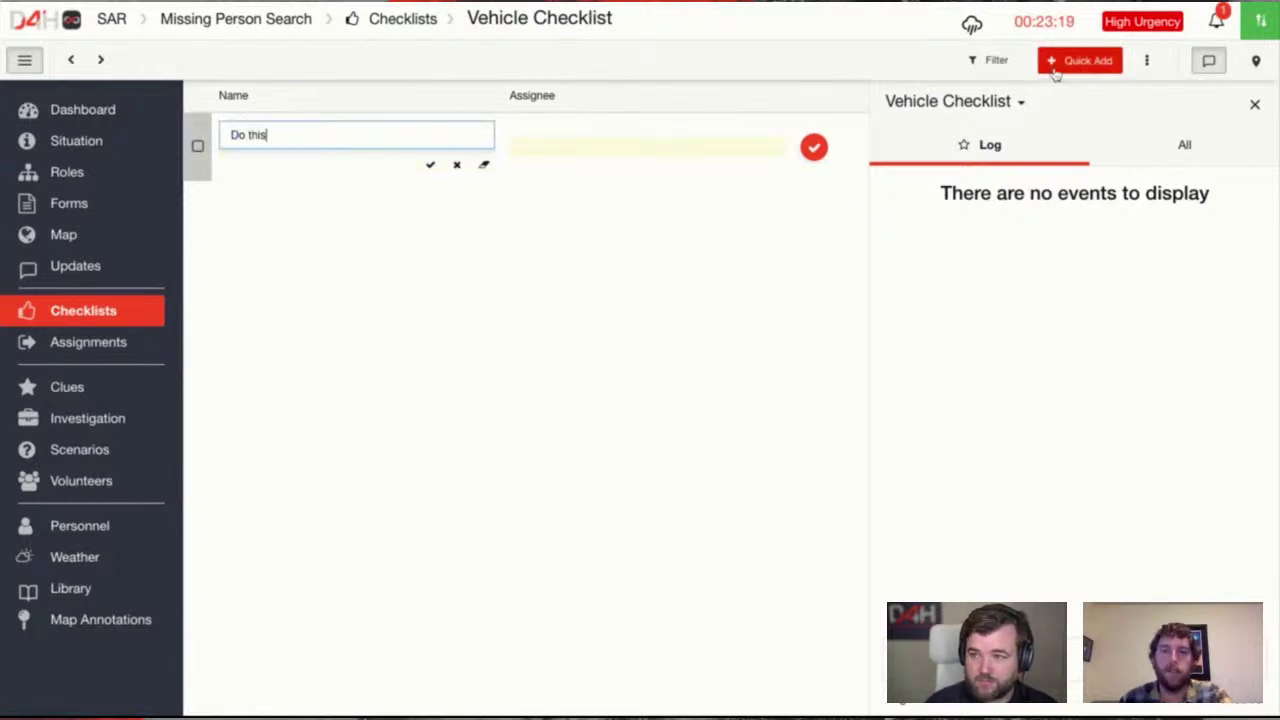
pyautogui.click(1058, 64)
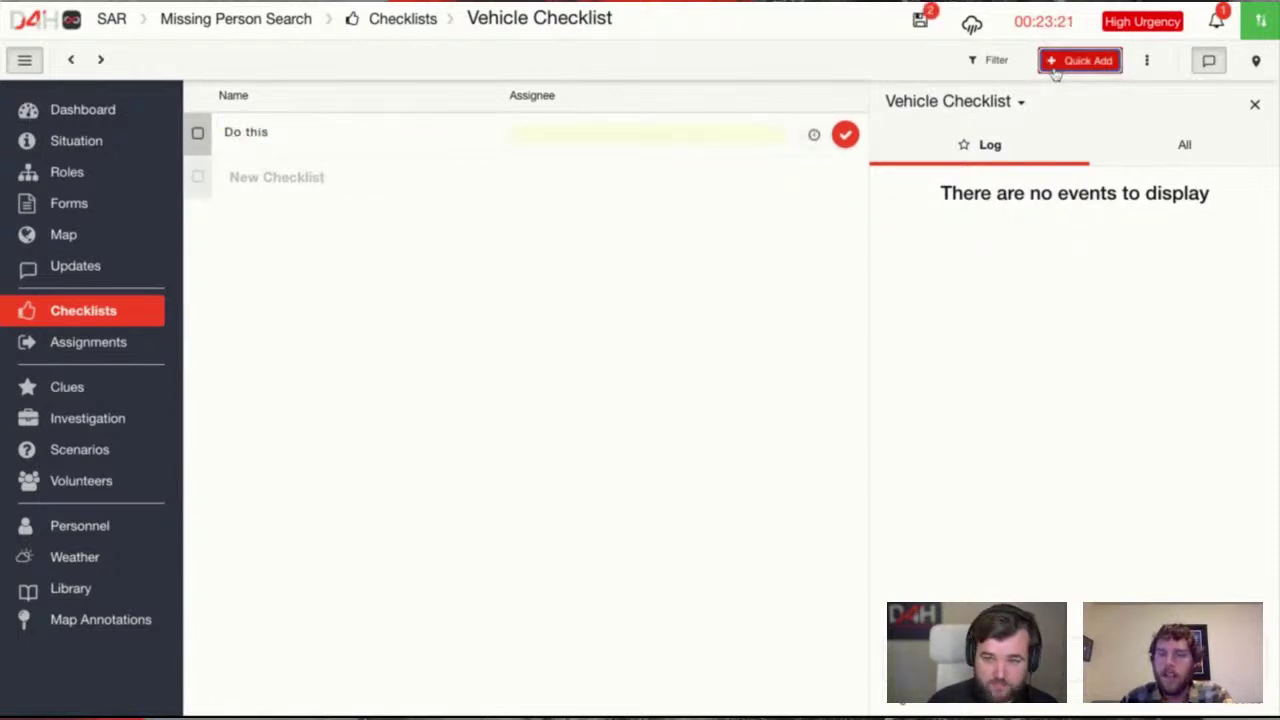
pyautogui.click(278, 180)
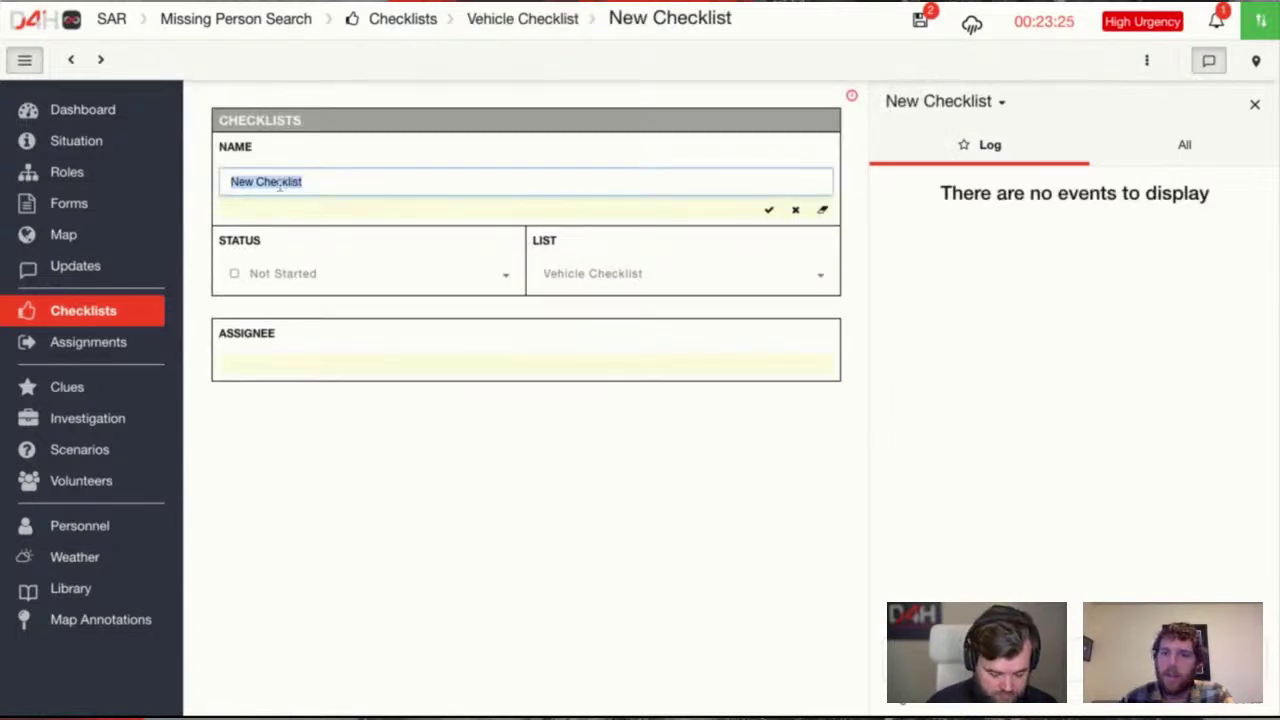
pyautogui.write('Do that')
pyautogui.press('Return')
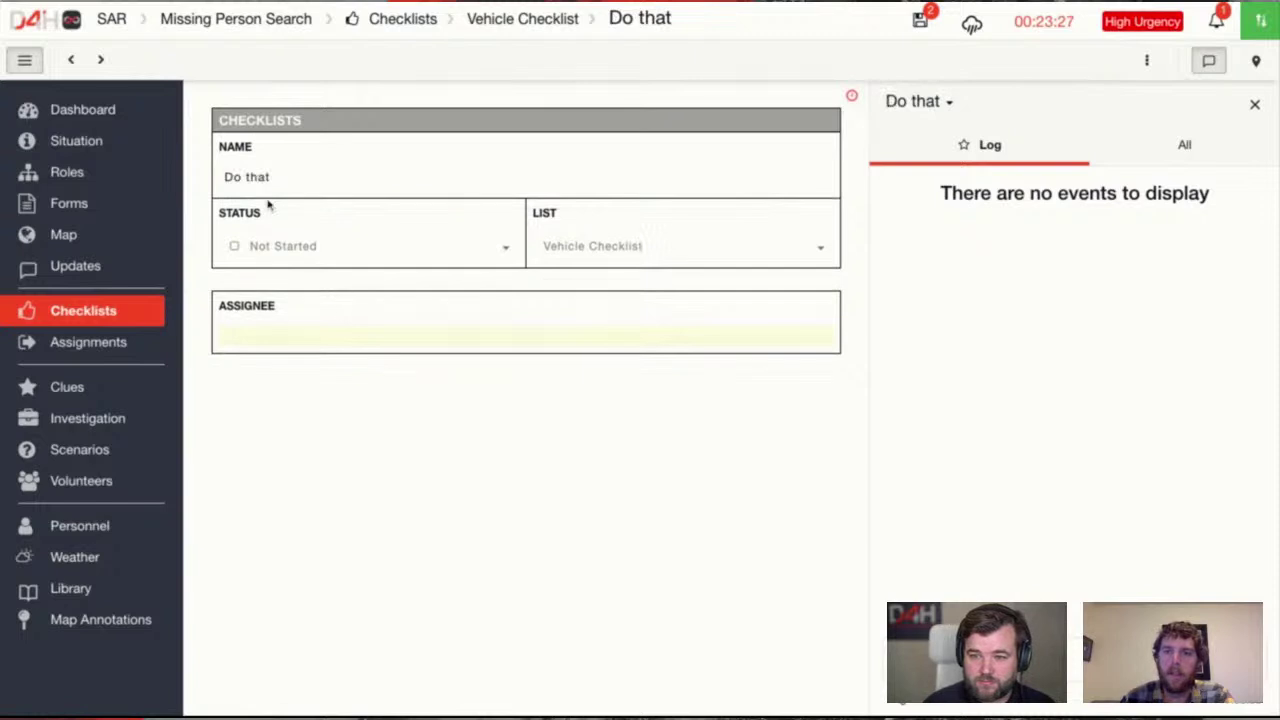
pyautogui.click(528, 20)
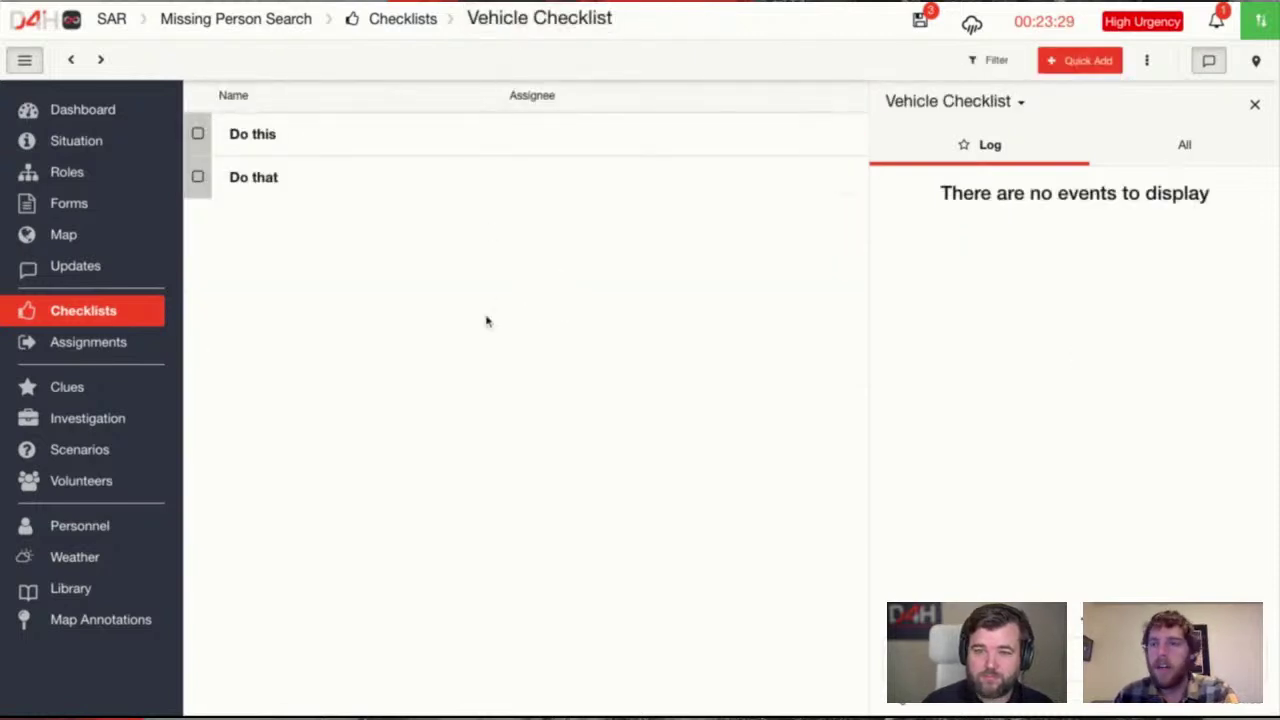
# Set 'Do this' to Complete and 'Do that' to In Progress
pyautogui.click(197, 134)
pyautogui.click(246, 204)
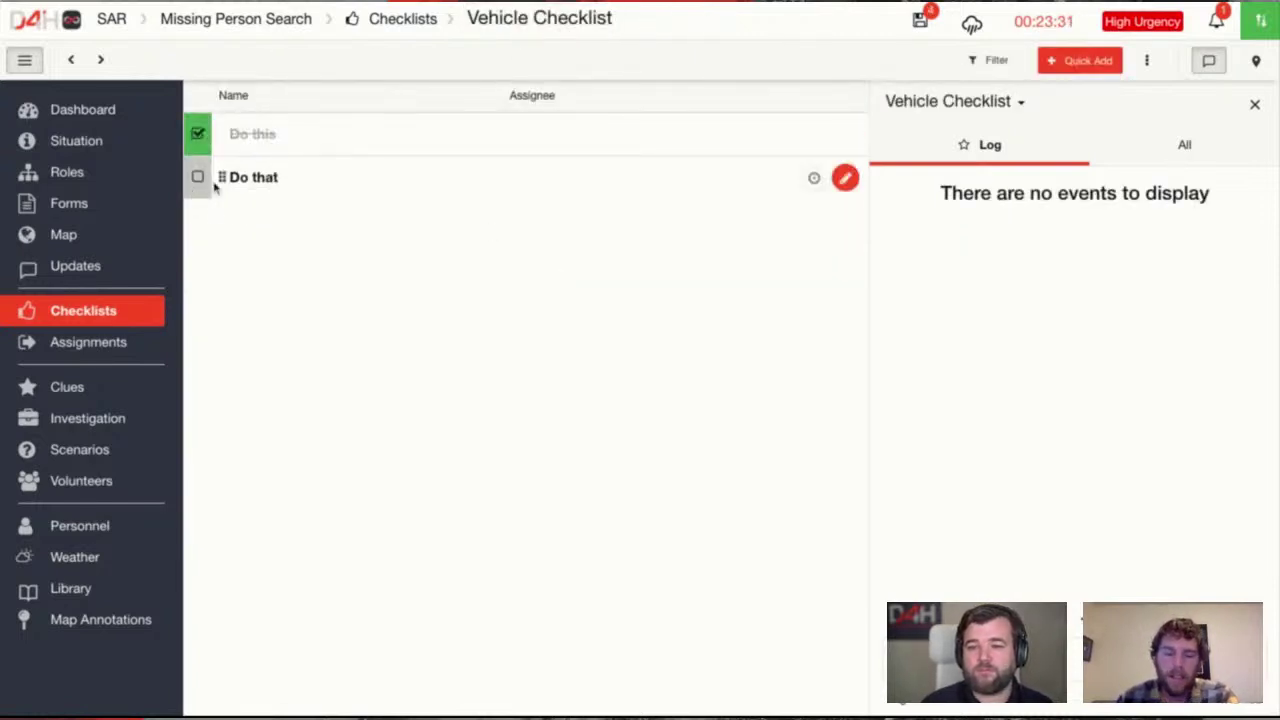
pyautogui.click(199, 178)
pyautogui.click(245, 224)
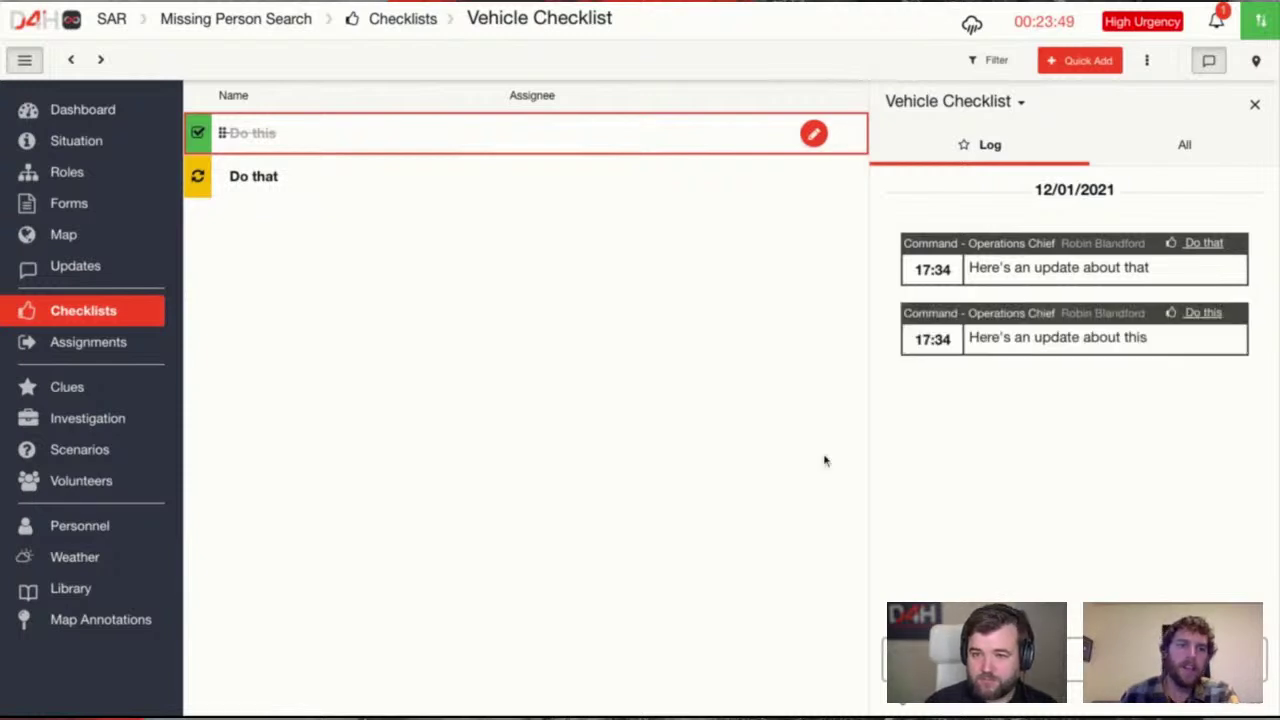
# Add a third blank item below 'Do that' on the Vehicle Checklist
pyautogui.click(1075, 63)
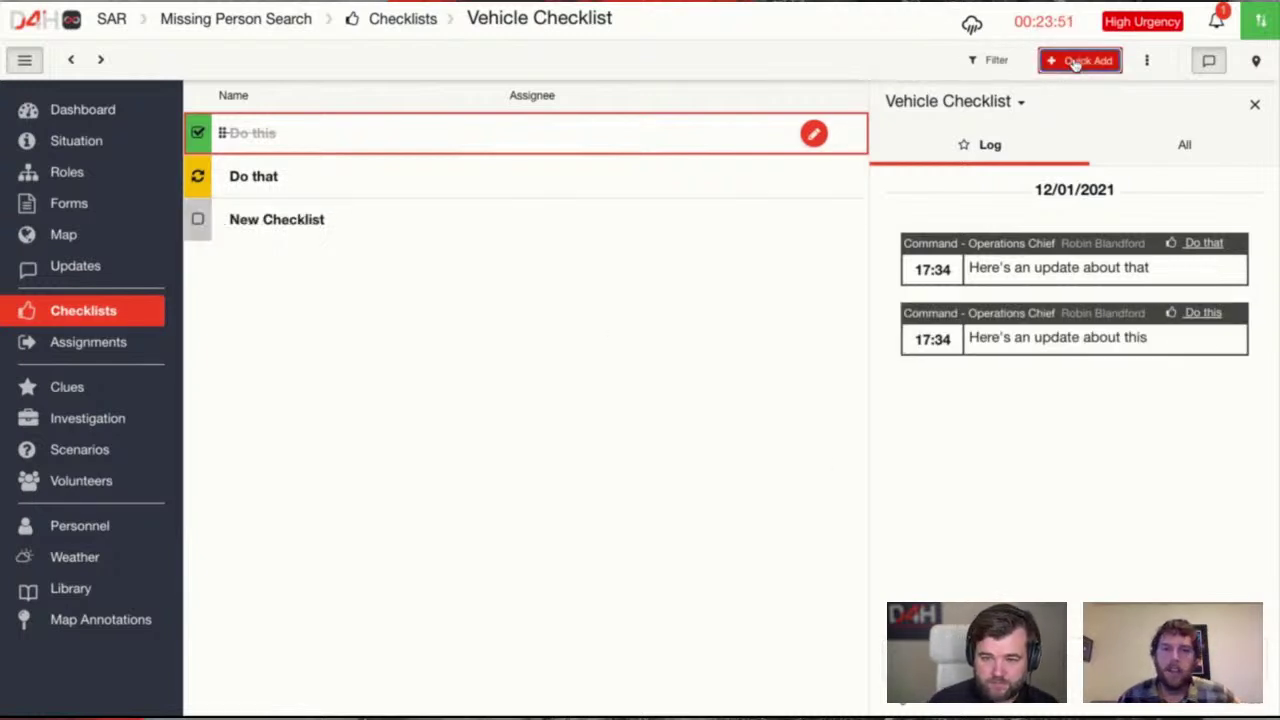
# Name the new item 'Finally this' and assign it to Command - Incident Commander
pyautogui.click(310, 232)
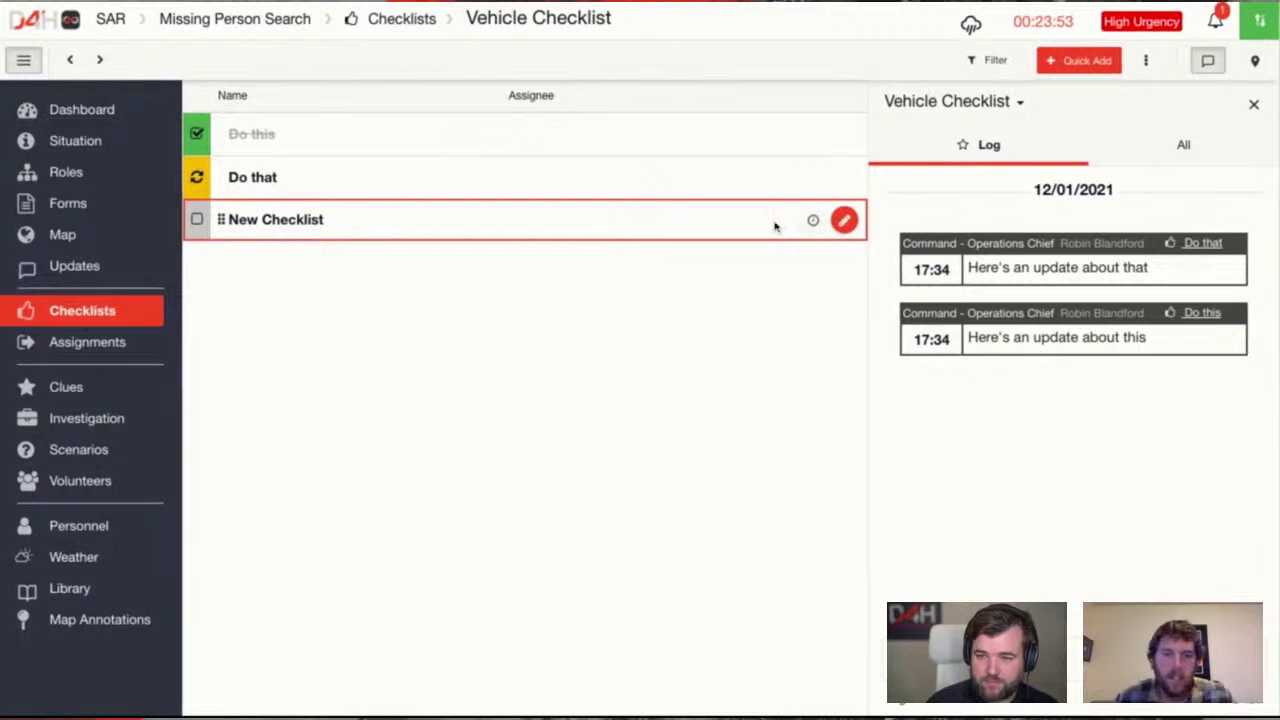
pyautogui.click(844, 220)
pyautogui.click(334, 228)
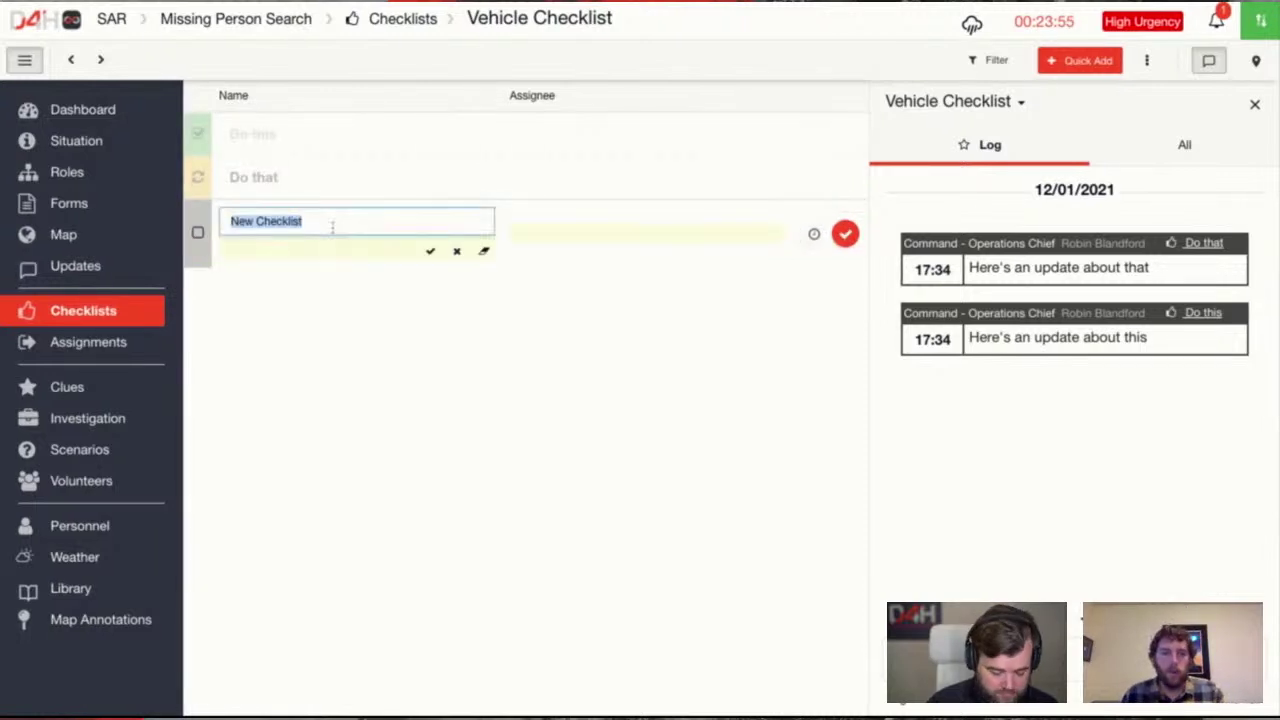
pyautogui.write('Fiunally')
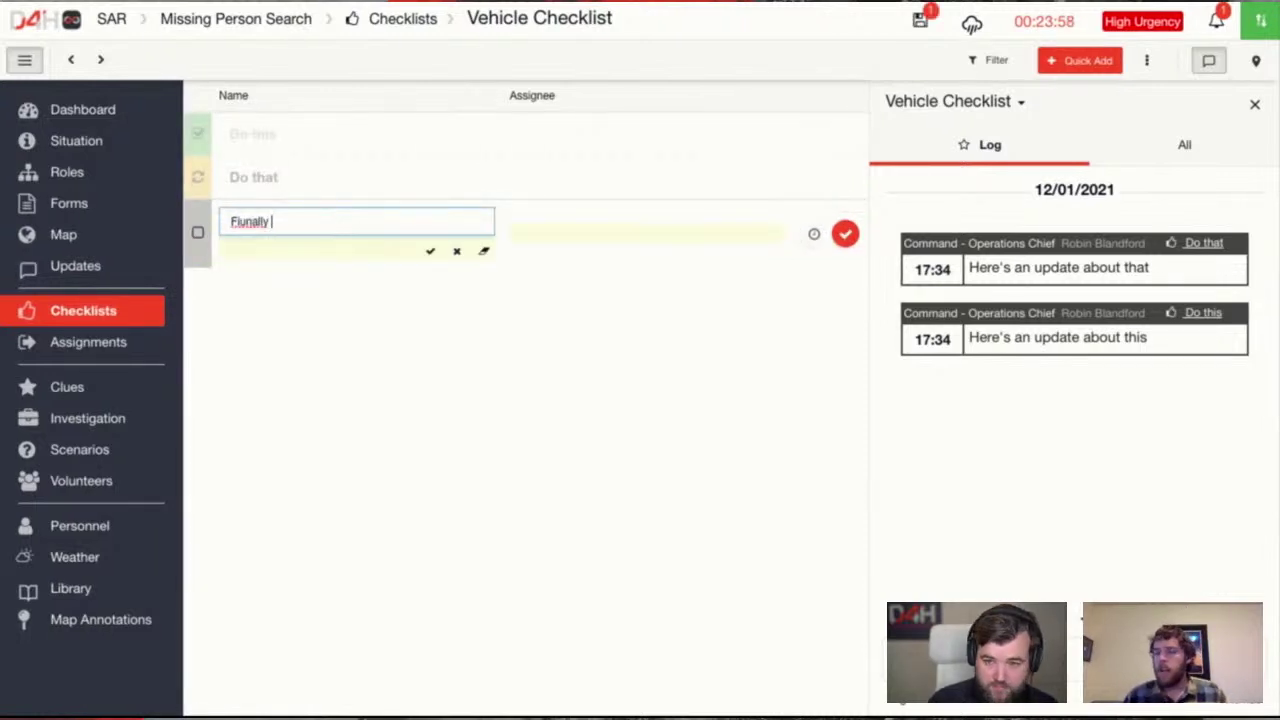
pyautogui.press('BackSpace')
pyautogui.press('BackSpace')
pyautogui.press('BackSpace')
pyautogui.press('BackSpace')
pyautogui.press('BackSpace')
pyautogui.press('BackSpace')
pyautogui.press('BackSpace')
pyautogui.write('nally ')
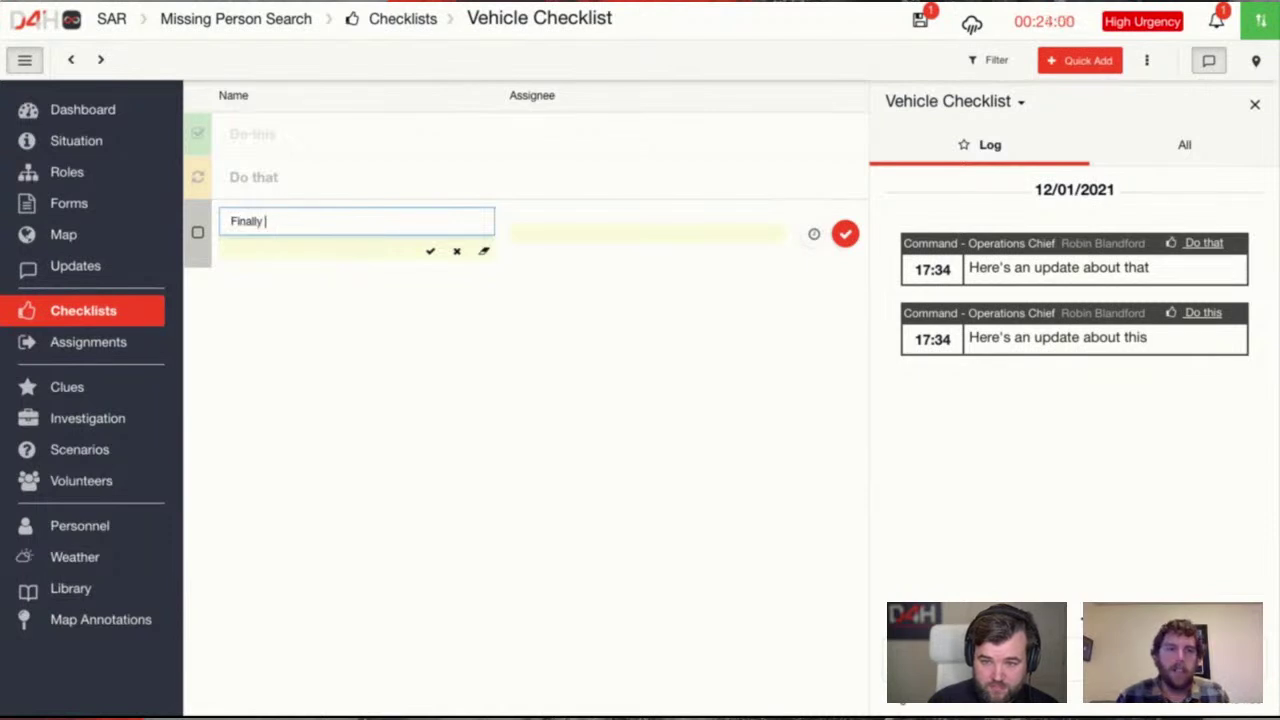
pyautogui.write('this')
pyautogui.click(568, 237)
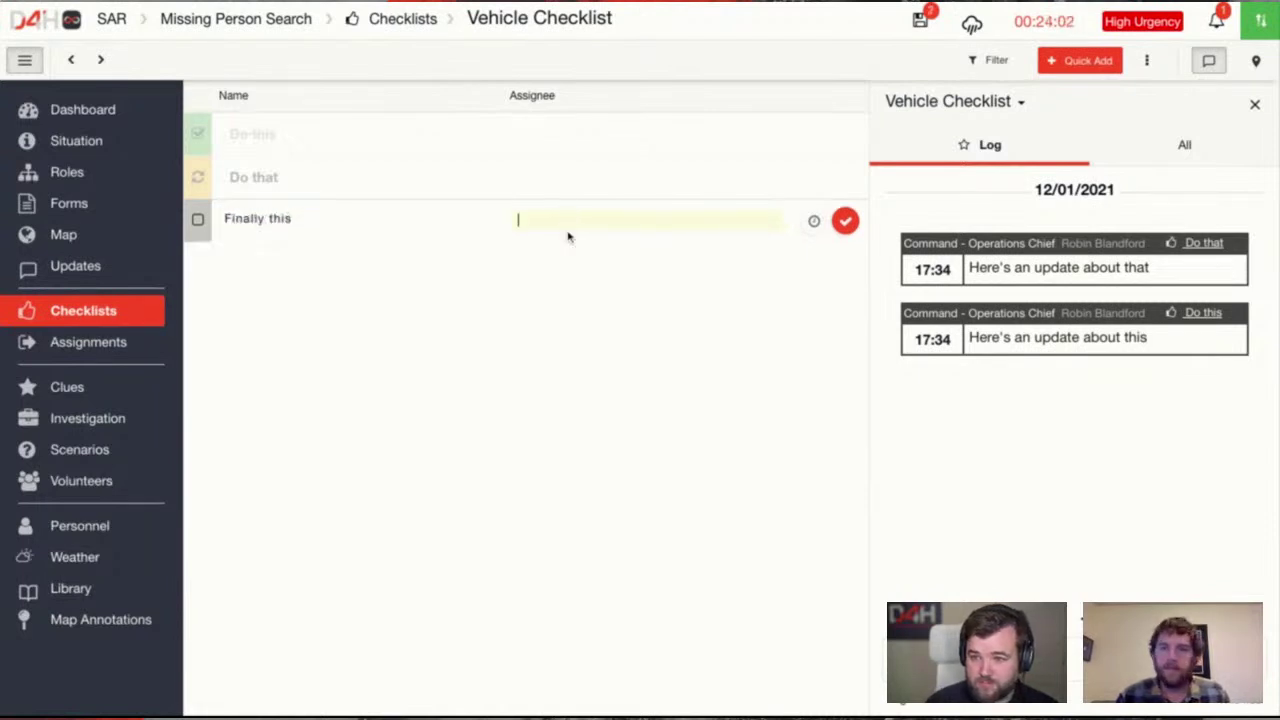
pyautogui.click(598, 271)
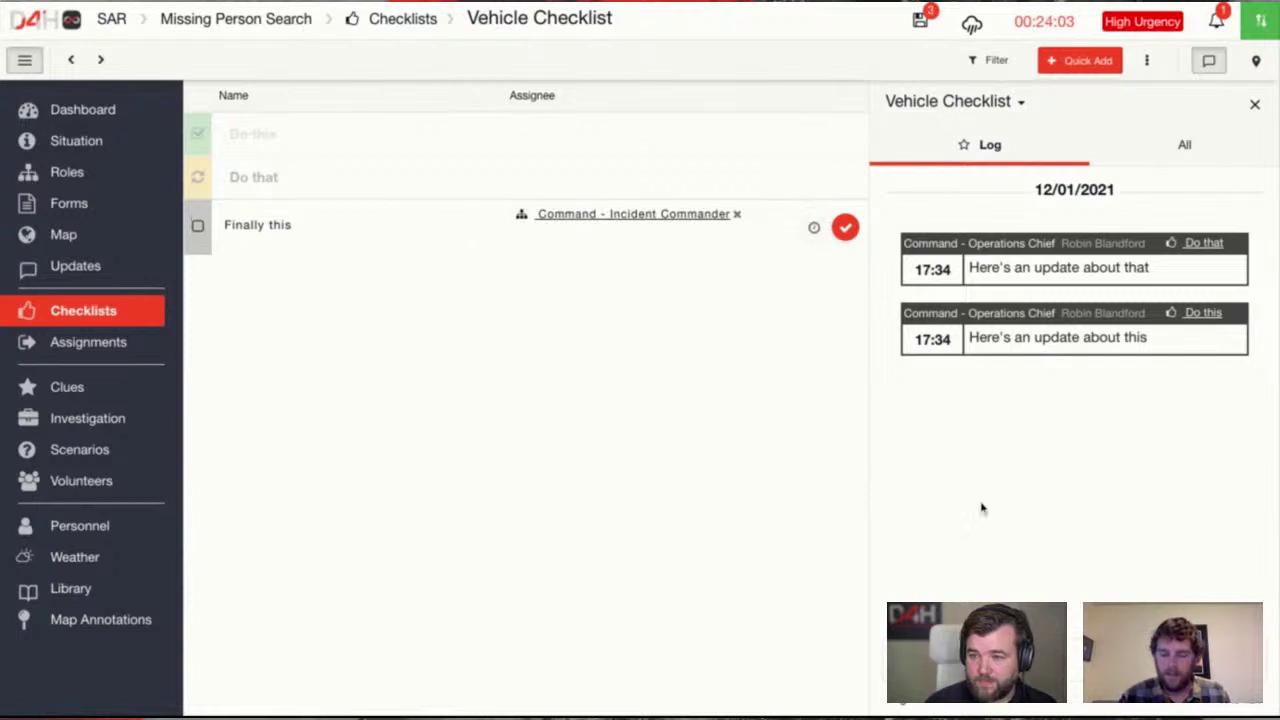
pyautogui.click(845, 229)
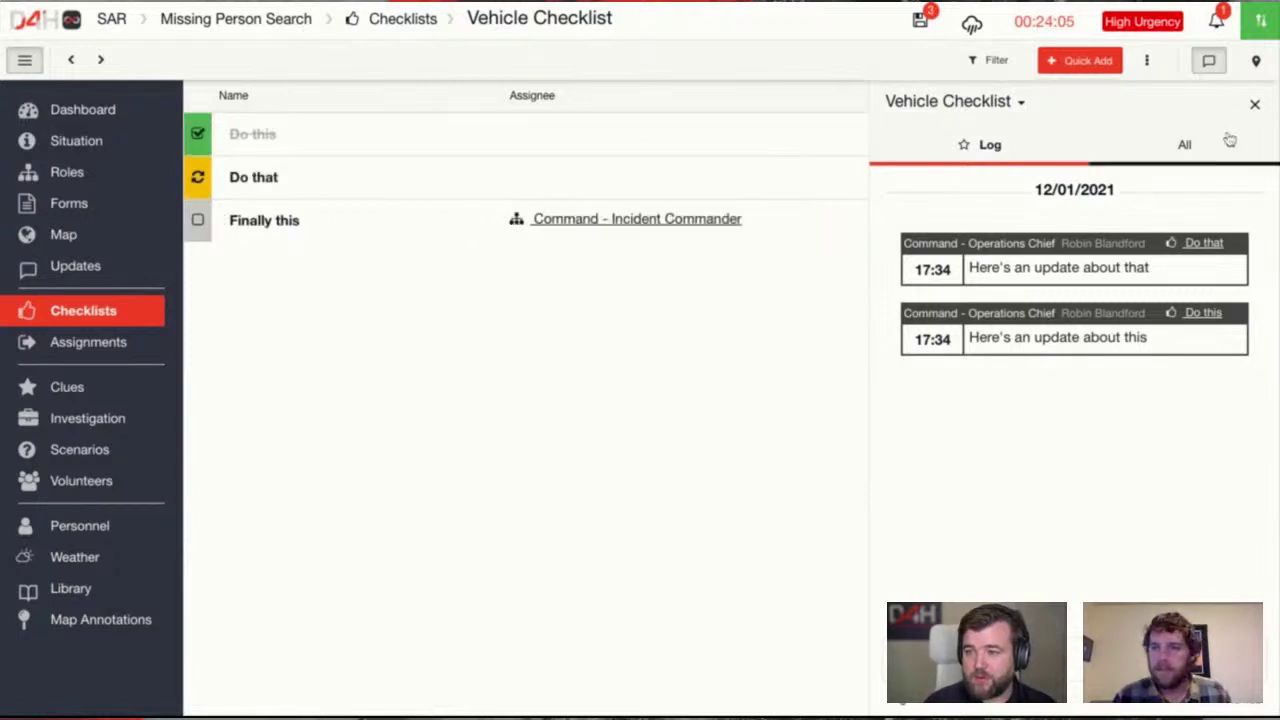
pyautogui.click(89, 313)
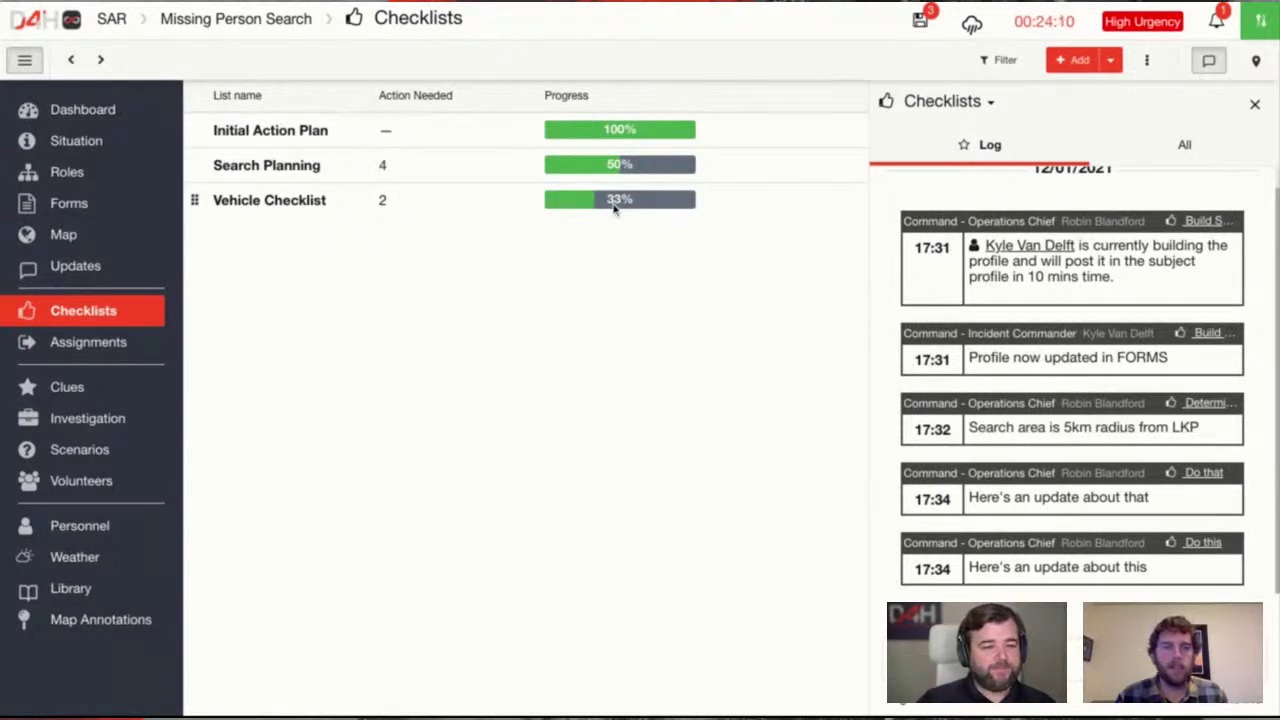
# Add a new Ground Operations assignment and open its form to edit the name
pyautogui.click(115, 350)
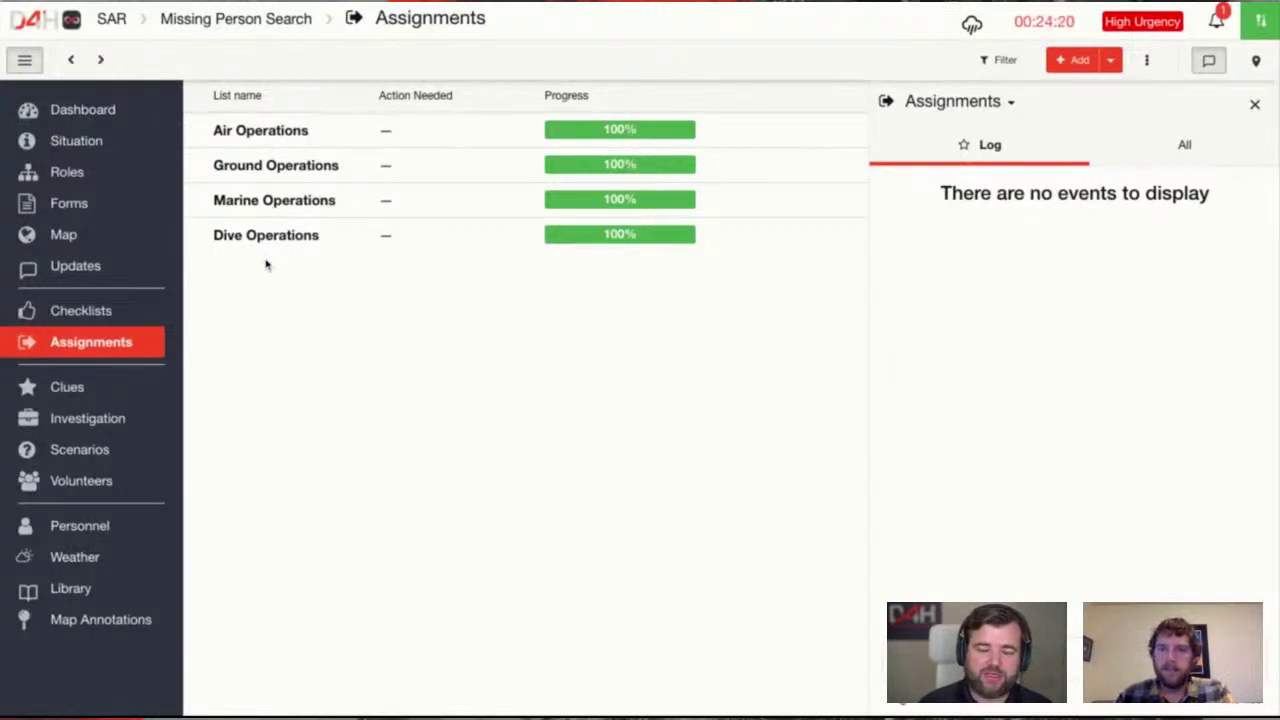
pyautogui.click(285, 170)
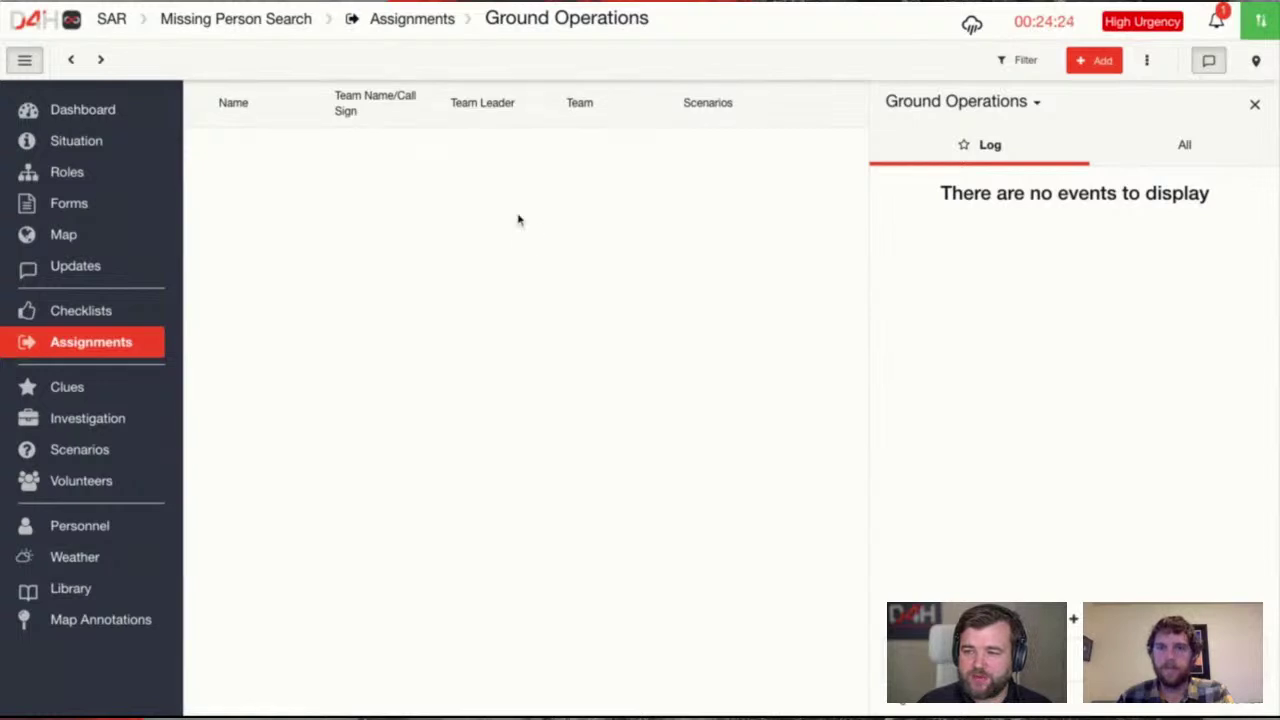
pyautogui.click(1097, 62)
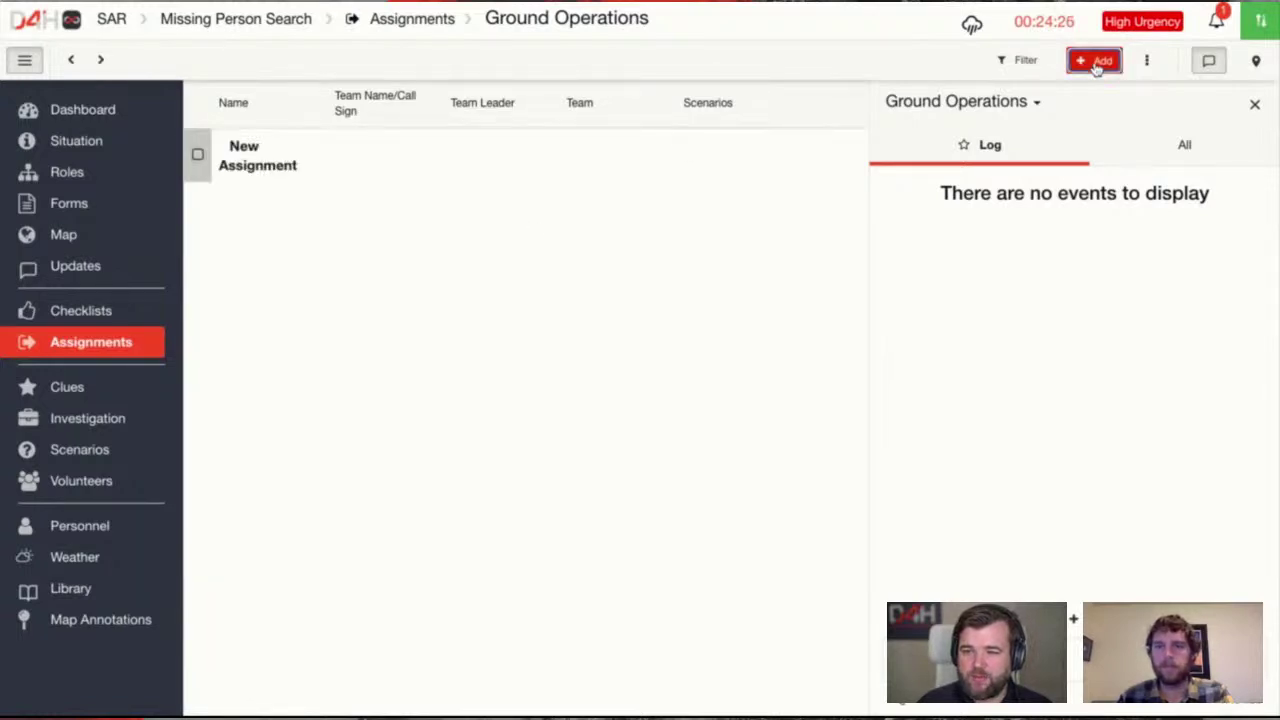
pyautogui.click(268, 168)
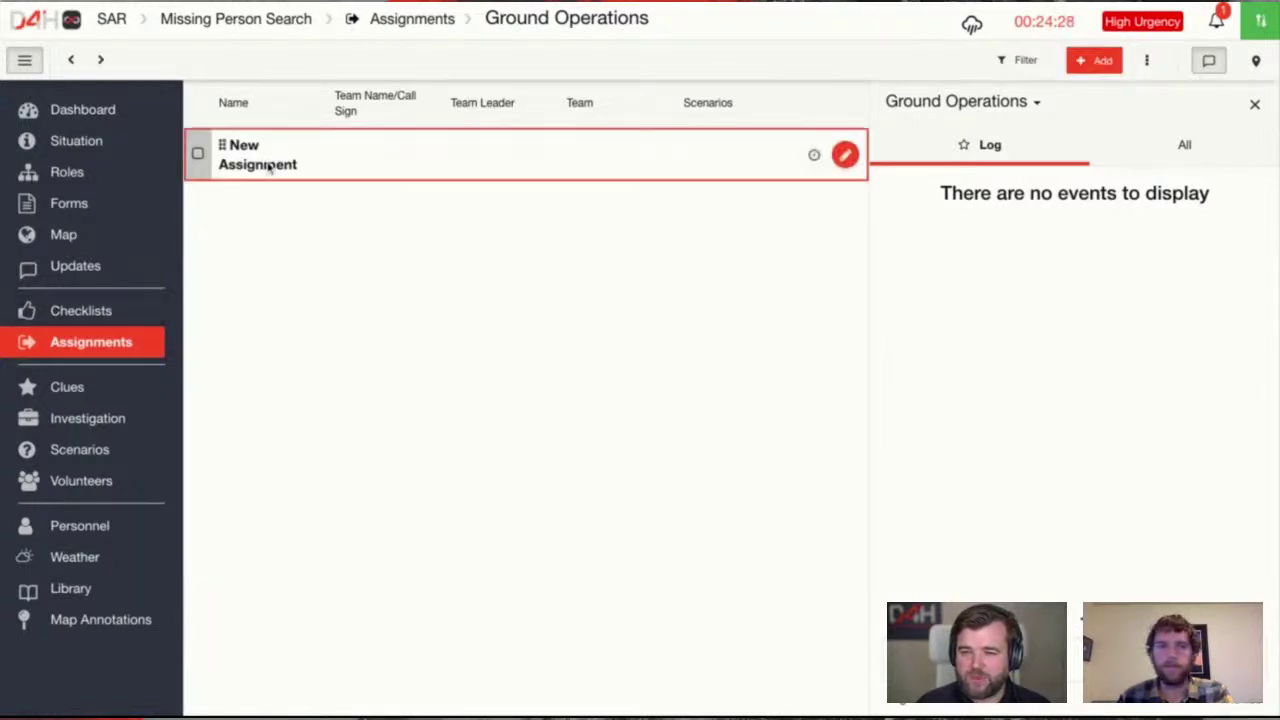
pyautogui.click(268, 174)
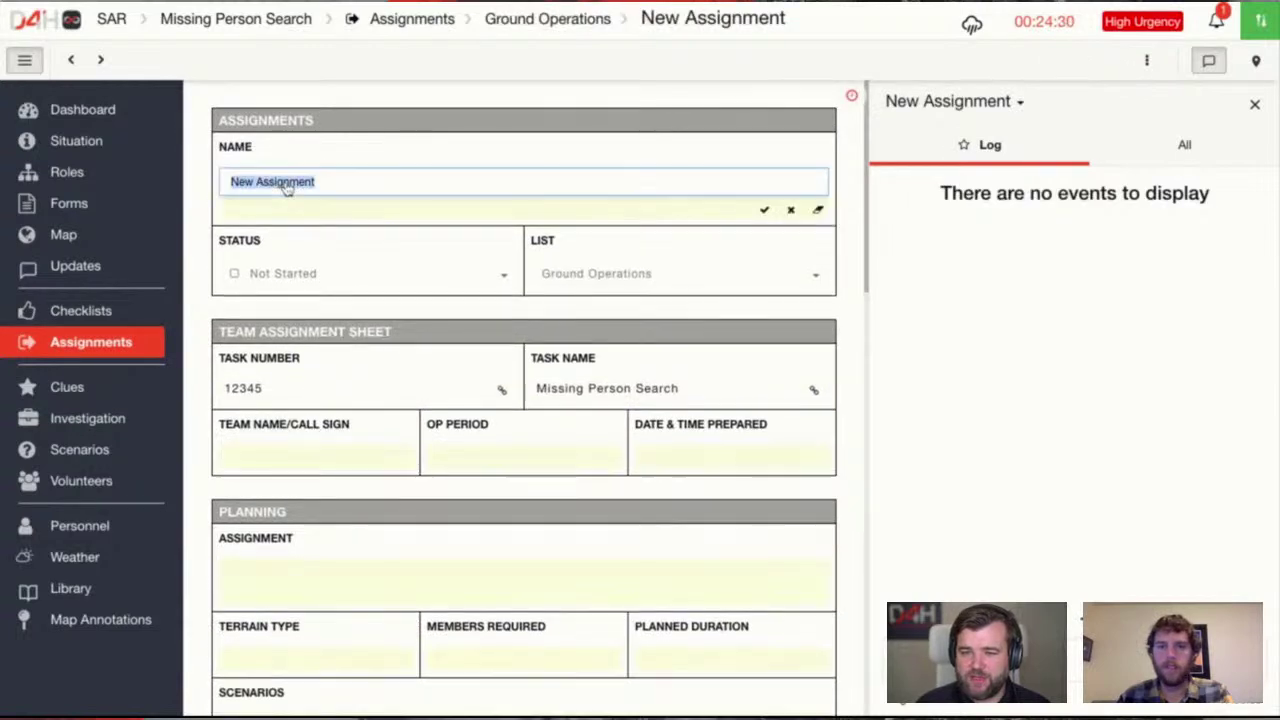
# Close the right Log panel to widen the assignment form
pyautogui.click(1254, 104)
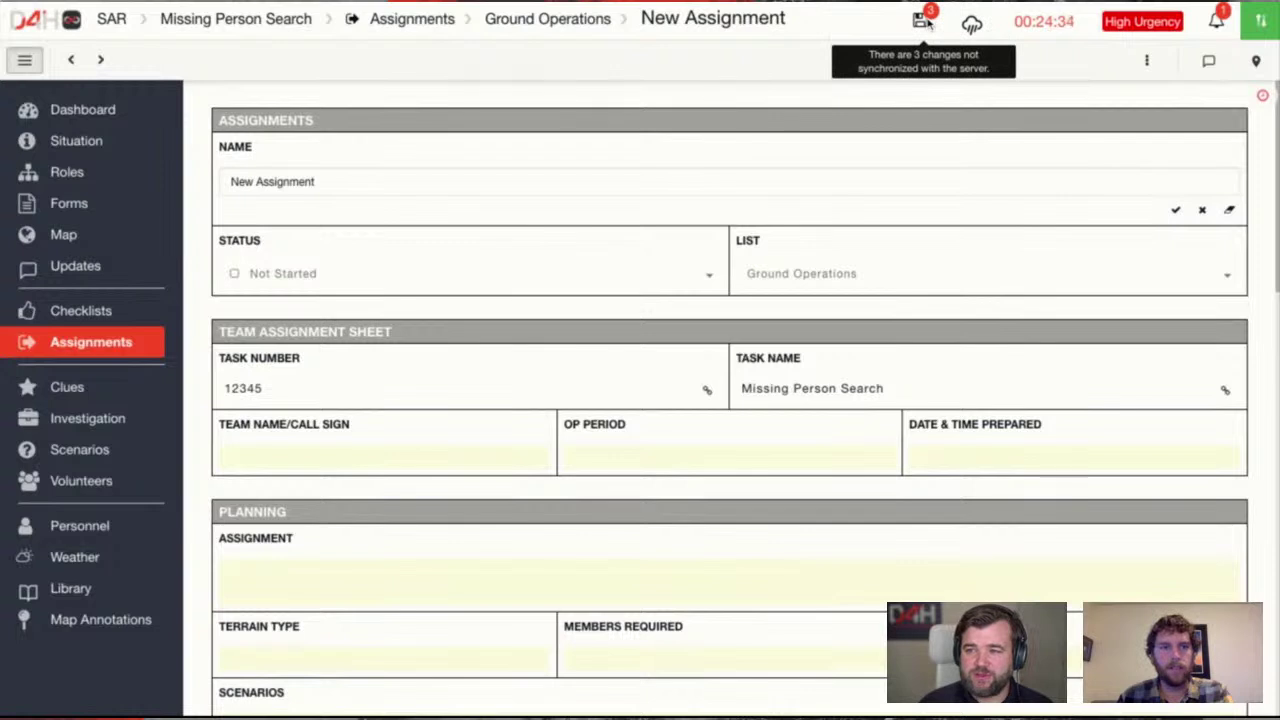
pyautogui.doubleClick(866, 55)
pyautogui.click(864, 57)
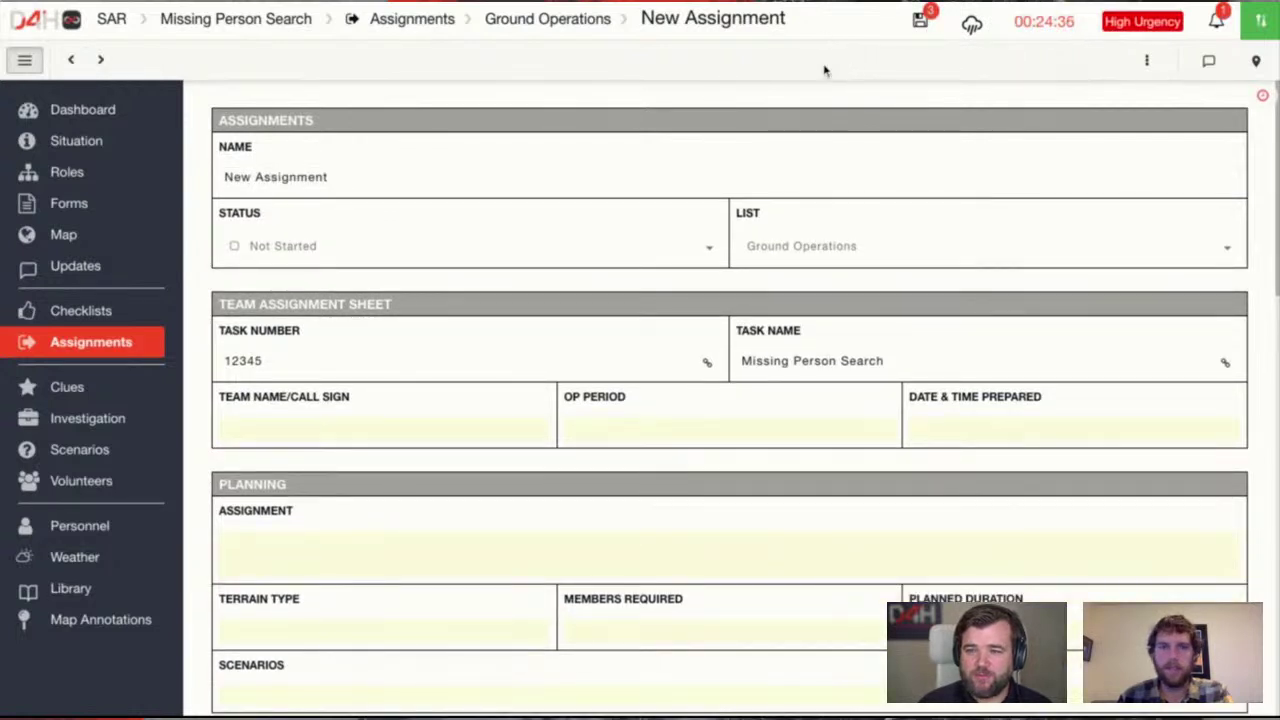
# Name the Ground Operations assignment 'Search Forest Area'
pyautogui.click(357, 183)
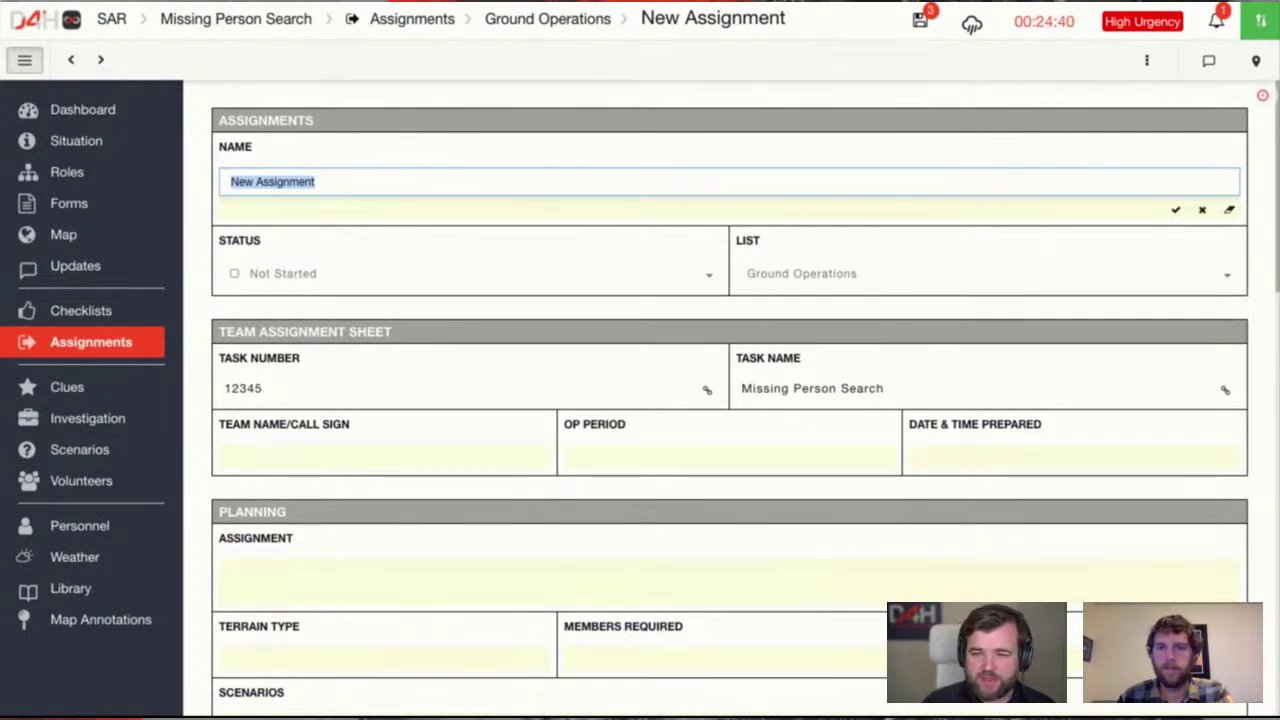
pyautogui.write('Search ')
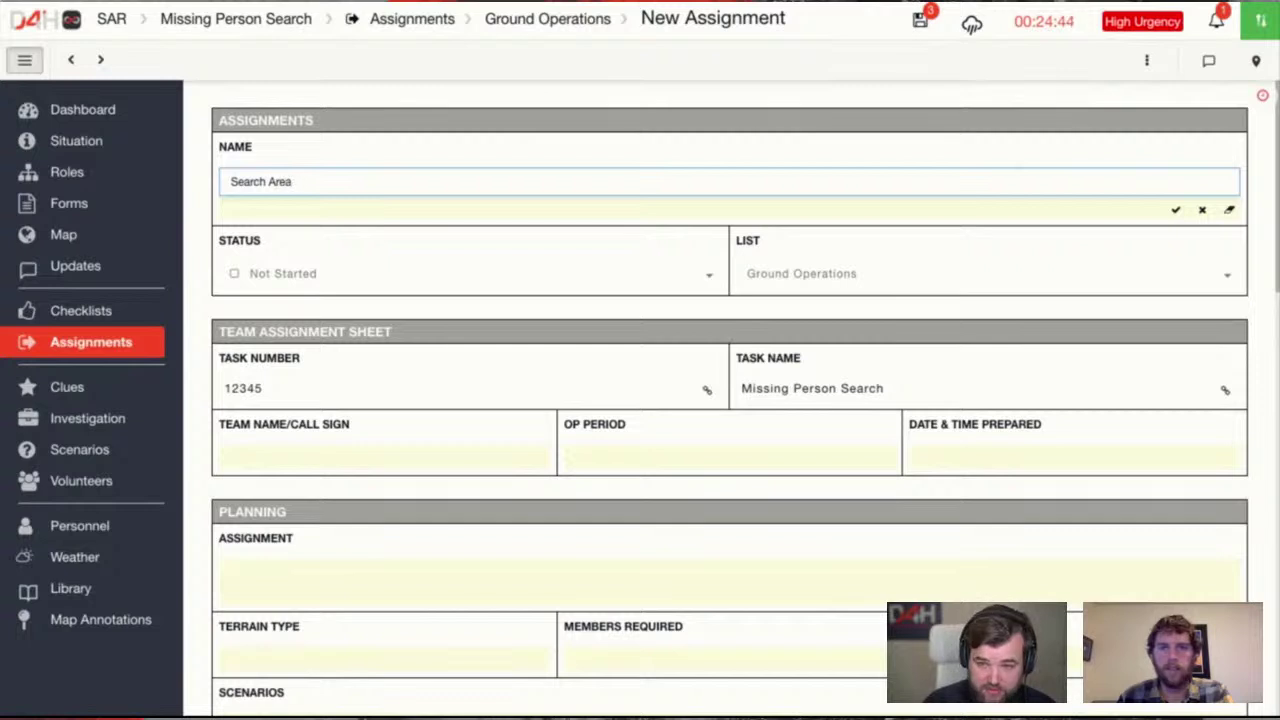
pyautogui.write('Forest')
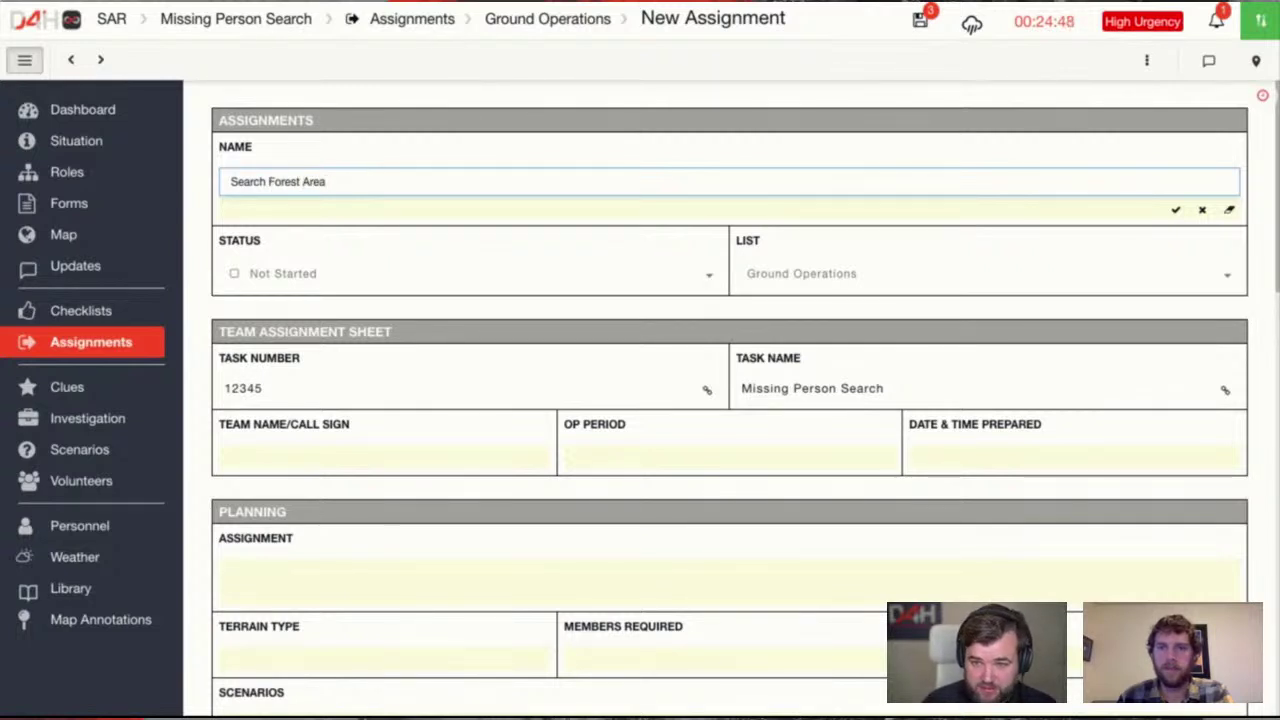
pyautogui.press('Return')
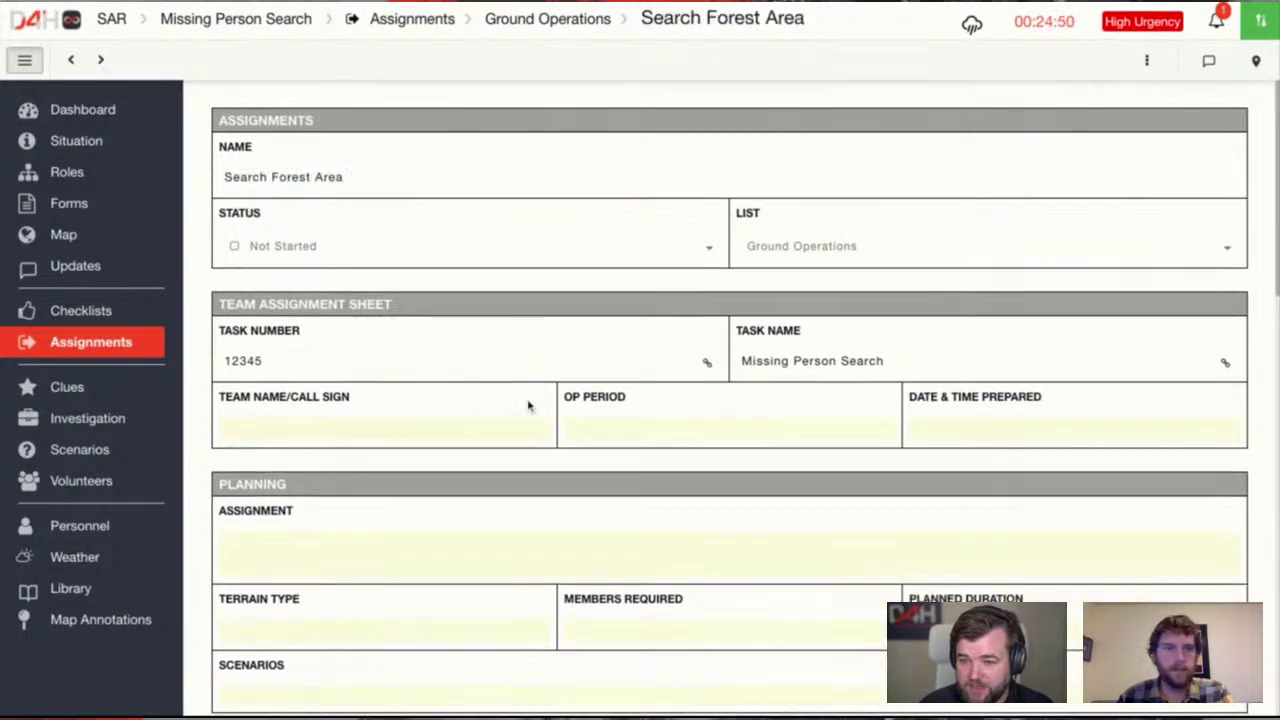
pyautogui.scroll(-1, 700, 403)
# Enter call sign A1, operational period 1 and prepared time 17:35
pyautogui.click(401, 360)
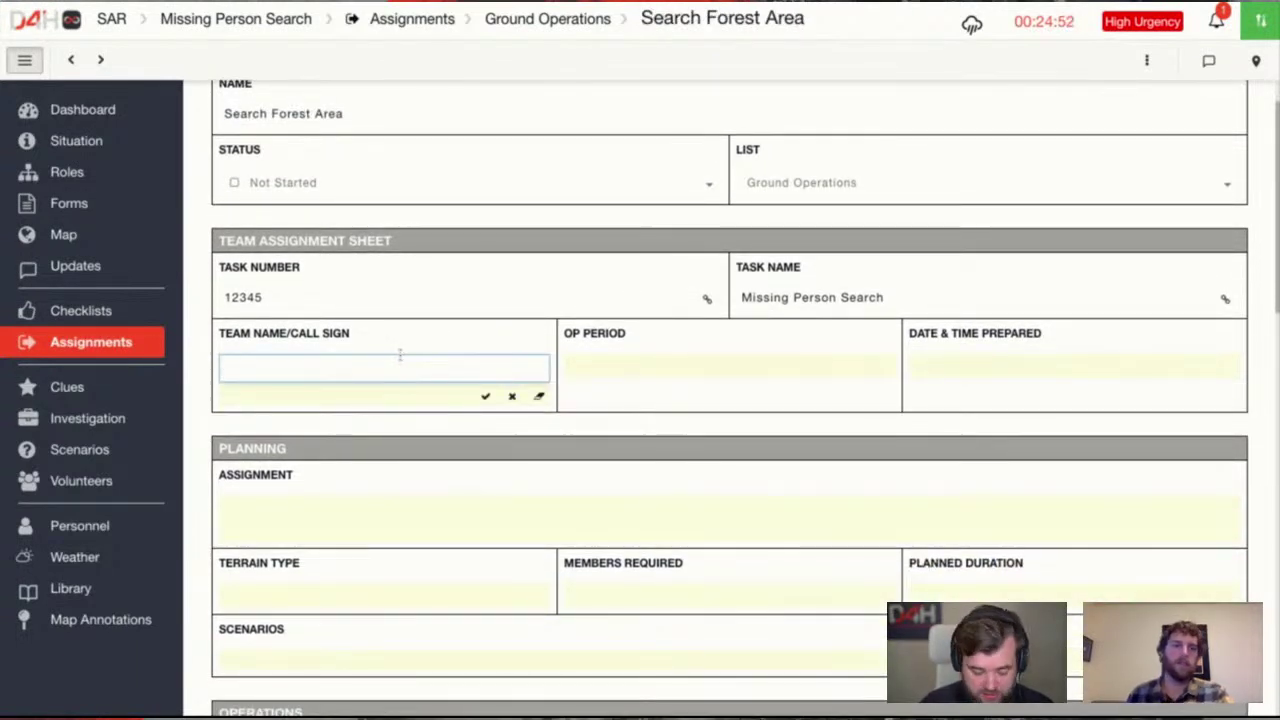
pyautogui.write('A1')
pyautogui.click(651, 358)
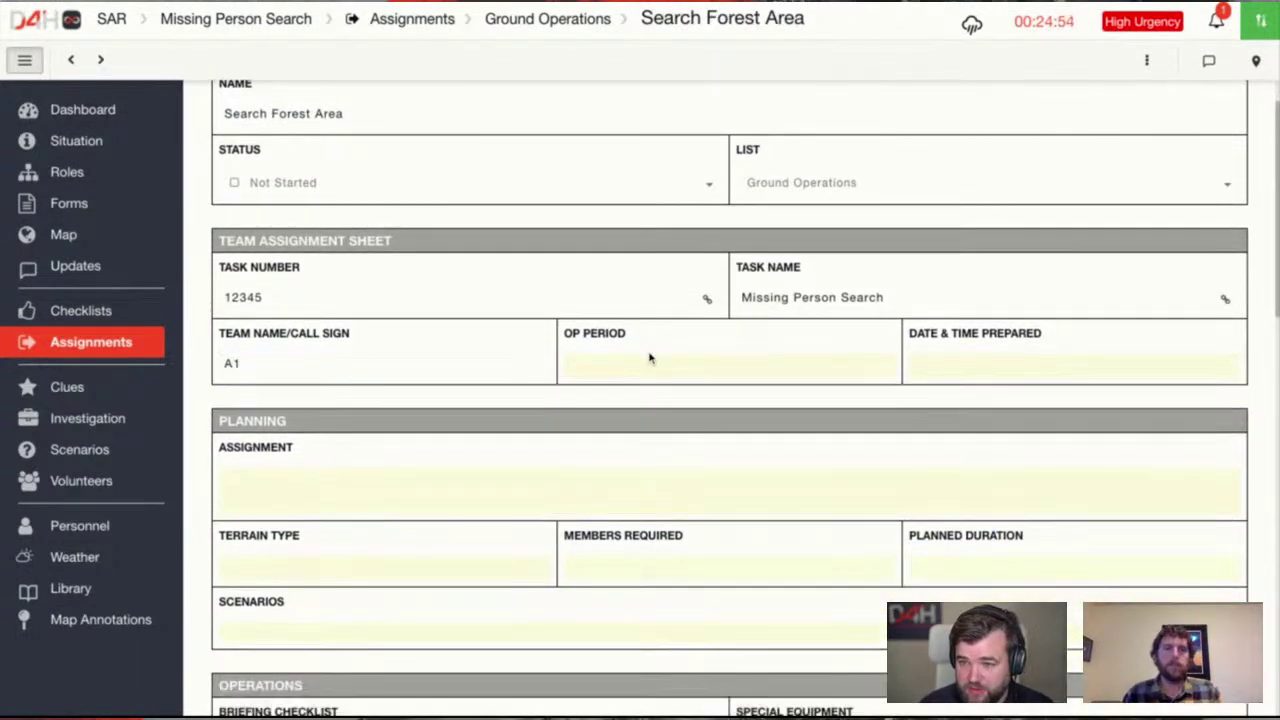
pyautogui.click(651, 358)
pyautogui.write('1')
pyautogui.click(960, 370)
pyautogui.click(963, 366)
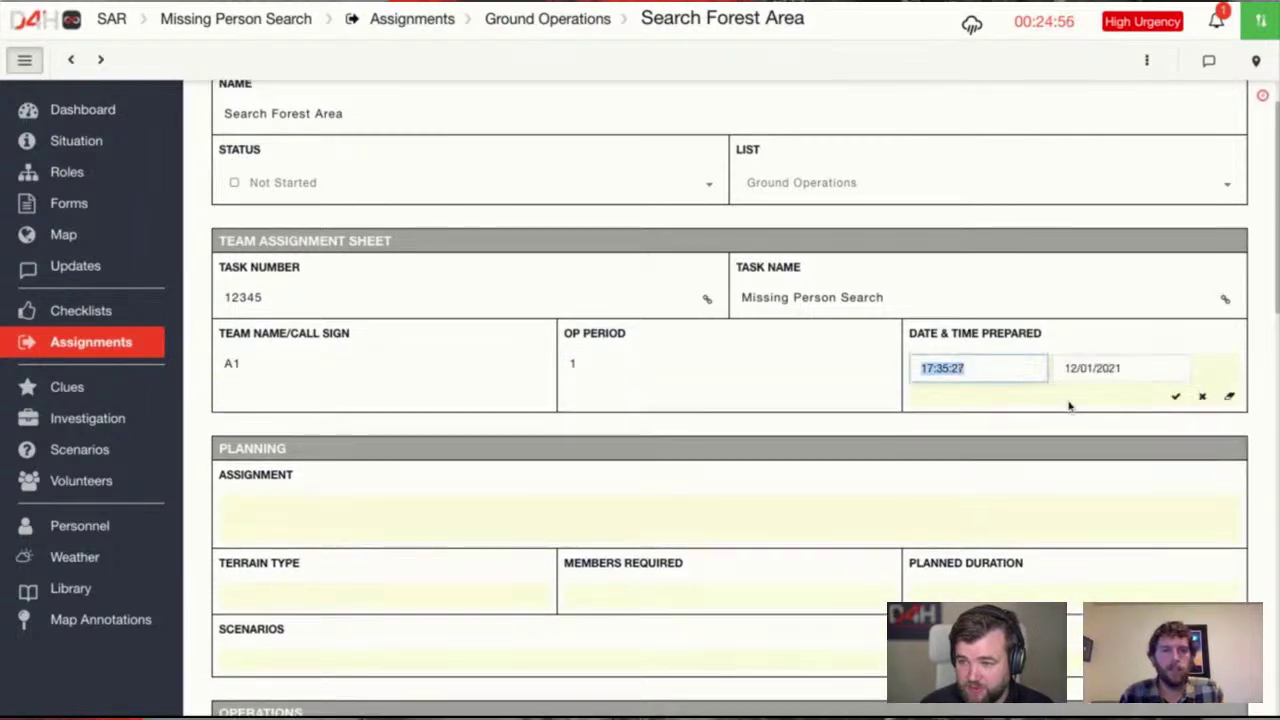
pyautogui.click(1168, 397)
# Reload the assignment form and scroll through it to check the saved values
pyautogui.scroll(1, 305, 437)
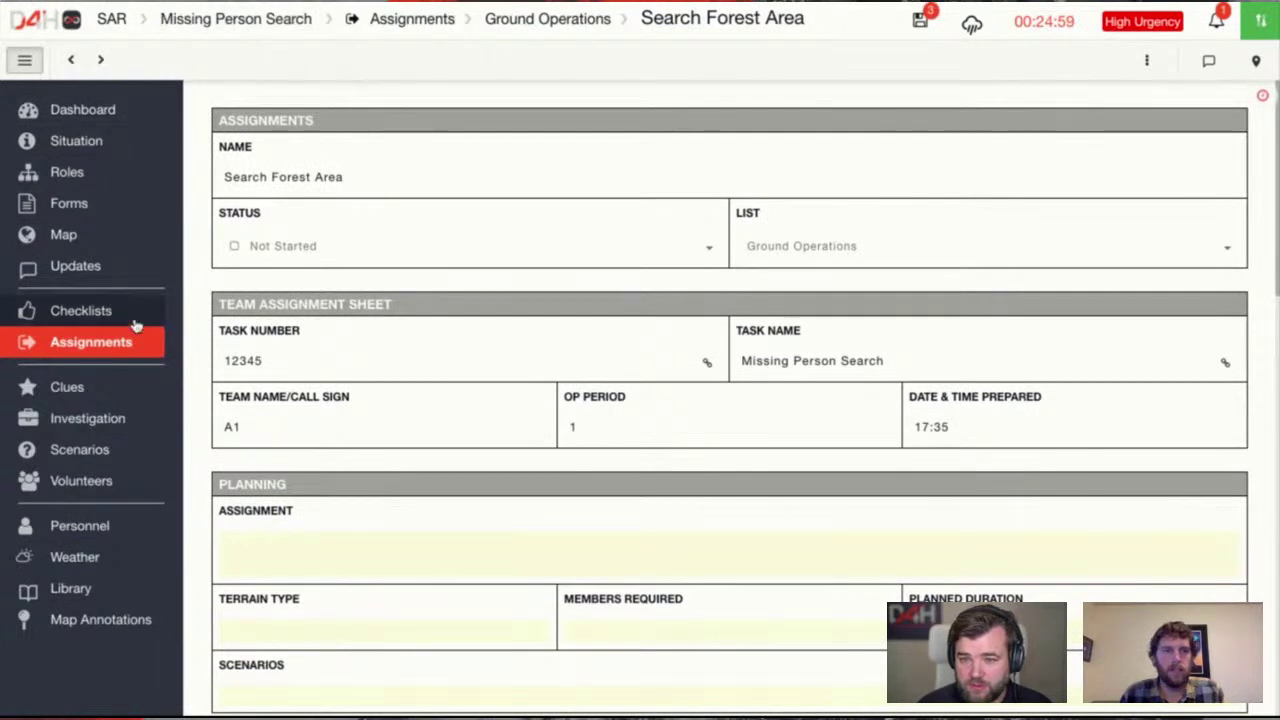
pyautogui.click(230, 8)
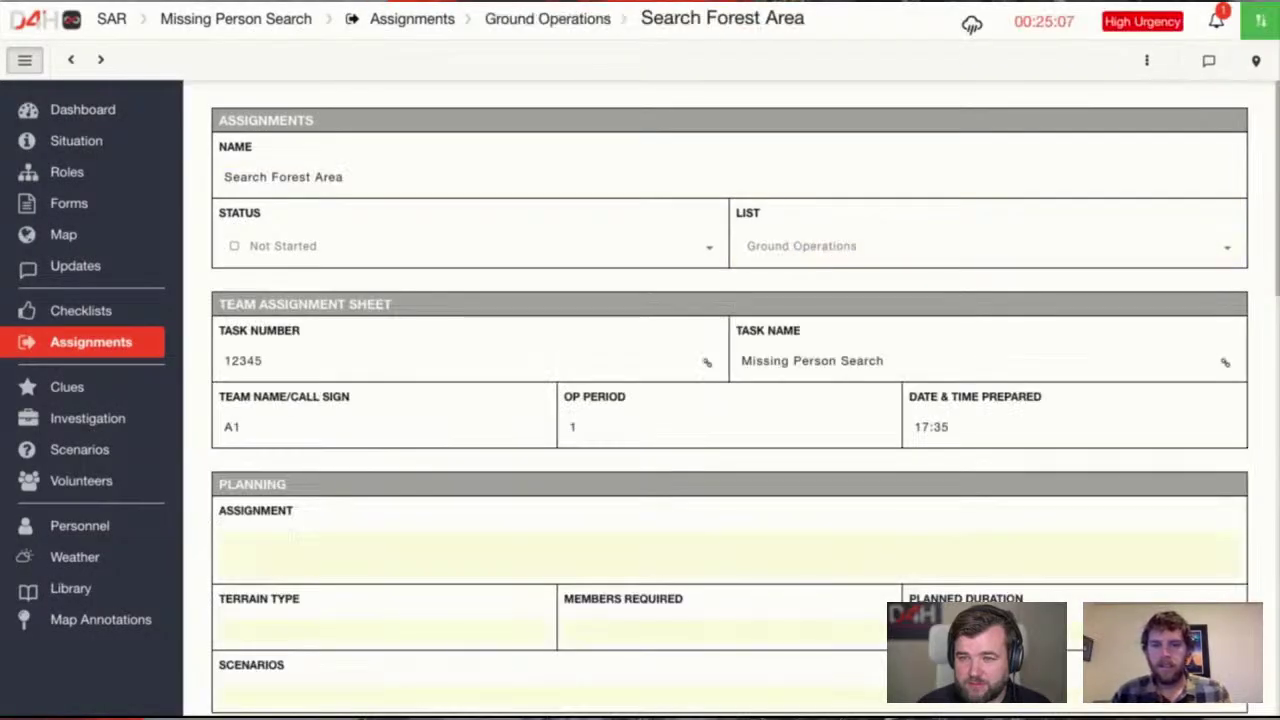
pyautogui.scroll(-1, 595, 395)
pyautogui.scroll(-1, 594, 397)
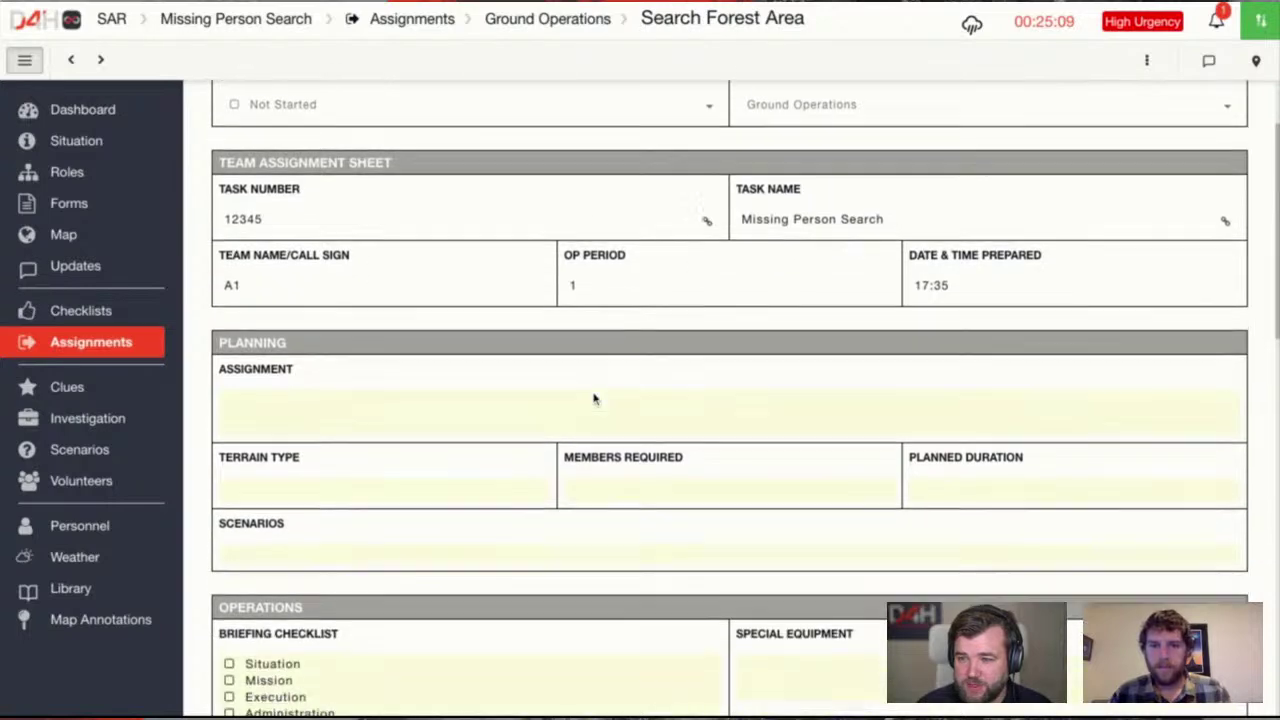
pyautogui.scroll(2, 492, 416)
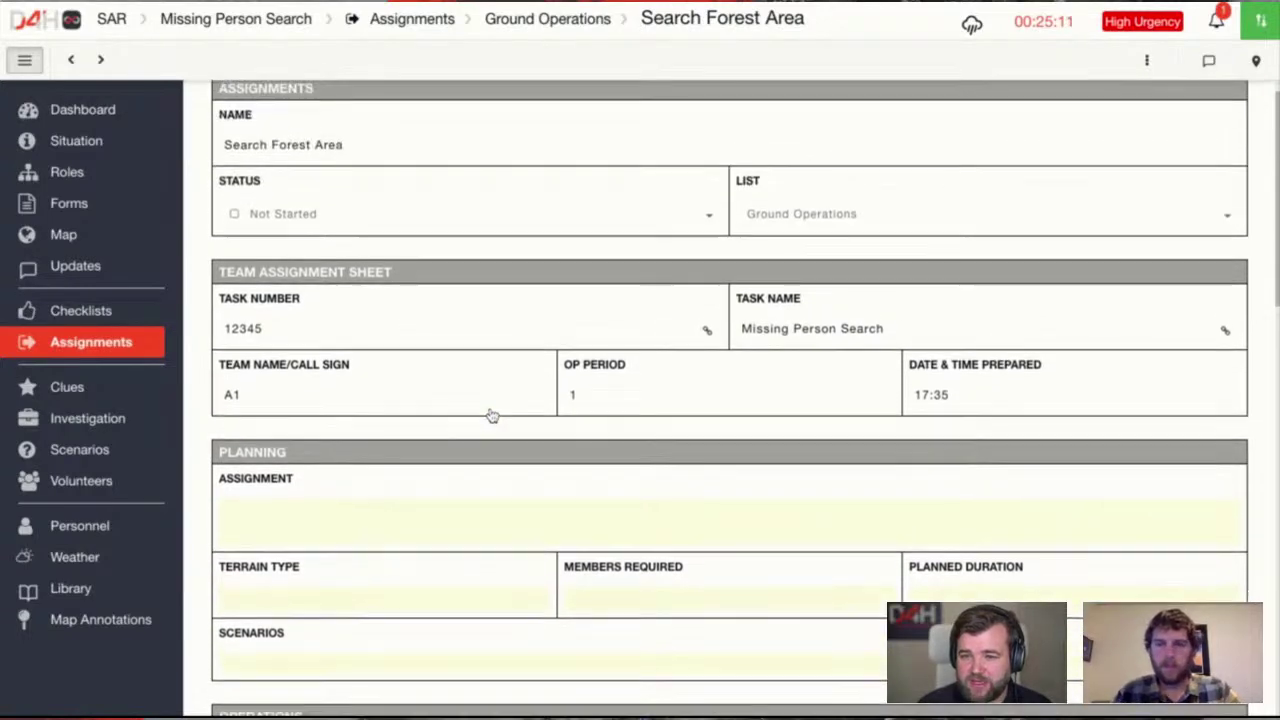
pyautogui.scroll(-3, 730, 400)
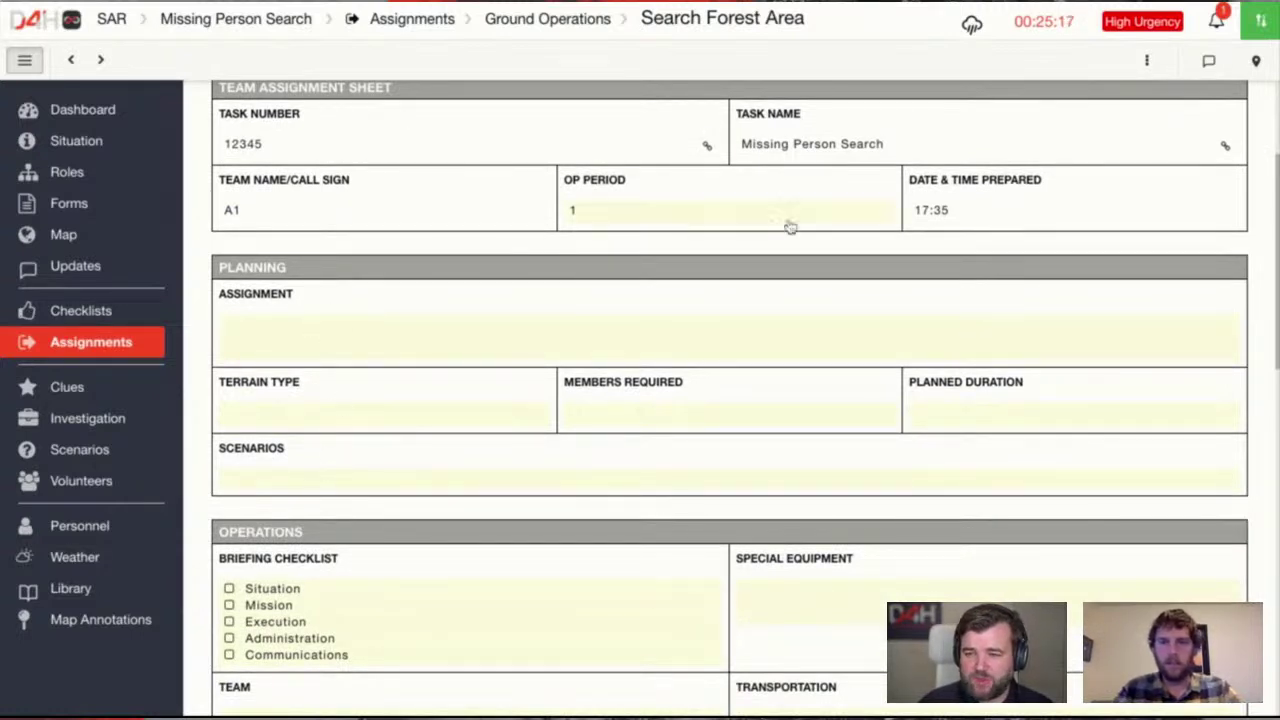
# Enter assignment 'Search along ....', terrain type Forest and 4 members required
pyautogui.click(323, 347)
pyautogui.write('Search al')
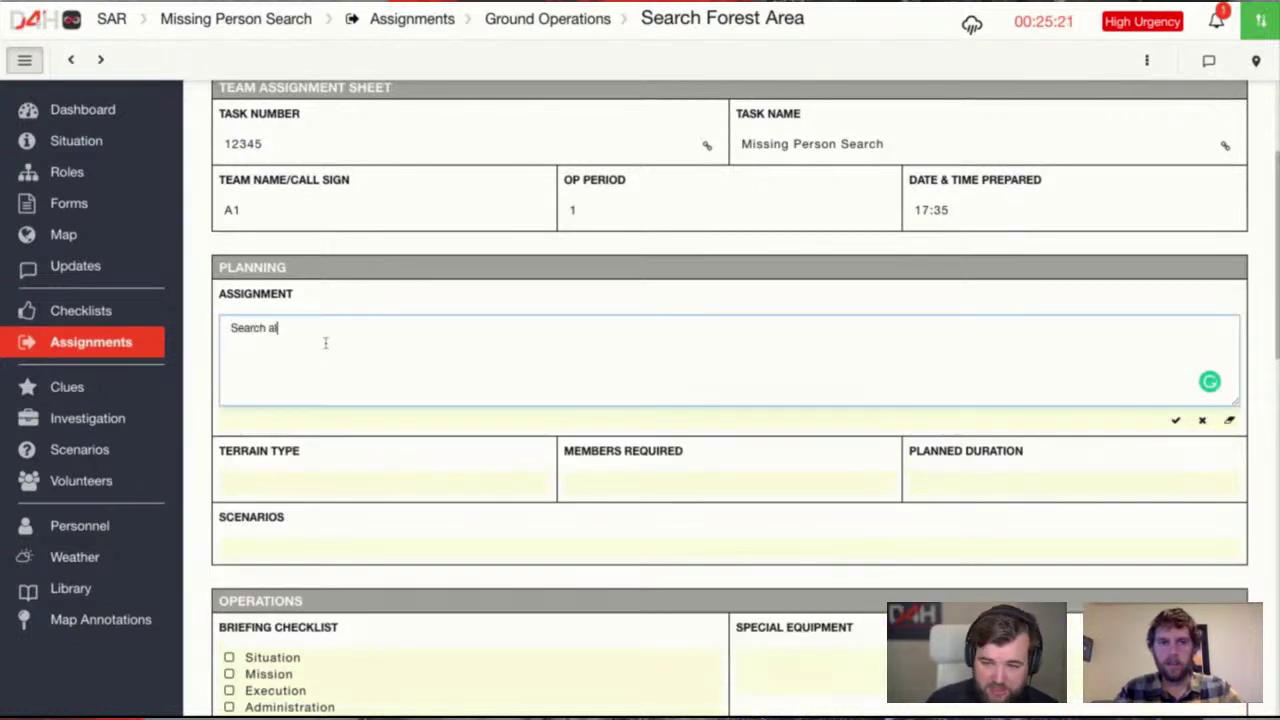
pyautogui.write('ong ....')
pyautogui.click(354, 482)
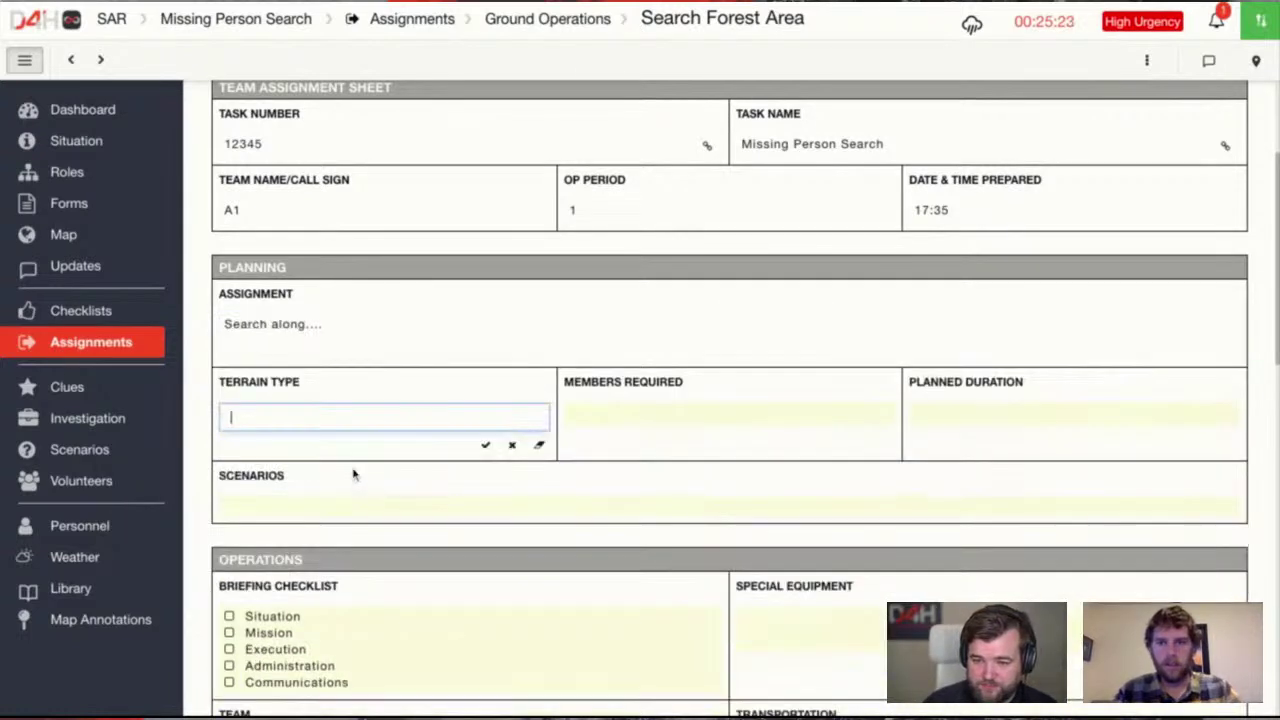
pyautogui.write('Forest')
pyautogui.press('Tab')
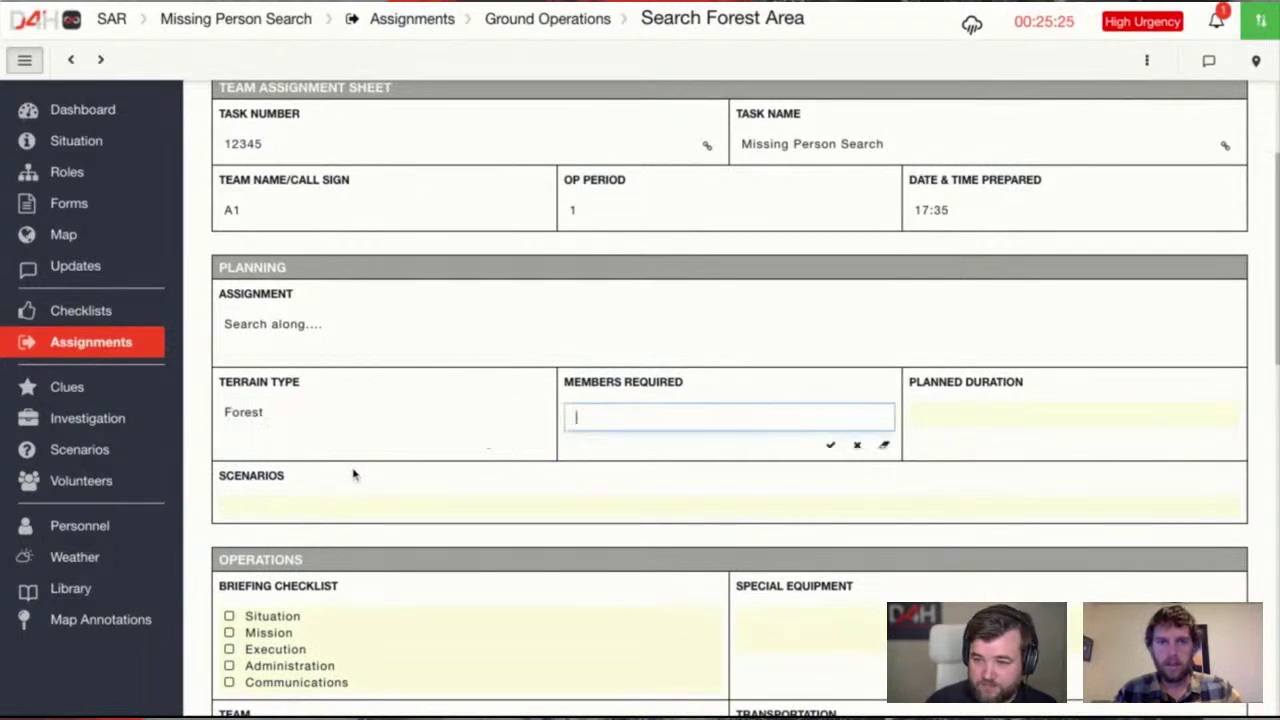
pyautogui.write('4')
pyautogui.press('Tab')
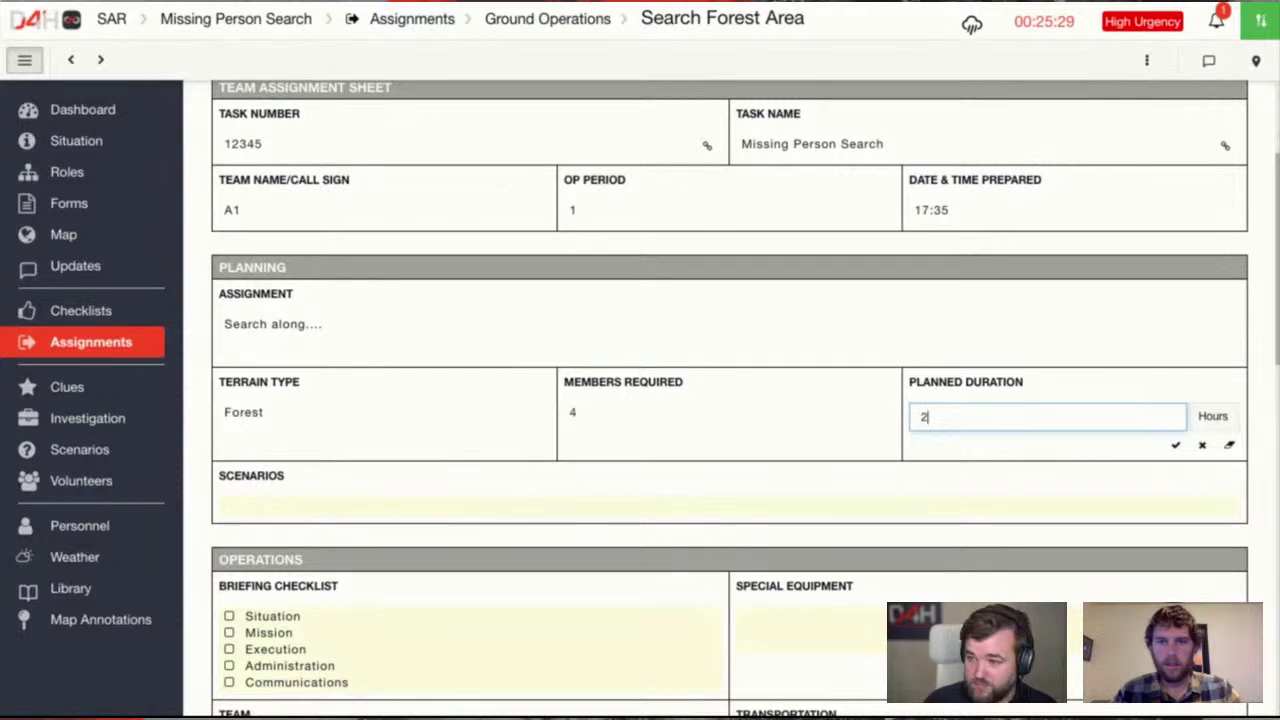
# Set planned duration to 2 Hours and tick Situation and Administration in the briefing checklist
pyautogui.write('2')
pyautogui.press('Return')
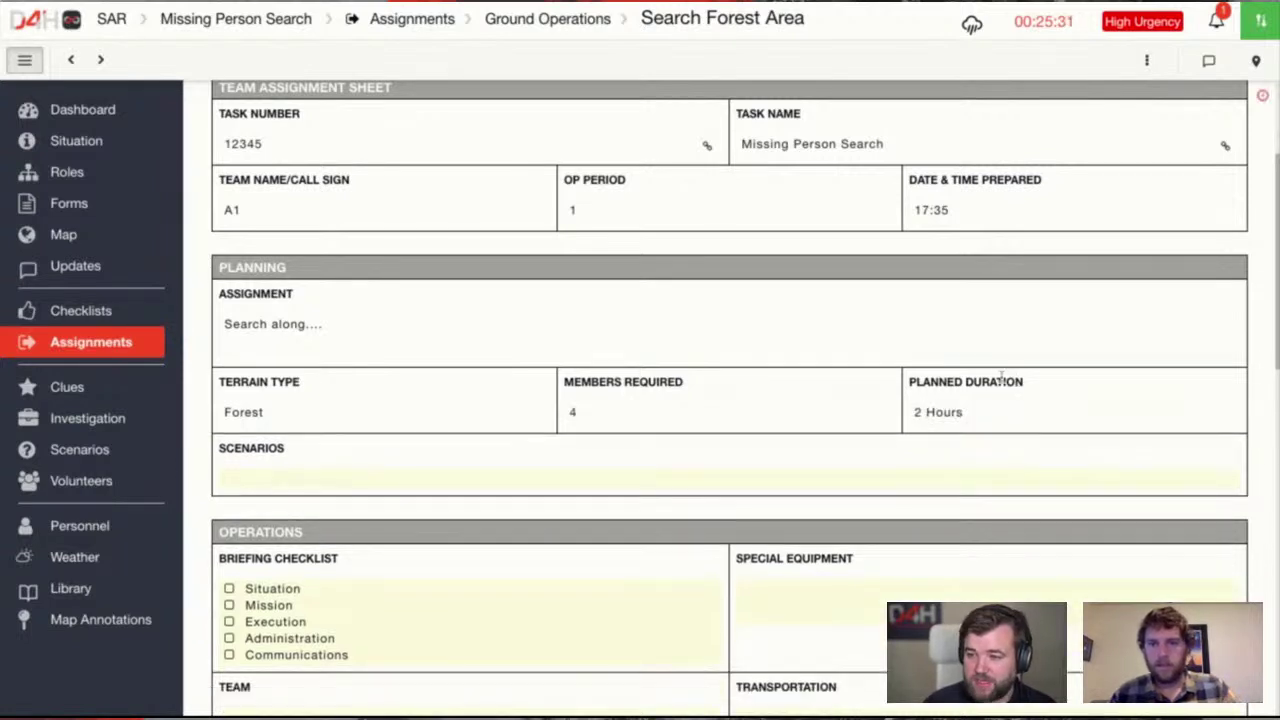
pyautogui.scroll(-1, 500, 530)
pyautogui.click(265, 532)
pyautogui.click(265, 532)
pyautogui.click(270, 597)
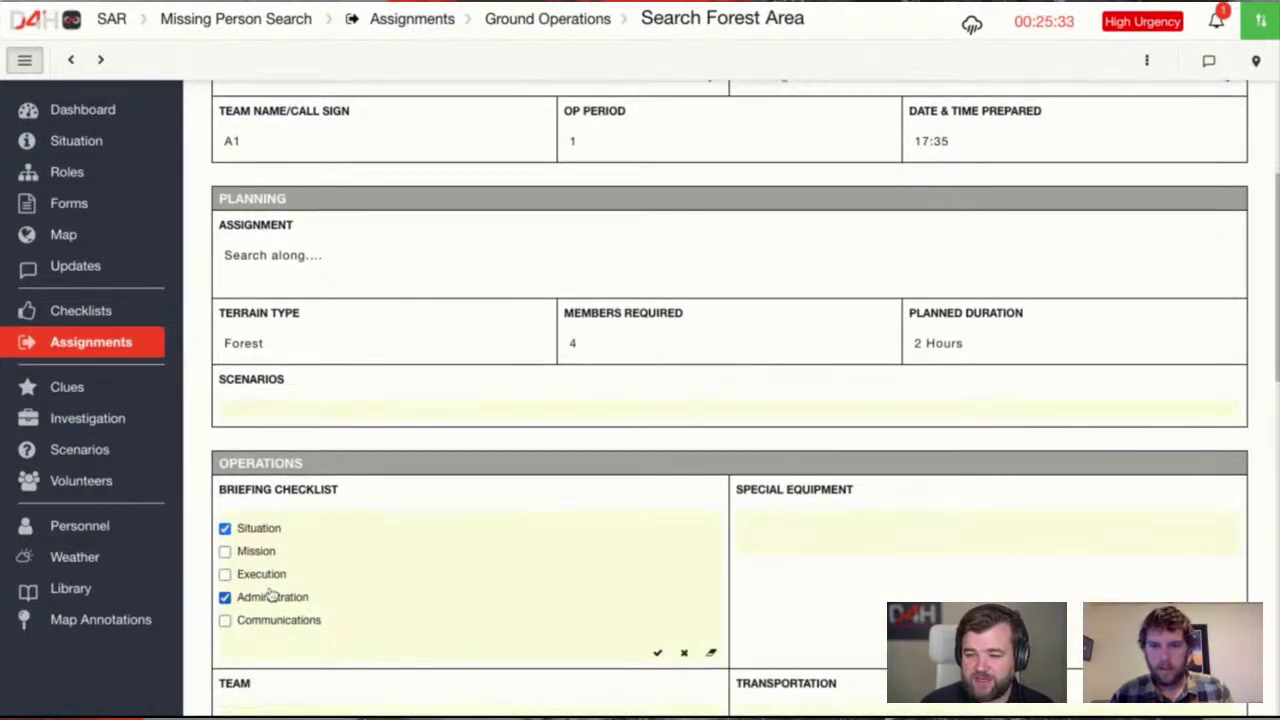
pyautogui.click(657, 652)
# Set special equipment to 'Search Packs'
pyautogui.click(857, 525)
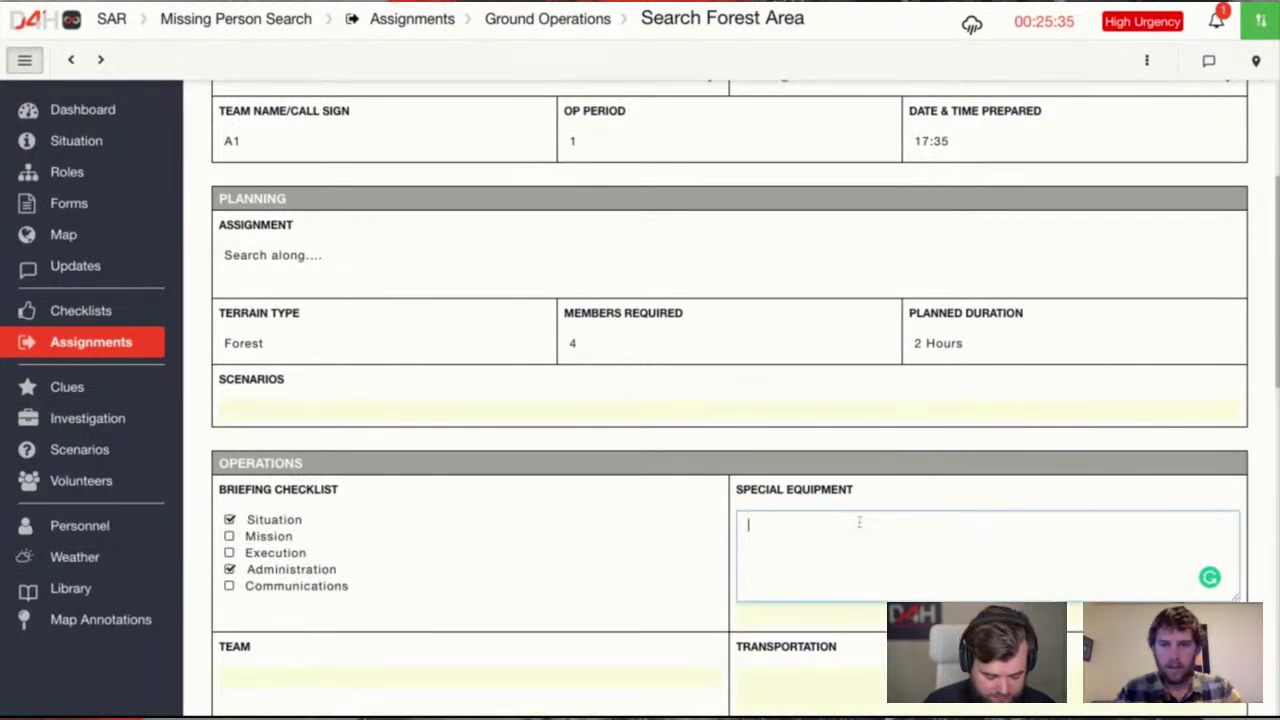
pyautogui.write('Search Packs')
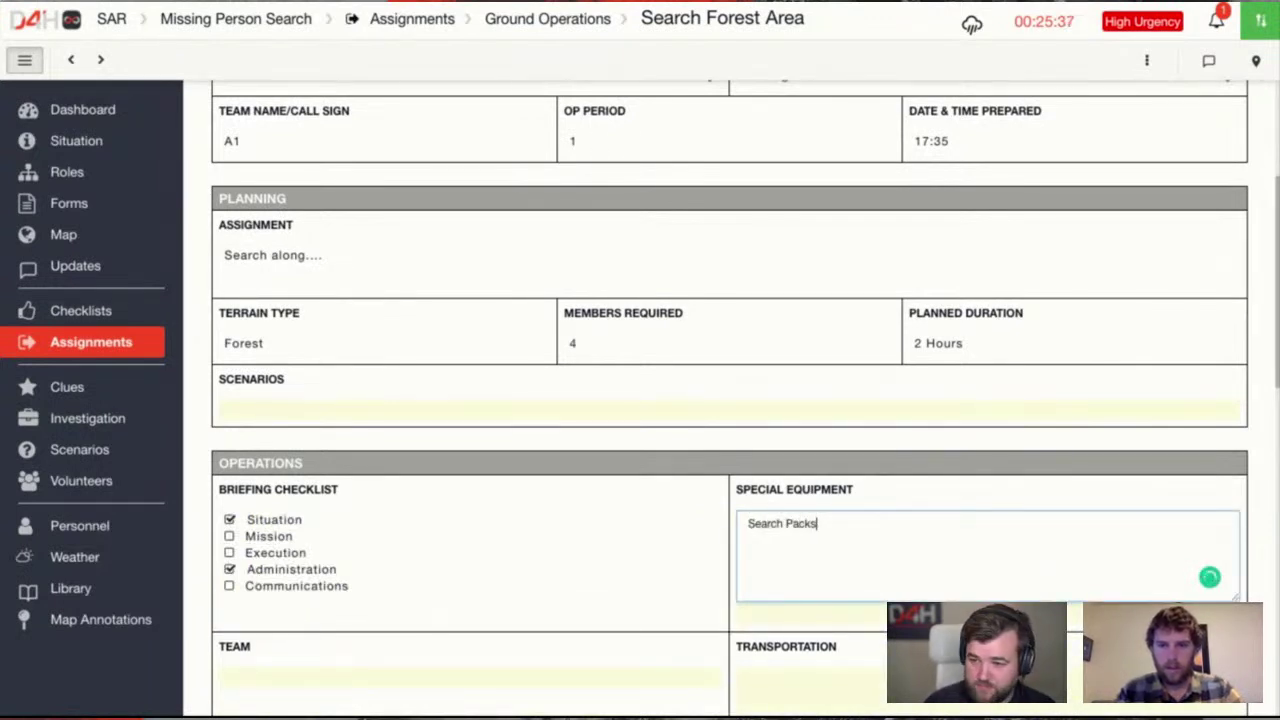
pyautogui.click(953, 487)
pyautogui.scroll(-2, 937, 483)
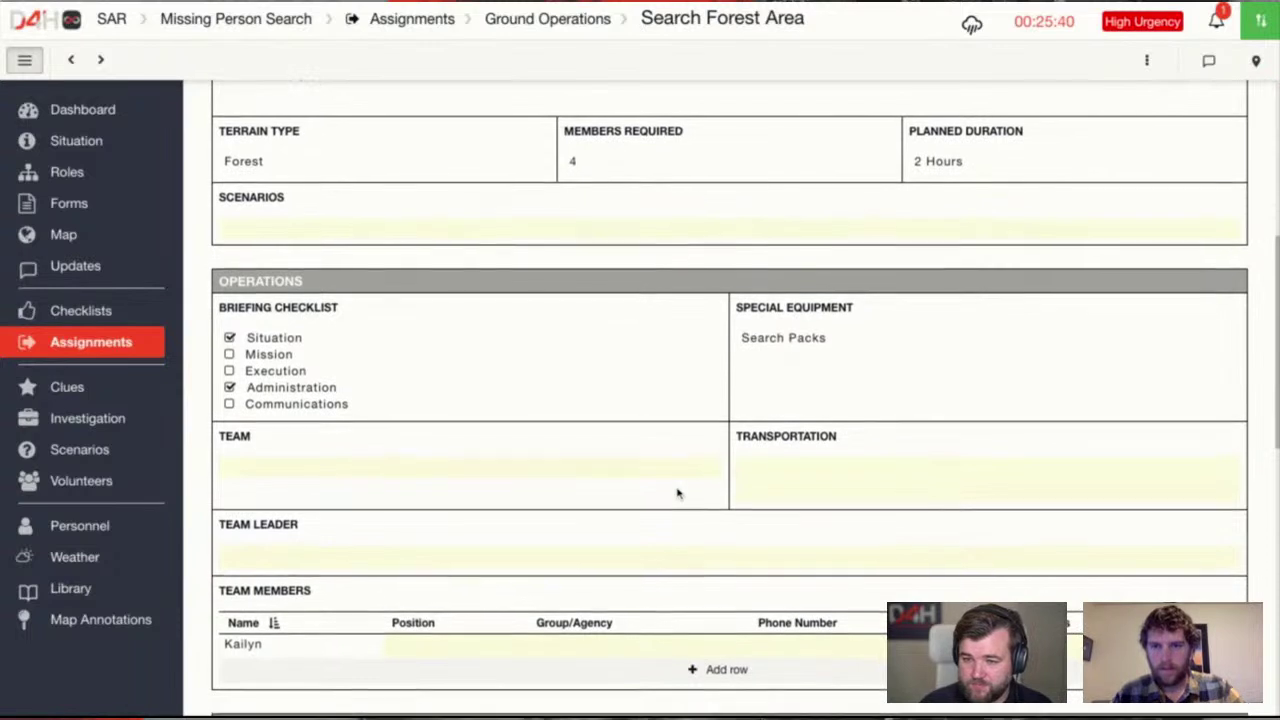
# Choose Search Team A as the team and enter the team leader's name
pyautogui.click(474, 447)
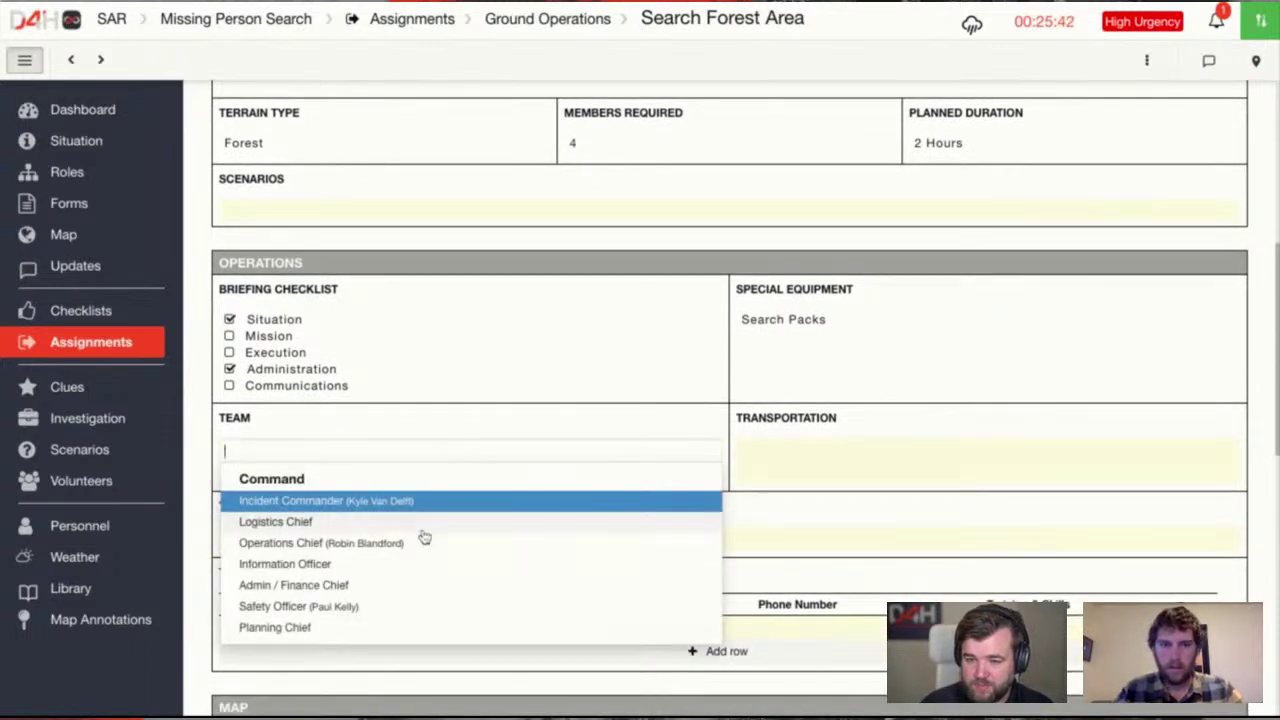
pyautogui.scroll(-10, 420, 534)
pyautogui.scroll(-2, 420, 540)
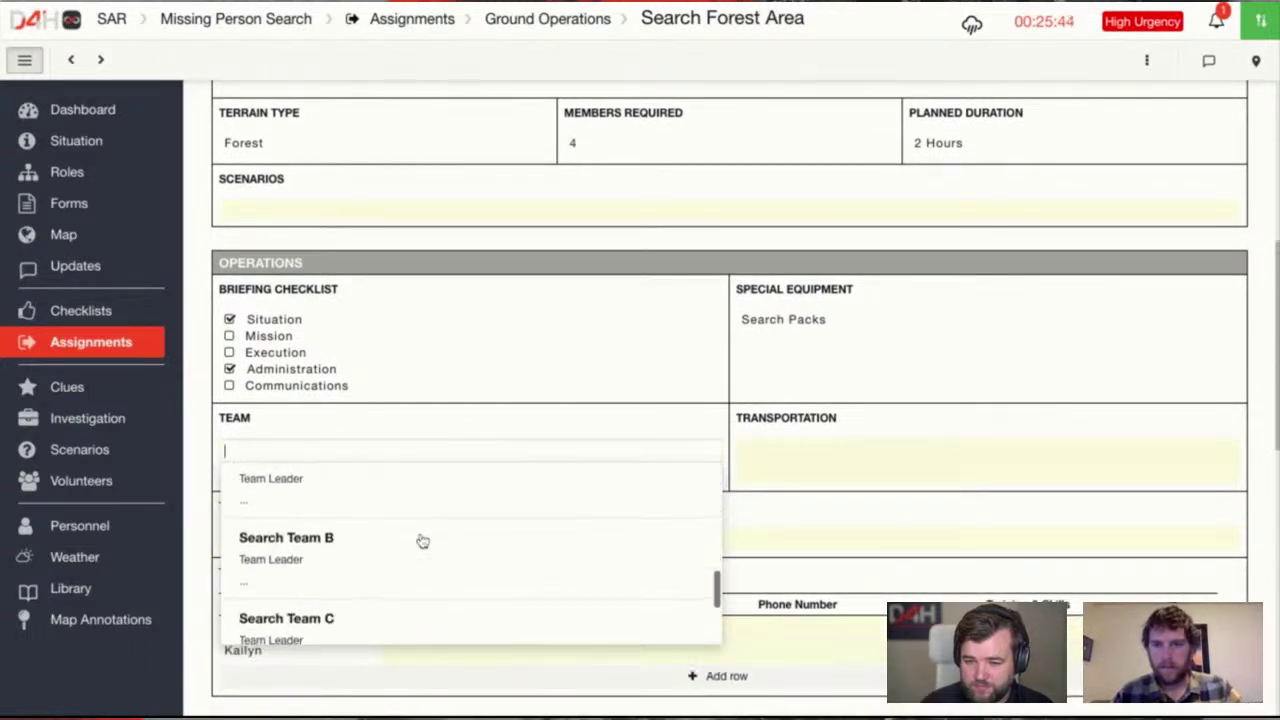
pyautogui.scroll(2, 417, 537)
pyautogui.click(318, 586)
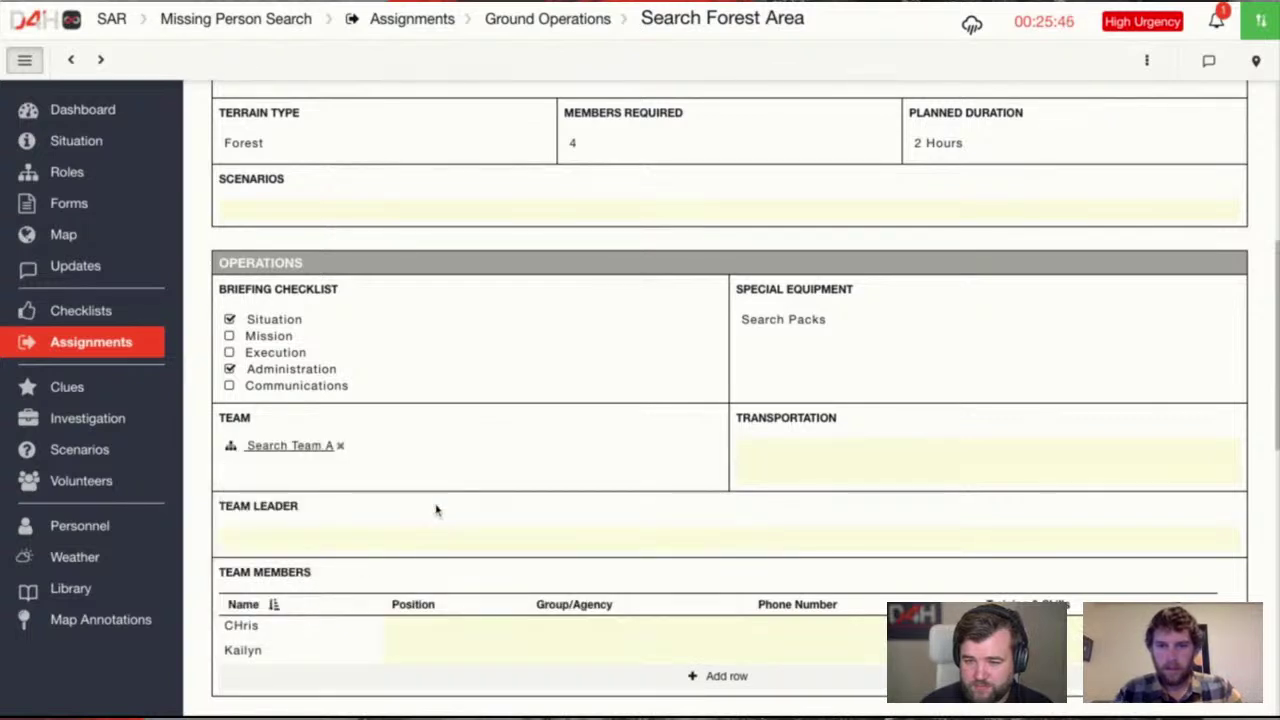
pyautogui.click(387, 535)
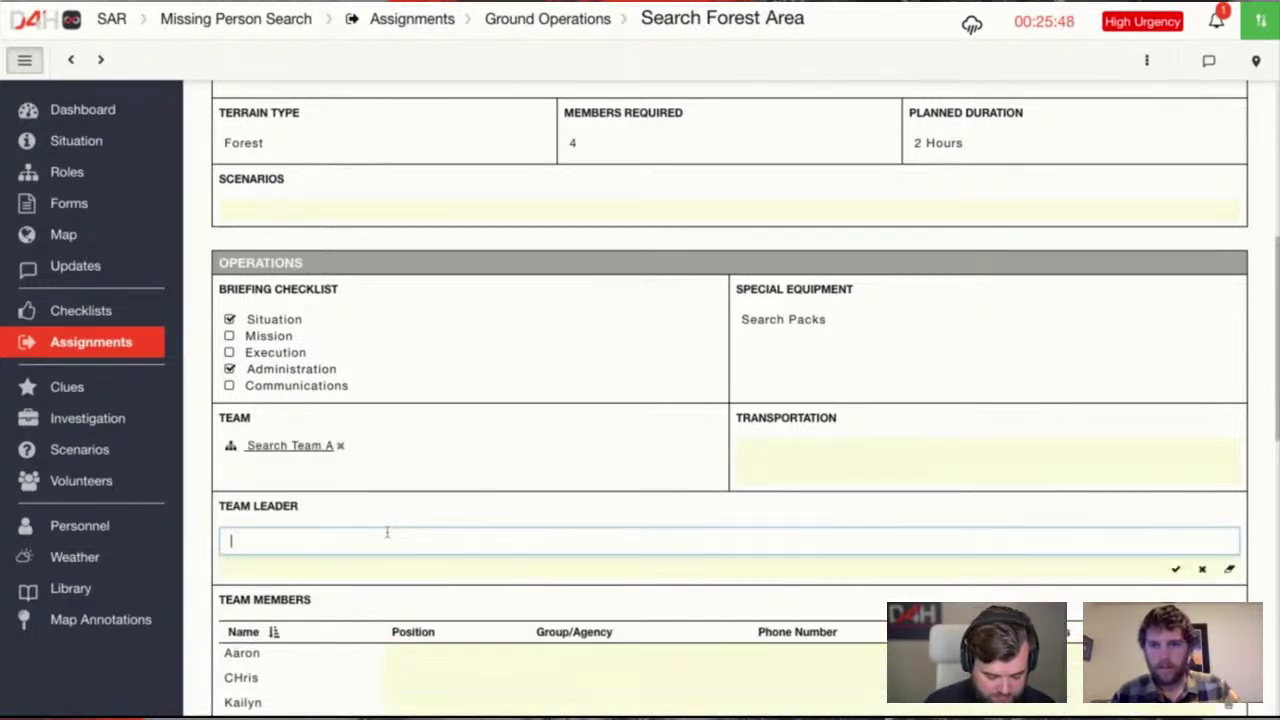
pyautogui.write('John')
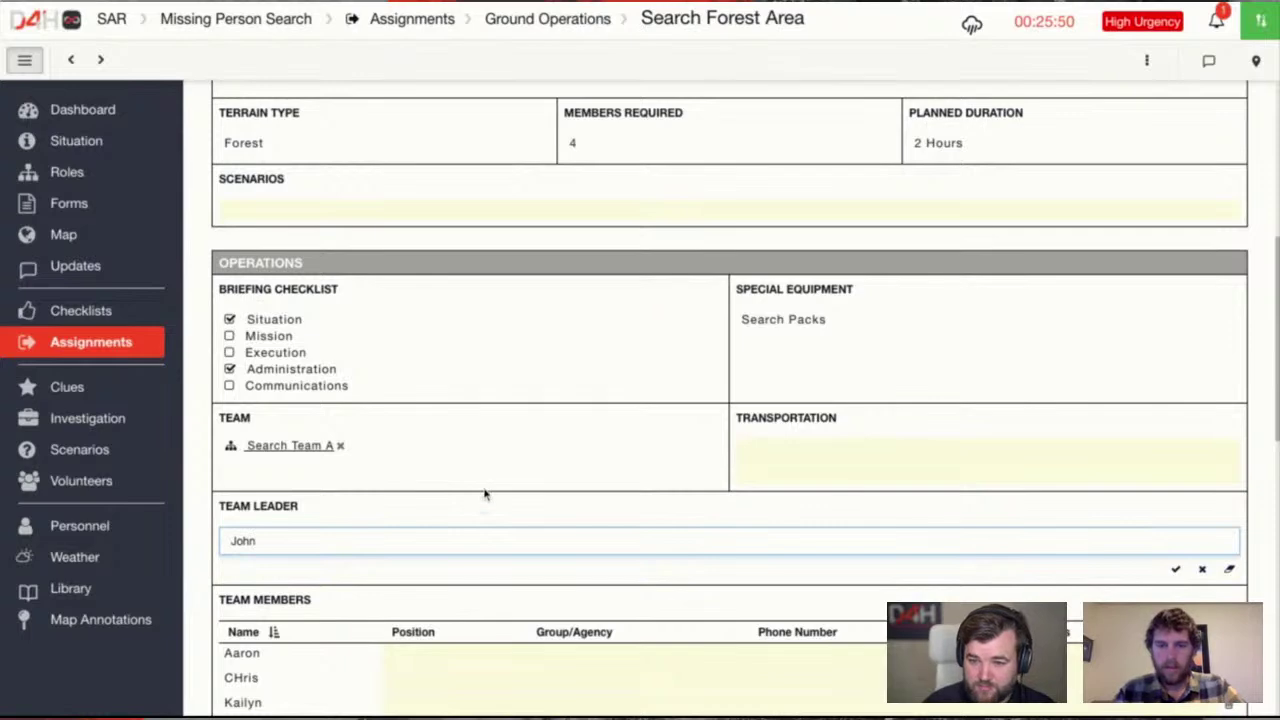
pyautogui.press('Return')
pyautogui.scroll(-3, 486, 491)
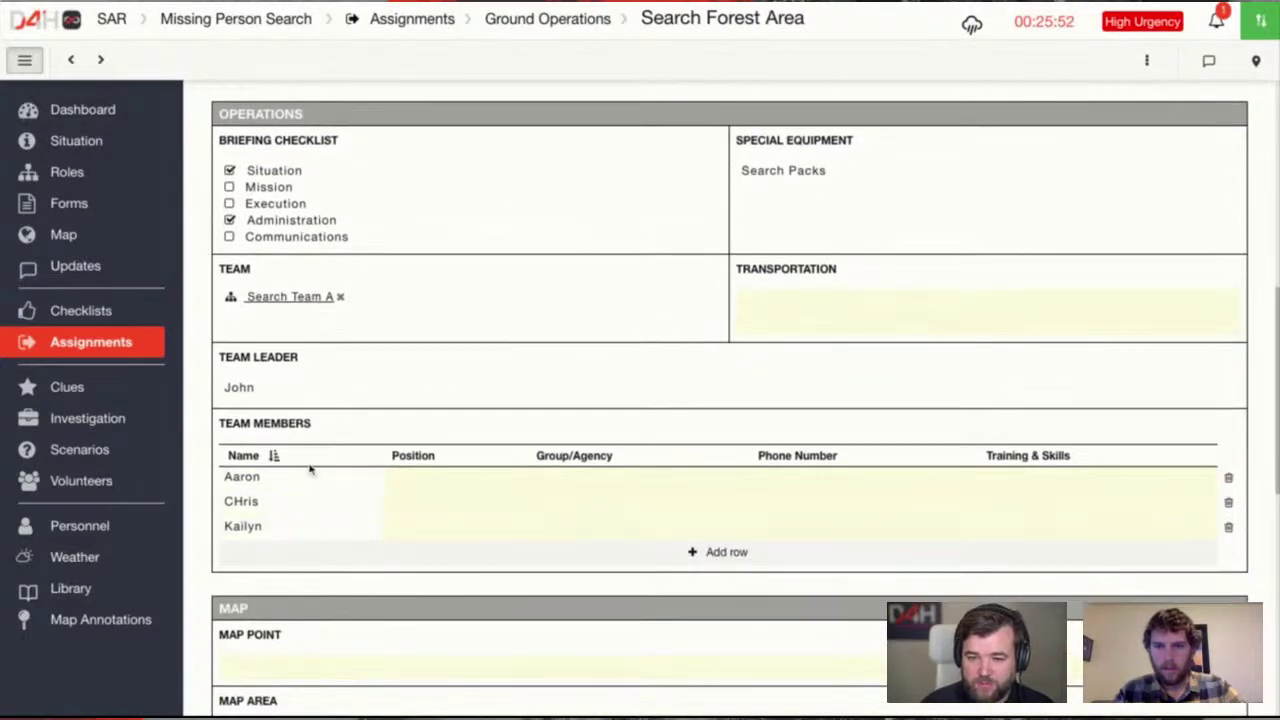
# Fix the capitalisation of the second team member's name
pyautogui.scroll(-2, 569, 558)
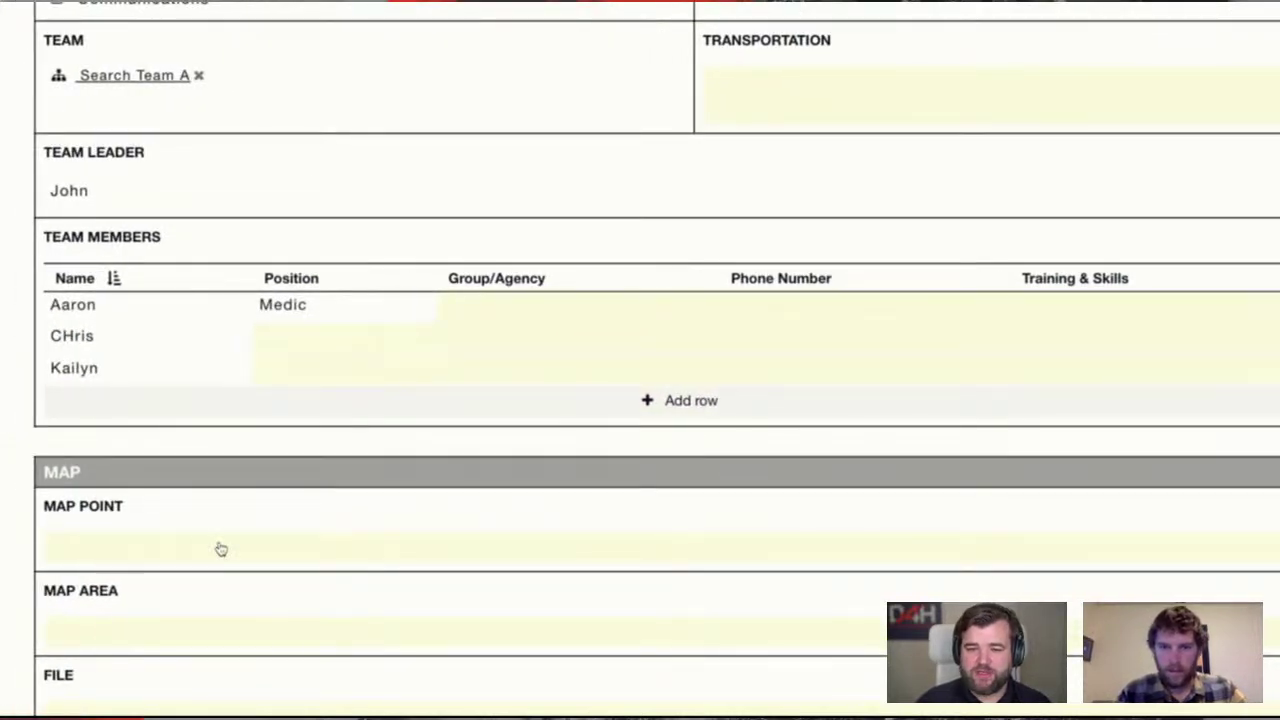
pyautogui.click(86, 337)
pyautogui.press('BackSpace')
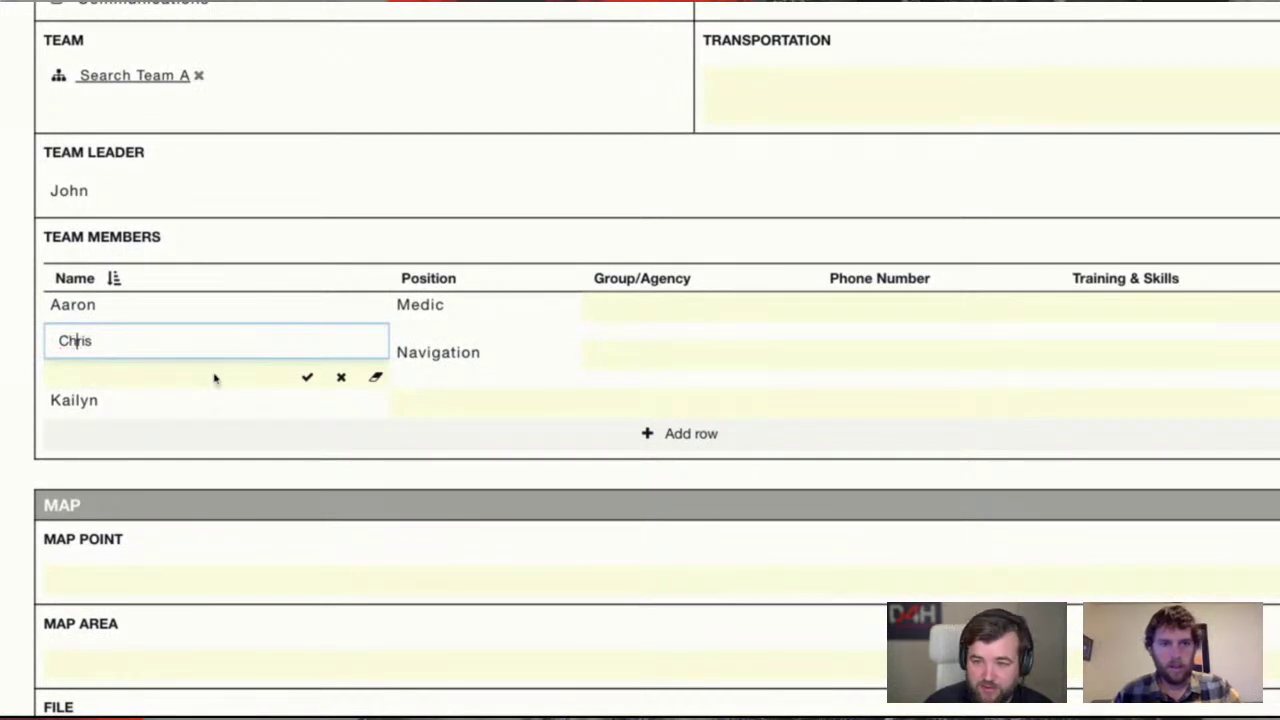
pyautogui.write('h')
pyautogui.press('Return')
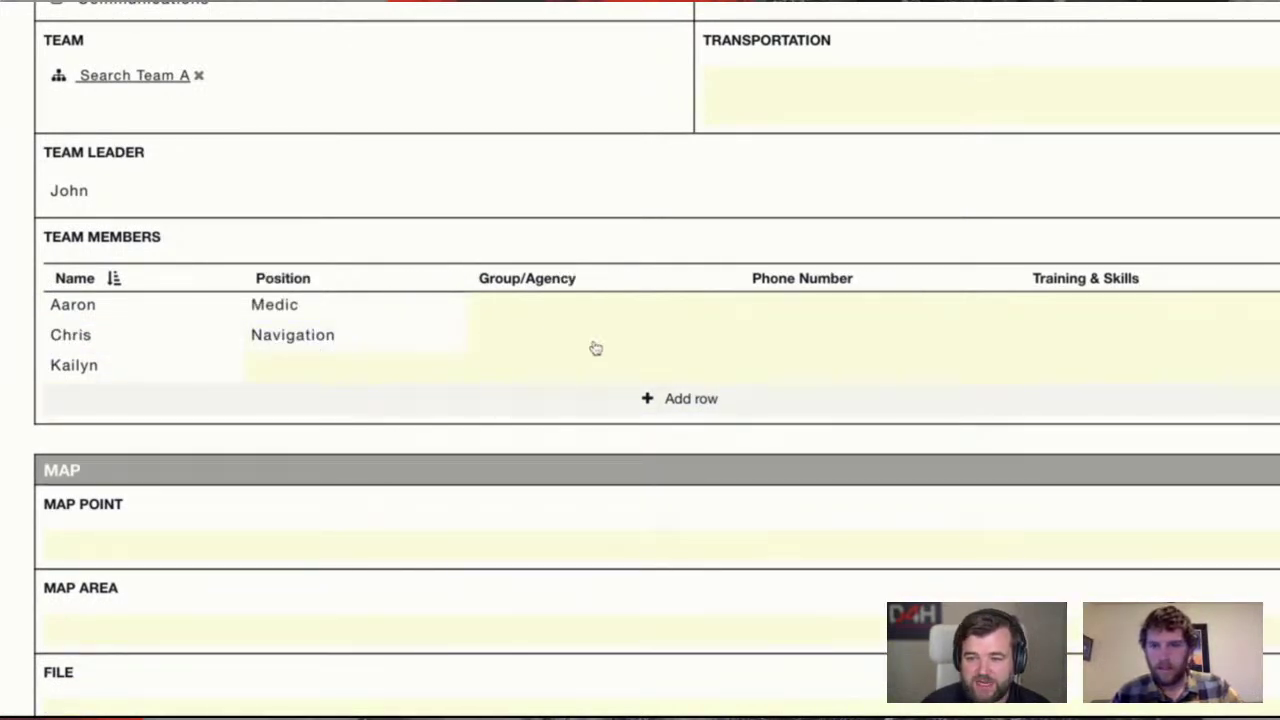
# Record the member's group/agency as SAR 1 and enter their phone number
pyautogui.click(595, 348)
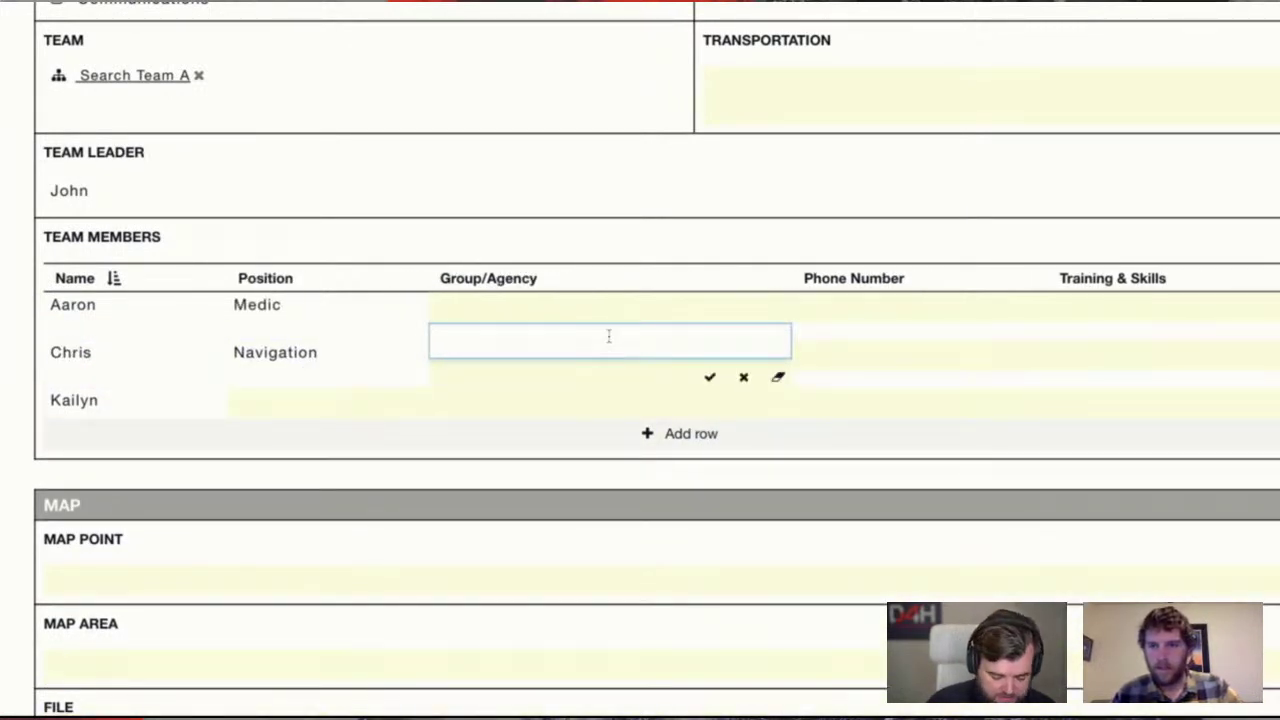
pyautogui.write('SAR 1')
pyautogui.click(871, 346)
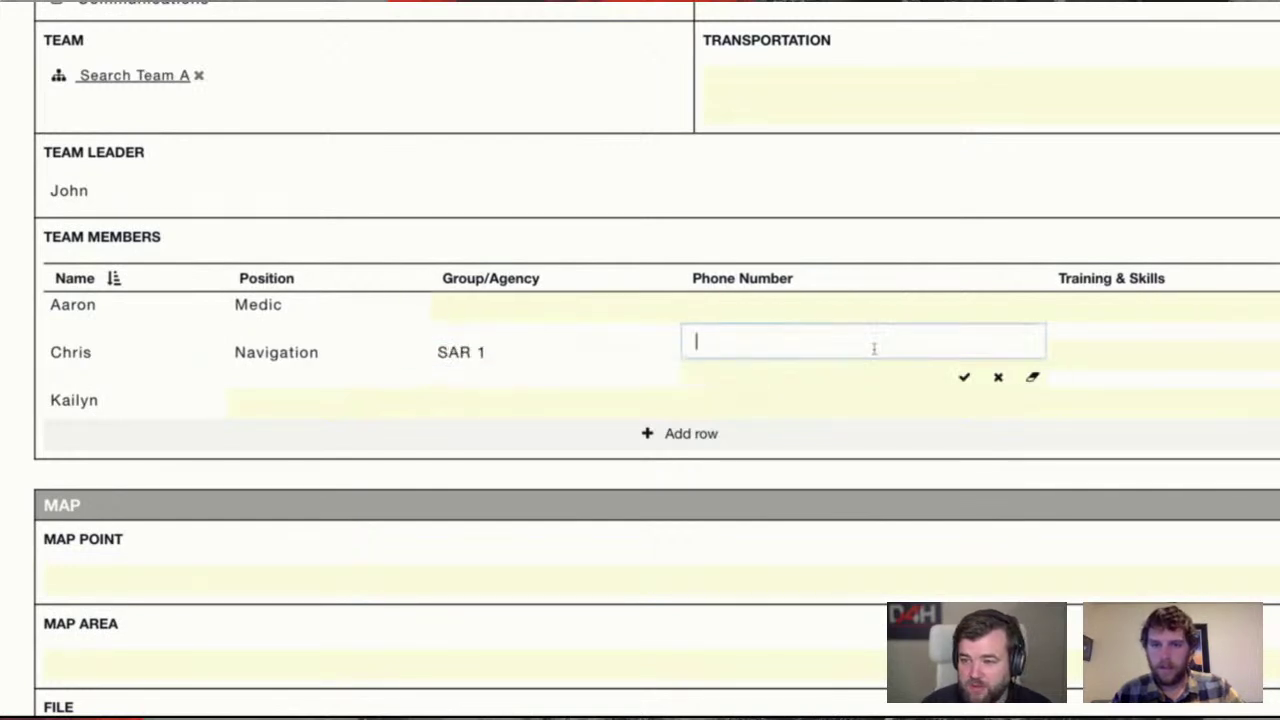
pyautogui.write('126545')
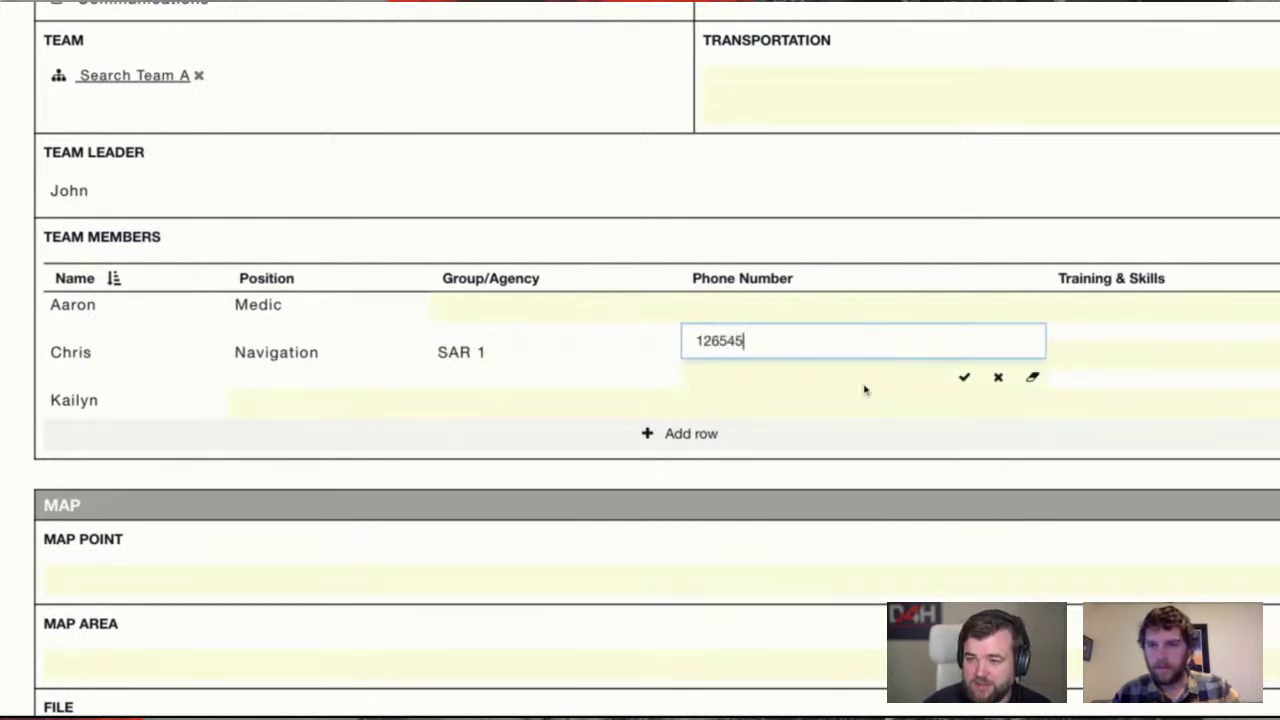
pyautogui.click(868, 482)
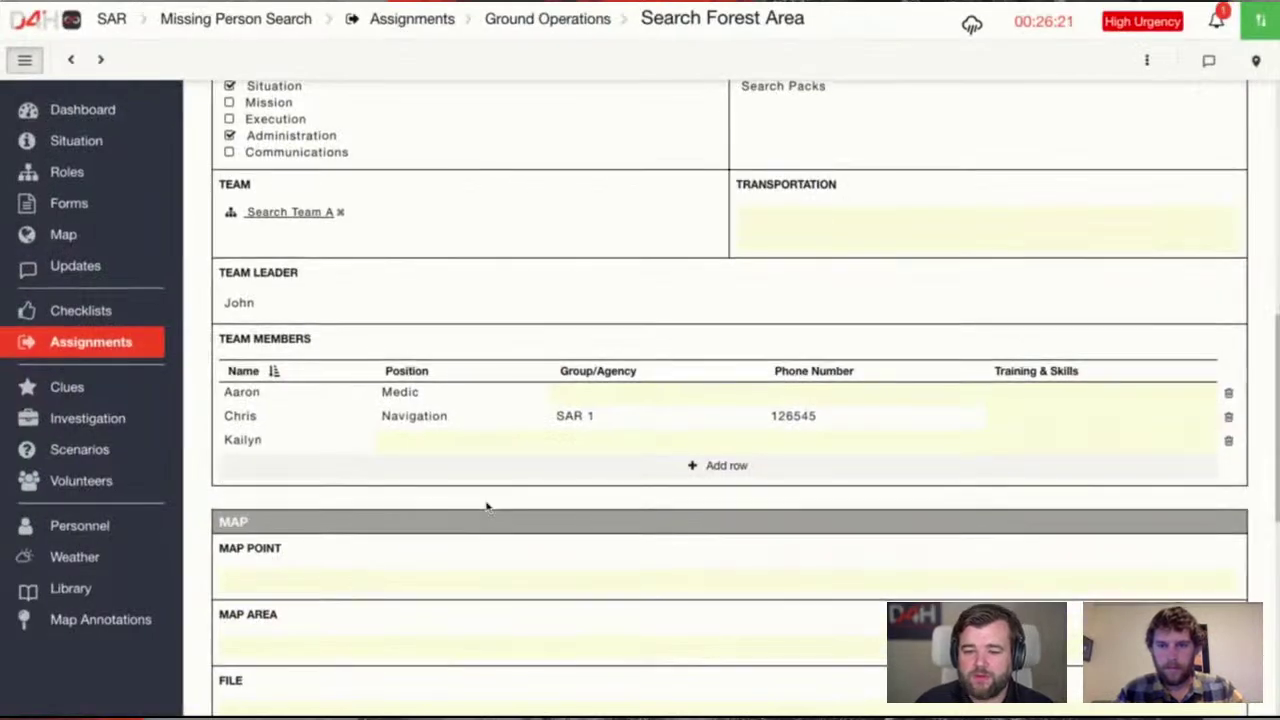
pyautogui.scroll(-3, 342, 431)
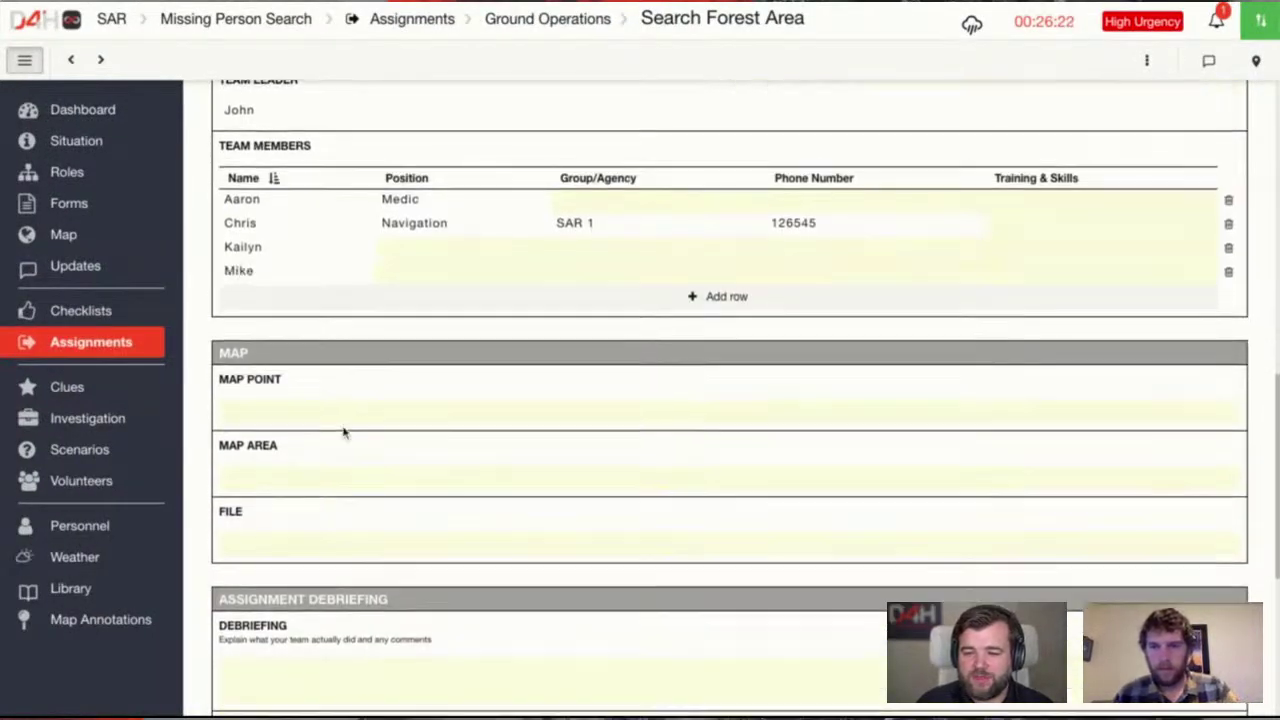
# Set the map point to Sooke, British Columbia (48.39457, -123.68320) and save it
pyautogui.click(301, 412)
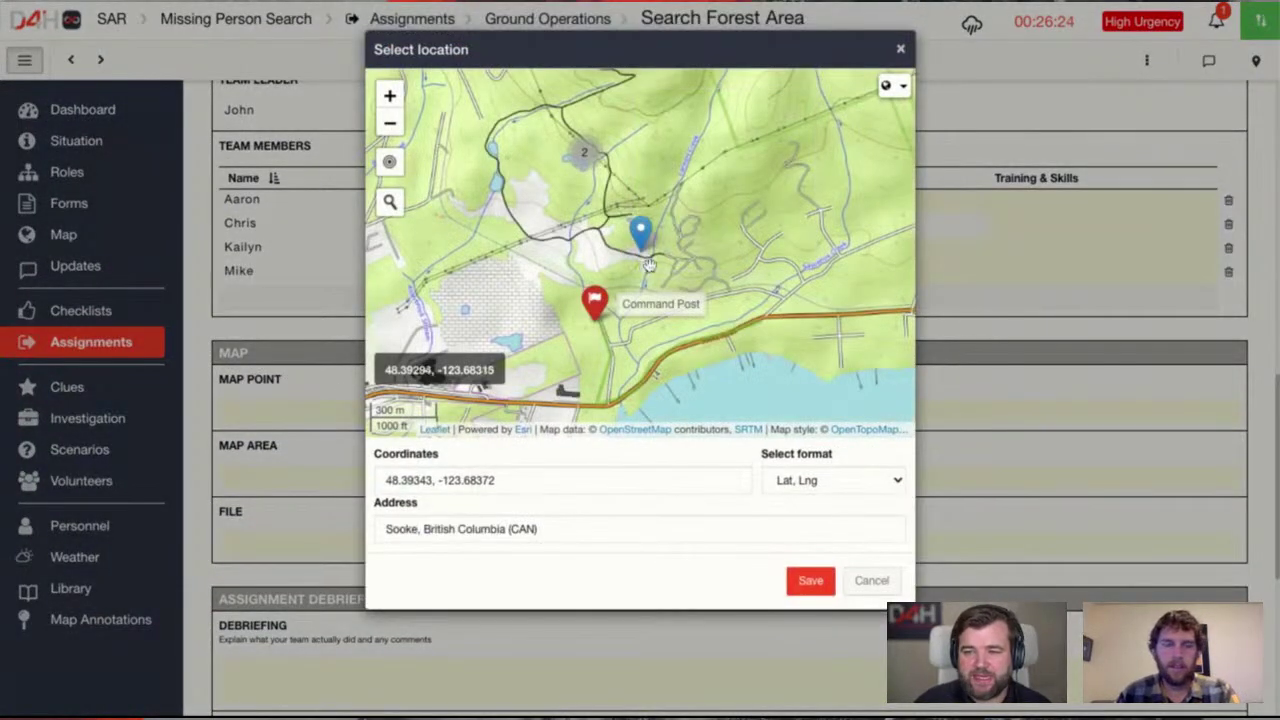
pyautogui.click(548, 241)
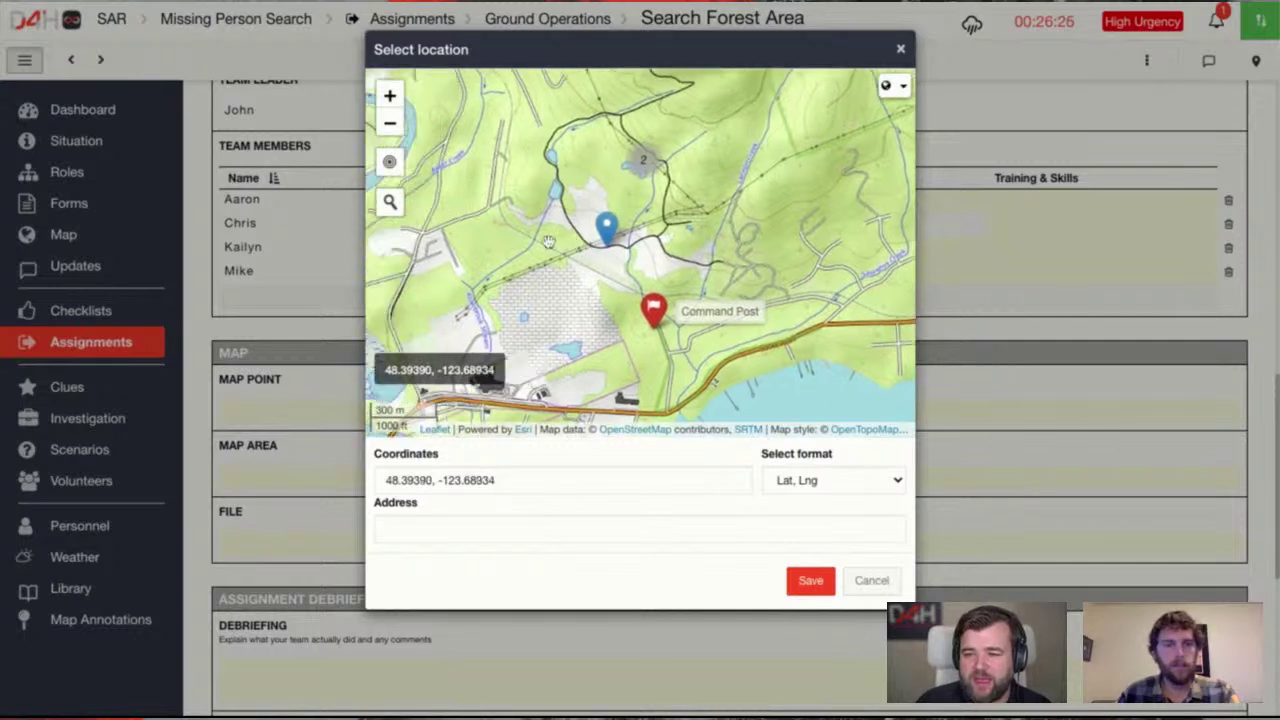
pyautogui.click(732, 288)
pyautogui.moveTo(663, 218); pyautogui.dragTo(624, 248)
pyautogui.click(810, 581)
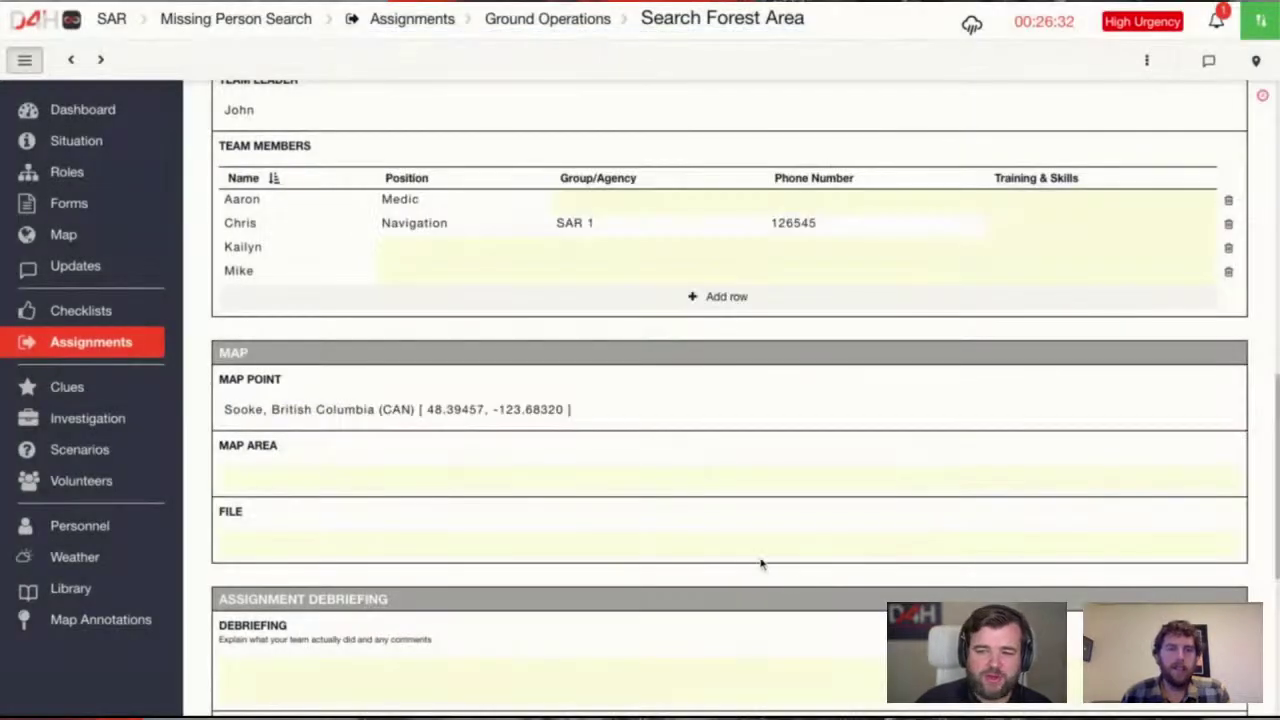
pyautogui.scroll(-3, 397, 506)
pyautogui.scroll(1, 320, 339)
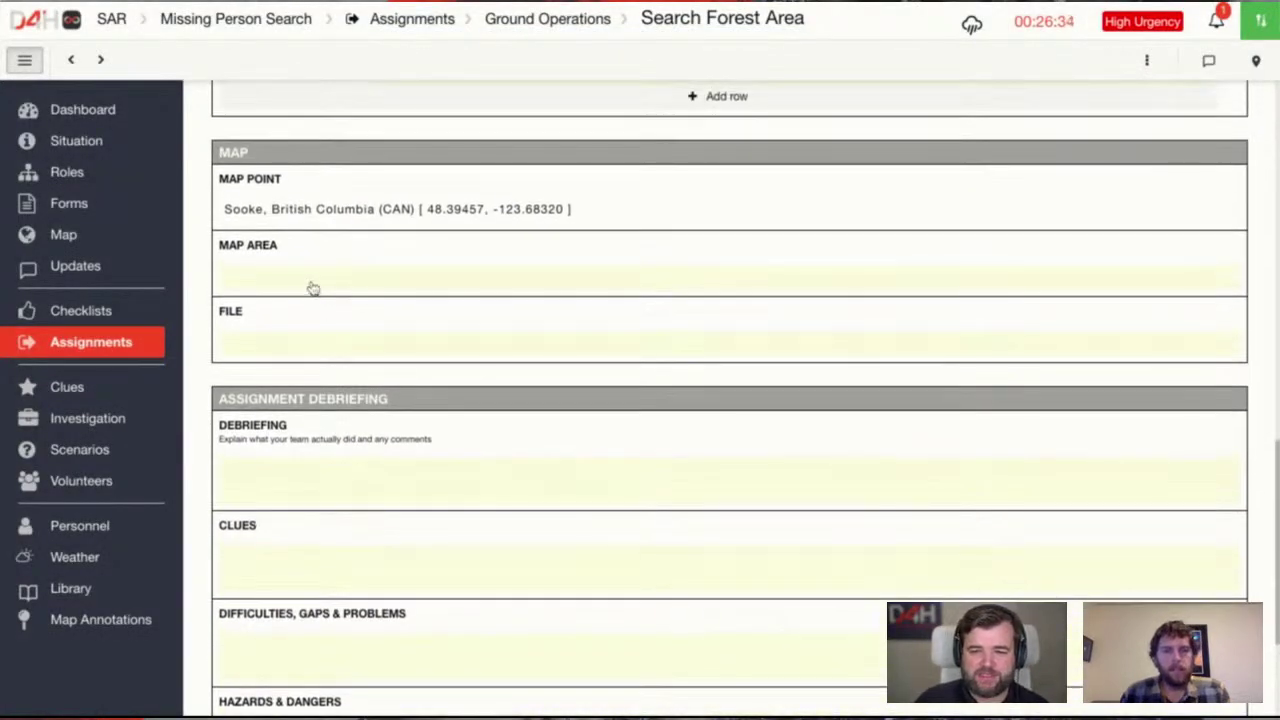
# Draw the forest search area as a polygon on the Map Area and save it
pyautogui.click(311, 286)
pyautogui.scroll(1, 565, 188)
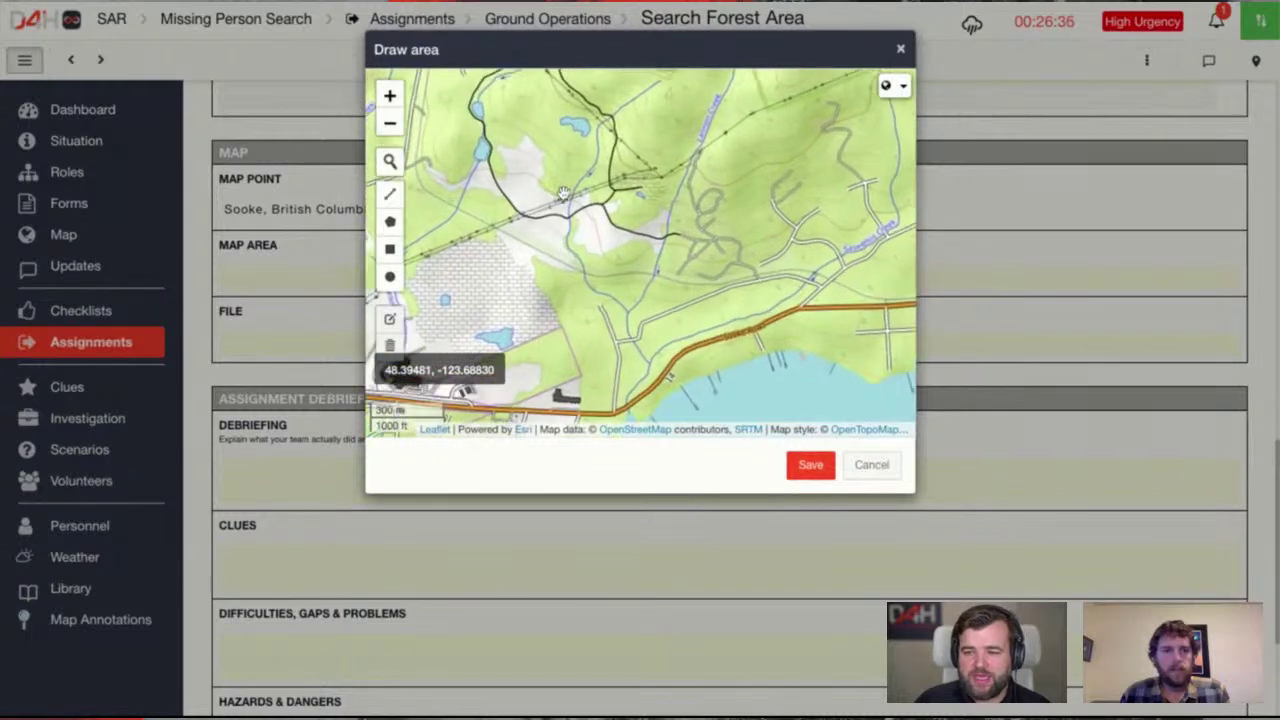
pyautogui.scroll(1, 565, 213)
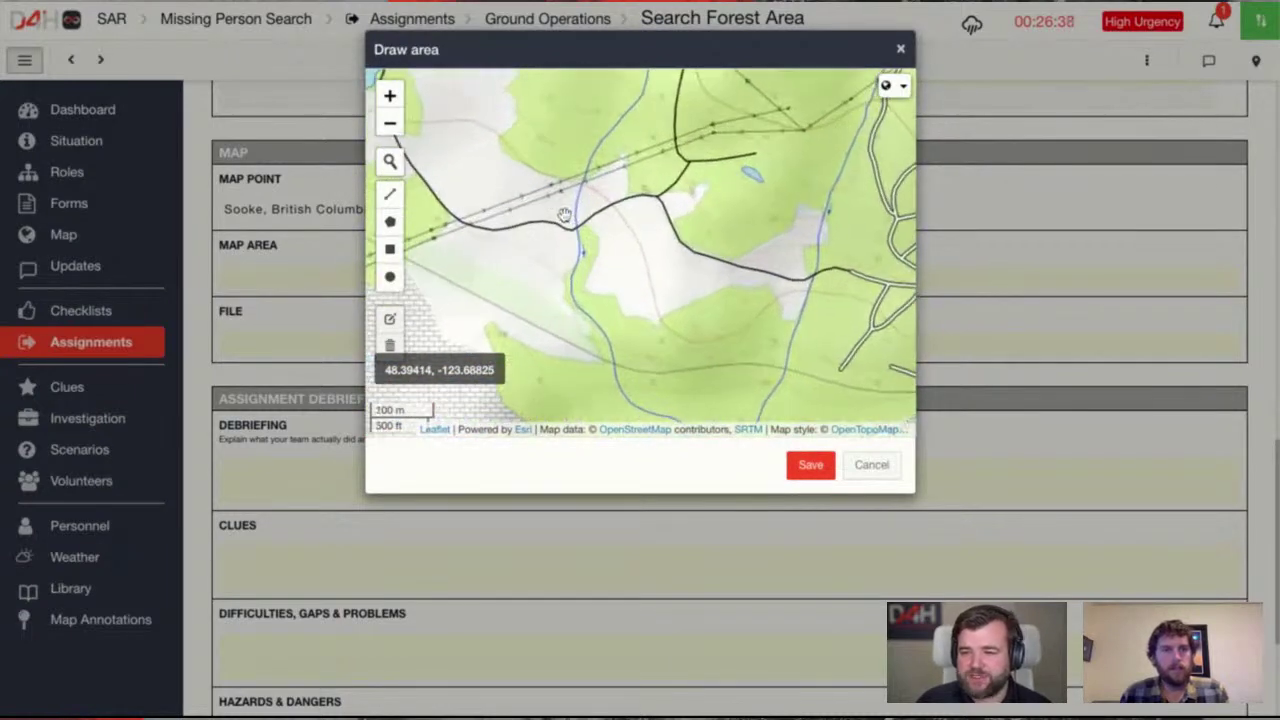
pyautogui.scroll(1, 697, 332)
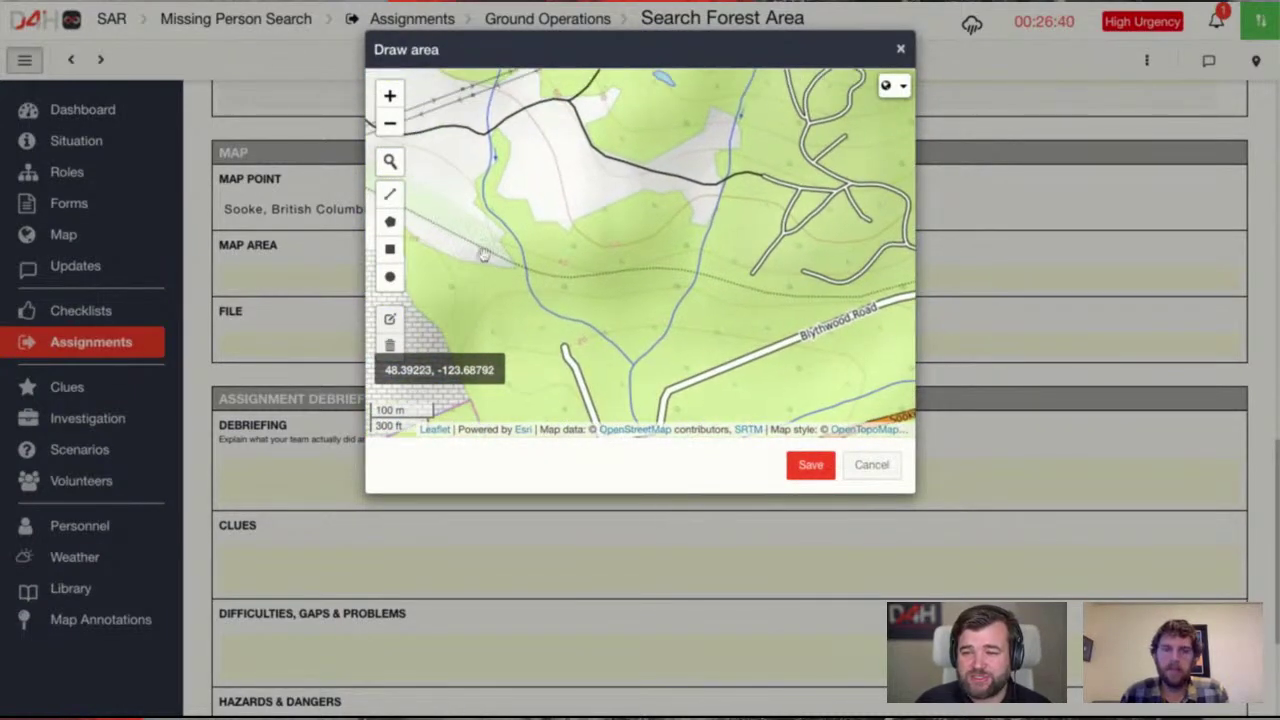
pyautogui.click(390, 221)
pyautogui.click(488, 143)
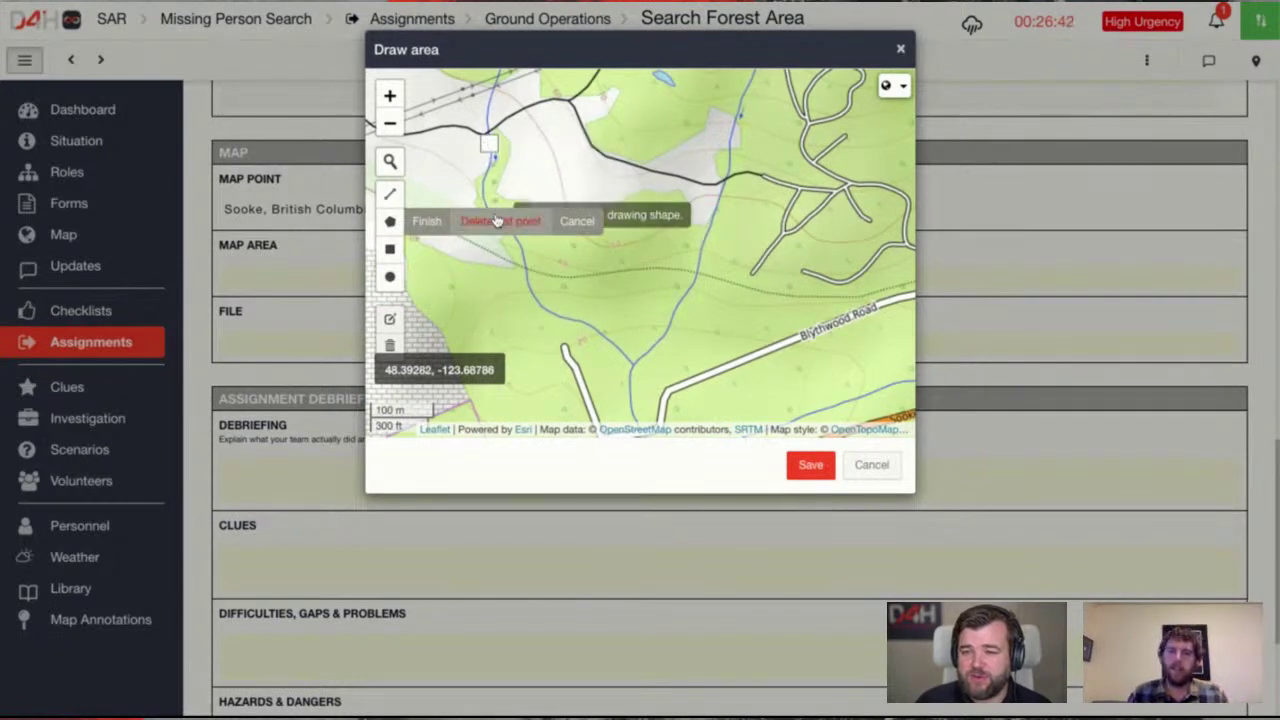
pyautogui.click(523, 270)
pyautogui.click(577, 327)
pyautogui.click(618, 349)
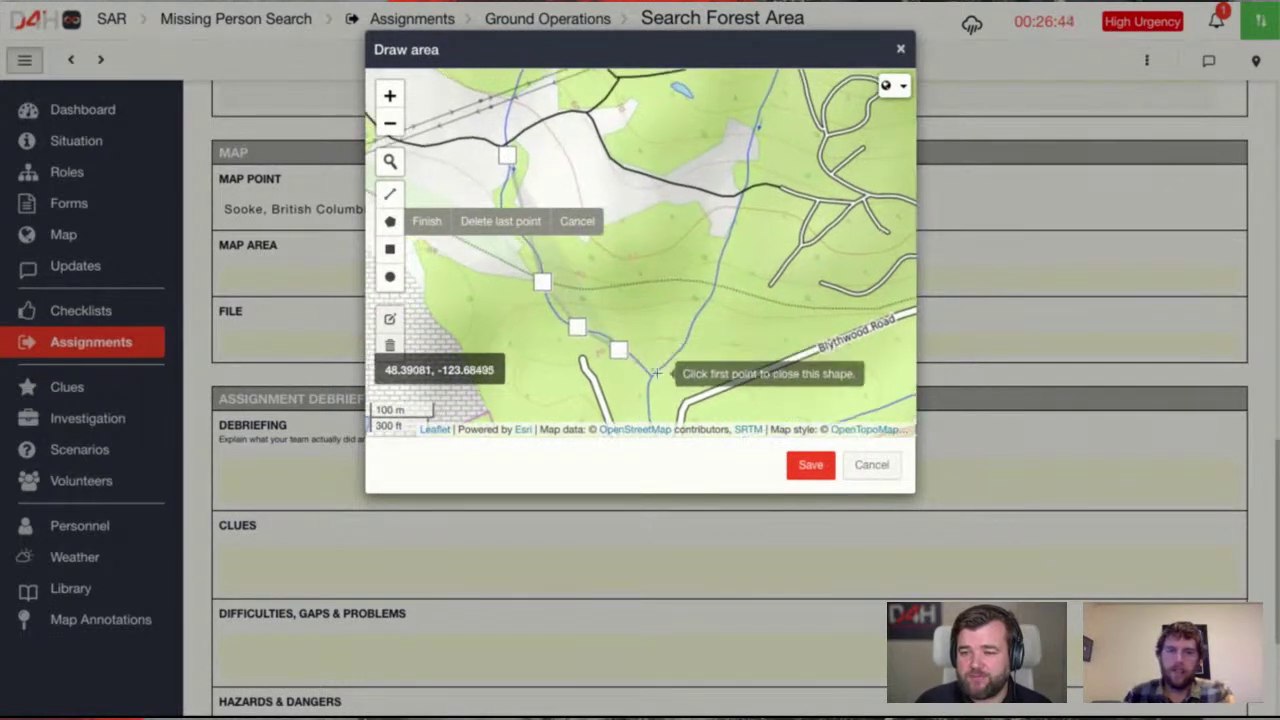
pyautogui.click(659, 373)
pyautogui.click(703, 305)
pyautogui.click(718, 234)
pyautogui.click(741, 192)
pyautogui.click(685, 189)
pyautogui.click(624, 157)
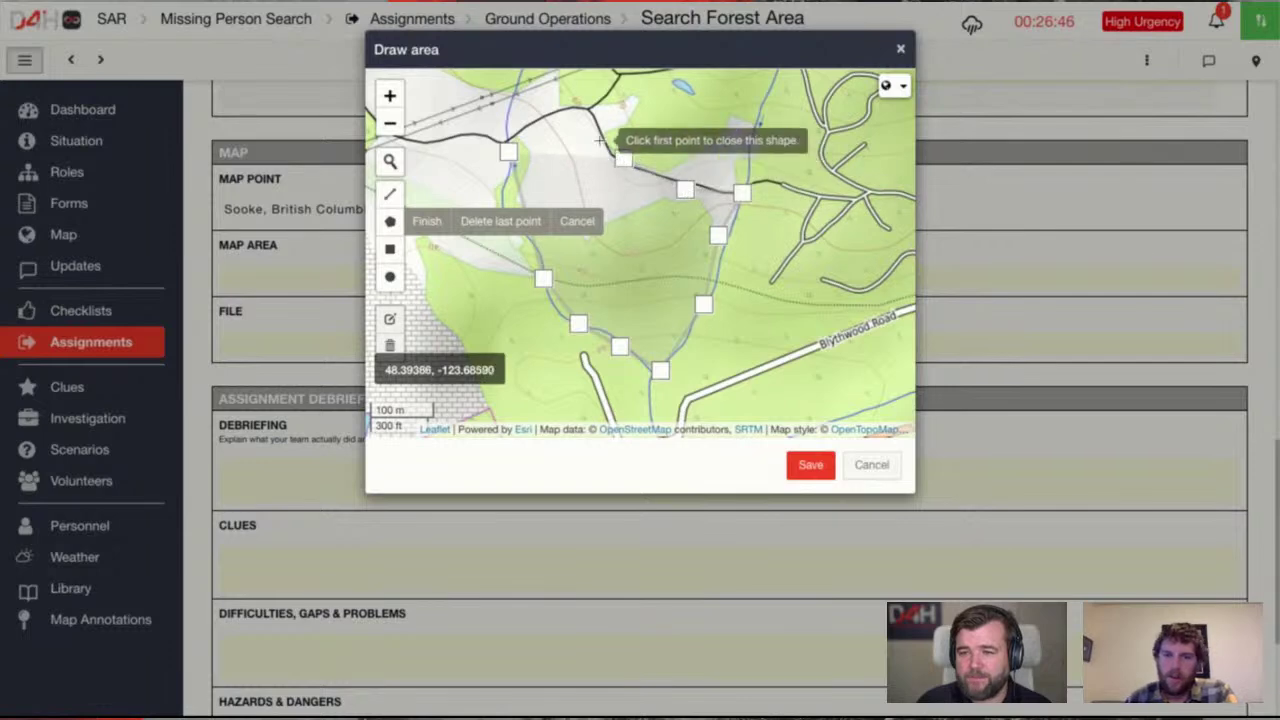
pyautogui.click(594, 128)
pyautogui.click(508, 152)
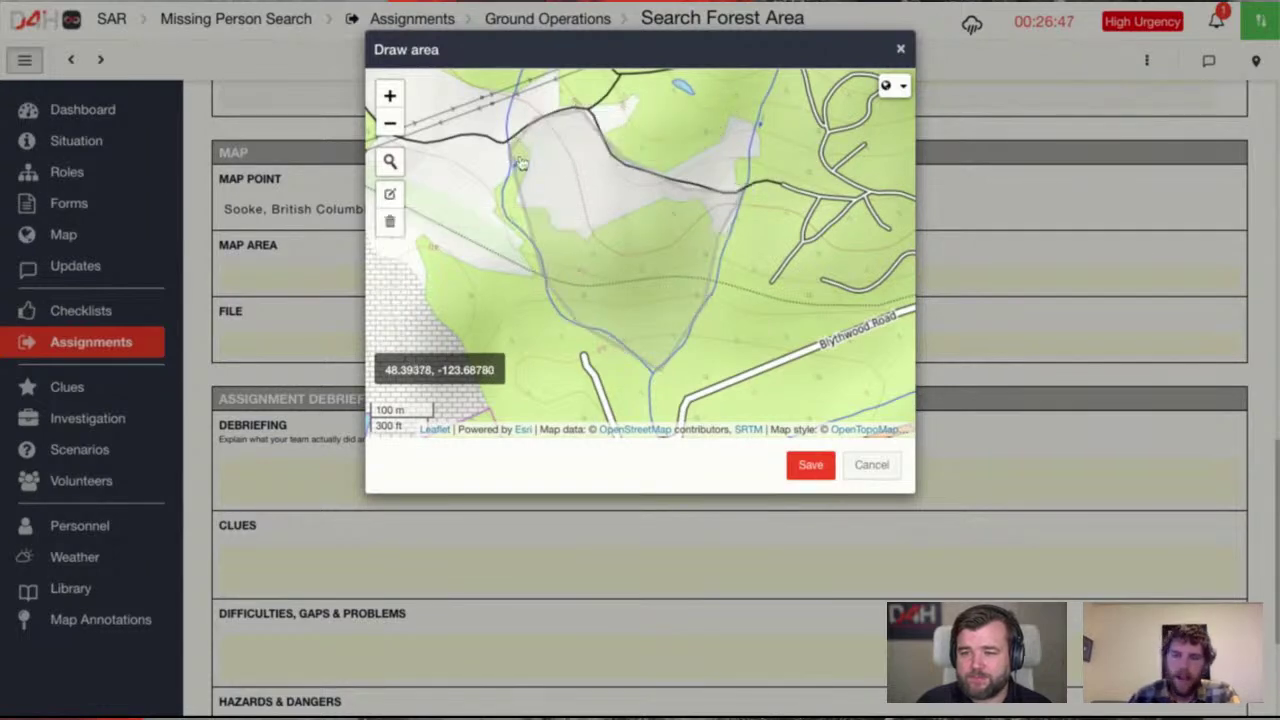
pyautogui.click(811, 465)
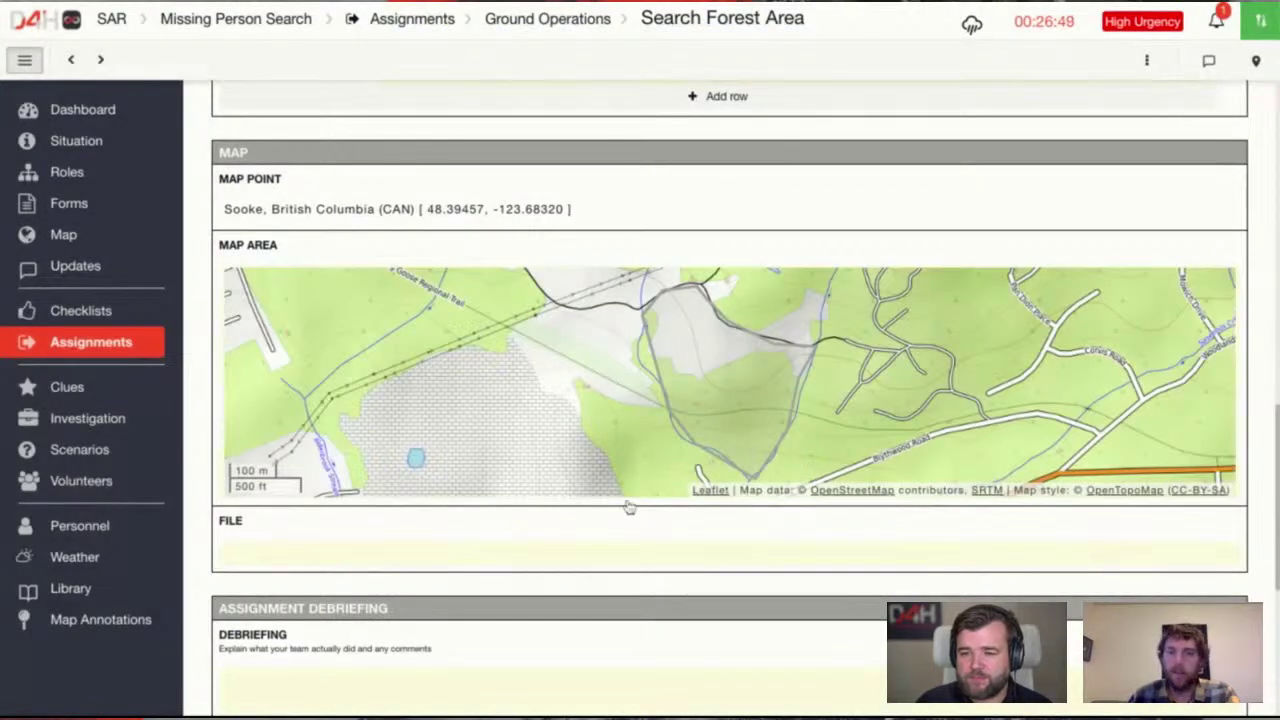
pyautogui.scroll(-2, 628, 505)
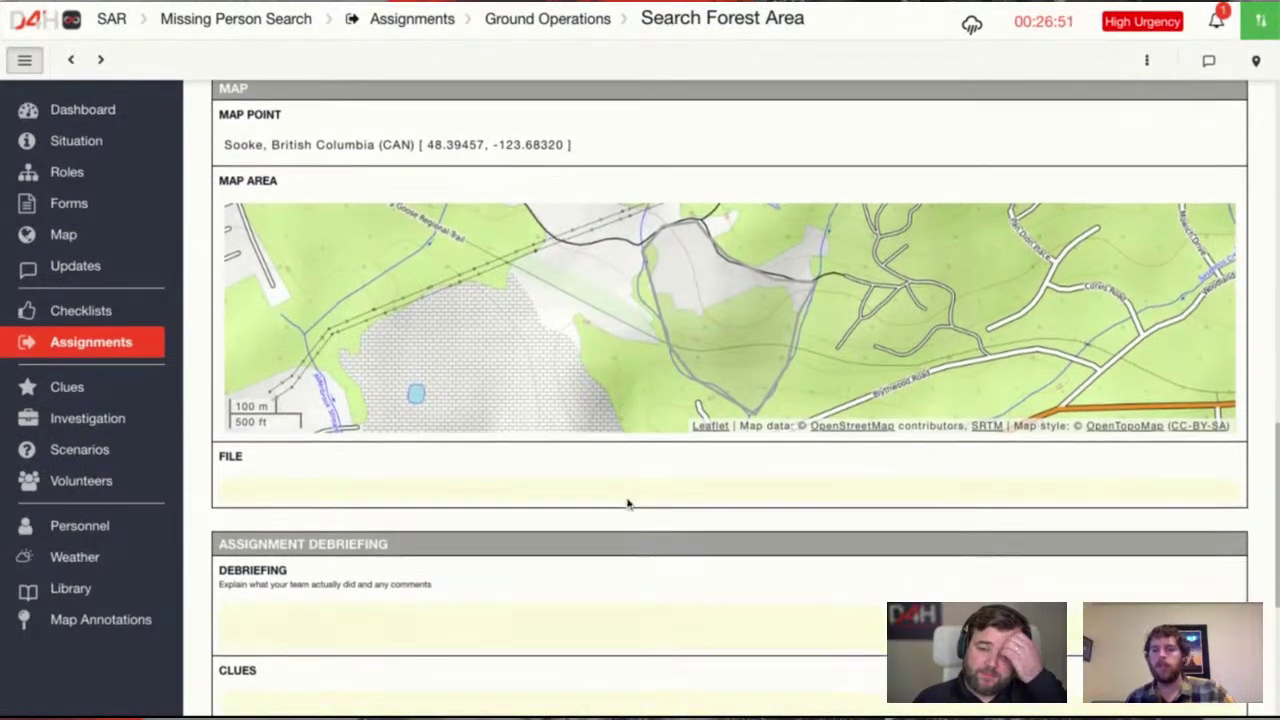
pyautogui.scroll(-1, 627, 495)
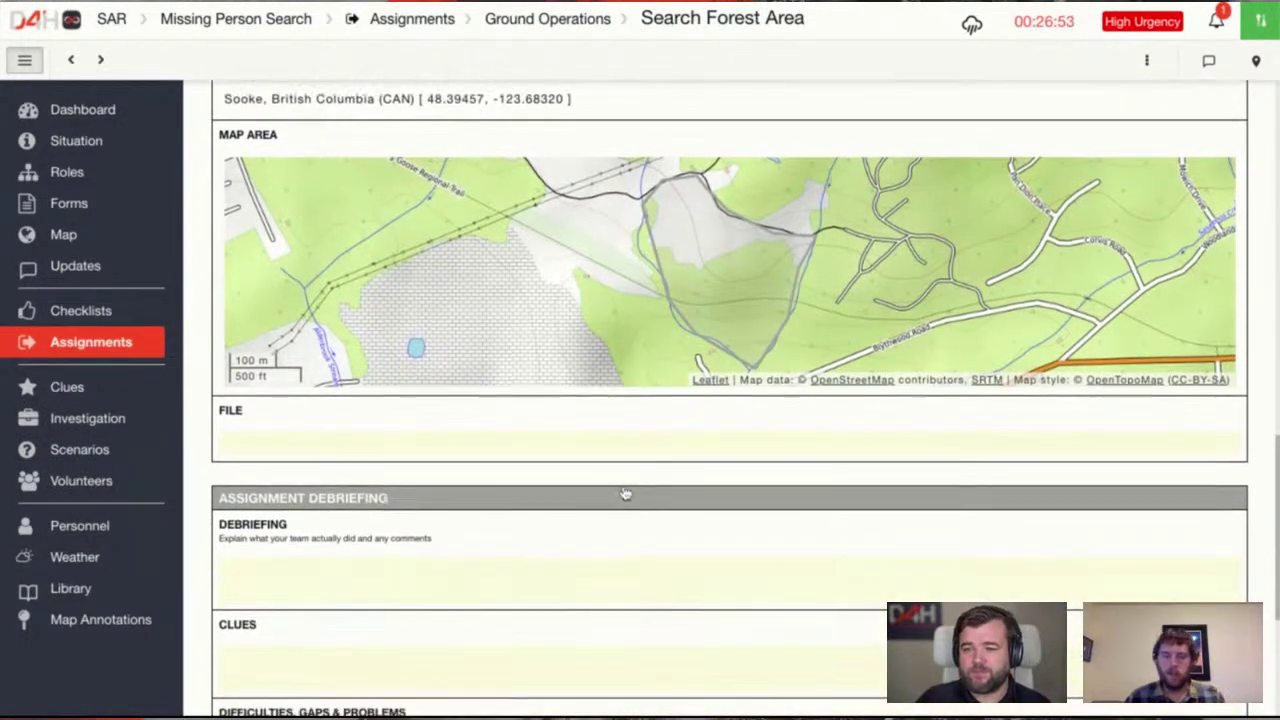
pyautogui.click(321, 446)
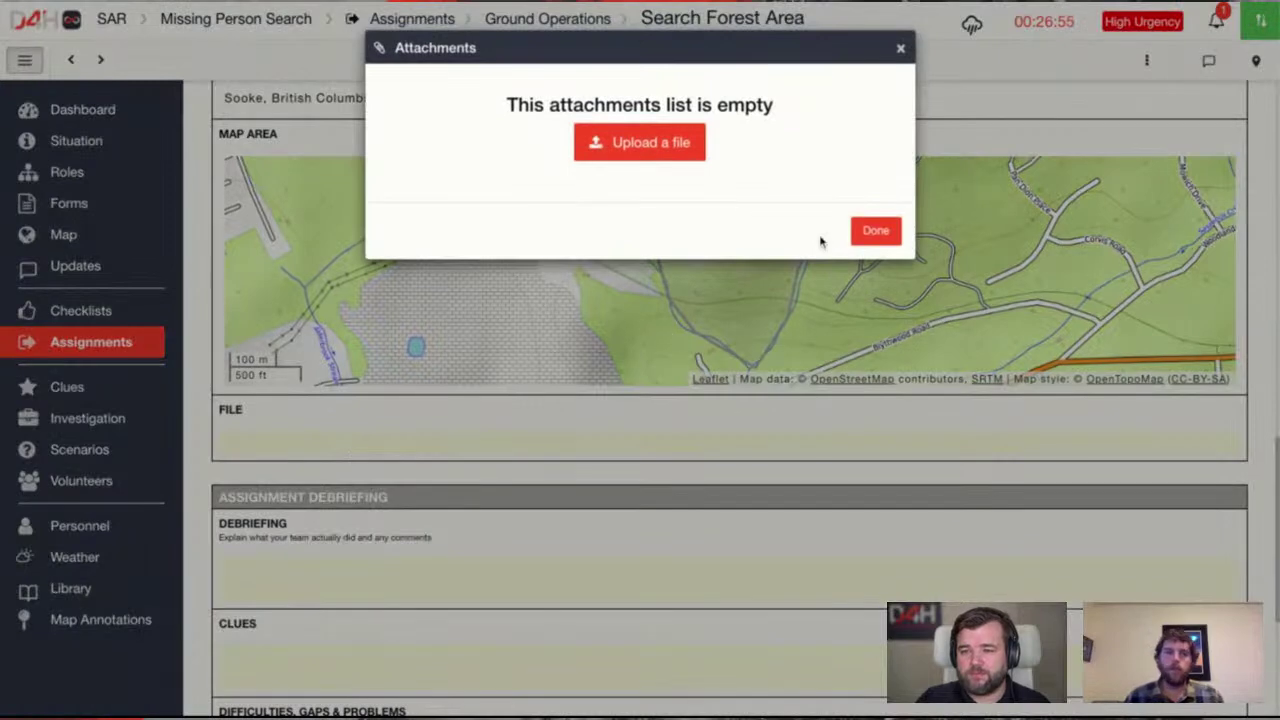
pyautogui.click(876, 232)
pyautogui.scroll(3, 637, 503)
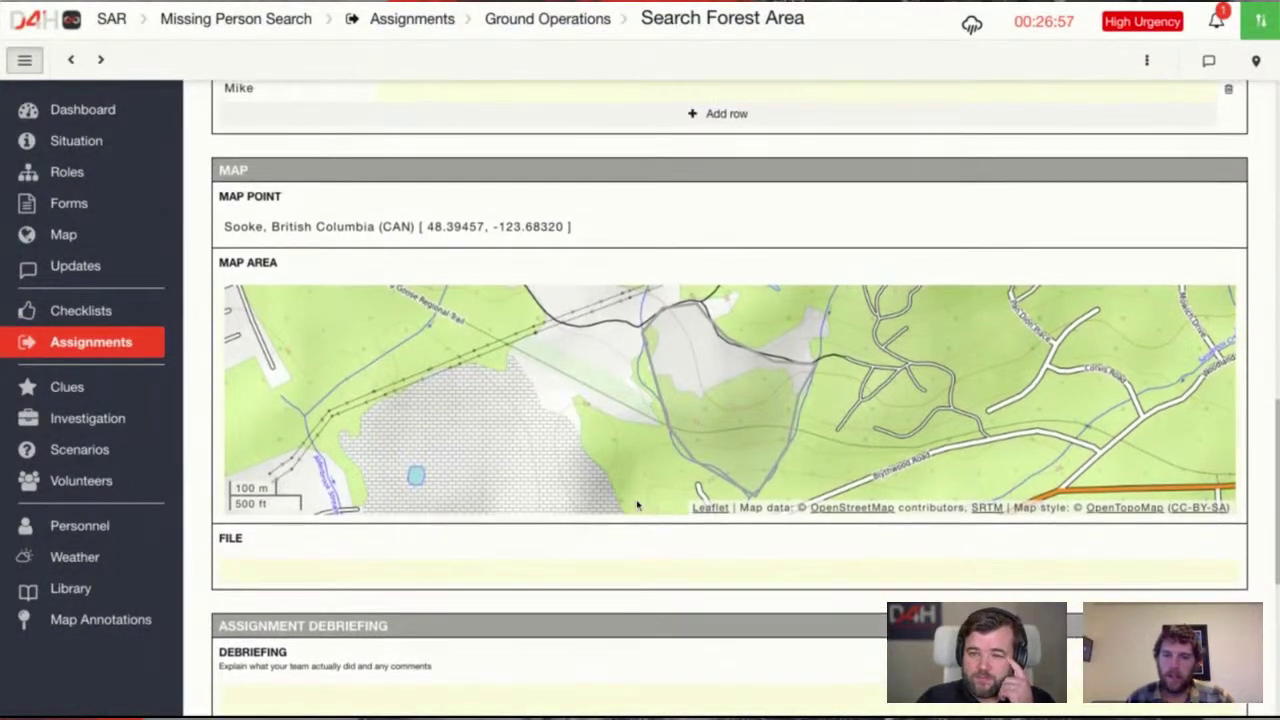
pyautogui.scroll(-3, 632, 501)
pyautogui.scroll(-3, 632, 501)
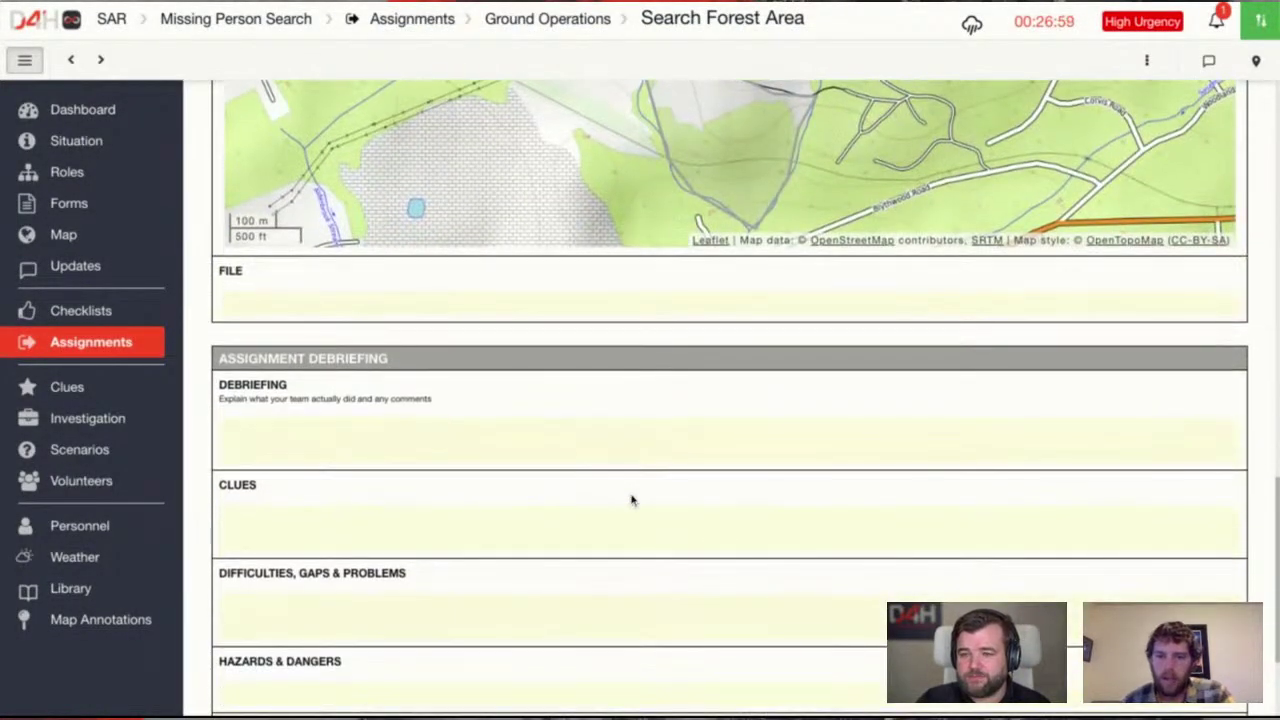
pyautogui.scroll(1, 632, 501)
pyautogui.scroll(-2, 632, 501)
pyautogui.scroll(9, 632, 501)
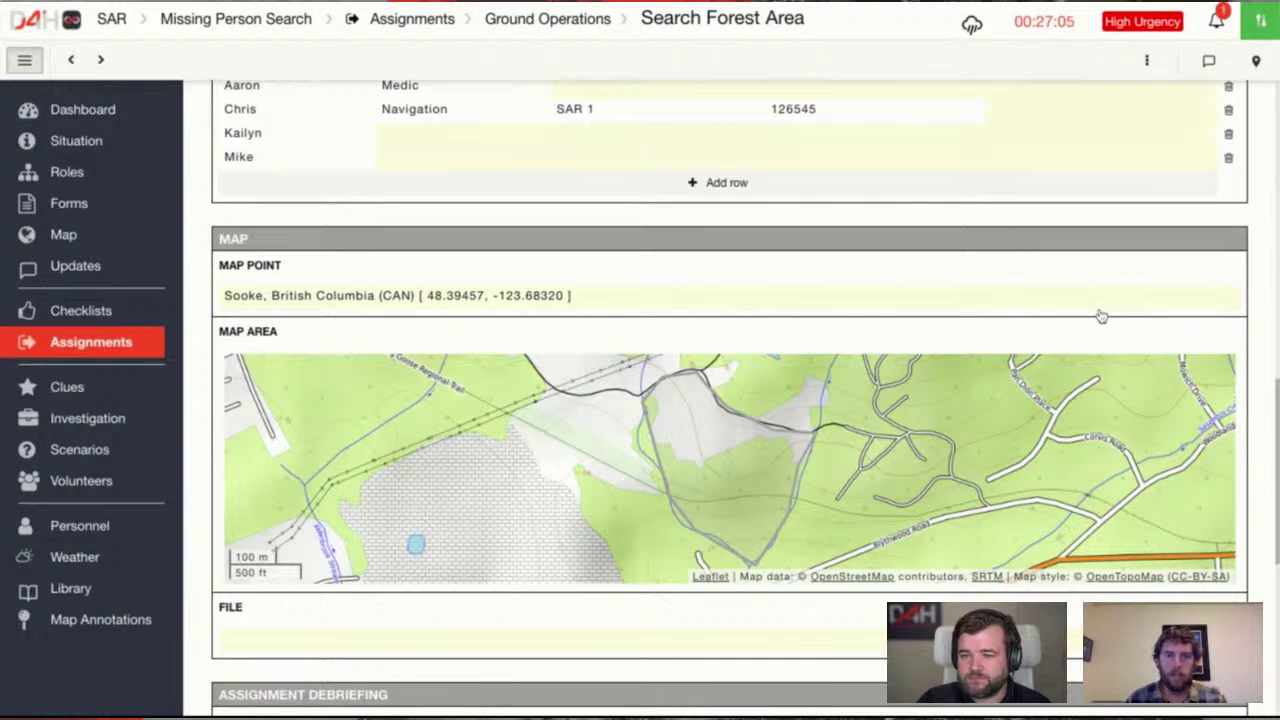
pyautogui.scroll(-3, 1100, 316)
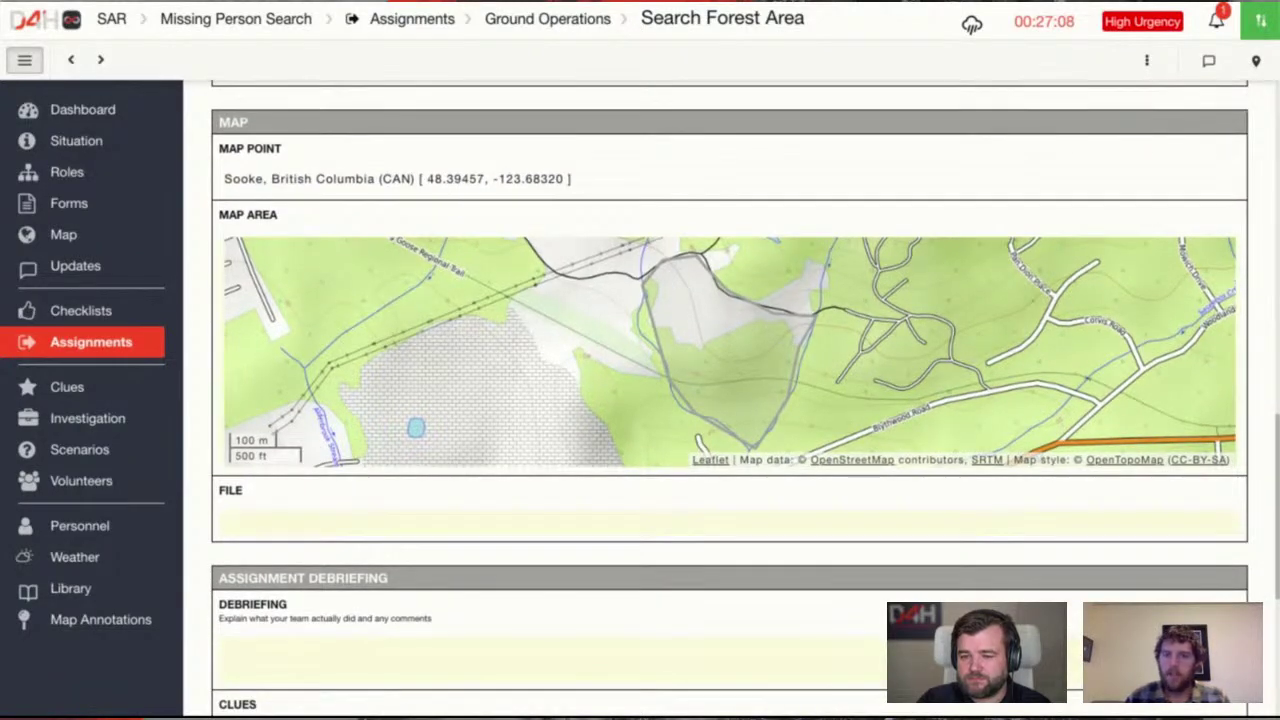
pyautogui.scroll(-10, 730, 400)
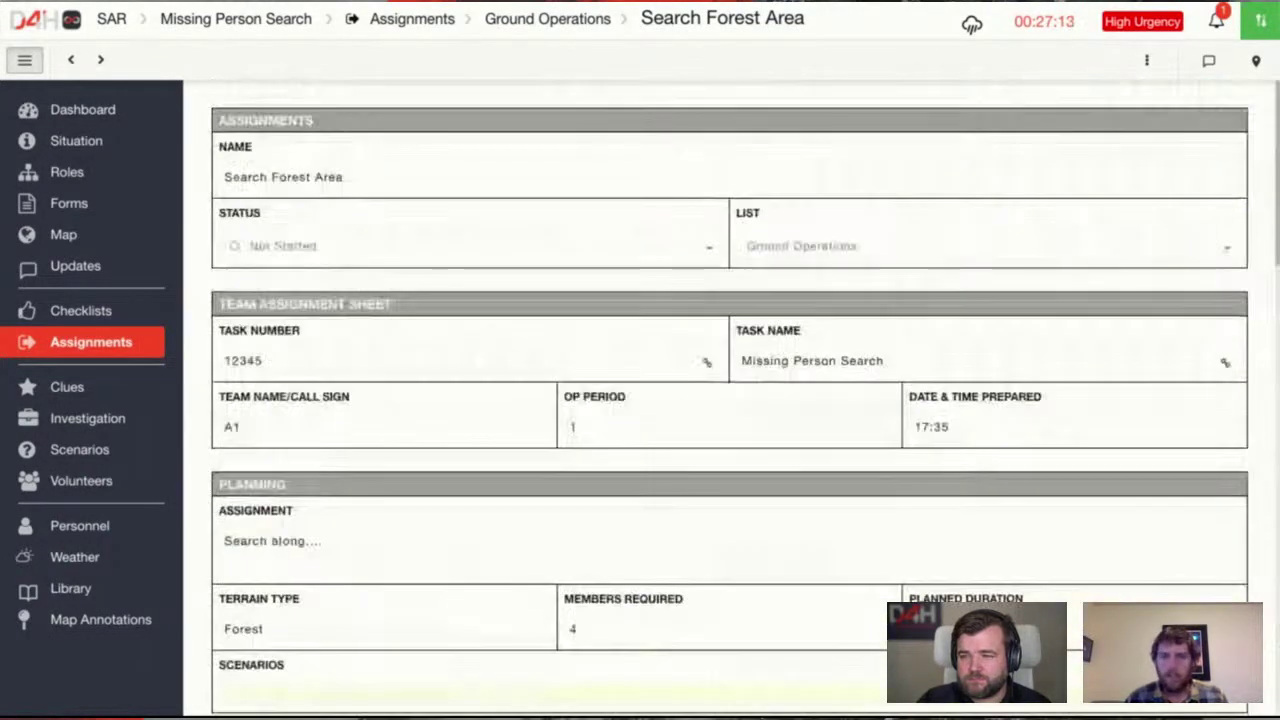
pyautogui.click(1148, 62)
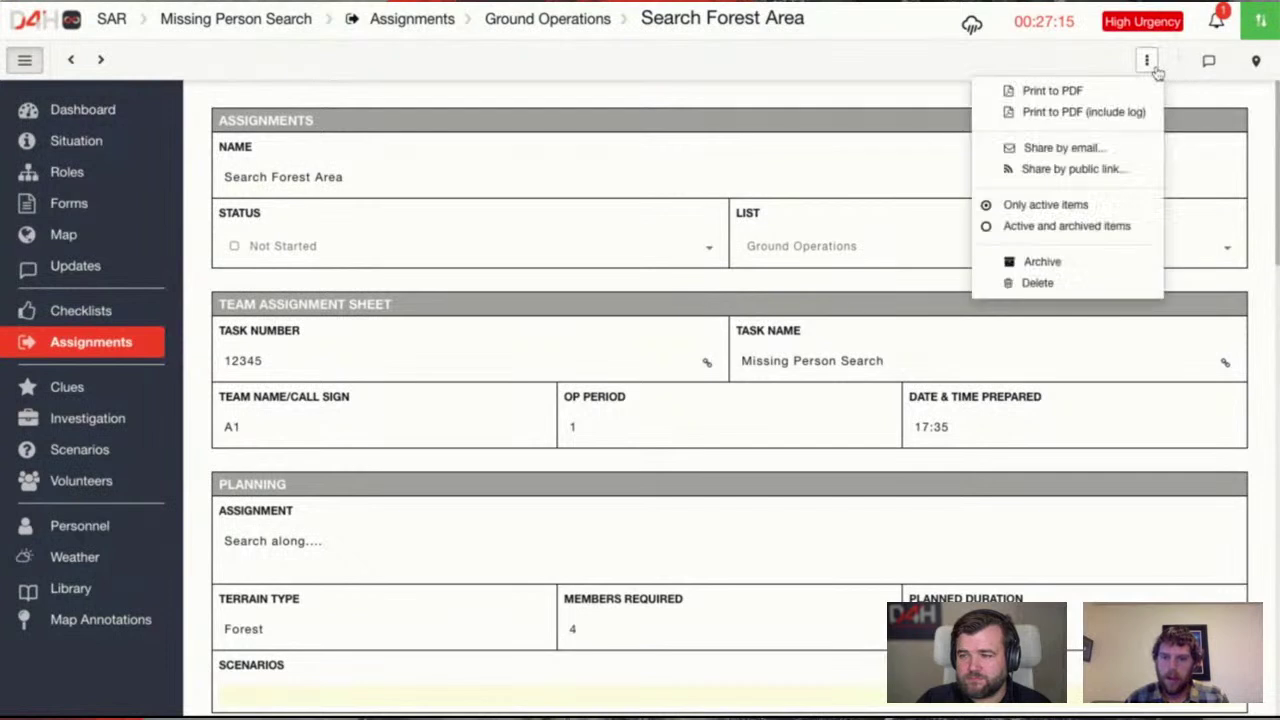
pyautogui.click(1122, 100)
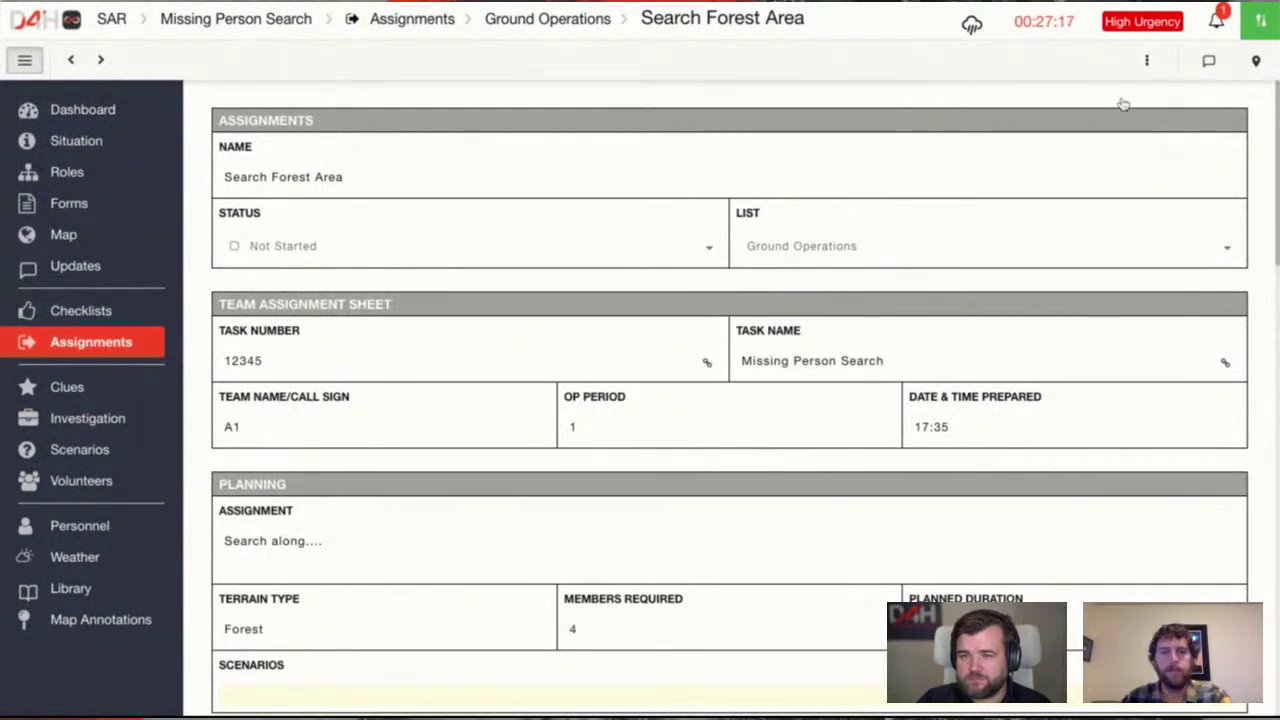
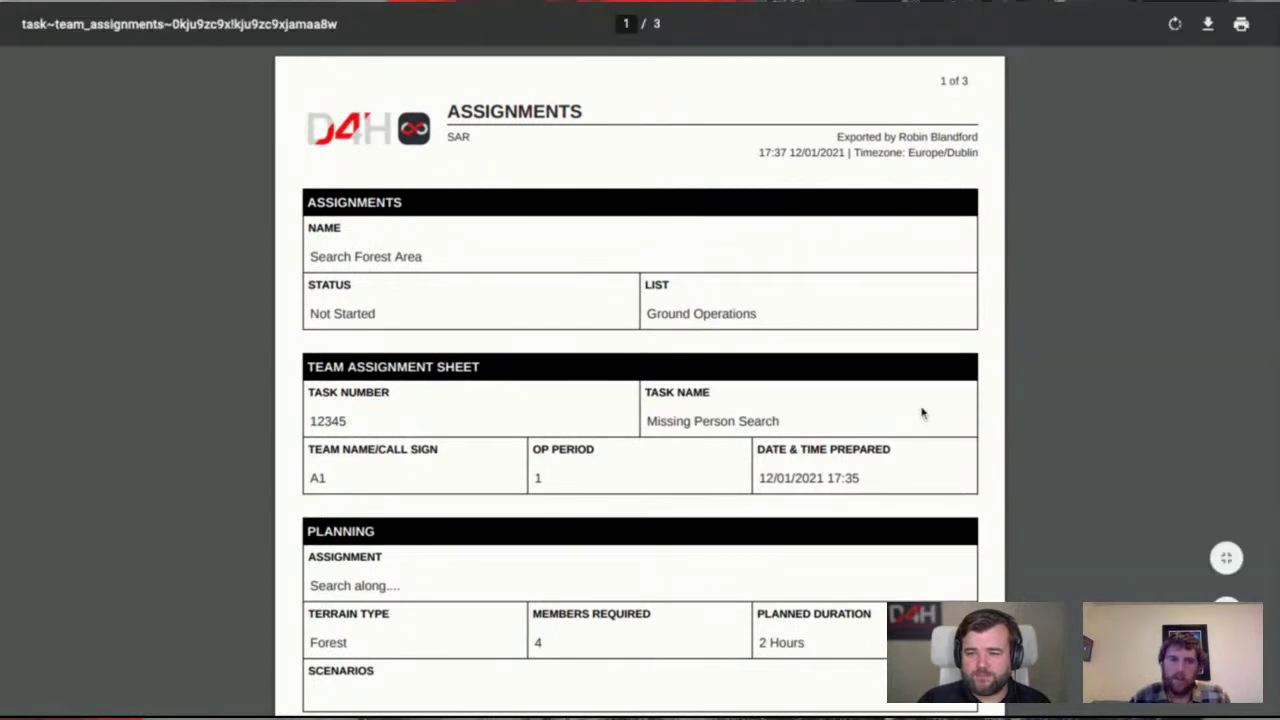
# Scroll through the exported Search Forest Area PDF, then close it
pyautogui.scroll(-3, 922, 413)
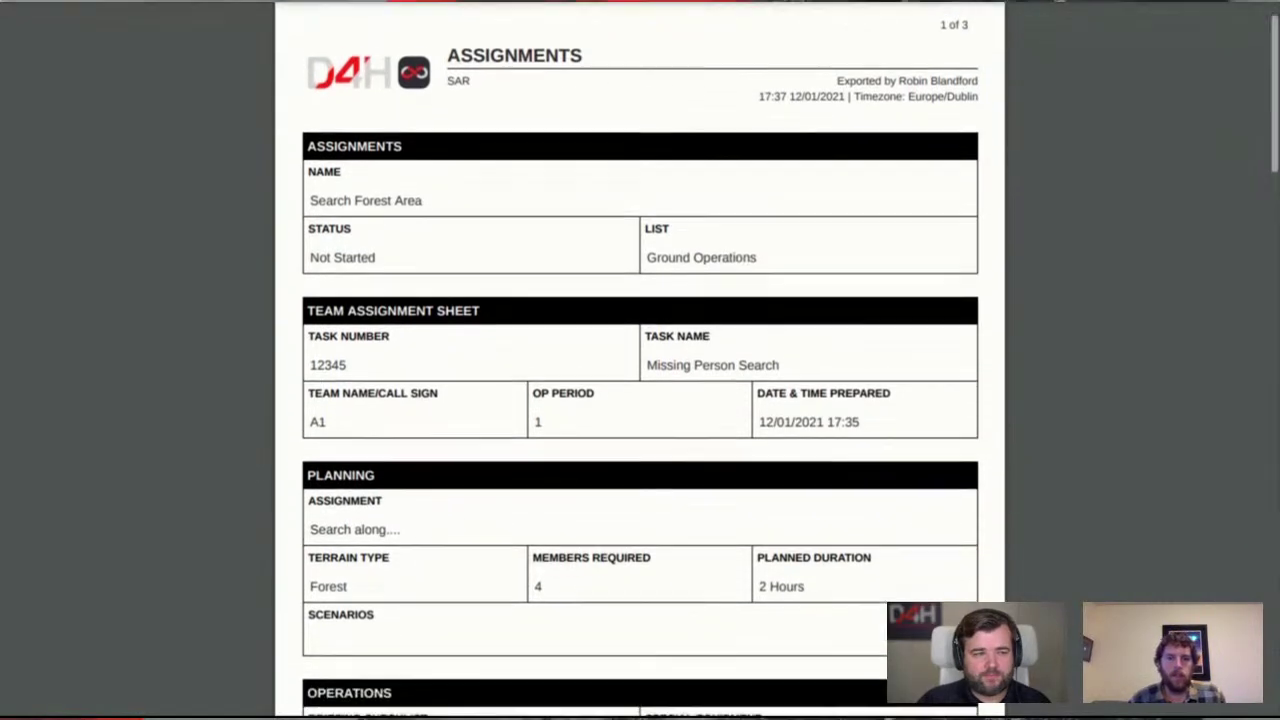
pyautogui.scroll(-3, 640, 360)
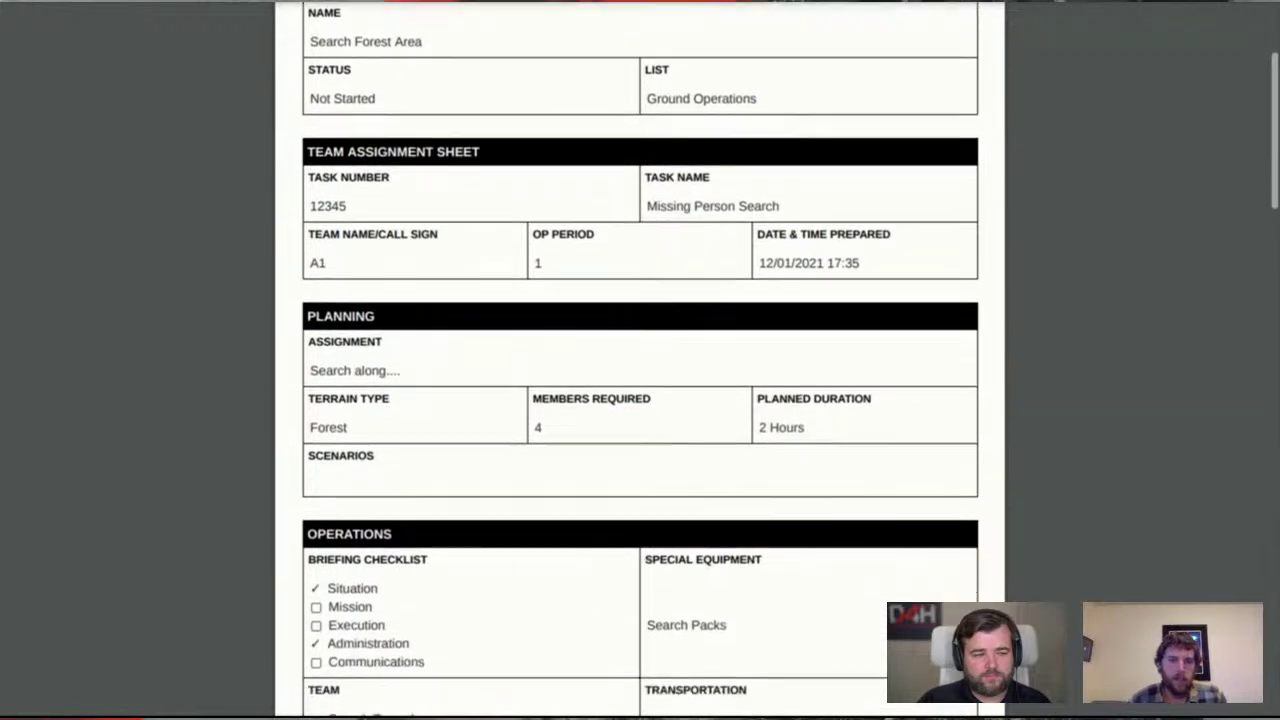
pyautogui.scroll(-2, 640, 360)
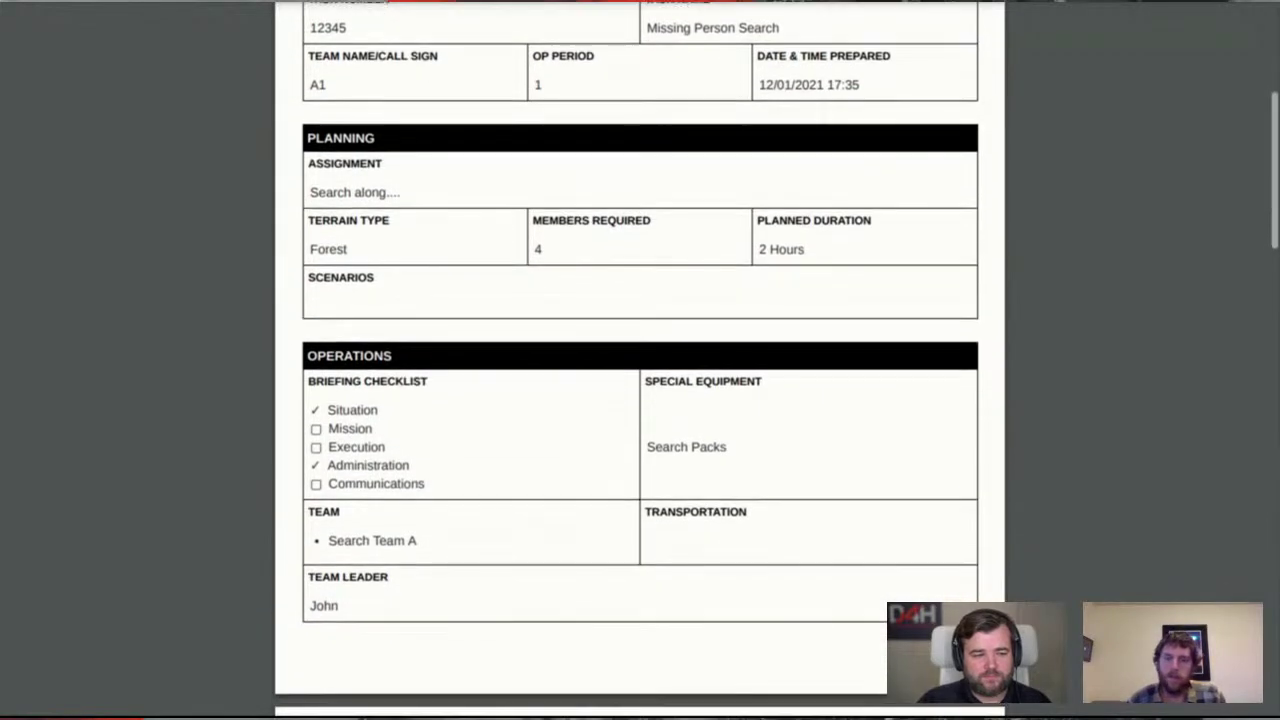
pyautogui.scroll(-1, 640, 360)
pyautogui.scroll(-5, 640, 360)
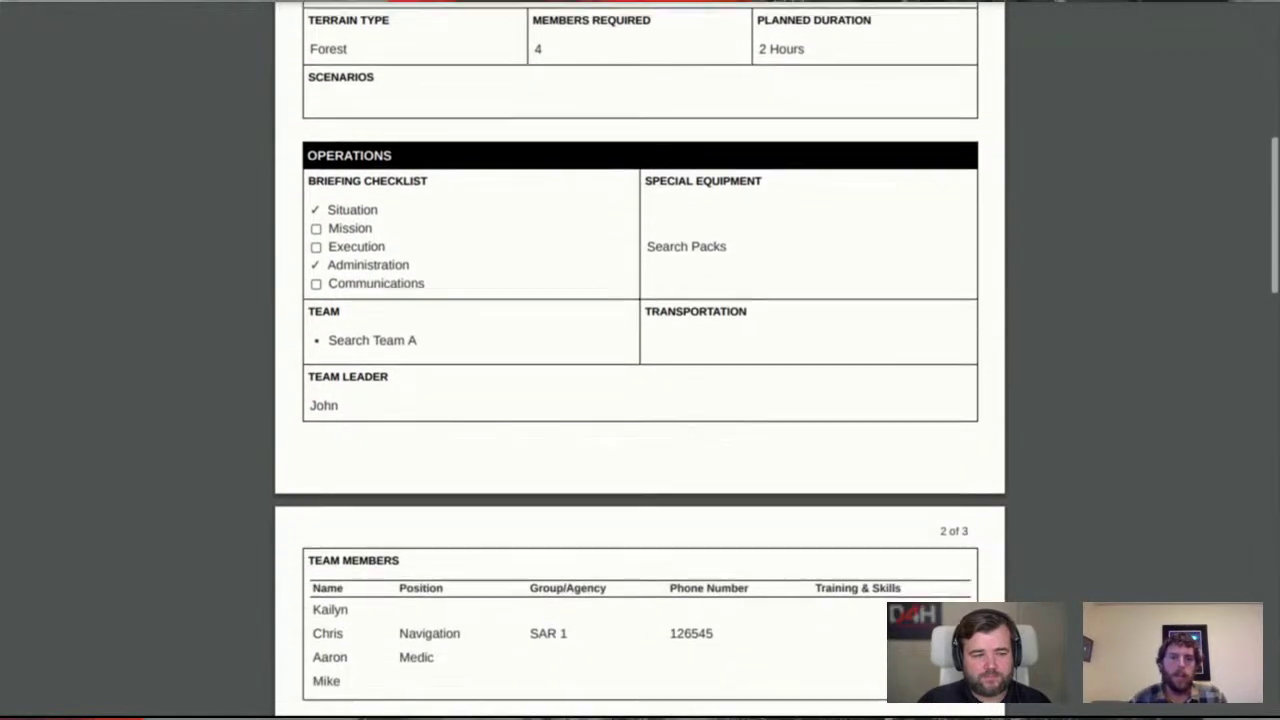
pyautogui.scroll(-5, 640, 360)
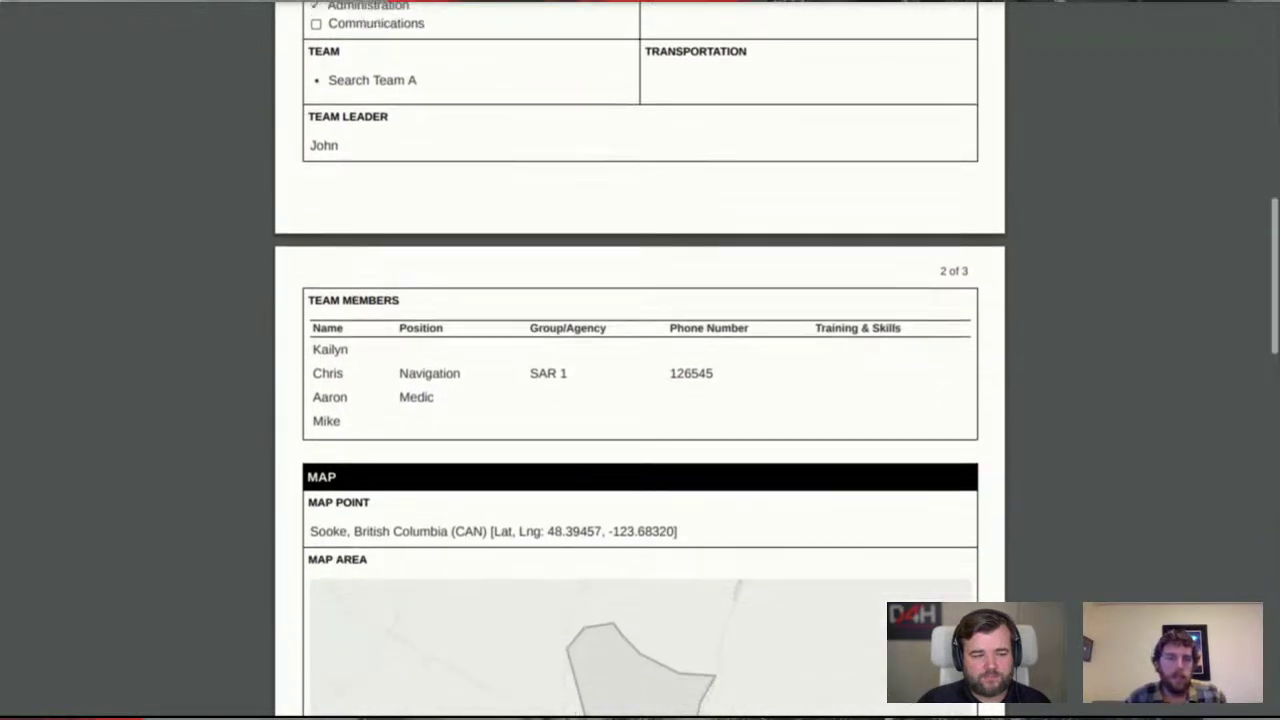
pyautogui.scroll(-2, 640, 360)
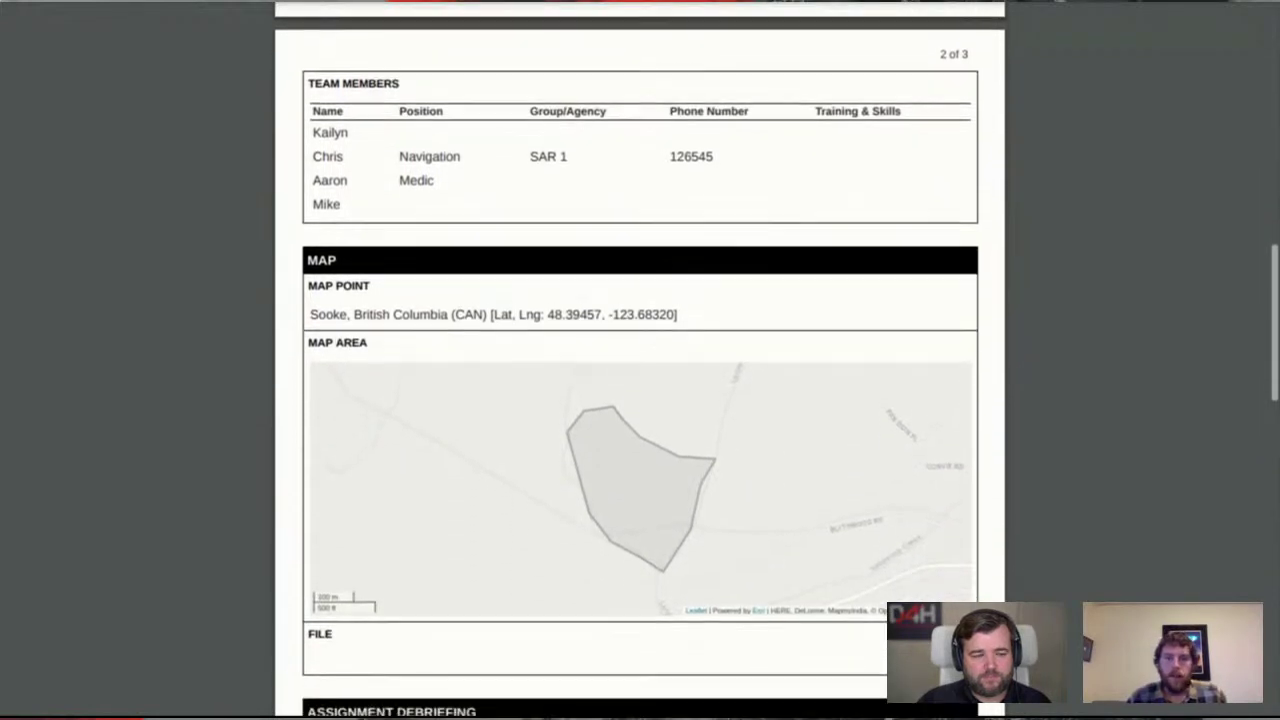
pyautogui.scroll(-3, 640, 360)
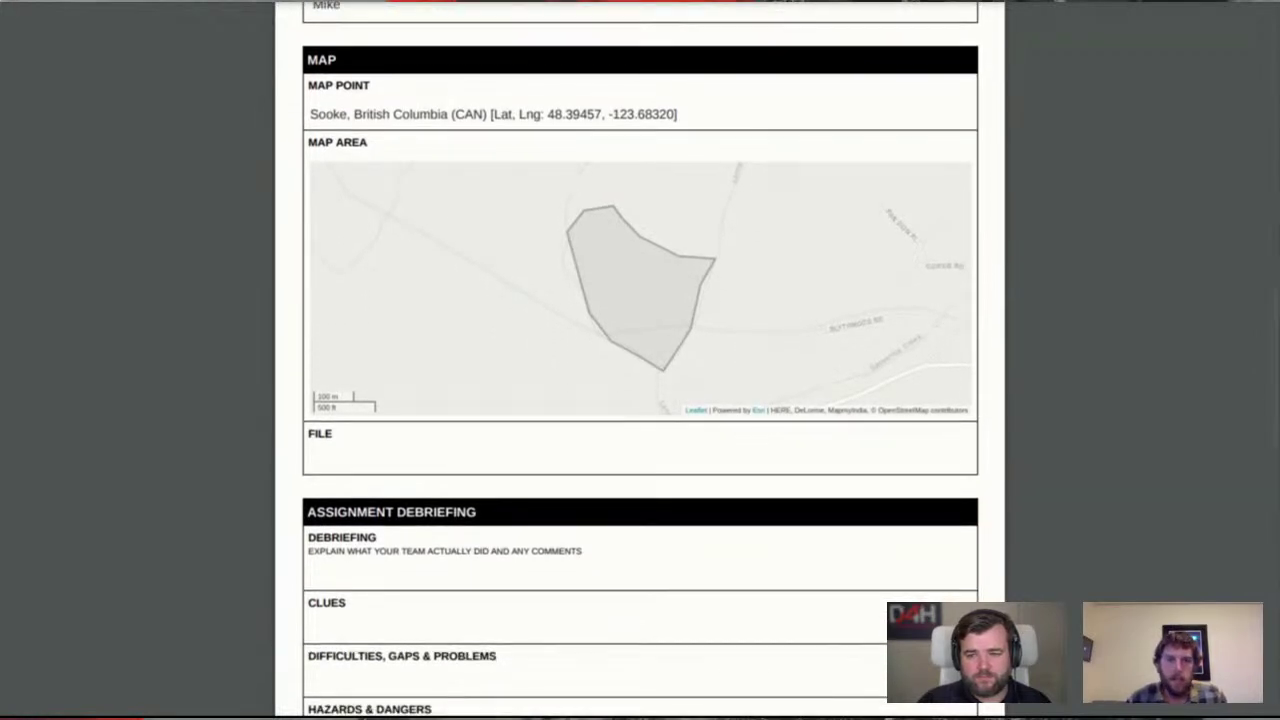
pyautogui.scroll(-4, 640, 360)
pyautogui.scroll(-3, 640, 360)
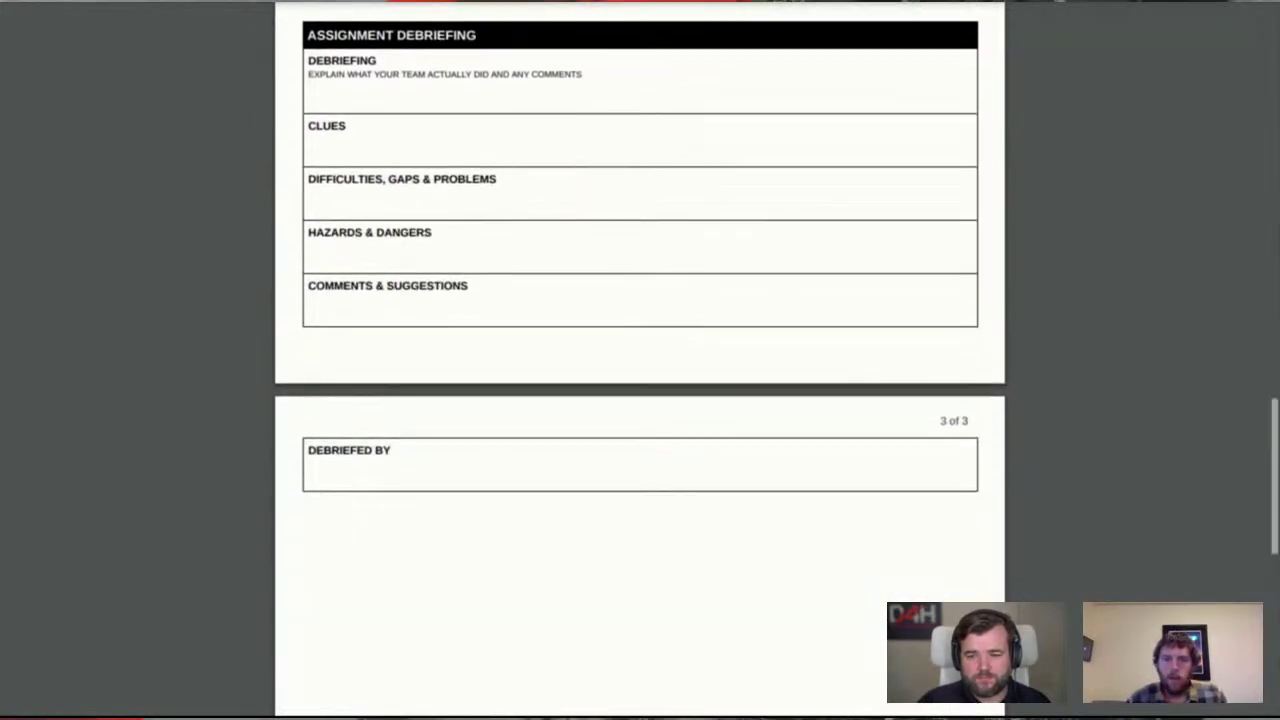
pyautogui.scroll(10, 640, 360)
pyautogui.scroll(4, 640, 360)
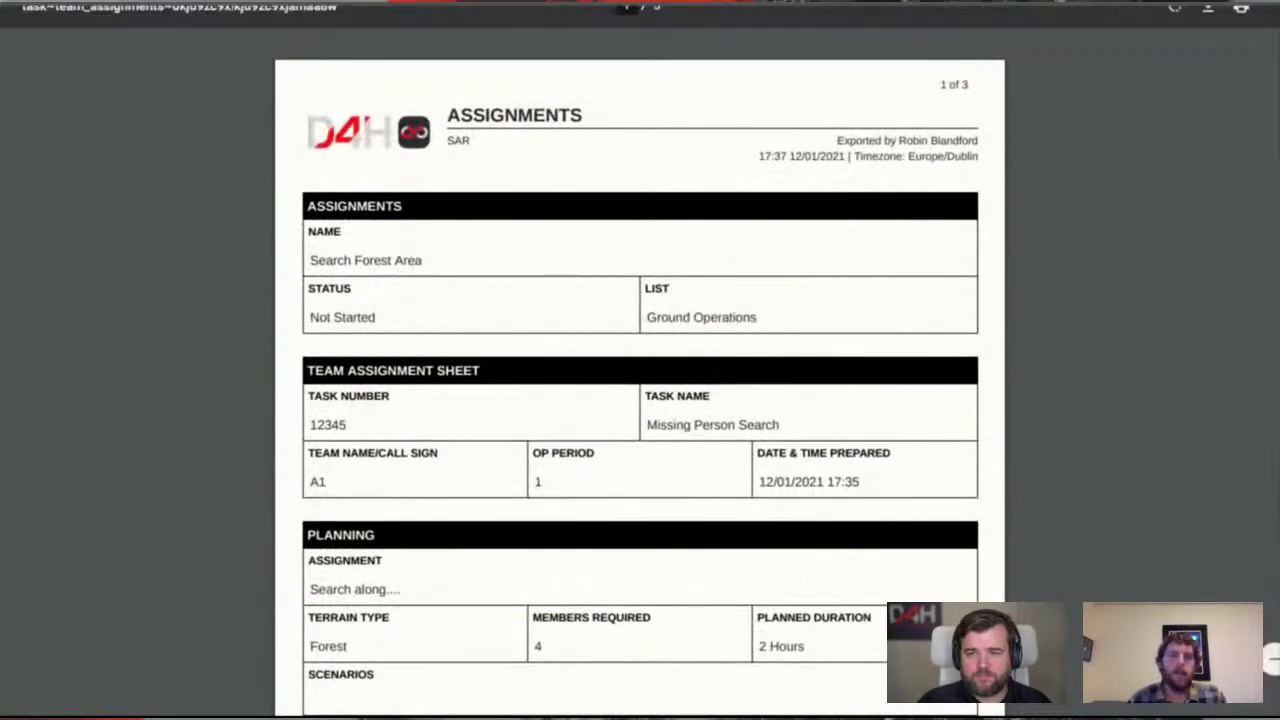
pyautogui.click(809, 9)
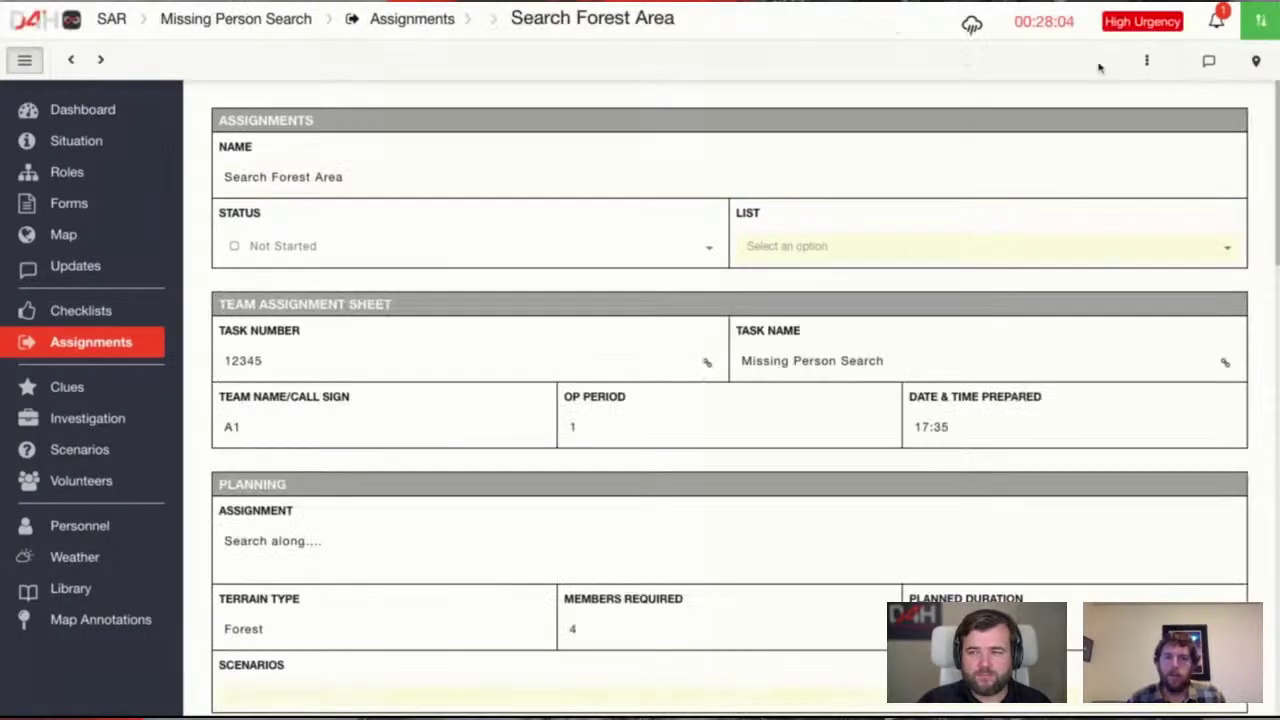
# Generate a public link for Search Forest Area and copy it to the clipboard
pyautogui.click(1148, 61)
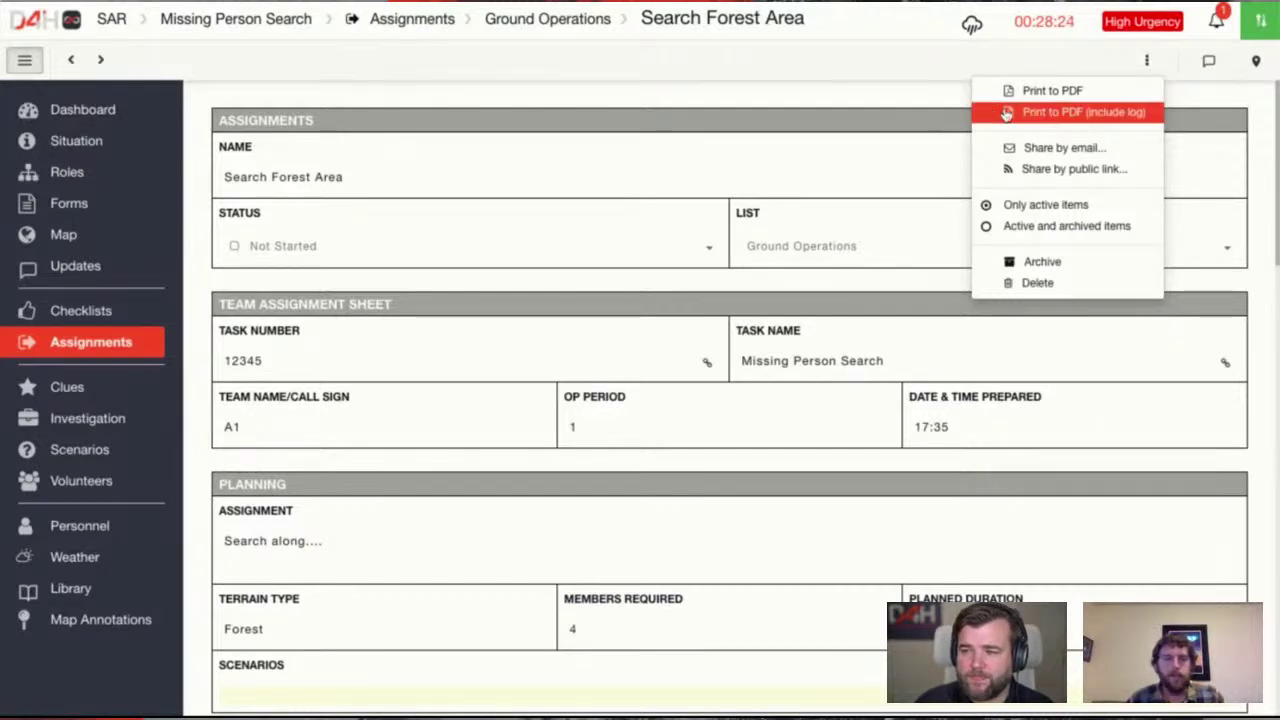
pyautogui.click(1084, 172)
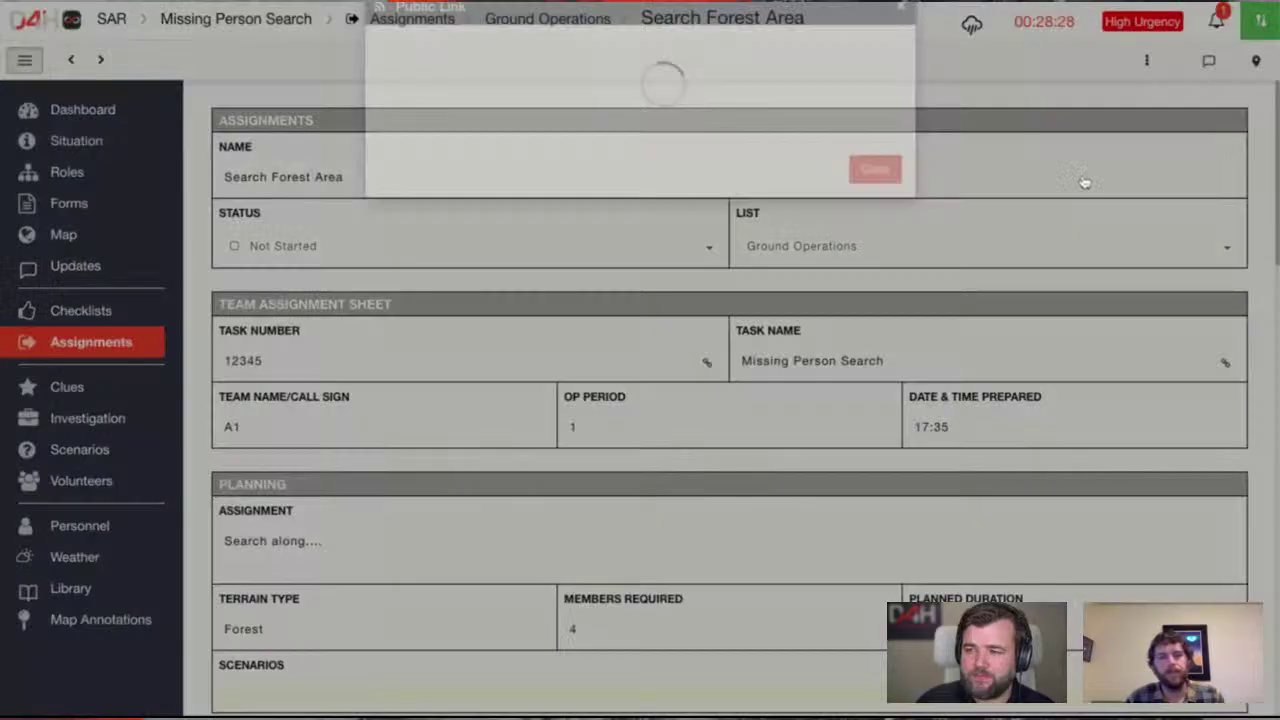
pyautogui.click(686, 180)
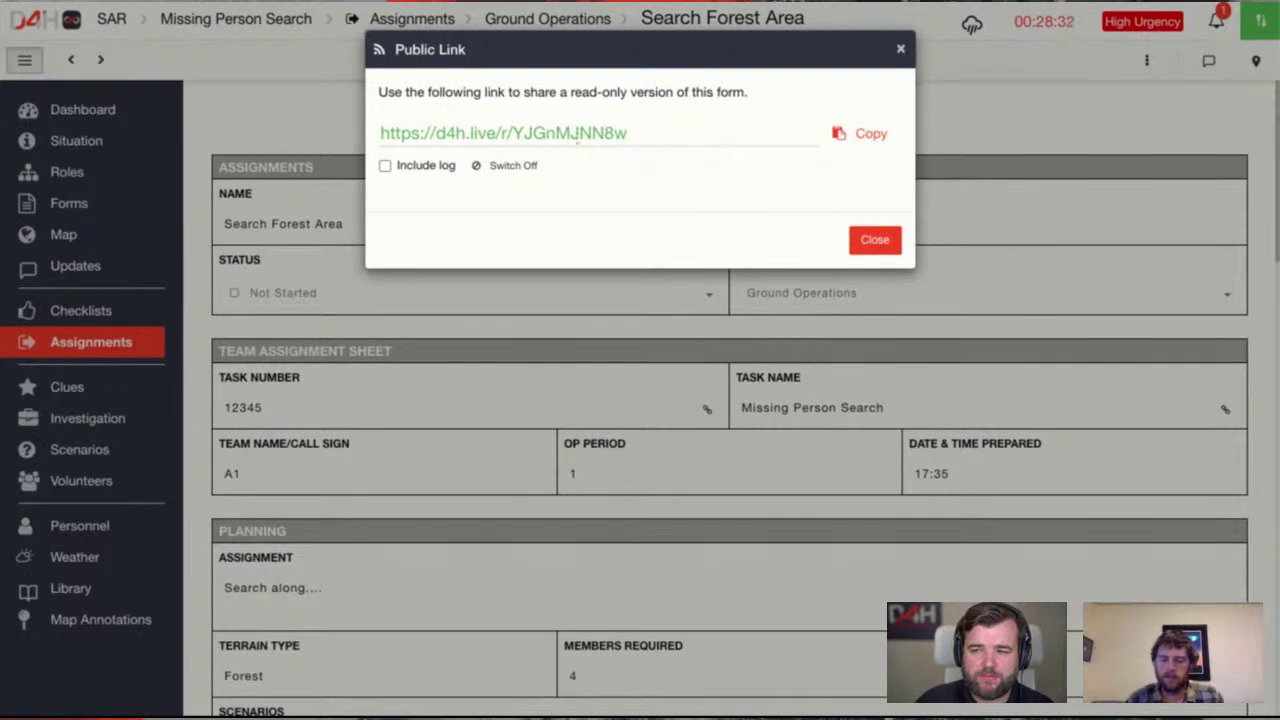
pyautogui.click(864, 136)
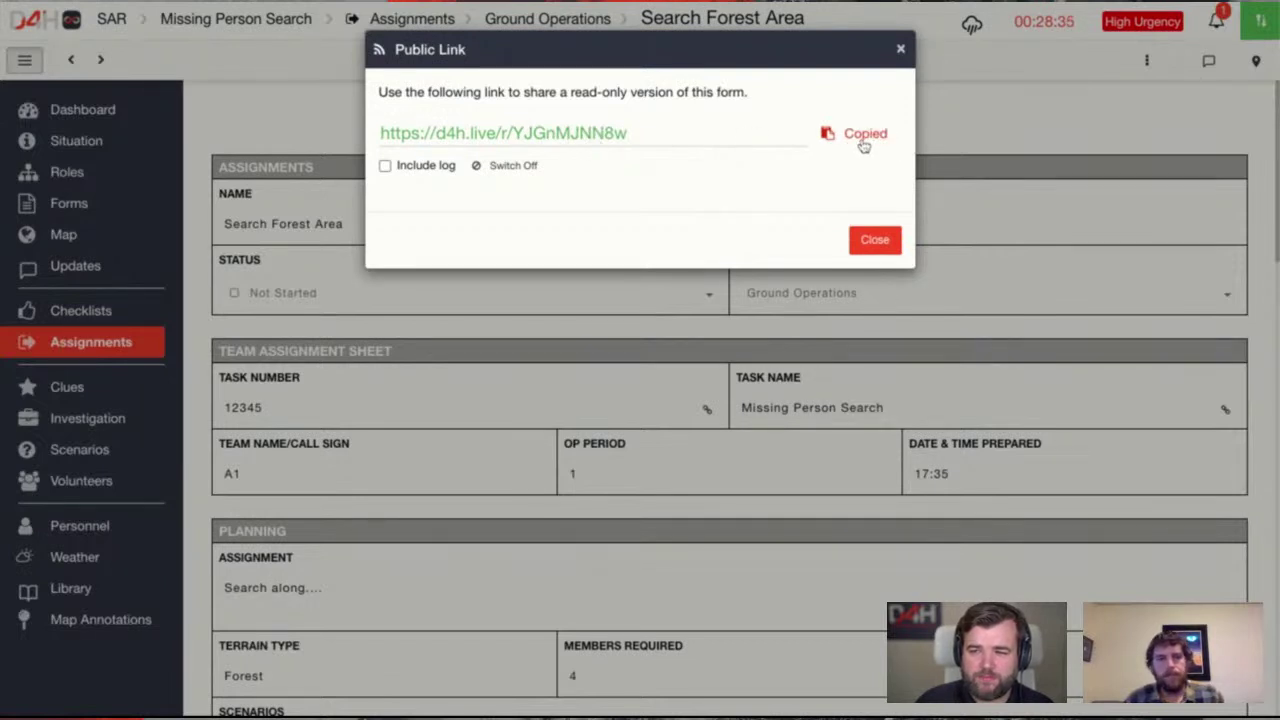
pyautogui.click(880, 238)
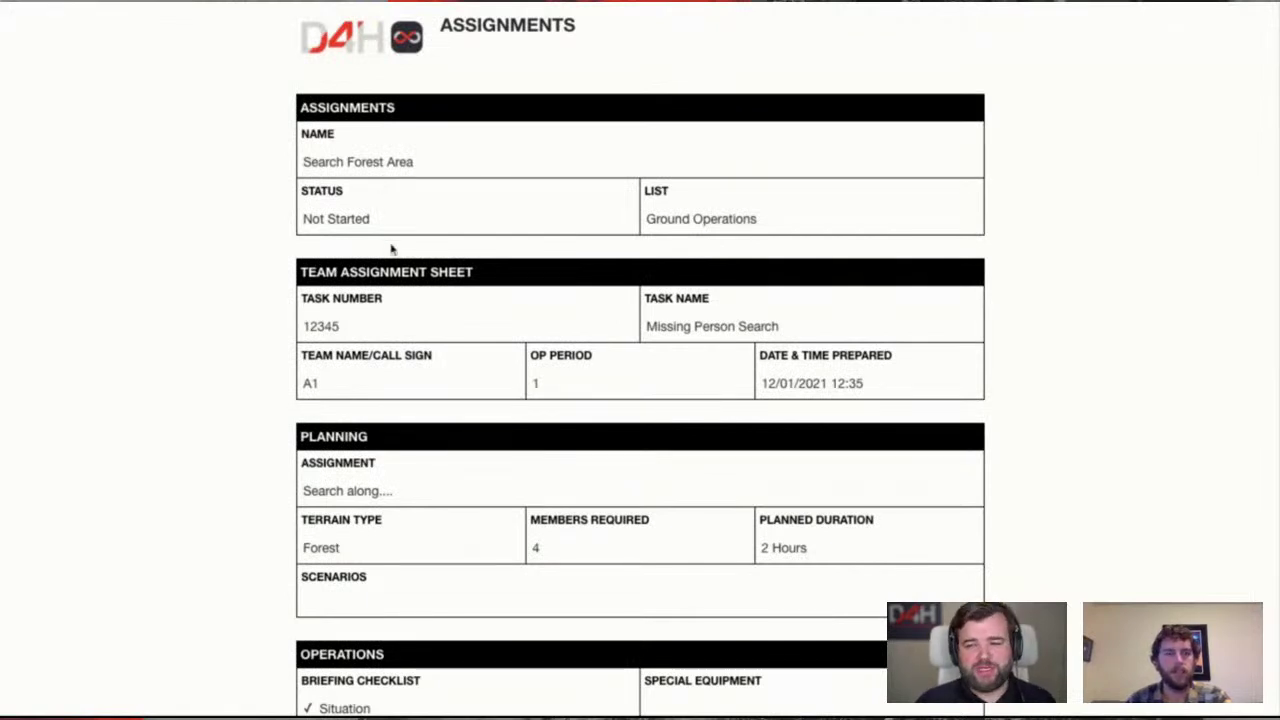
# Scroll the read-only Search Forest Area form and select the first member's 'Assistan Team Leader' position
pyautogui.scroll(-5, 391, 249)
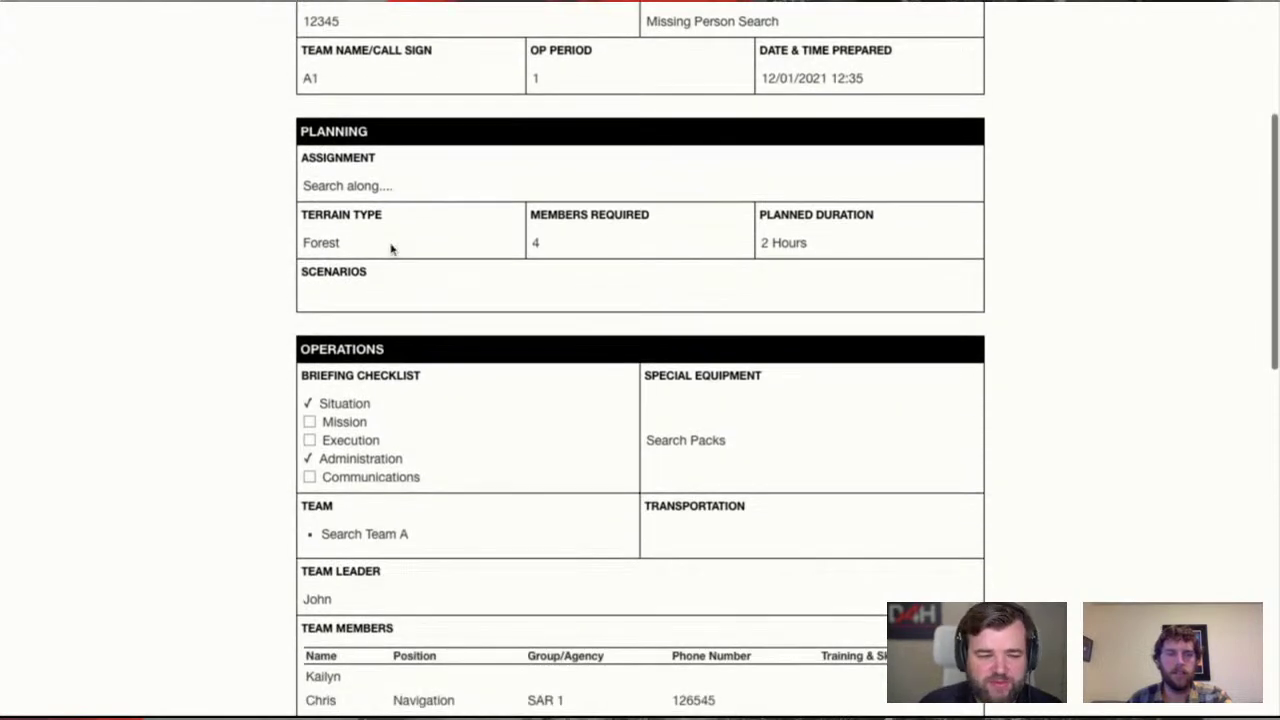
pyautogui.scroll(-3, 391, 249)
pyautogui.scroll(1, 391, 249)
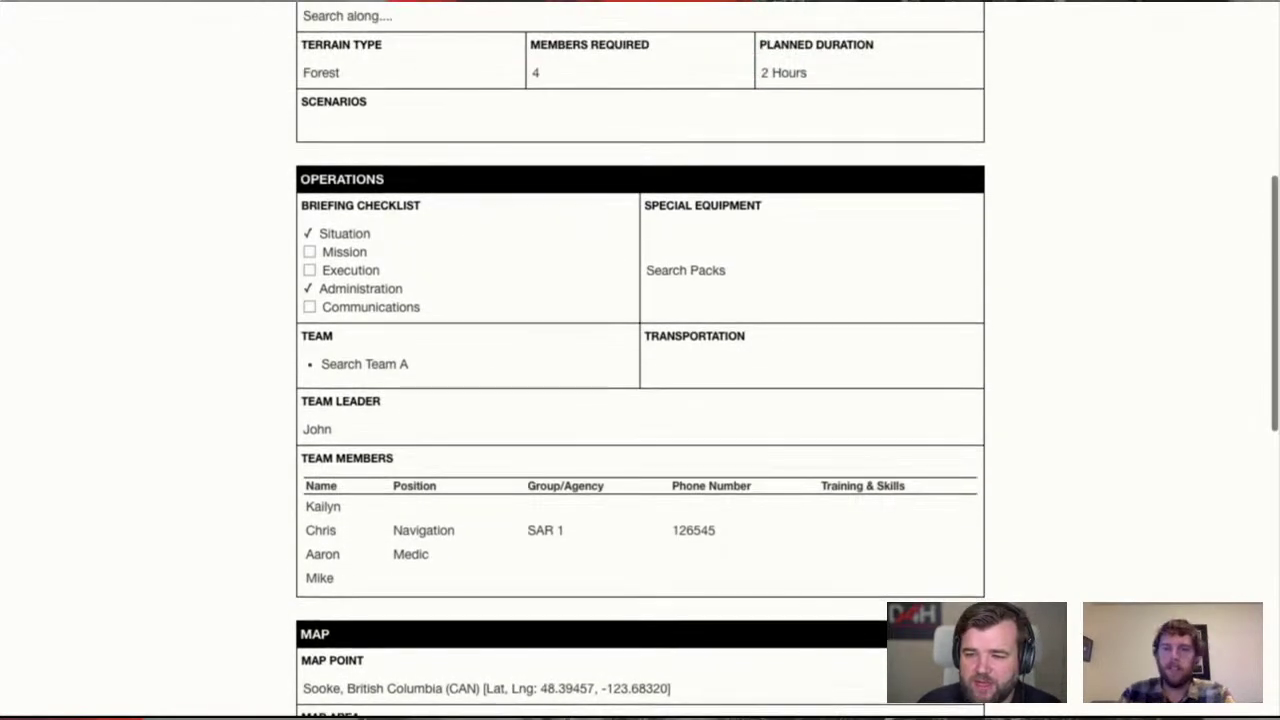
pyautogui.scroll(-3, 640, 360)
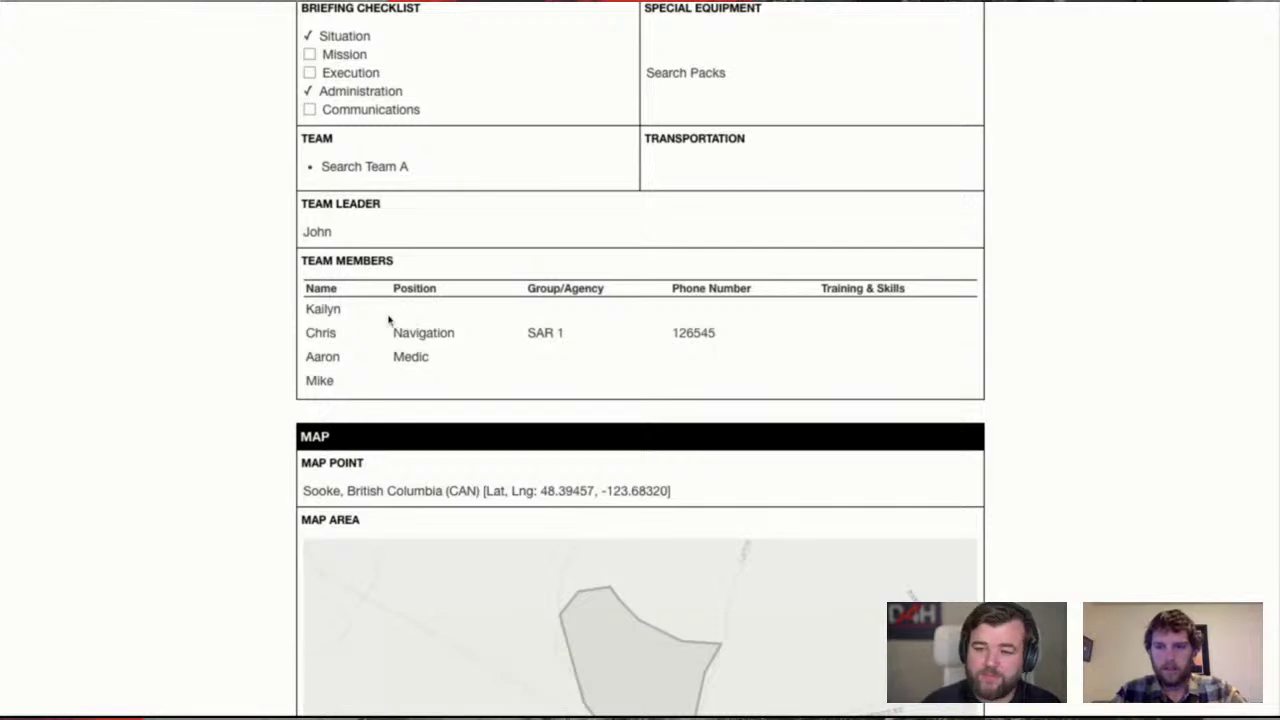
pyautogui.scroll(-1, 270, 316)
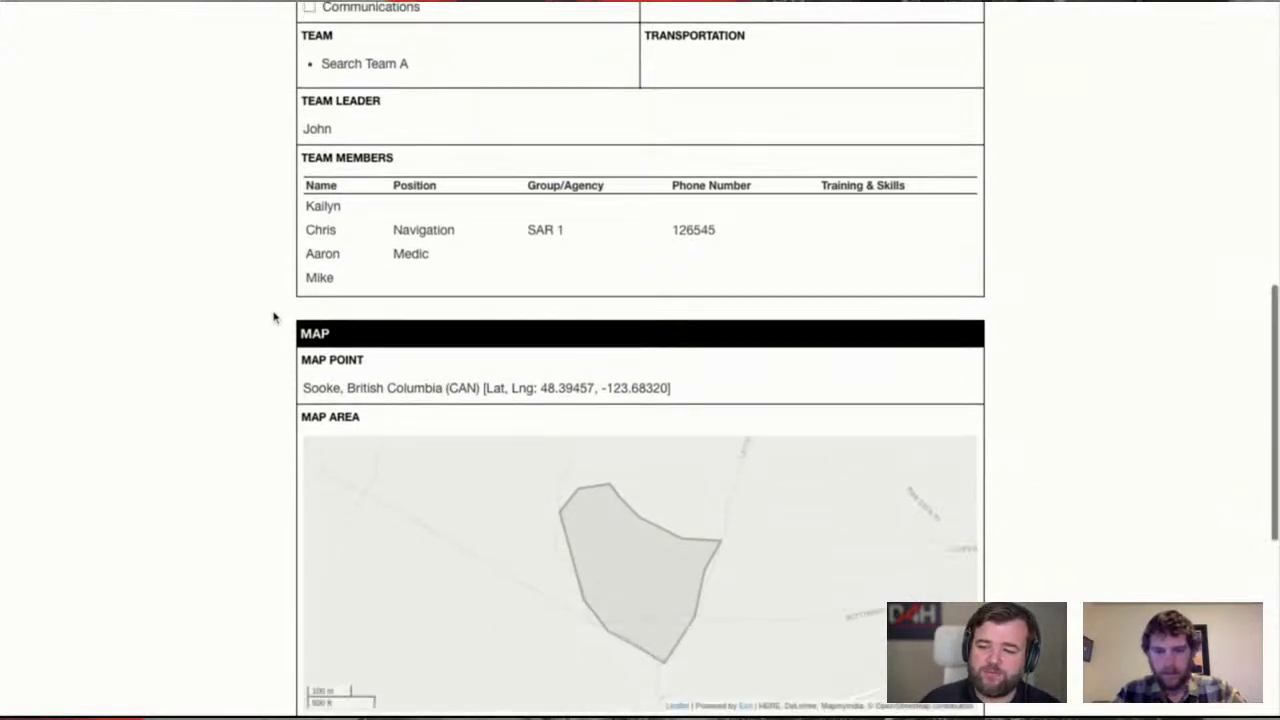
pyautogui.scroll(-1, 254, 313)
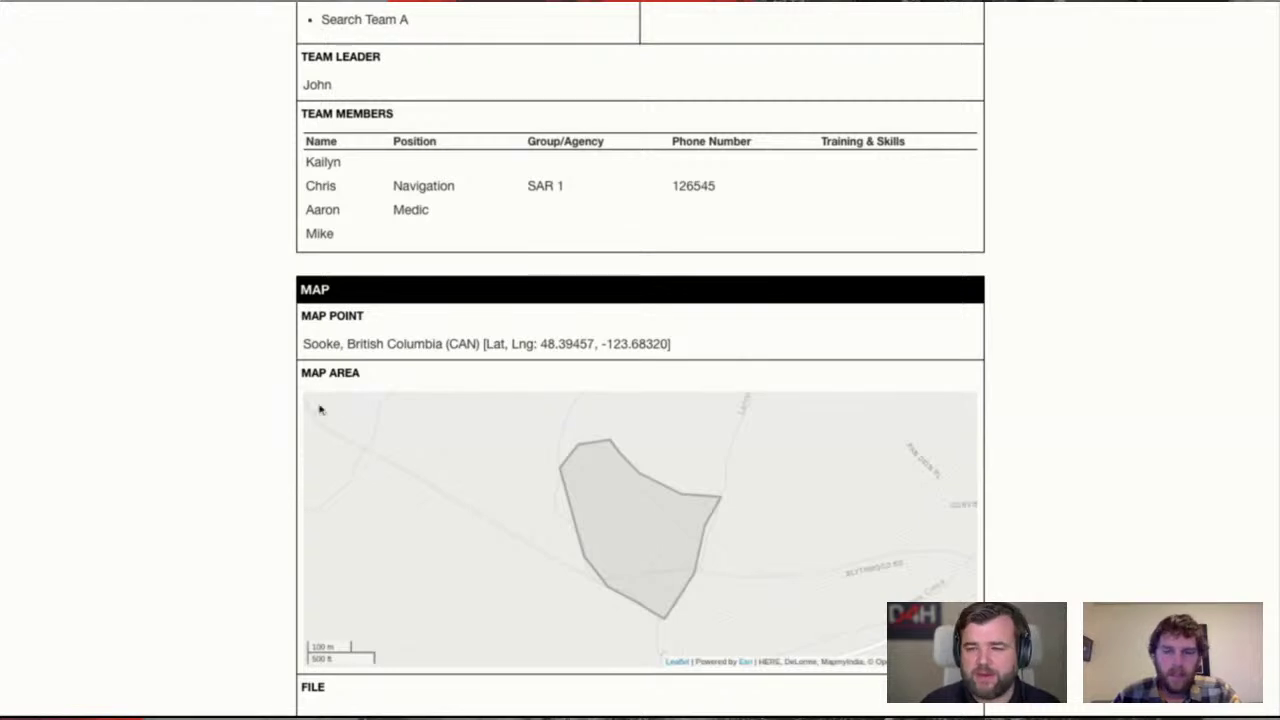
pyautogui.scroll(1, 160, 360)
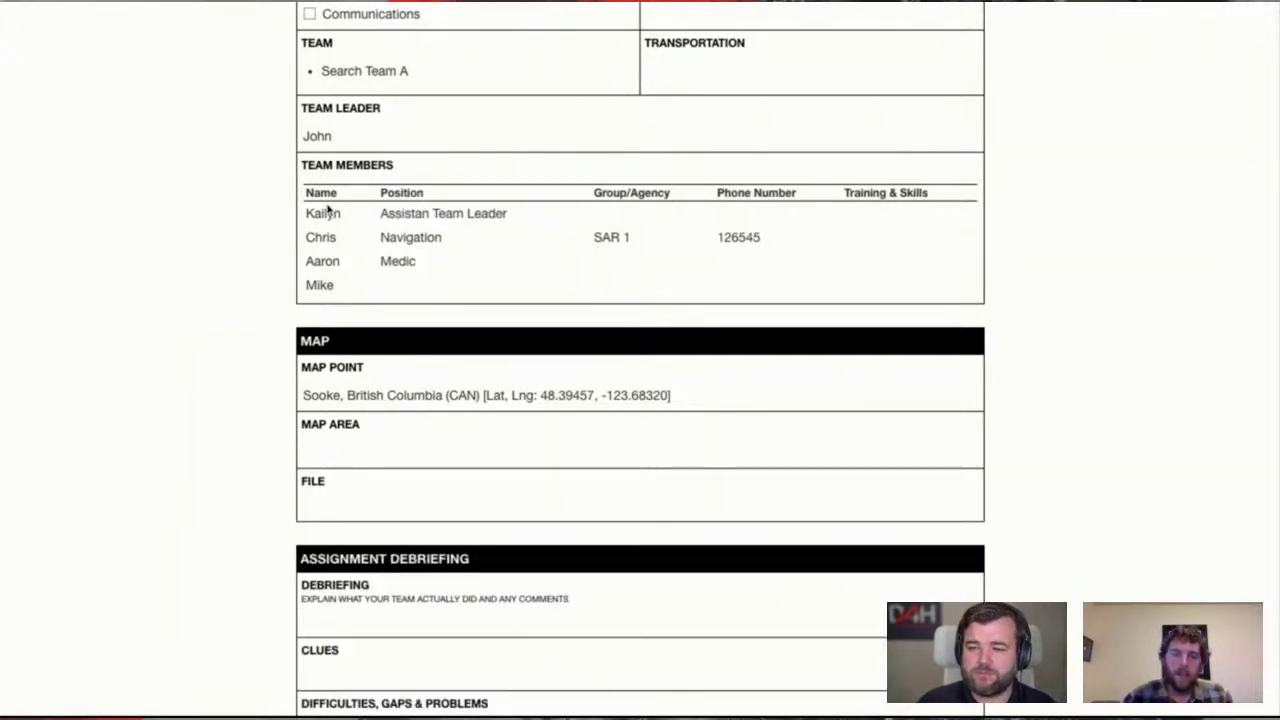
pyautogui.scroll(1, 371, 229)
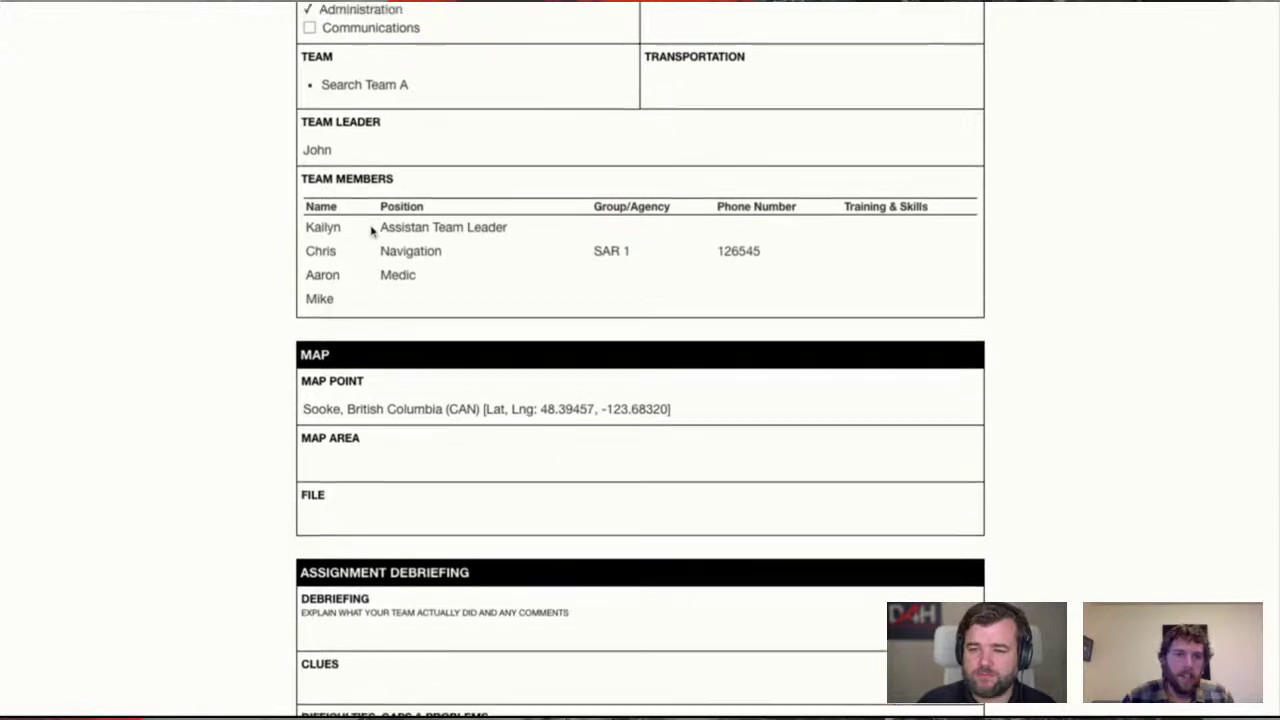
pyautogui.tripleClick(376, 242)
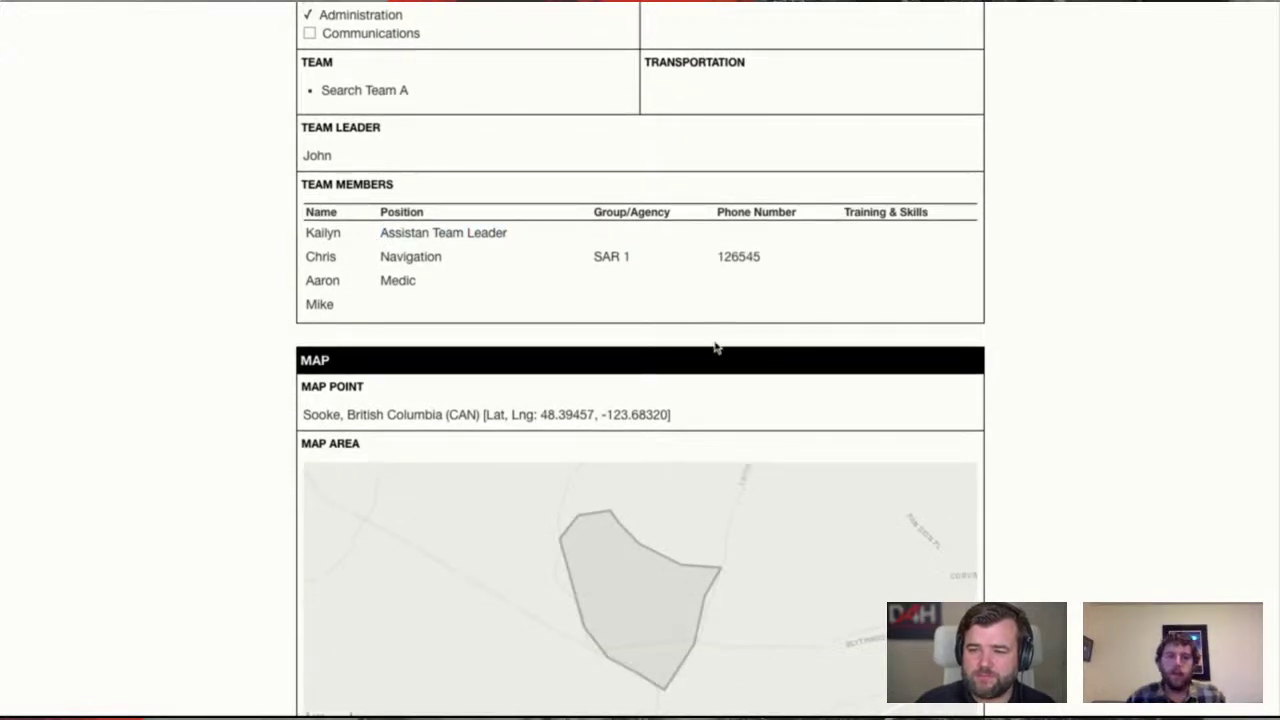
pyautogui.scroll(-3, 728, 348)
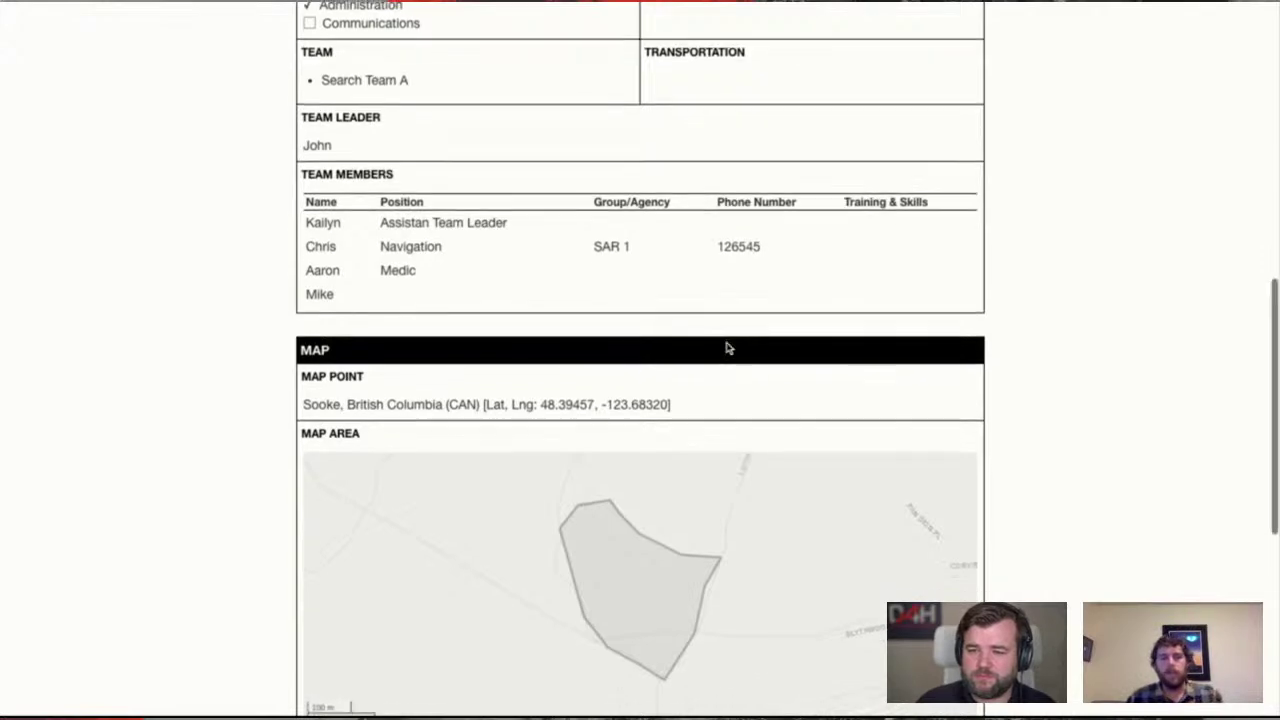
pyautogui.scroll(-3, 640, 360)
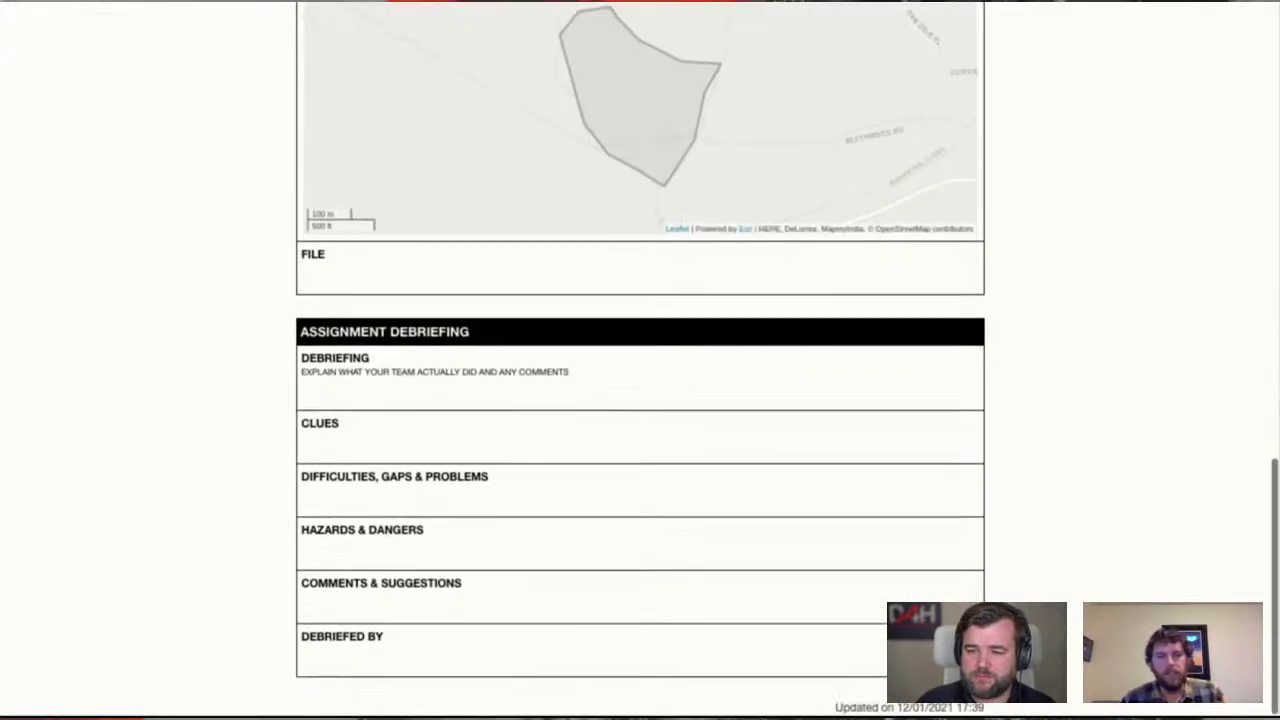
pyautogui.scroll(20, 640, 360)
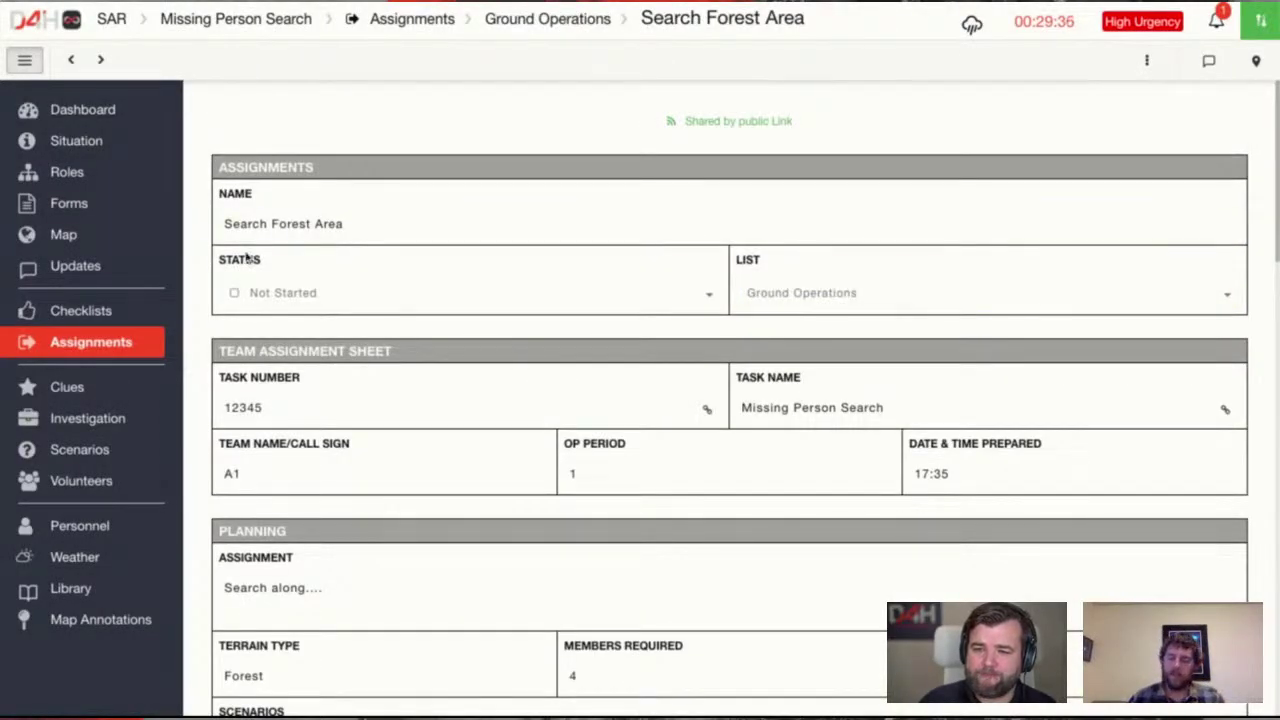
# Go to the Assignments overview and open the Ground Operations list
pyautogui.click(153, 348)
pyautogui.click(363, 177)
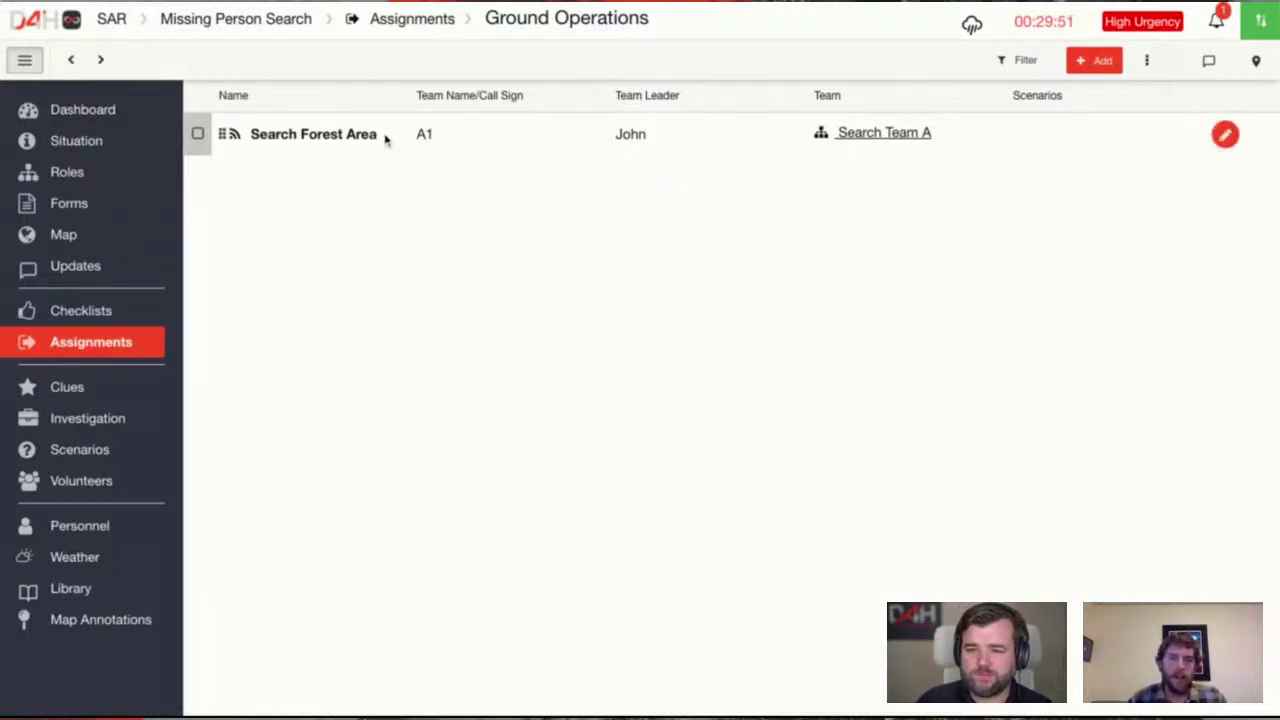
# Add a Ground Operations assignment named 'Search River' and go to its Map section
pyautogui.click(1082, 64)
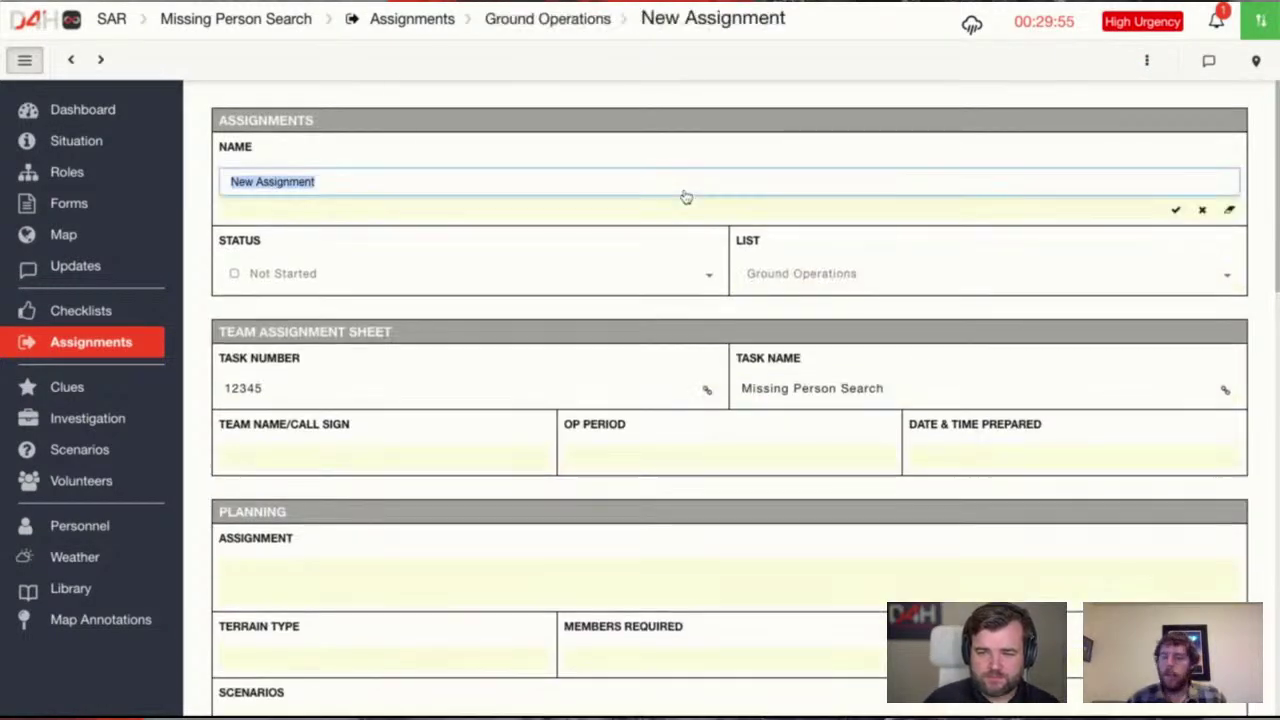
pyautogui.write('Search ')
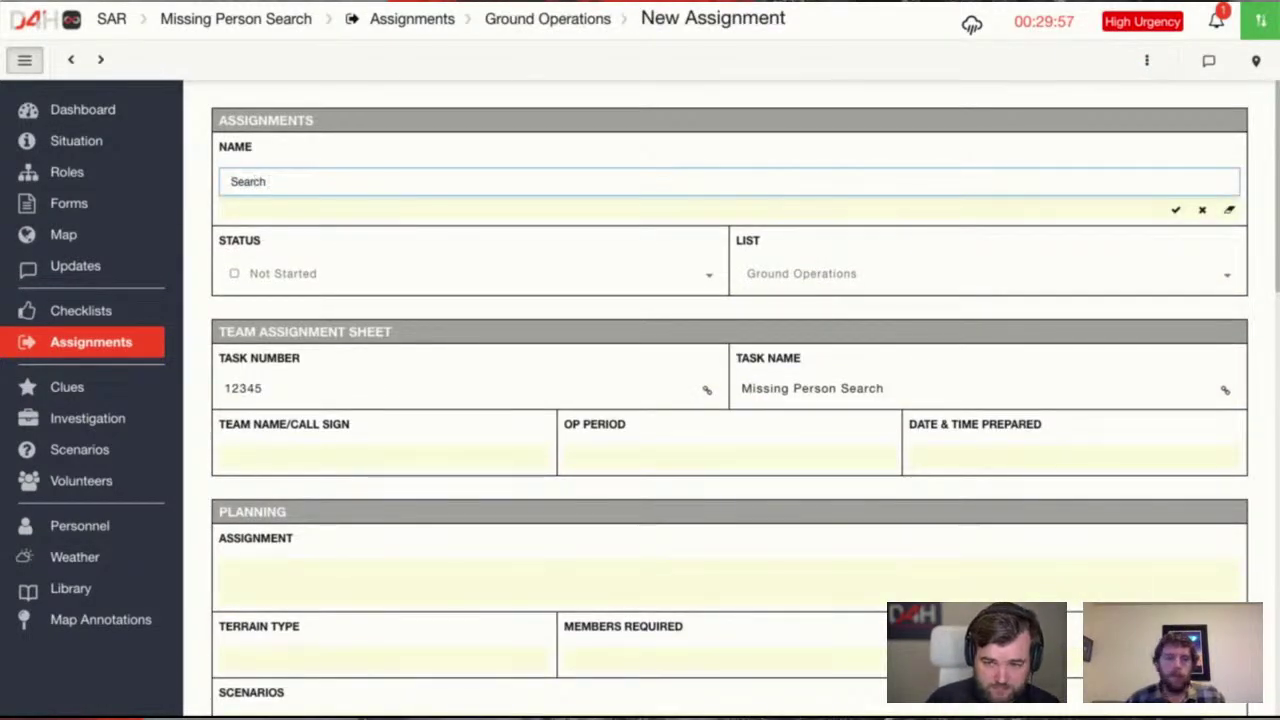
pyautogui.write('River')
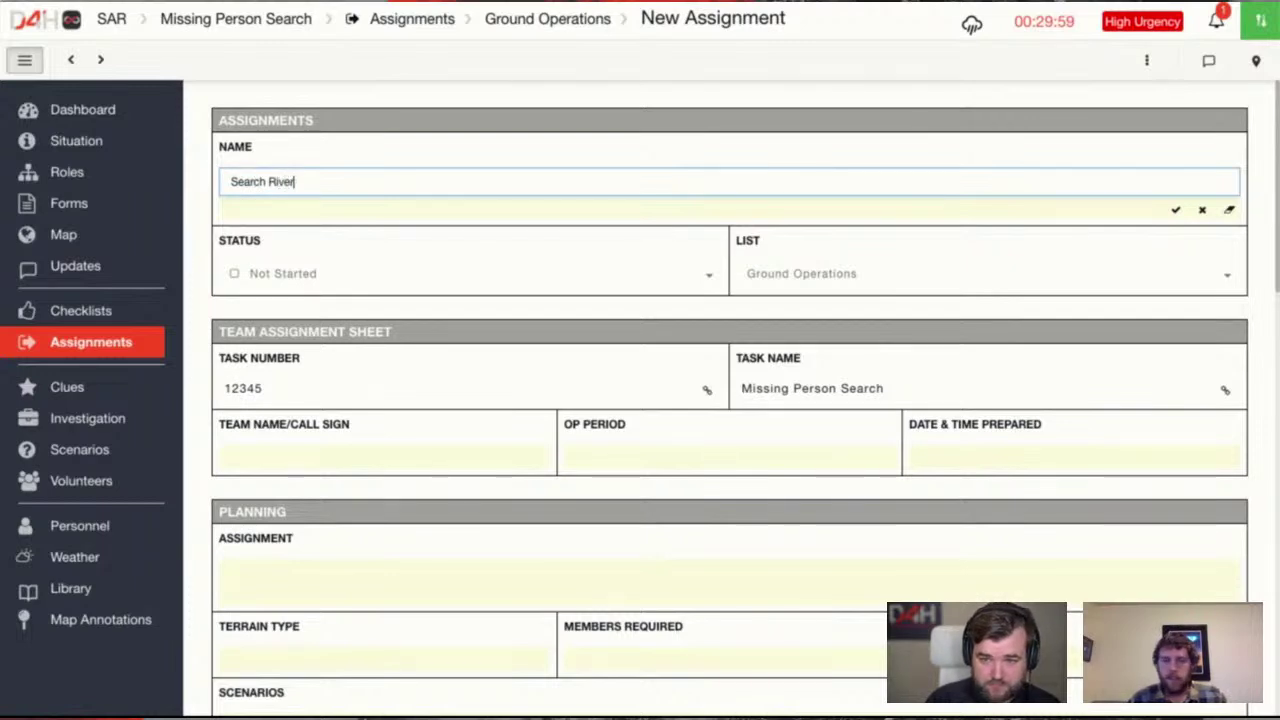
pyautogui.click(668, 308)
pyautogui.scroll(-2, 670, 310)
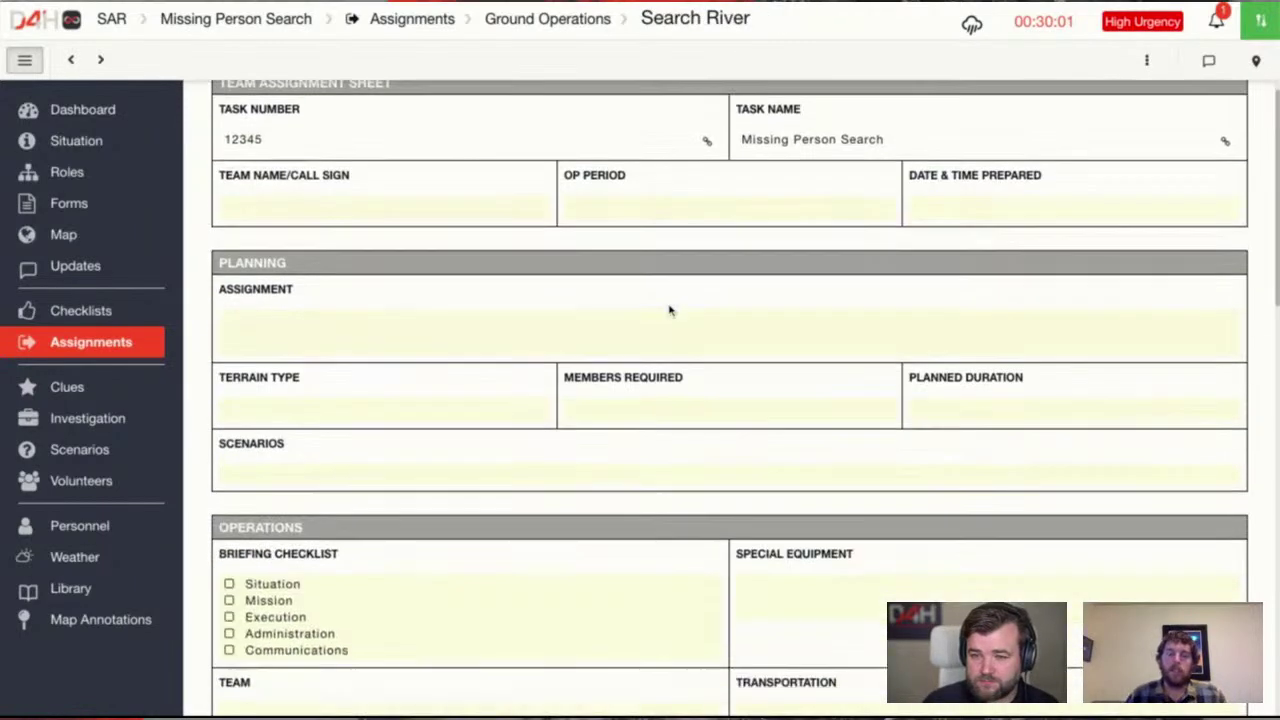
pyautogui.scroll(-7, 660, 320)
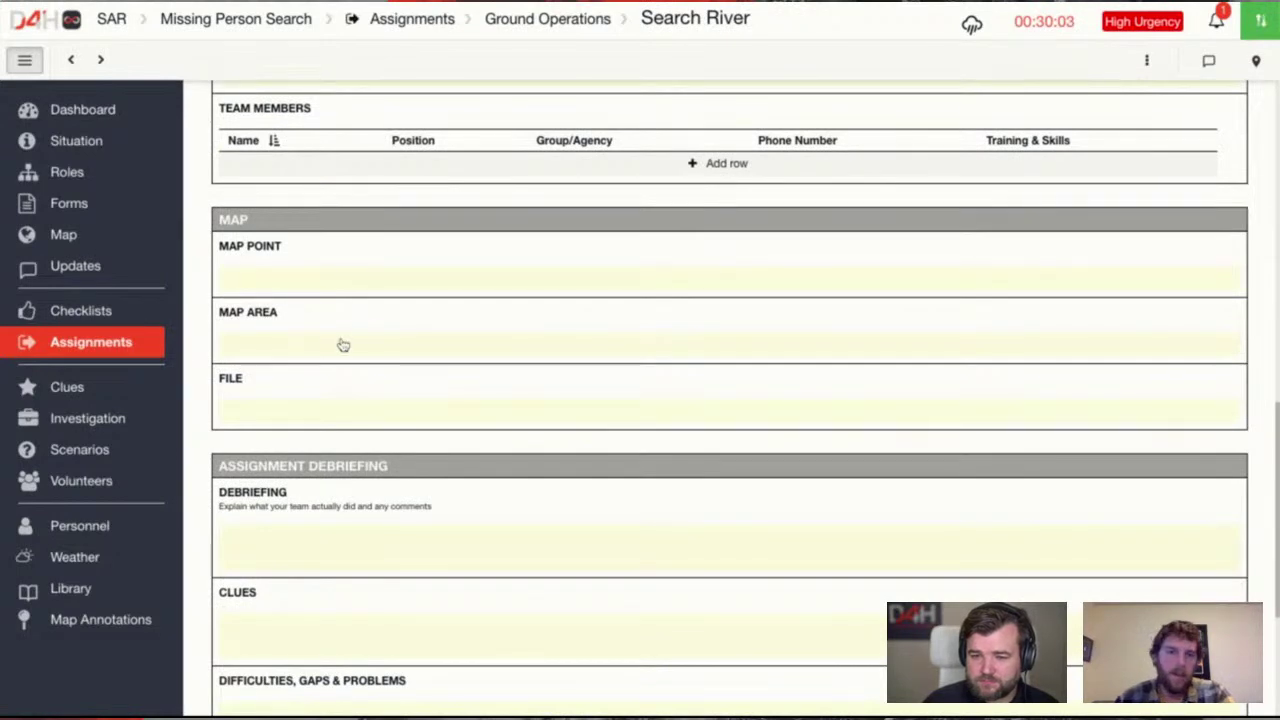
pyautogui.click(343, 345)
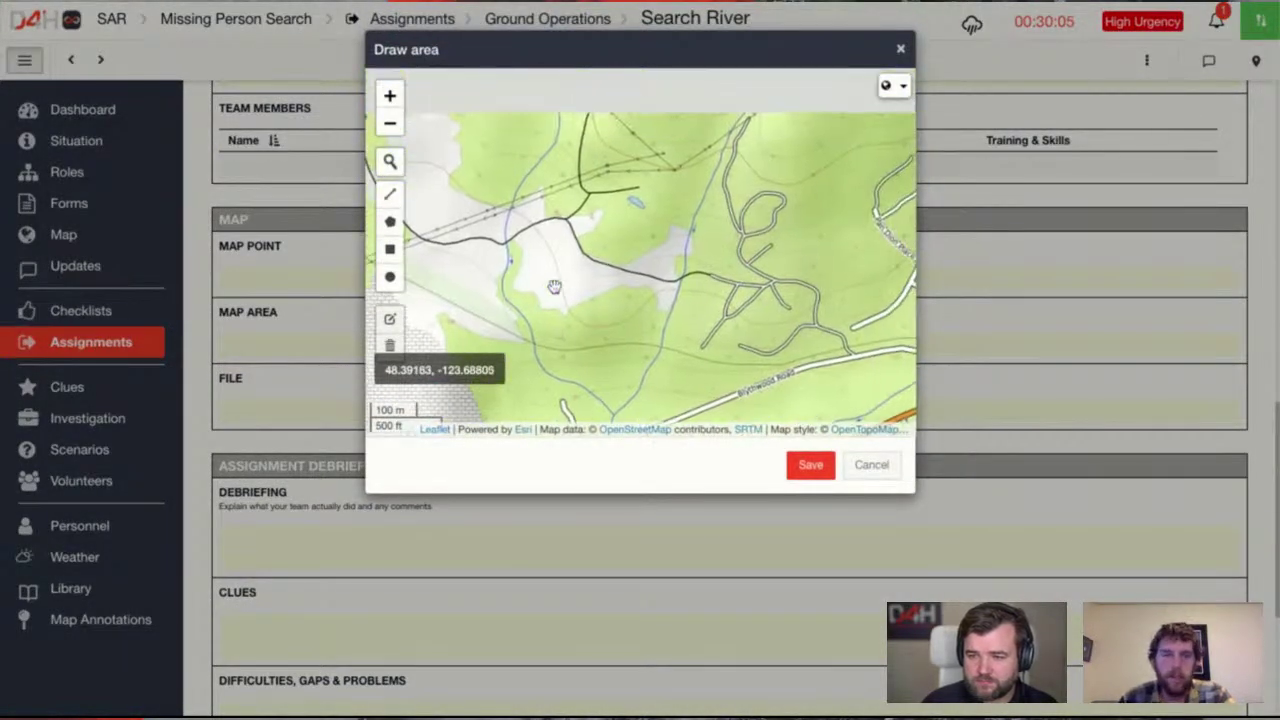
# Start a polygon tracing the river's west side south to Blythwood Road
pyautogui.scroll(1, 511, 255)
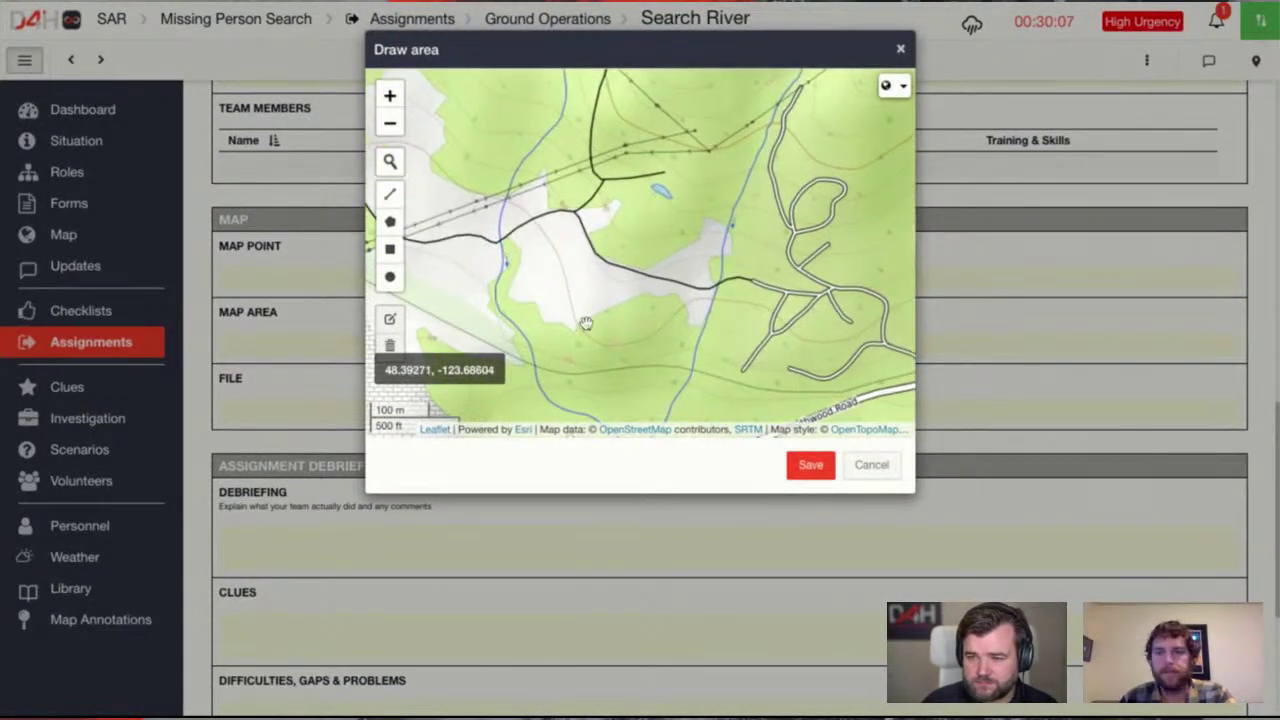
pyautogui.moveTo(586, 323); pyautogui.dragTo(618, 206)
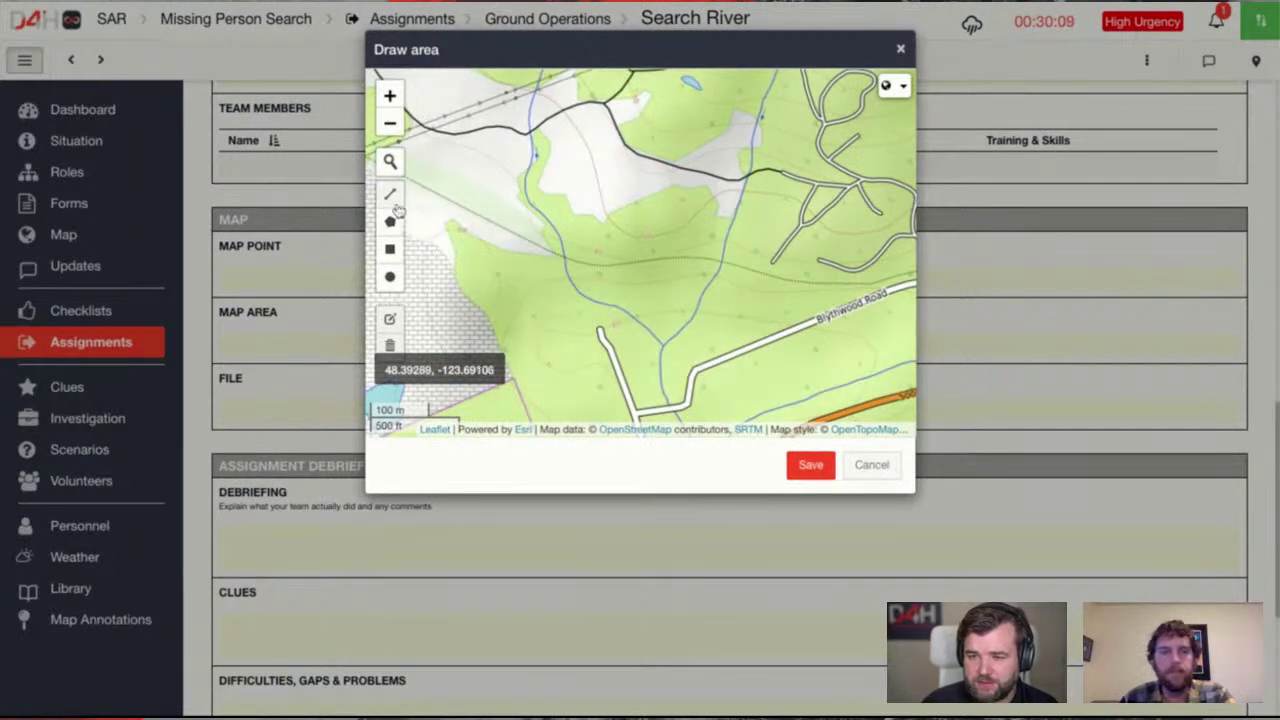
pyautogui.click(391, 221)
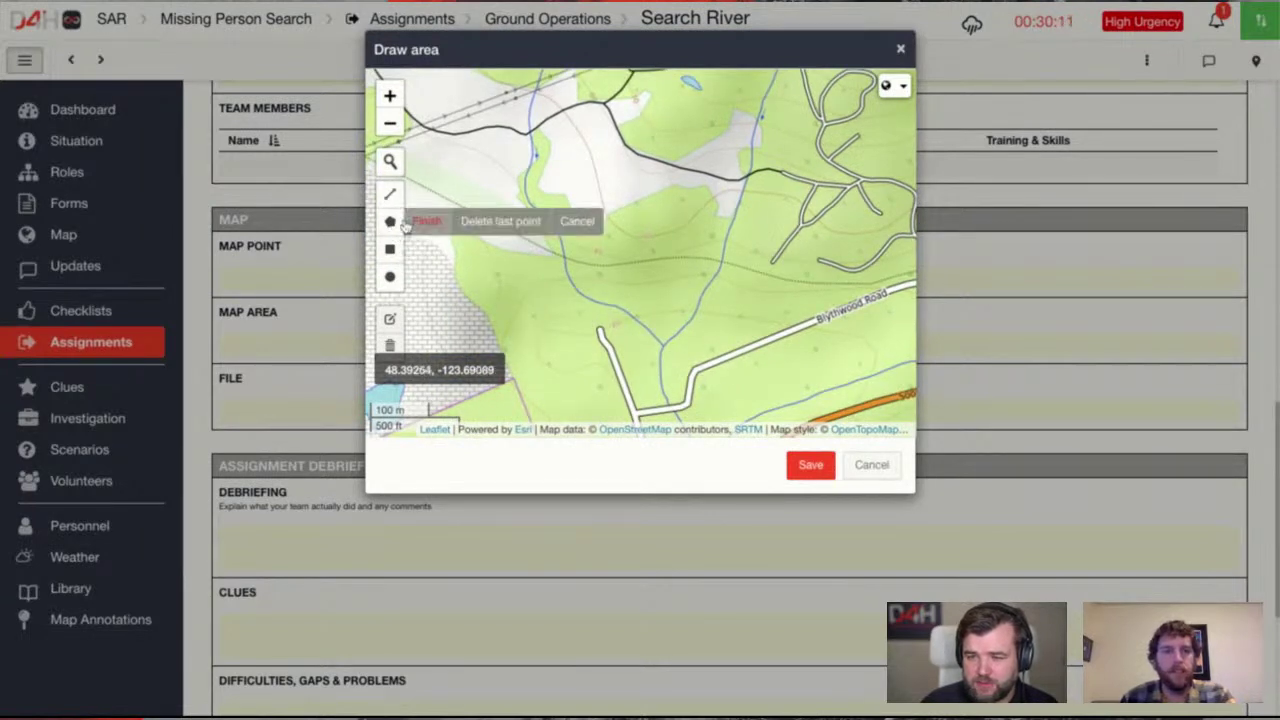
pyautogui.click(524, 134)
pyautogui.click(517, 167)
pyautogui.click(515, 195)
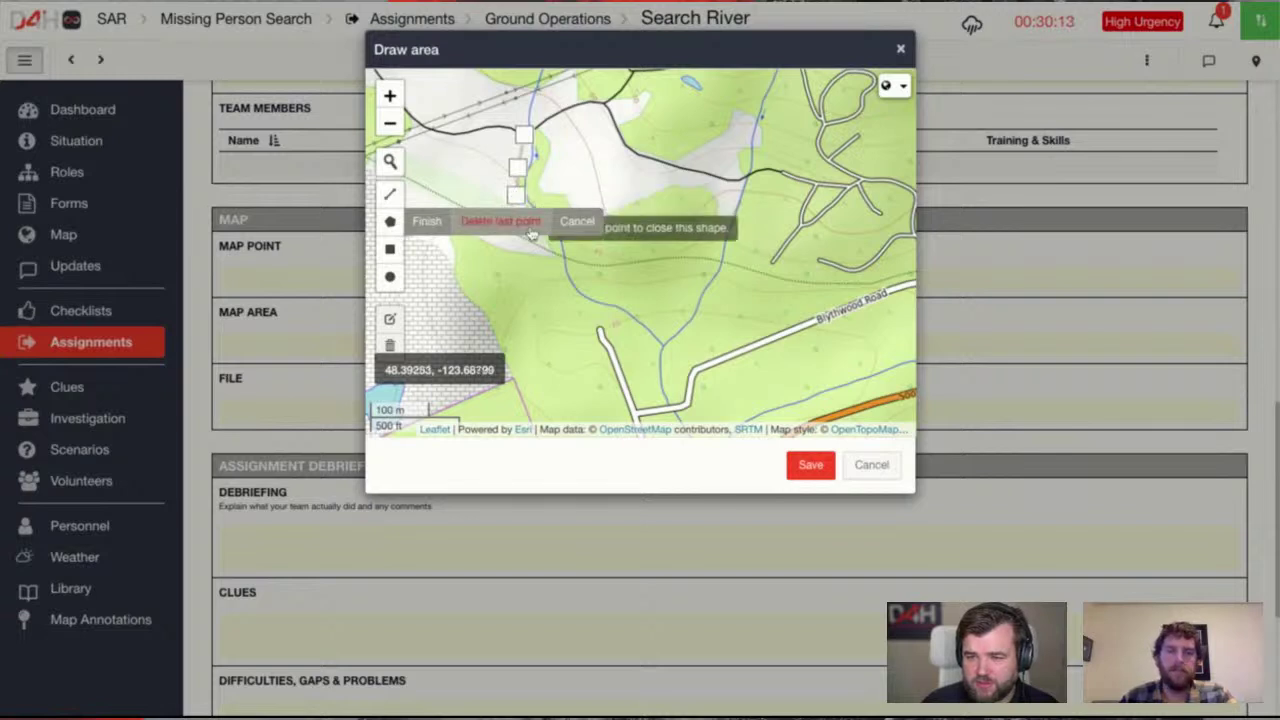
pyautogui.click(550, 278)
pyautogui.click(583, 317)
pyautogui.click(625, 328)
pyautogui.click(652, 352)
pyautogui.click(652, 372)
pyautogui.click(657, 399)
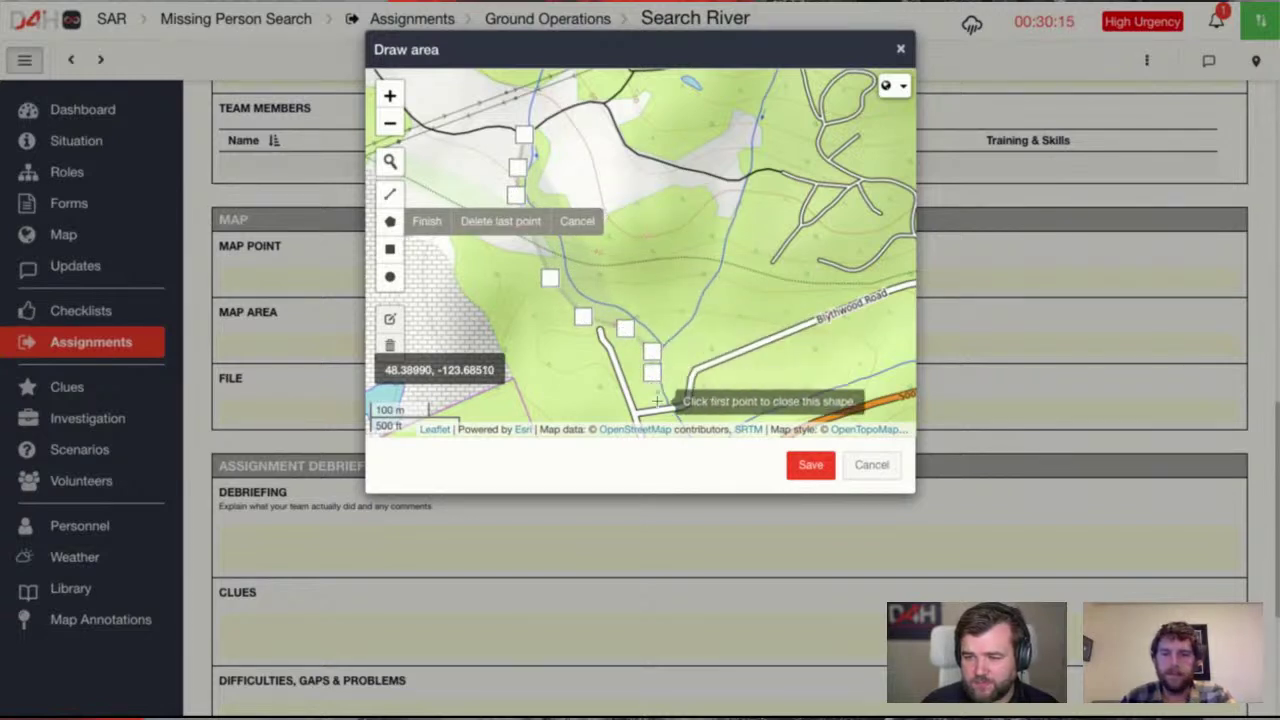
pyautogui.click(675, 397)
pyautogui.click(668, 356)
# Trace the east branch back to the start, close the polygon and save the area
pyautogui.click(690, 327)
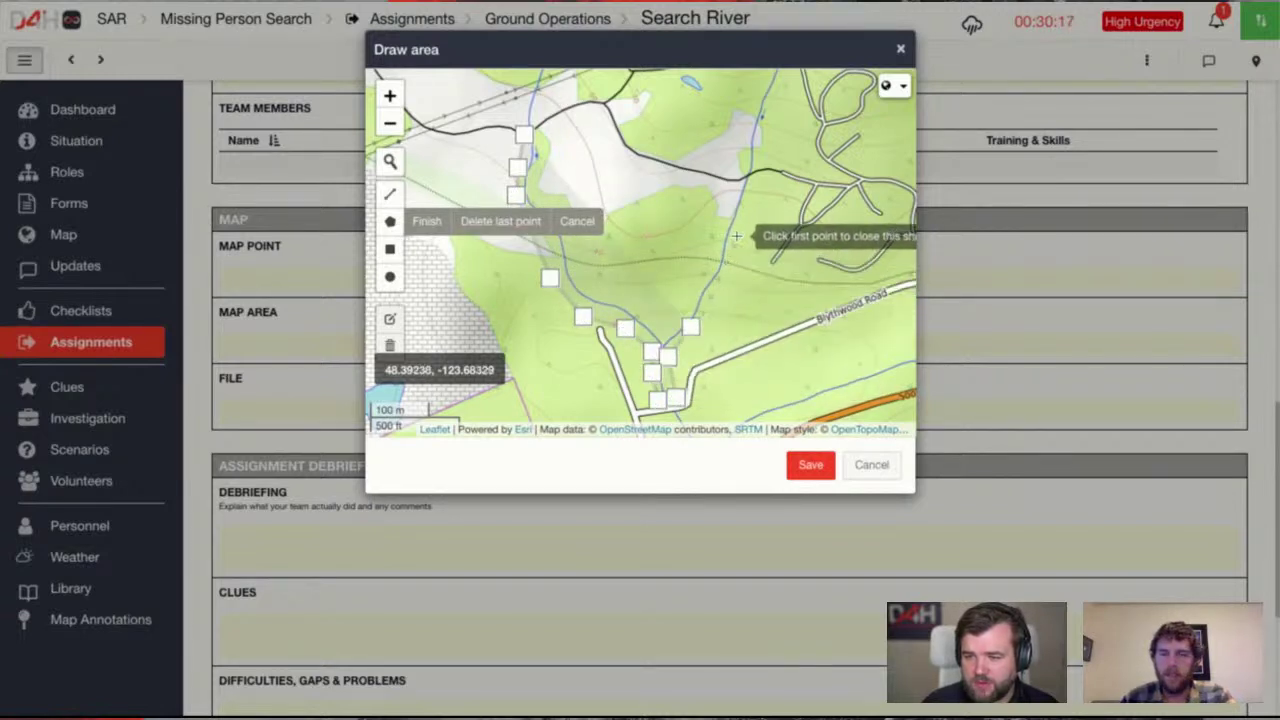
pyautogui.click(737, 234)
pyautogui.click(753, 174)
pyautogui.click(735, 174)
pyautogui.click(725, 199)
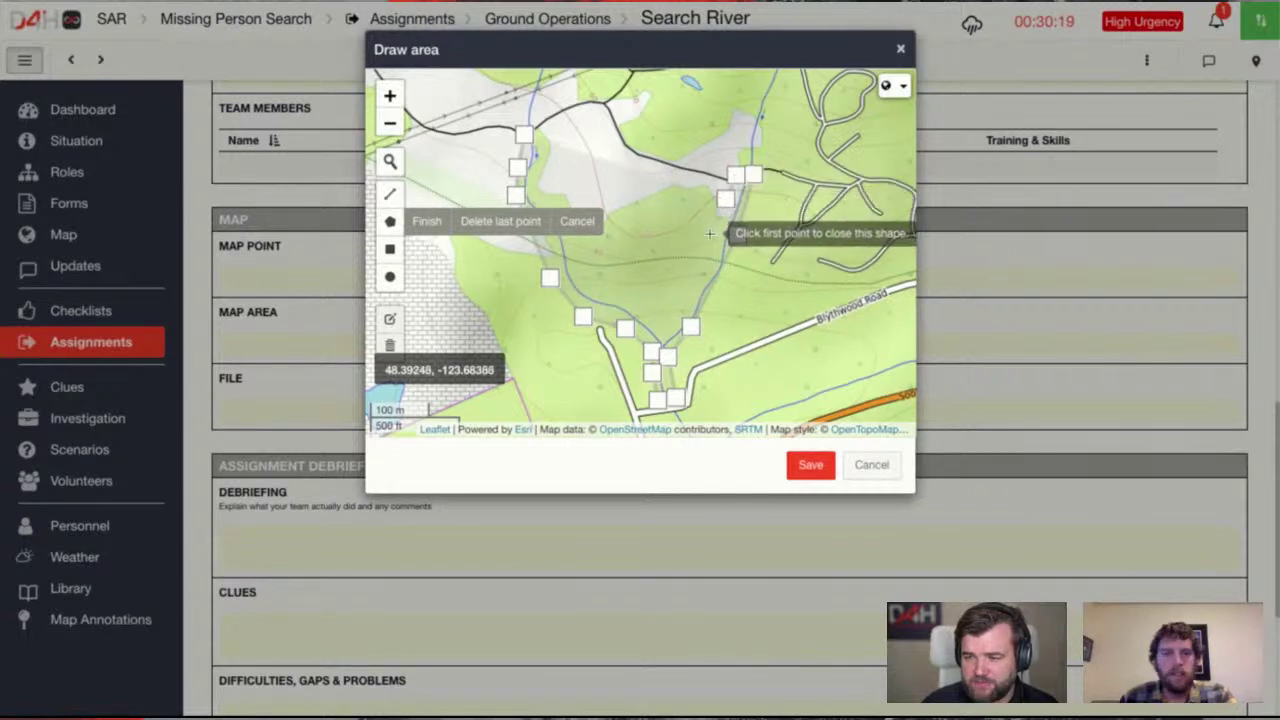
pyautogui.click(710, 233)
pyautogui.click(700, 266)
pyautogui.click(680, 304)
pyautogui.click(644, 317)
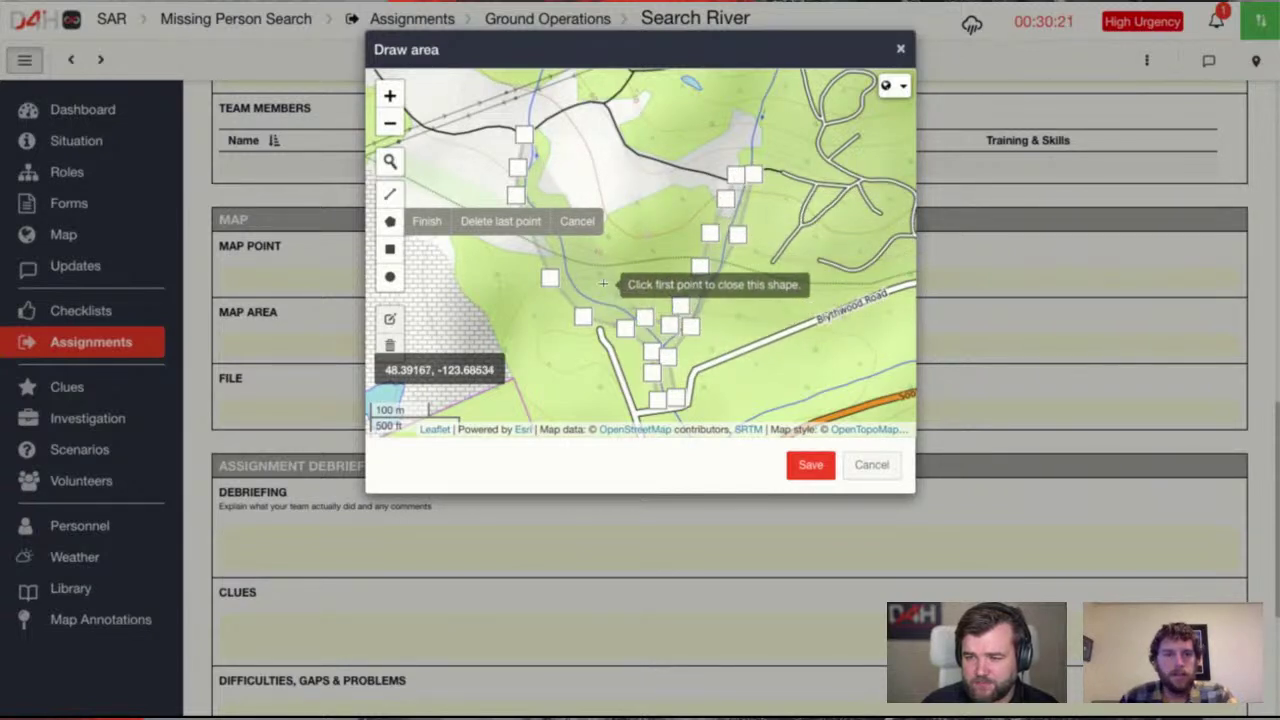
pyautogui.click(590, 281)
pyautogui.click(572, 257)
pyautogui.click(542, 190)
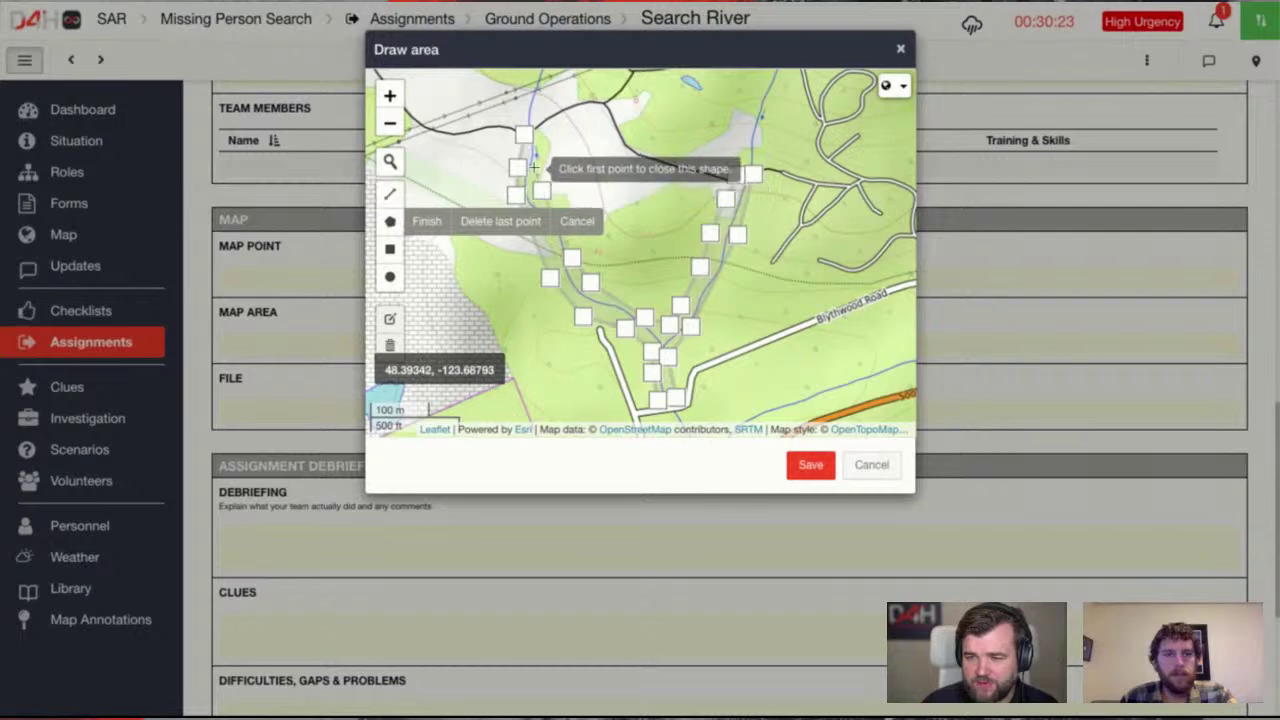
pyautogui.click(536, 160)
pyautogui.click(526, 139)
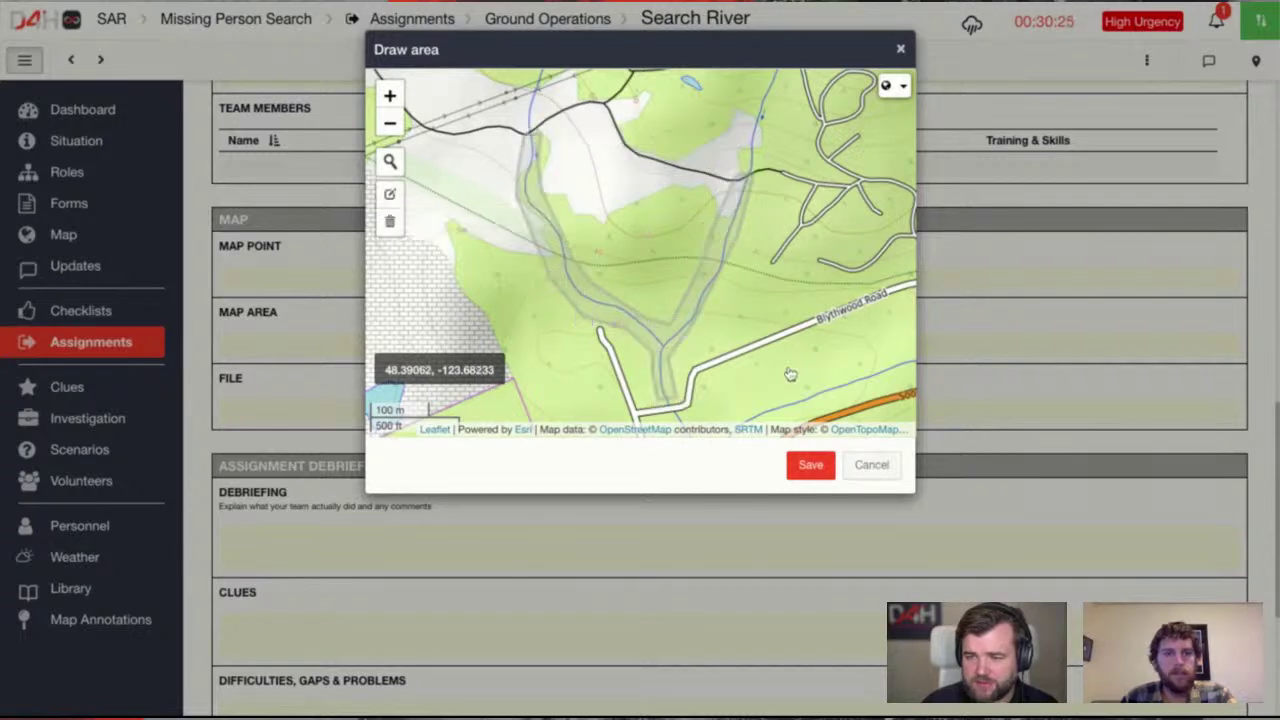
pyautogui.click(810, 464)
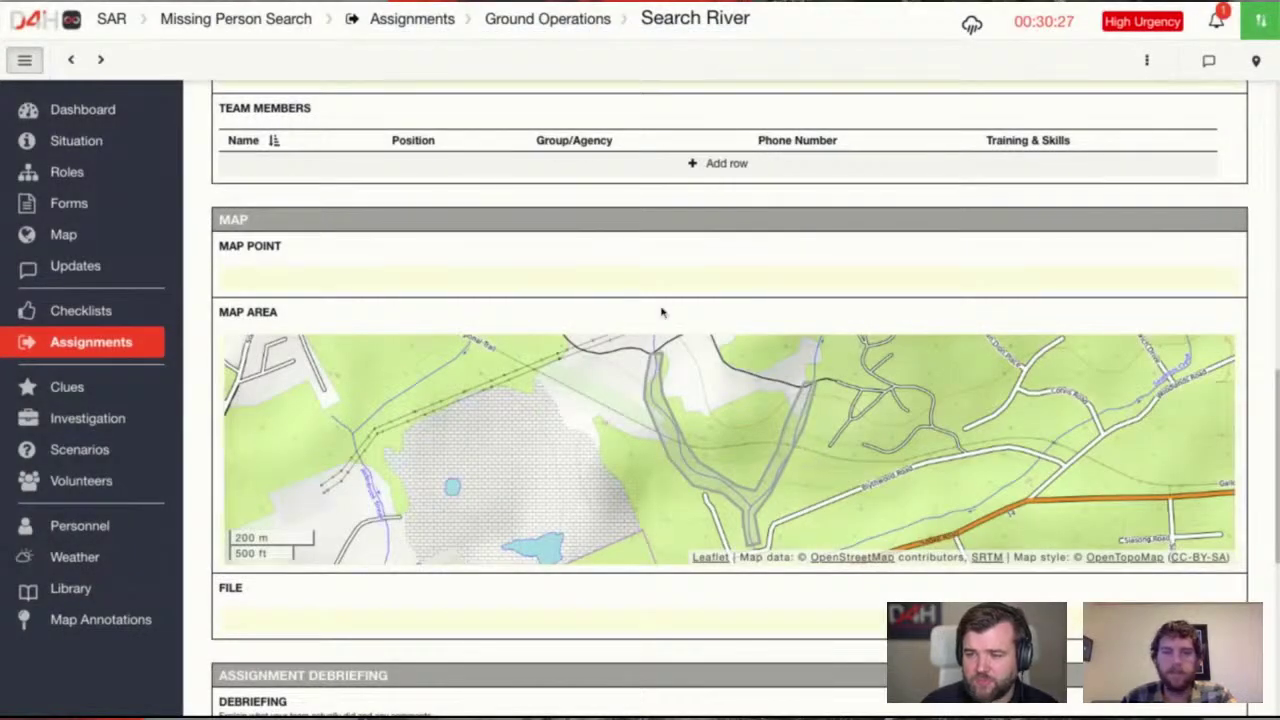
# Open the Search Forest Area assignment from the Ground Operations list
pyautogui.scroll(1, 690, 298)
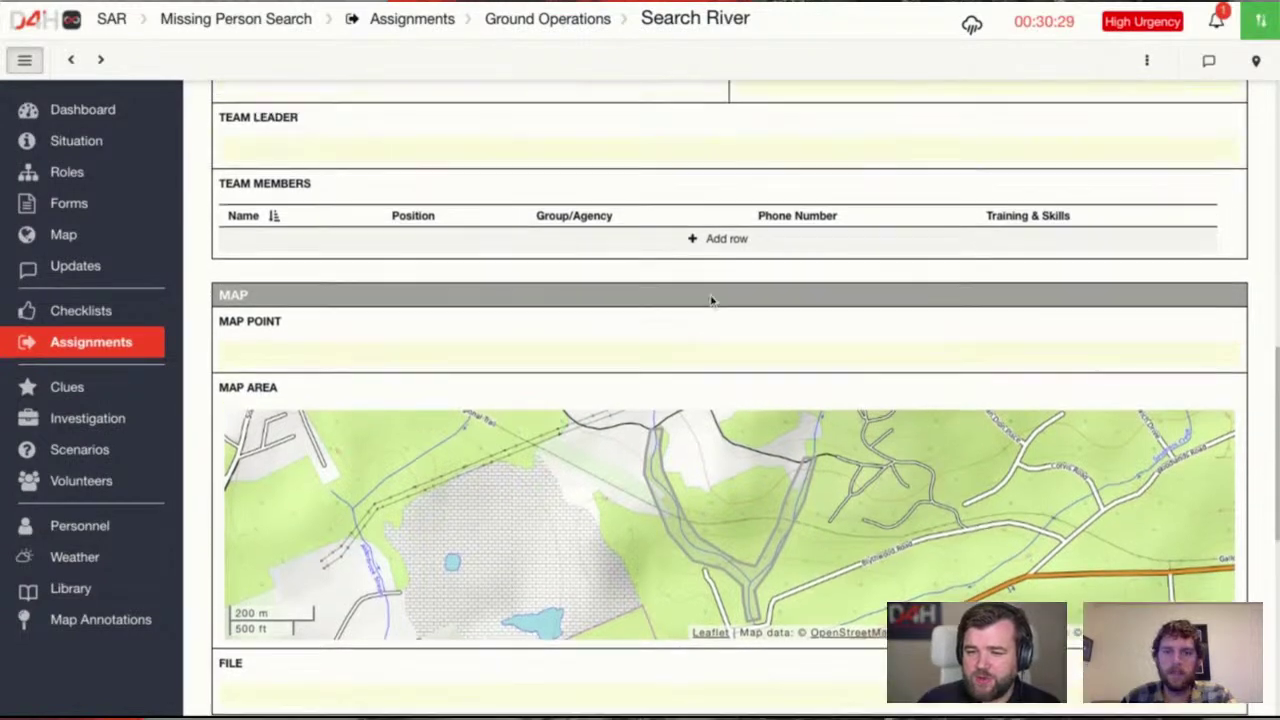
pyautogui.scroll(10, 711, 300)
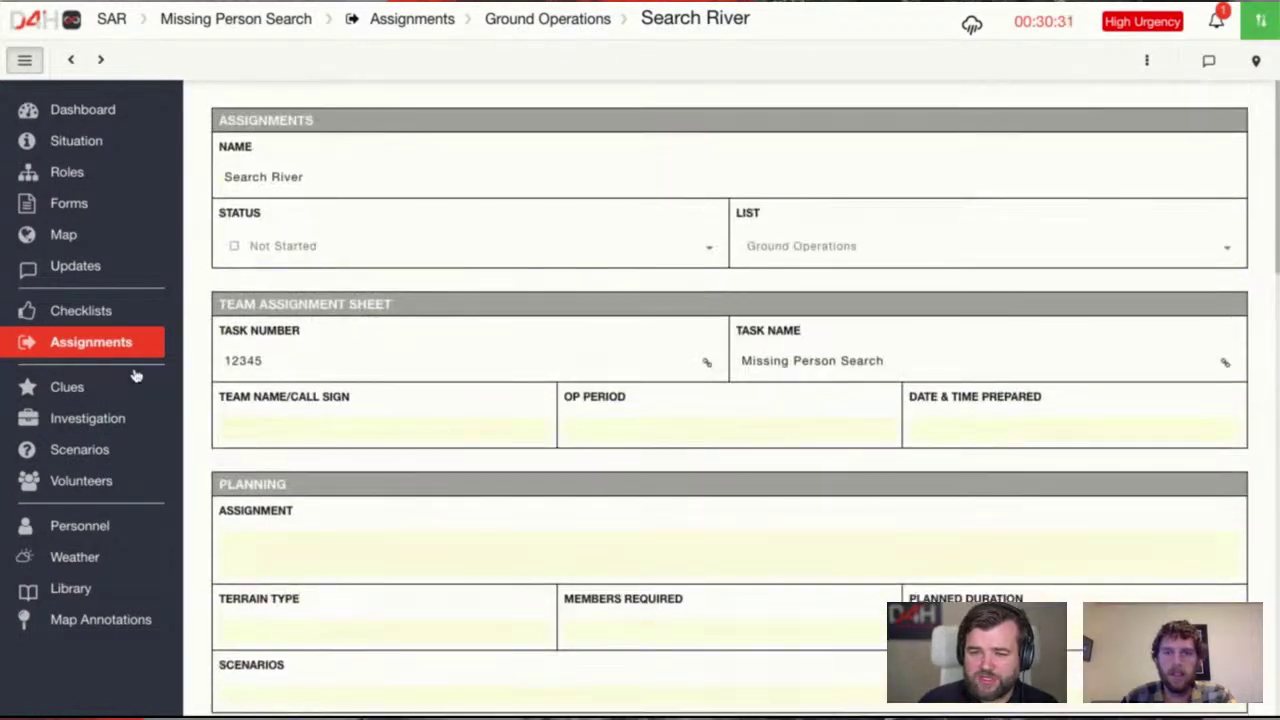
pyautogui.click(130, 357)
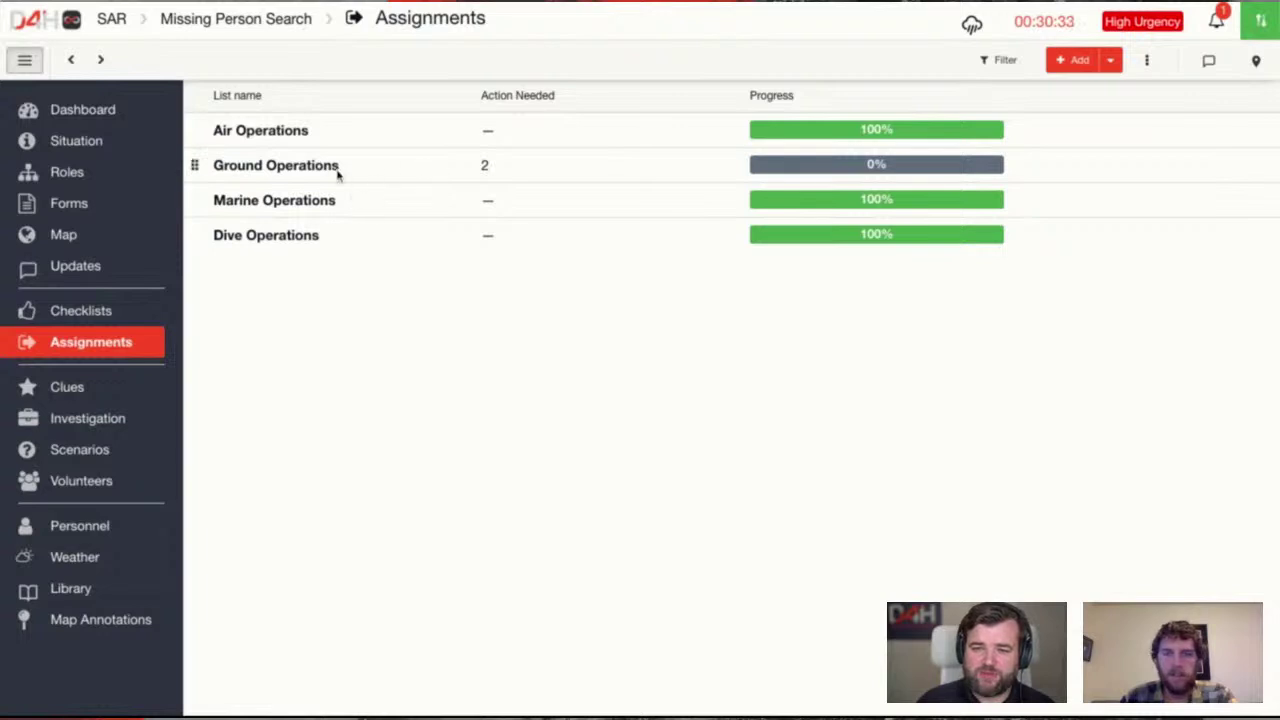
pyautogui.click(523, 176)
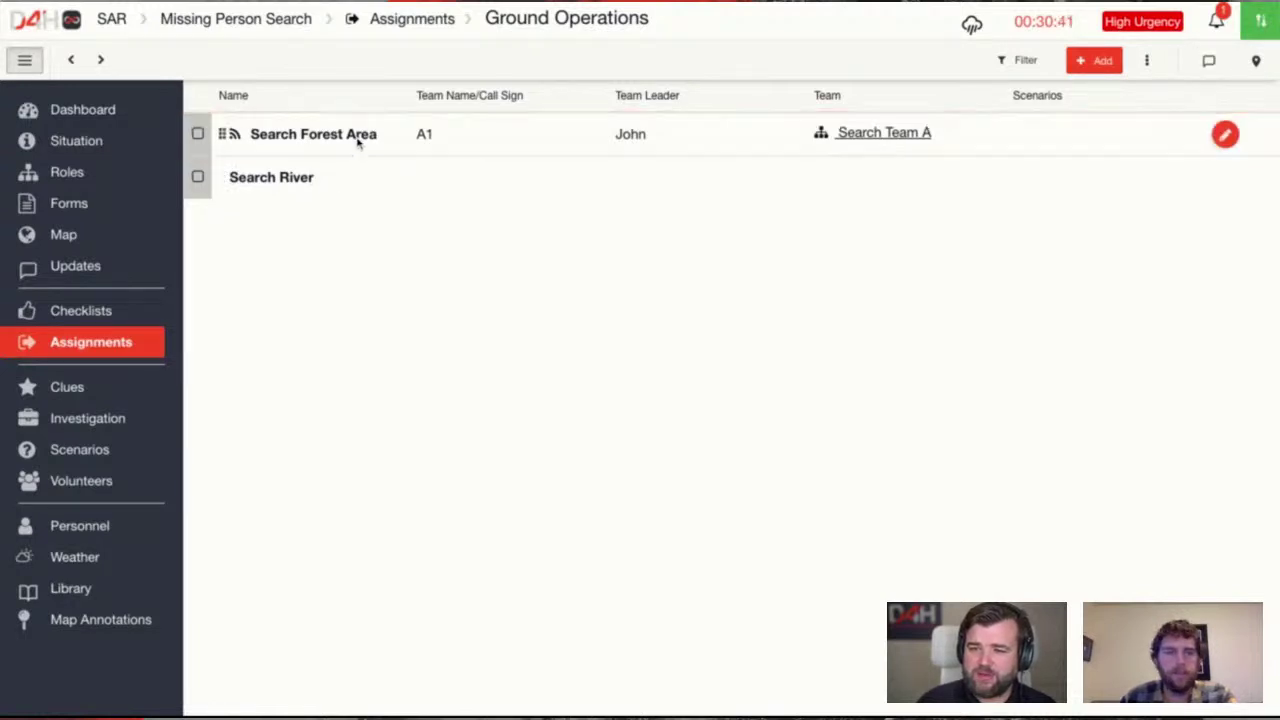
pyautogui.click(357, 142)
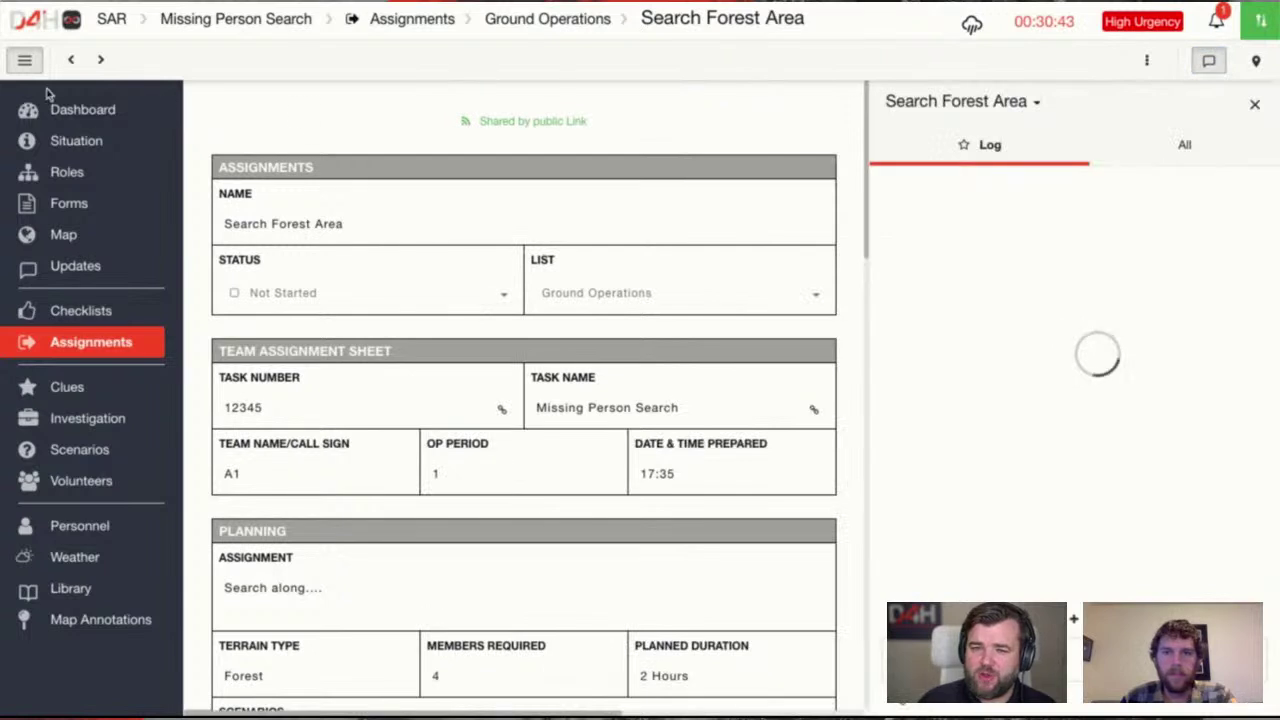
pyautogui.click(24, 60)
pyautogui.click(850, 658)
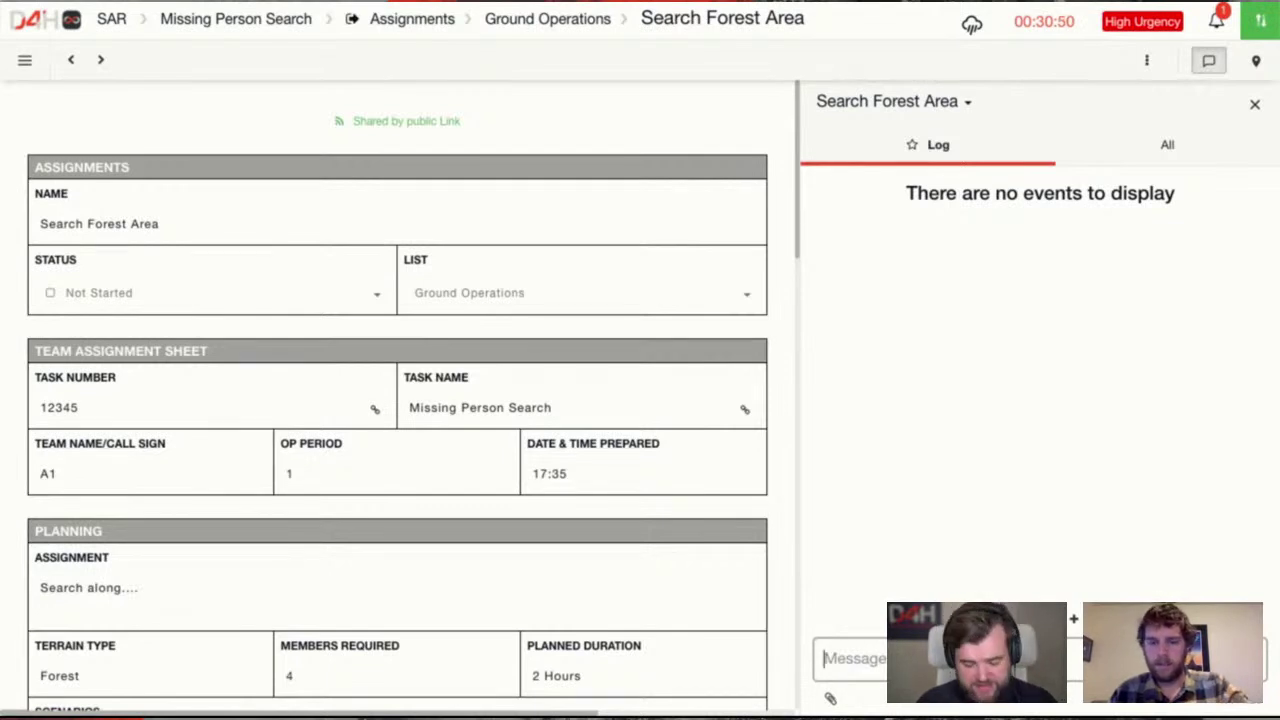
pyautogui.write('Departing')
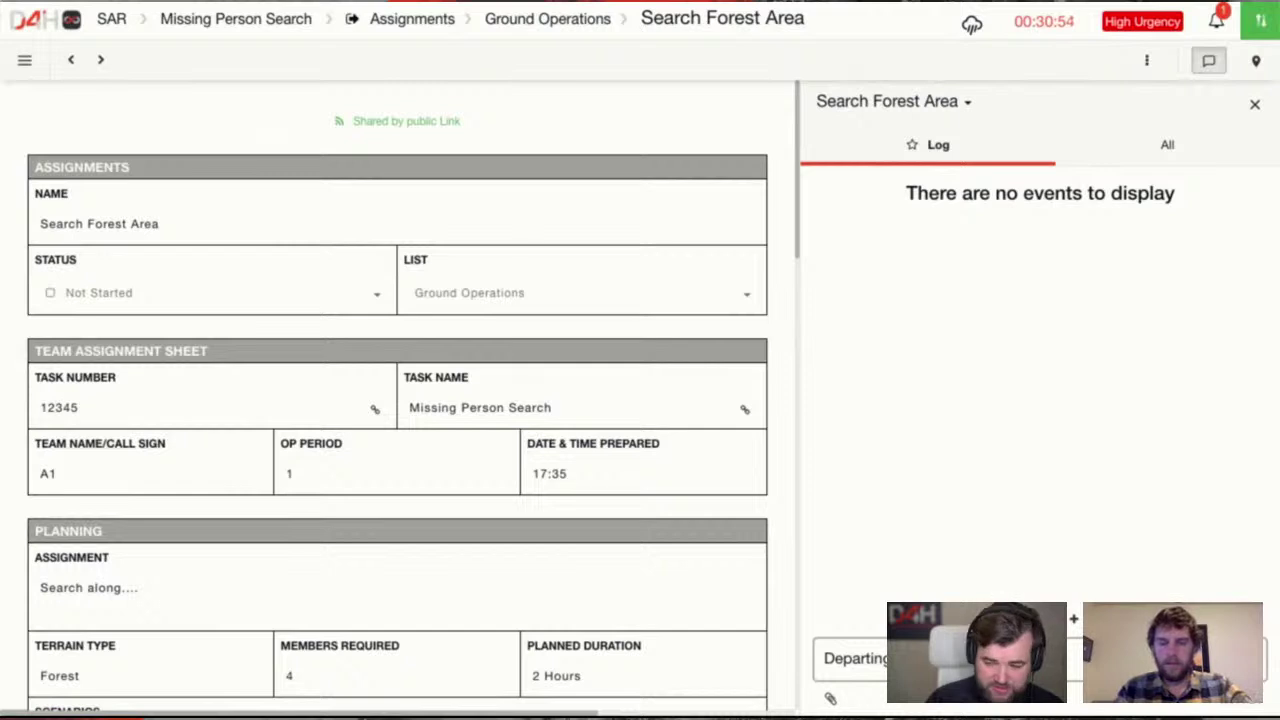
pyautogui.write('A')
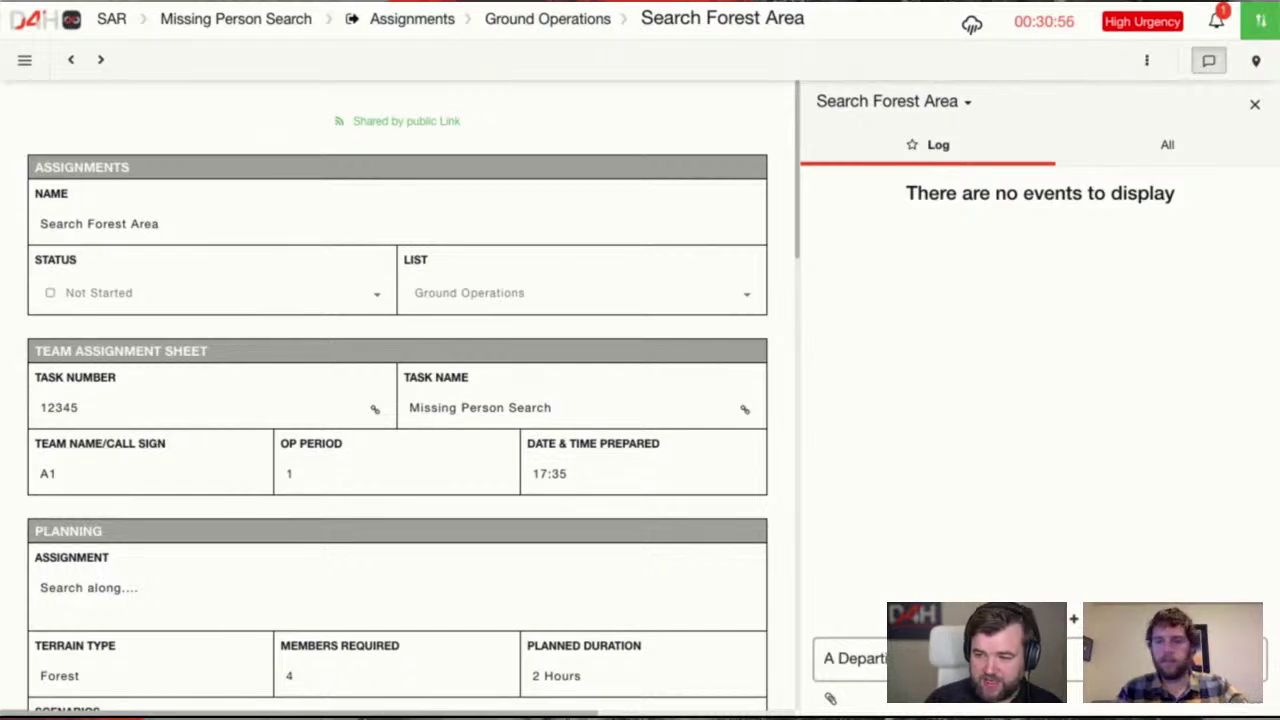
pyautogui.press('BackSpace')
pyautogui.press('BackSpace')
pyautogui.write('@team D')
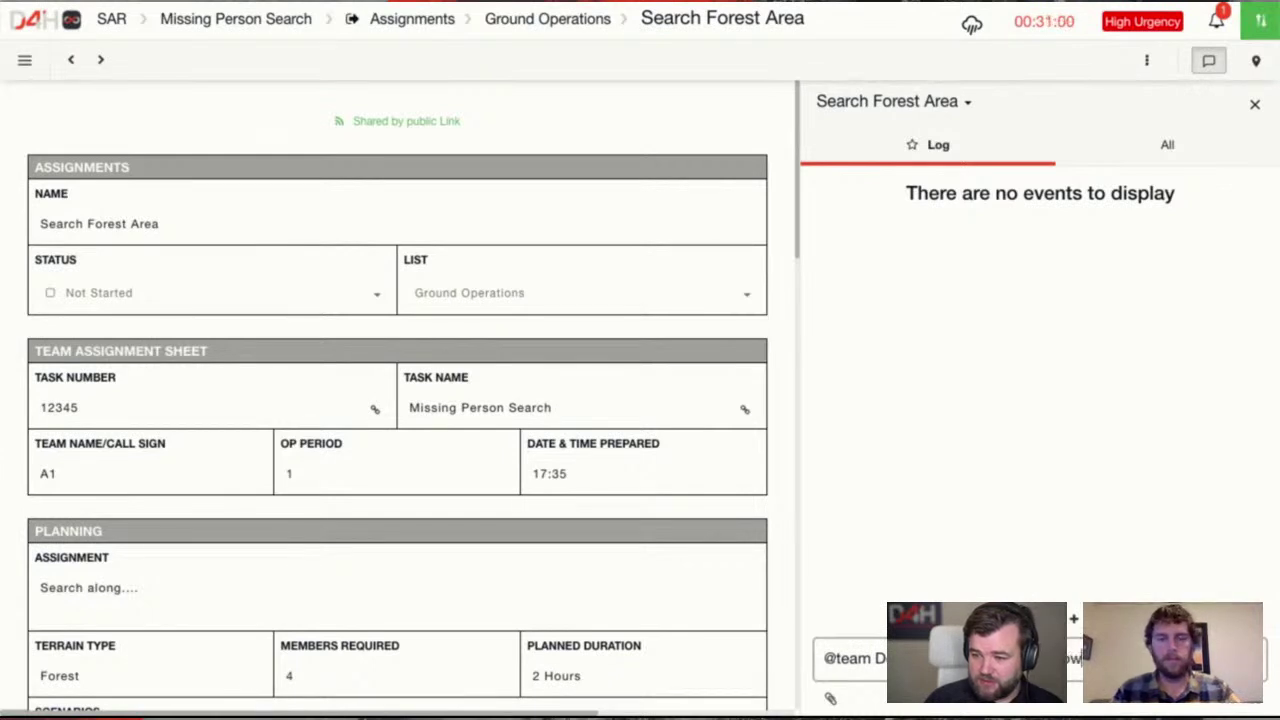
pyautogui.click(873, 658)
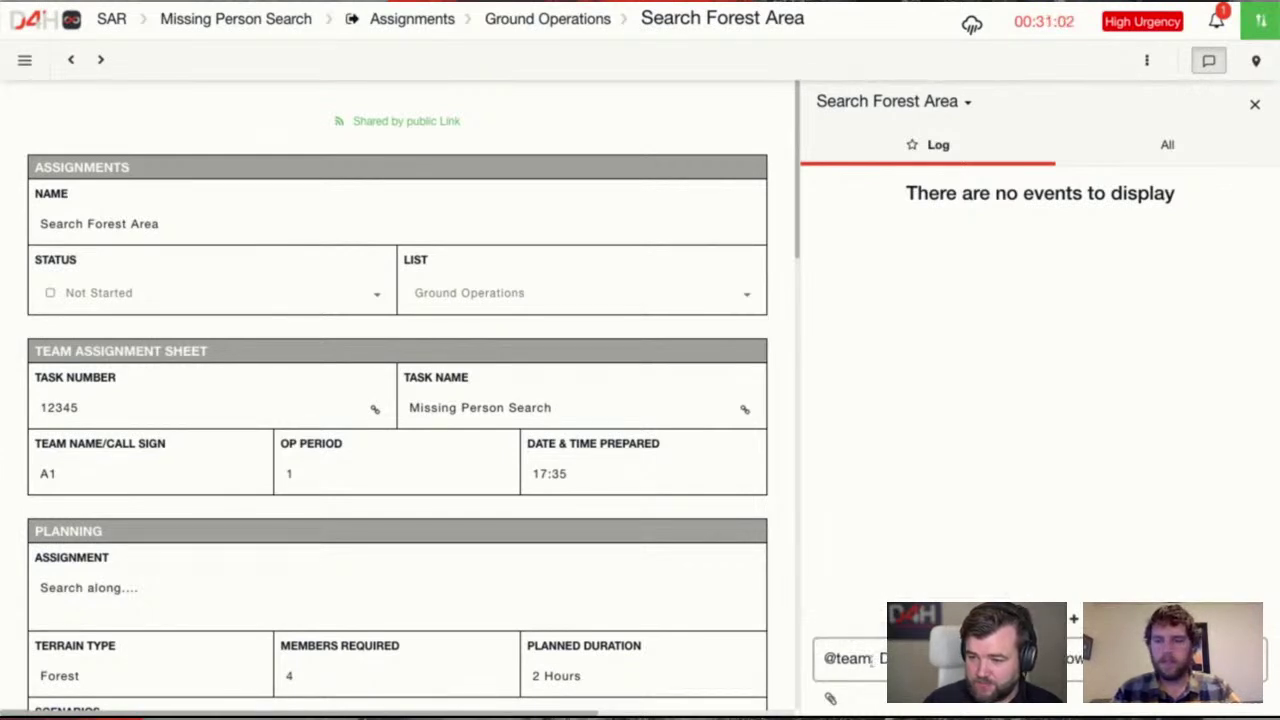
pyautogui.press('Return')
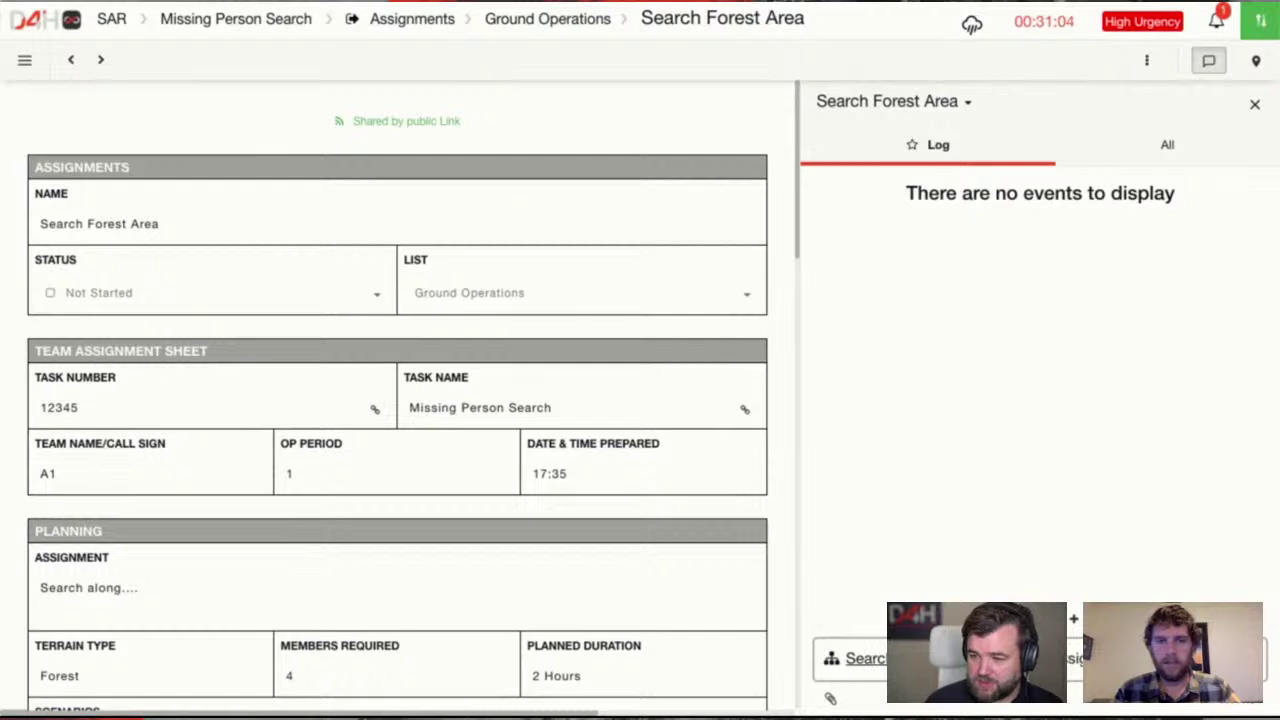
pyautogui.press('Return')
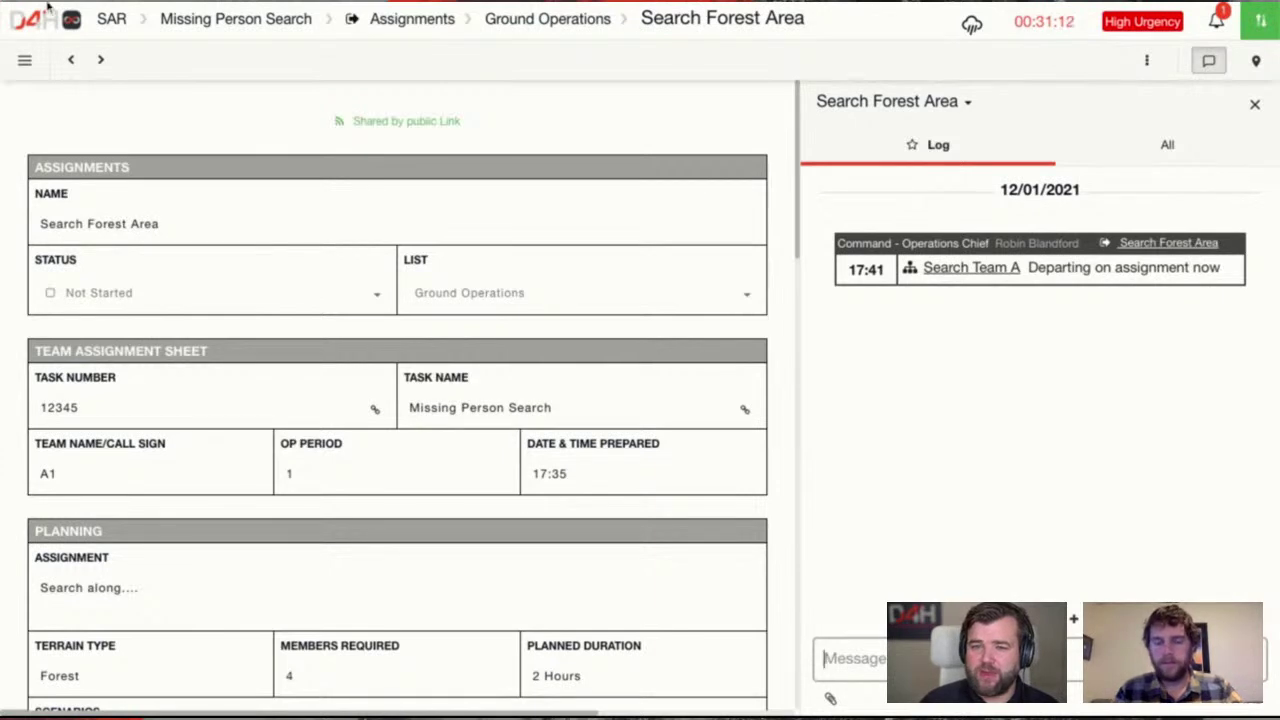
pyautogui.click(71, 60)
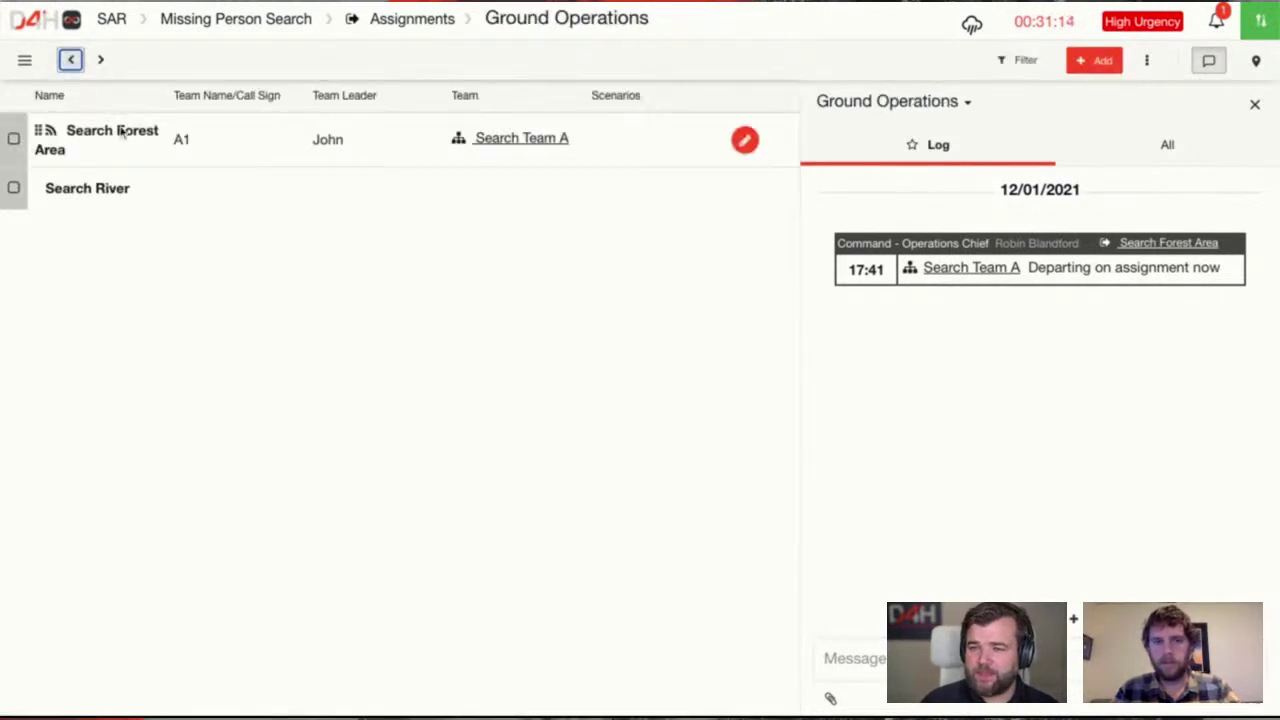
# Log 'River search will commence at 2pm' on Search River, then reopen Search Forest Area
pyautogui.click(168, 197)
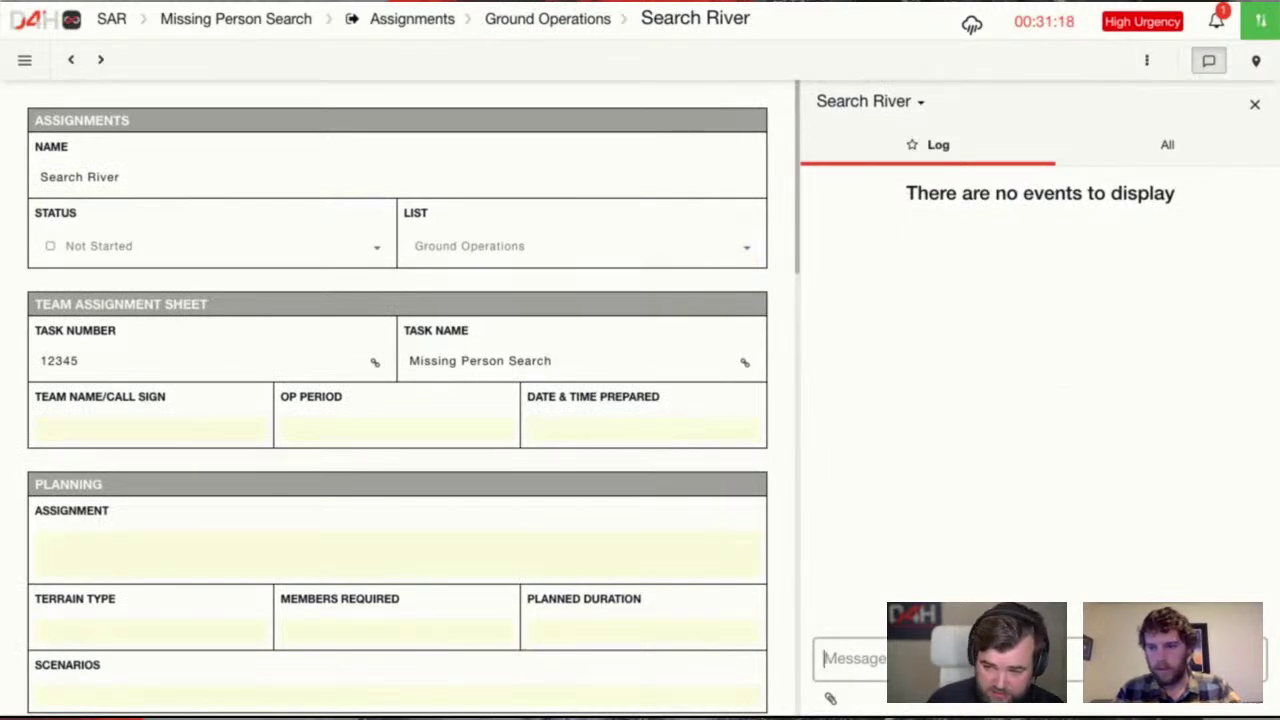
pyautogui.write('River sea')
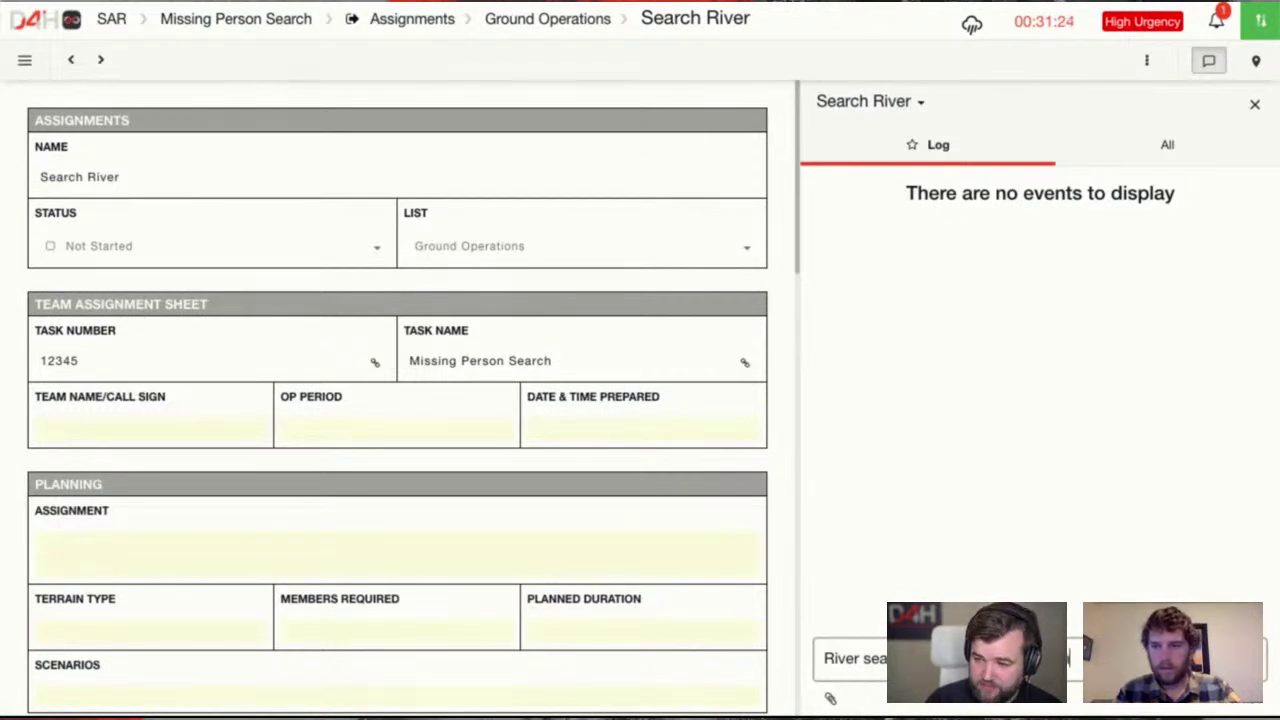
pyautogui.press('Return')
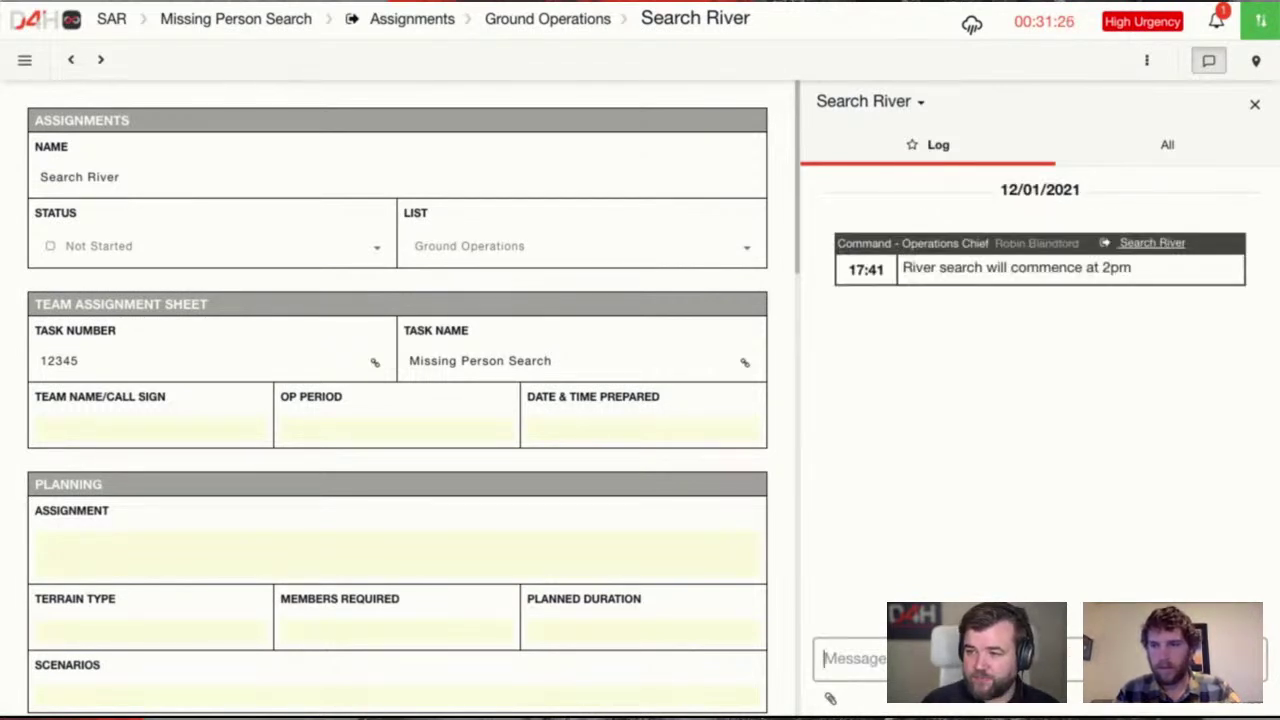
pyautogui.click(70, 59)
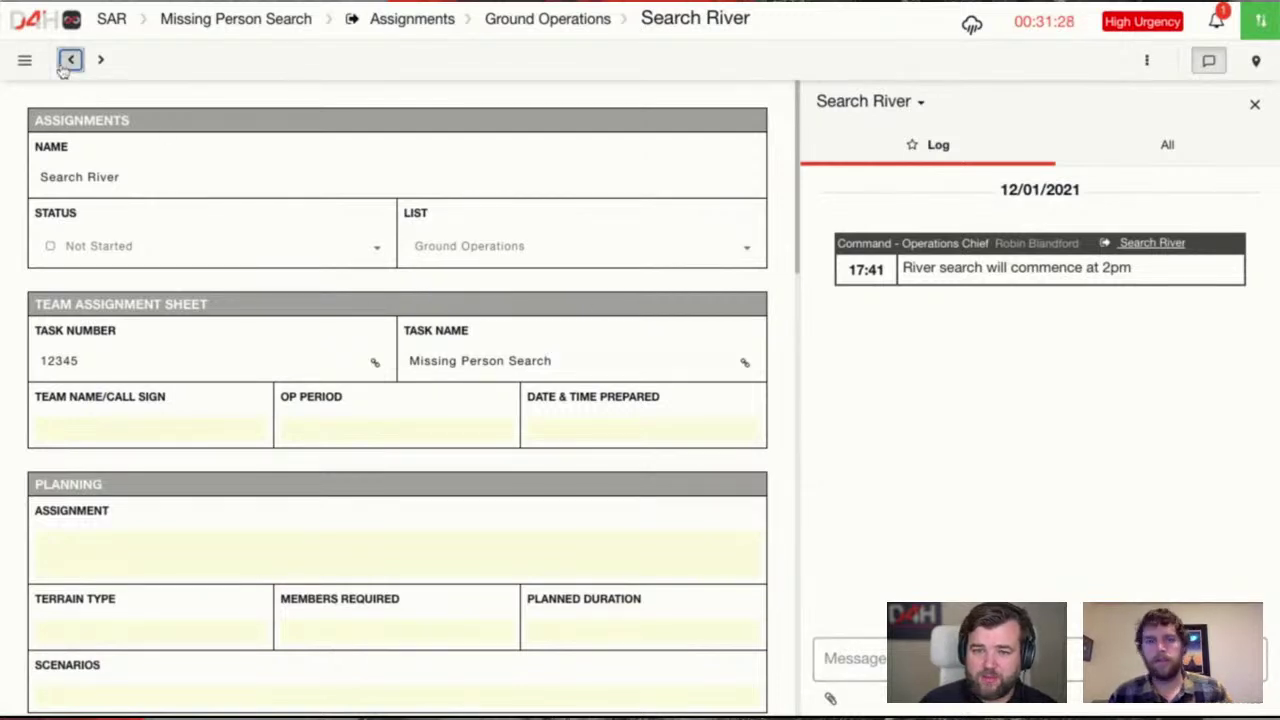
pyautogui.click(116, 160)
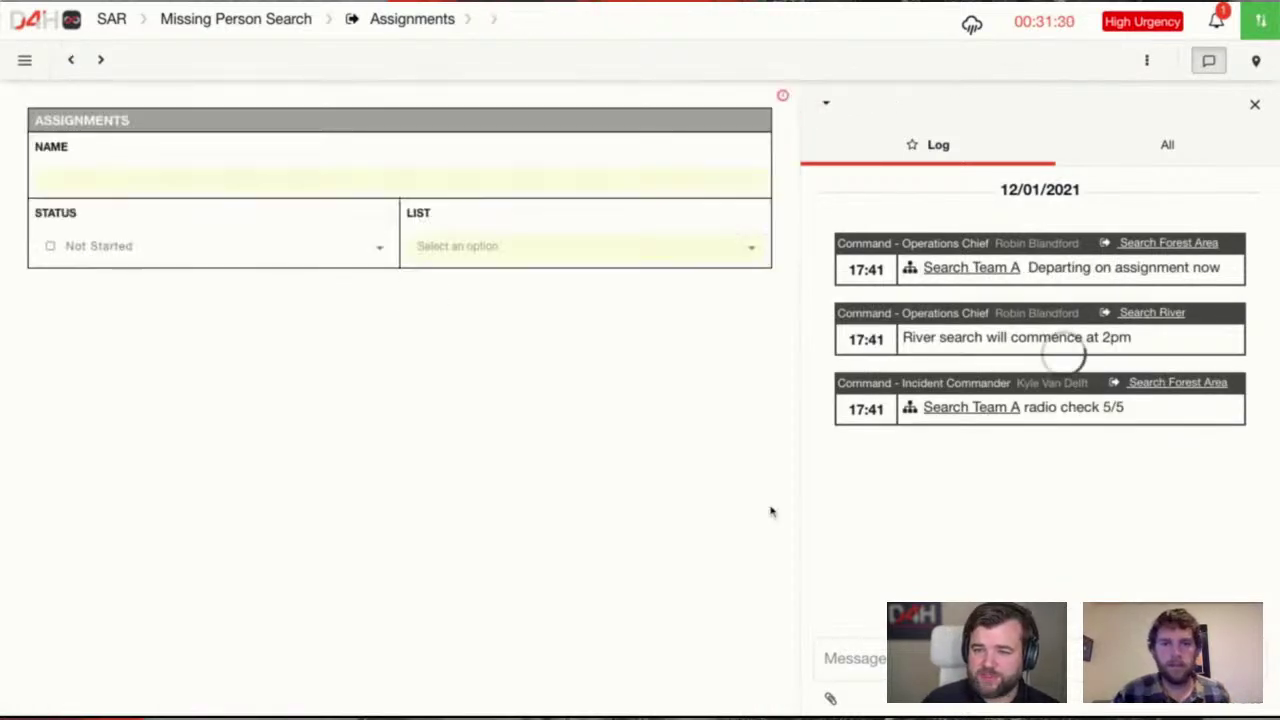
# Navigate via the Assignments breadcrumb into Search Forest Area and back to Ground Operations
pyautogui.click(852, 658)
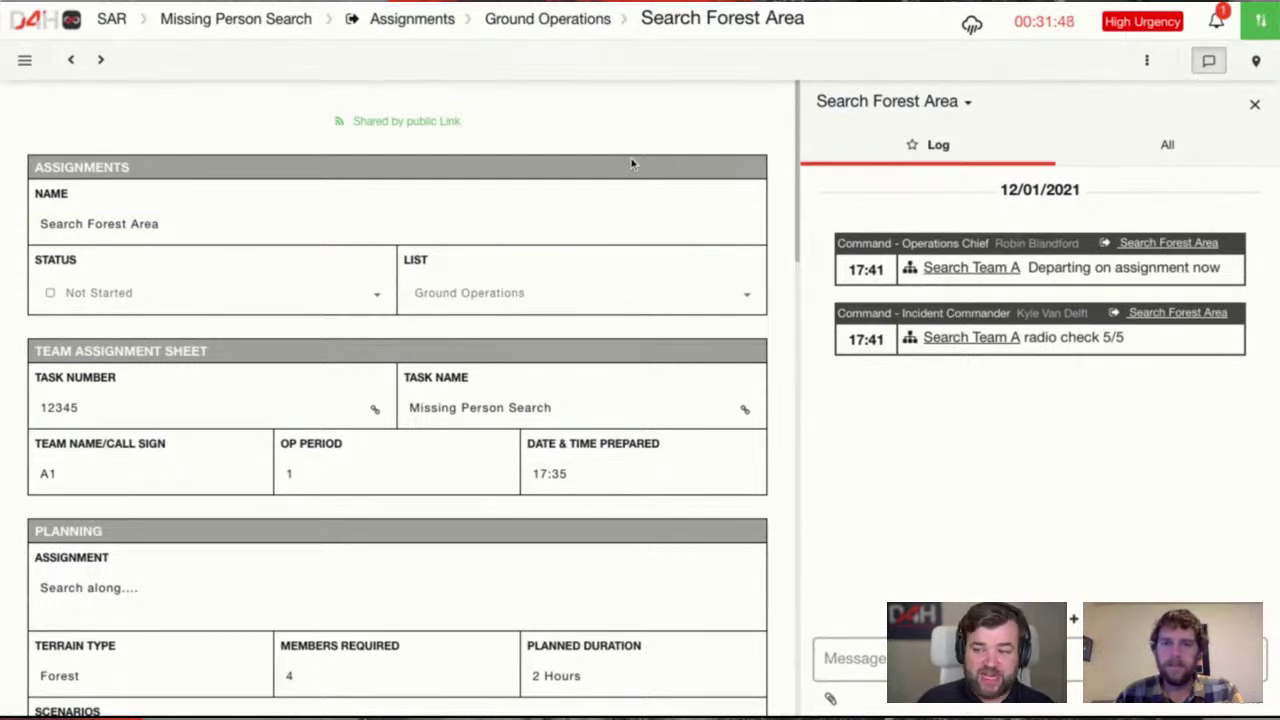
pyautogui.click(72, 60)
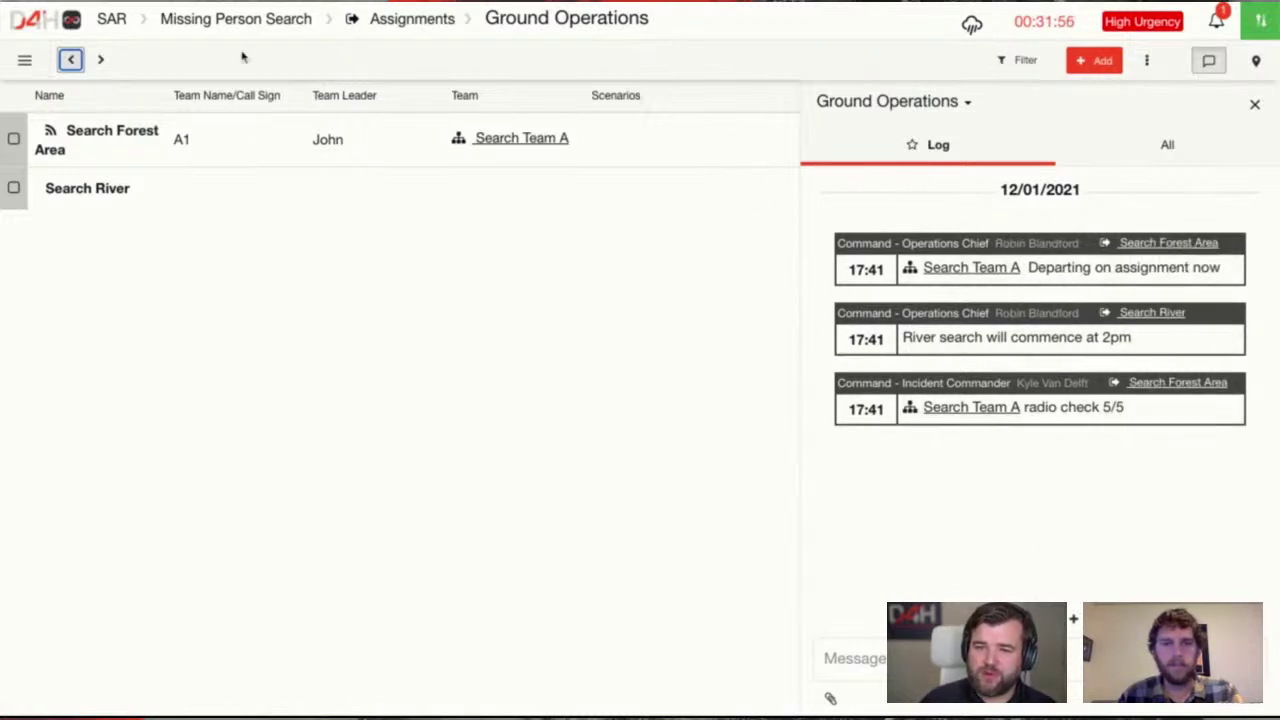
pyautogui.click(390, 35)
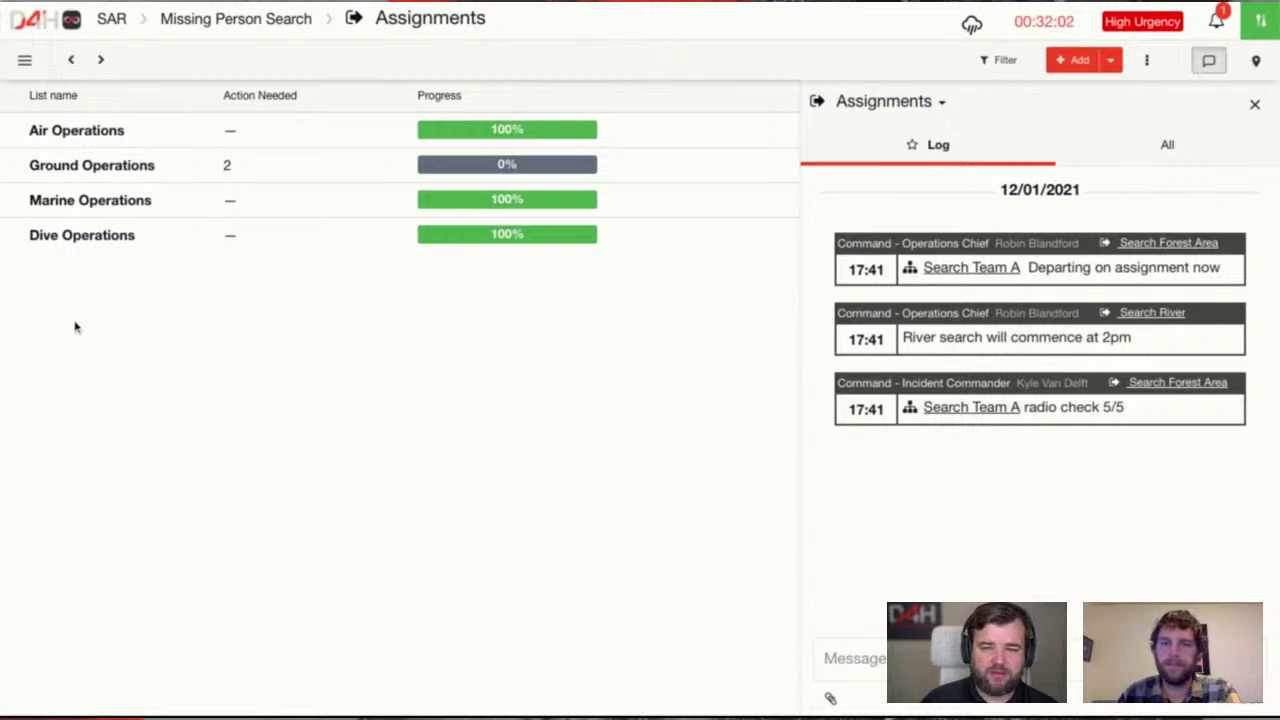
pyautogui.click(125, 175)
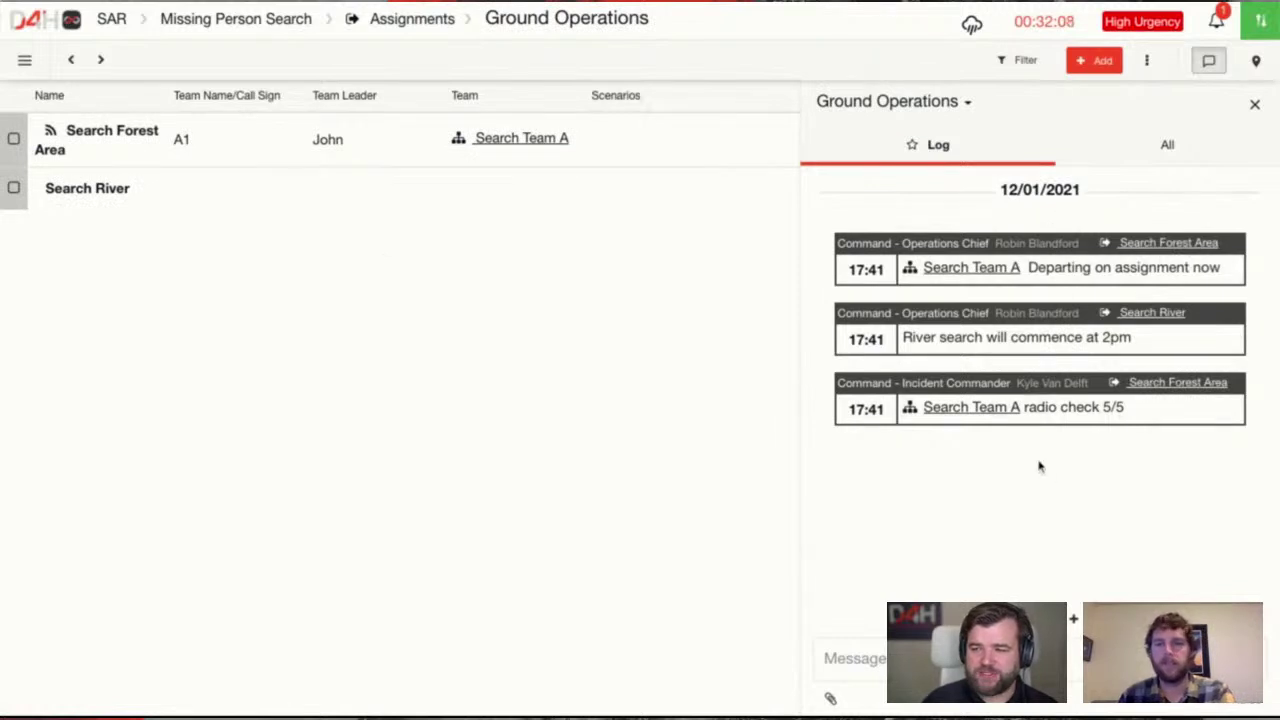
pyautogui.click(111, 155)
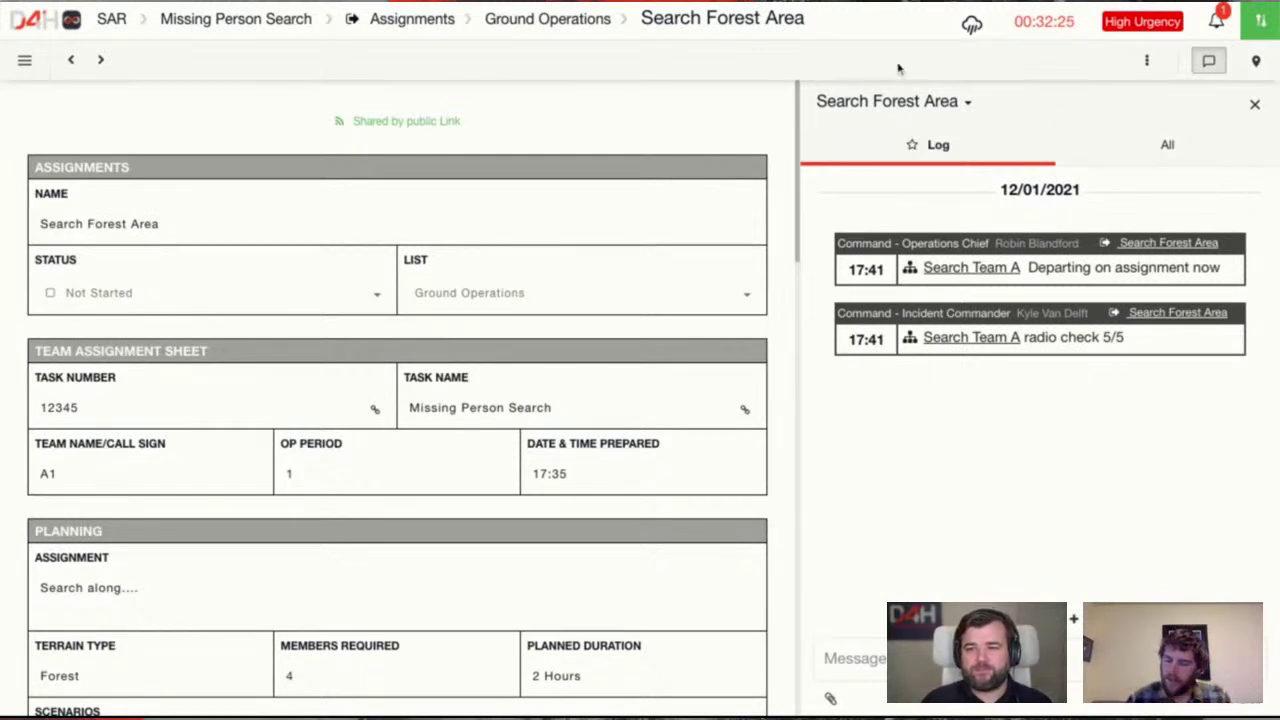
pyautogui.click(546, 33)
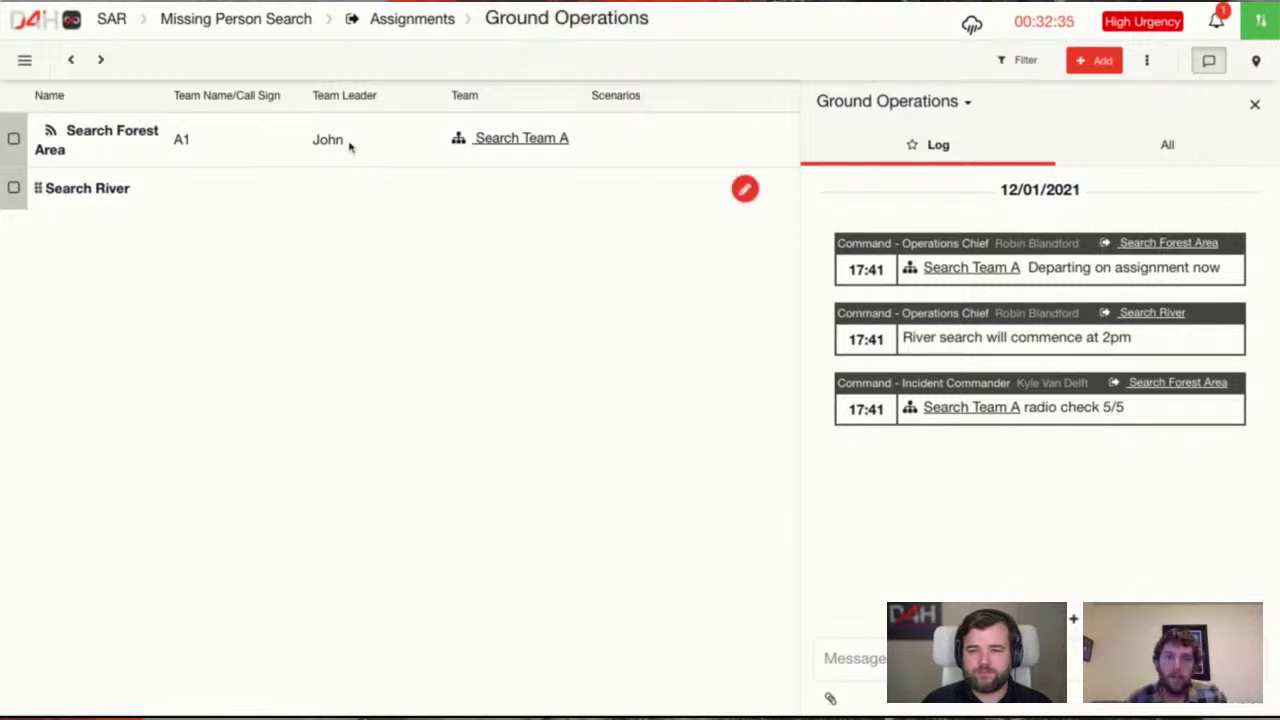
# View the Operations Chief role's details on the Roles page, then switch to Updates
pyautogui.click(26, 60)
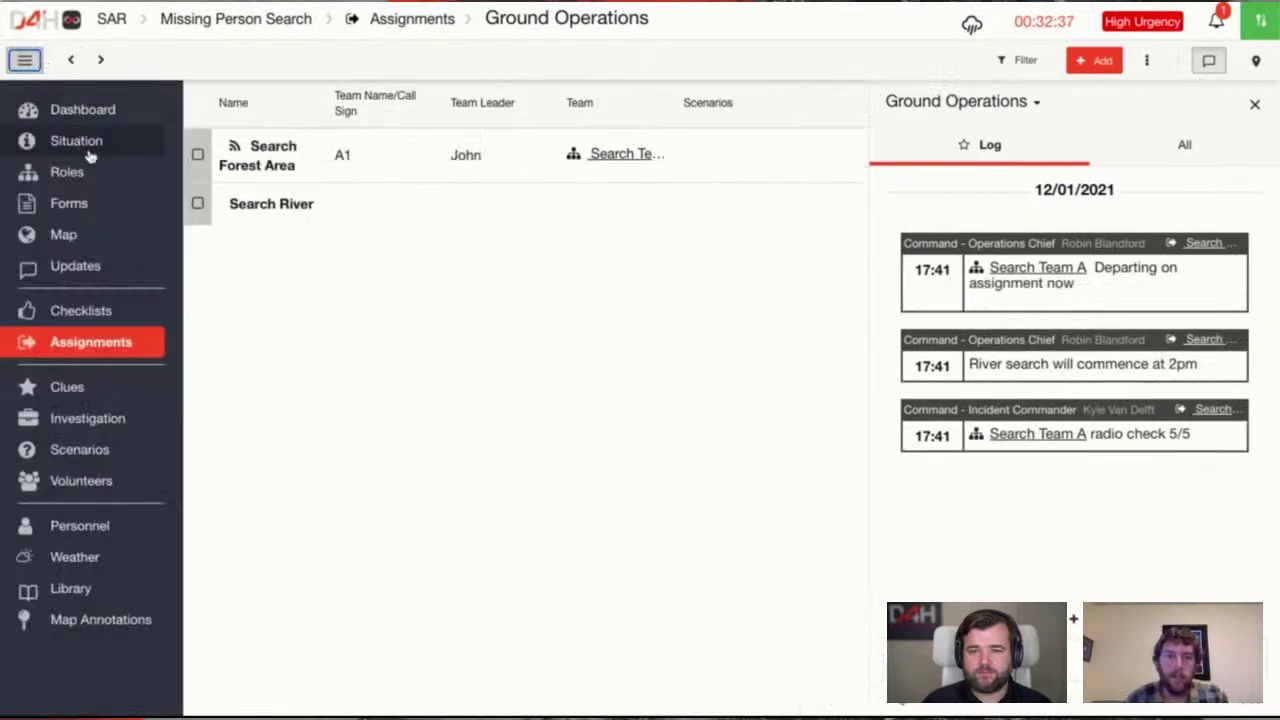
pyautogui.click(70, 174)
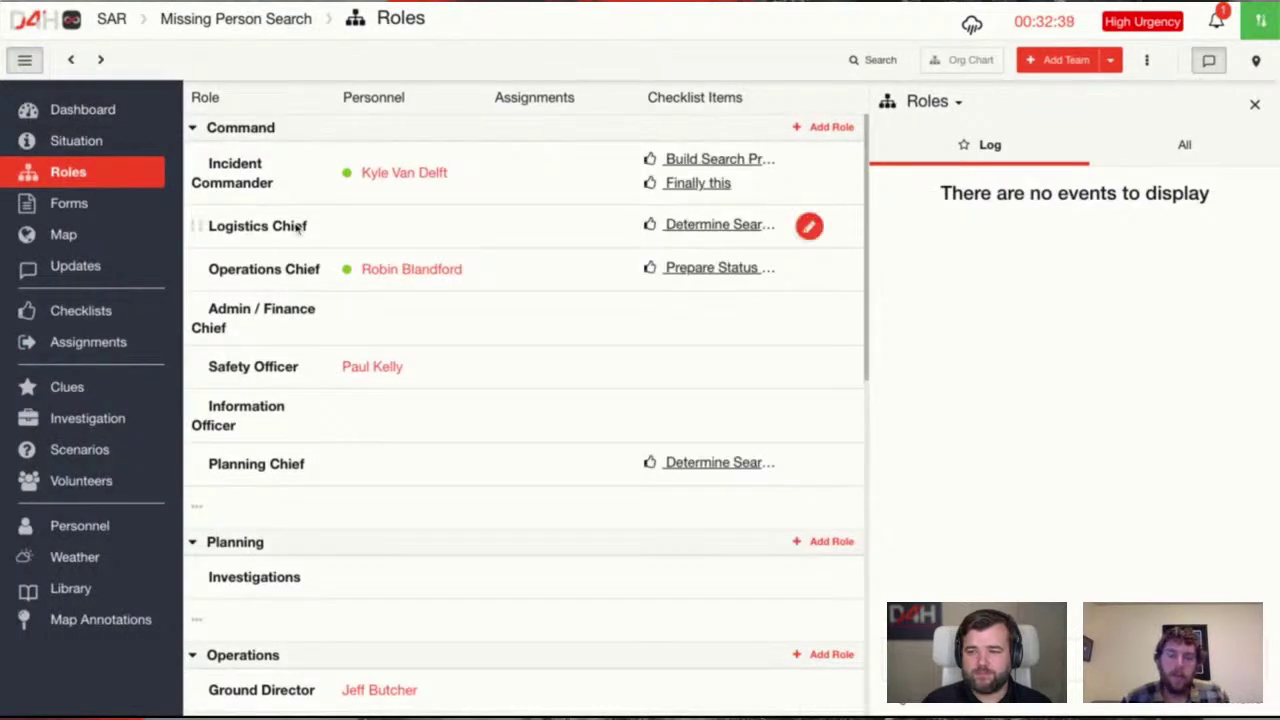
pyautogui.click(287, 272)
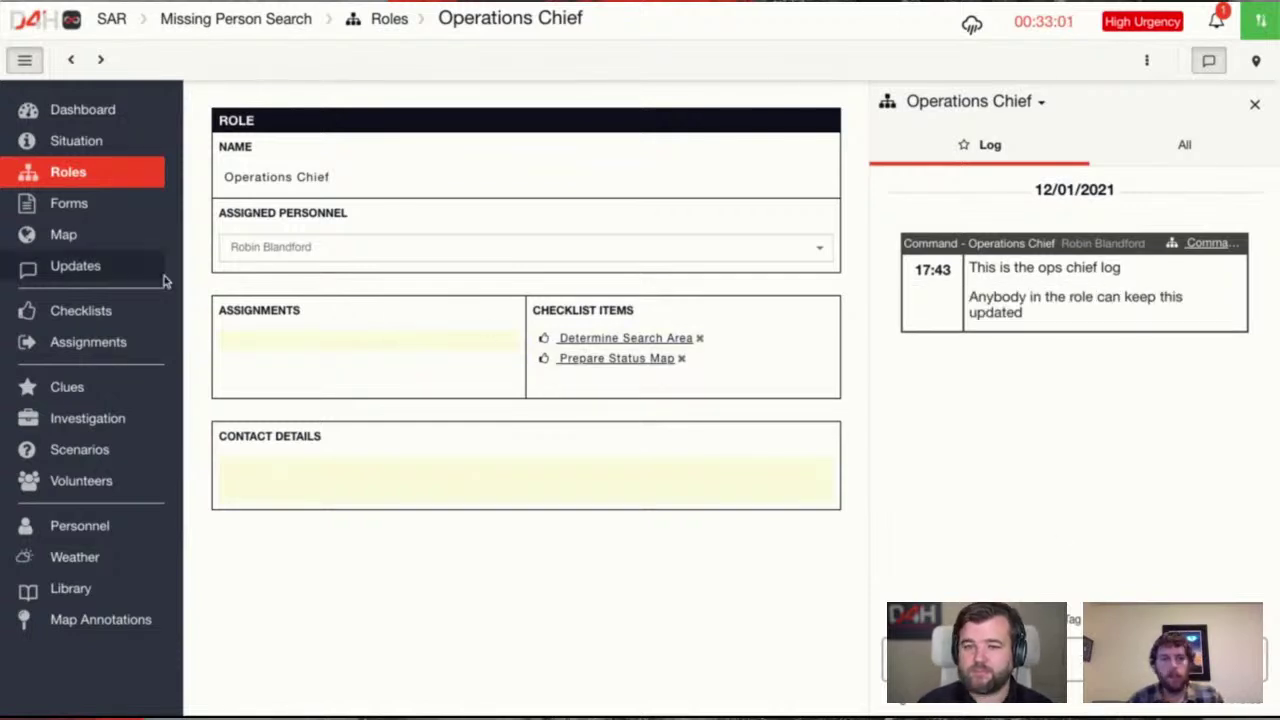
pyautogui.click(120, 278)
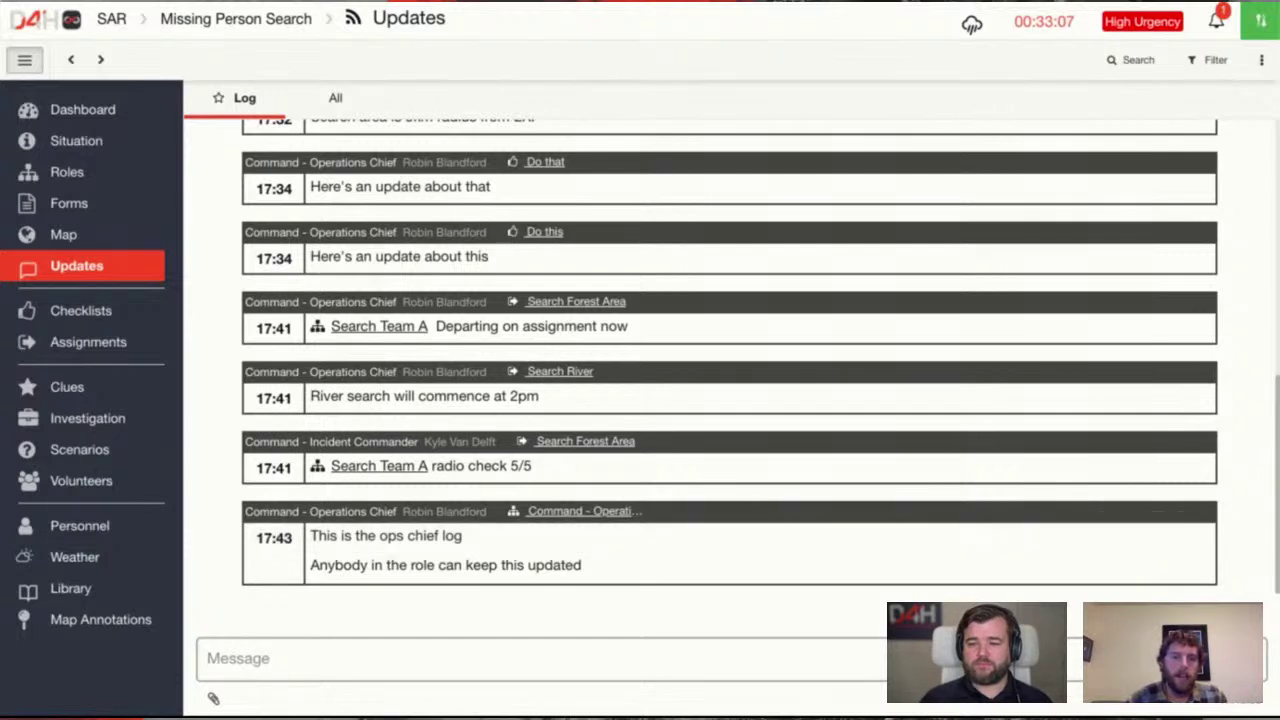
pyautogui.scroll(5, 960, 272)
pyautogui.click(1212, 60)
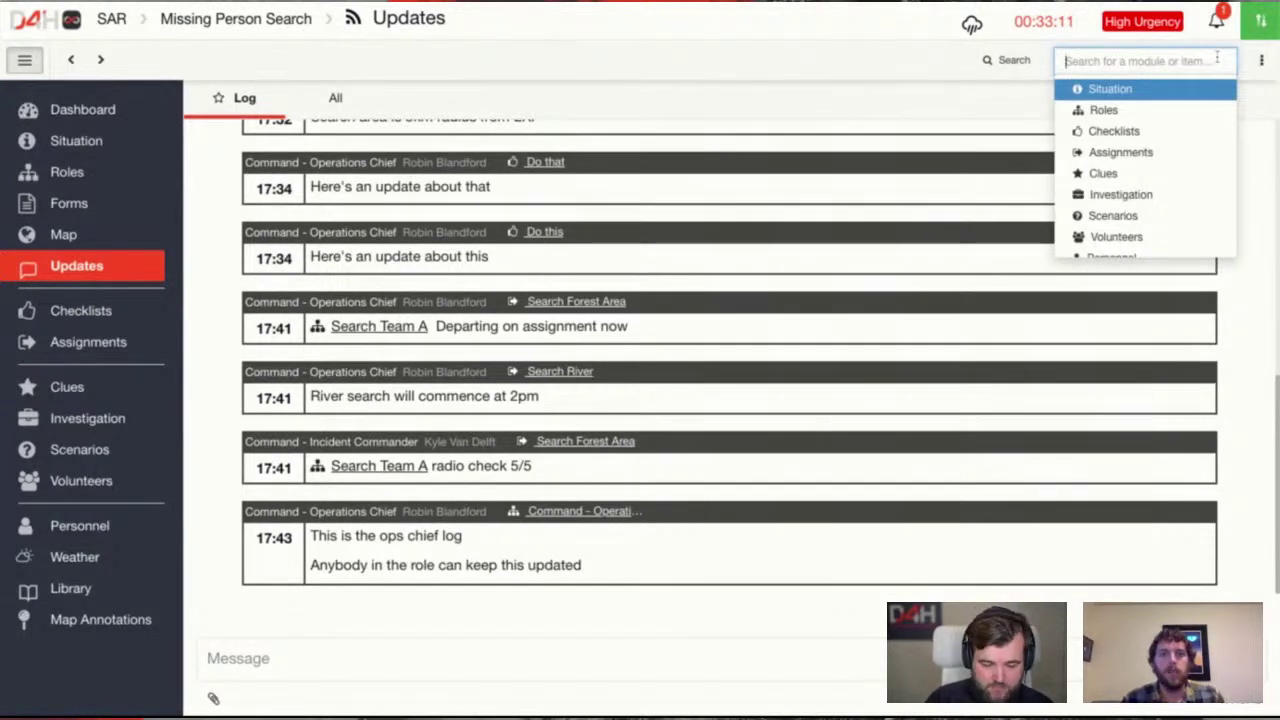
pyautogui.write('op')
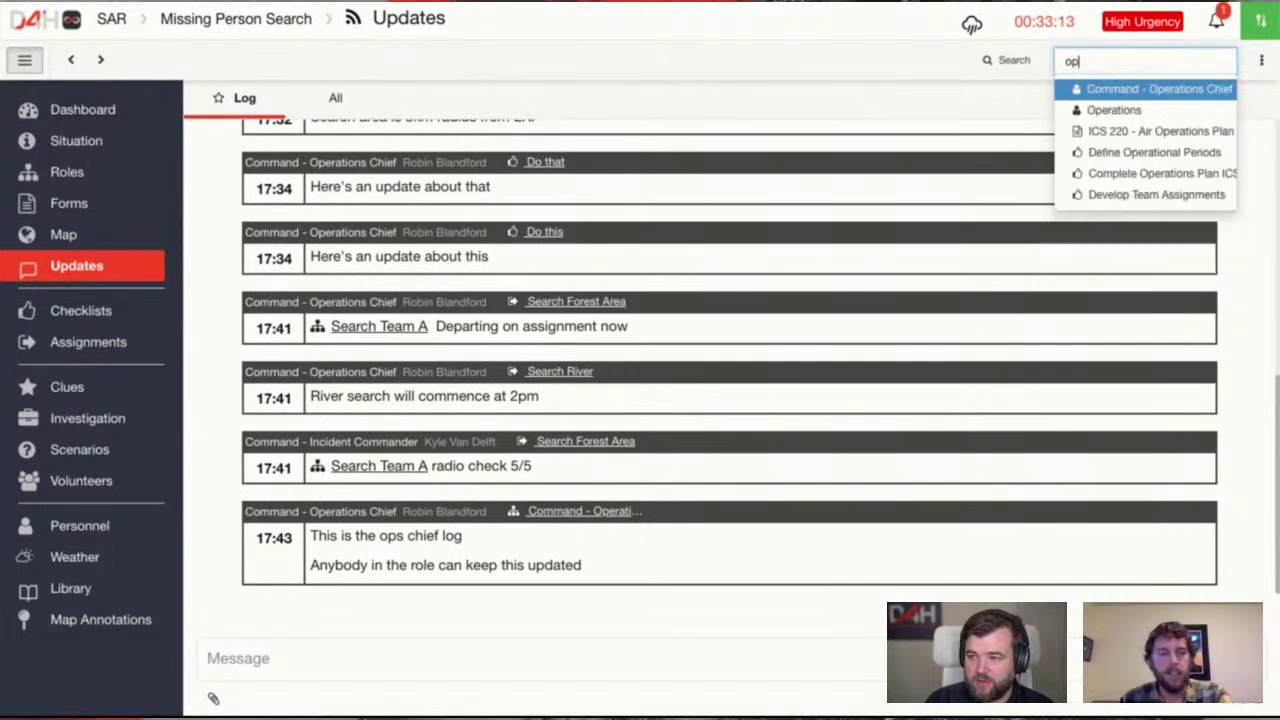
pyautogui.press('Down')
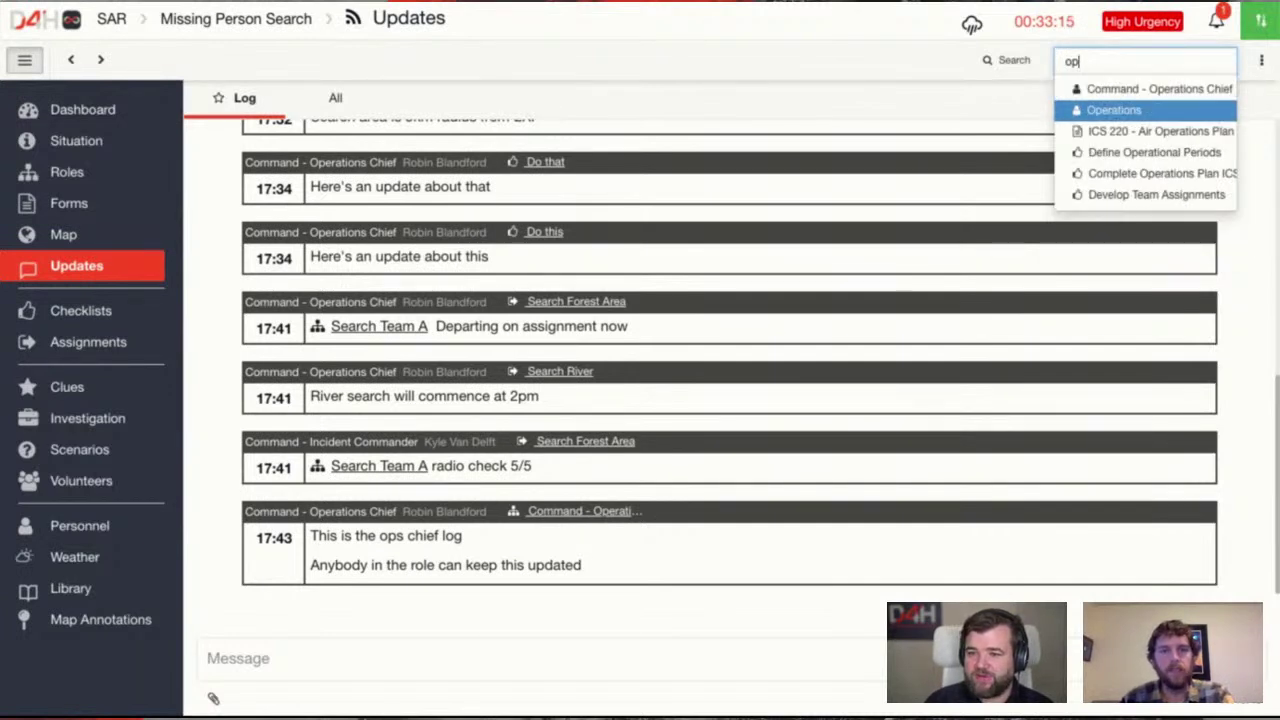
pyautogui.press('Return')
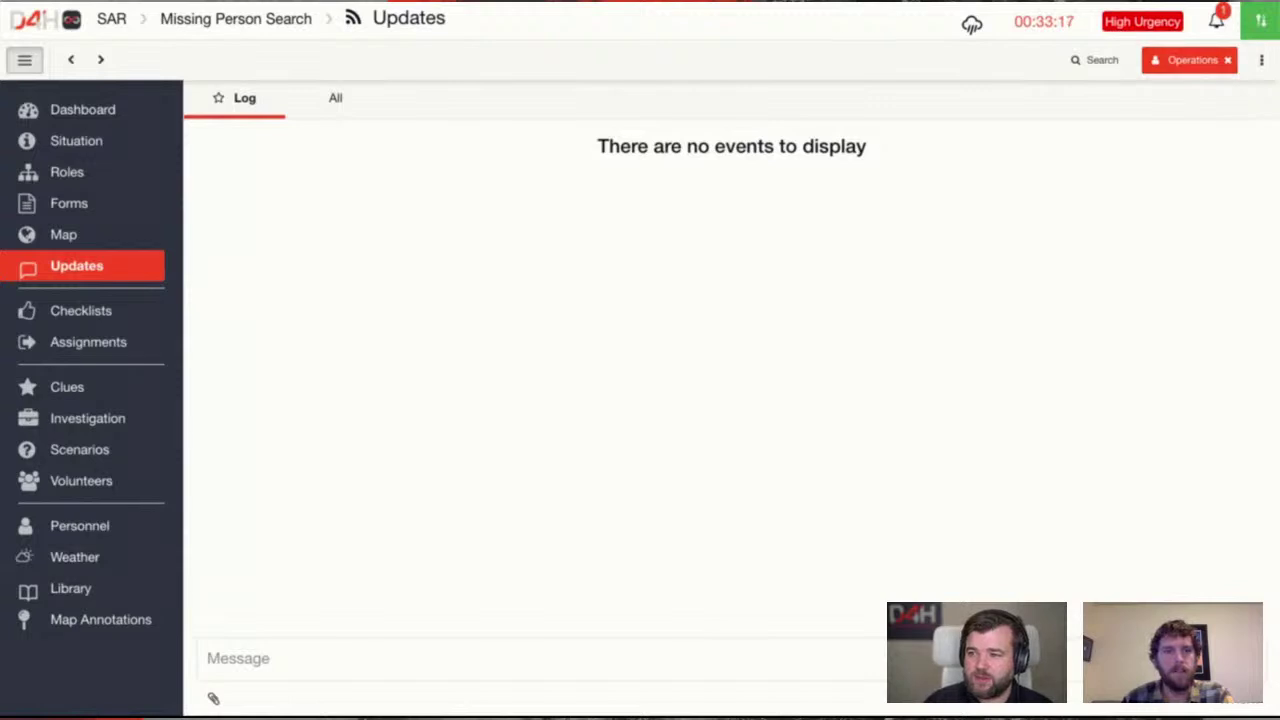
pyautogui.click(1228, 60)
pyautogui.click(1222, 64)
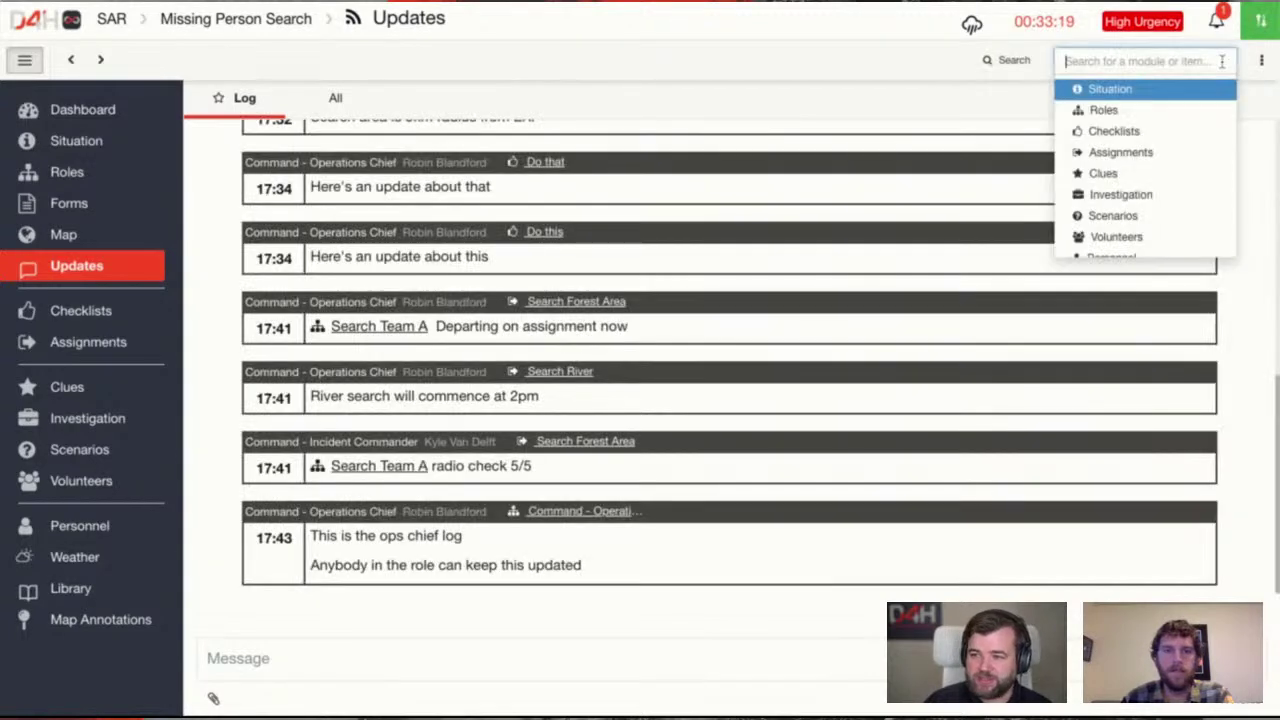
pyautogui.write('oper')
pyautogui.press('Down')
pyautogui.click(1155, 89)
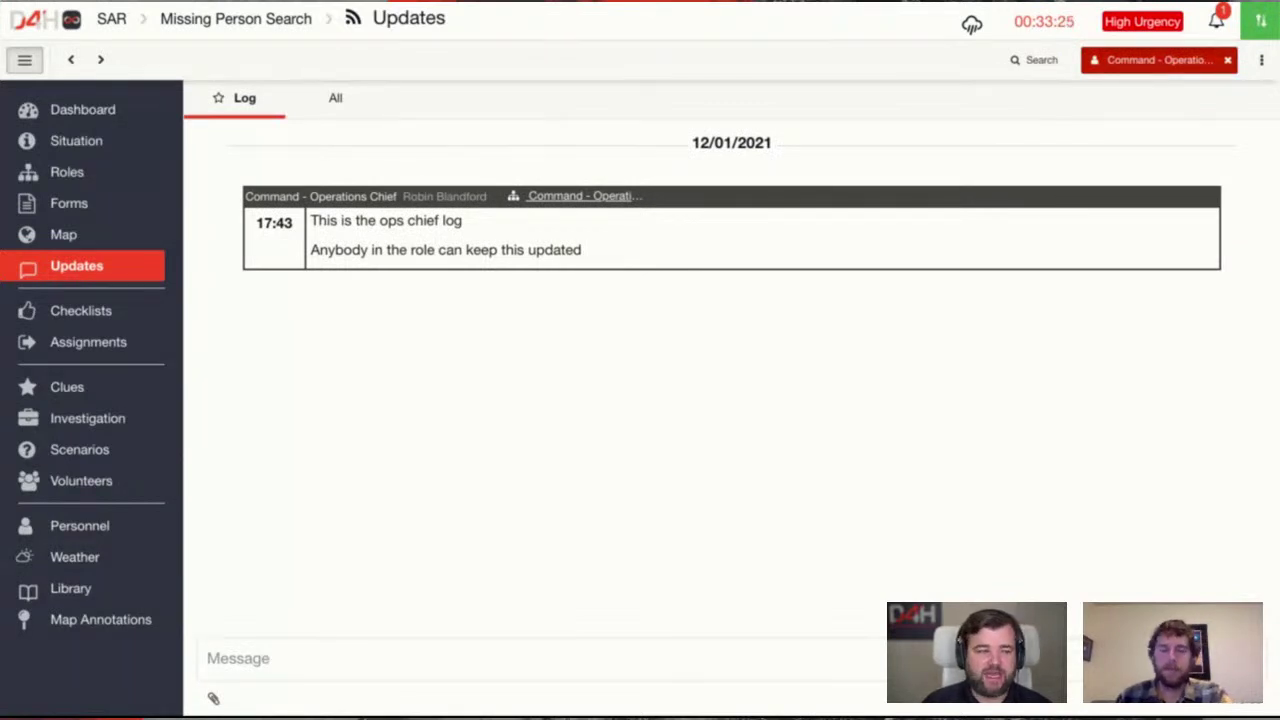
pyautogui.click(1227, 59)
pyautogui.click(1132, 60)
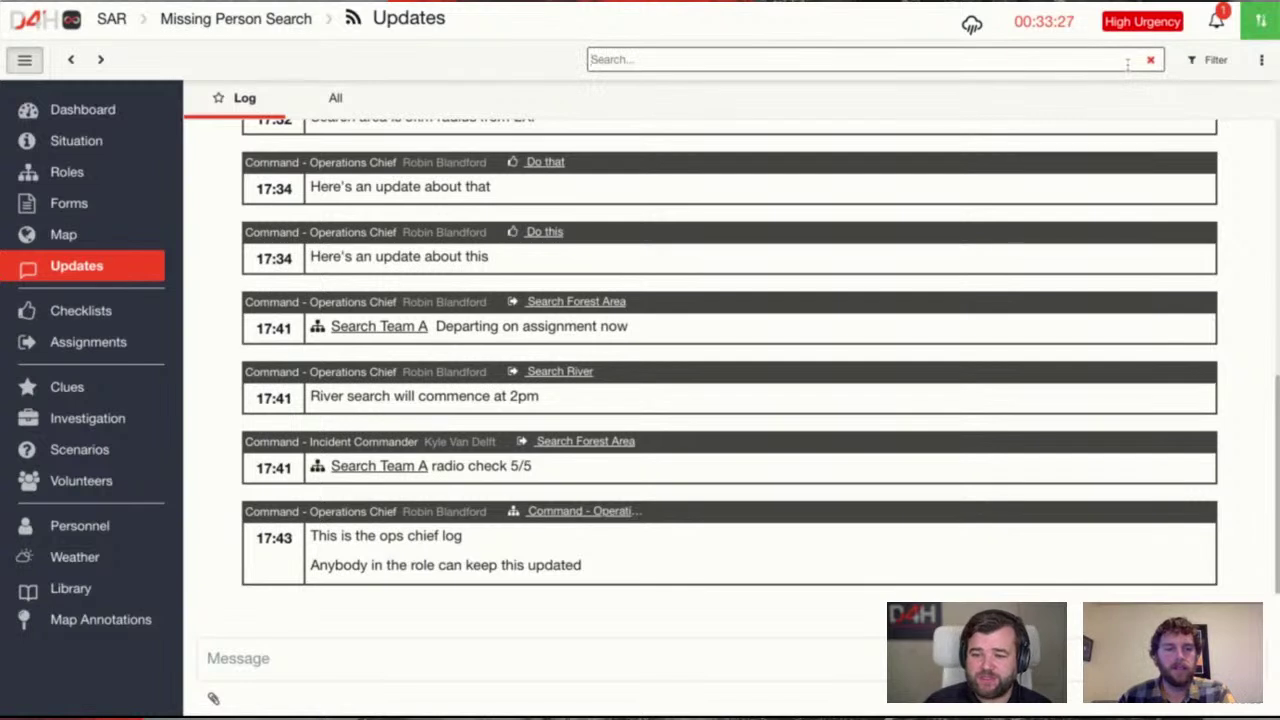
pyautogui.write('ops')
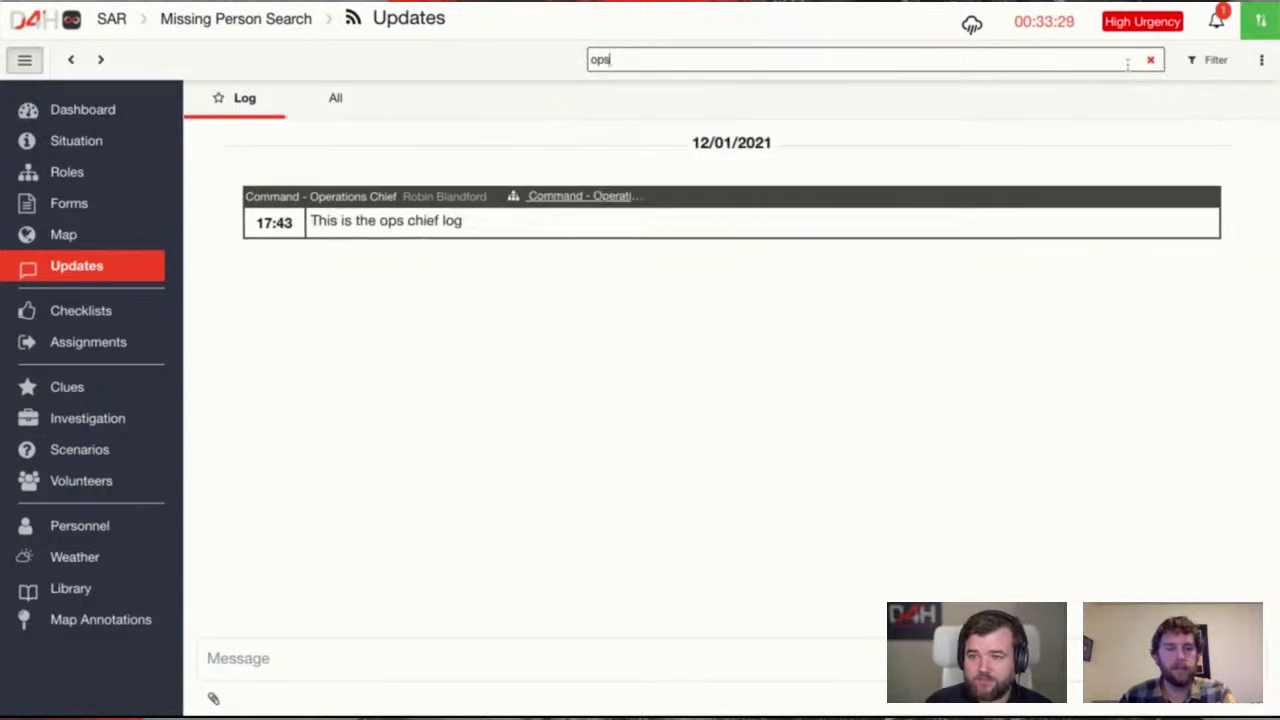
pyautogui.hotkey('ctrl', 'a')
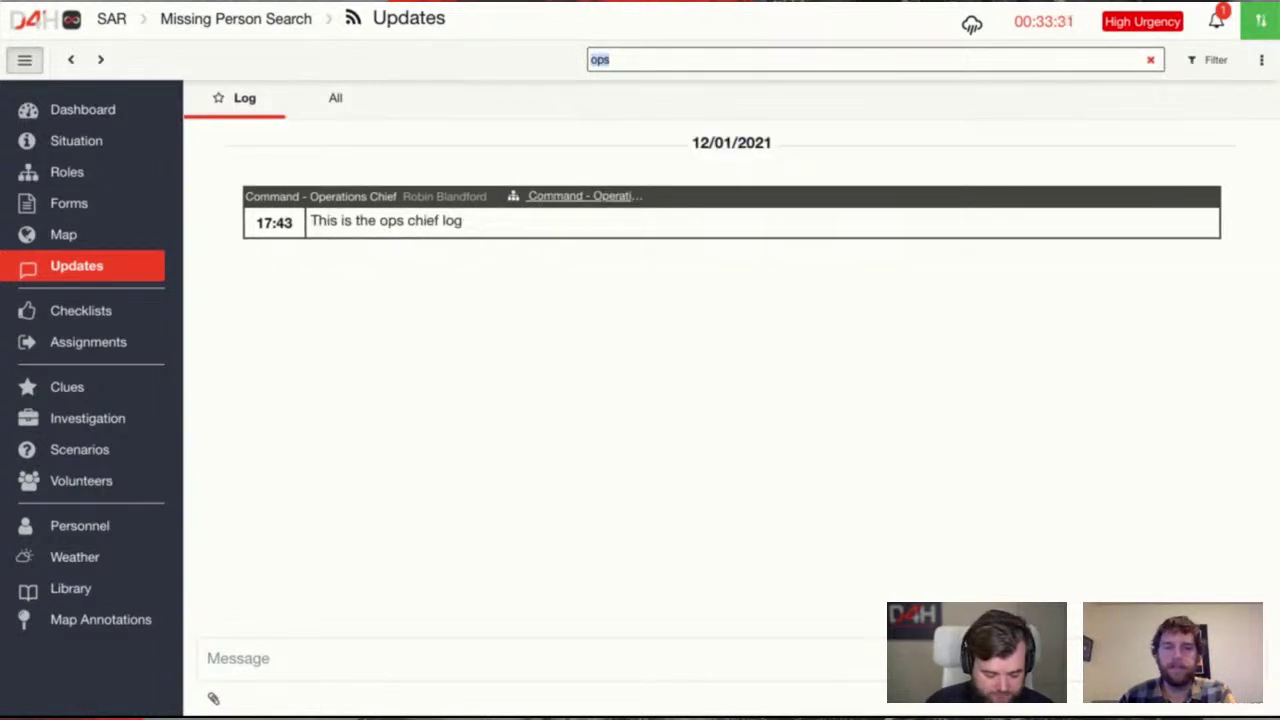
pyautogui.write('radio')
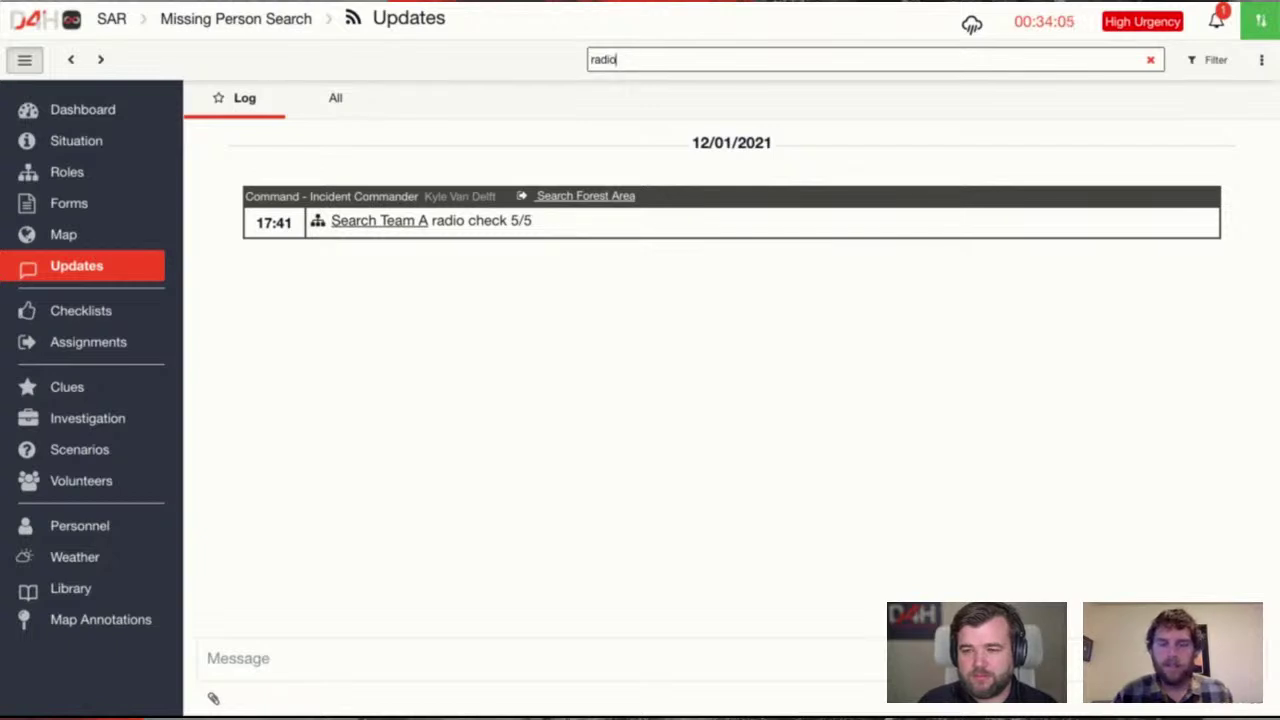
pyautogui.hotkey('ctrl', 'a')
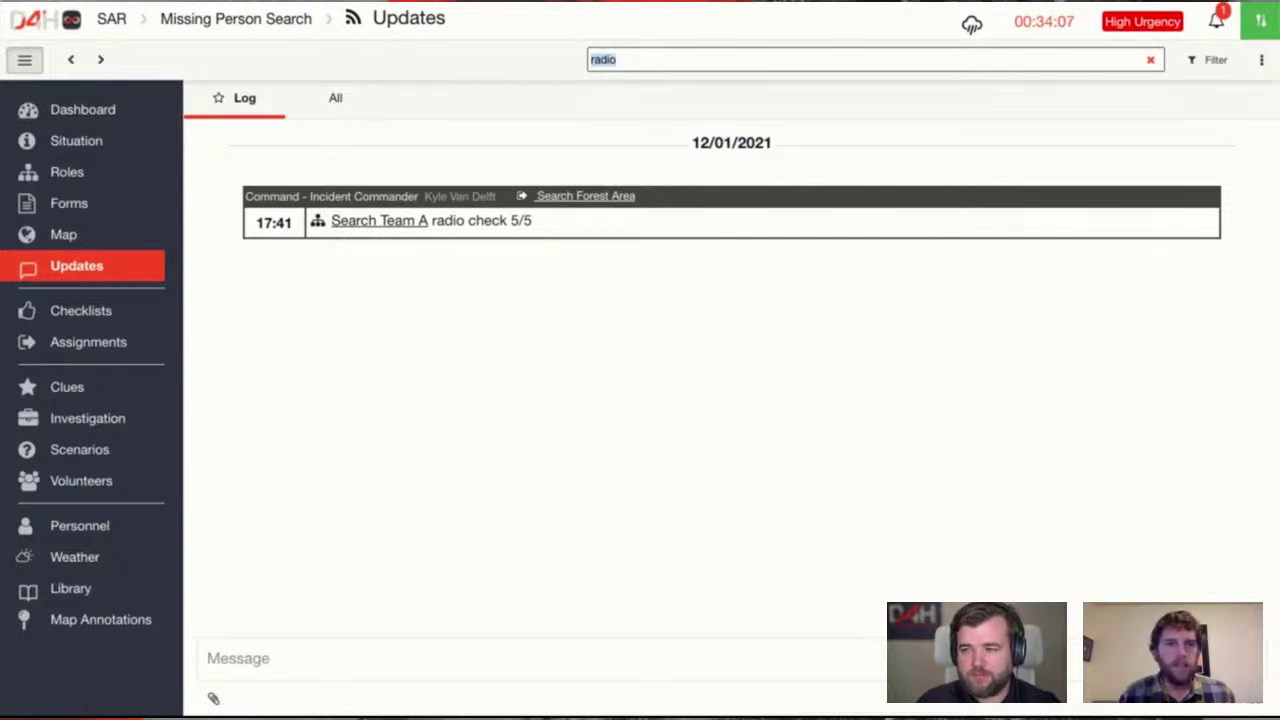
pyautogui.press('BackSpace')
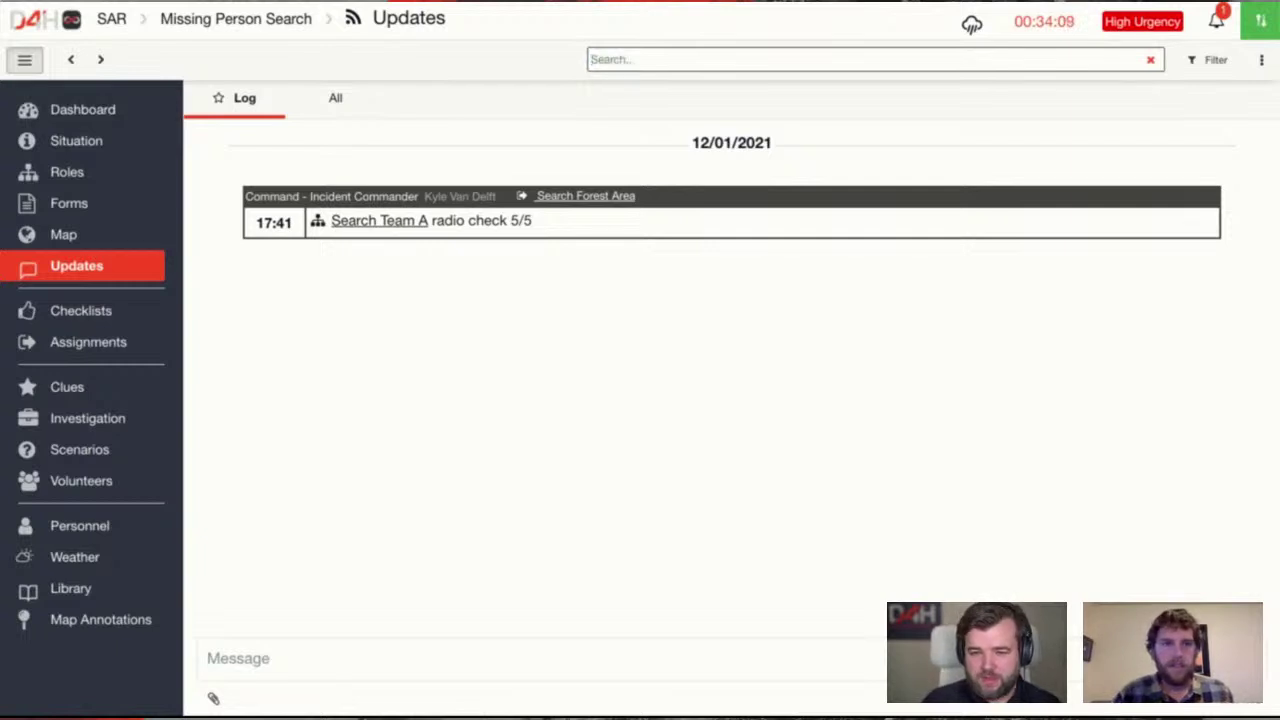
pyautogui.write('radio')
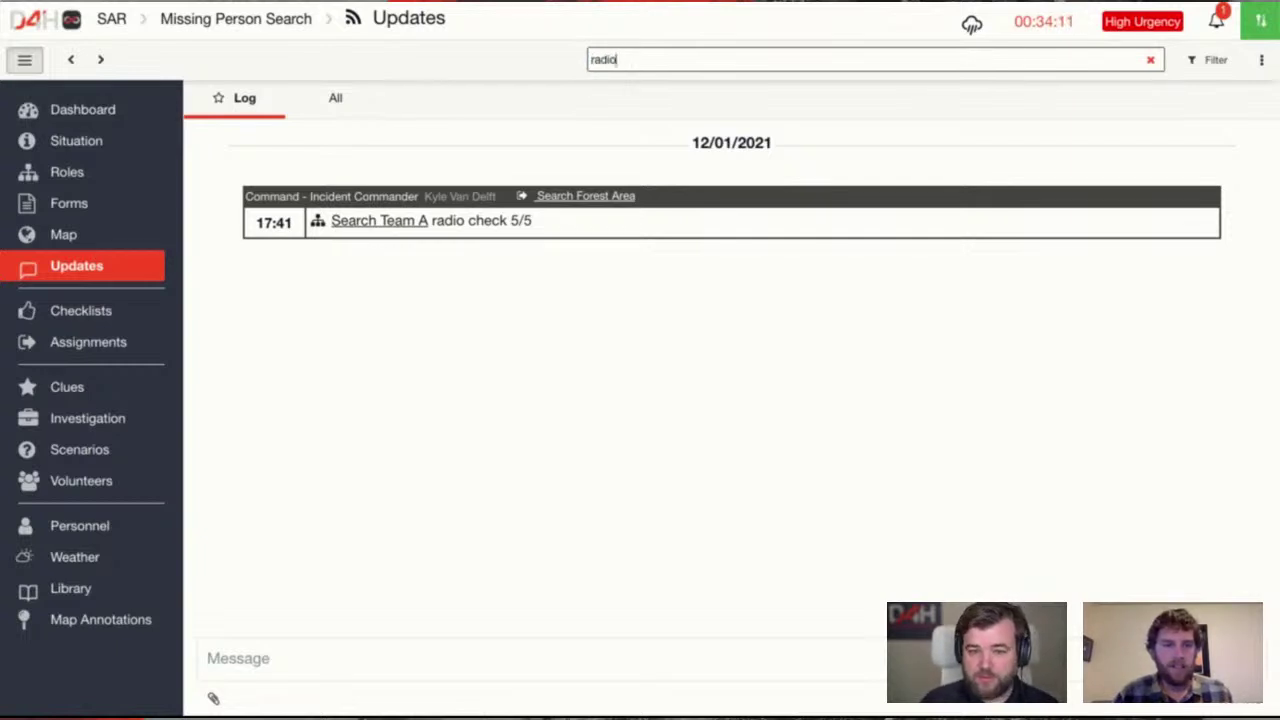
pyautogui.click(1151, 60)
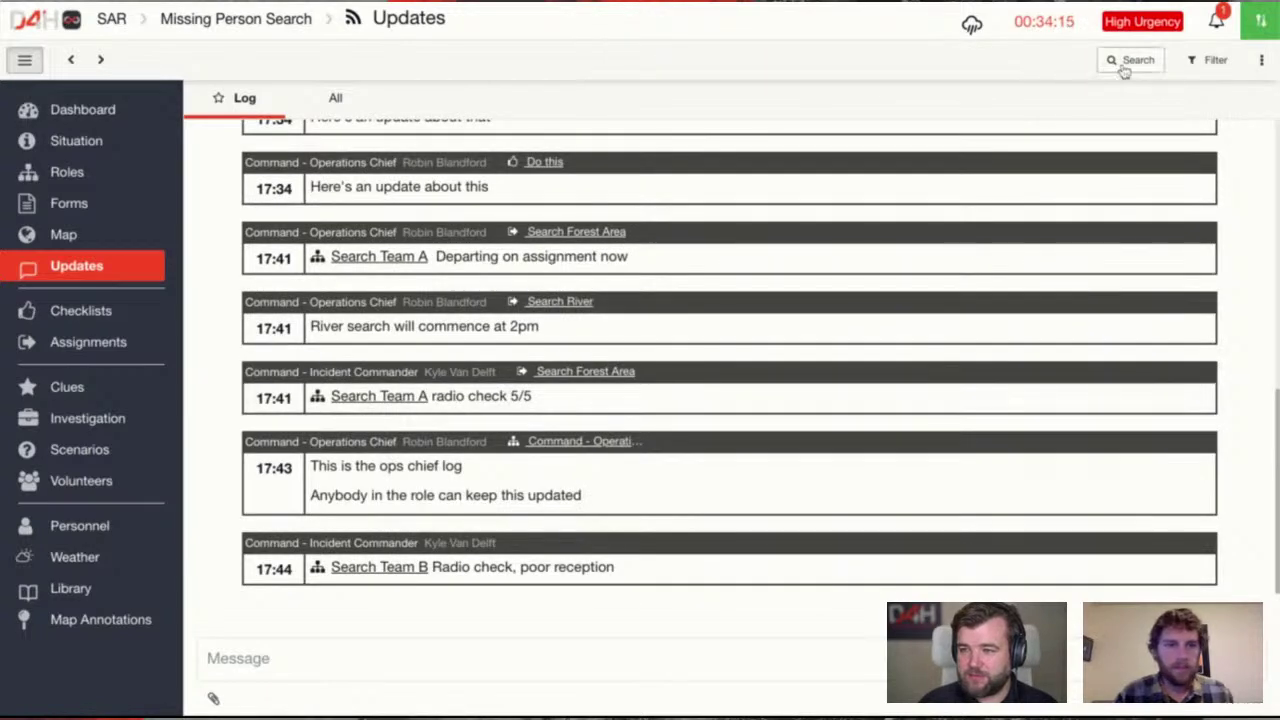
pyautogui.click(1125, 68)
# Search the updates for 'radio', clear the search, and go to Assignments
pyautogui.write('radio')
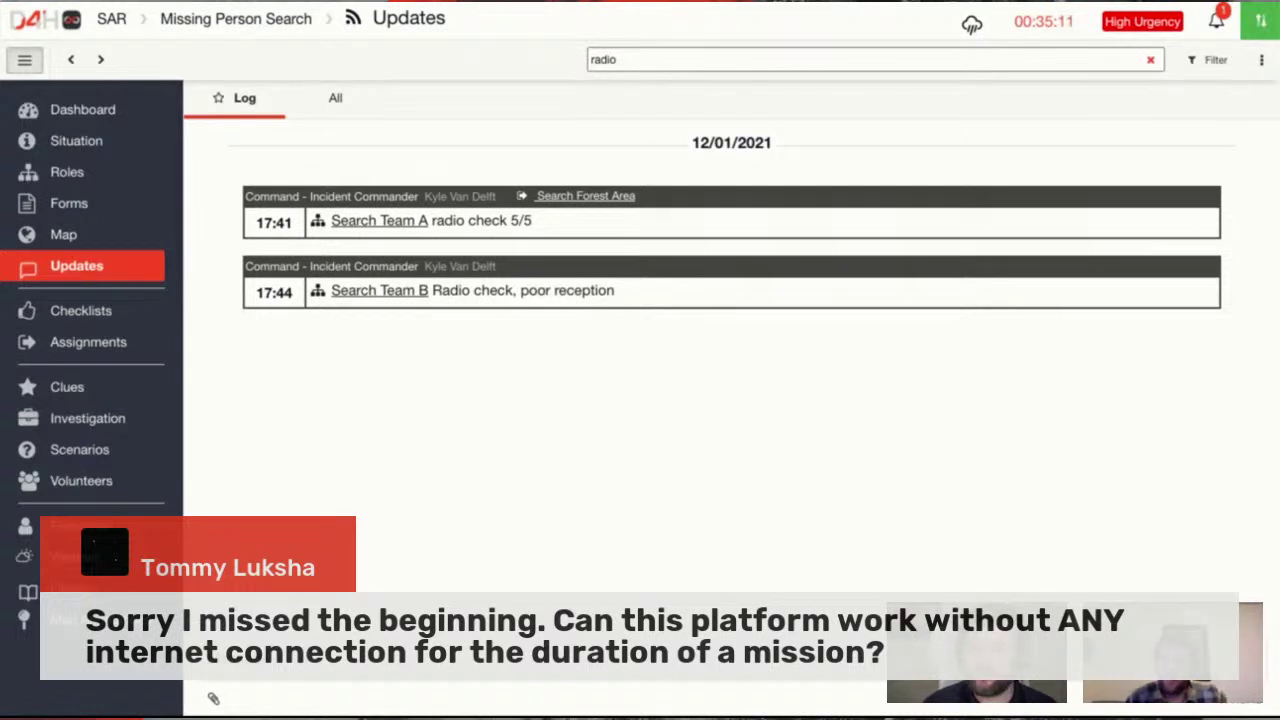
pyautogui.click(1150, 59)
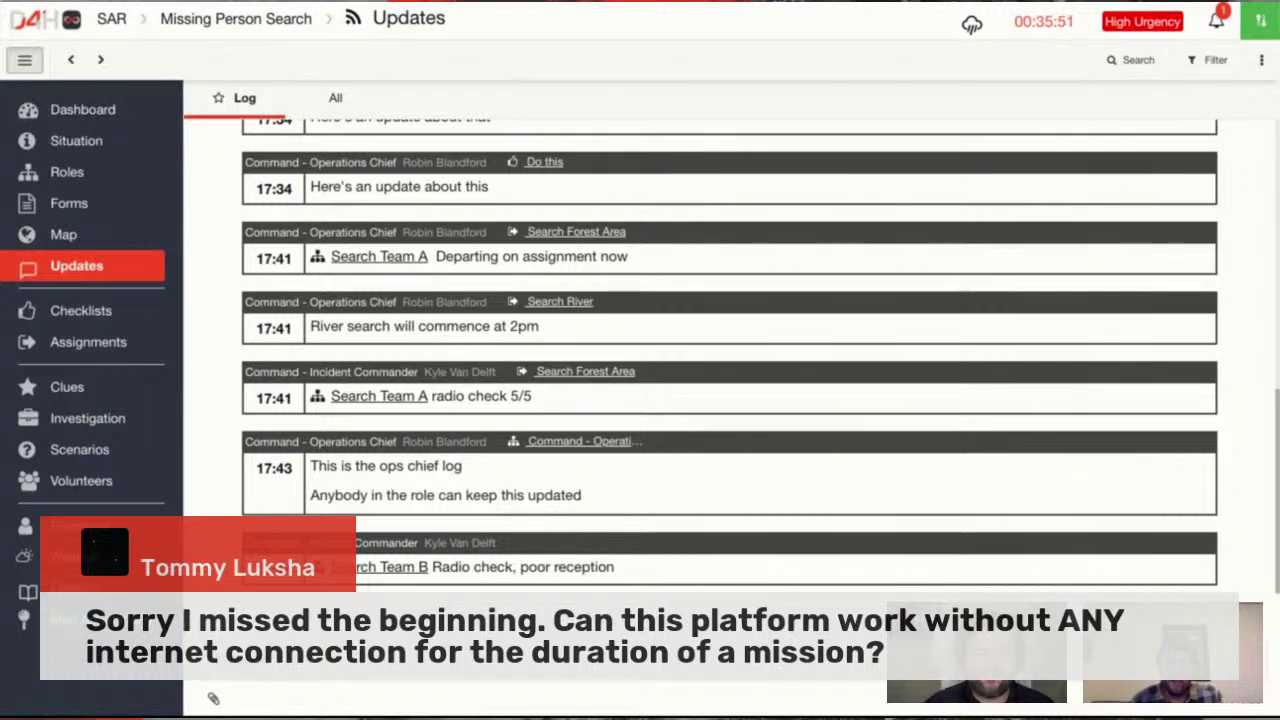
pyautogui.click(88, 342)
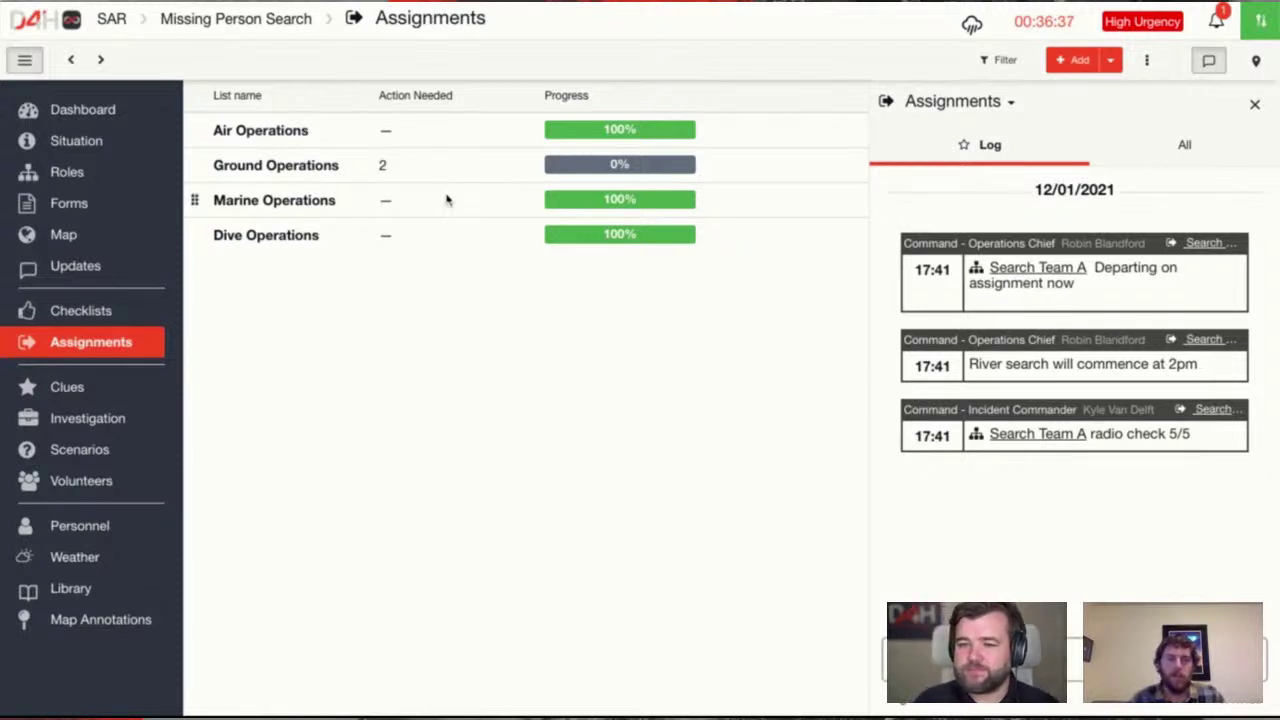
pyautogui.click(1261, 21)
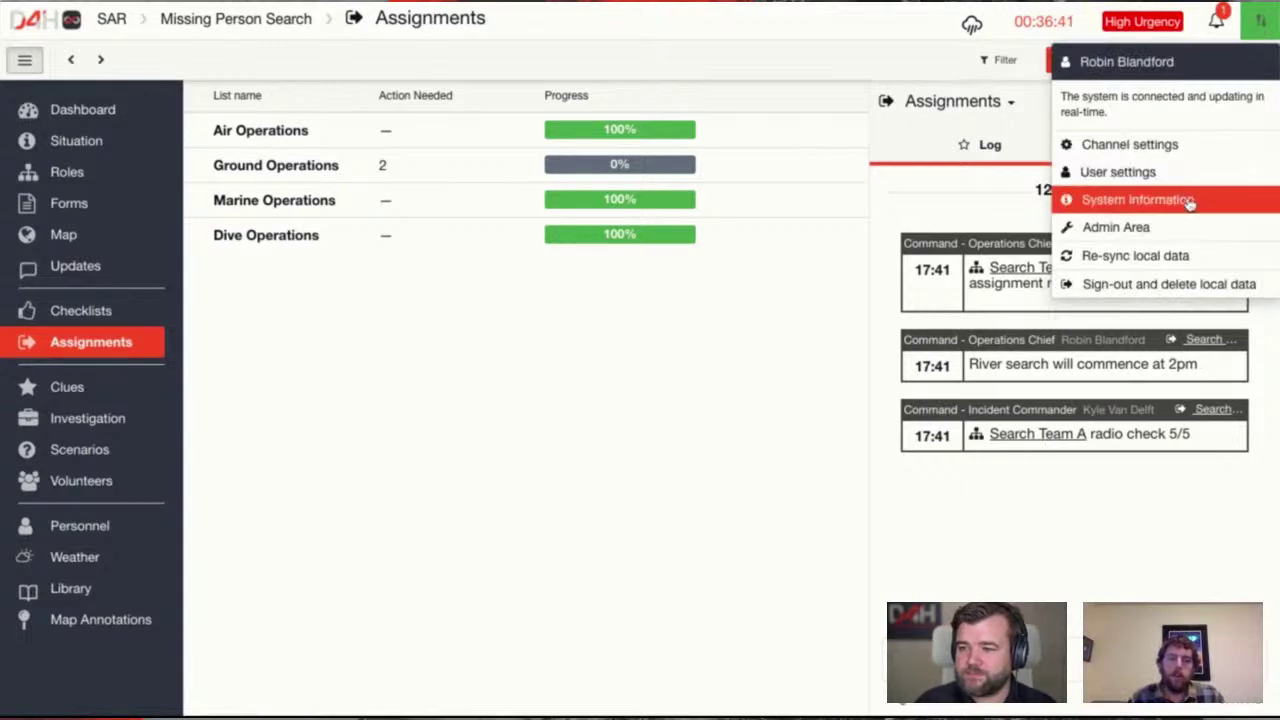
pyautogui.click(1190, 201)
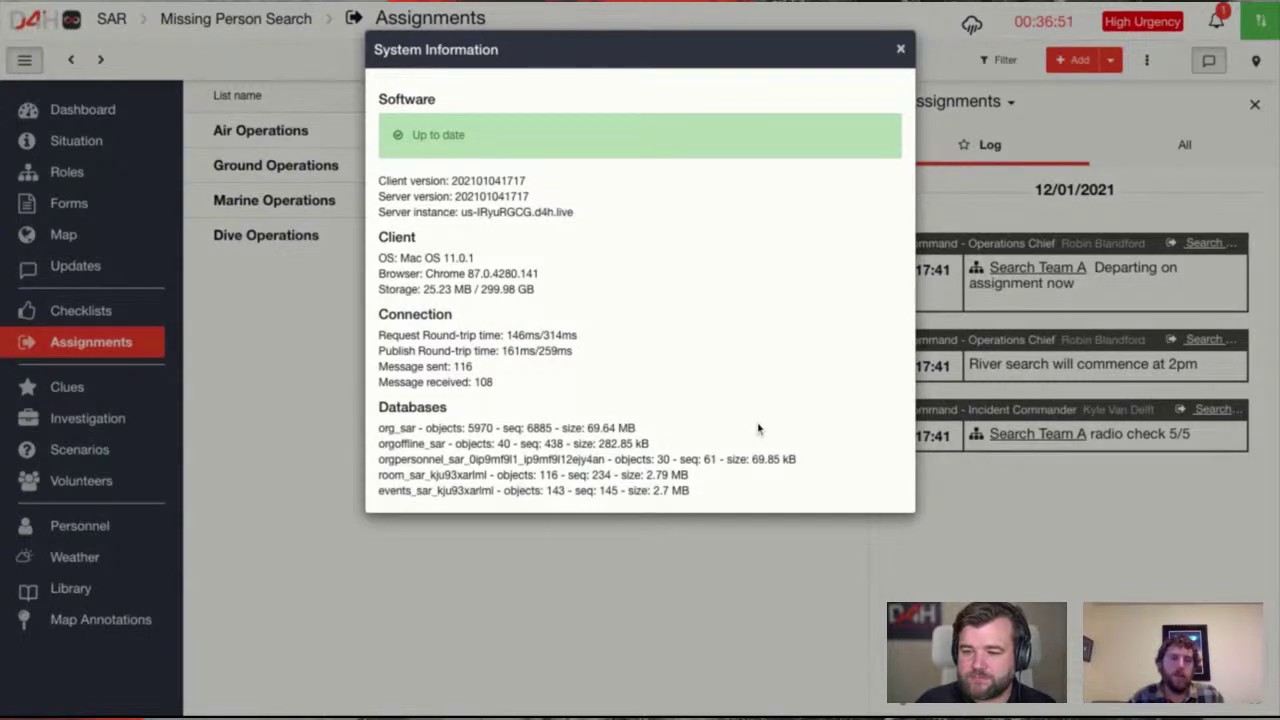
pyautogui.doubleClick(699, 499)
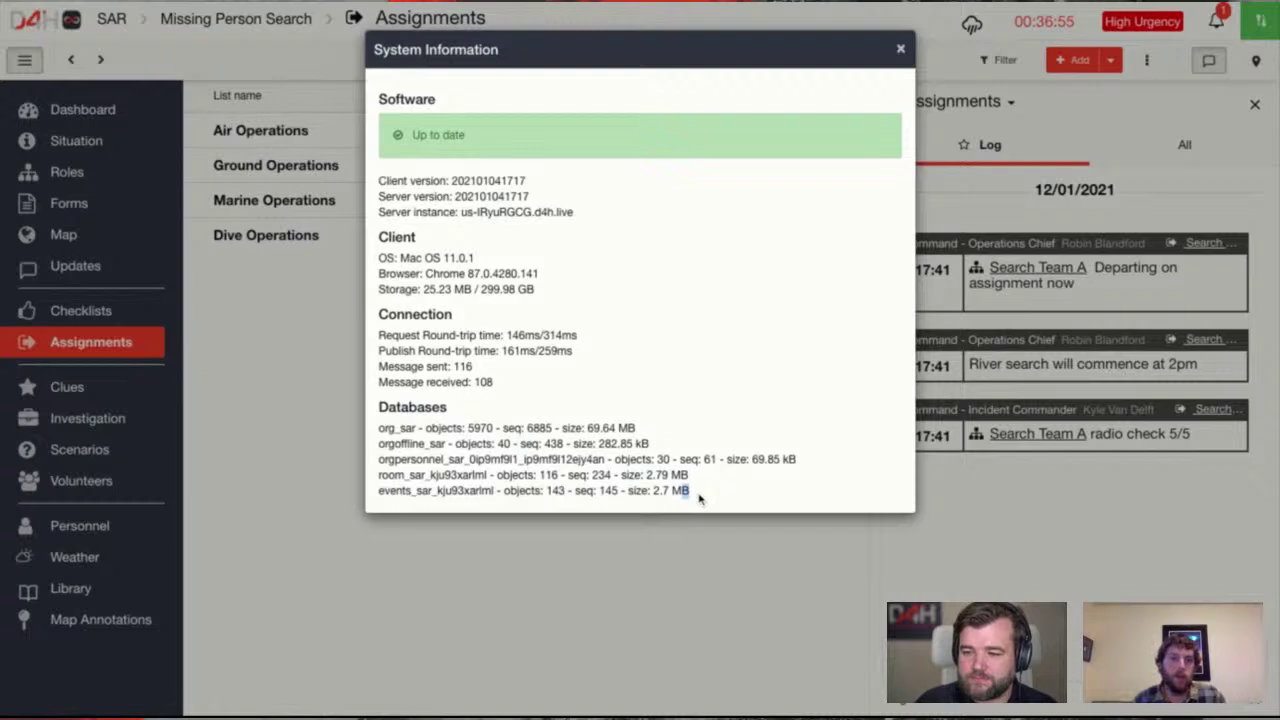
pyautogui.click(699, 499)
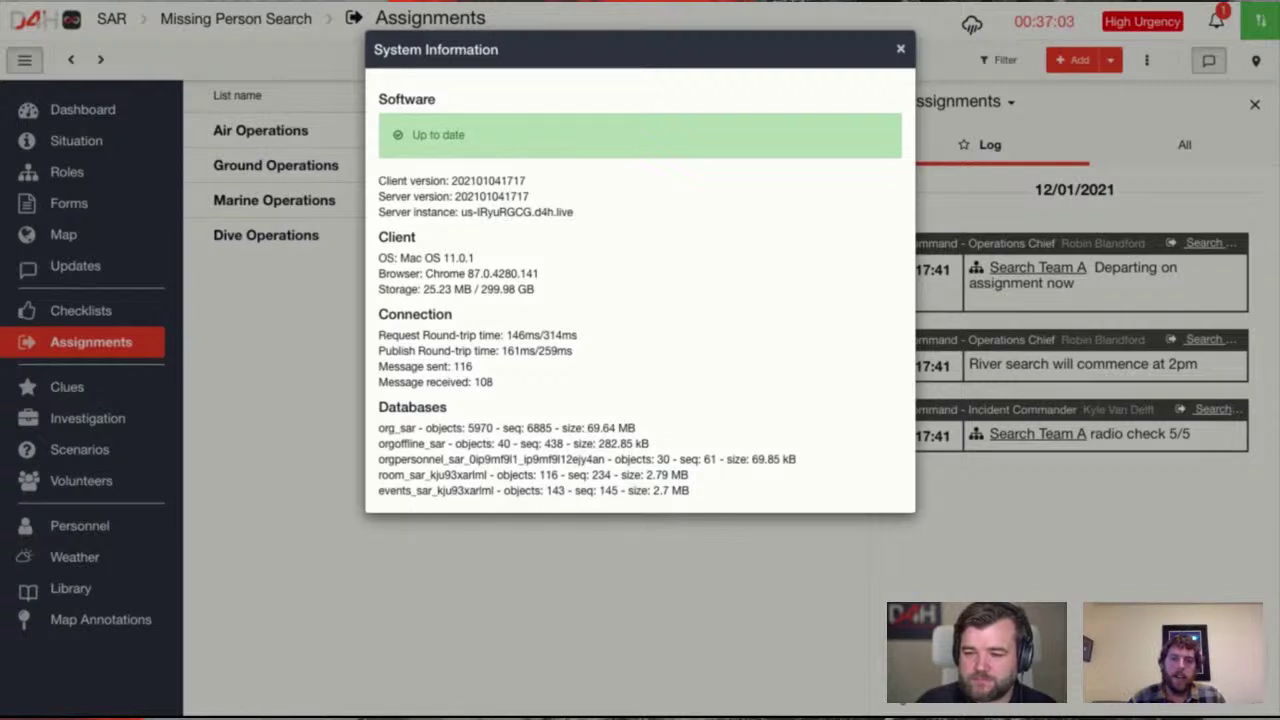
pyautogui.moveTo(688, 475); pyautogui.dragTo(660, 475)
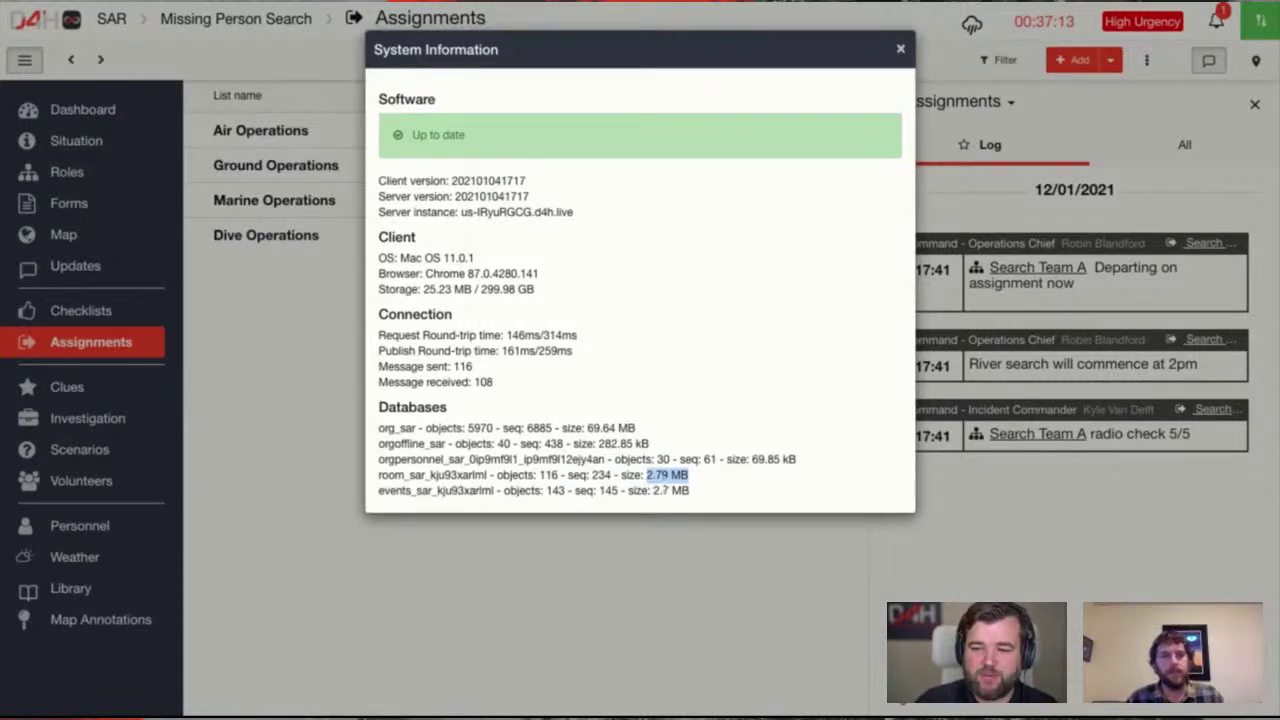
pyautogui.moveTo(692, 478); pyautogui.dragTo(646, 477)
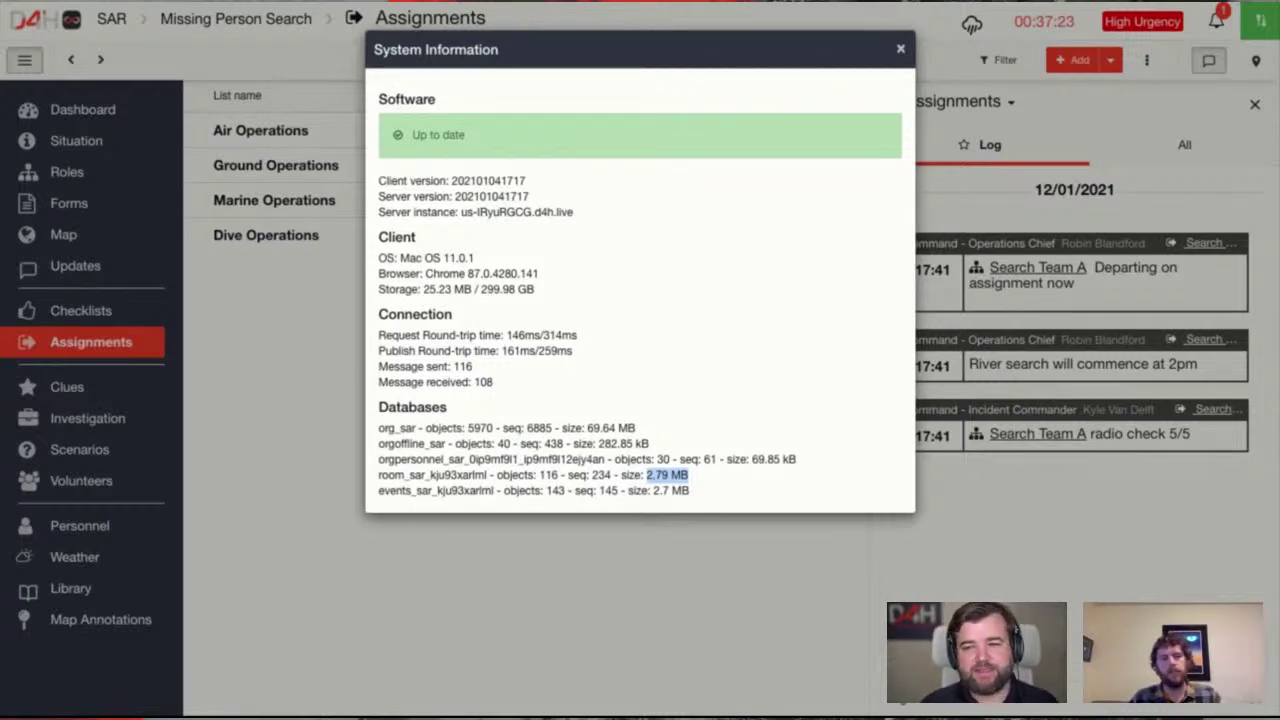
pyautogui.click(702, 478)
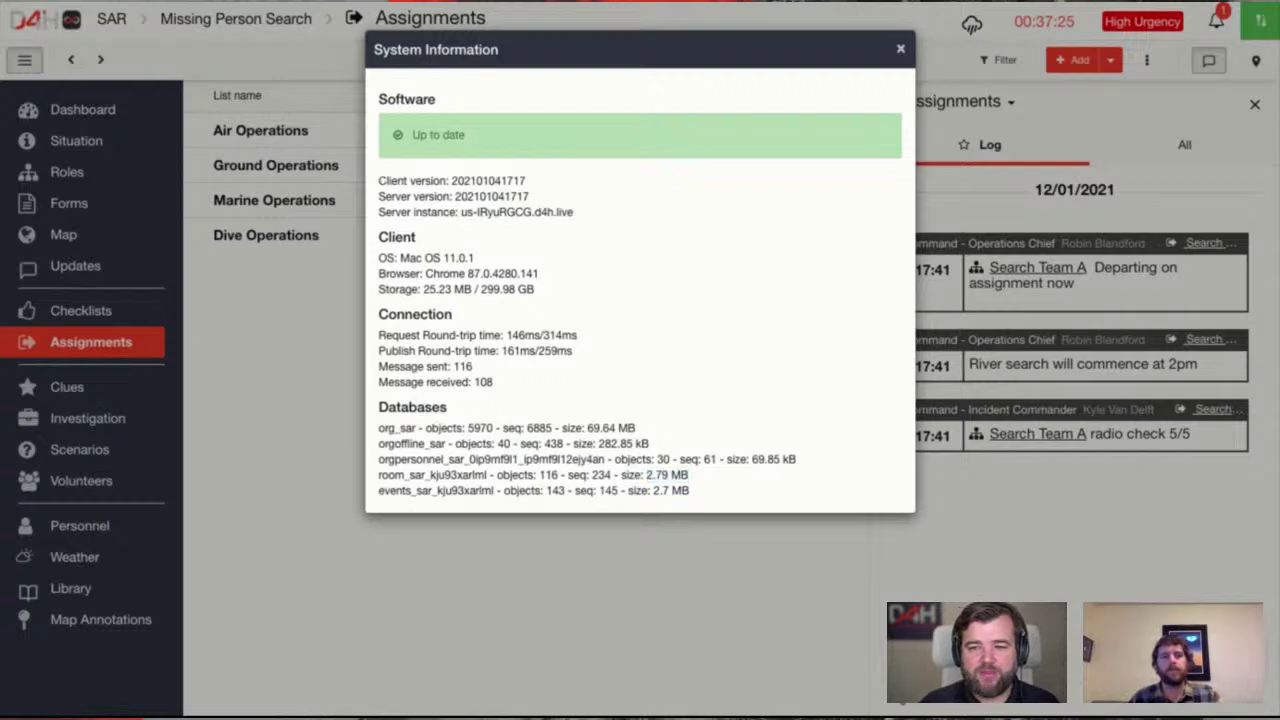
pyautogui.click(900, 49)
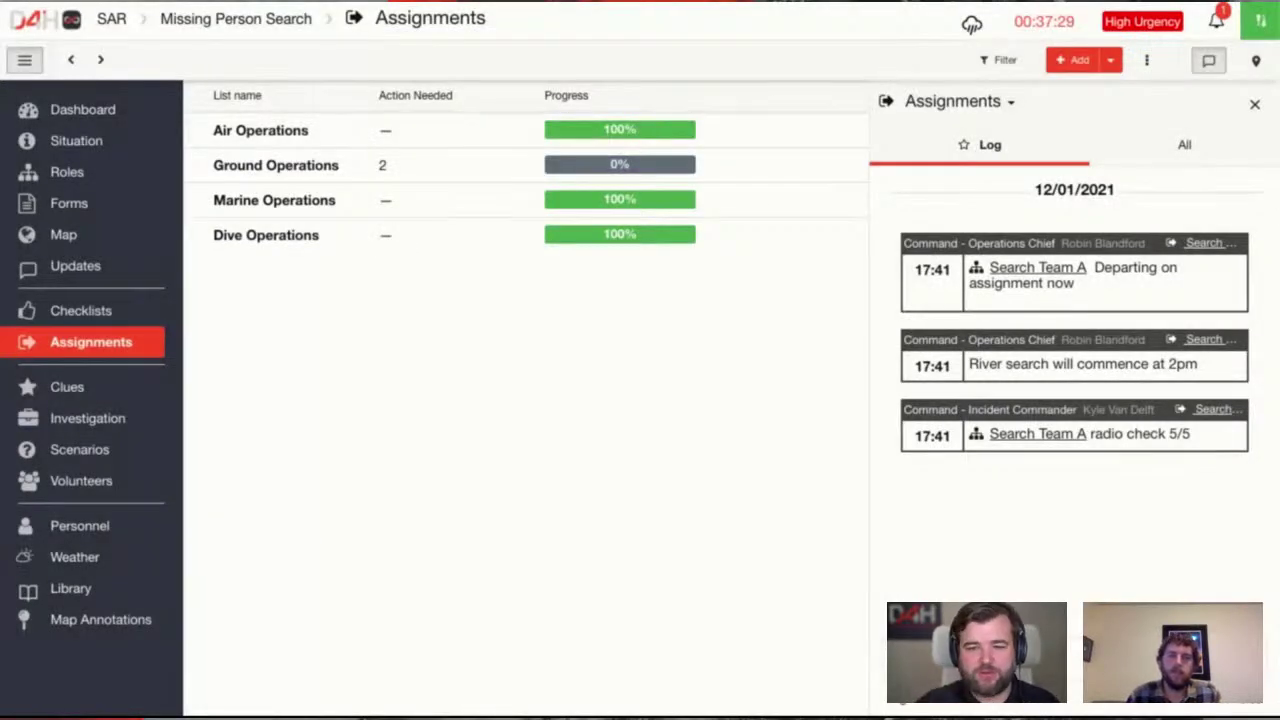
# Show the assignments map marking Search Forest Area, Search River, Place Last Seen and Command Post
pyautogui.click(100, 316)
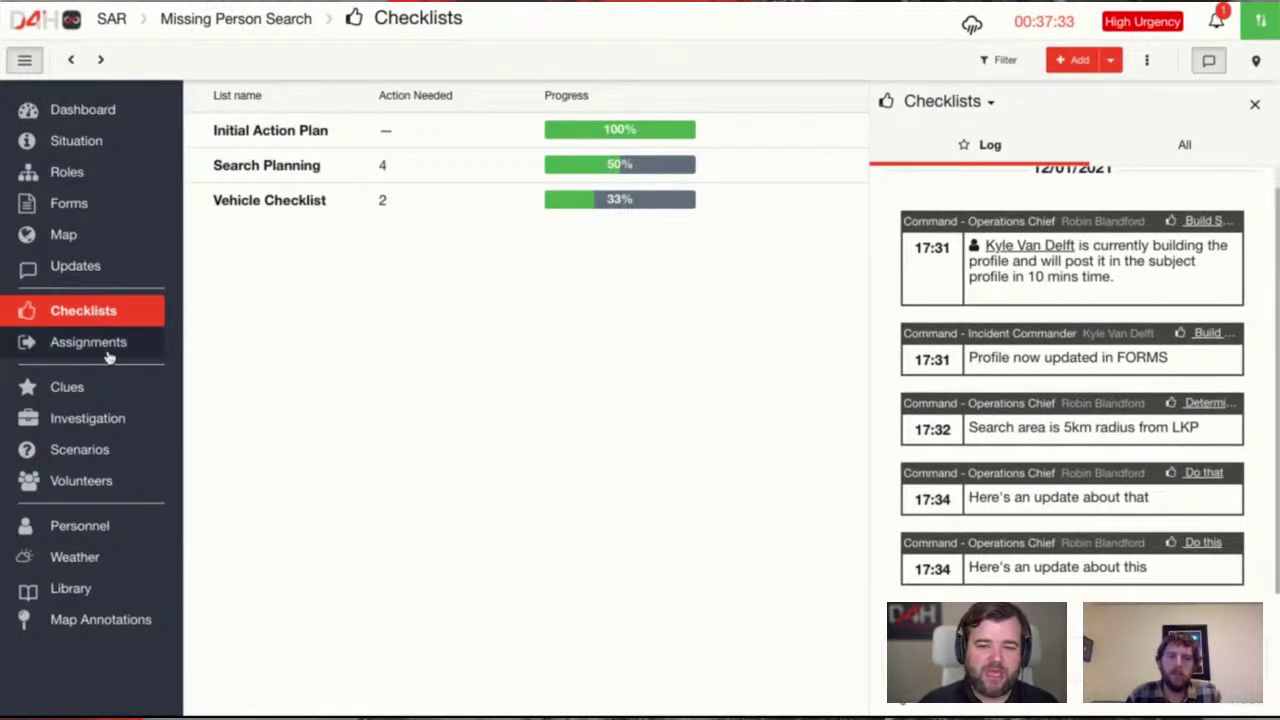
pyautogui.click(106, 344)
pyautogui.click(102, 316)
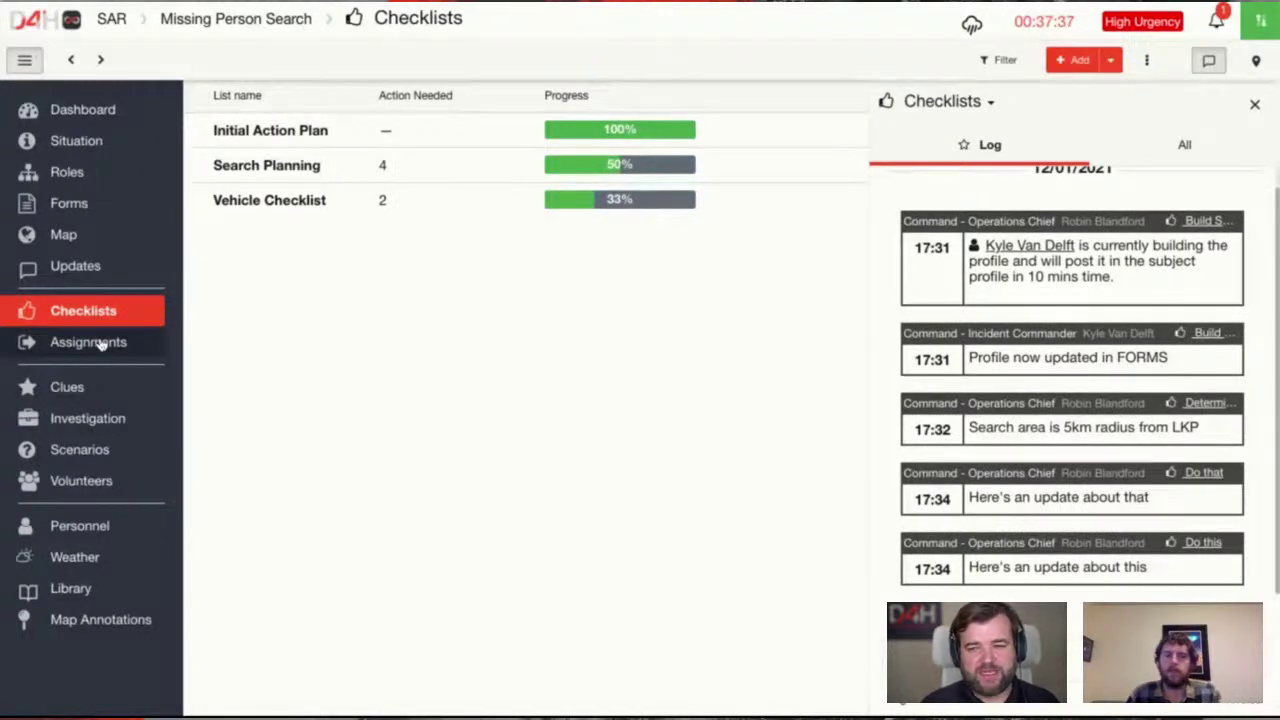
pyautogui.click(90, 342)
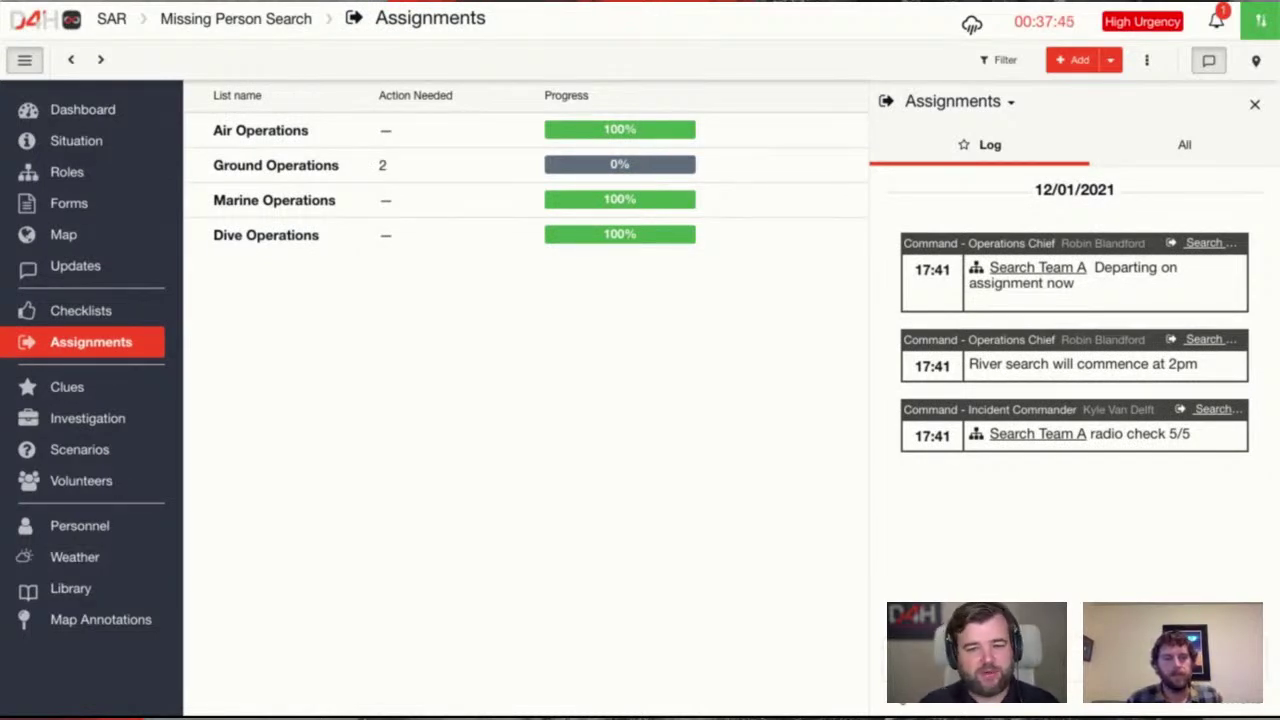
pyautogui.click(106, 310)
pyautogui.click(108, 342)
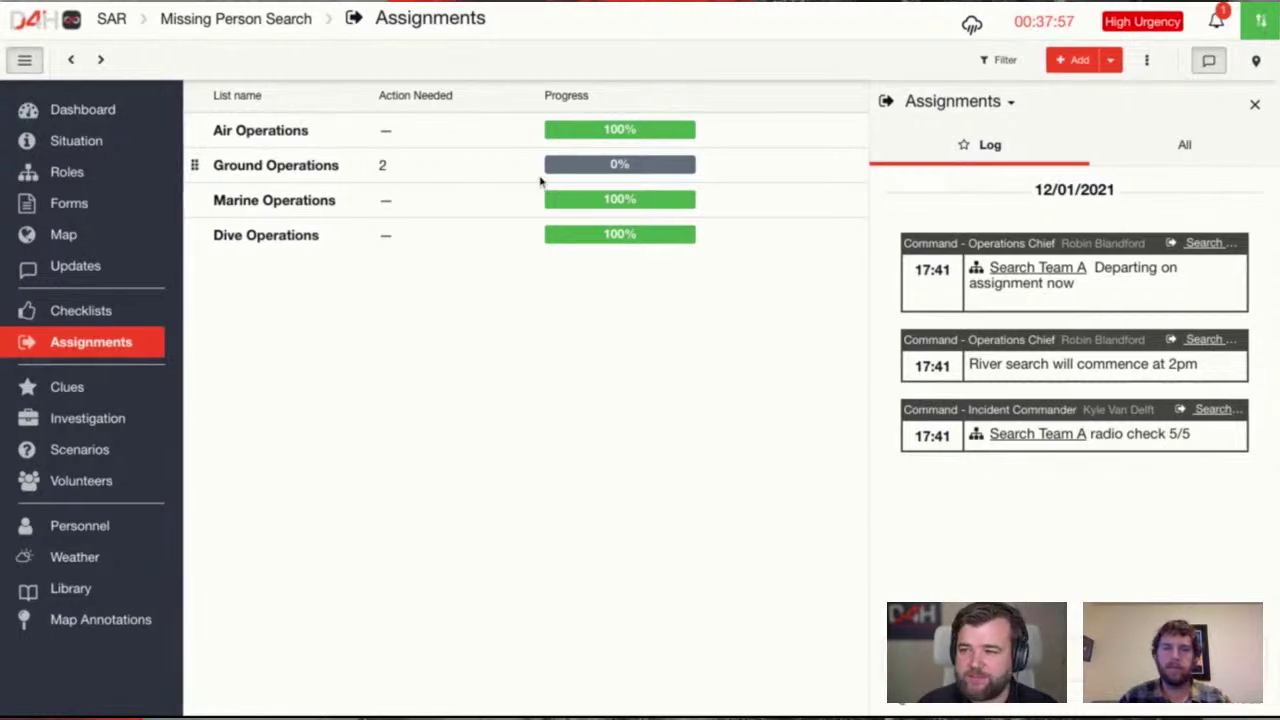
pyautogui.click(1256, 60)
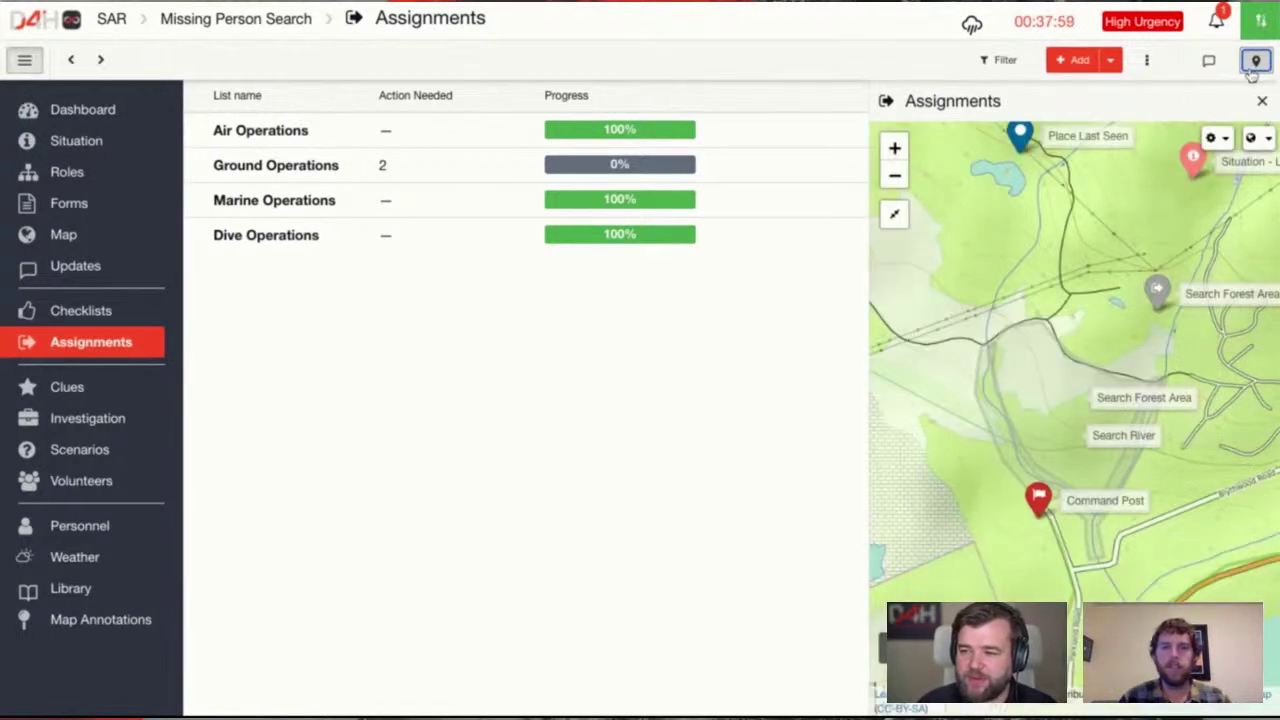
# Switch the incident map to a paler basemap and zoom out one level
pyautogui.click(1151, 512)
pyautogui.scroll(1, 1100, 515)
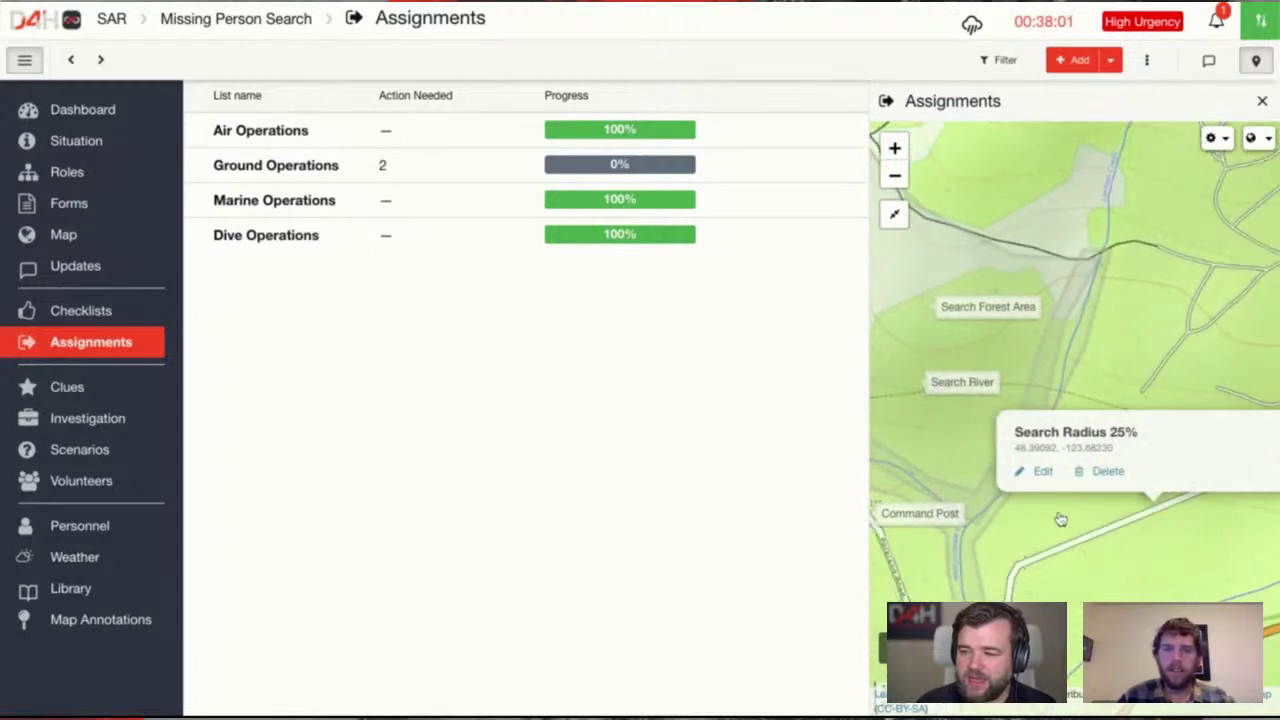
pyautogui.moveTo(1060, 519); pyautogui.dragTo(1132, 505)
pyautogui.click(1106, 545)
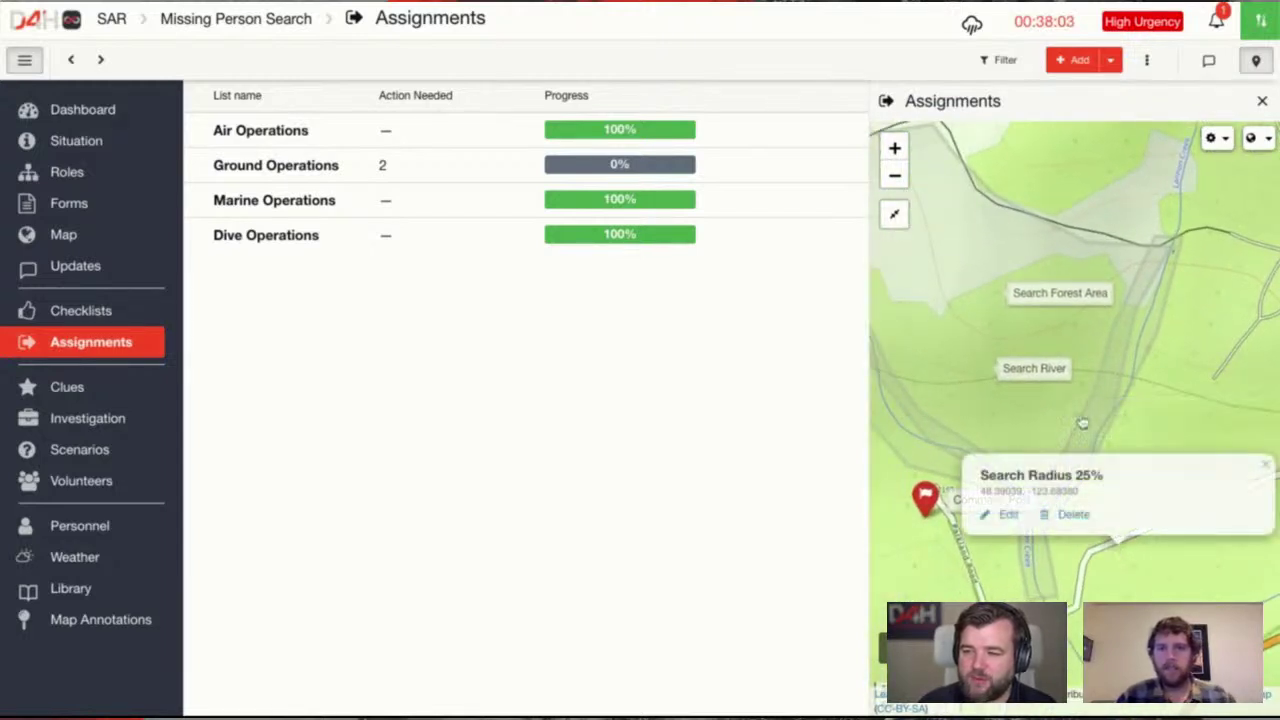
pyautogui.click(1186, 366)
pyautogui.click(1251, 139)
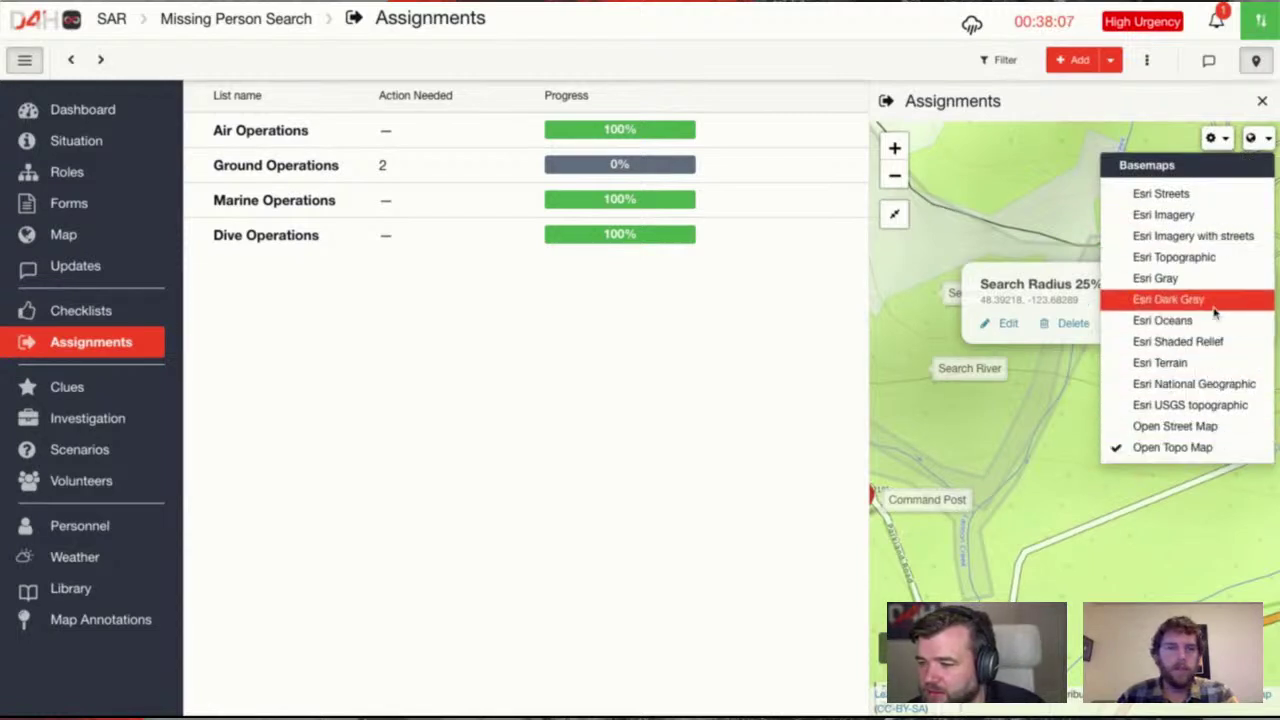
pyautogui.click(1202, 264)
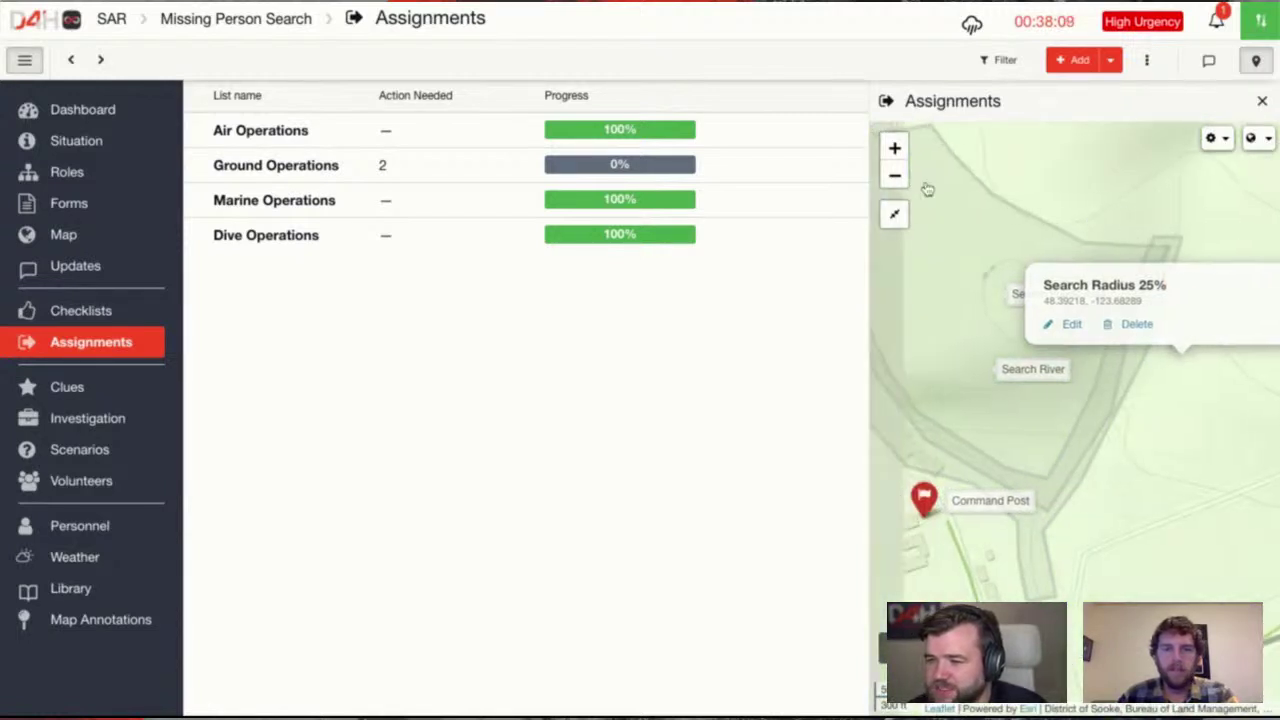
pyautogui.click(894, 177)
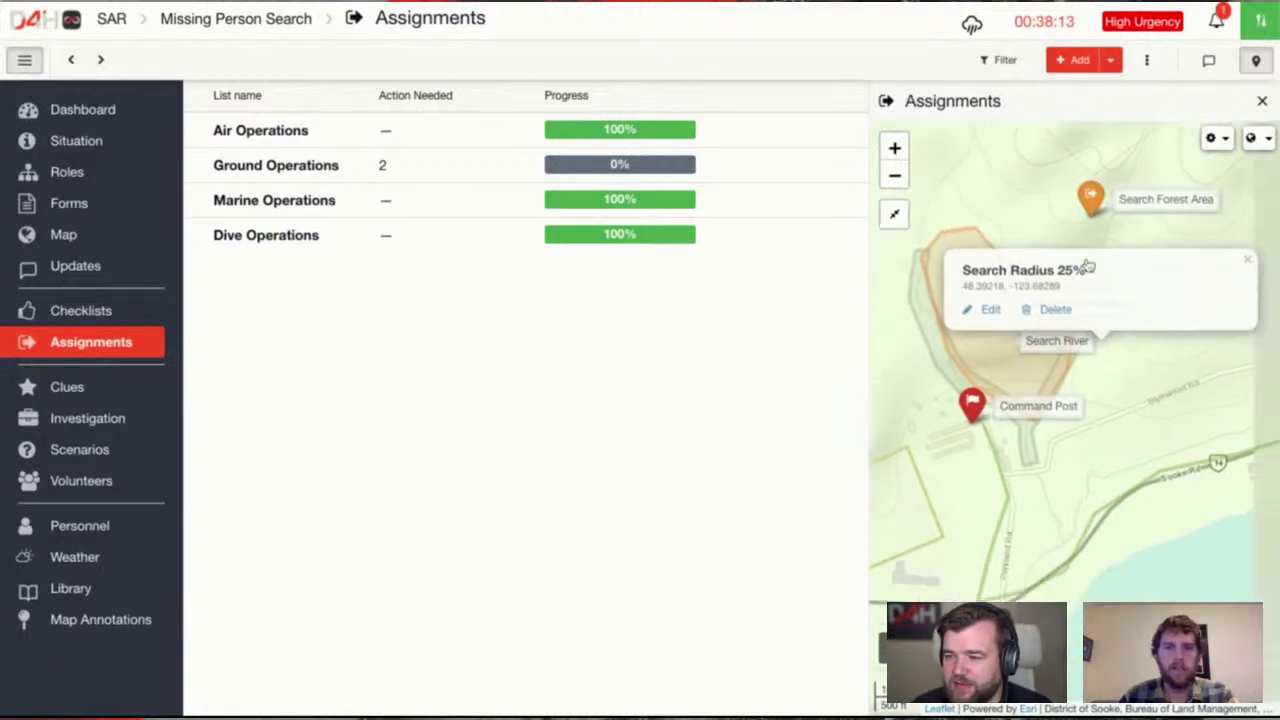
# Delete the Search Radius 25% feature from the map
pyautogui.click(1135, 382)
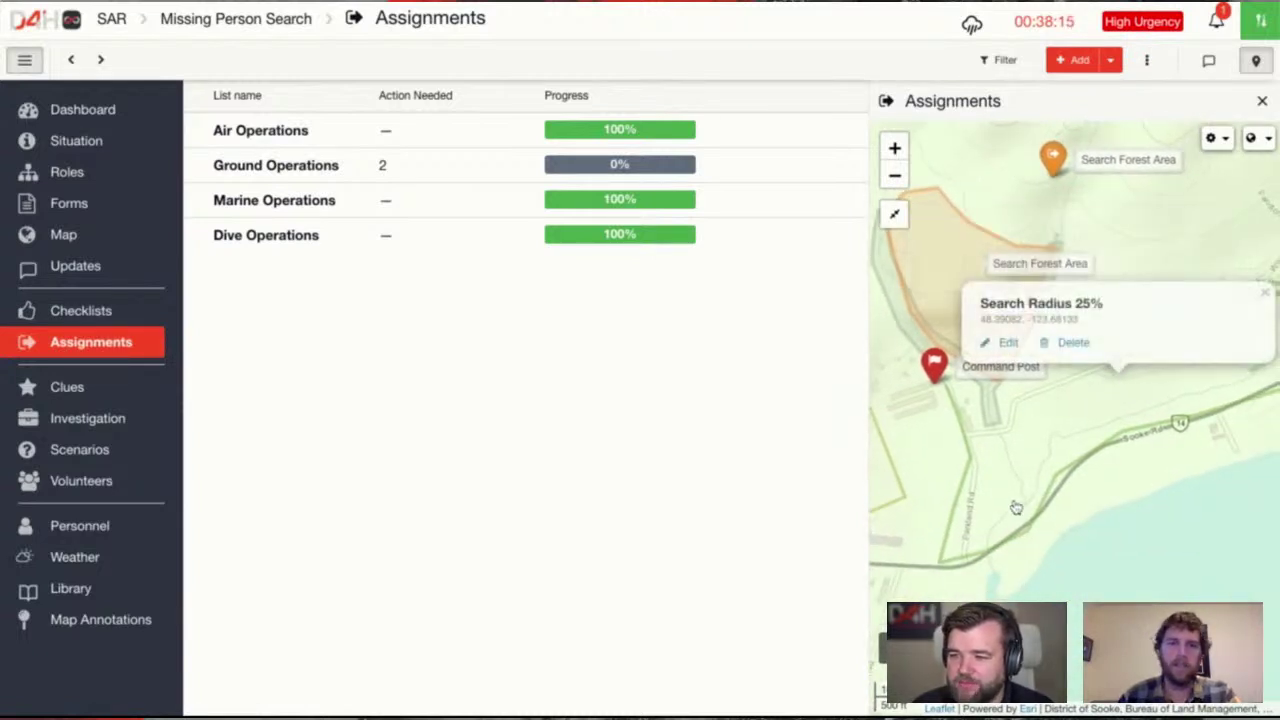
pyautogui.click(1073, 343)
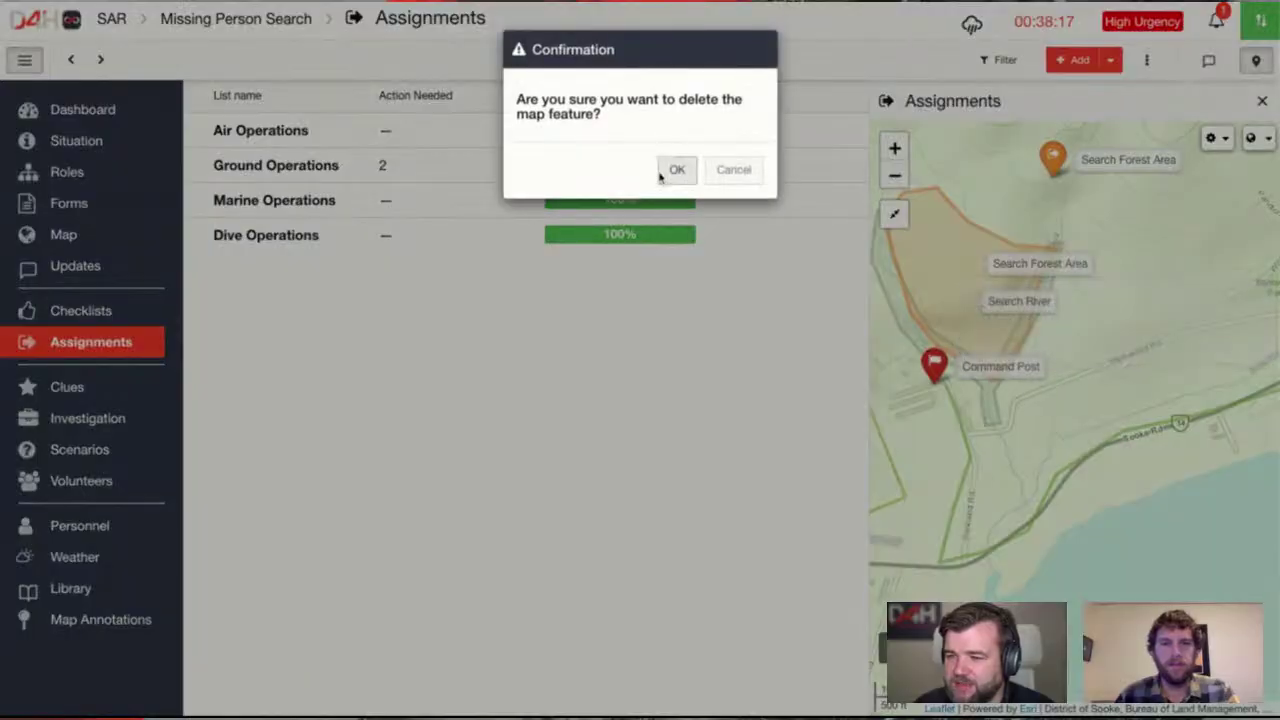
pyautogui.click(674, 167)
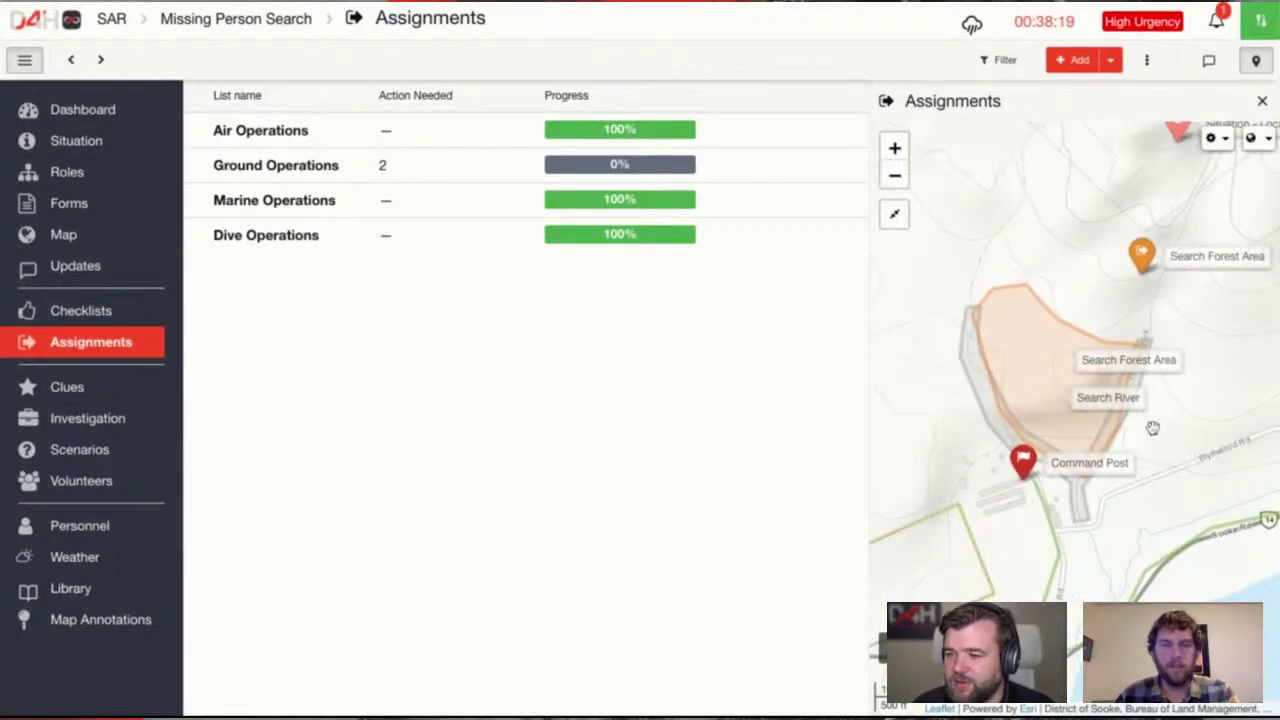
pyautogui.scroll(1, 1087, 425)
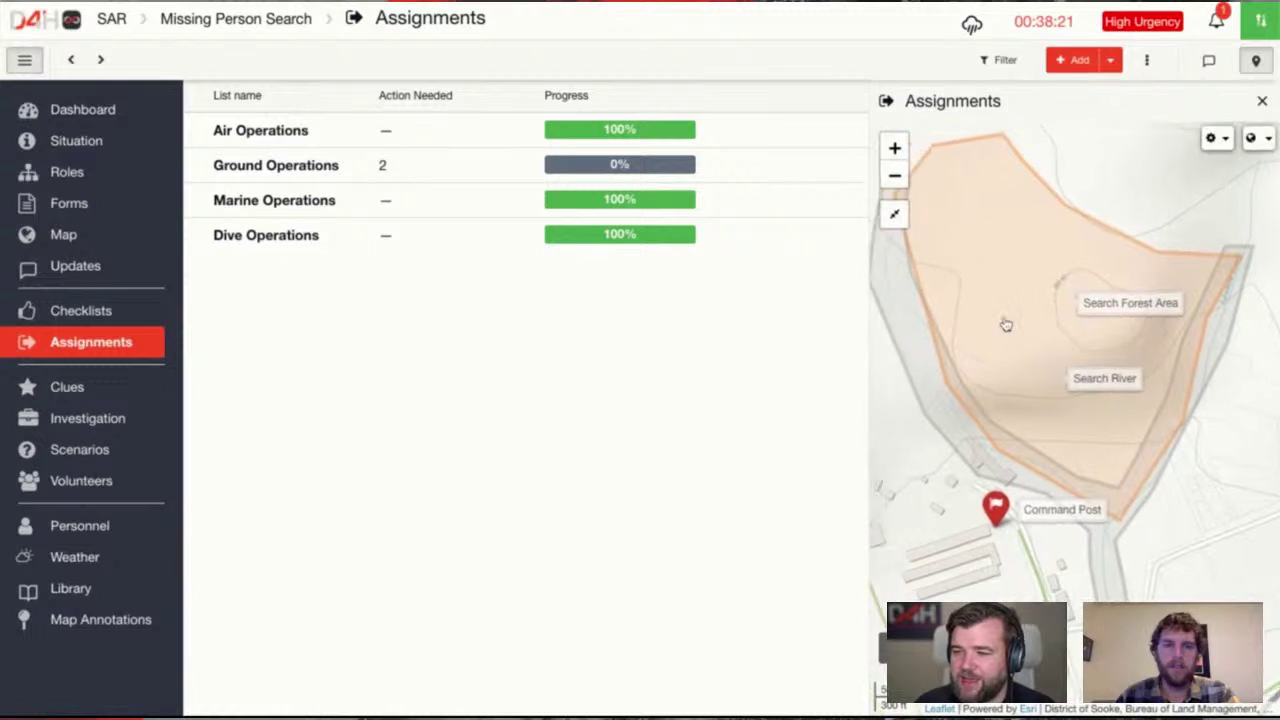
# Check the Search River area details, then open the full-page incident Map
pyautogui.click(929, 379)
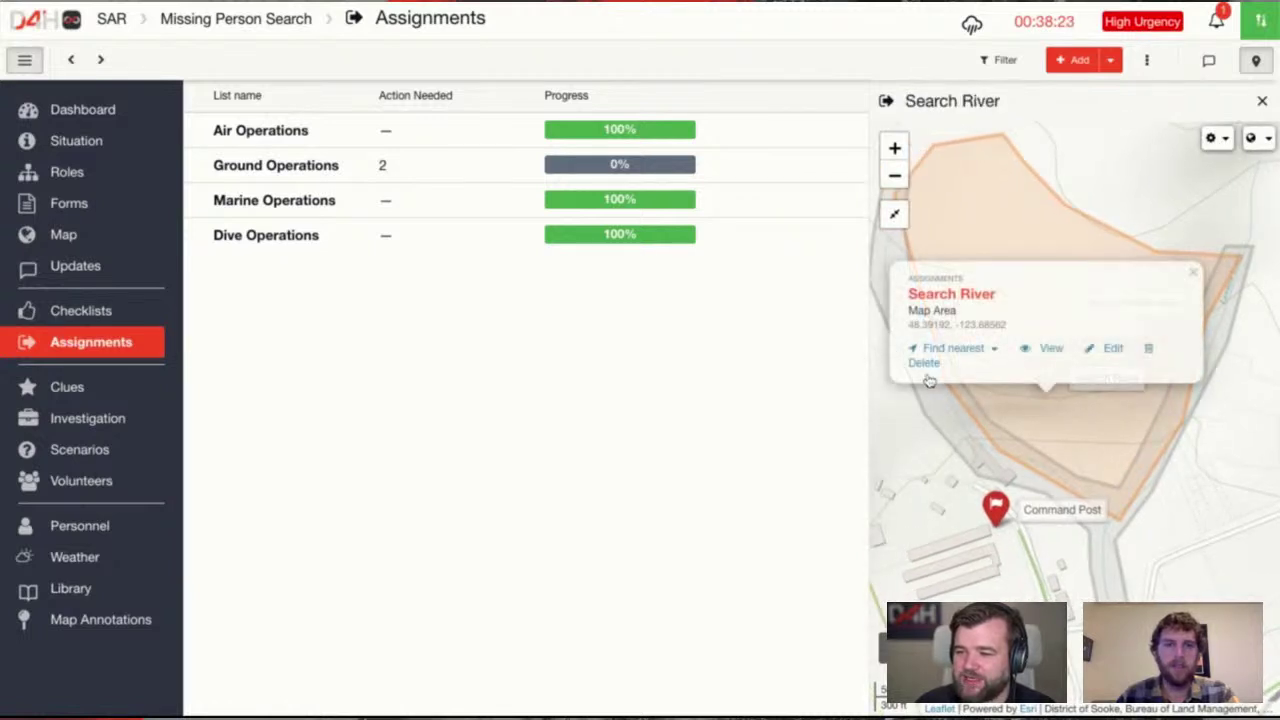
pyautogui.click(938, 484)
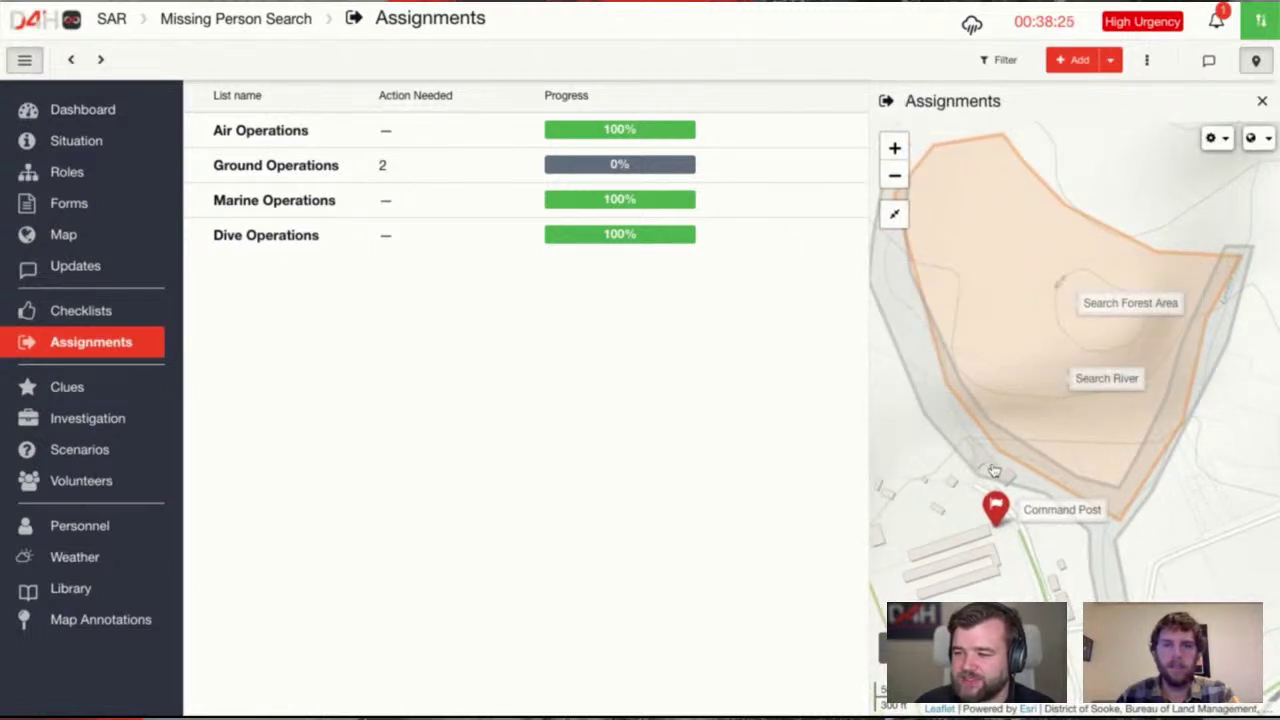
pyautogui.scroll(-2, 1150, 252)
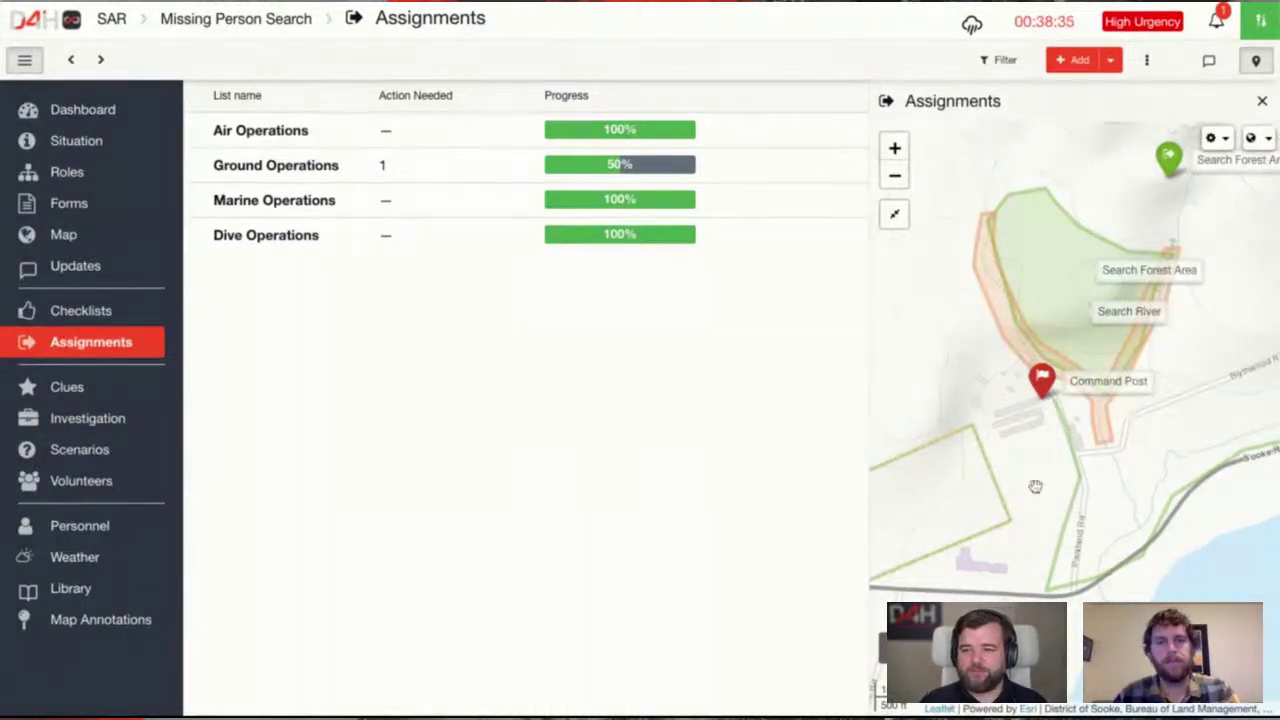
pyautogui.click(63, 234)
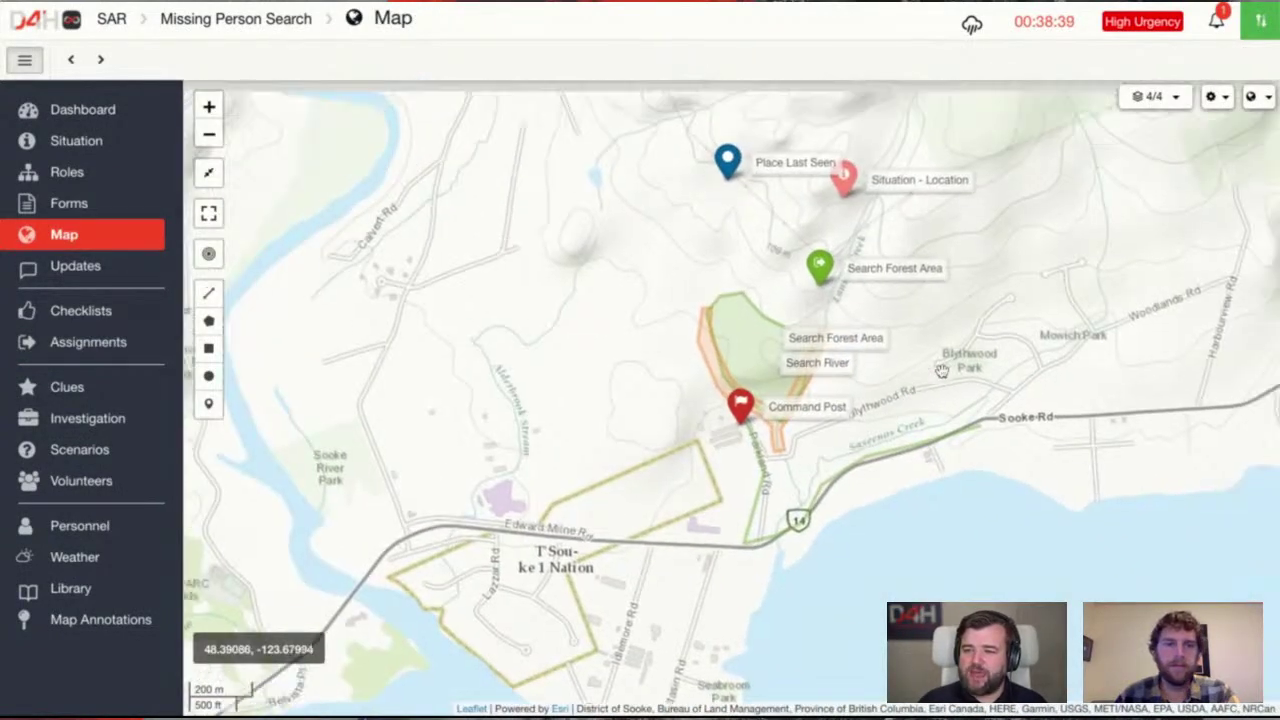
# Outline a new four-corner polygon area southwest of the Command Post
pyautogui.scroll(2, 880, 420)
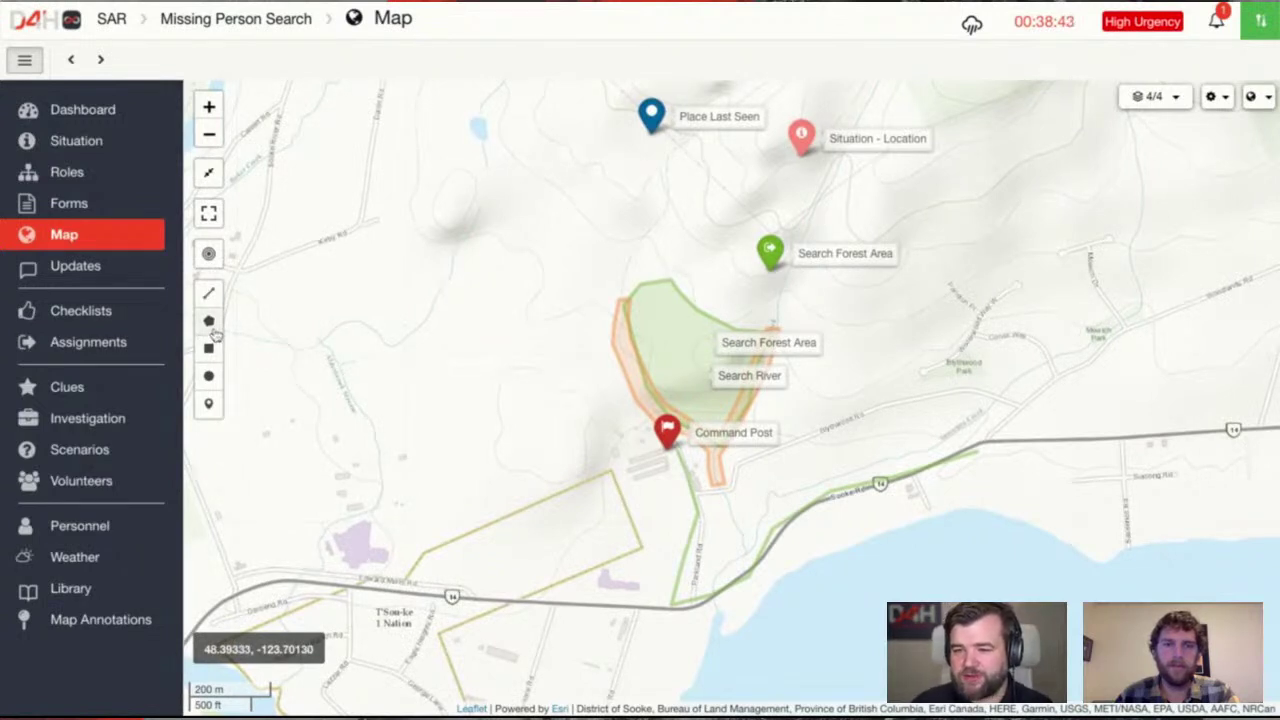
pyautogui.click(211, 326)
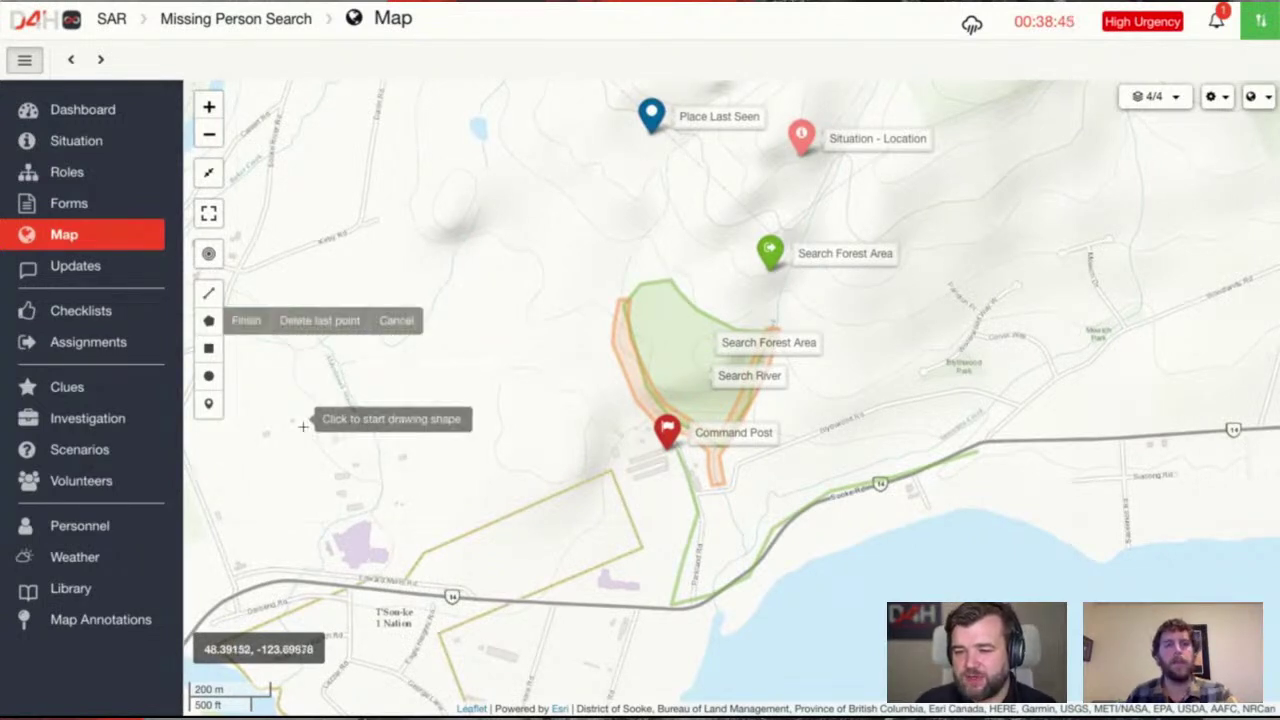
pyautogui.click(307, 511)
pyautogui.click(305, 567)
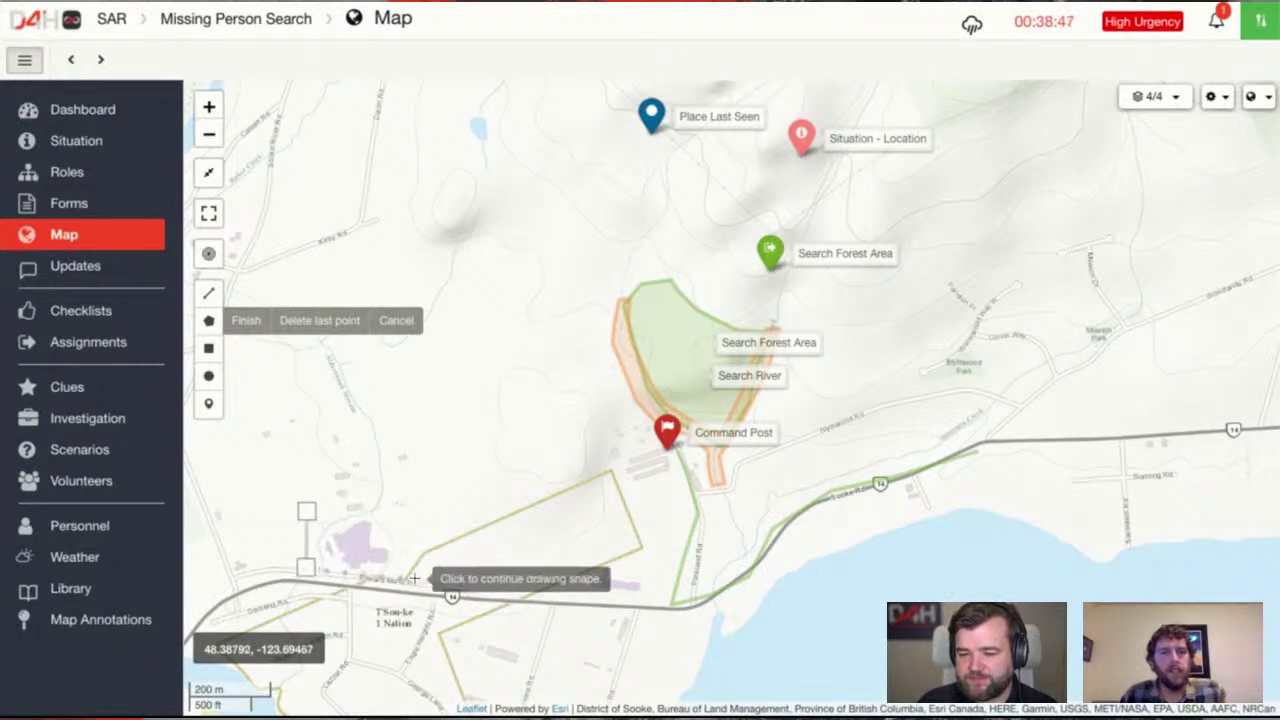
pyautogui.click(397, 580)
pyautogui.click(405, 520)
pyautogui.click(307, 511)
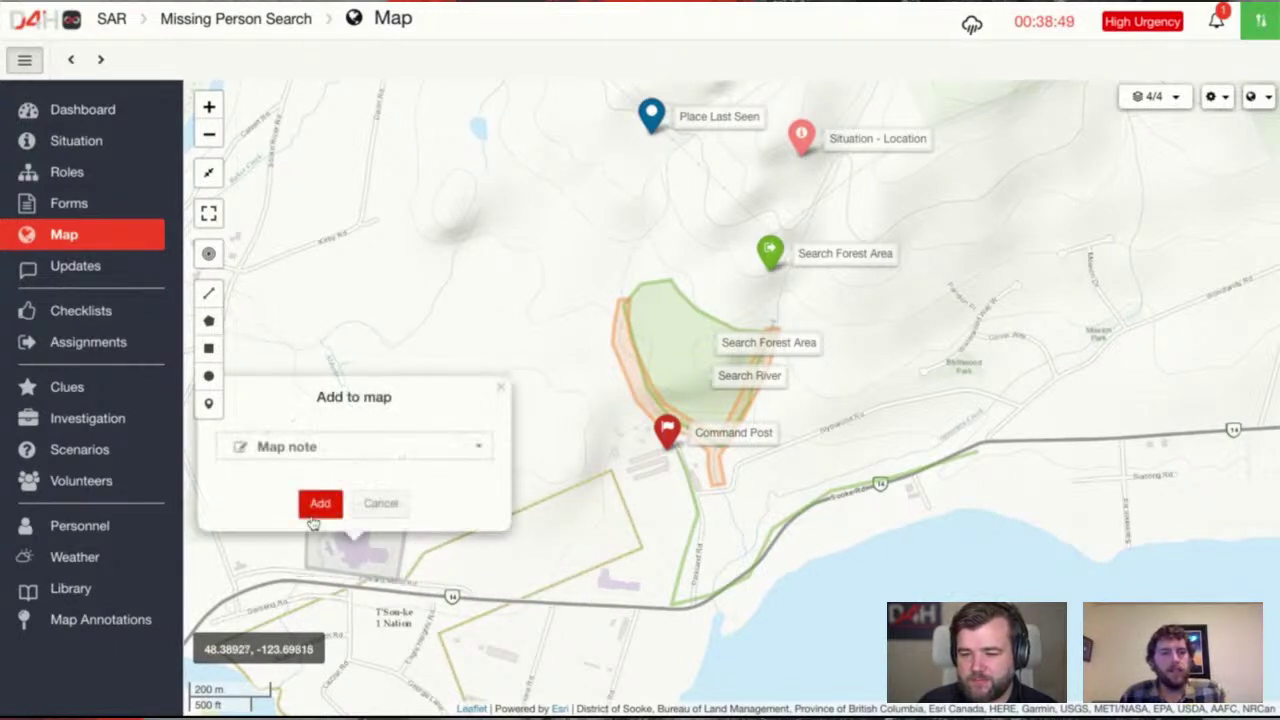
pyautogui.click(310, 448)
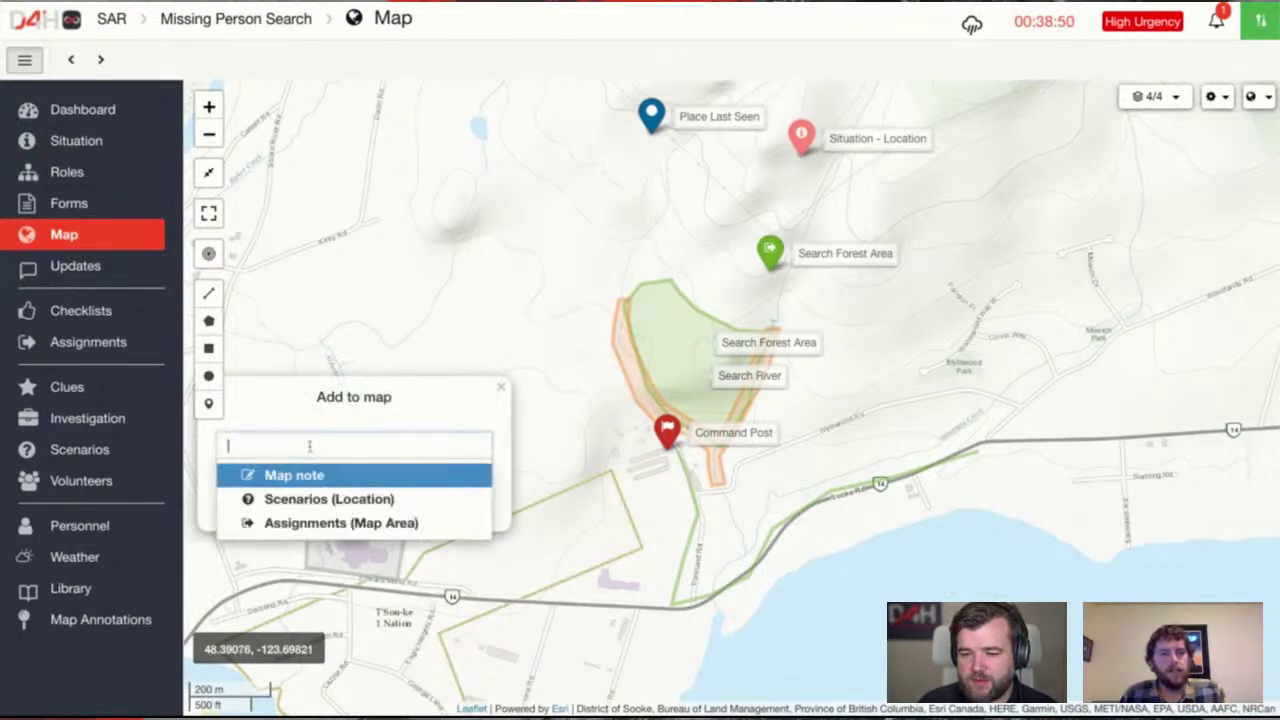
# Make the area a Ground Operations assignment named 'Search Outbuildings' and return to Assignments
pyautogui.click(372, 523)
pyautogui.click(318, 505)
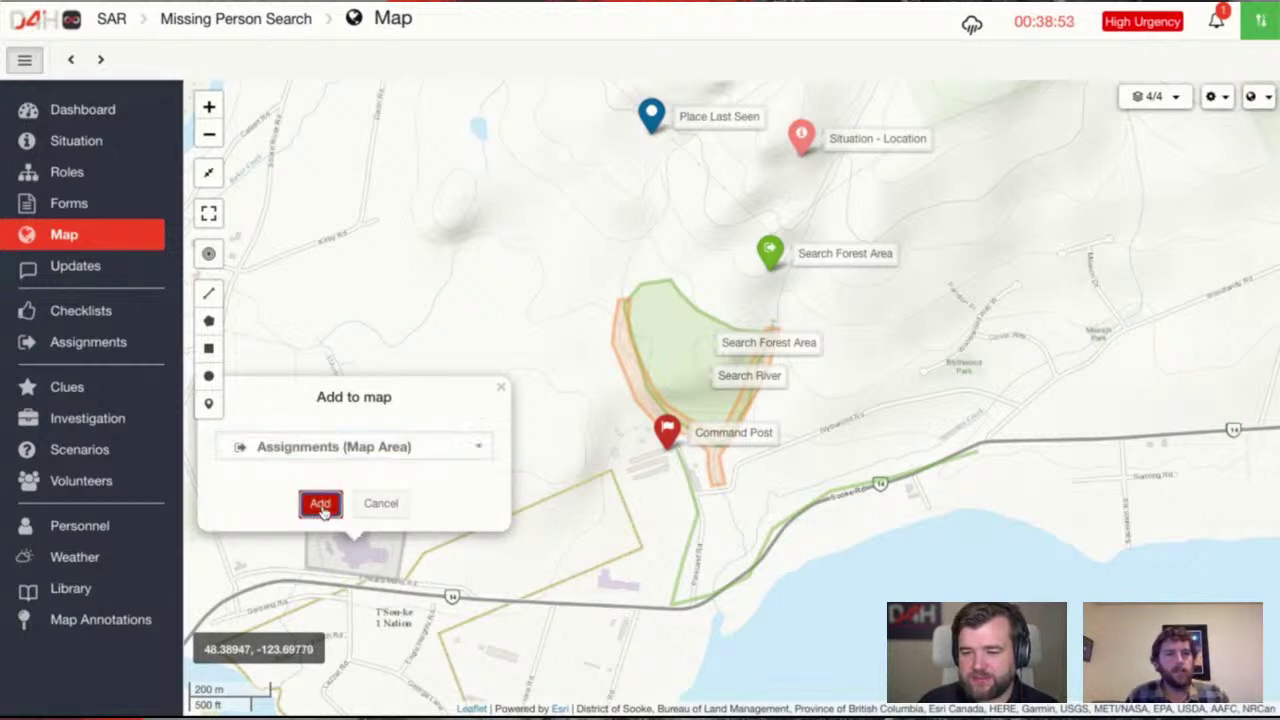
pyautogui.write('Sear')
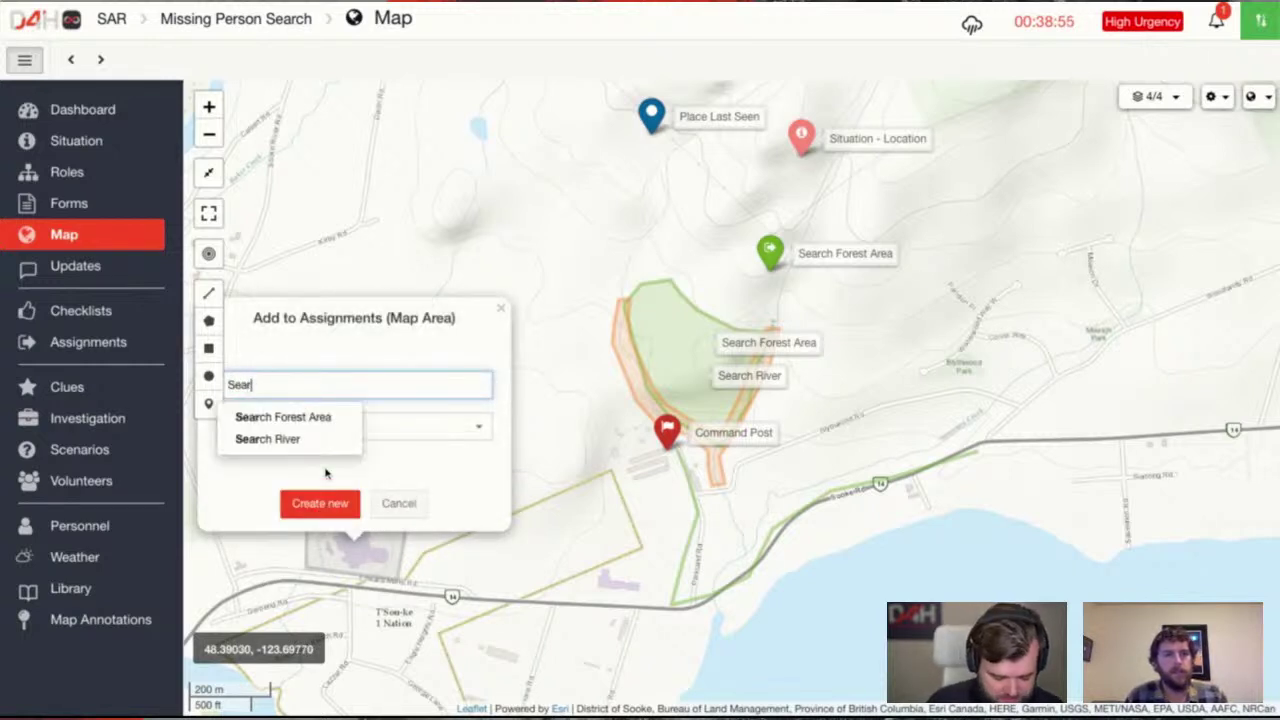
pyautogui.write('ch Outbuildings')
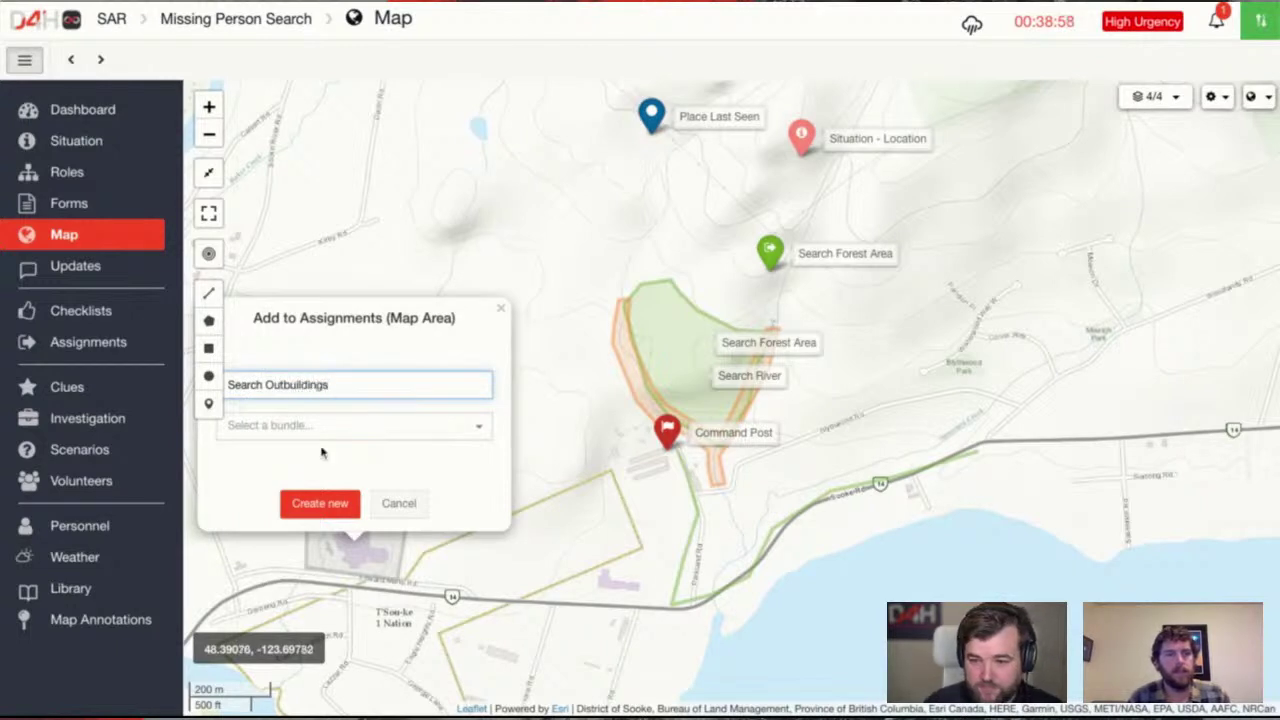
pyautogui.click(322, 430)
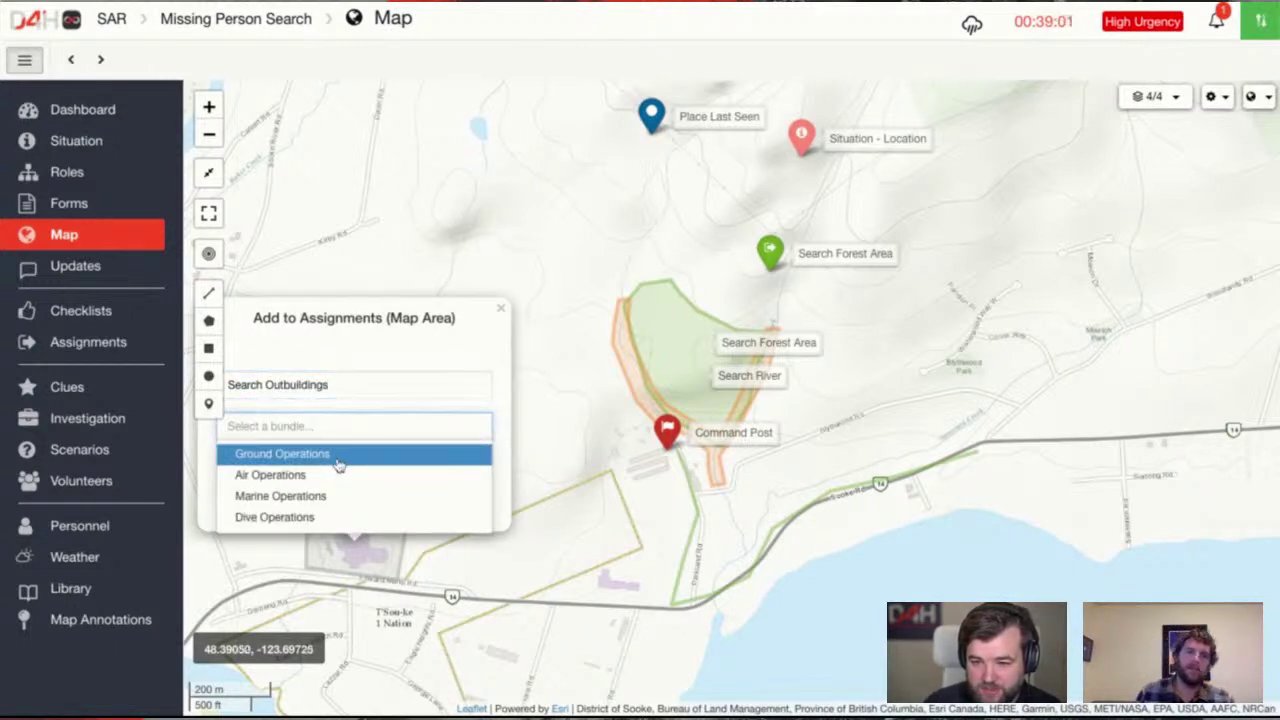
pyautogui.click(338, 455)
pyautogui.click(330, 505)
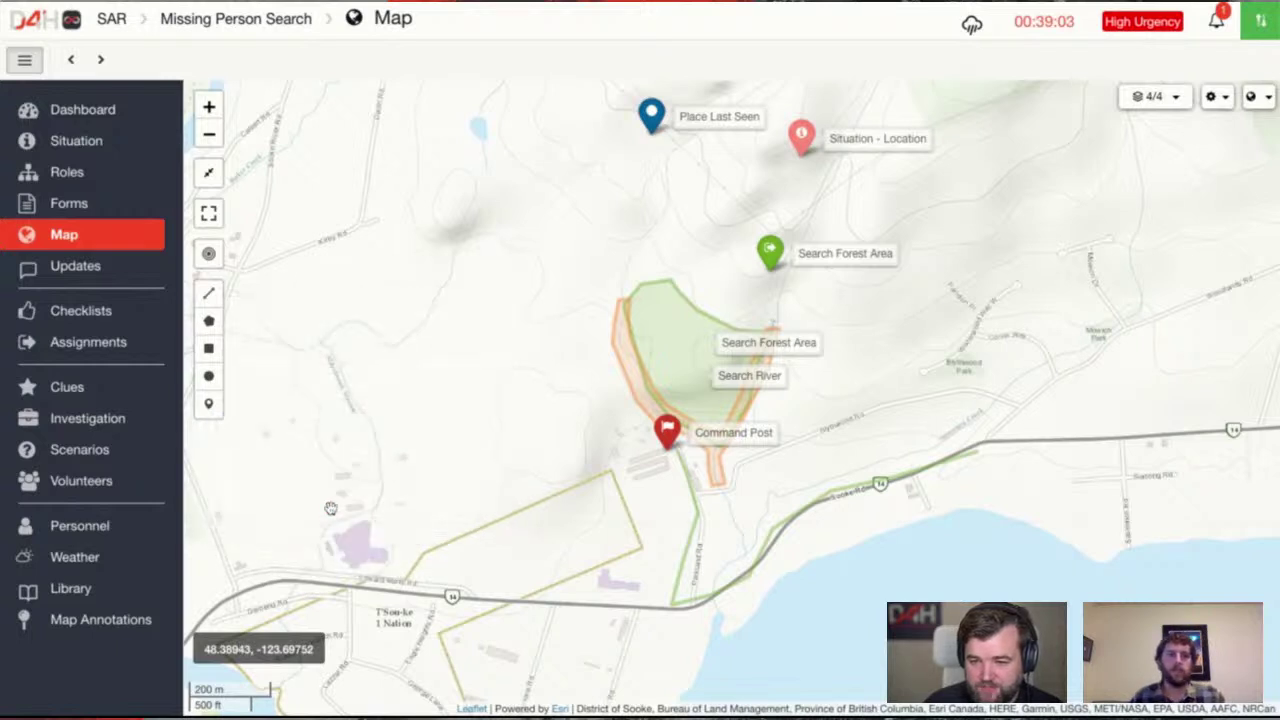
pyautogui.moveTo(420, 508); pyautogui.dragTo(537, 457)
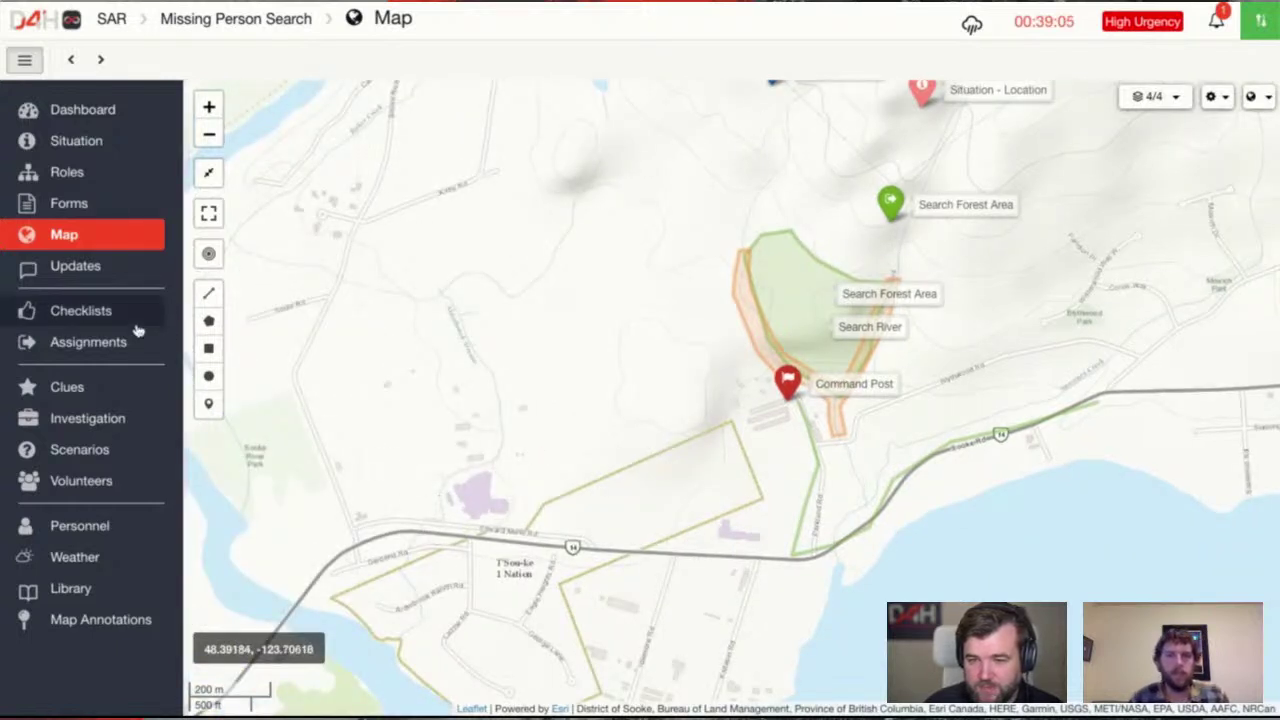
pyautogui.click(101, 346)
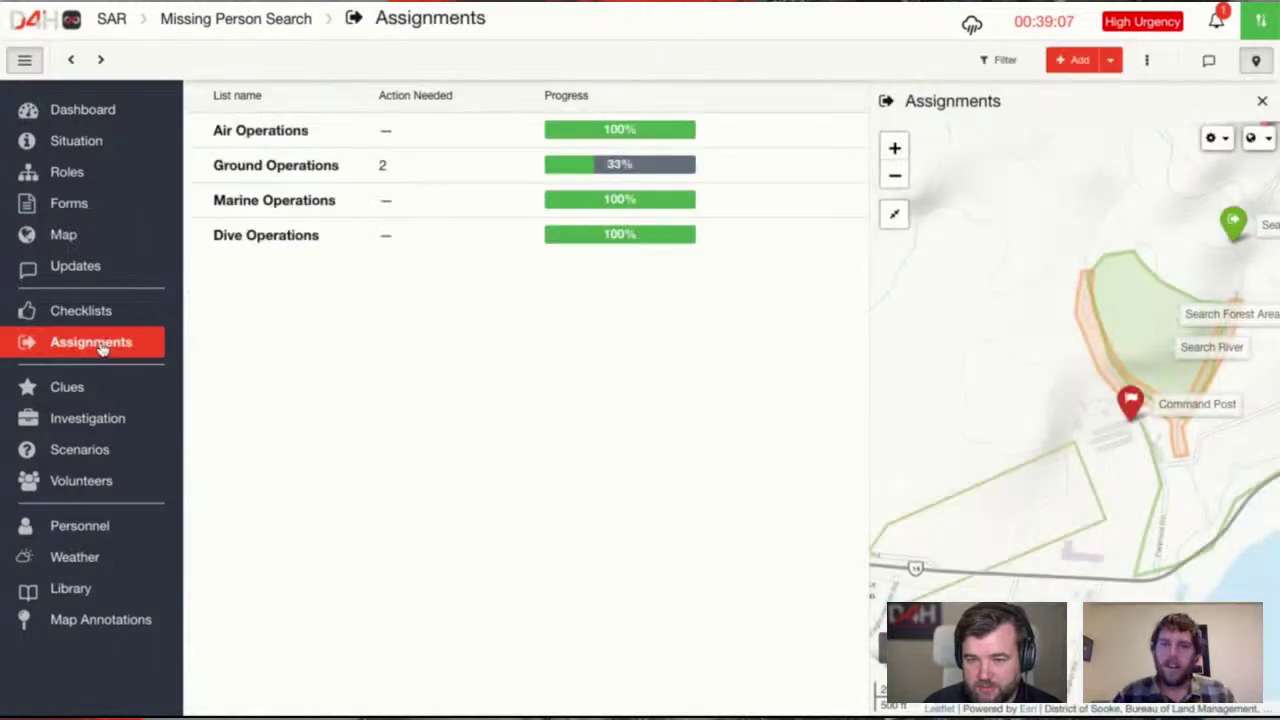
# Move the Search Outbuildings status through In Progress and Complete to Debriefed
pyautogui.click(323, 178)
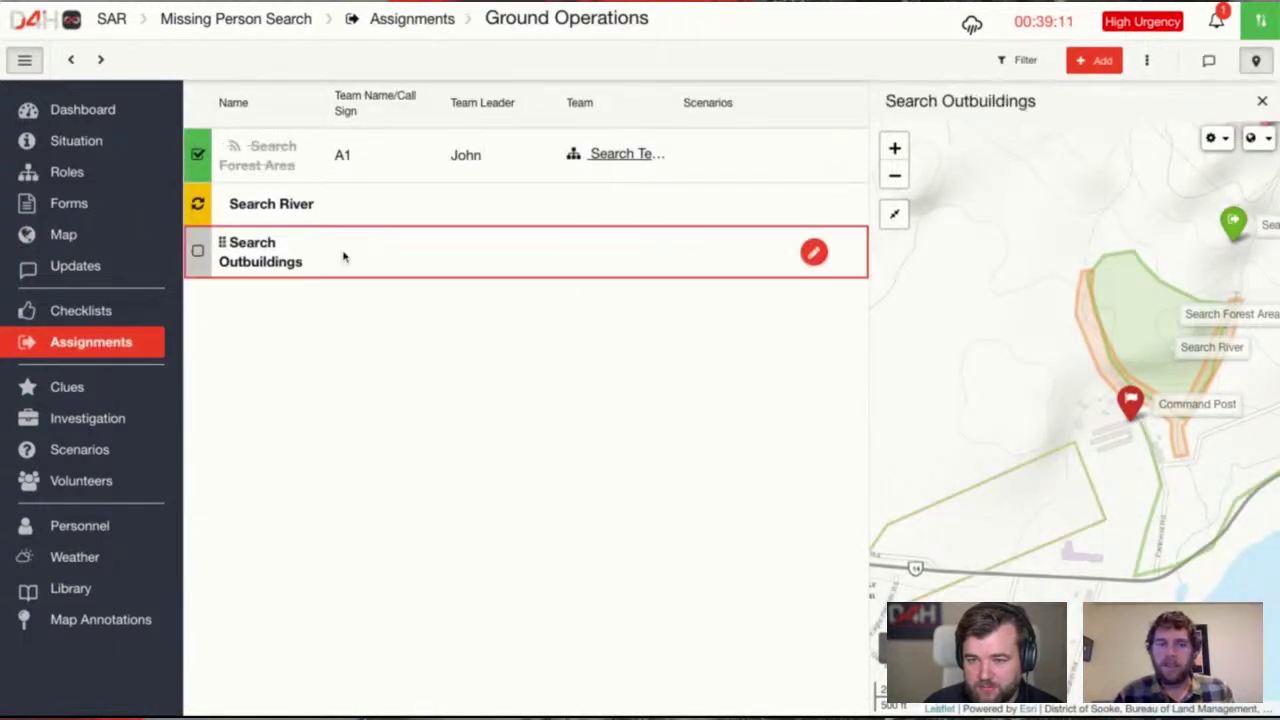
pyautogui.click(343, 257)
pyautogui.scroll(-10, 500, 430)
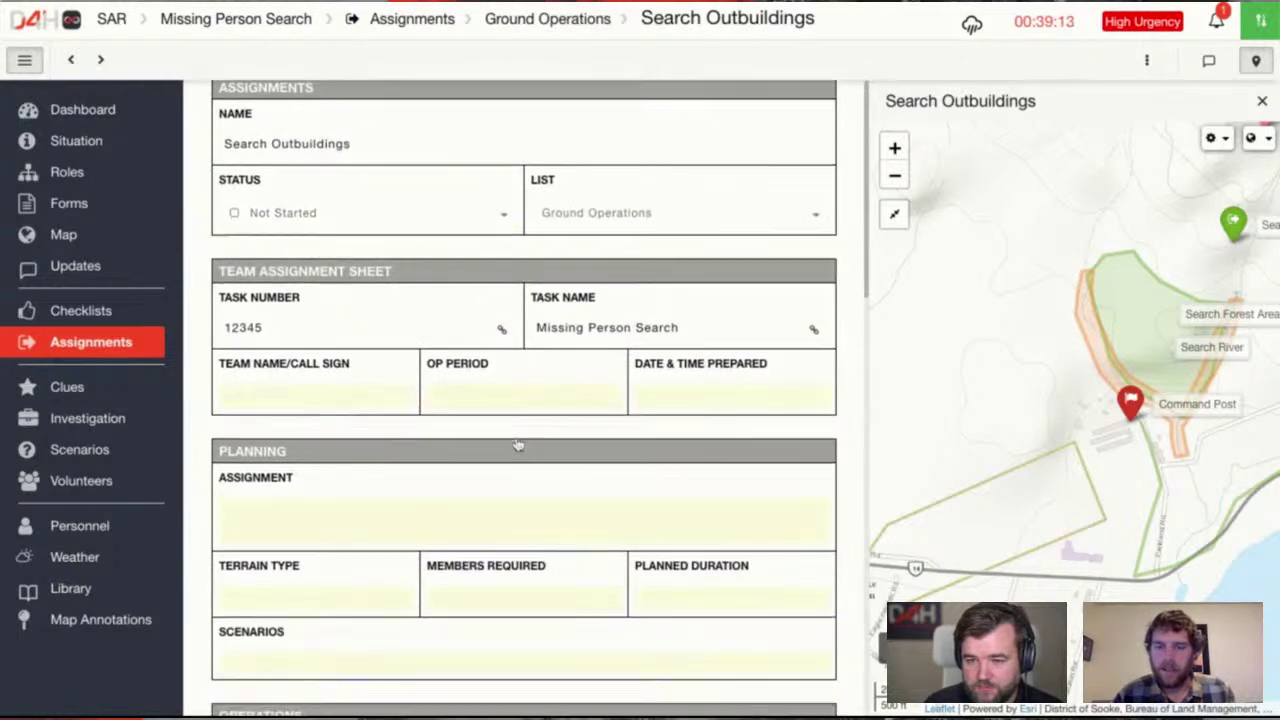
pyautogui.scroll(12, 489, 432)
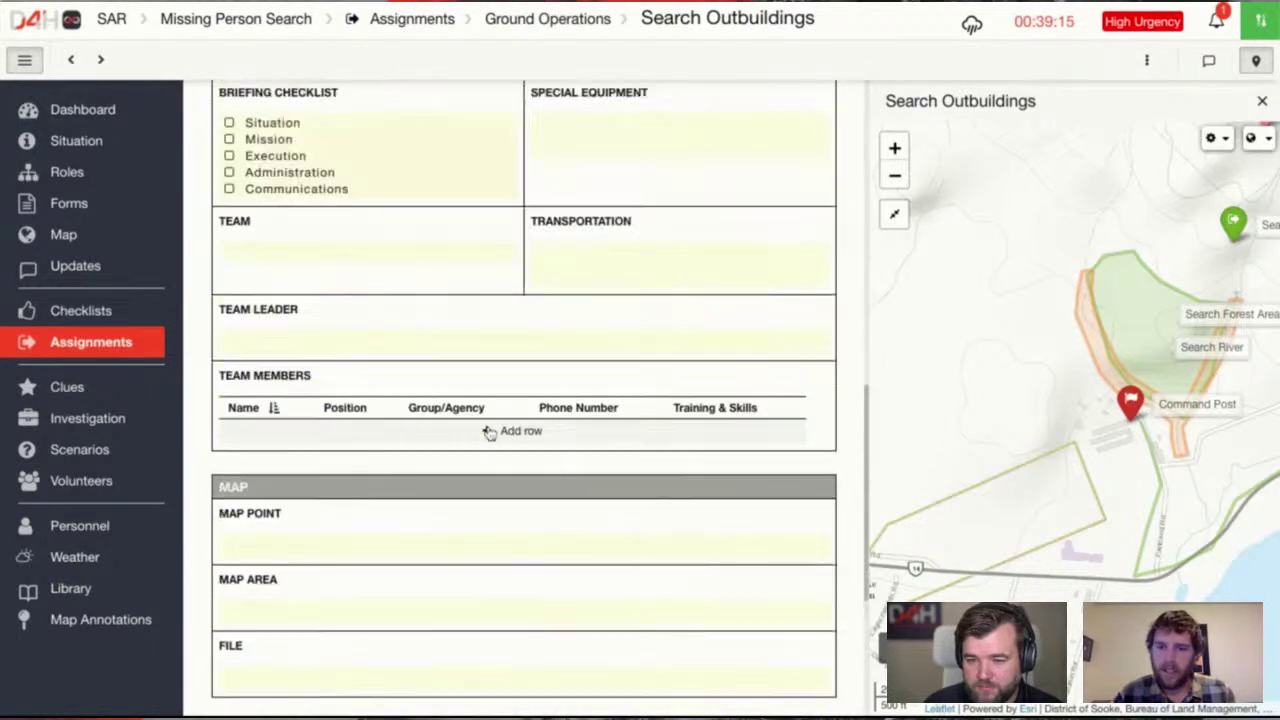
pyautogui.scroll(1, 489, 432)
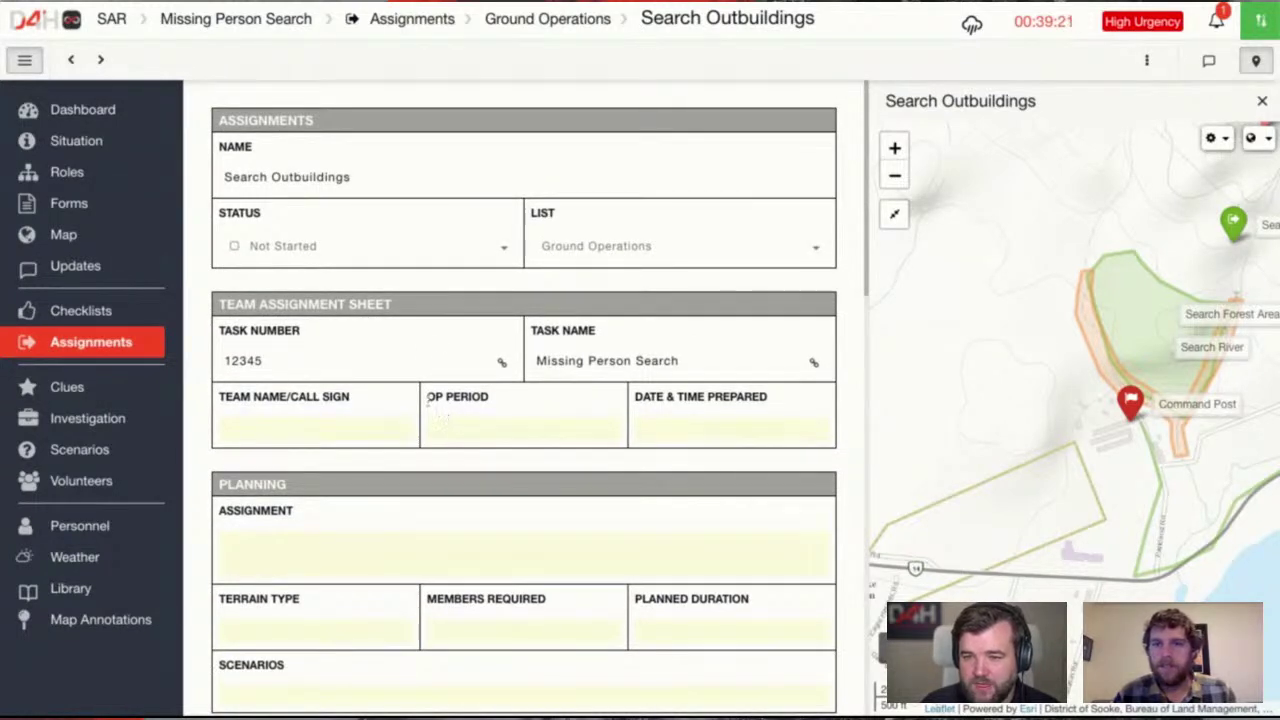
pyautogui.click(403, 252)
pyautogui.click(383, 298)
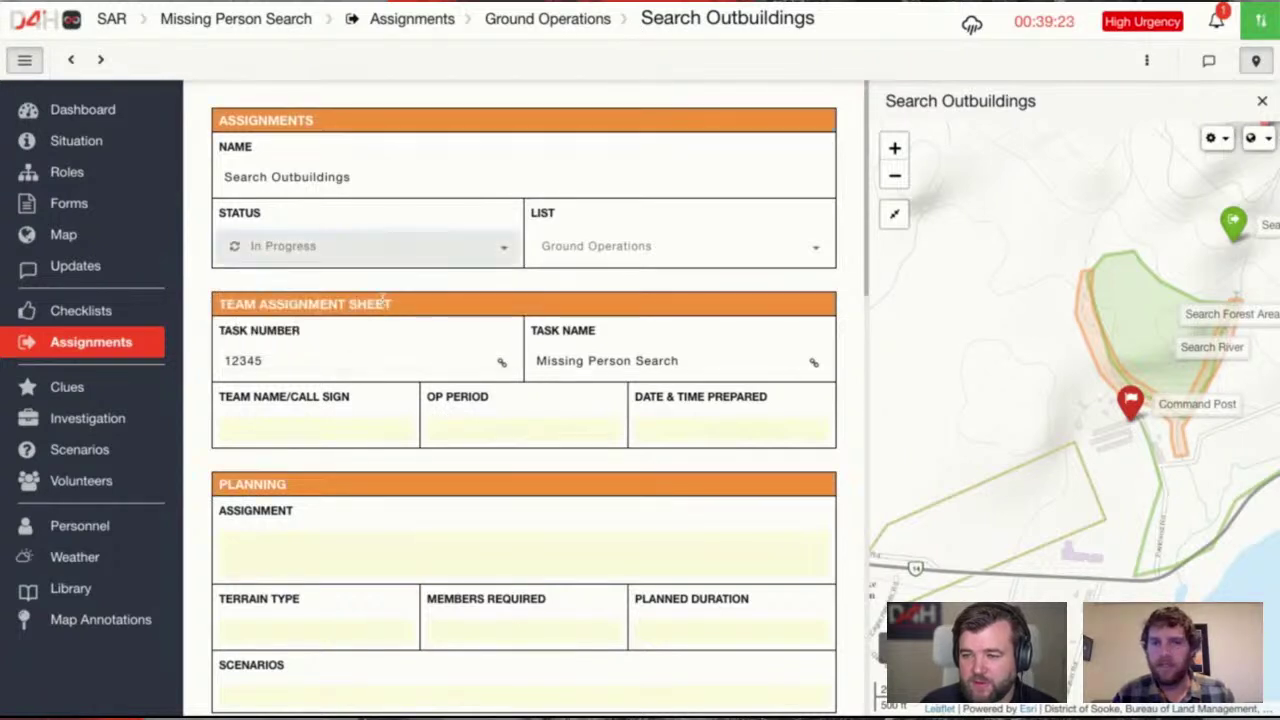
pyautogui.click(335, 251)
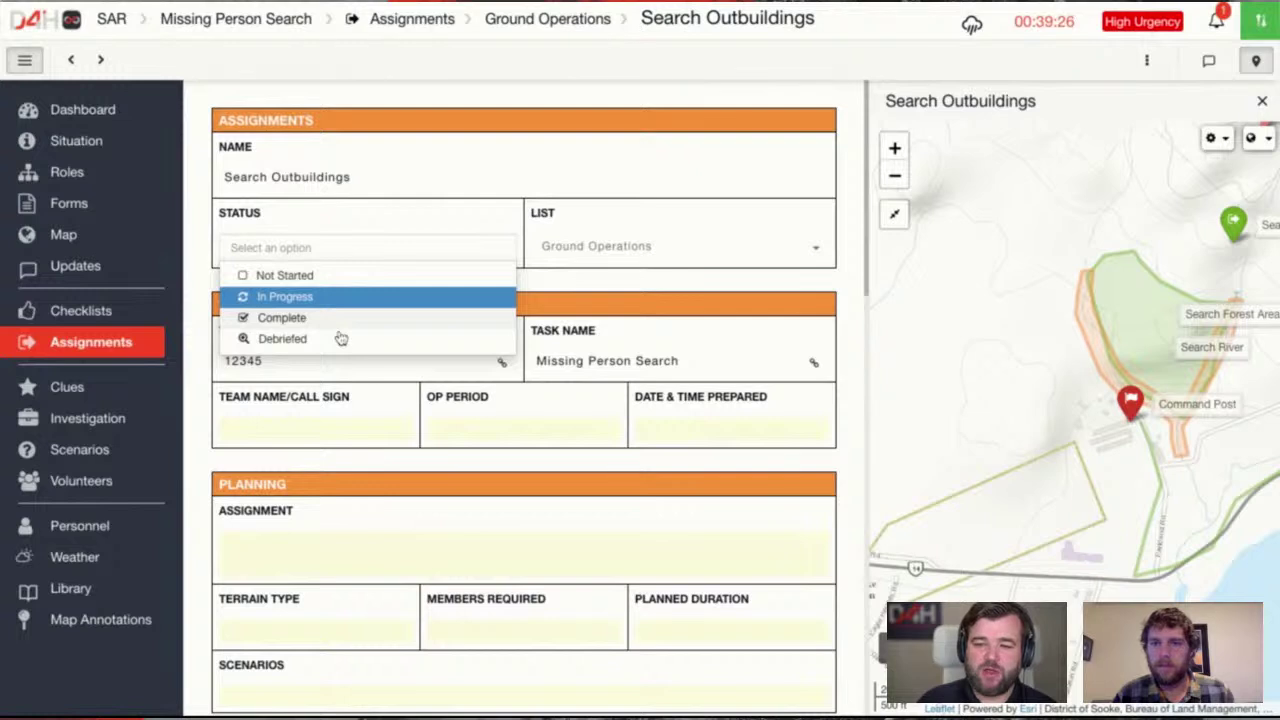
pyautogui.click(300, 317)
pyautogui.click(290, 250)
pyautogui.click(316, 338)
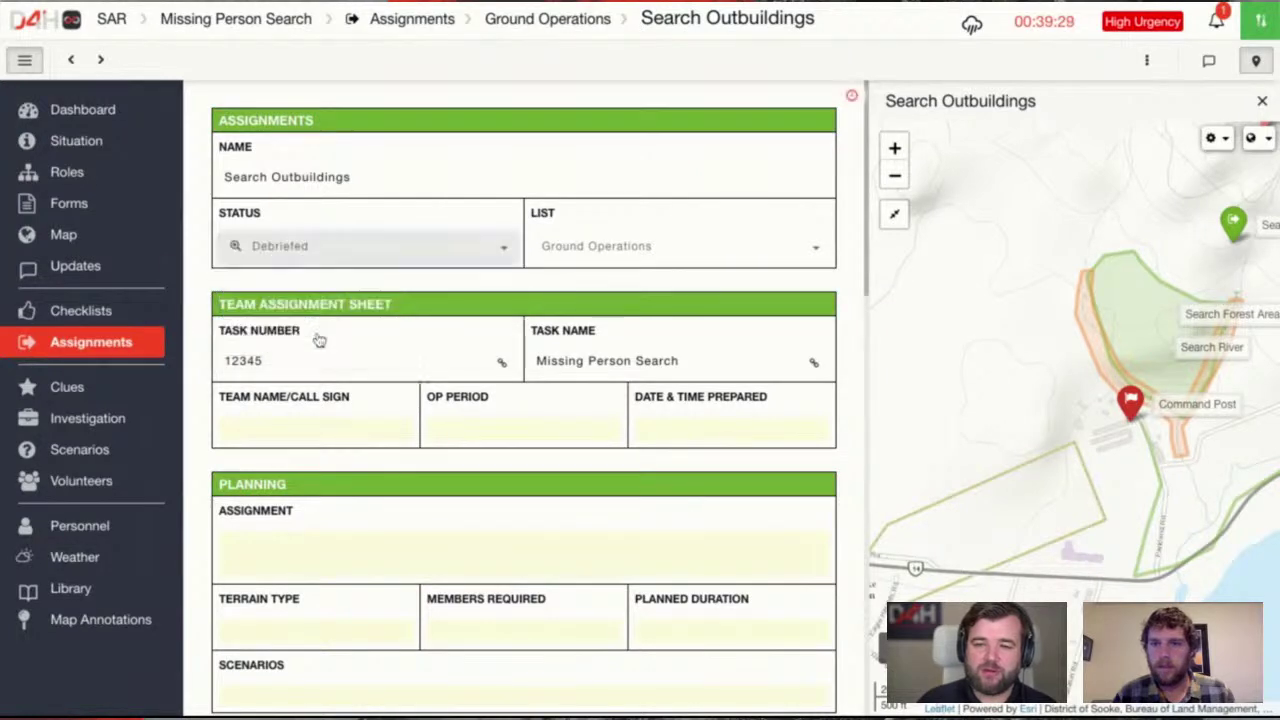
# Confirm the debriefed task in the Ground Operations list, then go to Scenarios
pyautogui.click(118, 352)
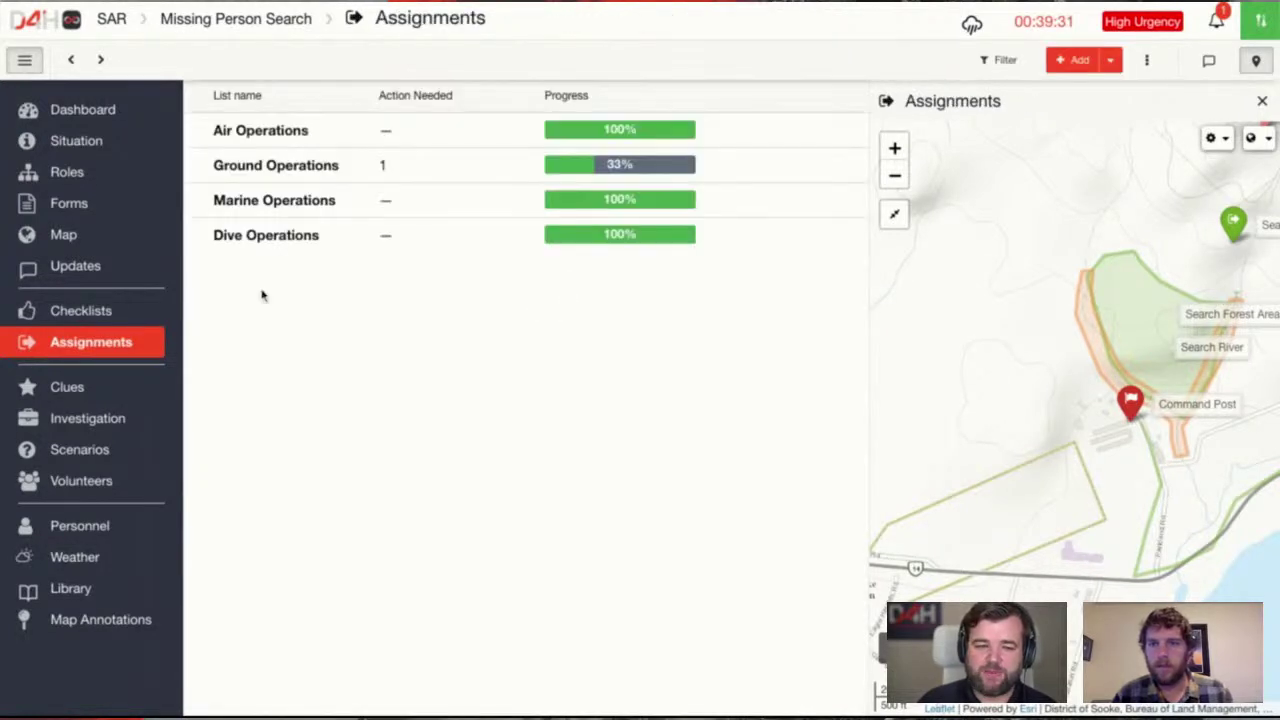
pyautogui.click(331, 172)
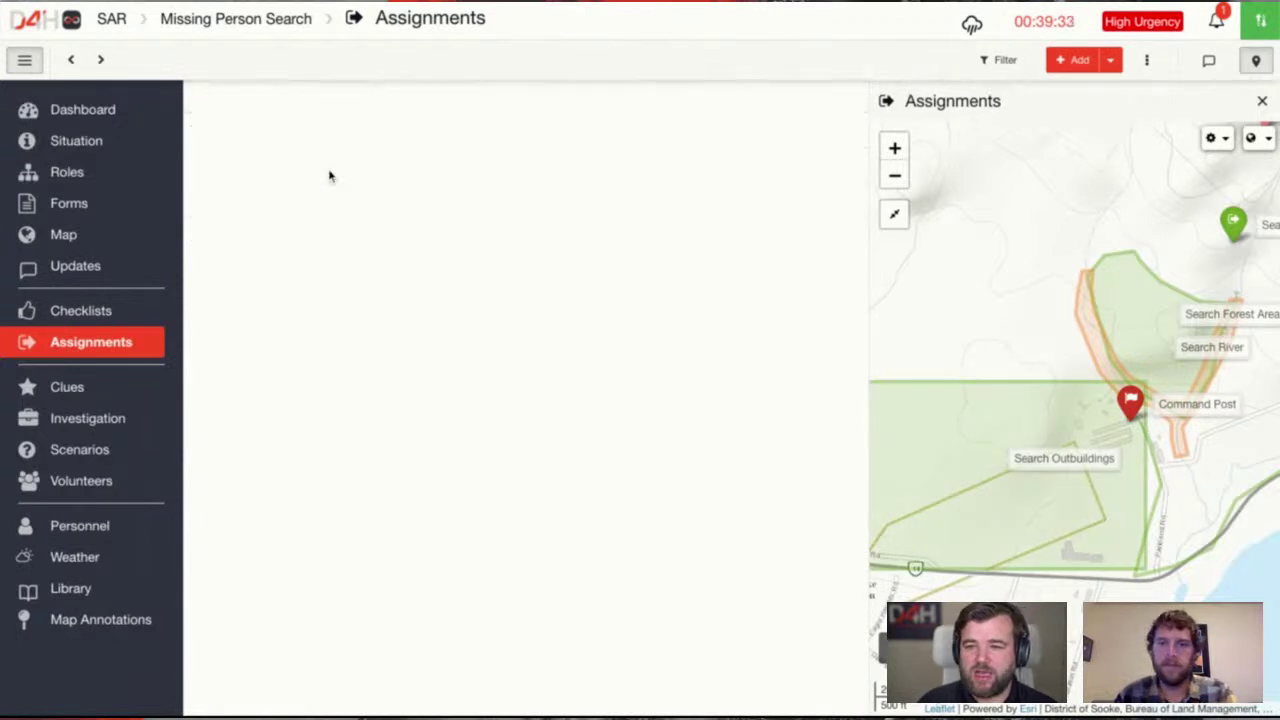
pyautogui.click(70, 59)
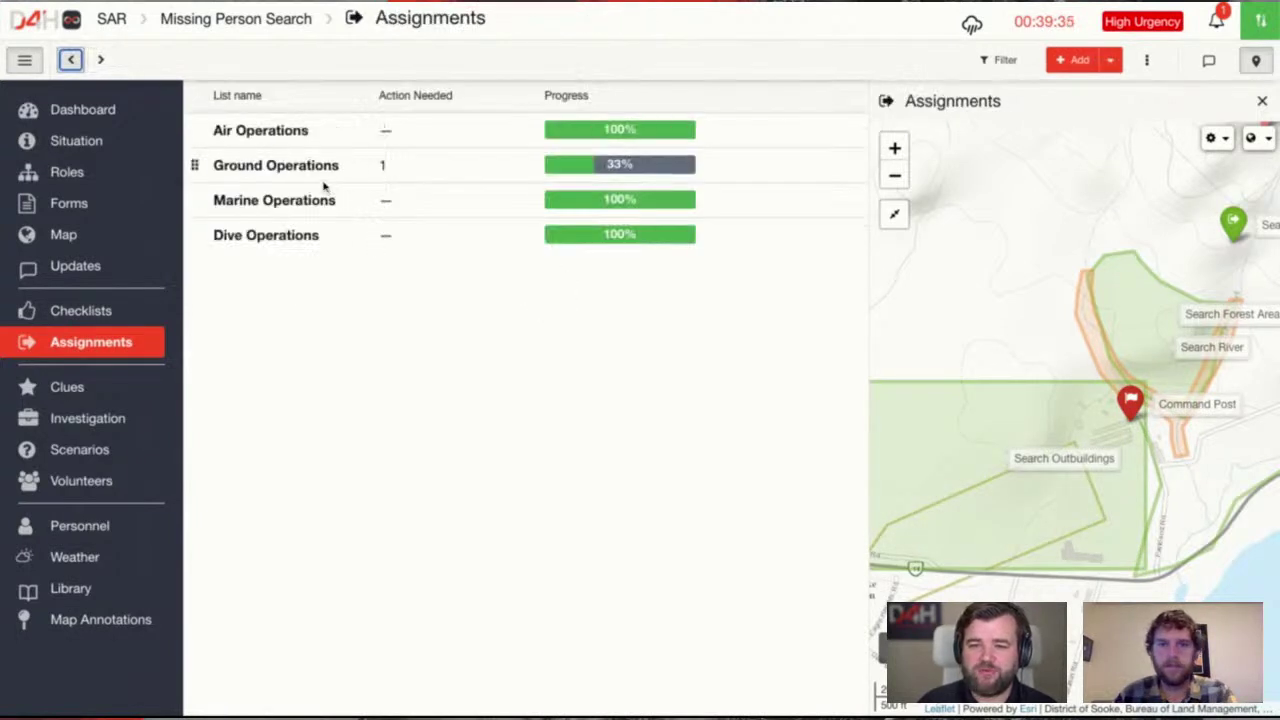
pyautogui.click(410, 172)
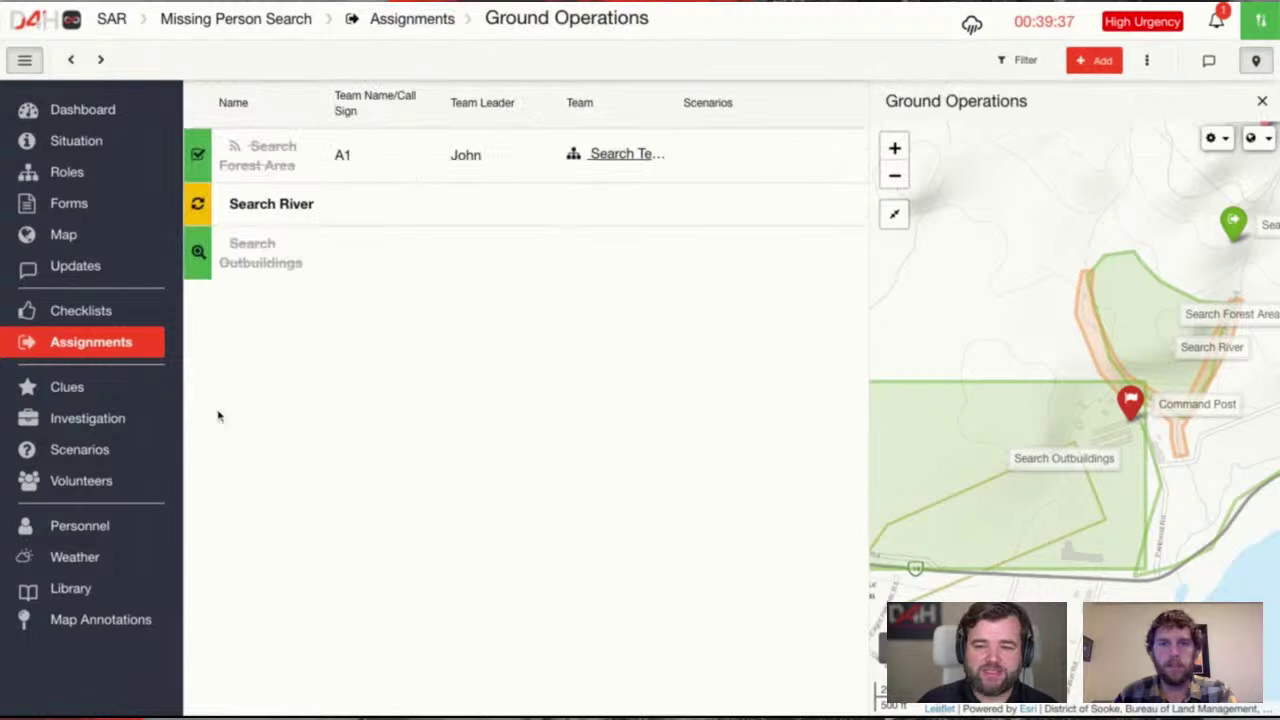
pyautogui.click(98, 451)
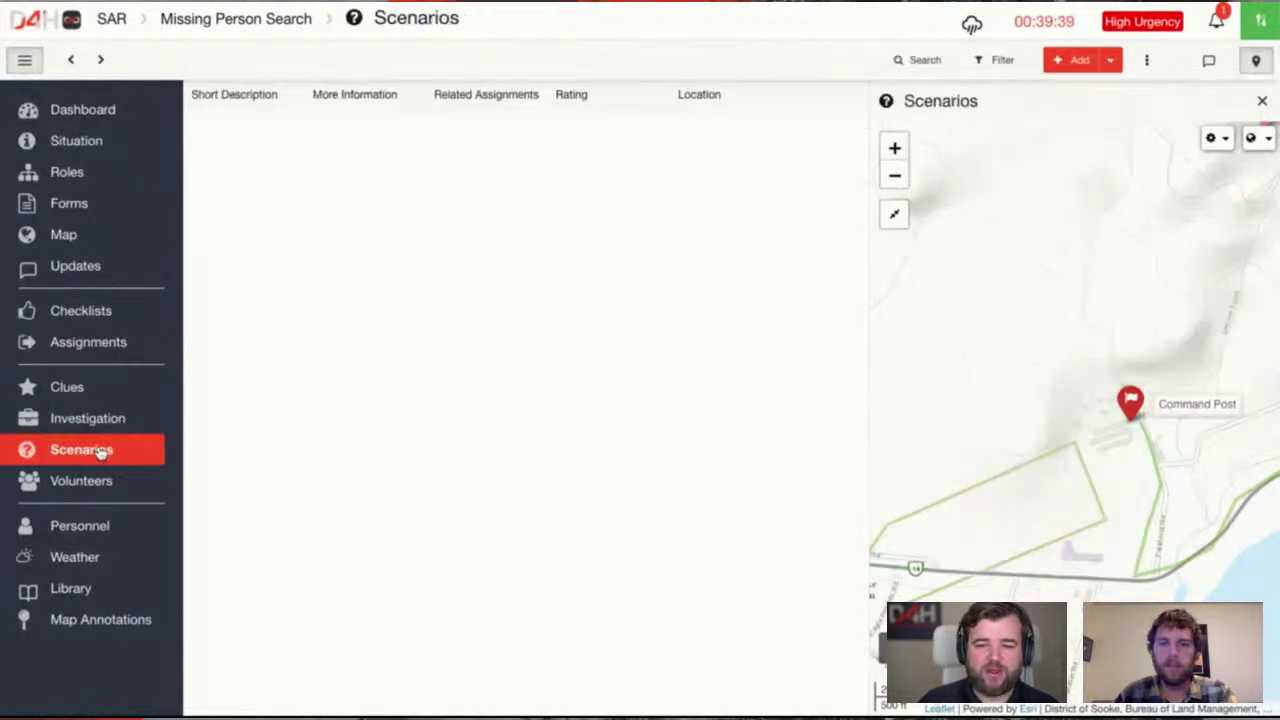
# Add a scenario with short description 'Lost in Forest', then reopen Ground Operations assignments
pyautogui.click(1262, 103)
pyautogui.click(1078, 60)
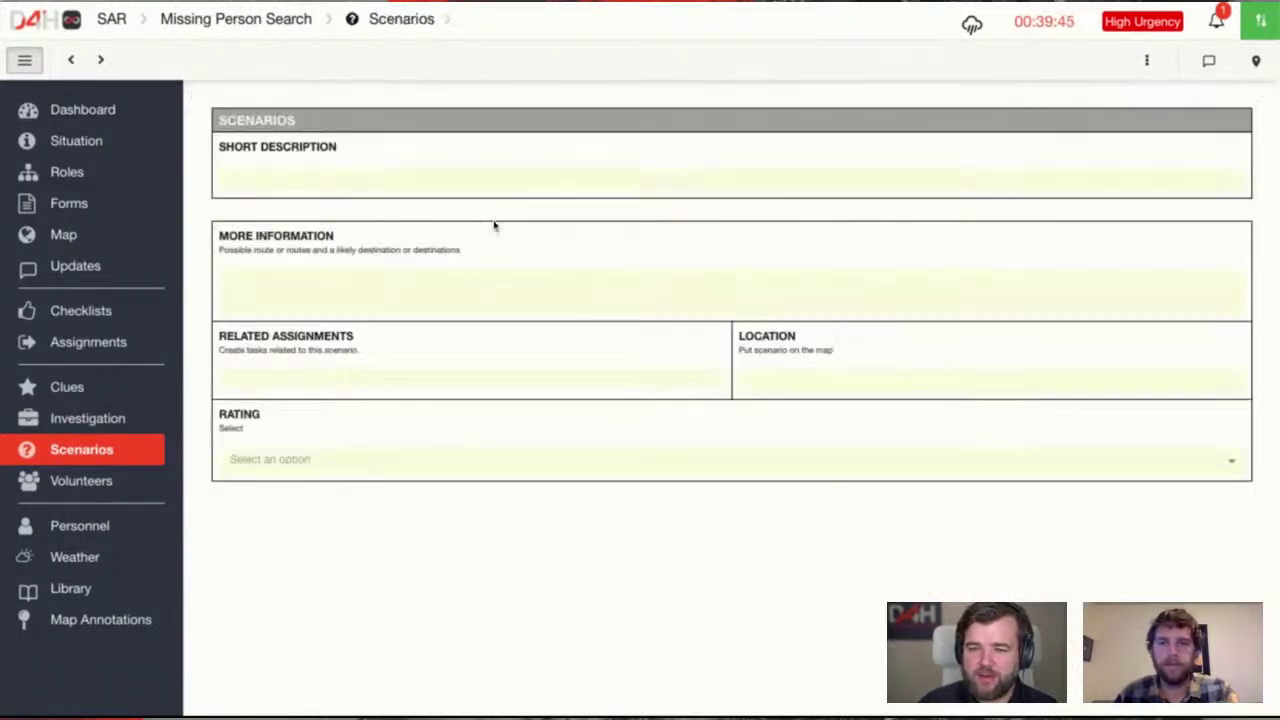
pyautogui.click(373, 182)
pyautogui.write('Los')
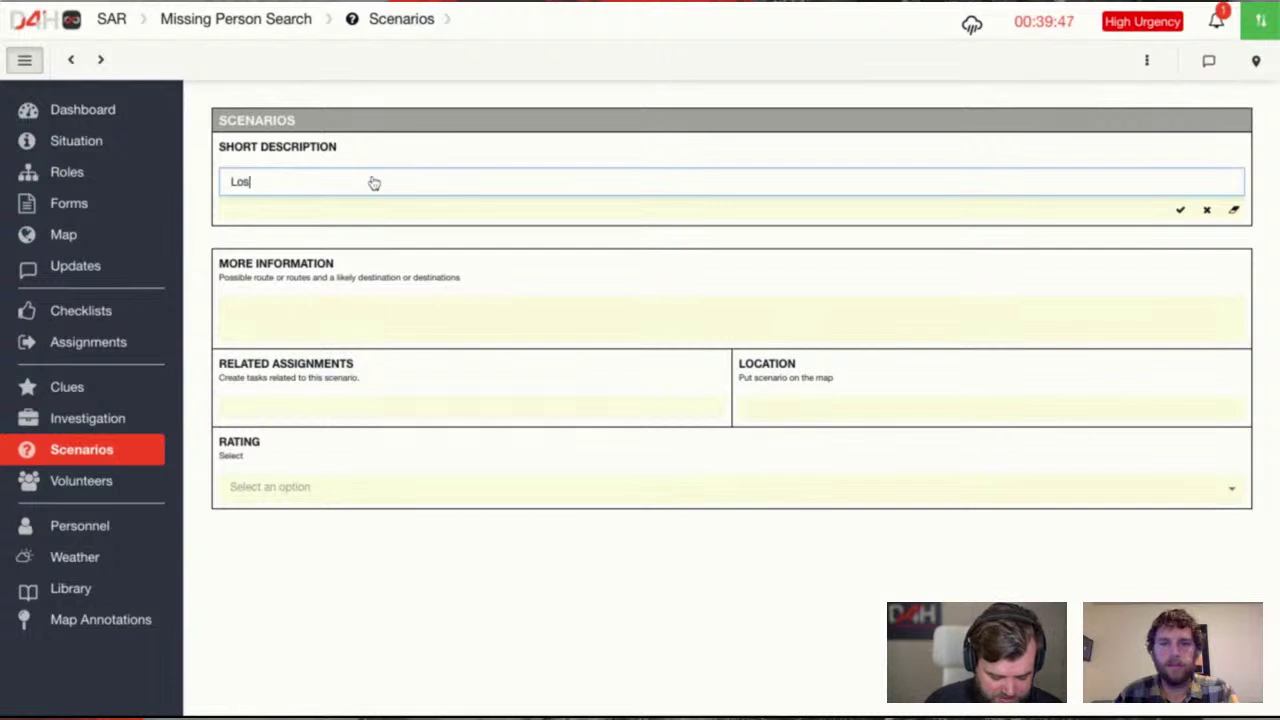
pyautogui.write('t in Forest')
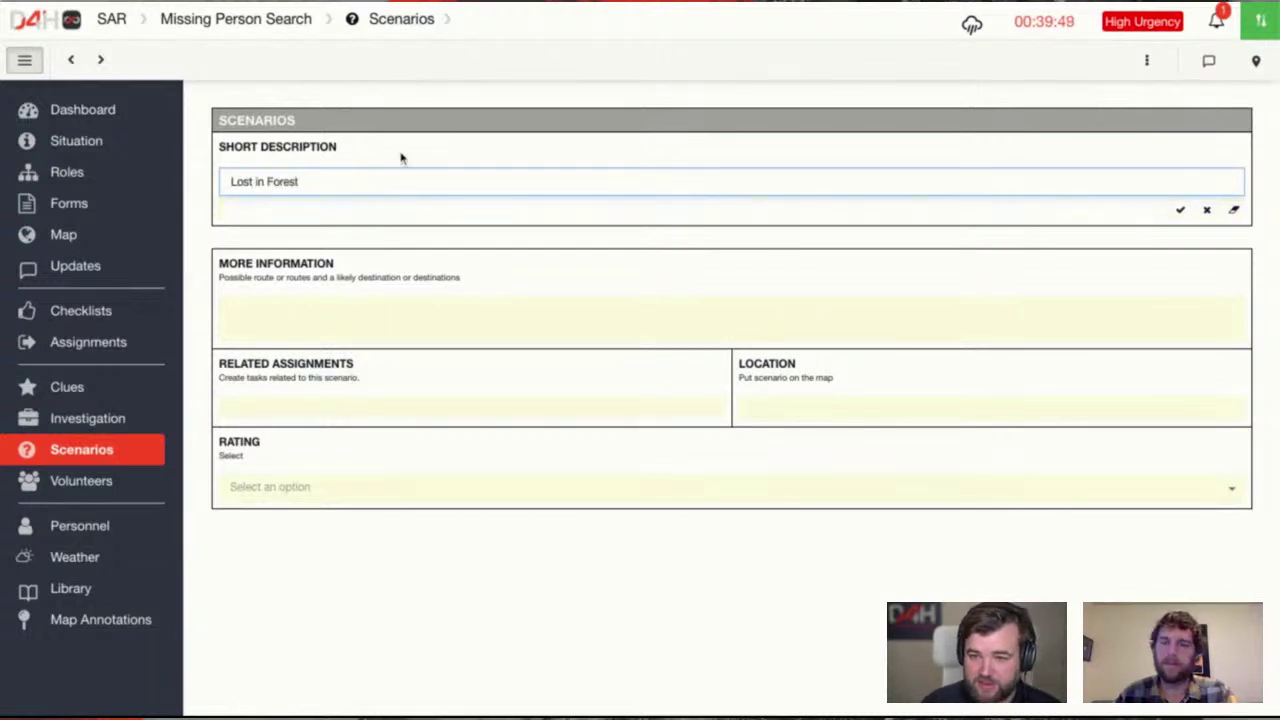
pyautogui.press('Return')
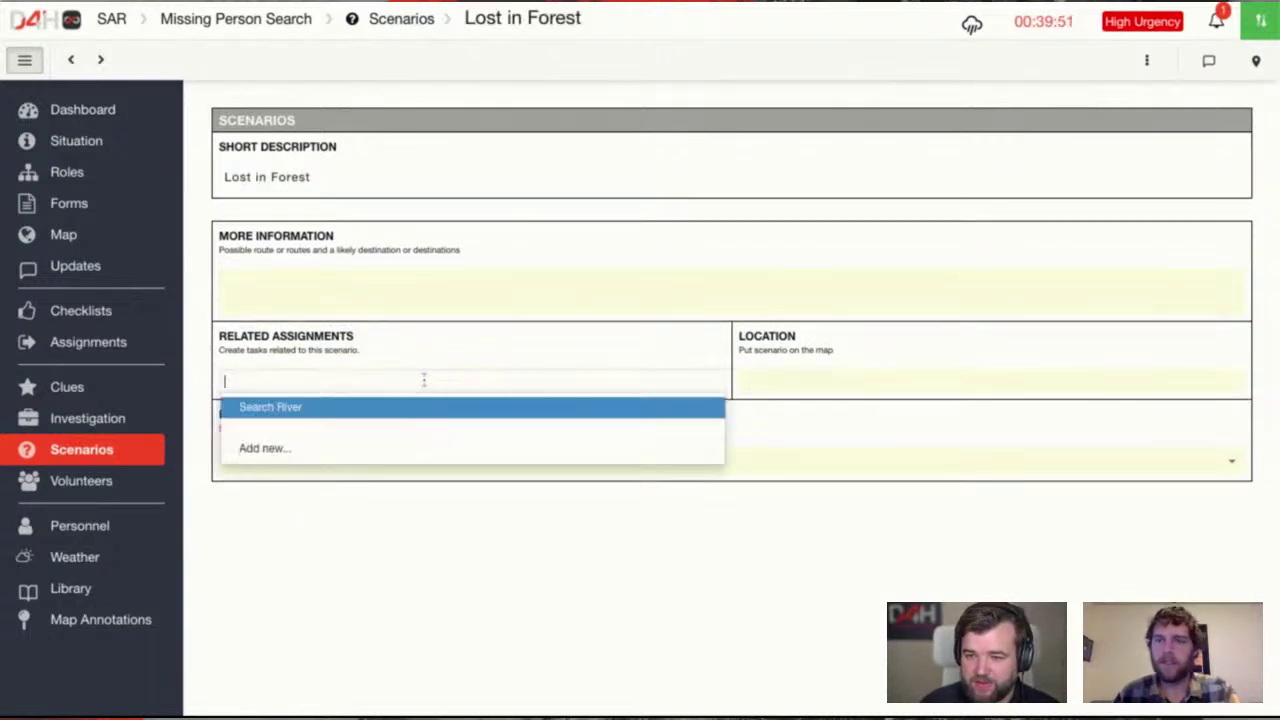
pyautogui.click(300, 583)
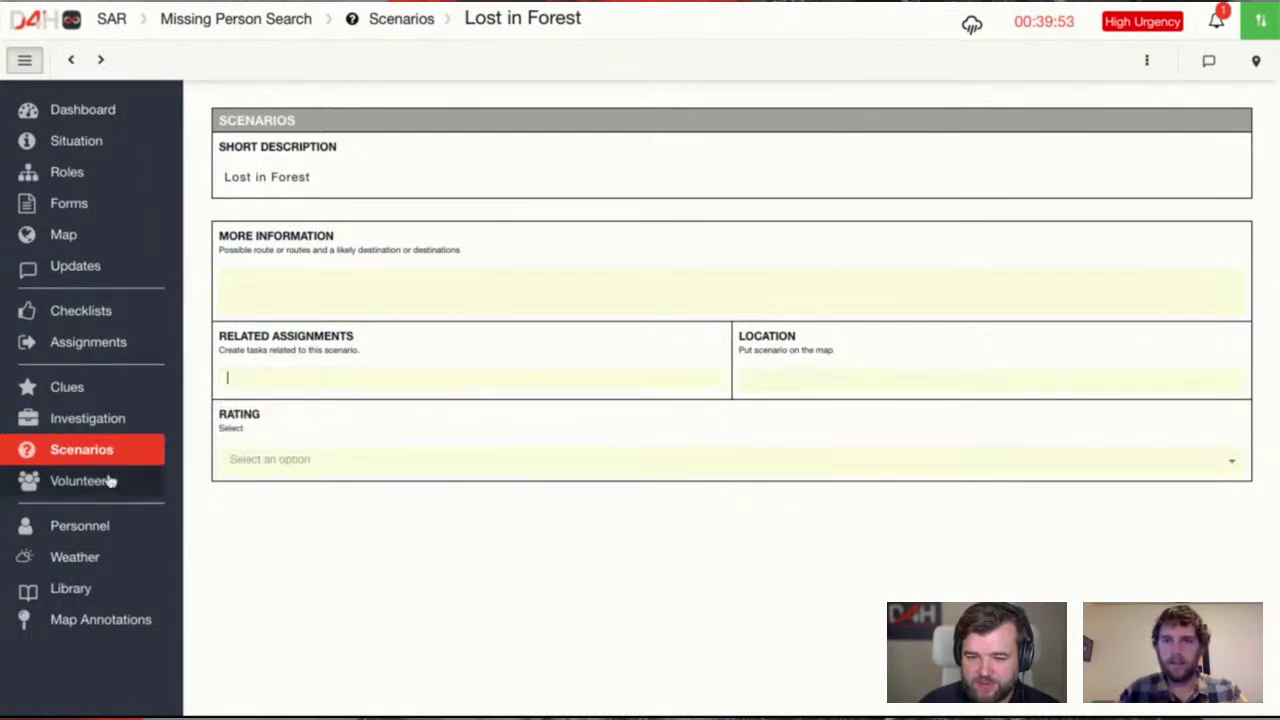
pyautogui.click(90, 341)
pyautogui.click(288, 180)
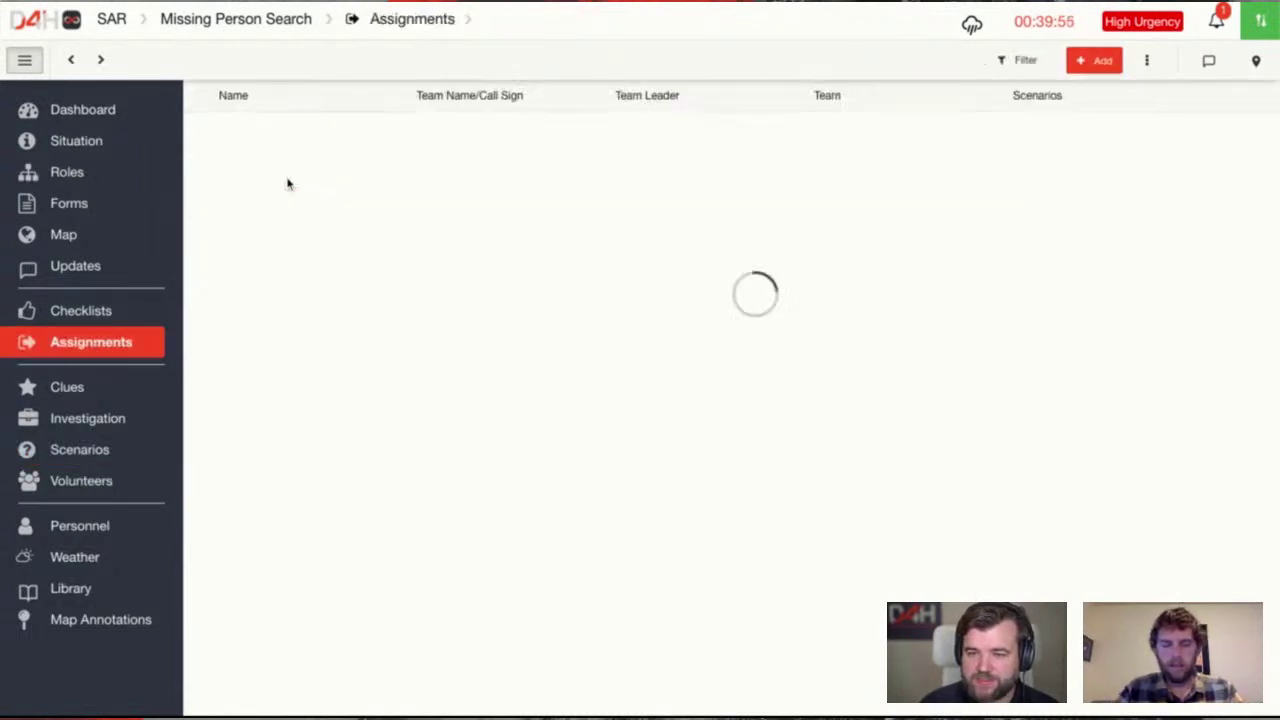